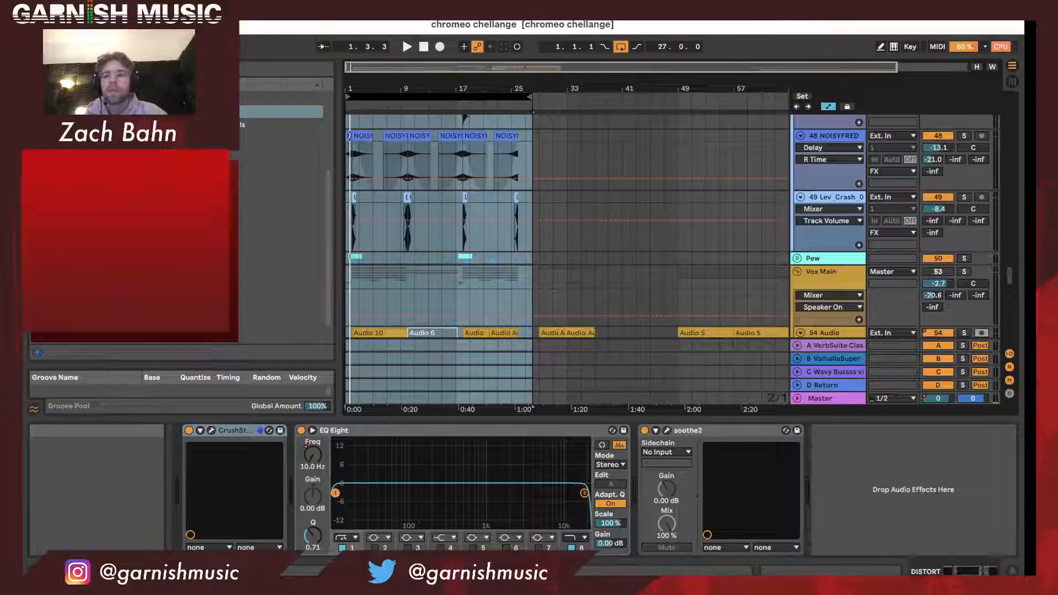
# - Start an audio export of the Master track and proceed to choosing the output file's name
pyautogui.click(83, 13)
pyautogui.click(251, 241)
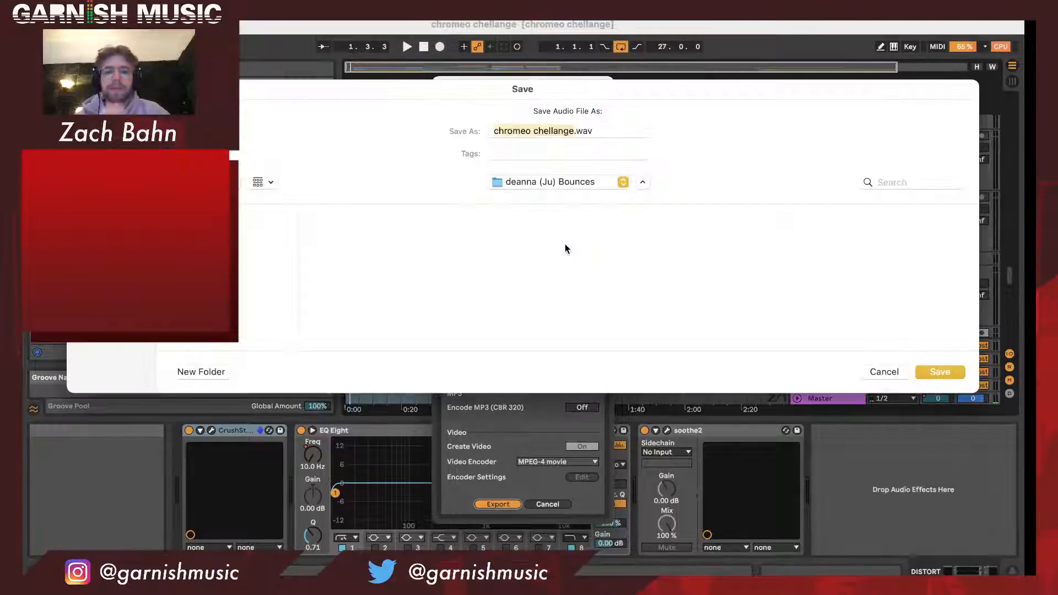
pyautogui.click(573, 131)
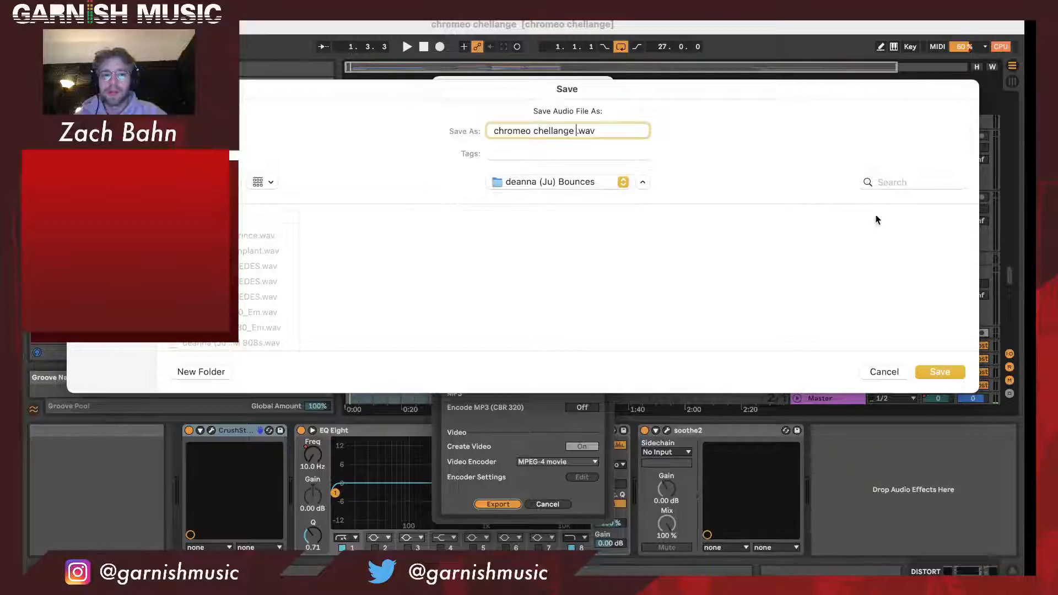
# - Search the Mac for a save location matching "chromeo chall"
pyautogui.click(909, 181)
pyautogui.write('chrome')
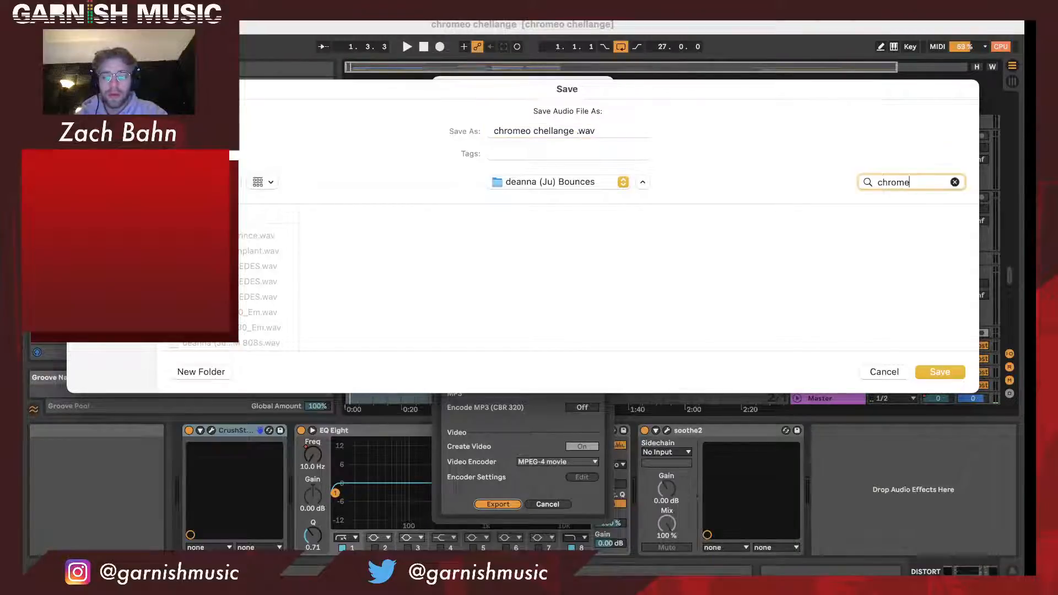
pyautogui.write('o chall')
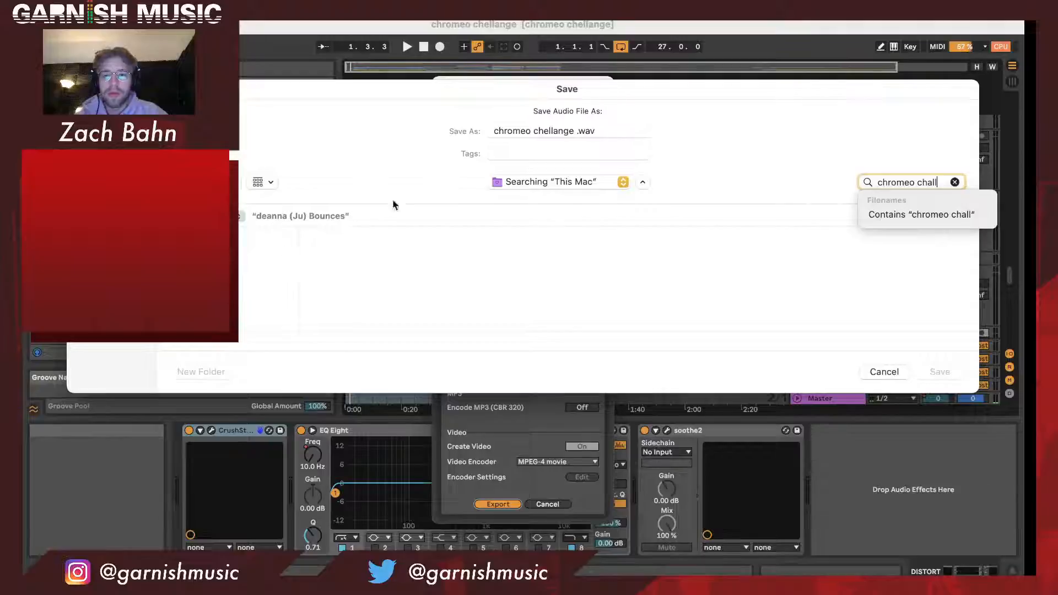
# - Name the export "chromeo chellange instrumental.wav", save it to the Desktop and render it
pyautogui.click(574, 130)
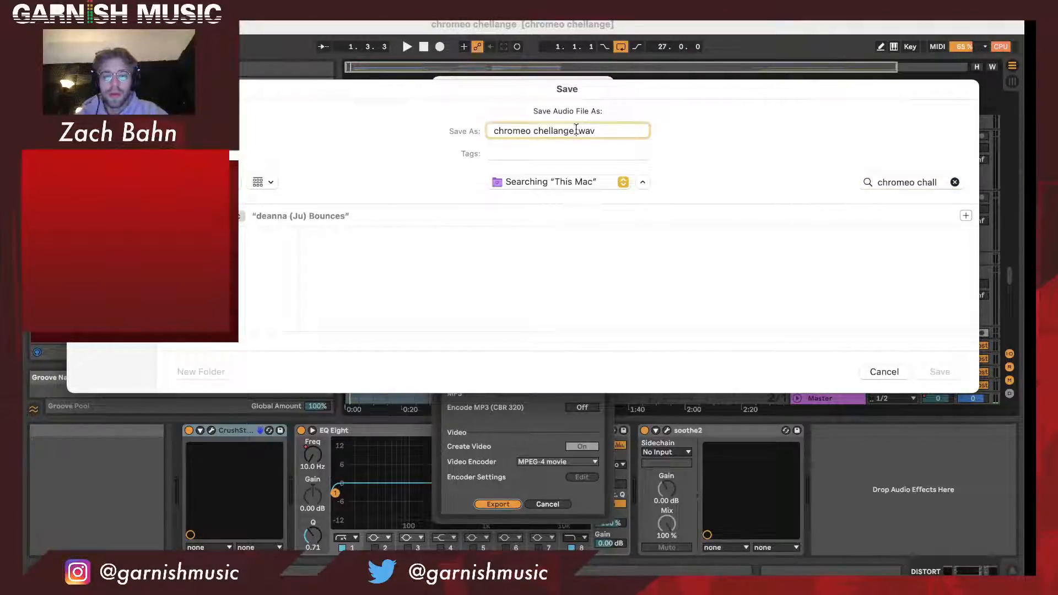
pyautogui.write('instrume')
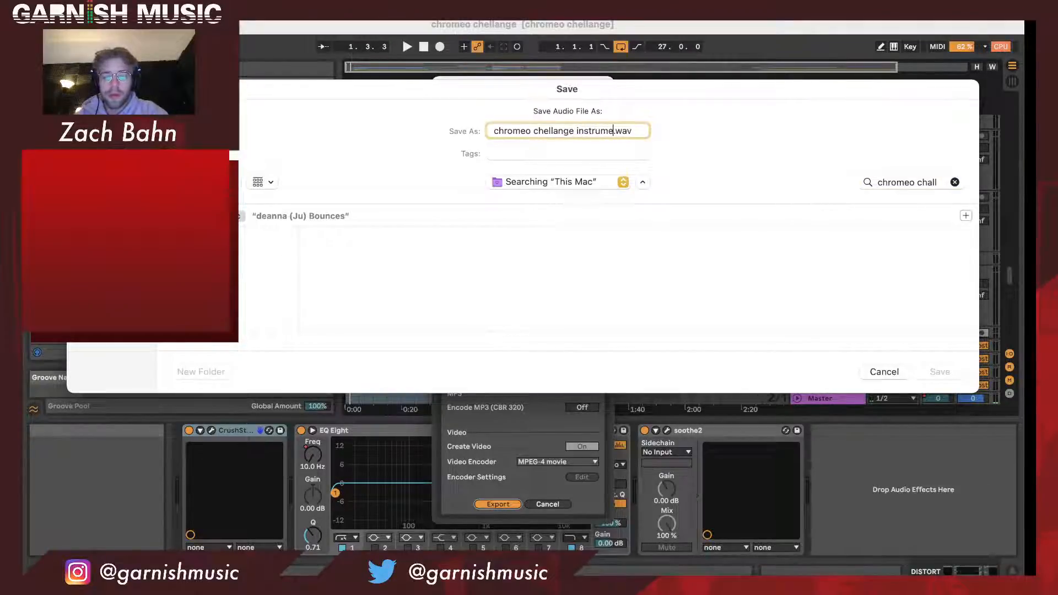
pyautogui.write('ntal')
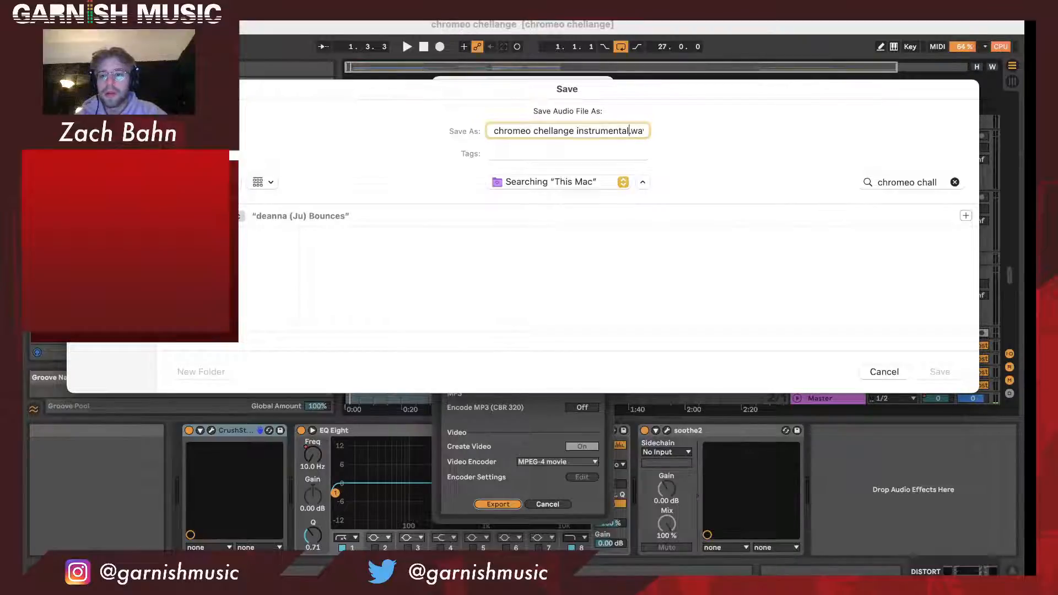
pyautogui.click(110, 193)
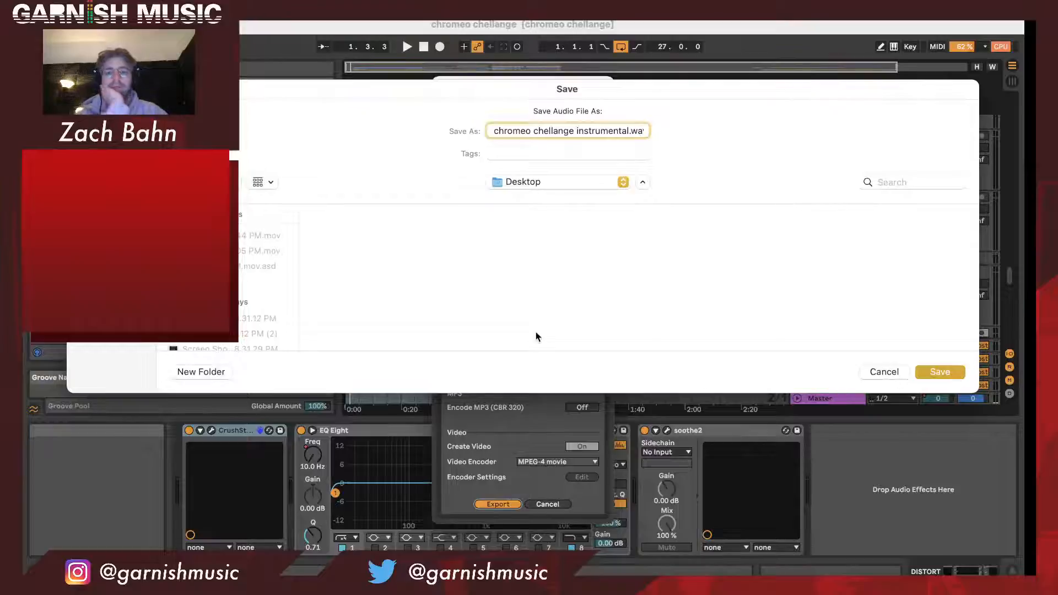
pyautogui.press('Return')
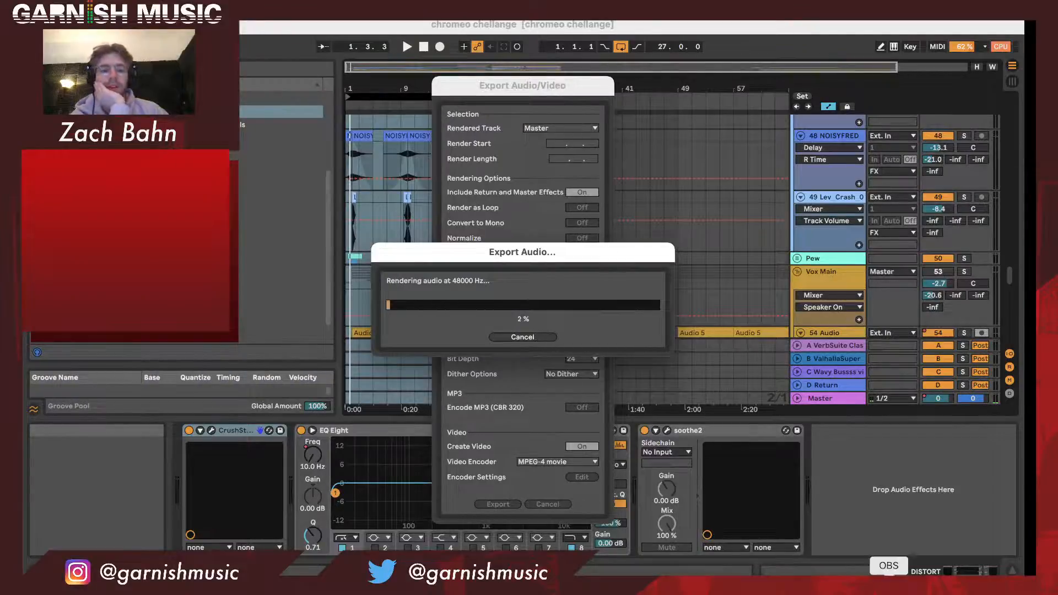
# - Switch to OBS to check the live stream while the audio export renders
pyautogui.click(889, 588)
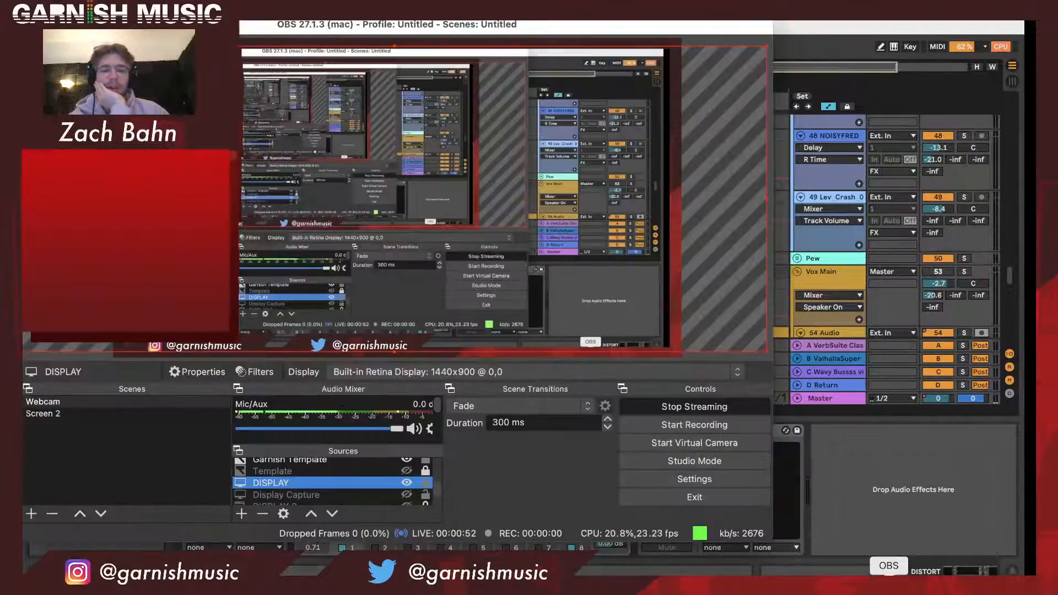
pyautogui.click(907, 537)
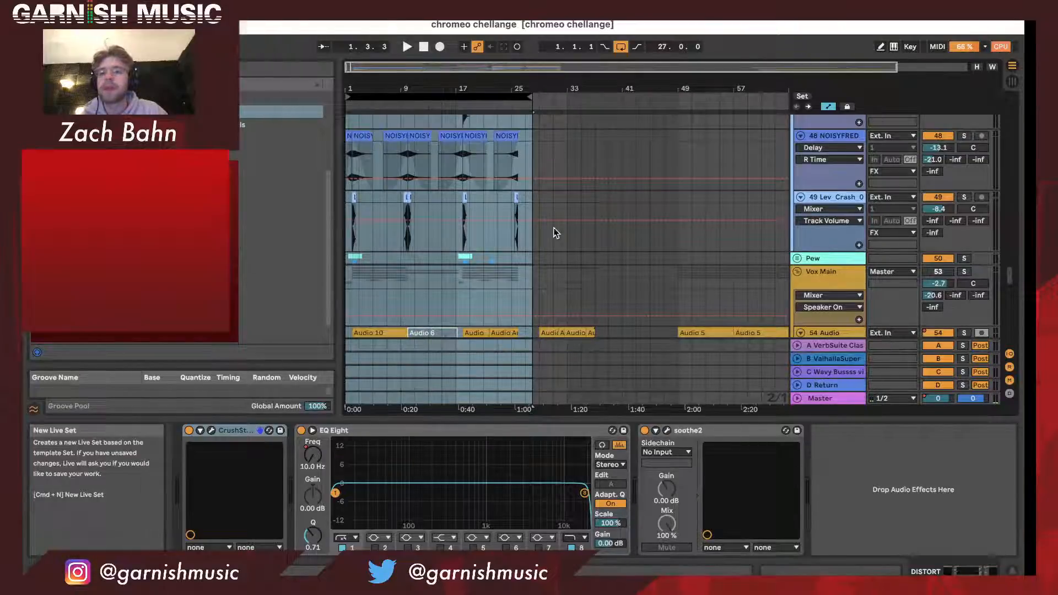
# - Create a new Live Set and show it in Arrangement View
pyautogui.press('super+n')
pyautogui.click(634, 333)
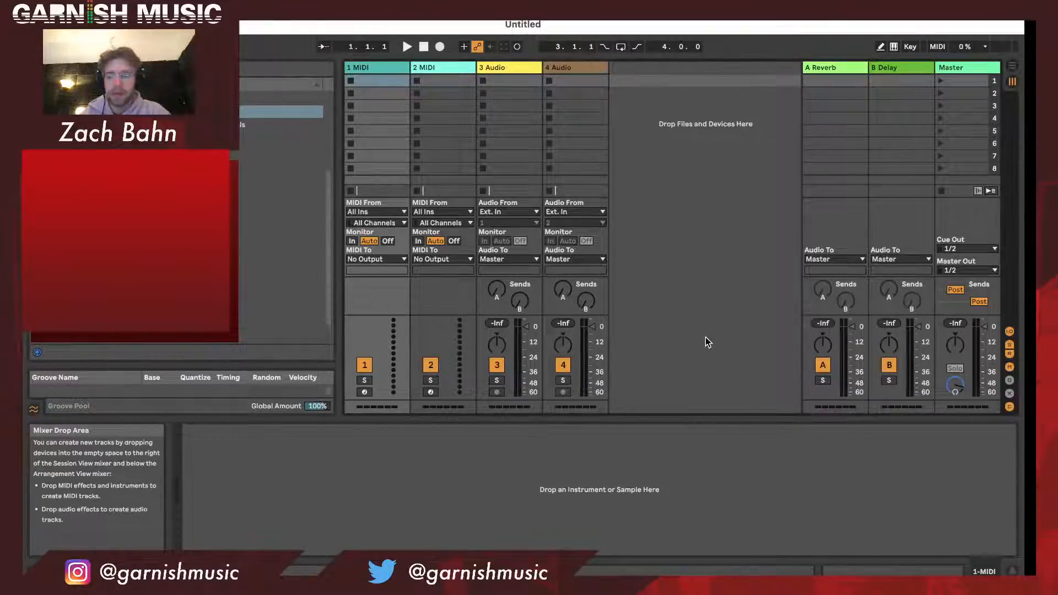
pyautogui.press('Tab')
# - Import the DISTORT vocal track group from the saved project in the browser, placing it below the 4 Audio track
pyautogui.click(240, 266)
pyautogui.scroll(-1, 240, 265)
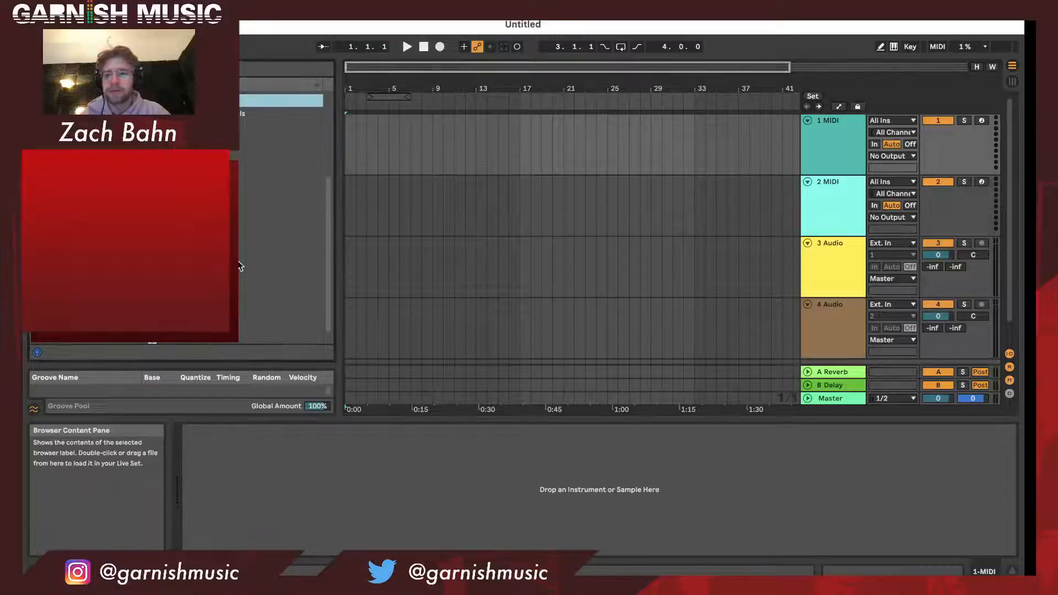
pyautogui.scroll(5, 241, 265)
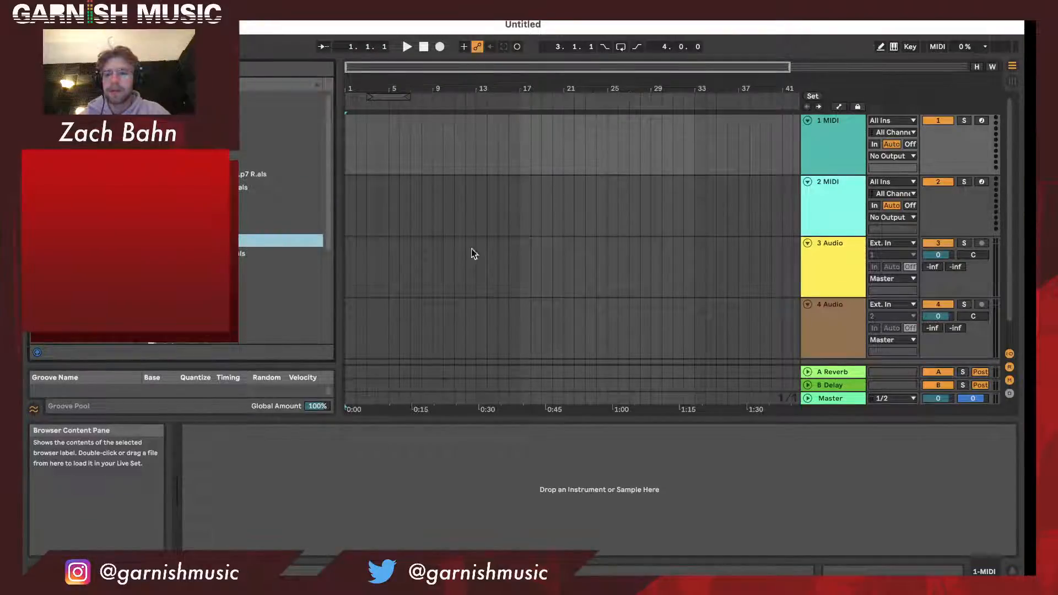
pyautogui.scroll(-2, 469, 260)
pyautogui.click(215, 227)
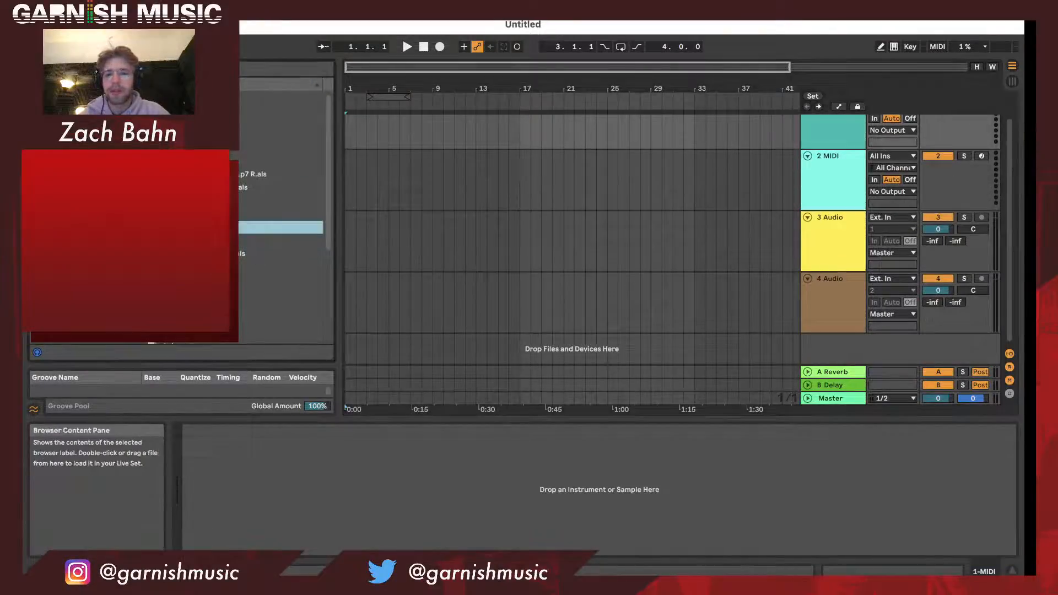
pyautogui.click(215, 240)
pyautogui.moveTo(329, 318); pyautogui.dragTo(423, 343)
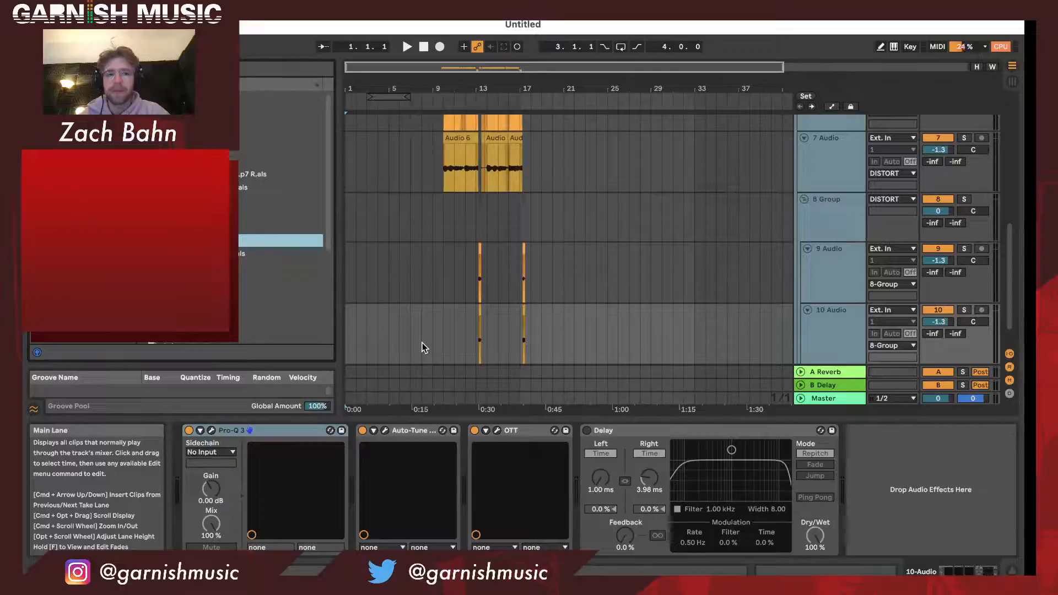
pyautogui.scroll(10, 422, 343)
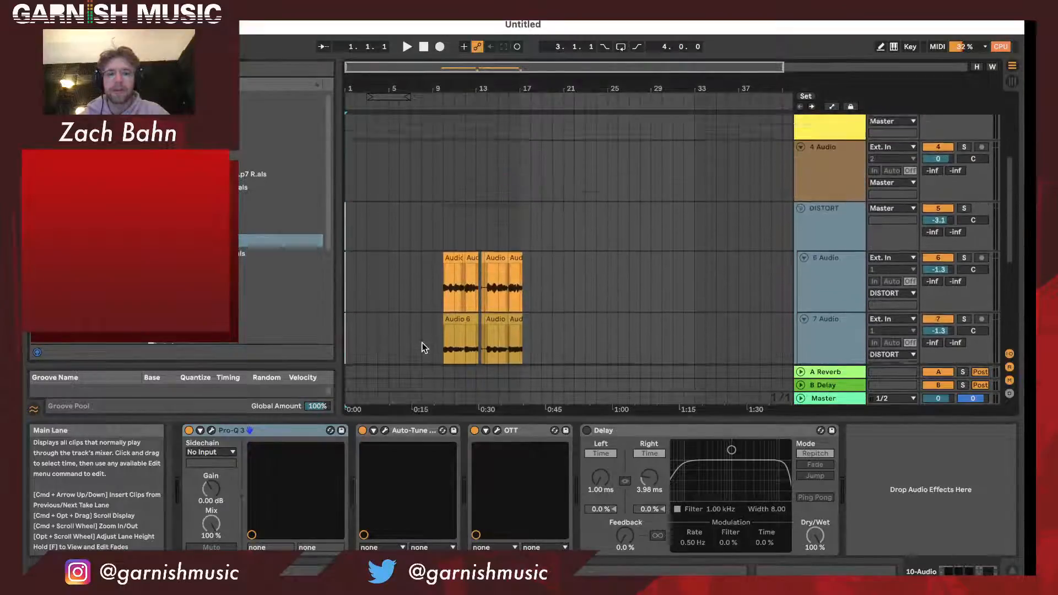
pyautogui.scroll(-5, 422, 343)
pyautogui.scroll(5, 422, 343)
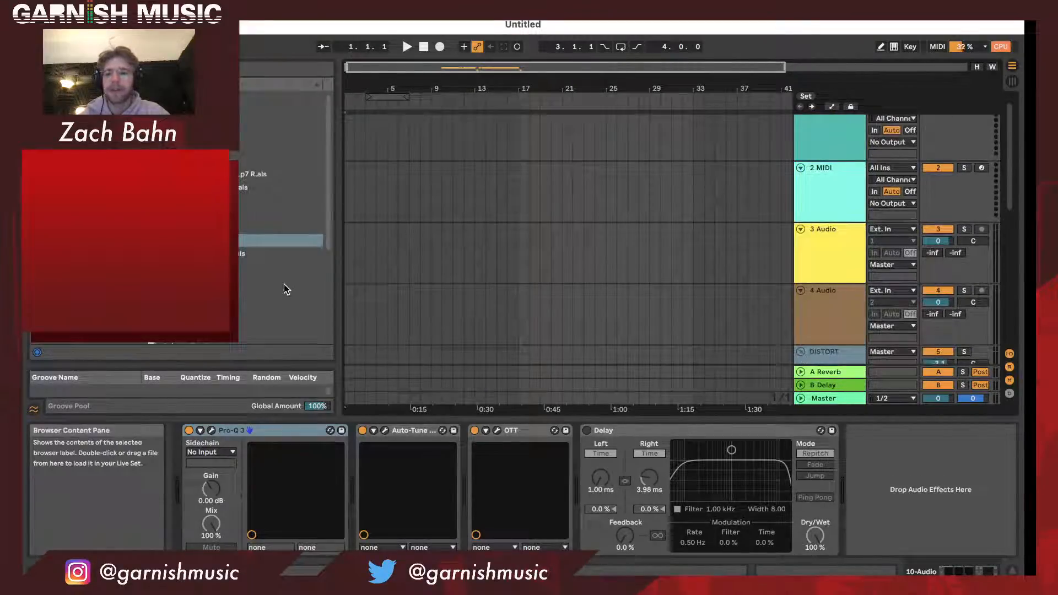
# - Import the Vox Main track group from the saved project in the browser, placing it between 4 Audio and DISTORT
pyautogui.scroll(-6, 285, 289)
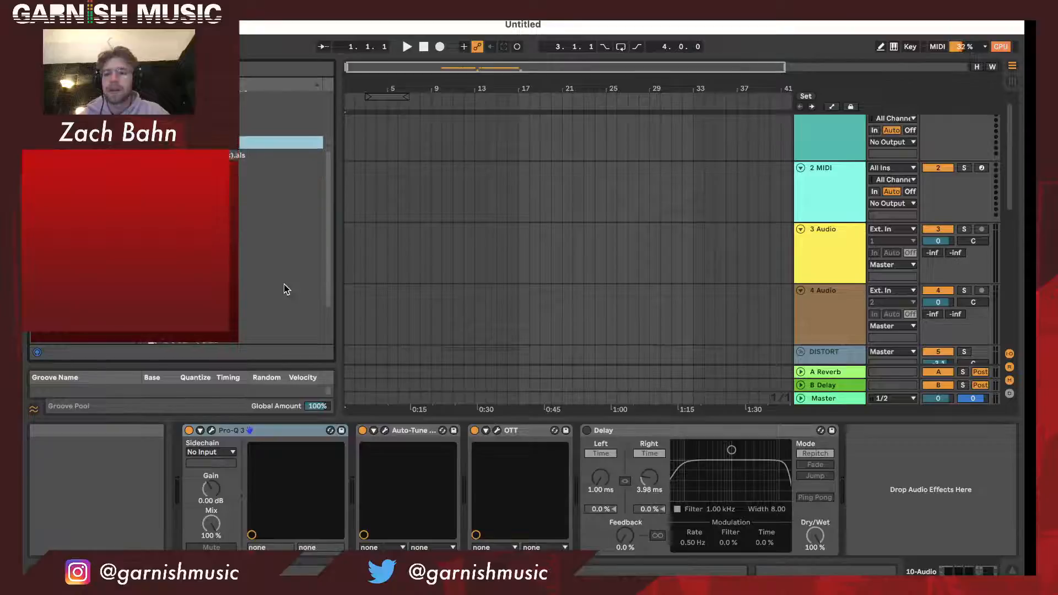
pyautogui.scroll(-3, 286, 289)
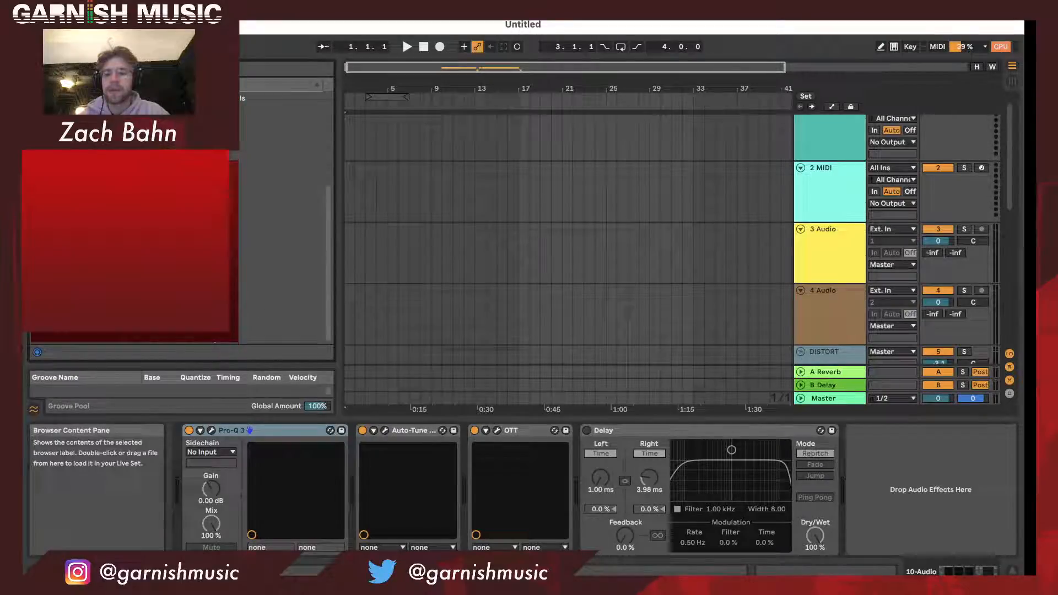
pyautogui.click(280, 324)
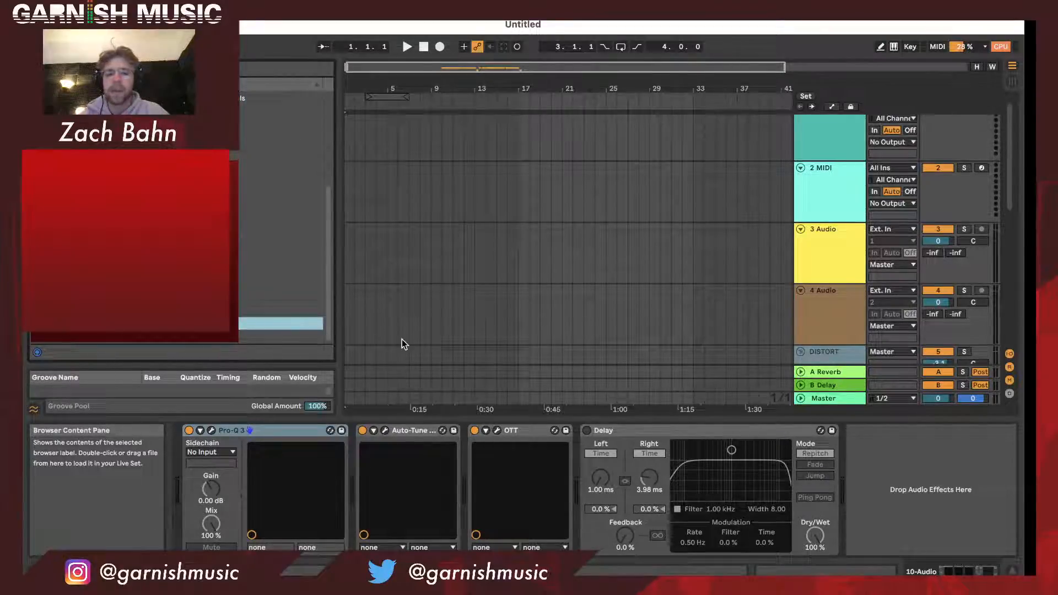
pyautogui.moveTo(403, 345); pyautogui.dragTo(404, 344)
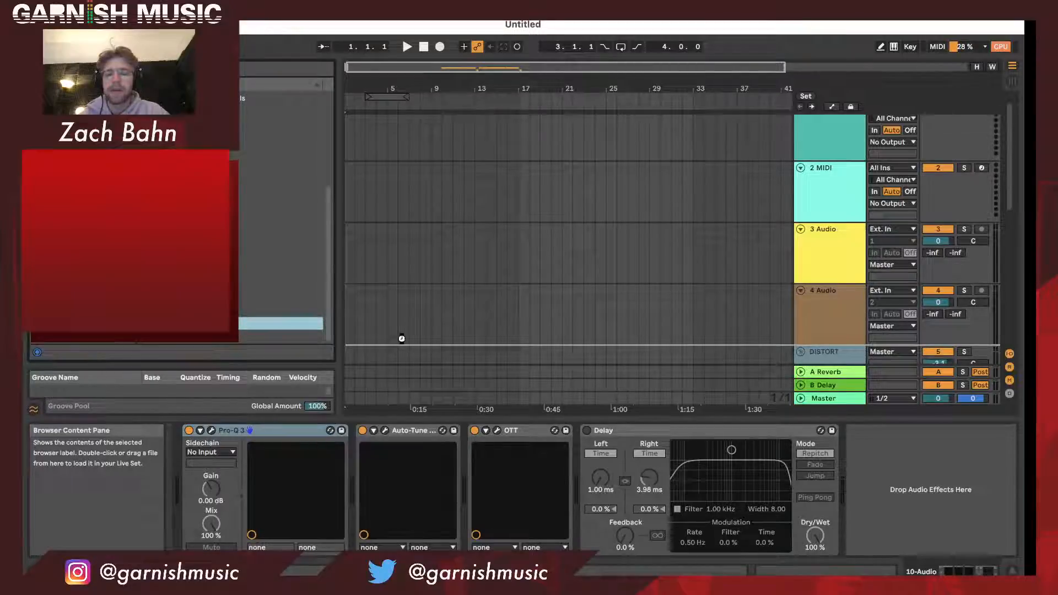
pyautogui.moveTo(401, 339); pyautogui.dragTo(402, 342)
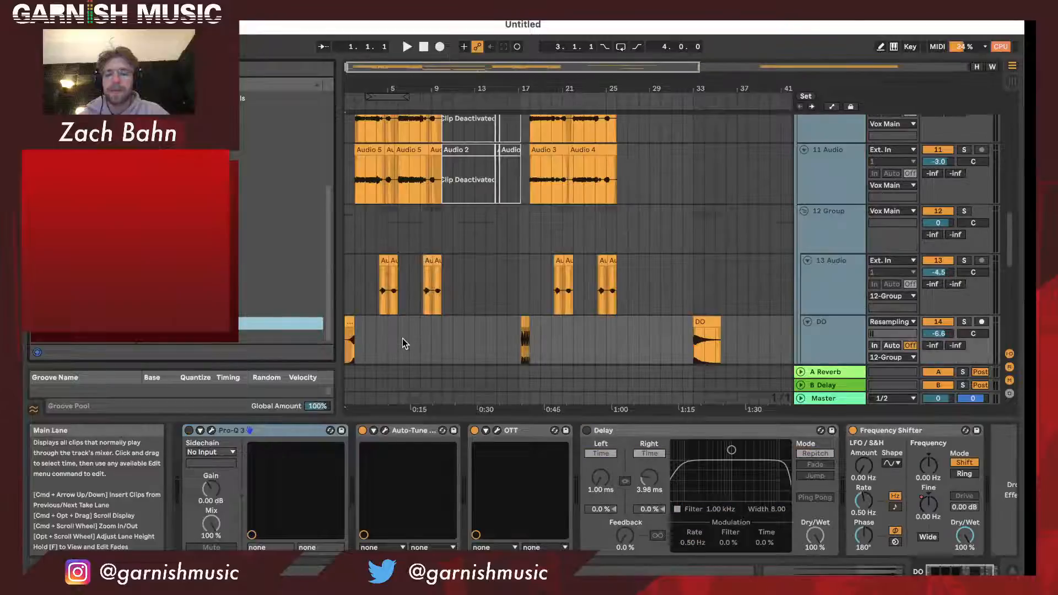
pyautogui.scroll(10, 402, 343)
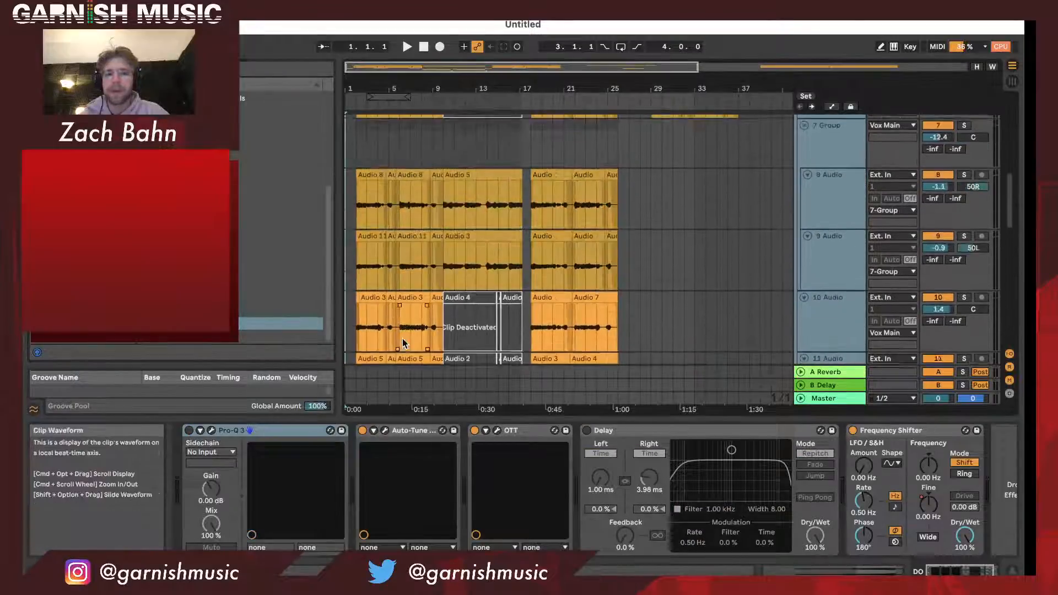
pyautogui.scroll(10, 403, 339)
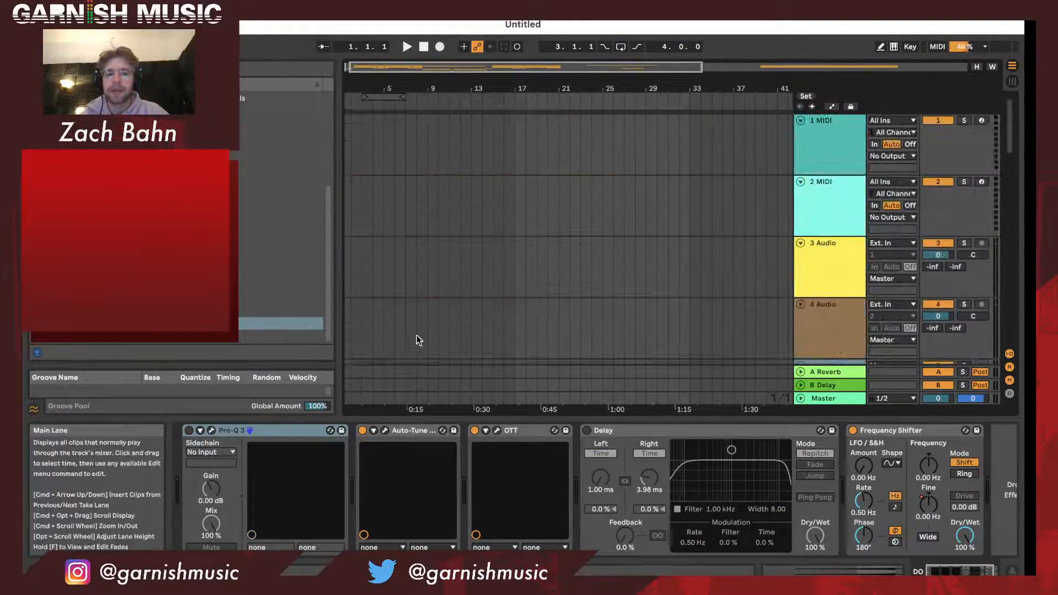
# - Select the 4 Audio track, then switch to Finder and locate chromeo chellange instrumental.wav on the Desktop
pyautogui.click(863, 334)
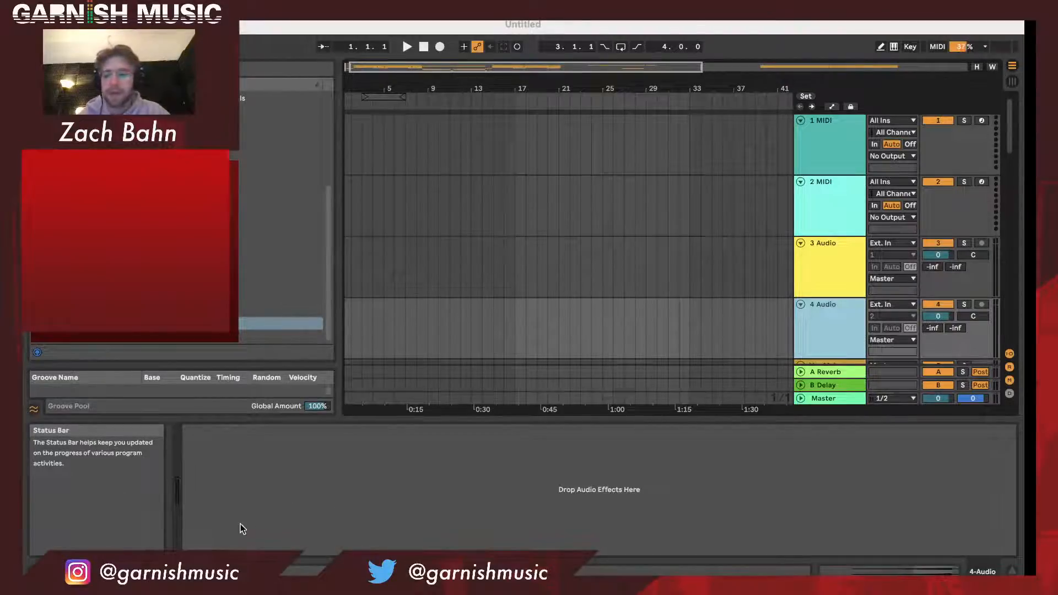
pyautogui.click(227, 551)
pyautogui.click(289, 233)
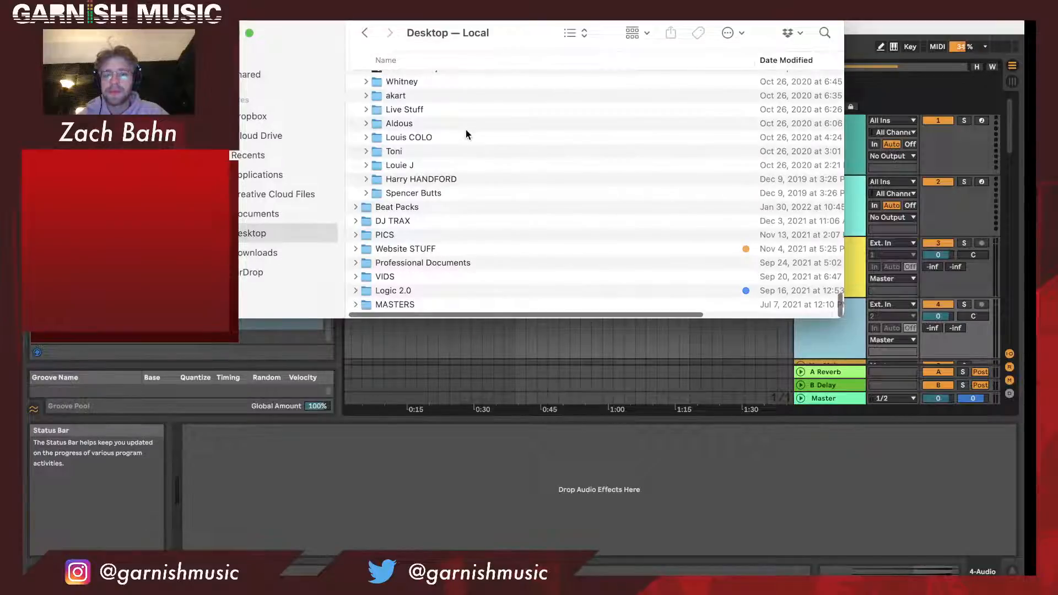
pyautogui.scroll(15, 461, 136)
pyautogui.scroll(5, 457, 138)
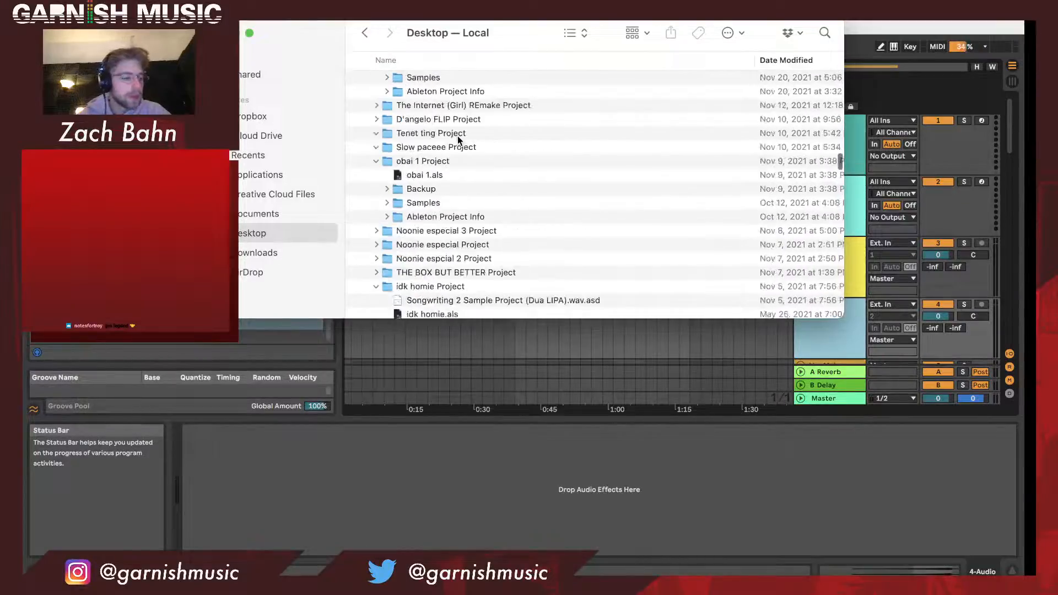
pyautogui.scroll(20, 457, 136)
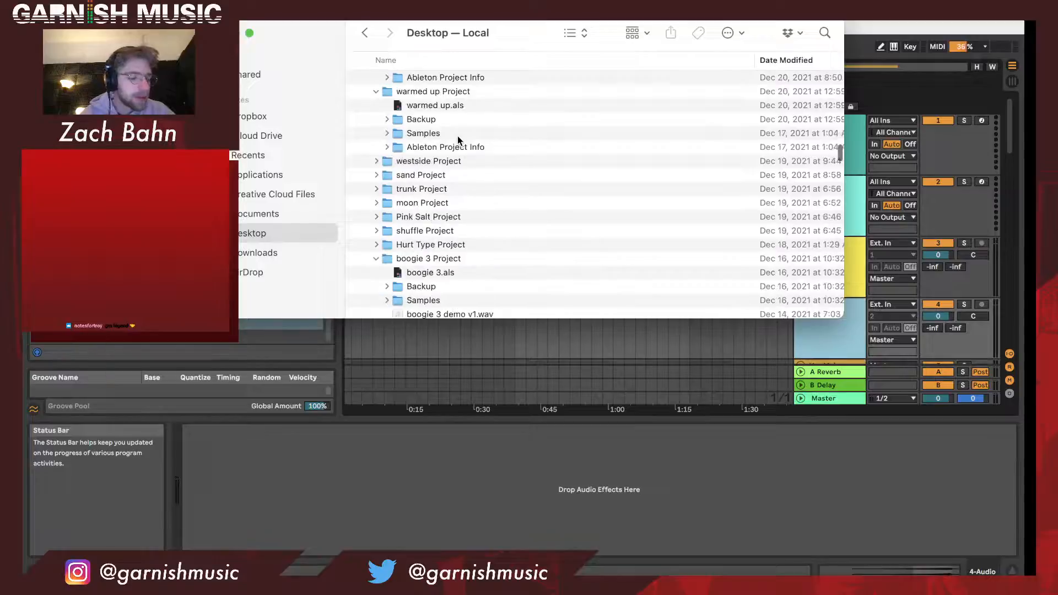
pyautogui.scroll(20, 457, 138)
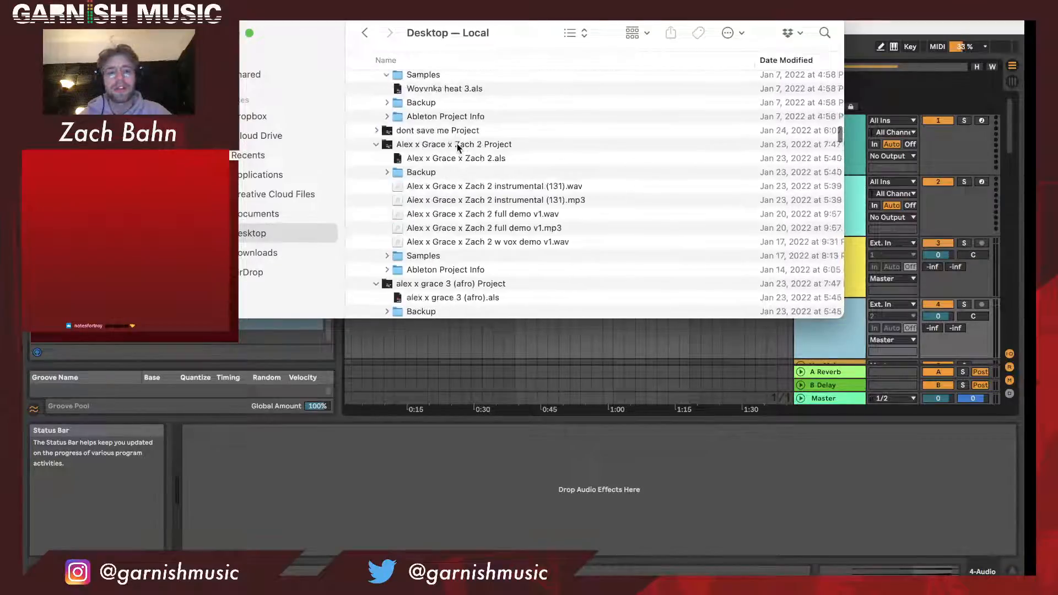
pyautogui.scroll(20, 458, 145)
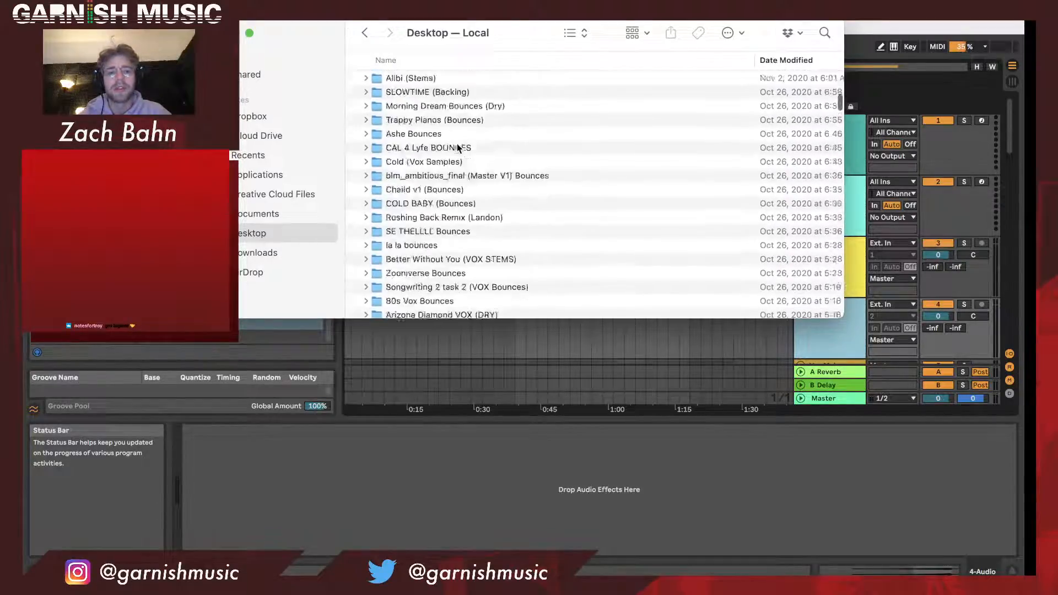
pyautogui.scroll(15, 458, 147)
# - Collapse the Bounces folder and the project folder below chromeo chellange Project, and move the Finder window clear of the browser
pyautogui.click(355, 94)
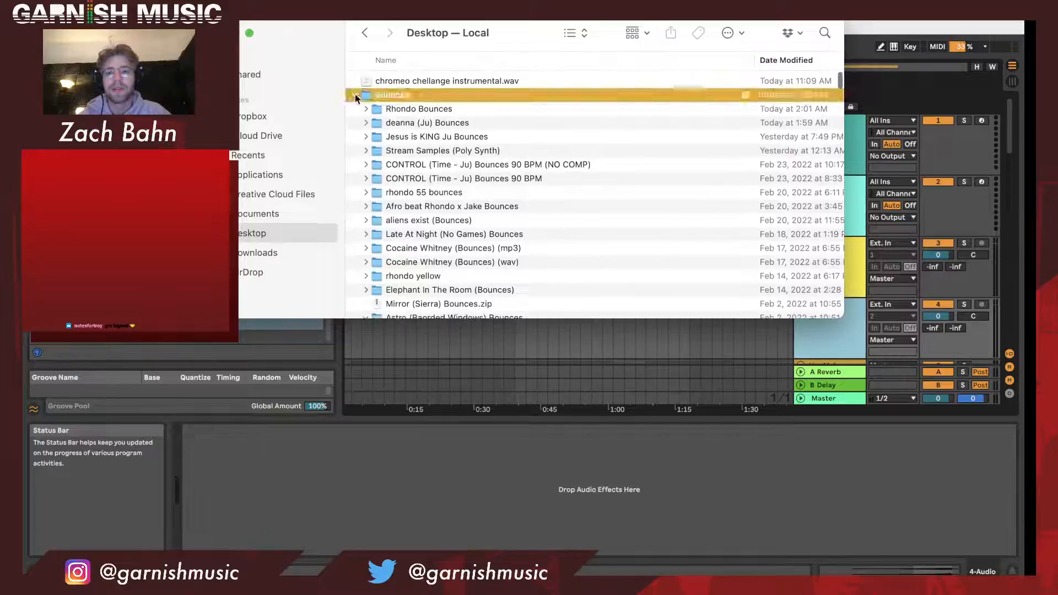
pyautogui.click(355, 95)
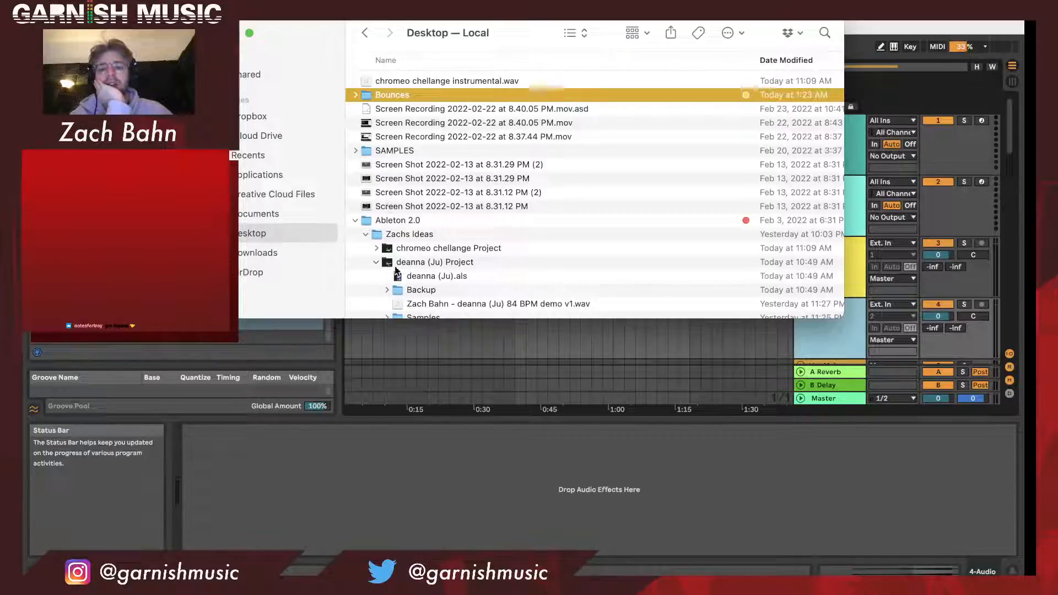
pyautogui.moveTo(309, 32); pyautogui.dragTo(436, 32)
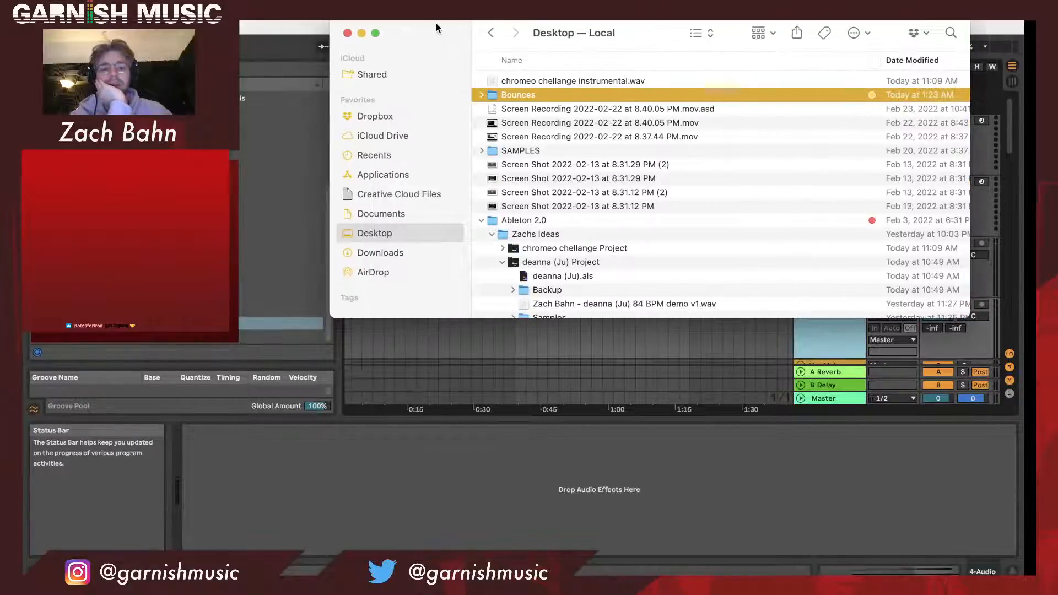
pyautogui.click(502, 263)
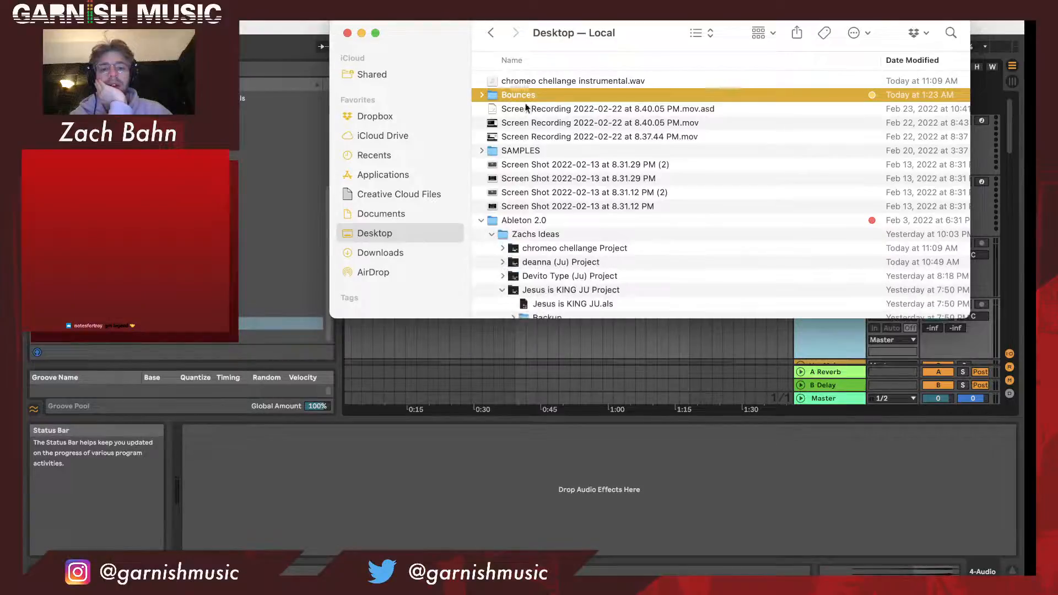
# - Import chromeo chellange instrumental.wav from the Finder window to the start of the 3 Audio track
pyautogui.moveTo(429, 48); pyautogui.dragTo(726, 58)
pyautogui.moveTo(837, 95); pyautogui.dragTo(347, 254)
pyautogui.click(389, 253)
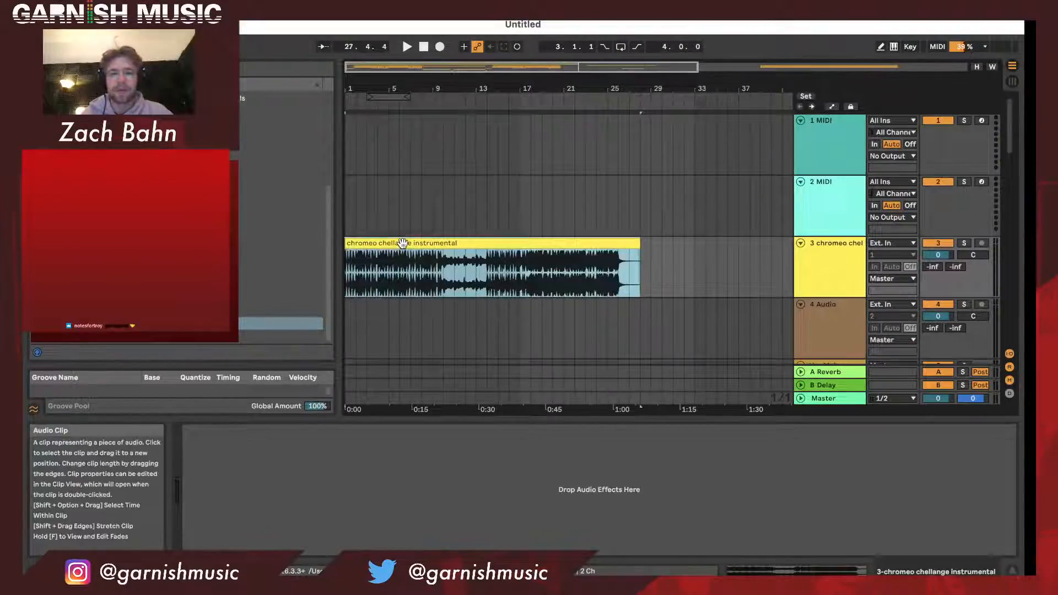
# - Move the instrumental clip down to the 4 Audio track, directly above the Vox Main group
pyautogui.scroll(-3, 403, 243)
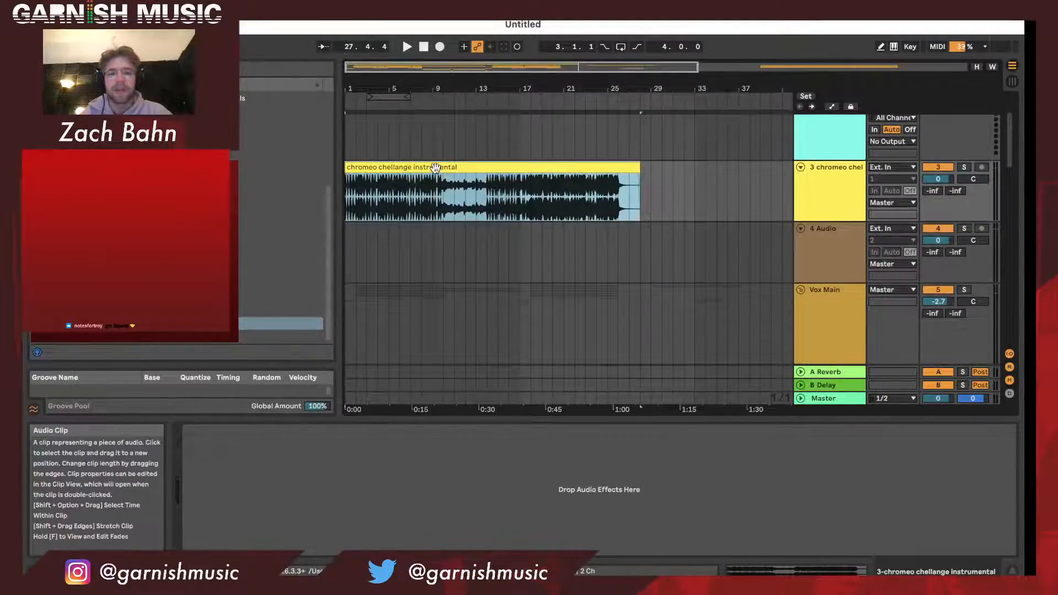
pyautogui.moveTo(434, 207); pyautogui.dragTo(474, 271)
pyautogui.scroll(-5, 474, 270)
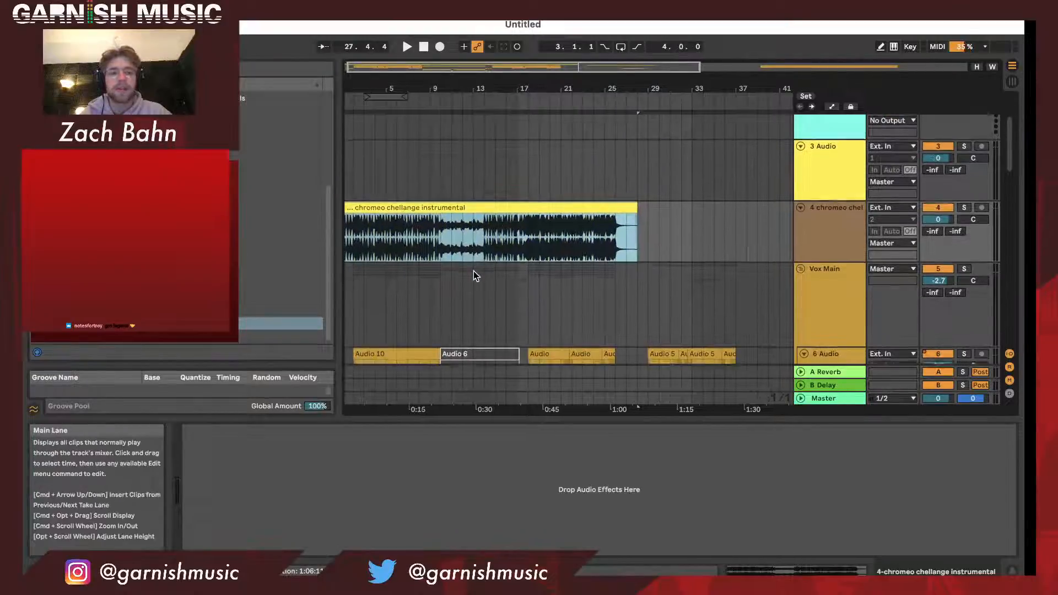
pyautogui.scroll(8, 474, 270)
# - Extend the loop back to bar 1 for a six-bar length, and align the opened instrumental clip with bar 1
pyautogui.moveTo(368, 97); pyautogui.dragTo(347, 99)
pyautogui.click(411, 302)
pyautogui.doubleClick(411, 301)
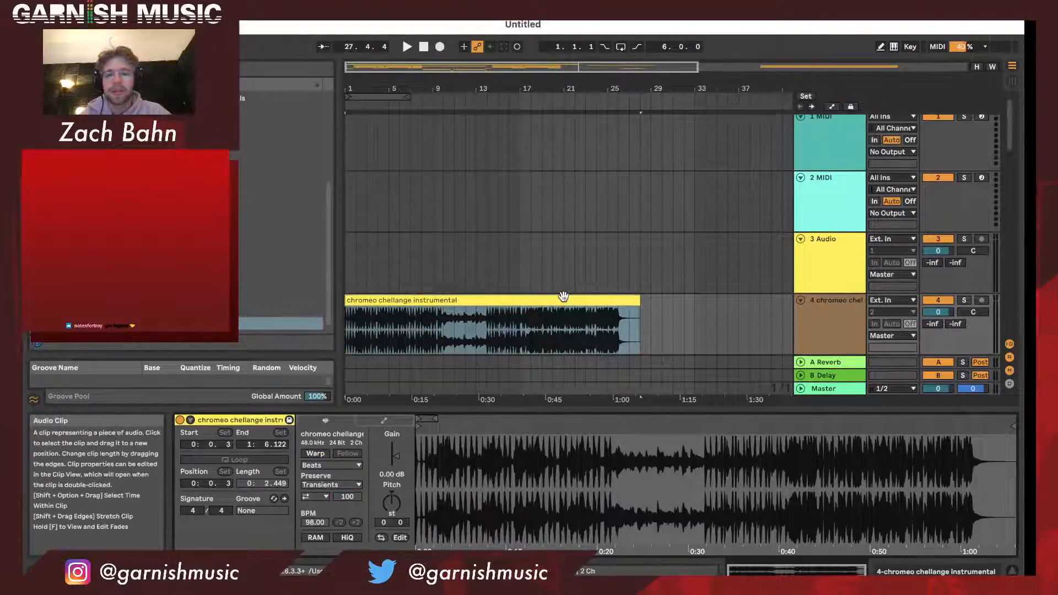
pyautogui.moveTo(562, 299); pyautogui.dragTo(573, 300)
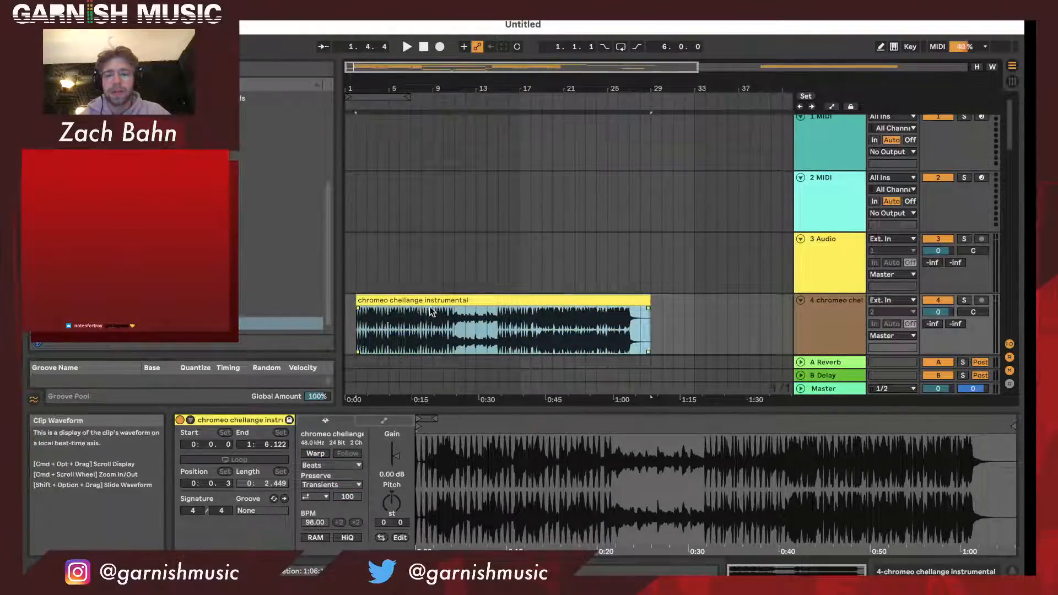
pyautogui.moveTo(422, 301); pyautogui.dragTo(410, 302)
# - Play the arrangement against the vocals, raise the Vox Main group volume to 4.2, and stop playback
pyautogui.press('space')
pyautogui.scroll(-1, 409, 303)
pyautogui.scroll(-3, 409, 302)
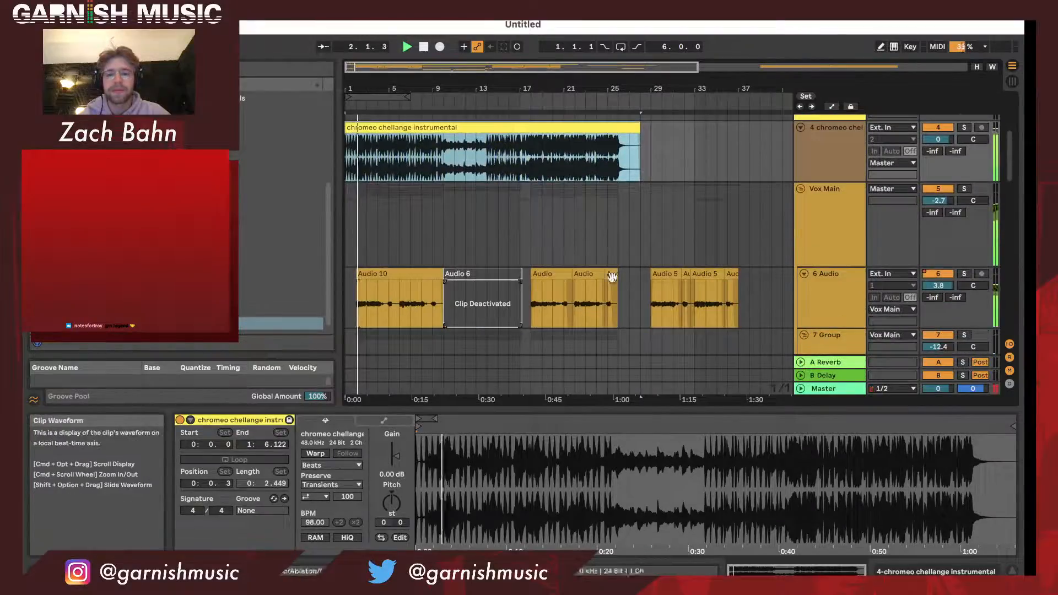
pyautogui.moveTo(939, 200); pyautogui.dragTo(938, 179)
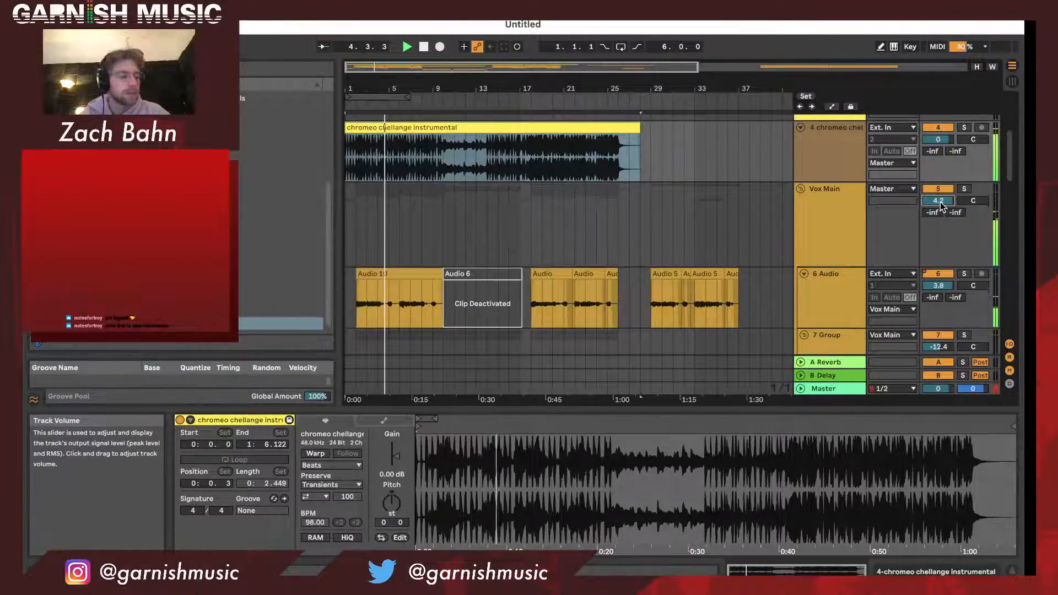
pyautogui.press('space')
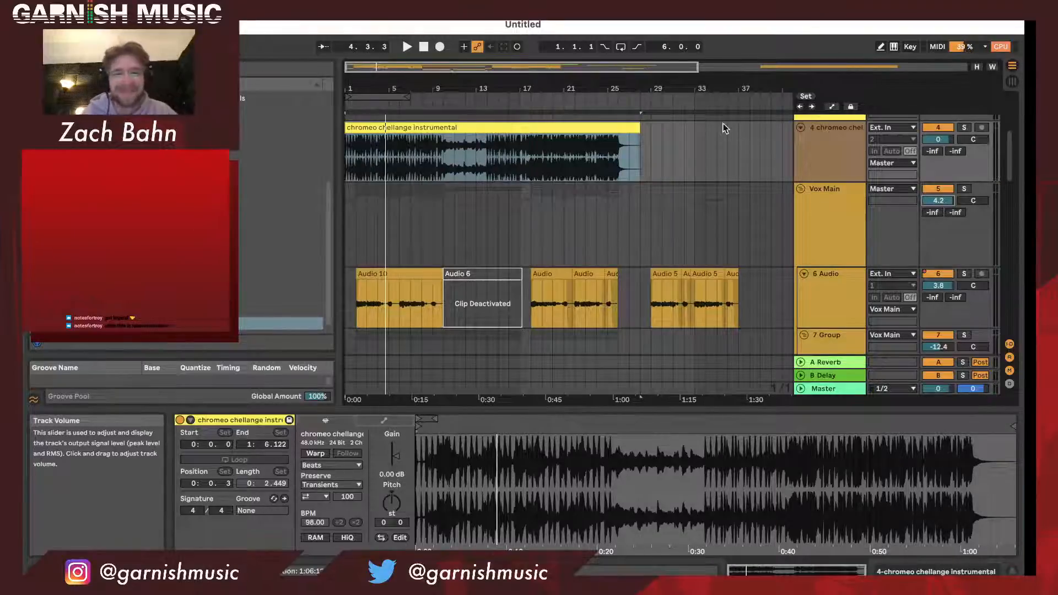
# - Lengthen the arrangement loop to 28 bars so that it spans from bar 1 to bar 29
pyautogui.click(703, 185)
pyautogui.click(402, 94)
pyautogui.moveTo(402, 94); pyautogui.dragTo(737, 109)
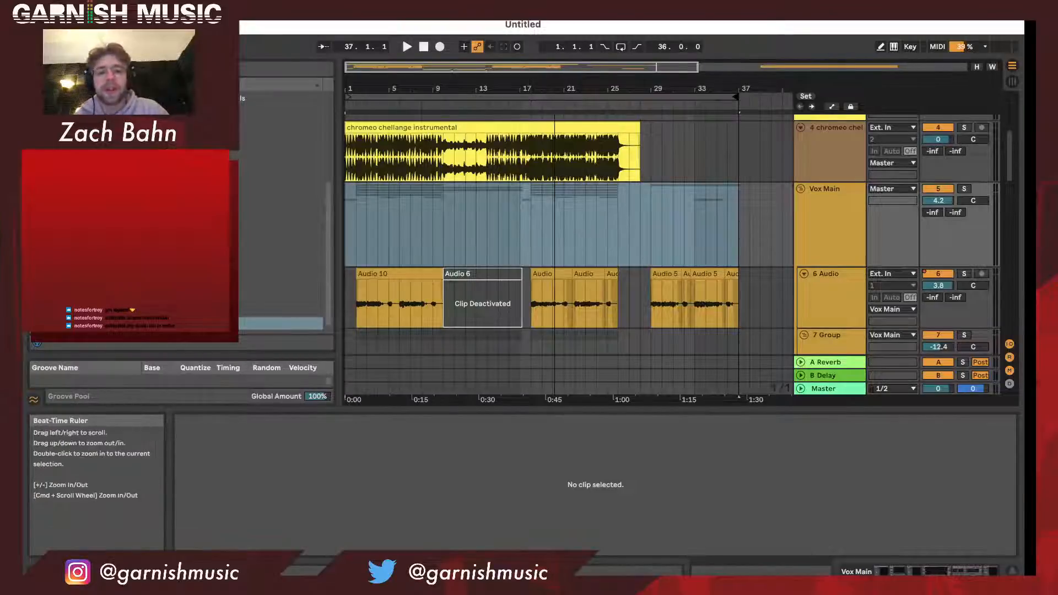
pyautogui.moveTo(554, 90); pyautogui.dragTo(465, 92)
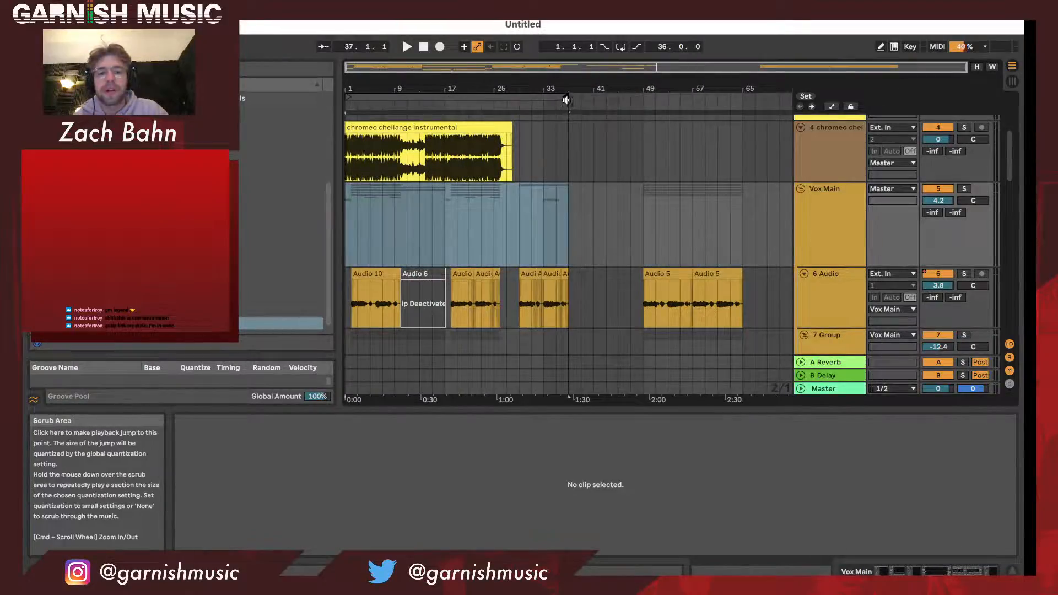
pyautogui.moveTo(566, 100); pyautogui.dragTo(521, 101)
# - Review the clips and subgroups of the Vox Main and DISTORT groups, from the instrumental down to the 20 Audio track
pyautogui.scroll(-3, 542, 166)
pyautogui.scroll(-3, 542, 167)
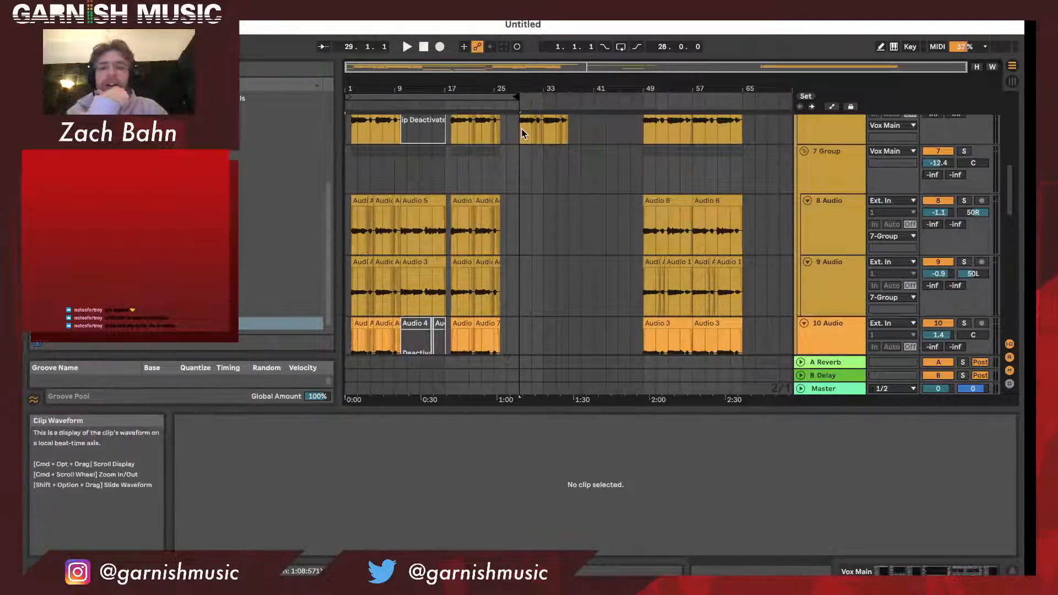
pyautogui.moveTo(404, 90); pyautogui.dragTo(434, 106)
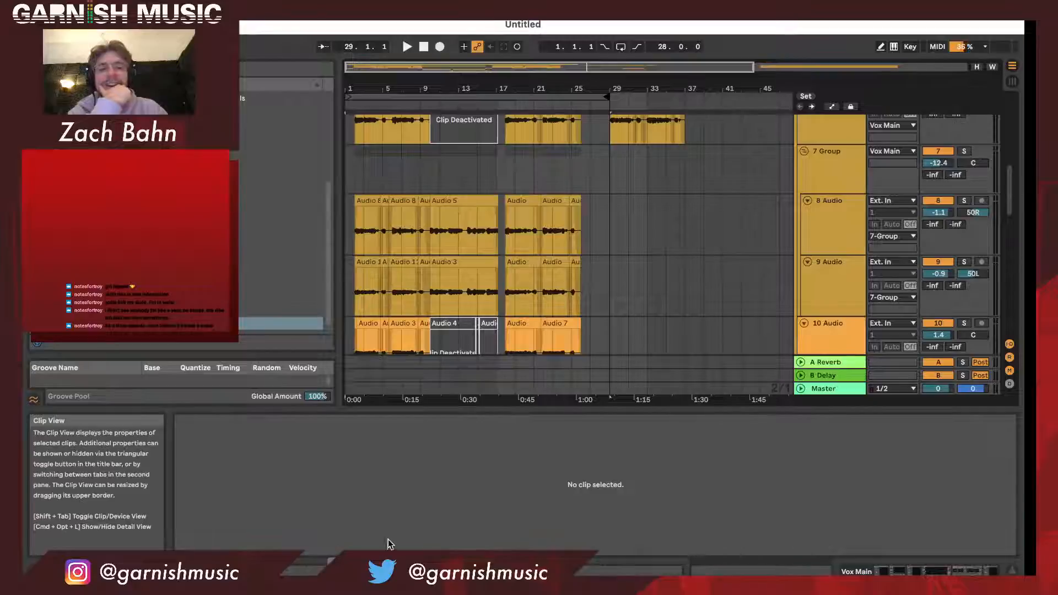
pyautogui.moveTo(441, 97); pyautogui.dragTo(433, 92)
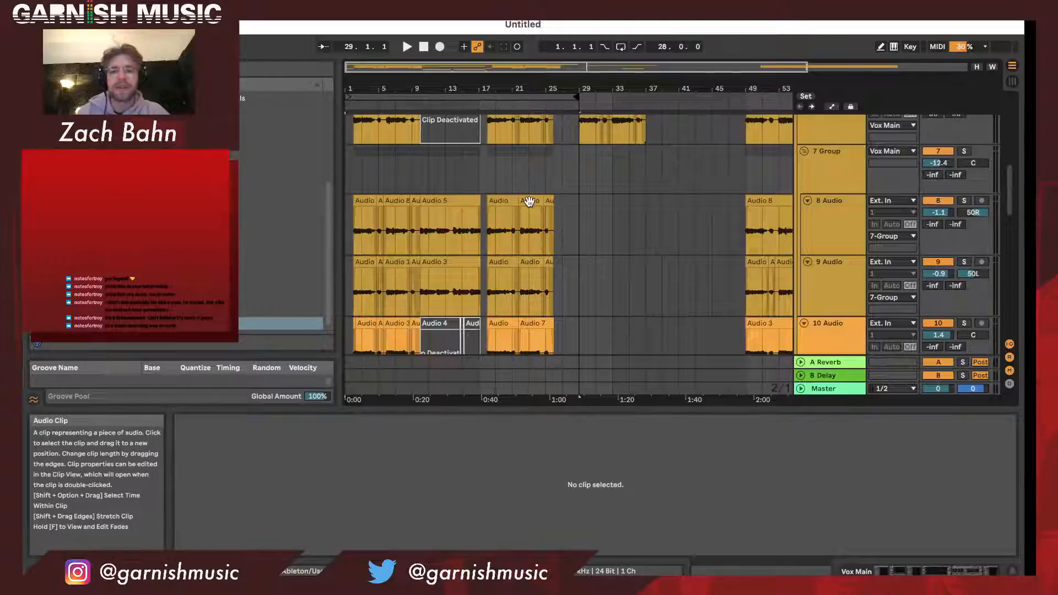
pyautogui.scroll(-15, 529, 201)
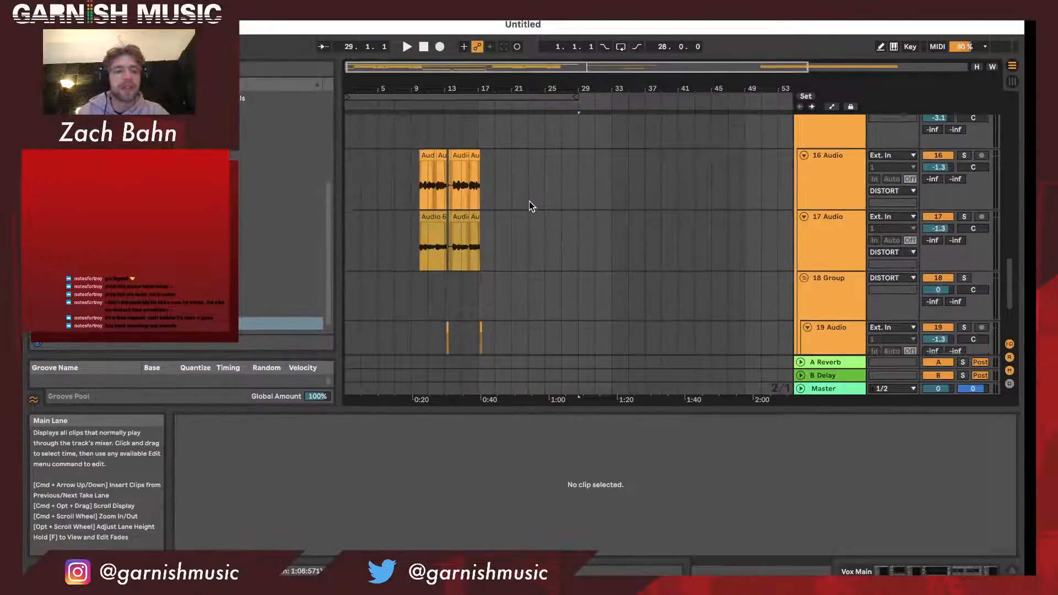
pyautogui.scroll(20, 529, 202)
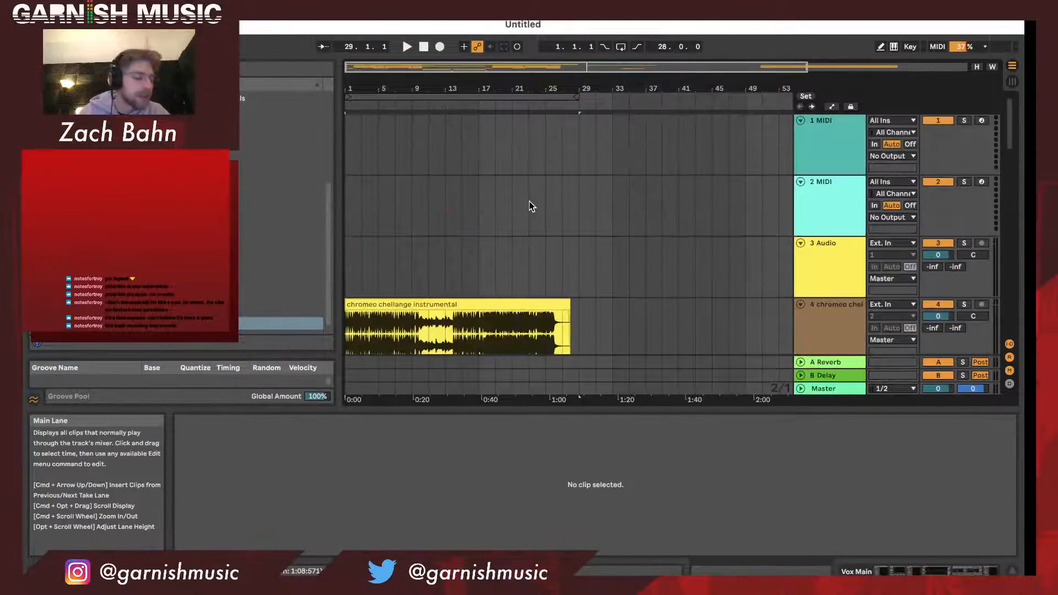
pyautogui.scroll(-4, 530, 205)
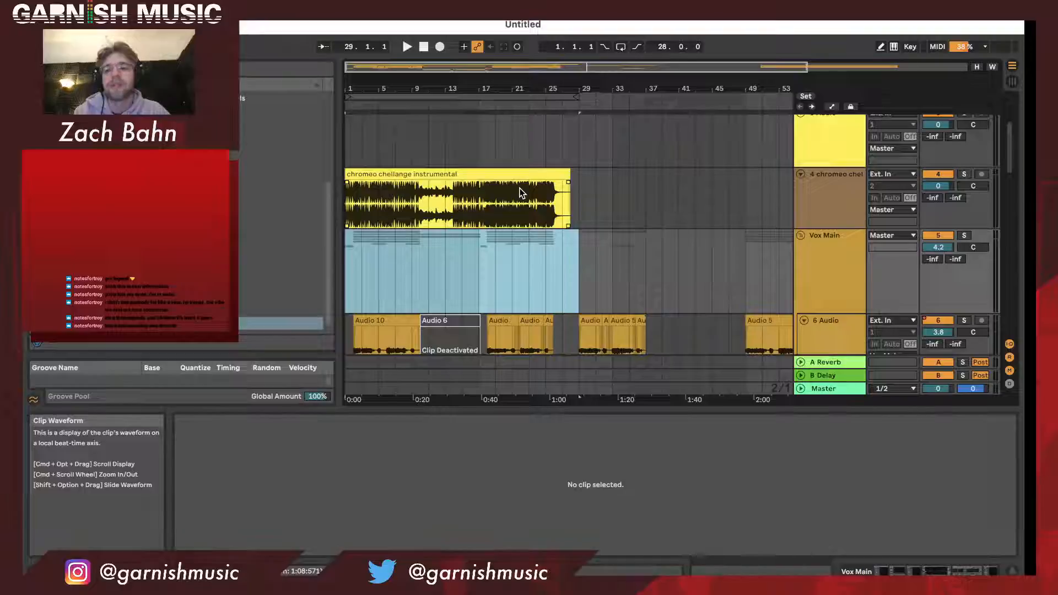
pyautogui.scroll(-3, 520, 193)
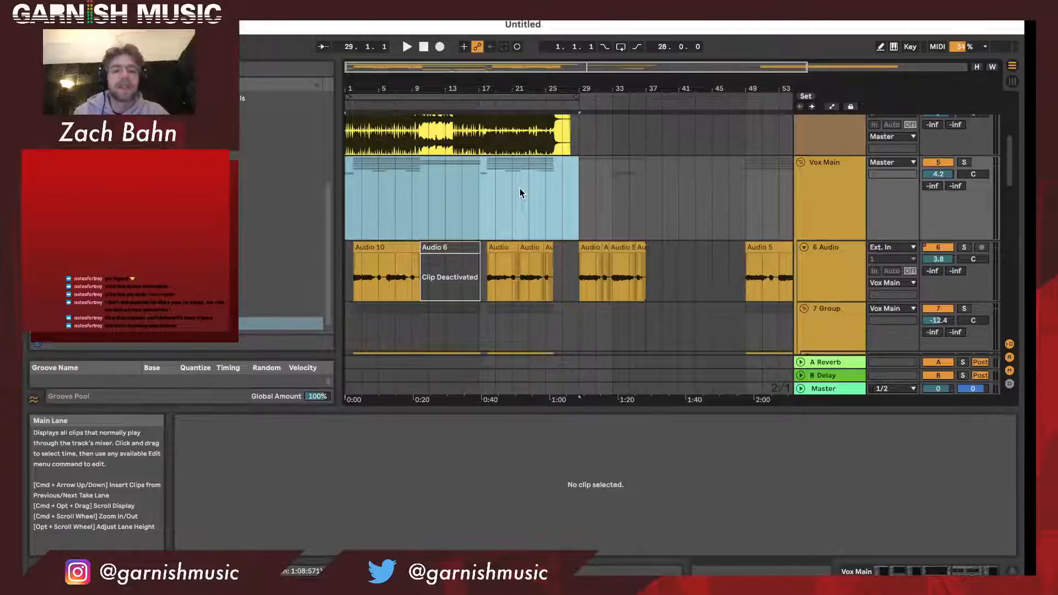
pyautogui.scroll(-3, 520, 189)
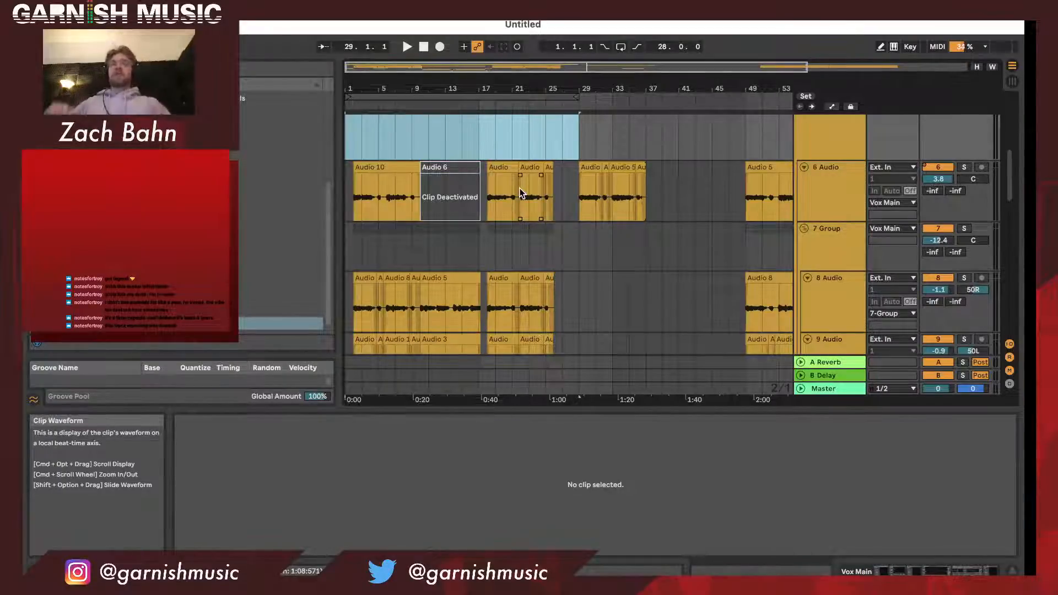
pyautogui.scroll(-5, 520, 187)
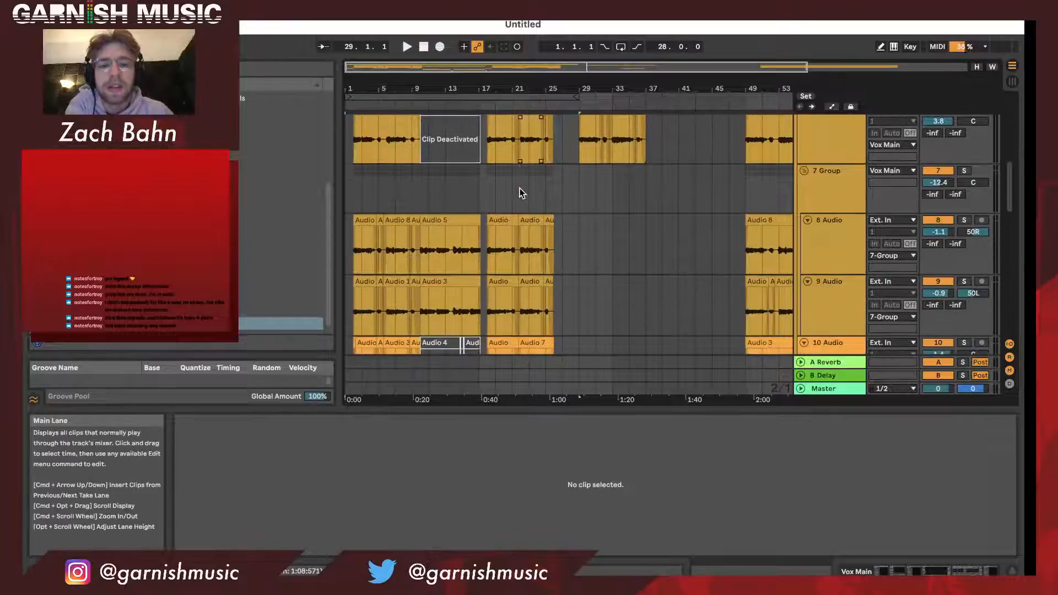
pyautogui.scroll(-8, 520, 191)
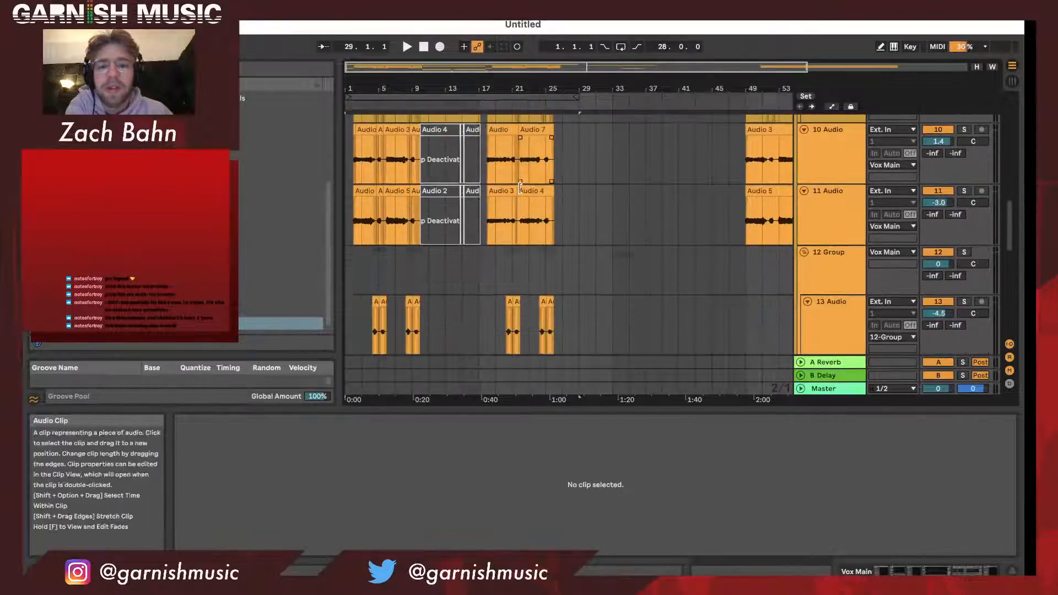
pyautogui.scroll(-5, 520, 190)
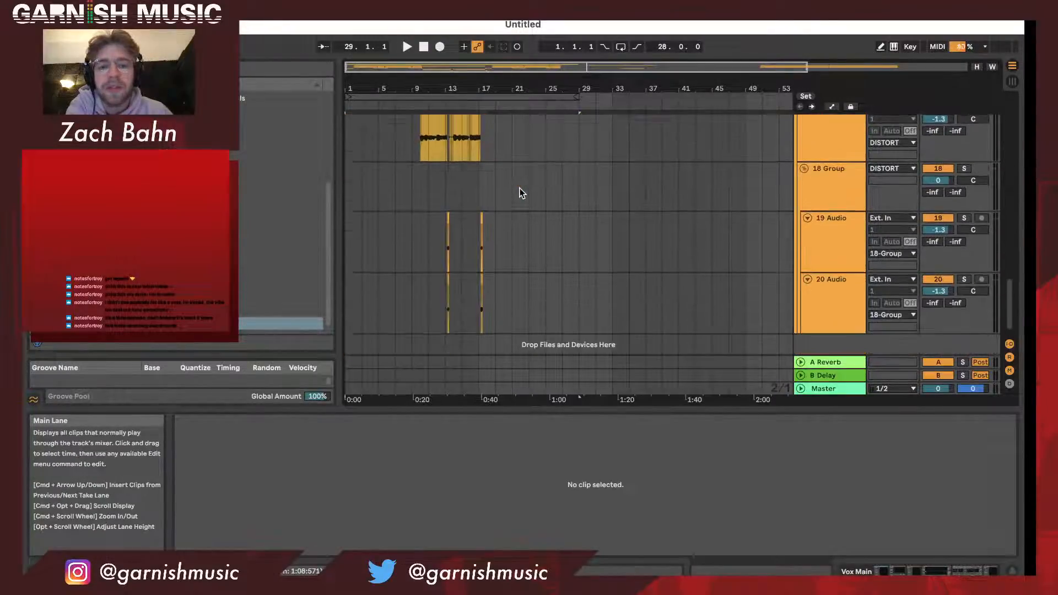
# - Show the device chain of the 19 Audio track in the 18 Group, and select the 16 Audio track
pyautogui.click(843, 251)
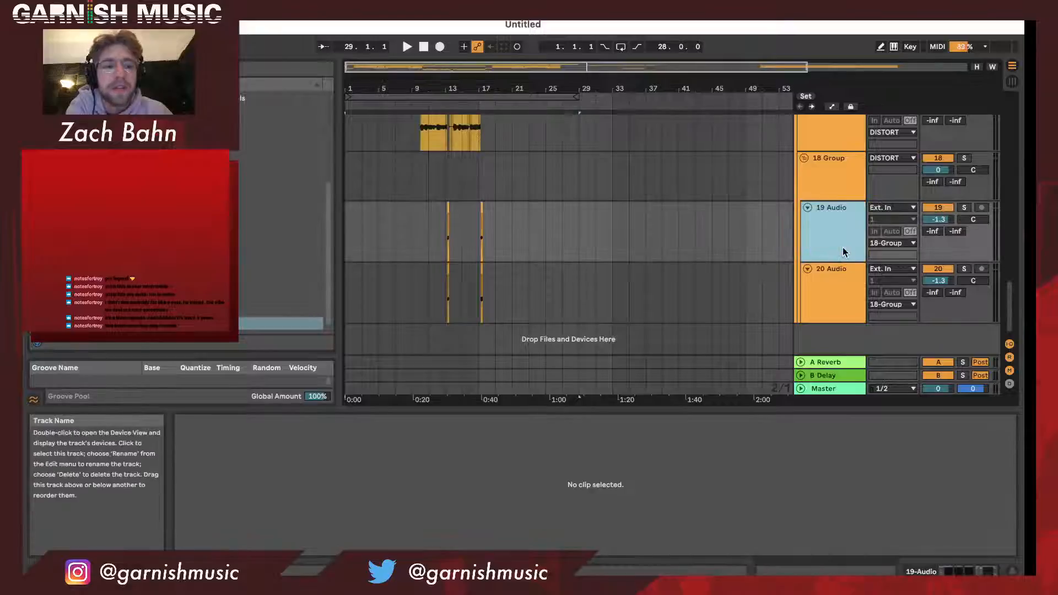
pyautogui.click(830, 296)
pyautogui.doubleClick(838, 236)
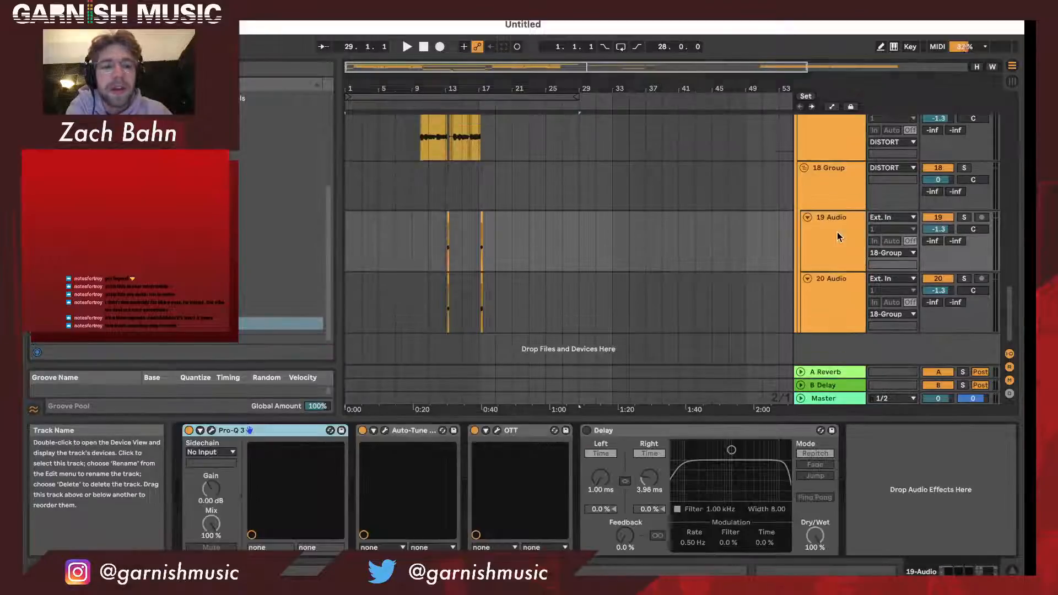
pyautogui.scroll(5, 838, 264)
pyautogui.click(837, 264)
pyautogui.scroll(5, 832, 224)
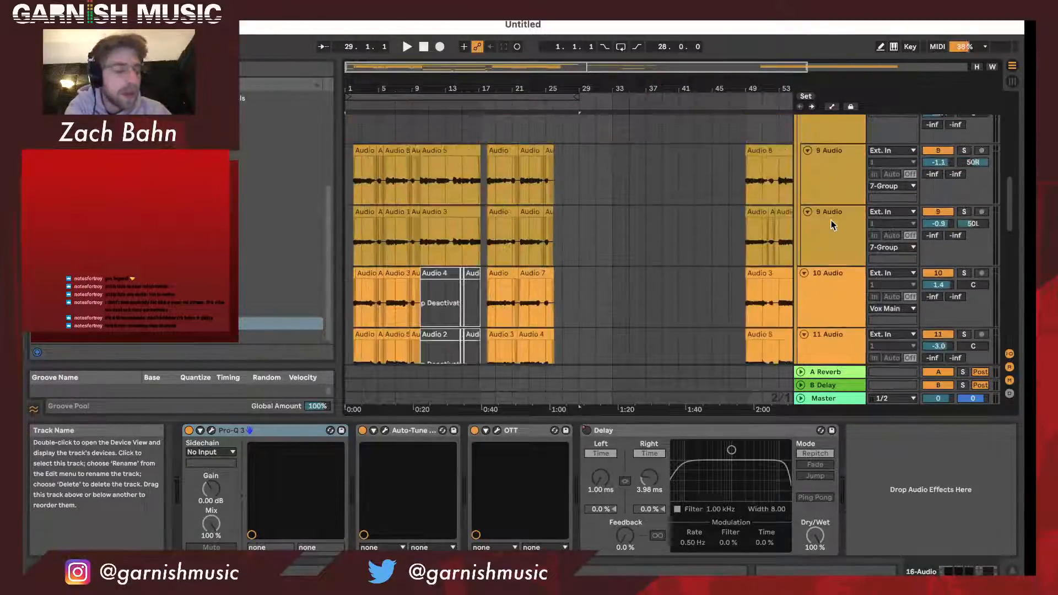
# - Select the Vox Main group and examine its device chain
pyautogui.scroll(5, 832, 225)
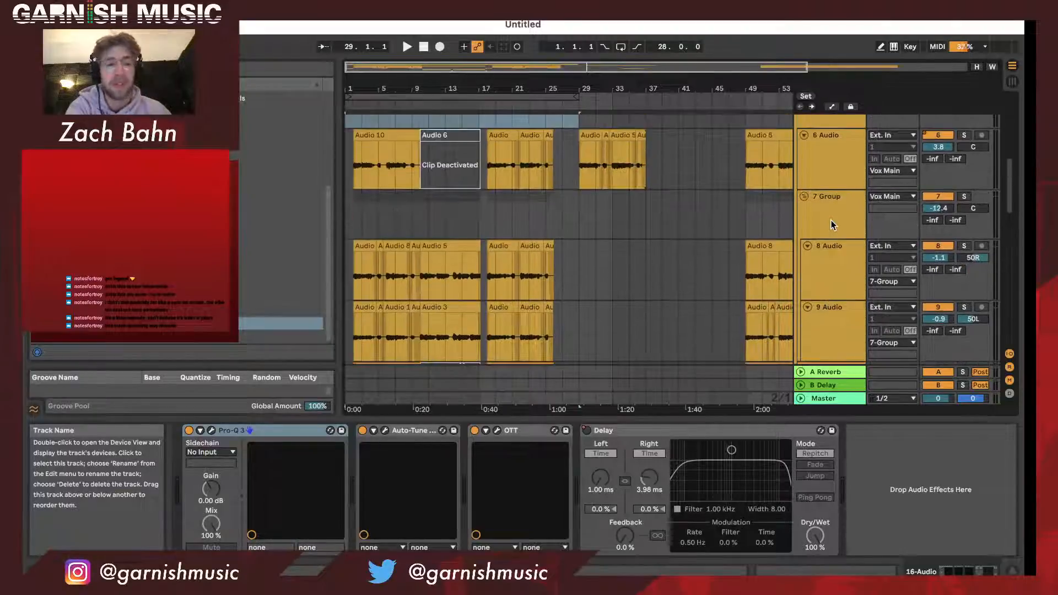
pyautogui.scroll(1, 837, 188)
pyautogui.click(837, 180)
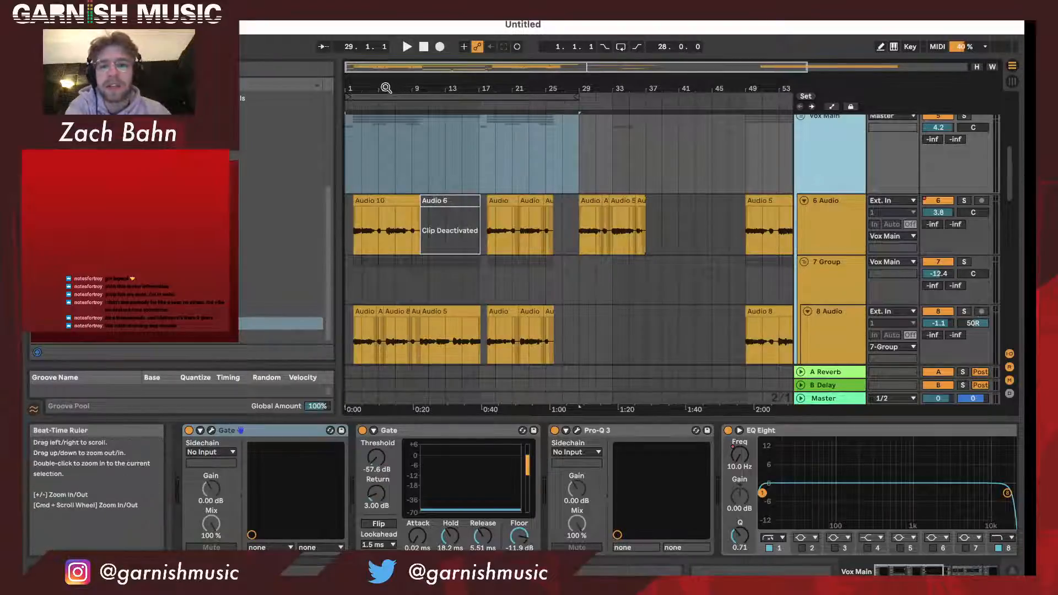
# - Select the contents of the 28-bar loop across all tracks
pyautogui.moveTo(385, 88)
pyautogui.mouseDown()
pyautogui.moveTo(386, 110)
pyautogui.moveTo(394, 106)
pyautogui.mouseUp()
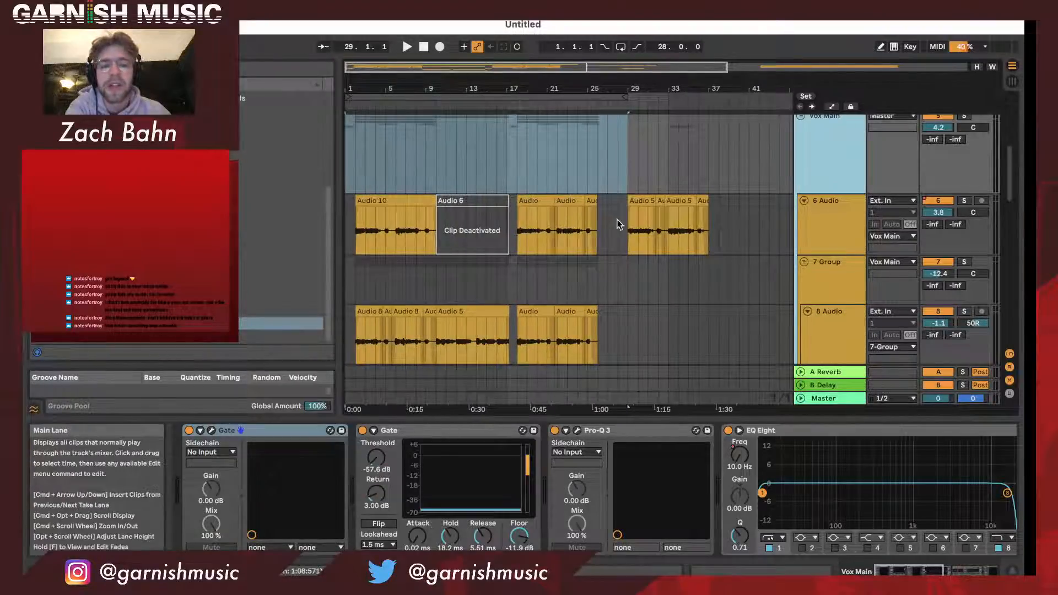
pyautogui.scroll(-1, 836, 233)
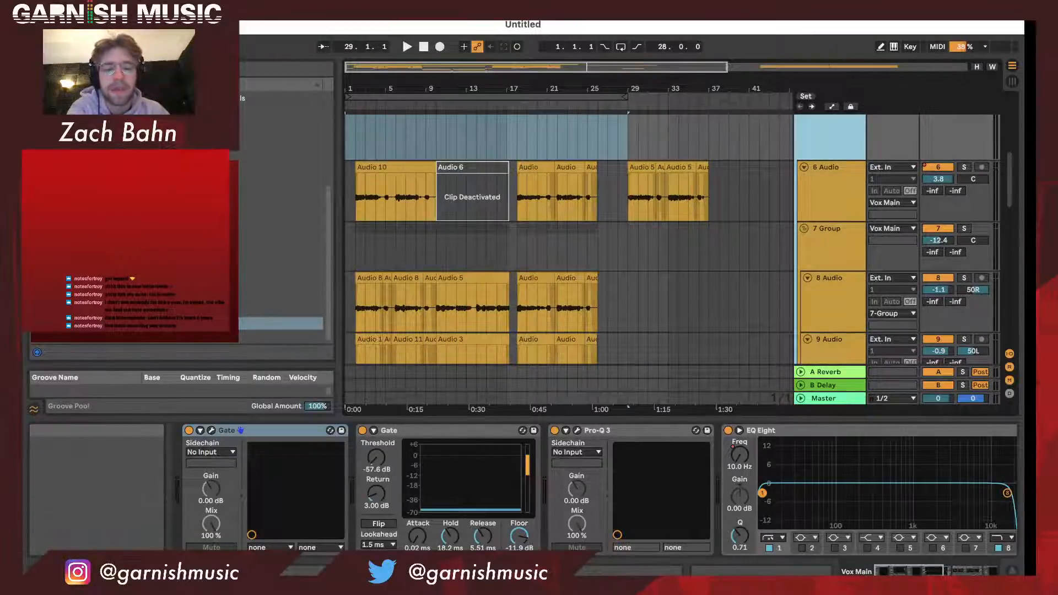
pyautogui.click(424, 99)
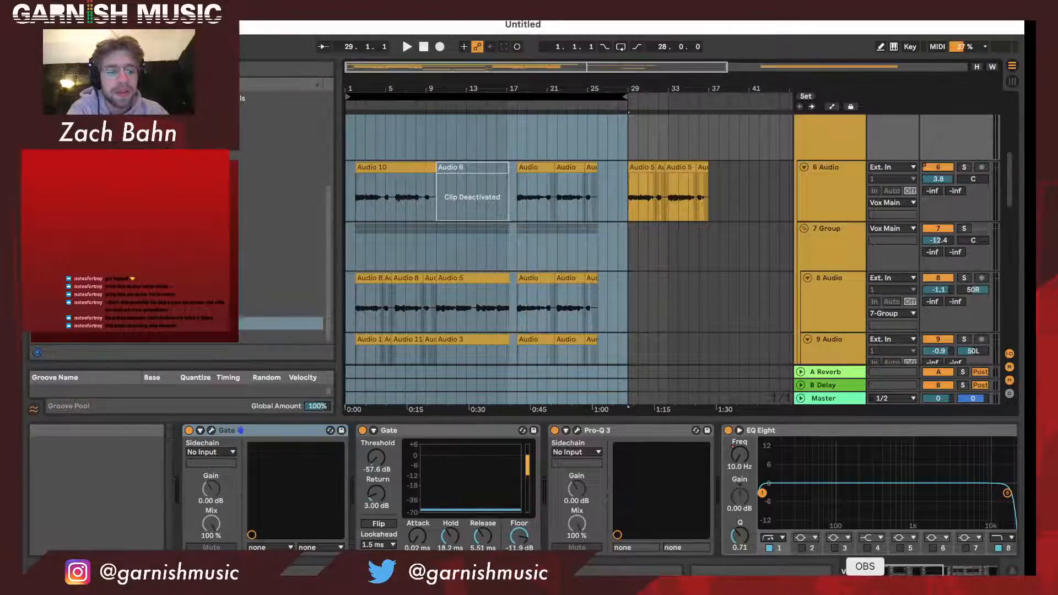
# - Switch to the Restream dashboard in the browser, check the streaming destinations list, and return to Ableton Live
pyautogui.press('super+Tab')
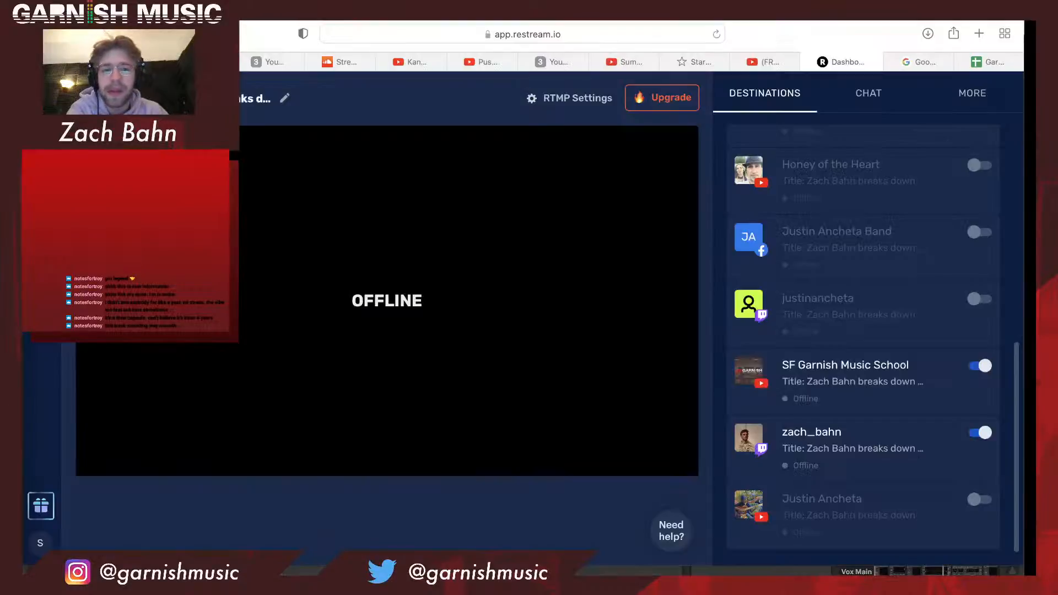
pyautogui.scroll(1, 826, 397)
pyautogui.scroll(-1, 828, 398)
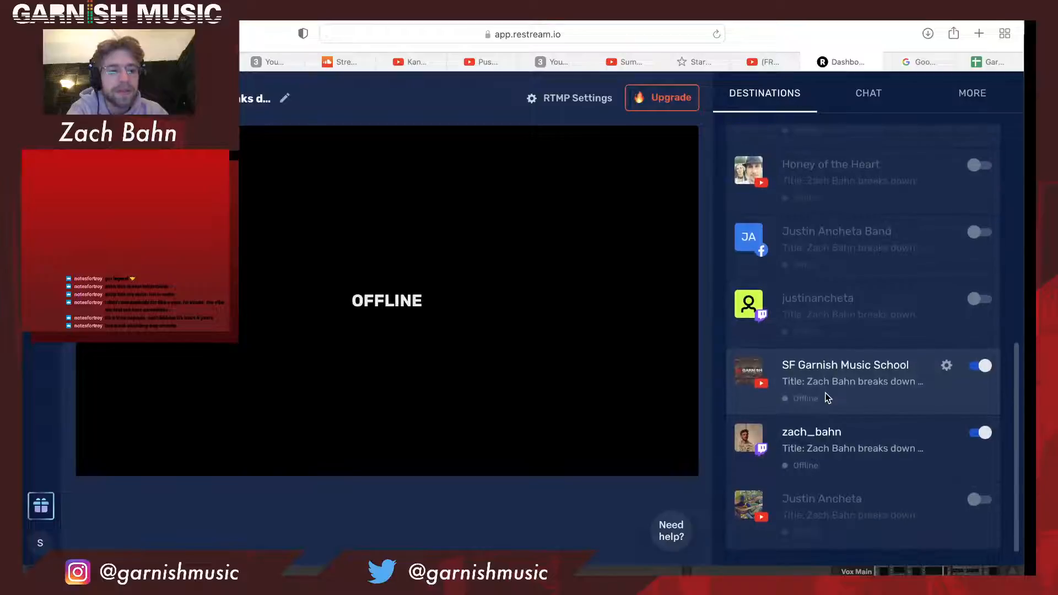
pyautogui.scroll(10, 827, 397)
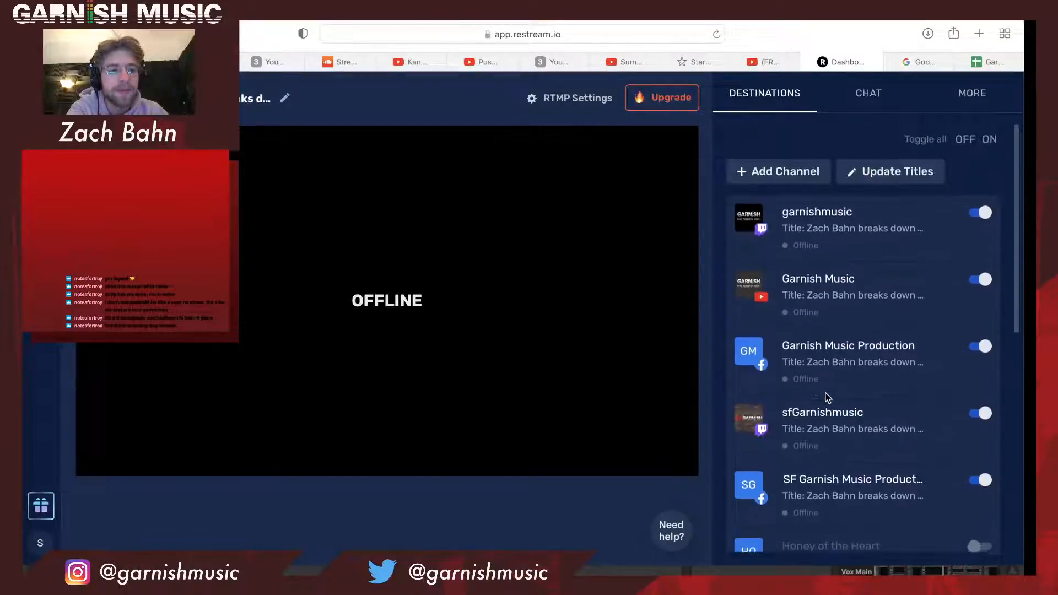
pyautogui.scroll(-8, 826, 396)
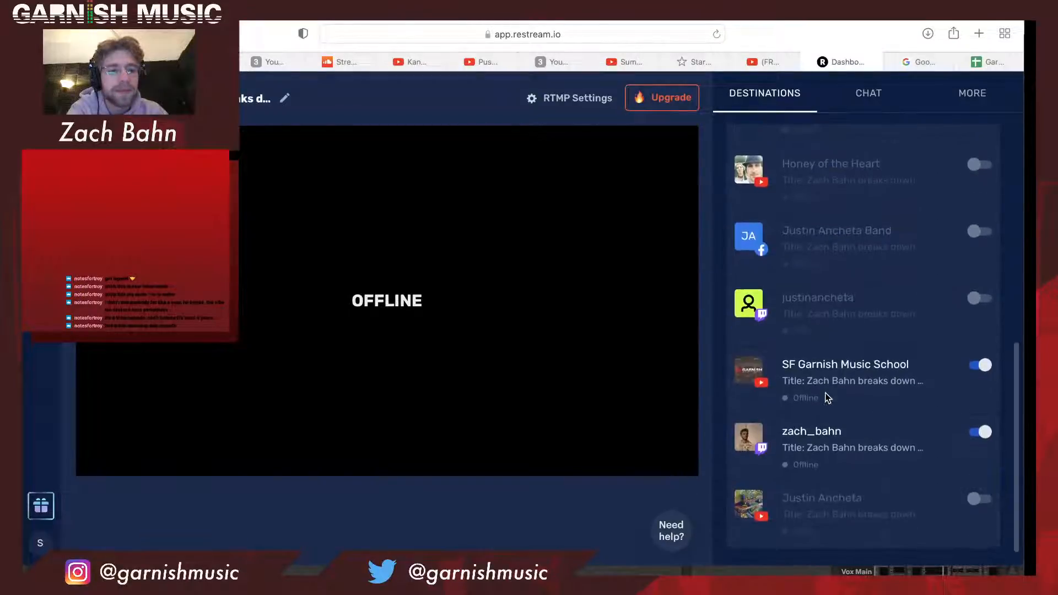
pyautogui.scroll(6, 827, 397)
pyautogui.scroll(-6, 826, 397)
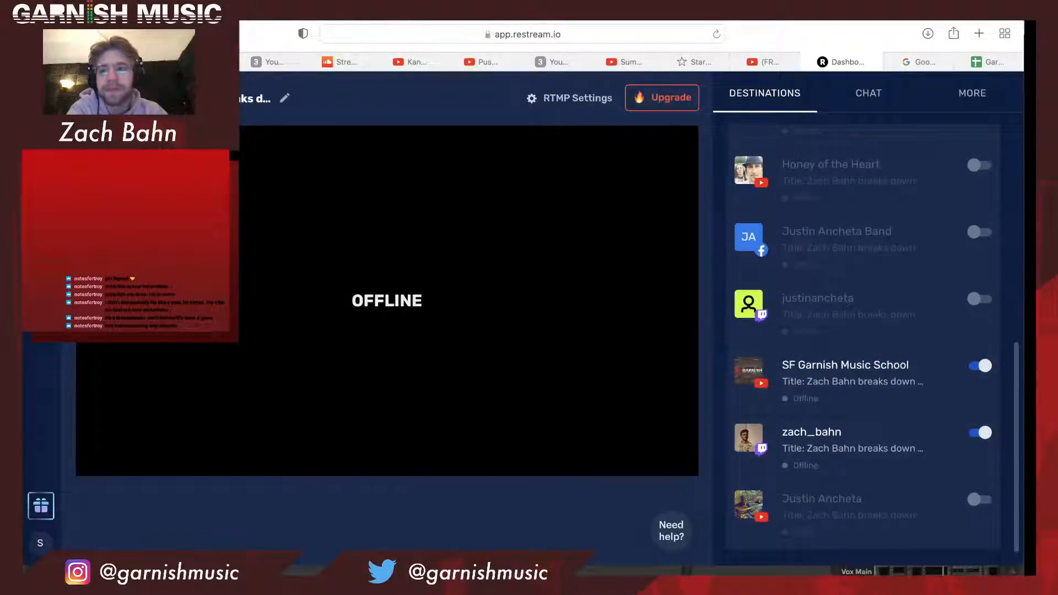
pyautogui.press('super+m')
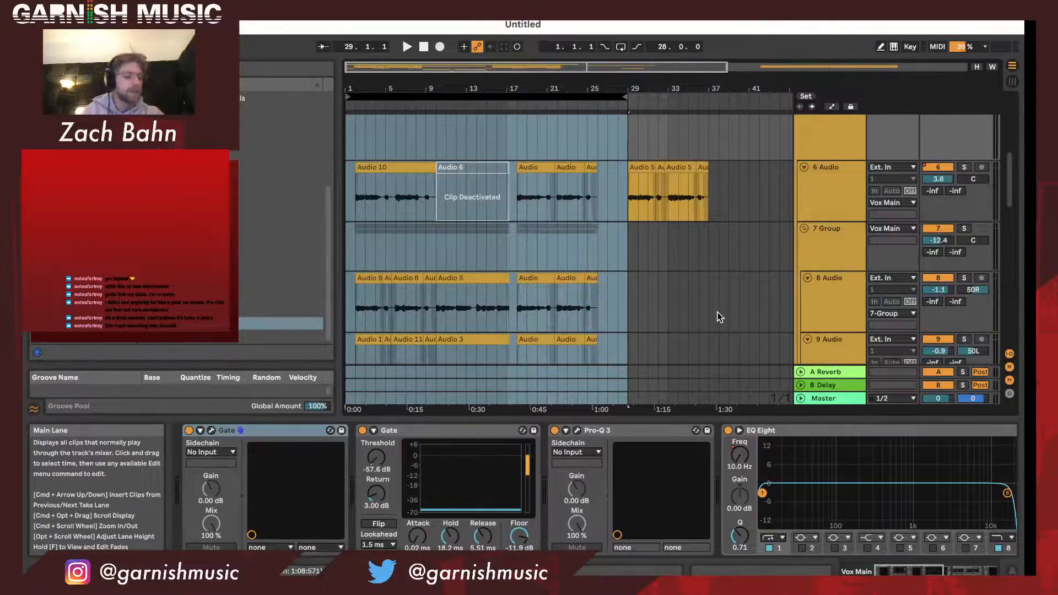
# - Place the insertion point at bar 29 on the 8 Audio track and look over the instrumental, vocal and DISTORT tracks
pyautogui.click(667, 309)
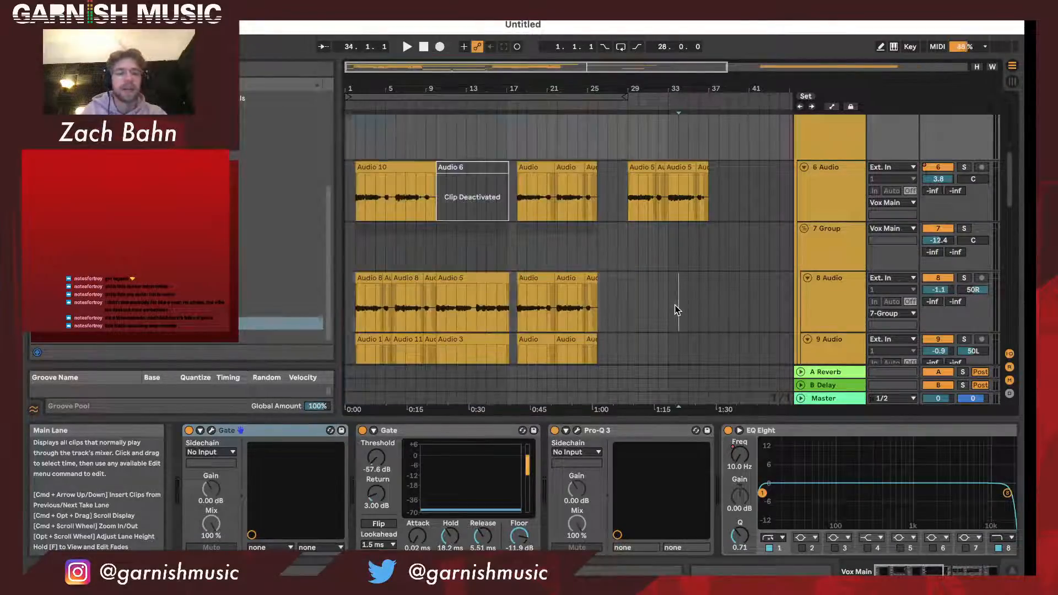
pyautogui.click(628, 303)
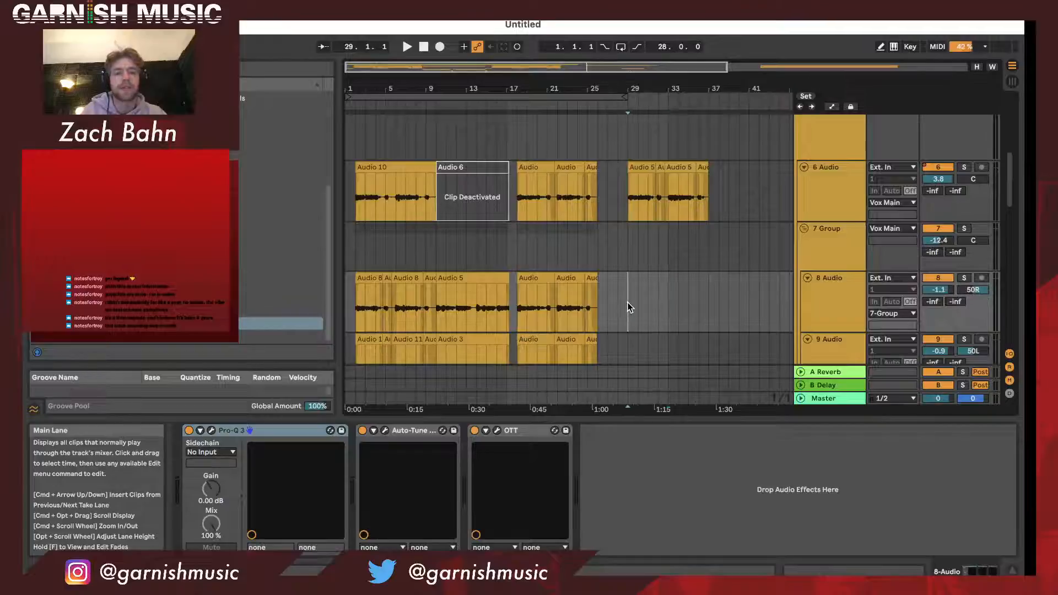
pyautogui.scroll(-3, 630, 308)
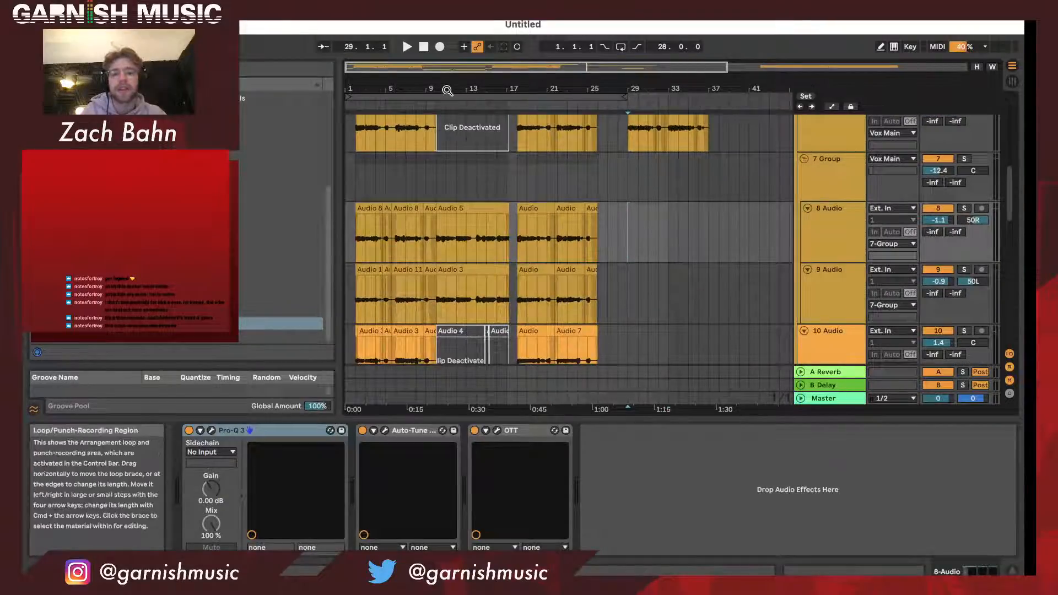
pyautogui.scroll(5, 460, 131)
pyautogui.scroll(-8, 461, 132)
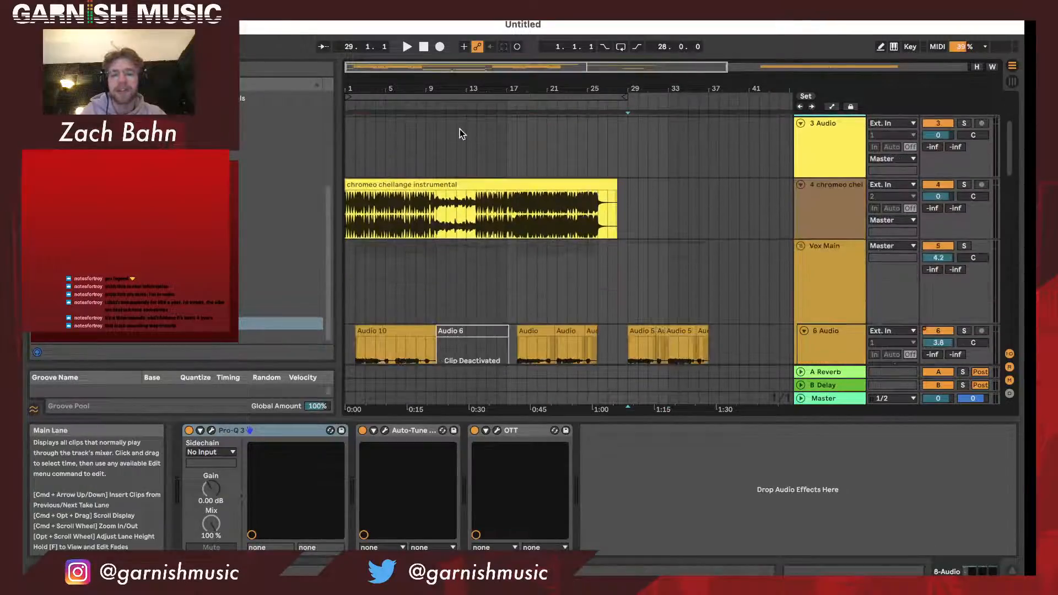
pyautogui.scroll(-3, 460, 129)
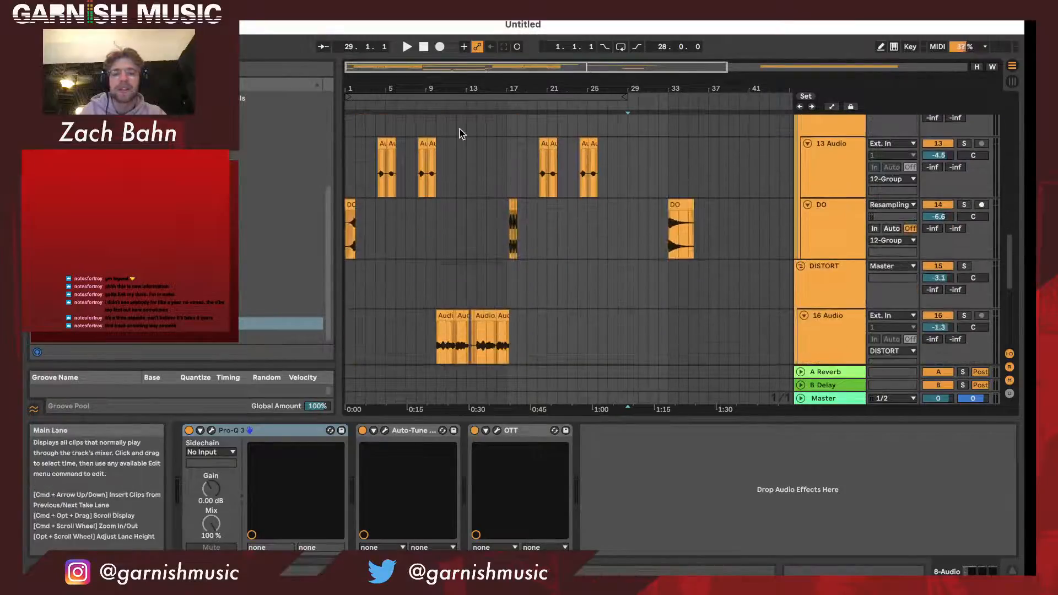
pyautogui.scroll(-2, 711, 269)
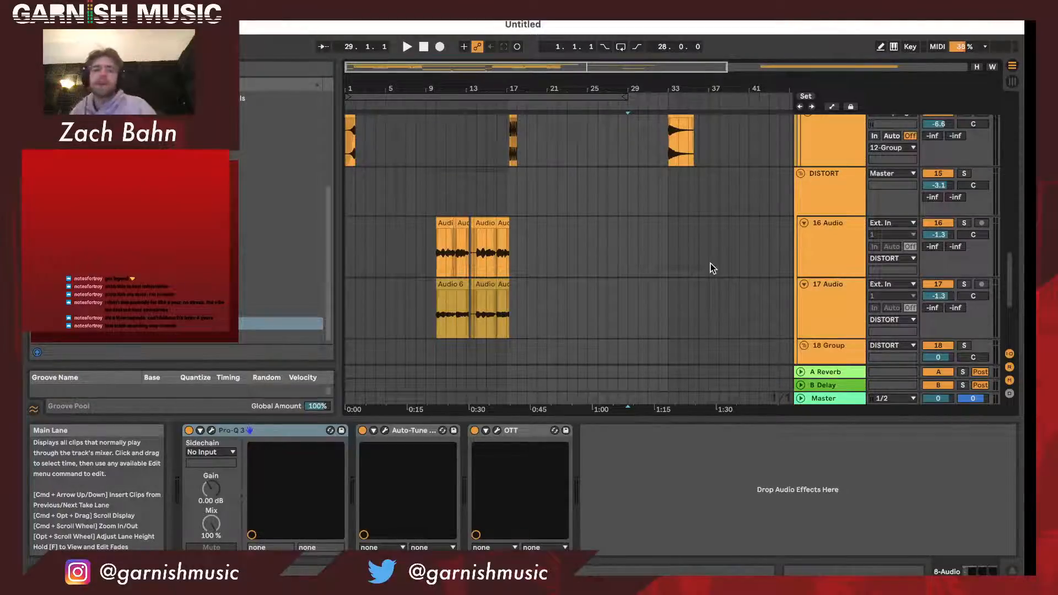
# - Rename the 6 Audio track in the Vox Main group as Main
pyautogui.scroll(10, 710, 263)
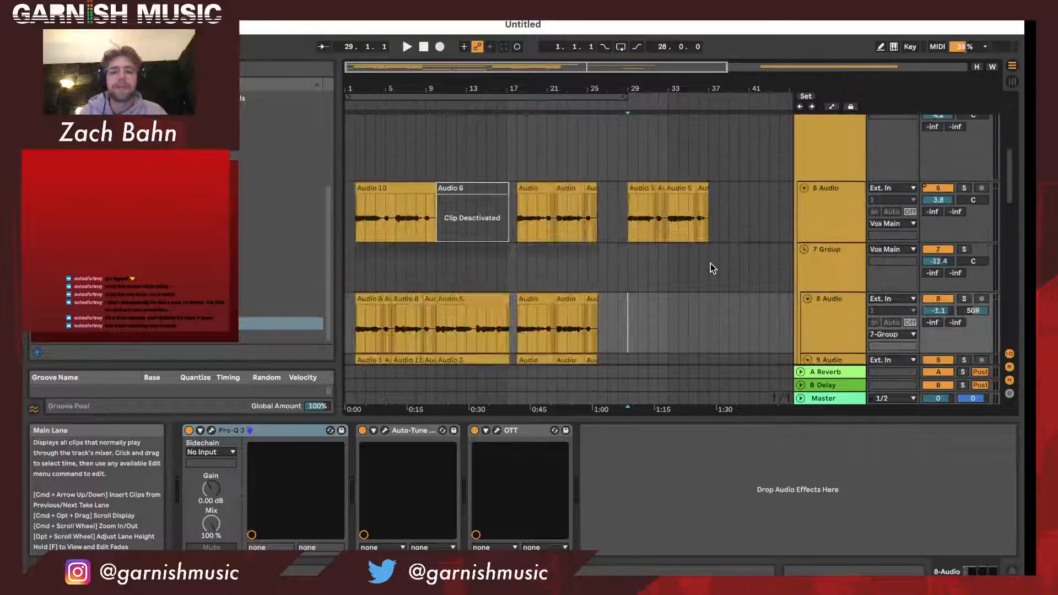
pyautogui.click(846, 213)
pyautogui.scroll(-2, 846, 214)
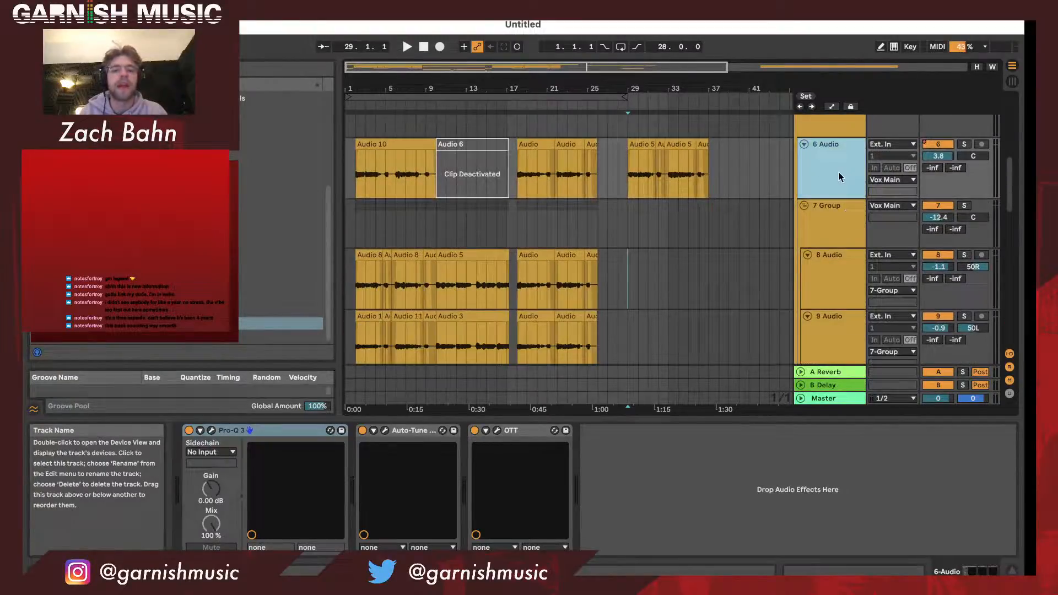
pyautogui.press('super+r')
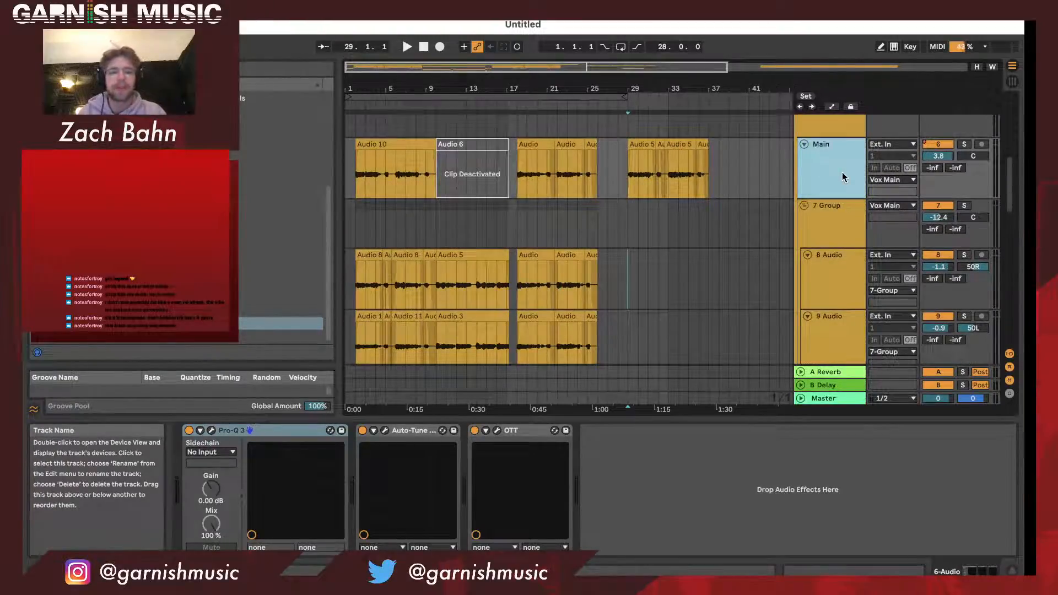
# - Rename the 7 Group as Main Layer
pyautogui.scroll(-1, 843, 177)
pyautogui.click(842, 200)
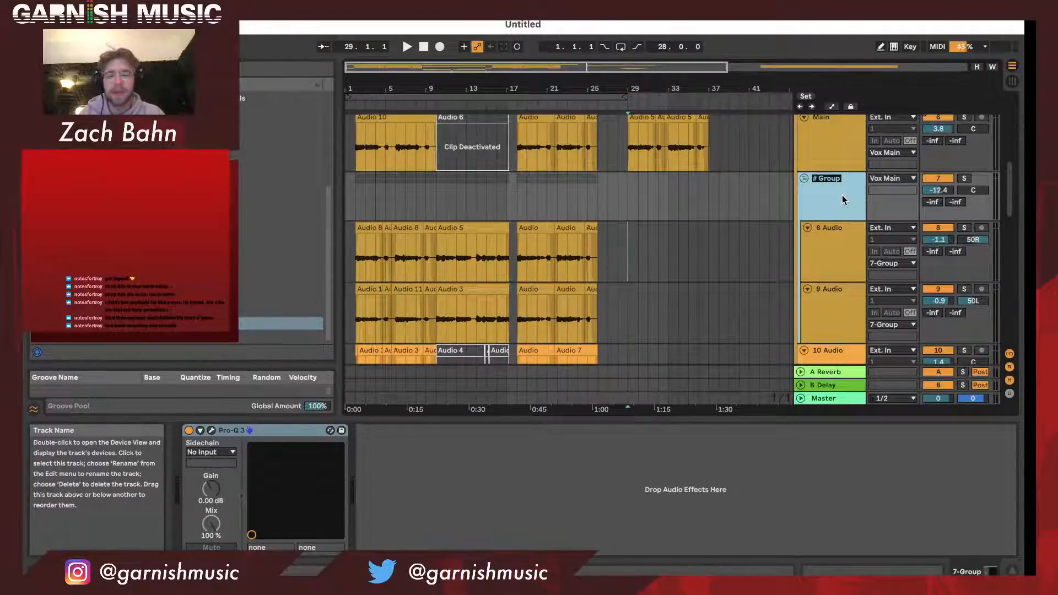
pyautogui.press('BackSpace')
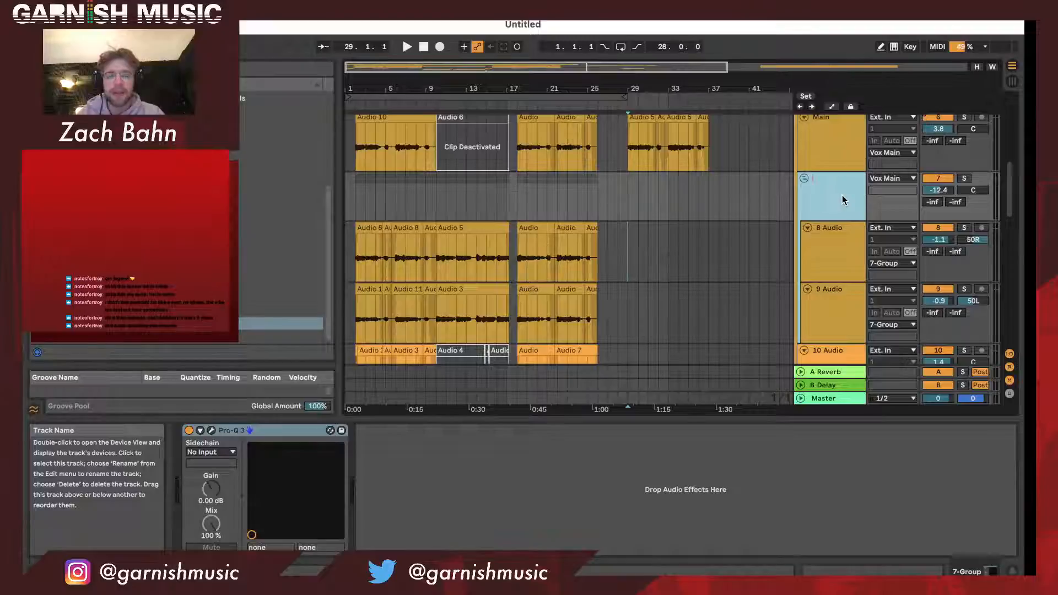
pyautogui.write('n Layer')
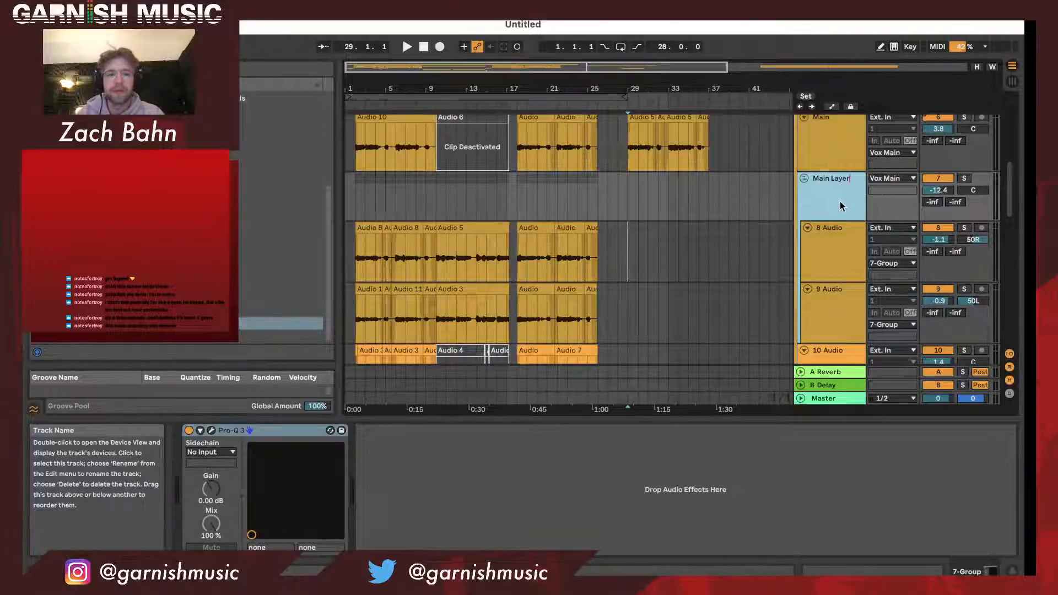
pyautogui.press('Return')
# - Rename the 8 Audio track as Layer R and the 9 Audio track as Layer L (Main)
pyautogui.scroll(-1, 853, 182)
pyautogui.click(850, 236)
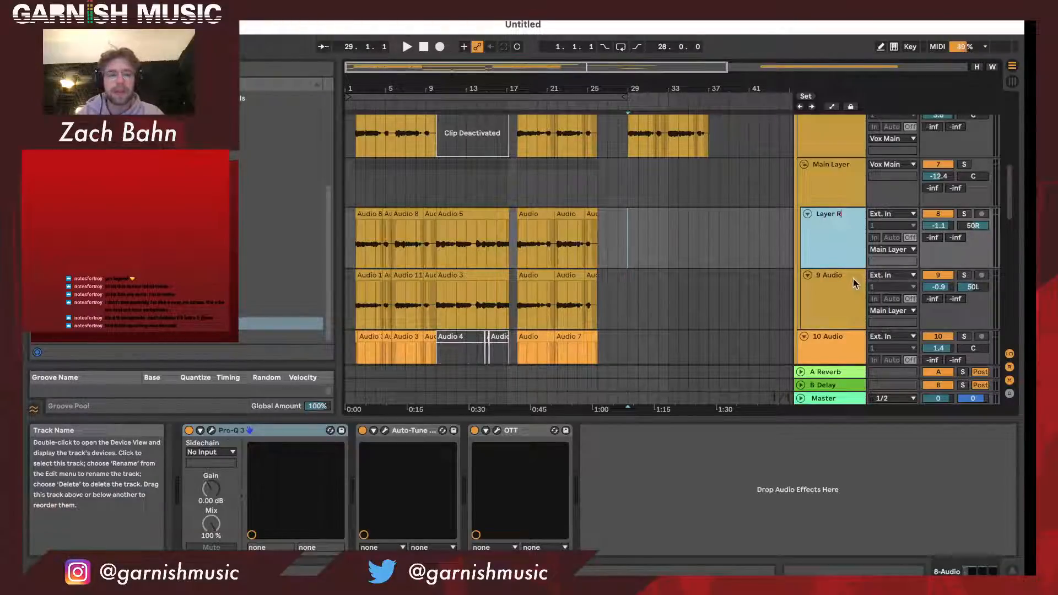
pyautogui.press('Tab')
pyautogui.write('Laywe')
pyautogui.press('BackSpace')
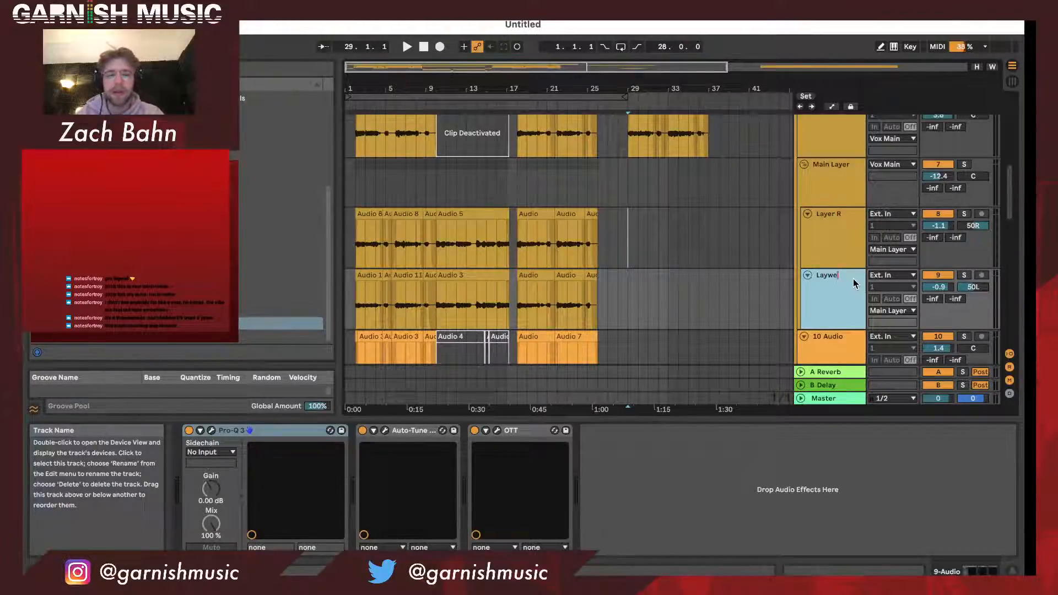
pyautogui.write('er')
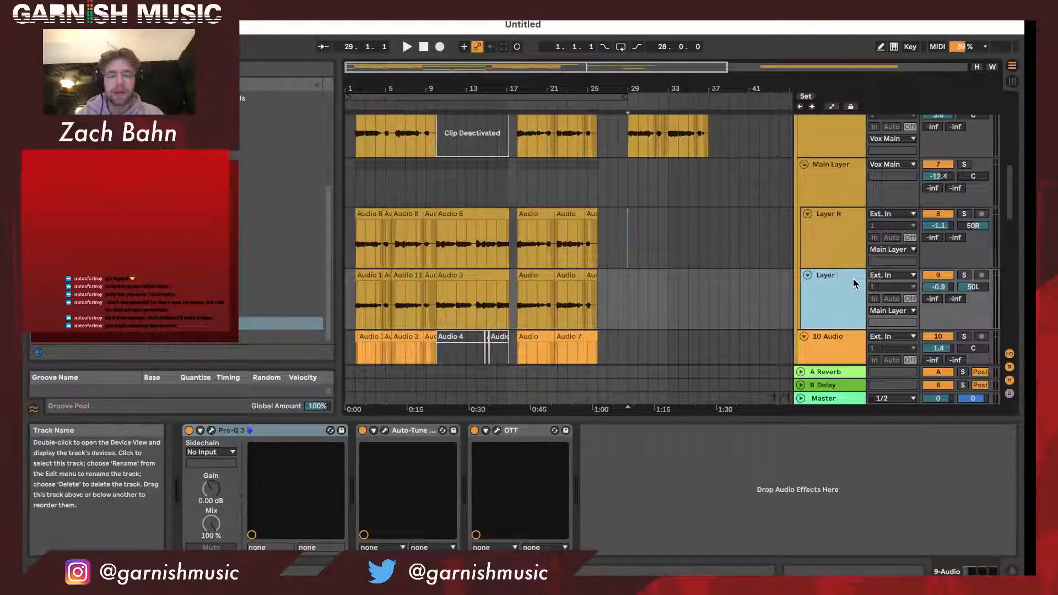
pyautogui.write(' L (Mai')
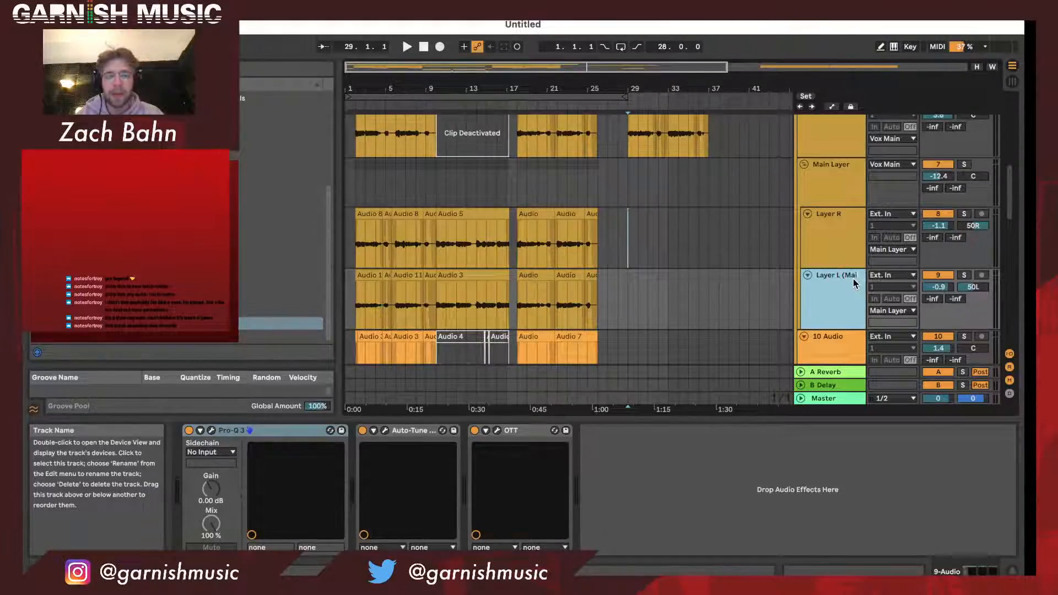
pyautogui.write('n)')
pyautogui.press('Return')
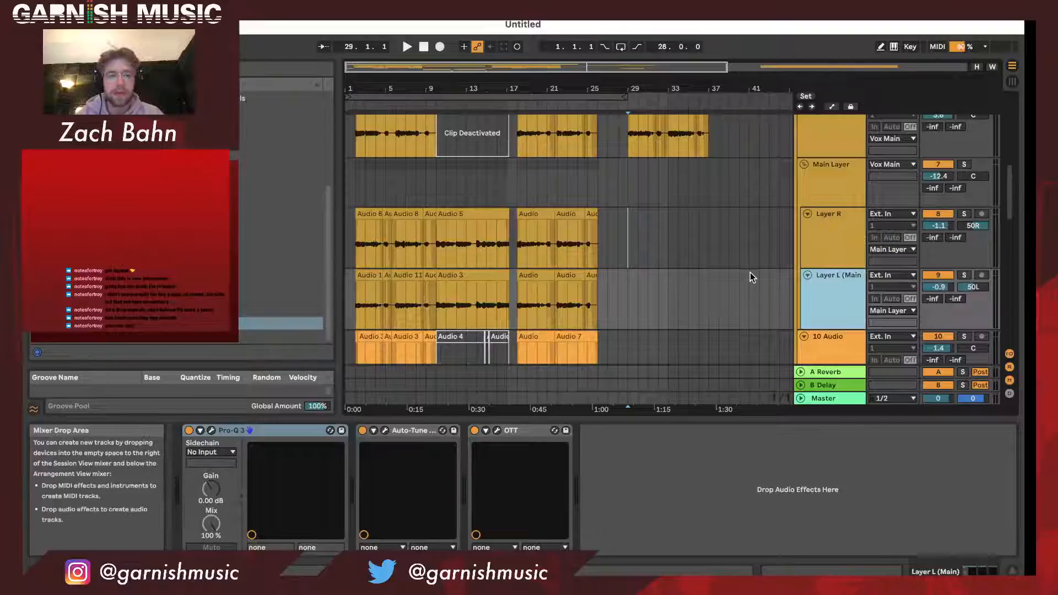
# - Copy the name Layer L (Main) and apply it to the Layer R track
pyautogui.click(835, 275)
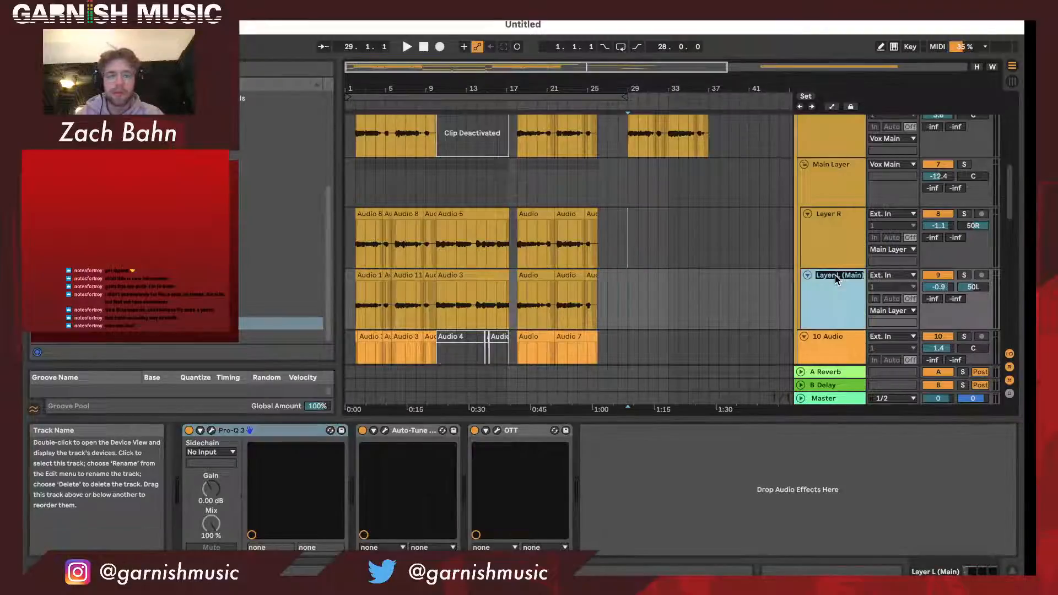
pyautogui.press('super+r')
pyautogui.click(844, 243)
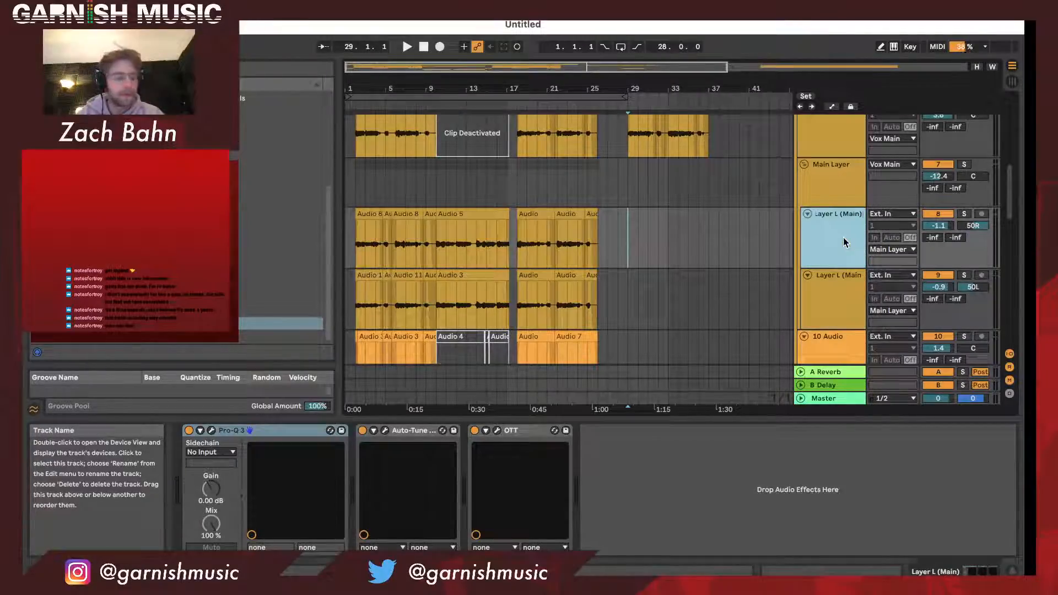
pyautogui.press('Return')
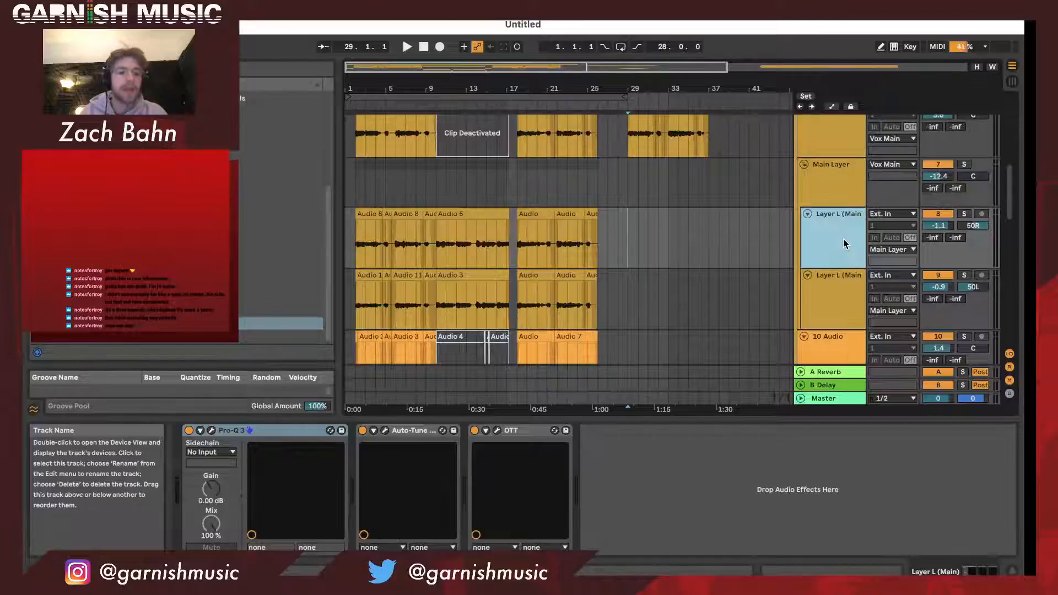
# - Select the 28-bar loop range on the first layer track and start playback from bar 1
pyautogui.scroll(-2, 818, 273)
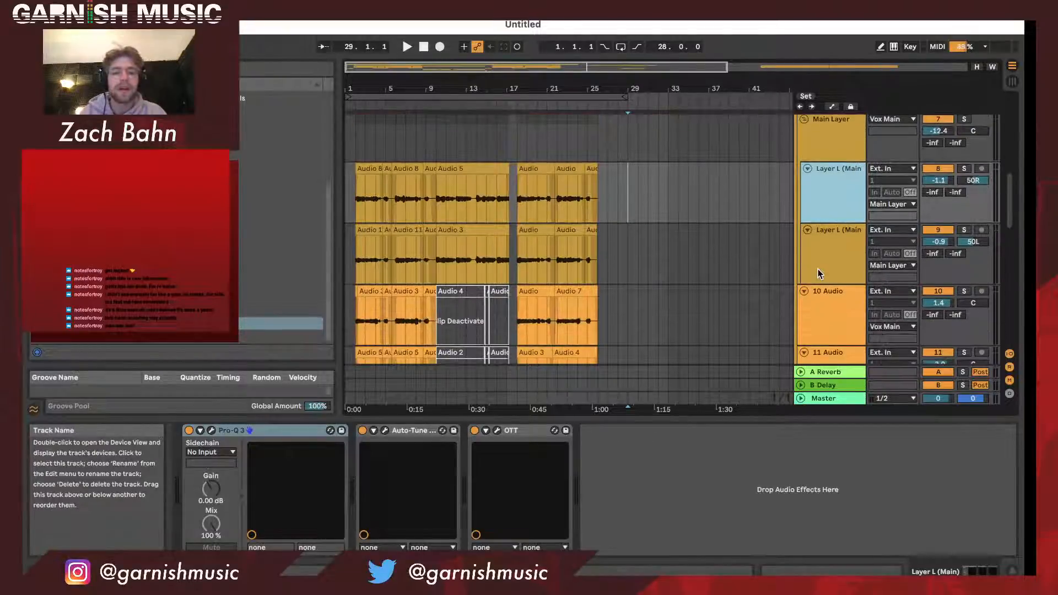
pyautogui.click(581, 97)
pyautogui.press('space')
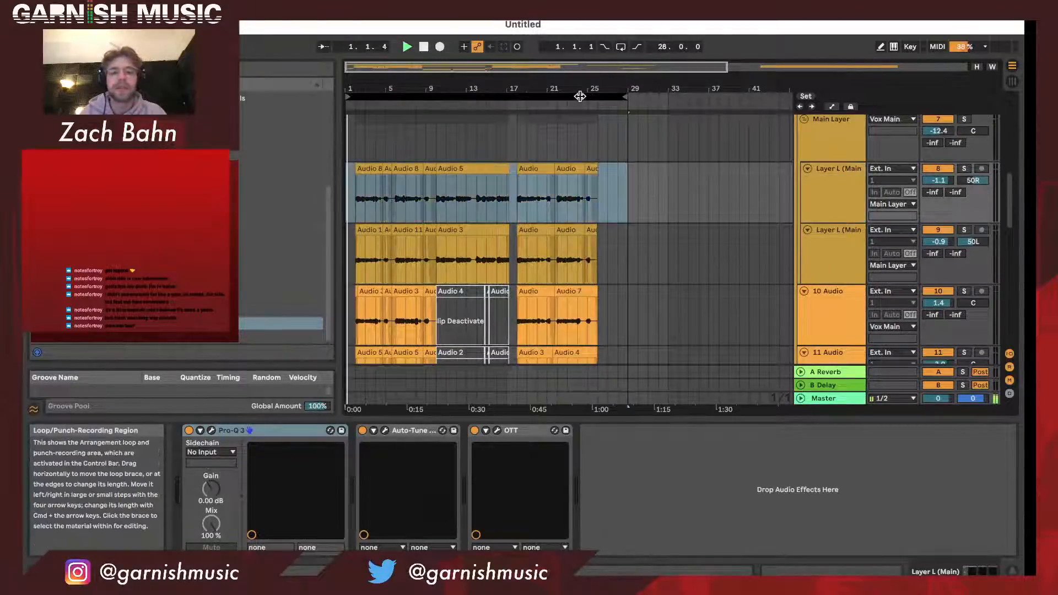
# - Set the audio buffer size to 2048 samples in the preferences
pyautogui.press('super+comma')
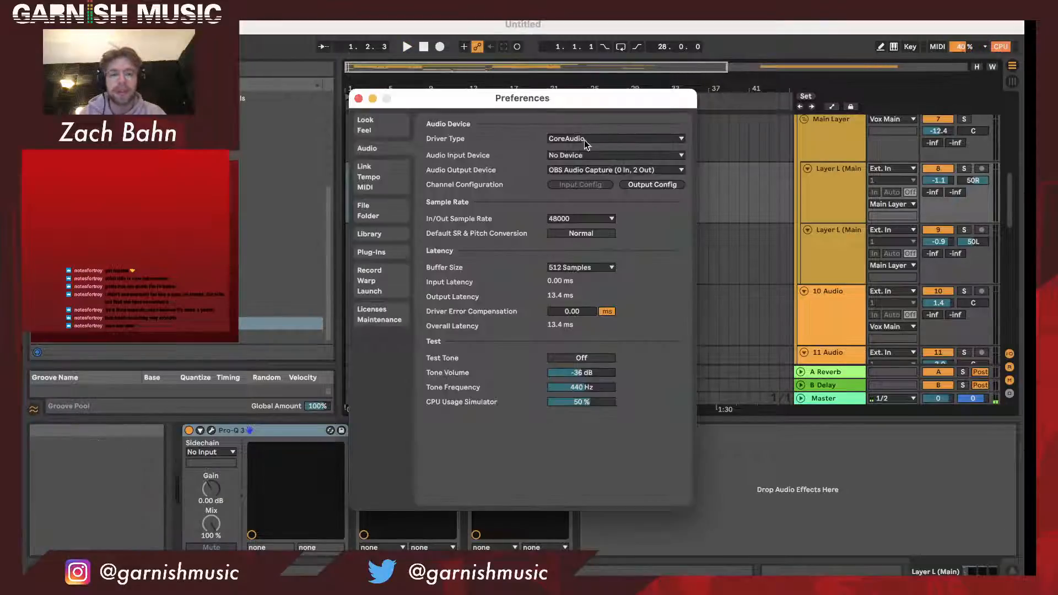
pyautogui.click(574, 267)
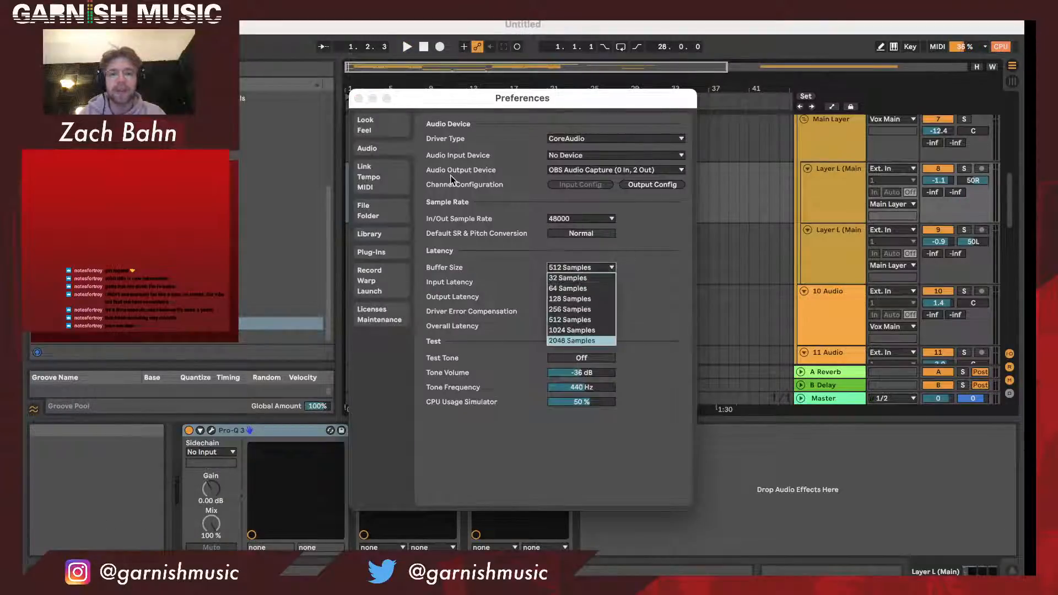
pyautogui.click(356, 101)
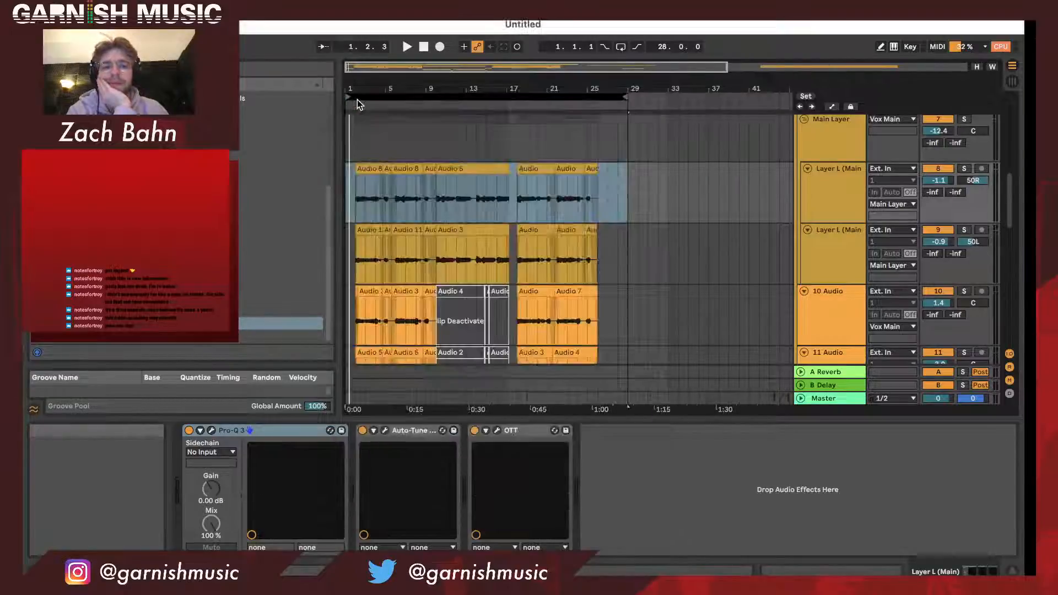
# - Play the loop and raise the Vox Main group's volume to 6.0 dB
pyautogui.press('space')
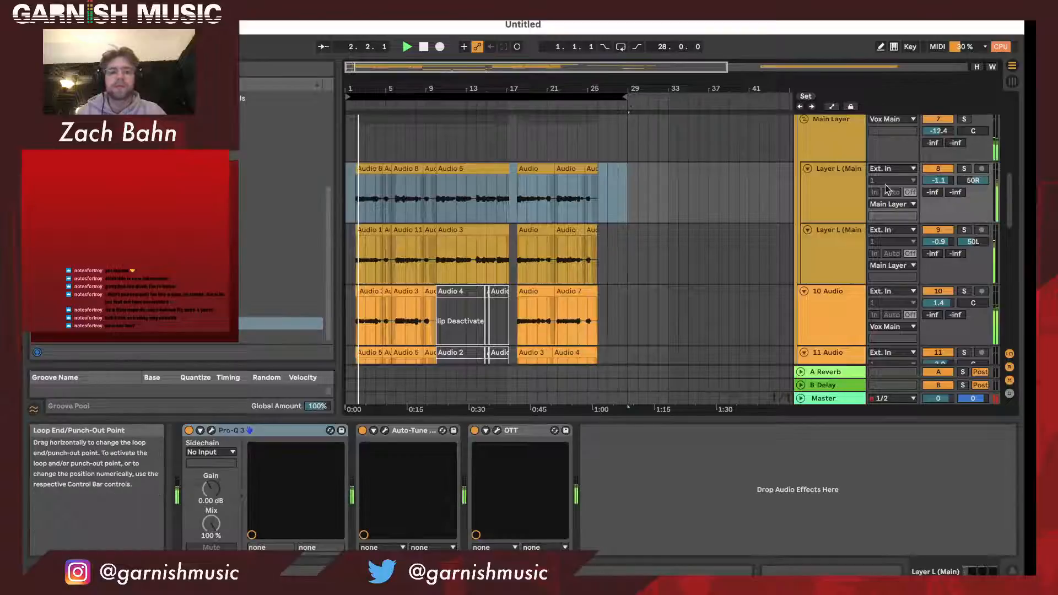
pyautogui.scroll(1, 924, 203)
pyautogui.scroll(5, 946, 161)
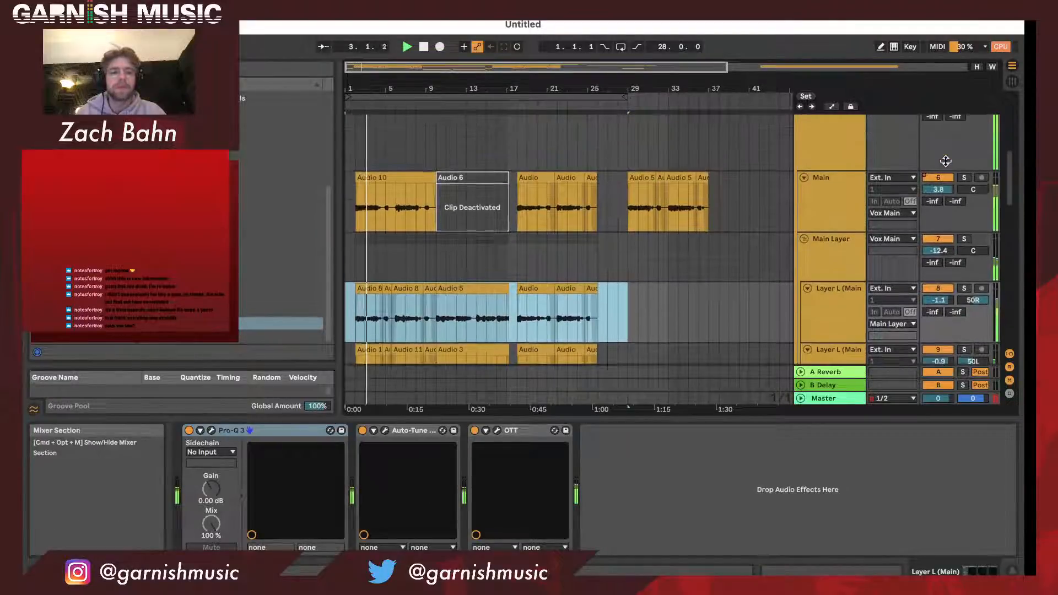
pyautogui.moveTo(948, 152); pyautogui.dragTo(948, 141)
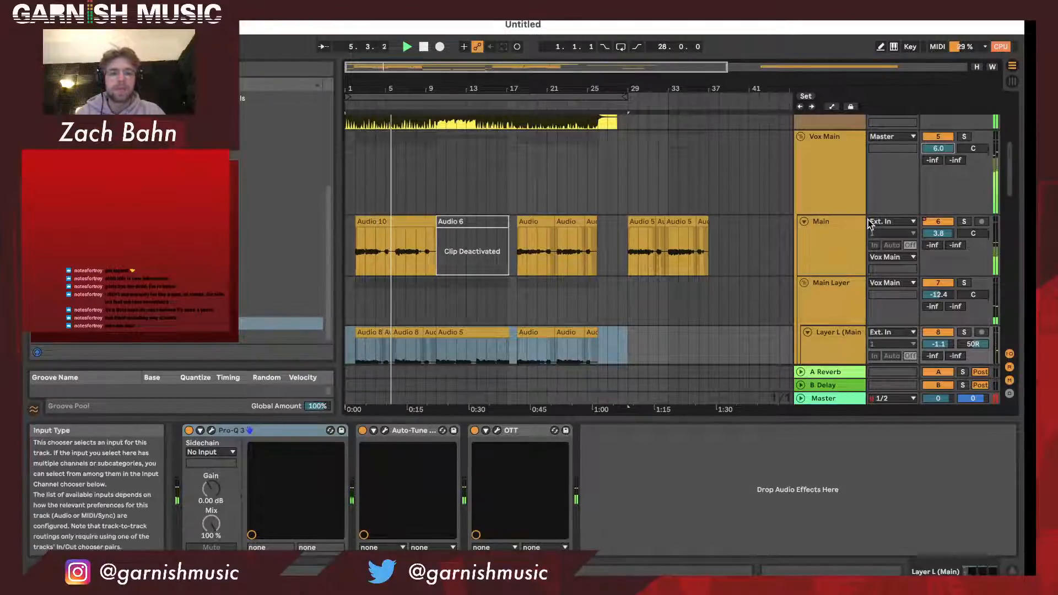
# - Set the Main Layer group's volume to -12.2 dB during playback
pyautogui.scroll(-2, 844, 240)
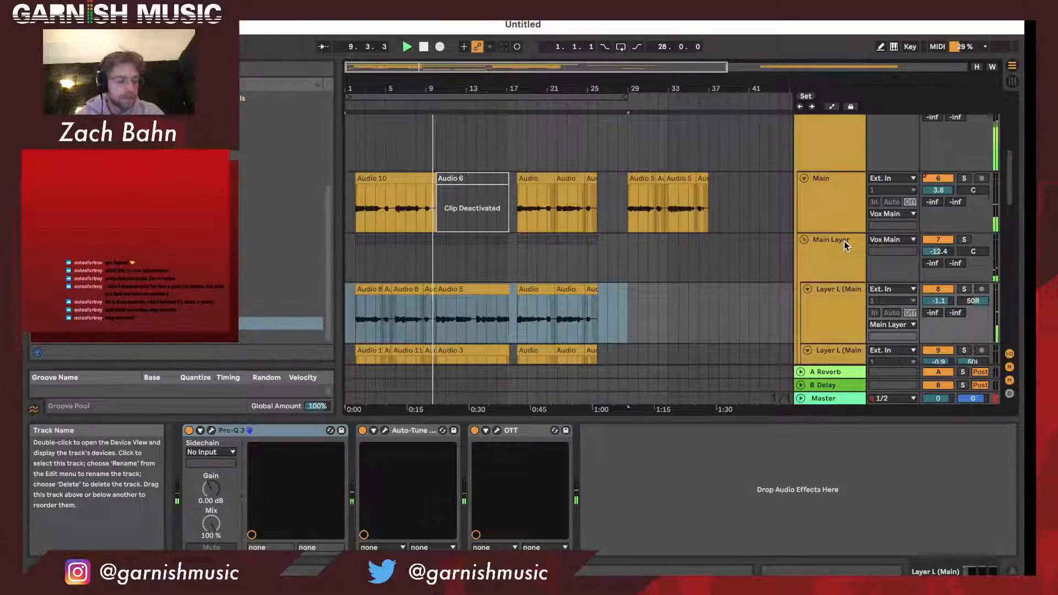
pyautogui.scroll(-1, 844, 240)
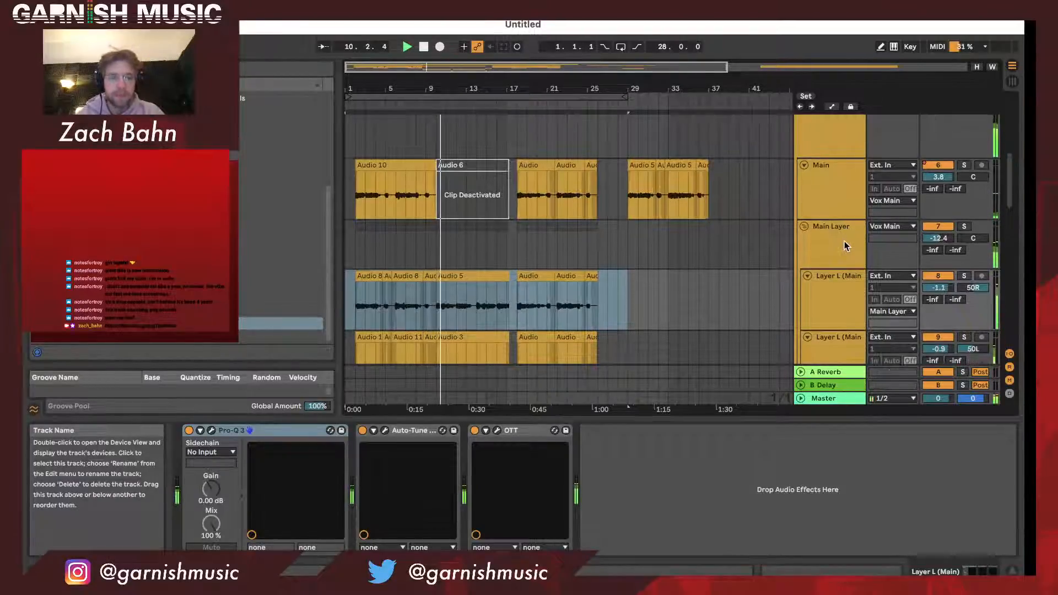
pyautogui.scroll(-1, 845, 259)
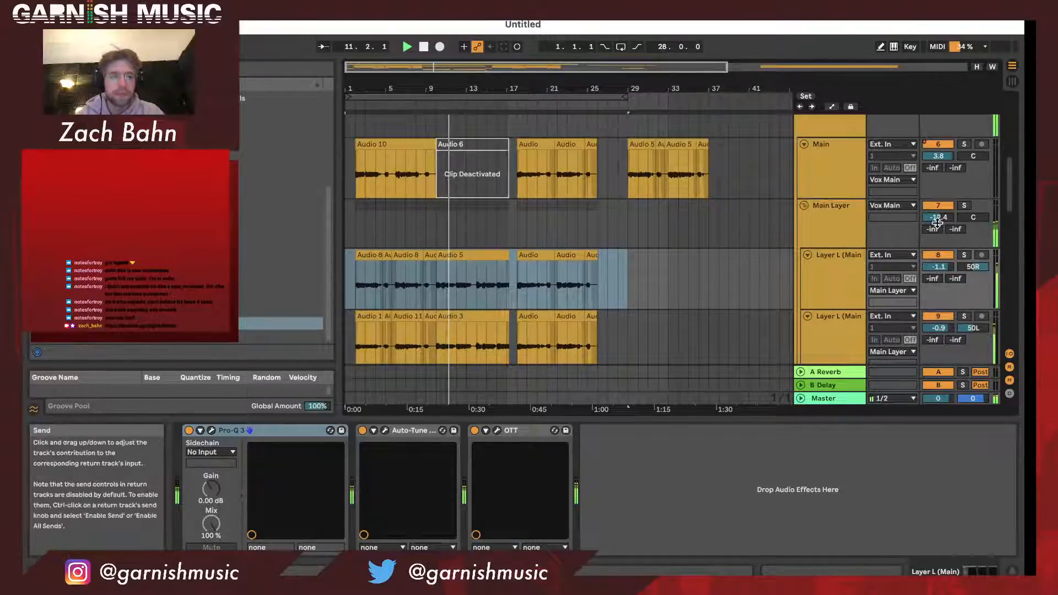
pyautogui.scroll(-1, 939, 221)
pyautogui.moveTo(939, 206); pyautogui.dragTo(940, 208)
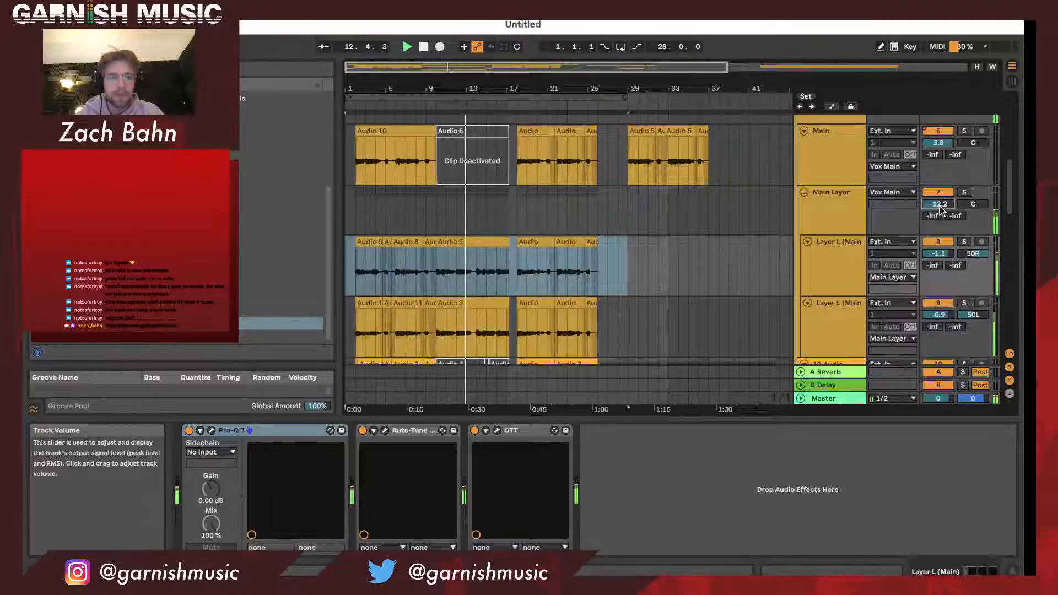
# - Raise the DISTORT group's volume to 6.0 dB while the loop plays
pyautogui.scroll(-2, 917, 214)
pyautogui.scroll(-10, 917, 214)
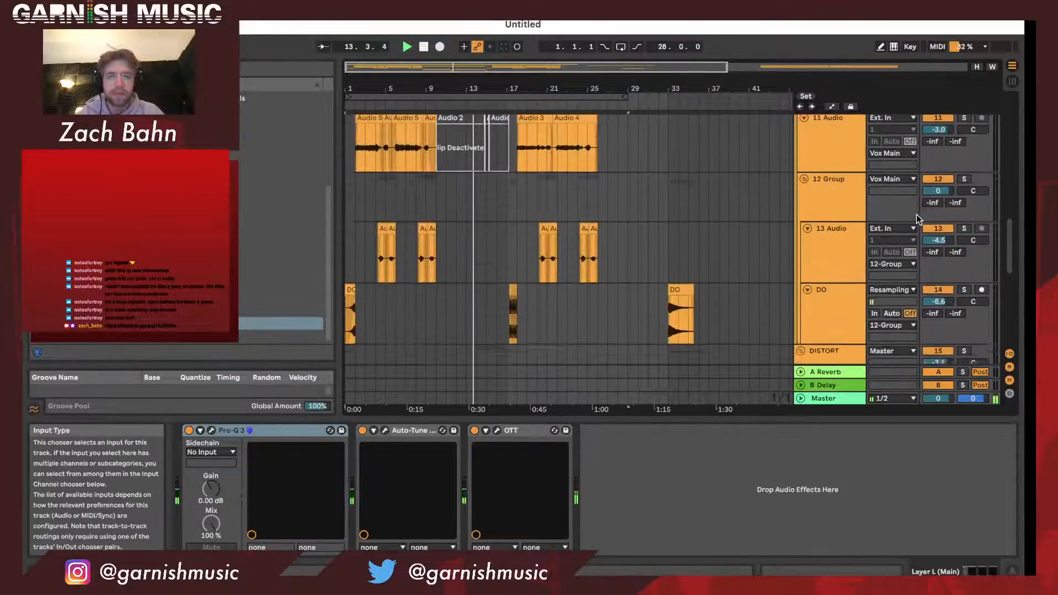
pyautogui.moveTo(939, 183); pyautogui.dragTo(938, 172)
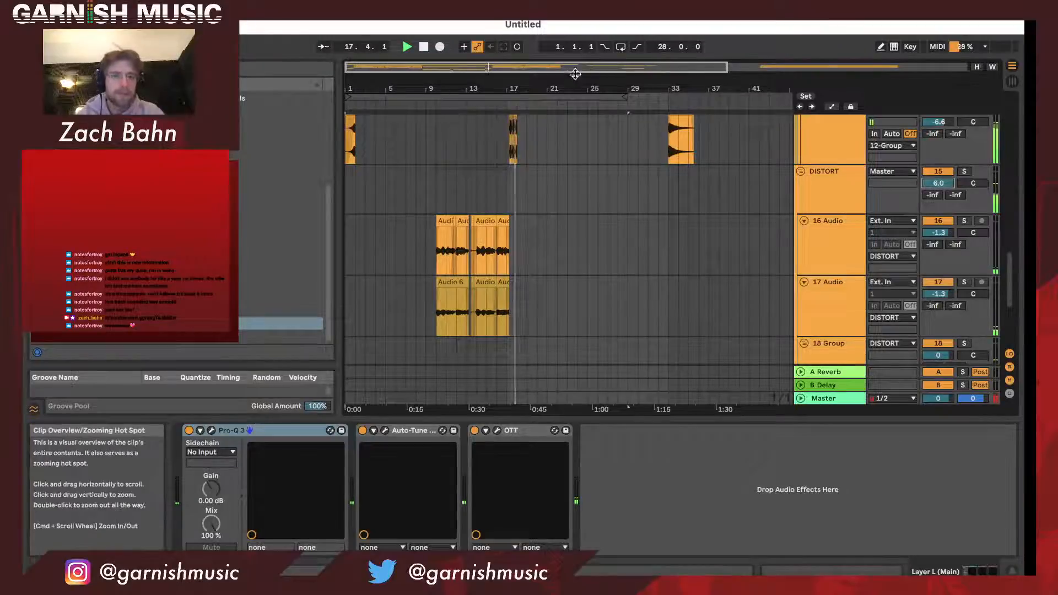
pyautogui.scroll(10, 745, 205)
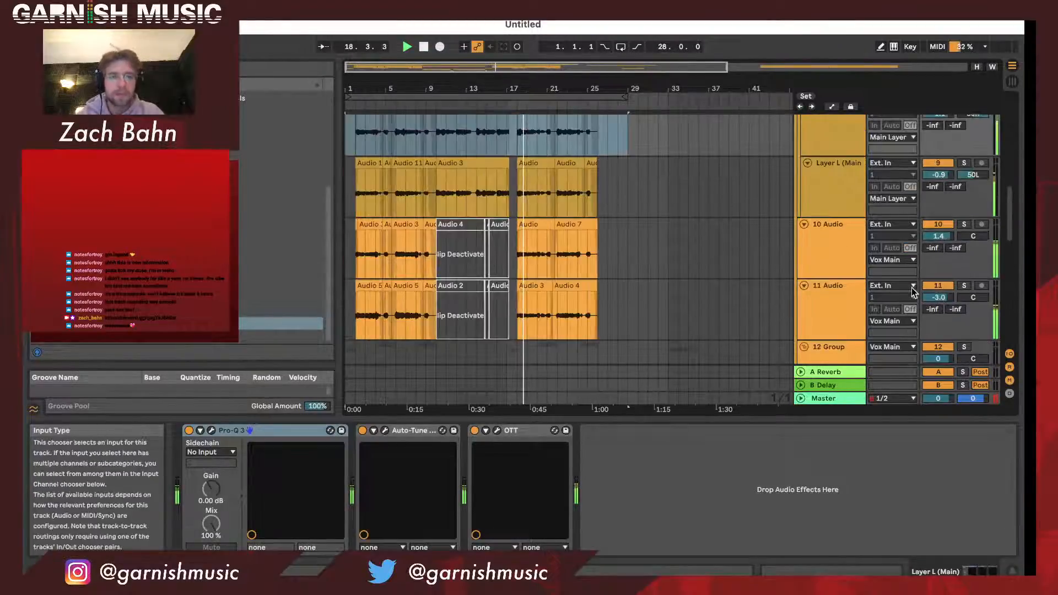
# - Shorten the arrangement loop to 26 bars
pyautogui.scroll(2, 912, 292)
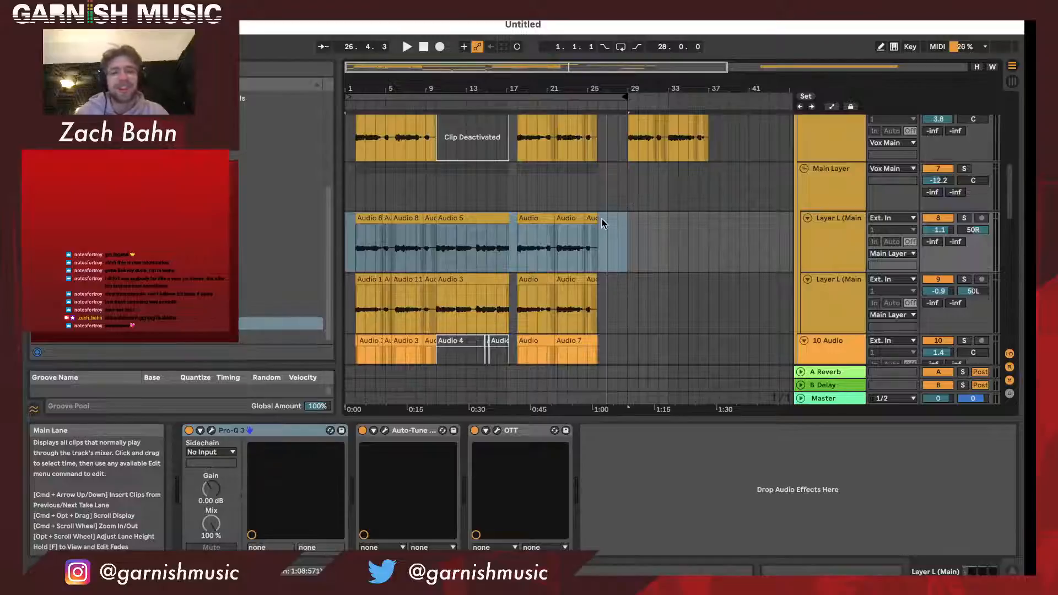
pyautogui.scroll(4, 603, 223)
pyautogui.moveTo(734, 222); pyautogui.dragTo(671, 196)
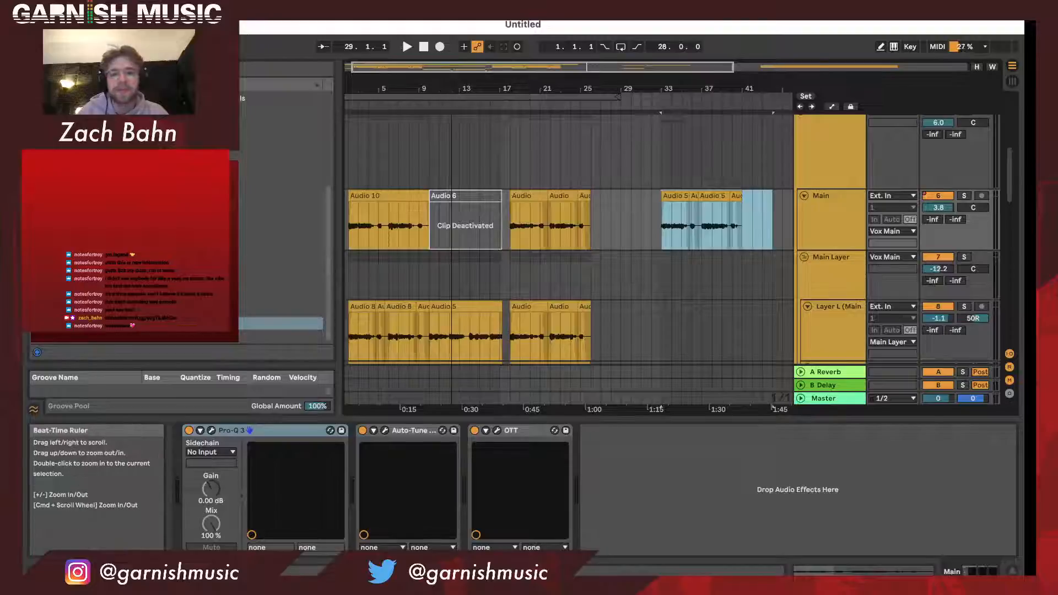
pyautogui.moveTo(439, 93); pyautogui.dragTo(436, 82)
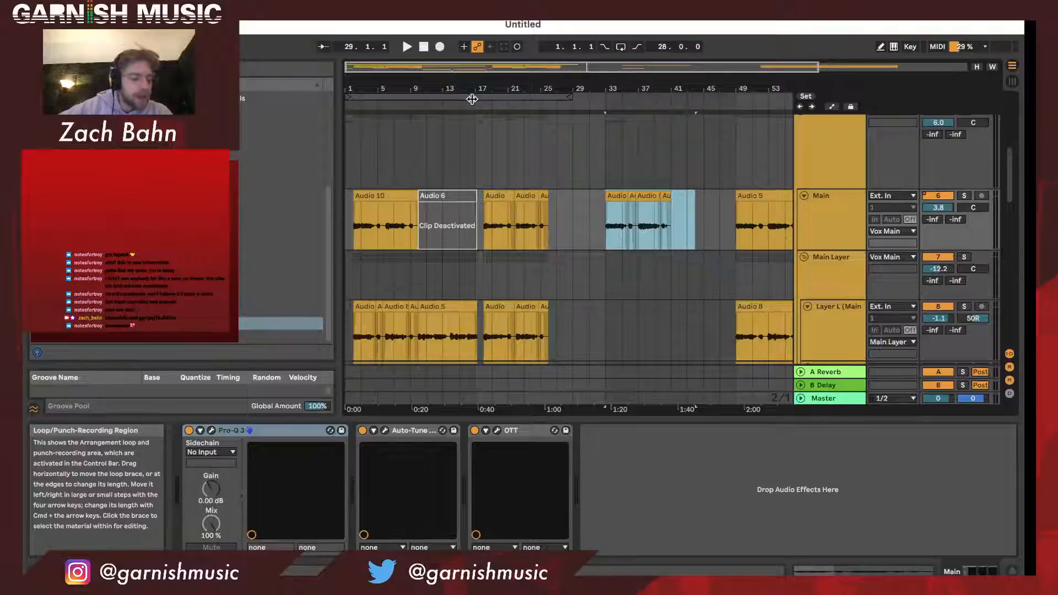
pyautogui.moveTo(568, 97); pyautogui.dragTo(559, 98)
pyautogui.moveTo(368, 91); pyautogui.dragTo(364, 113)
# - Examine the device chains of the Main, Layer L, 10 Audio and 11 Audio vocal tracks
pyautogui.scroll(-1, 462, 215)
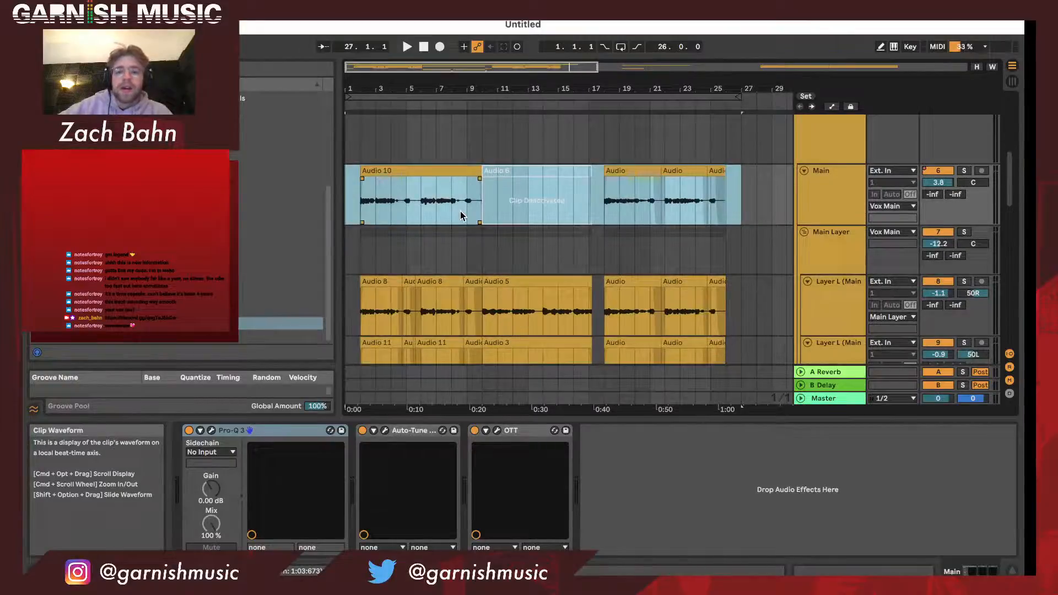
pyautogui.scroll(-3, 496, 217)
pyautogui.scroll(2, 843, 187)
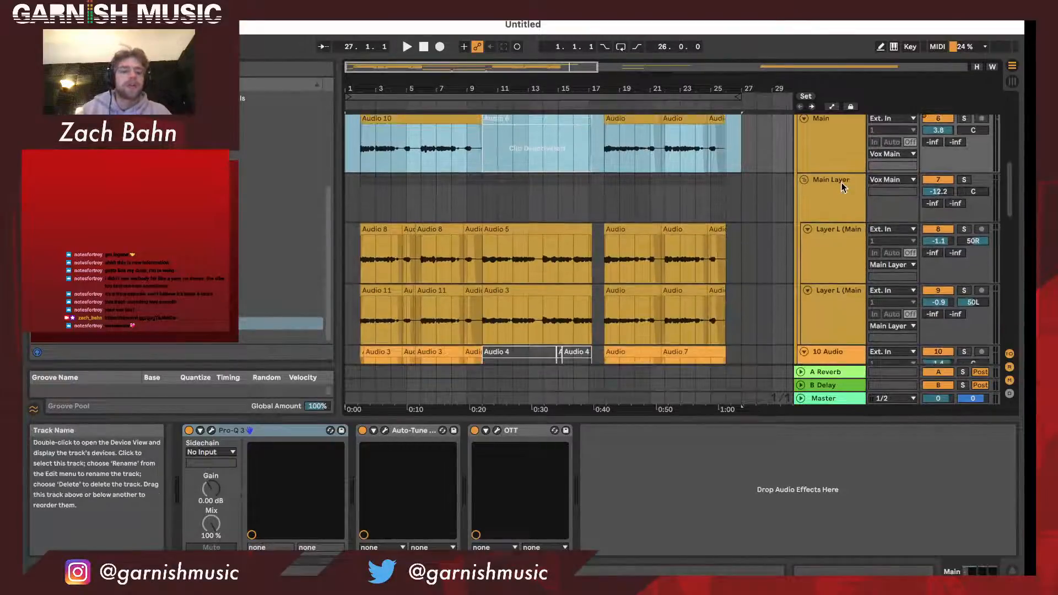
pyautogui.click(842, 187)
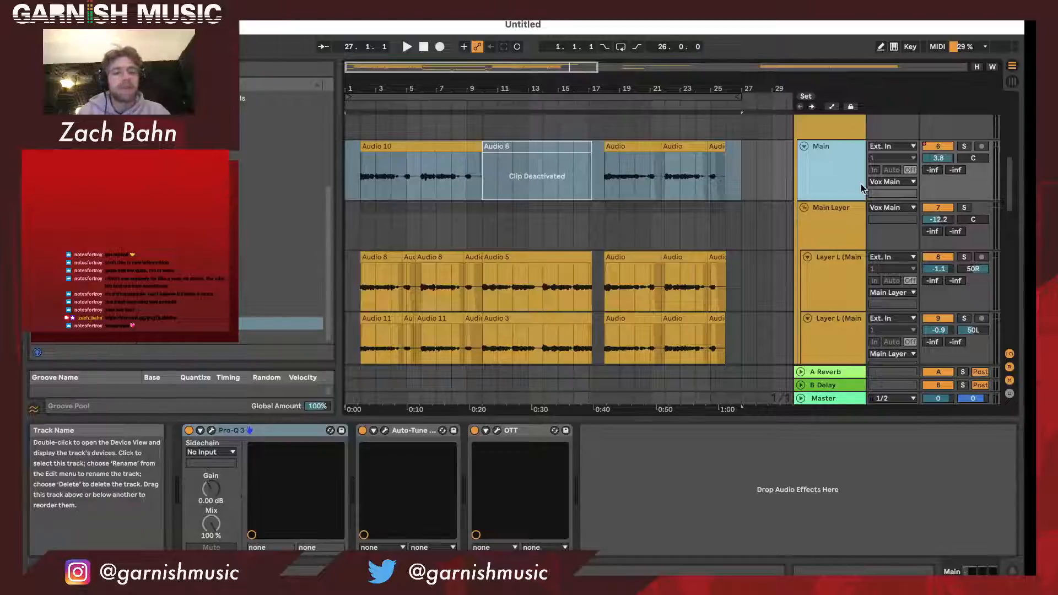
pyautogui.scroll(-2, 853, 190)
pyautogui.click(848, 200)
pyautogui.click(847, 243)
pyautogui.click(834, 302)
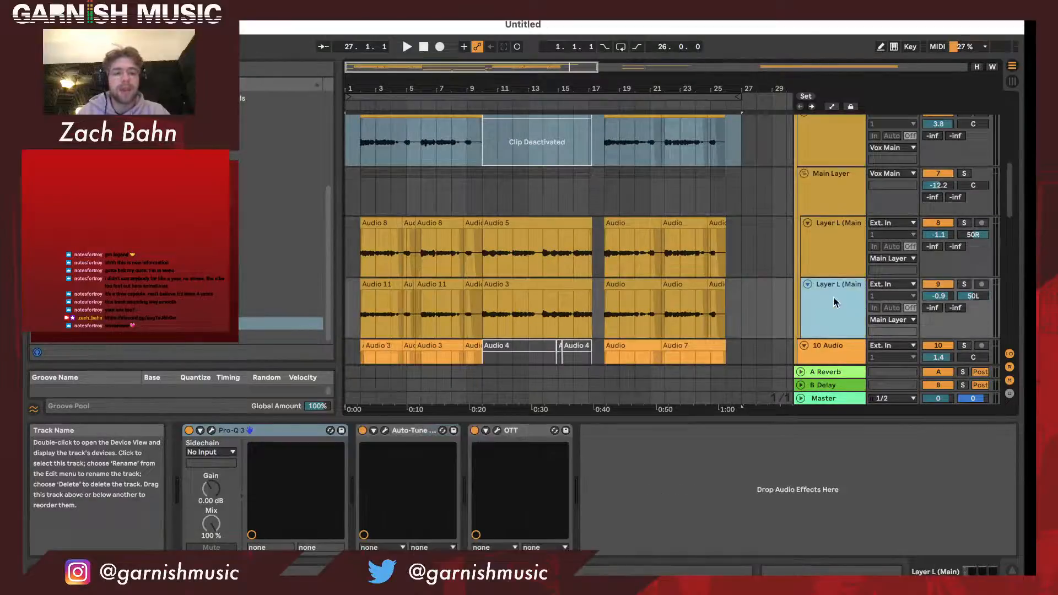
pyautogui.scroll(-4, 835, 302)
pyautogui.click(835, 301)
pyautogui.scroll(-5, 835, 301)
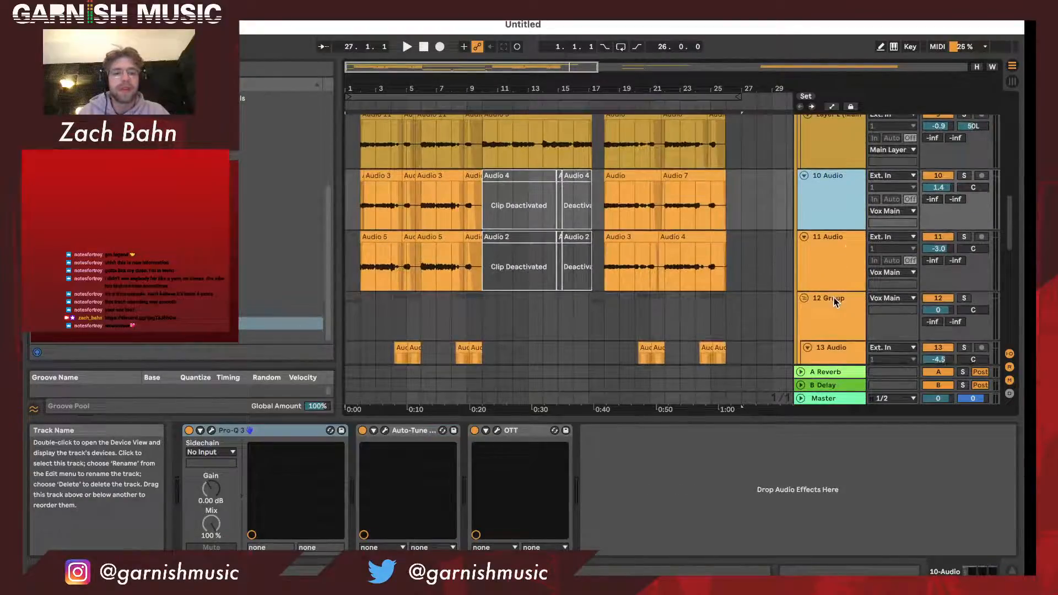
pyautogui.doubleClick(844, 215)
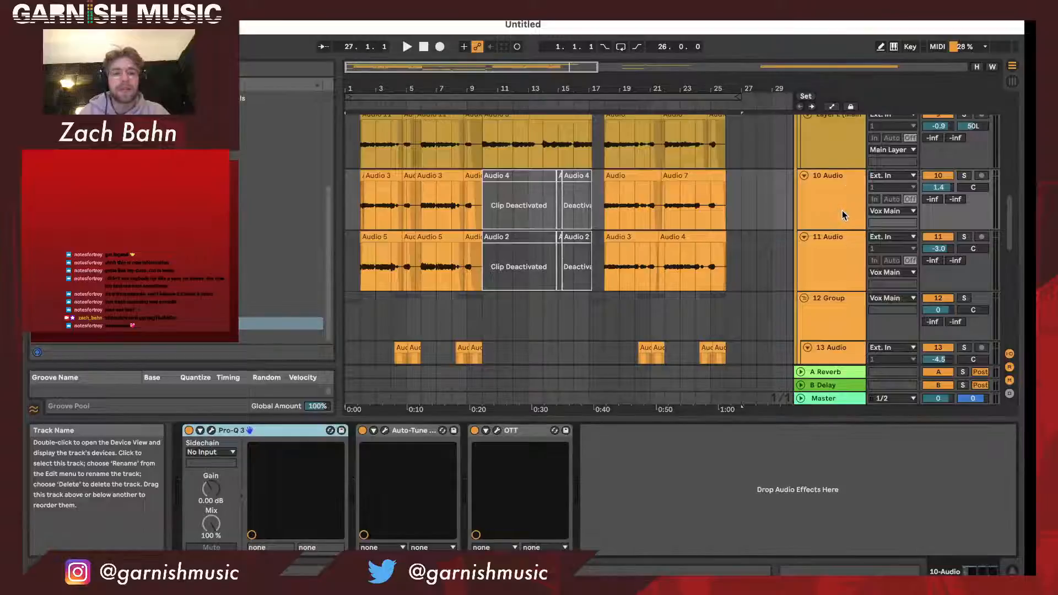
pyautogui.click(844, 262)
# - Solo the 10 Audio and 11 Audio tracks in turn and audition each from the start of the vocal
pyautogui.click(840, 220)
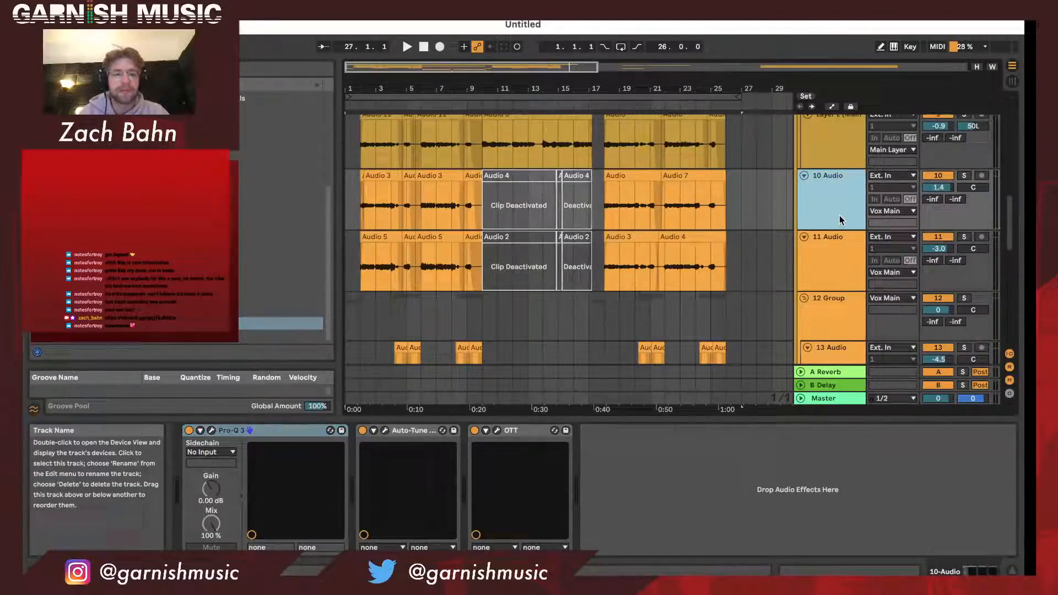
pyautogui.click(834, 247)
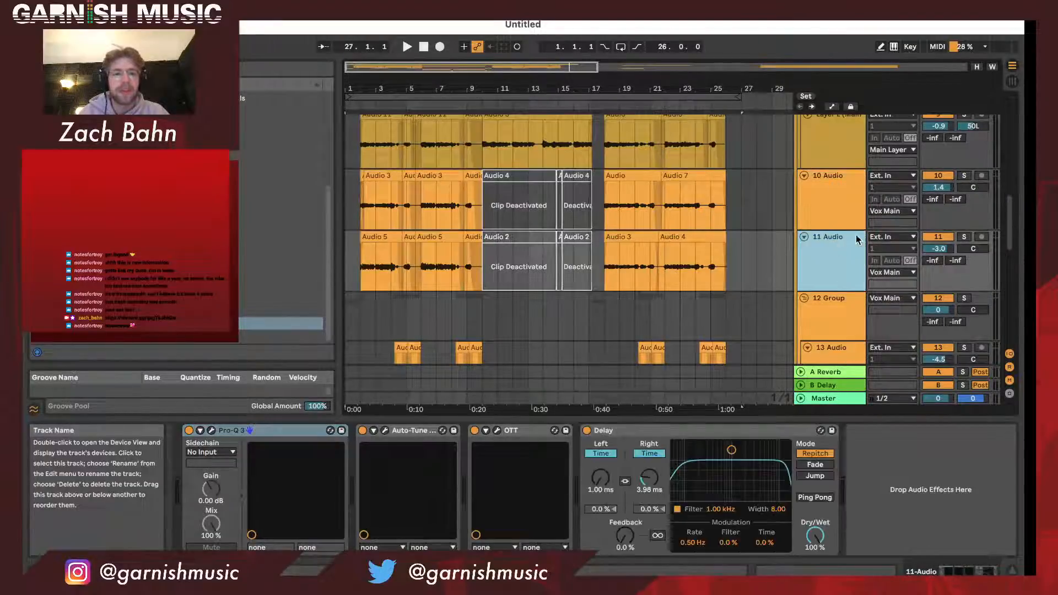
pyautogui.click(356, 107)
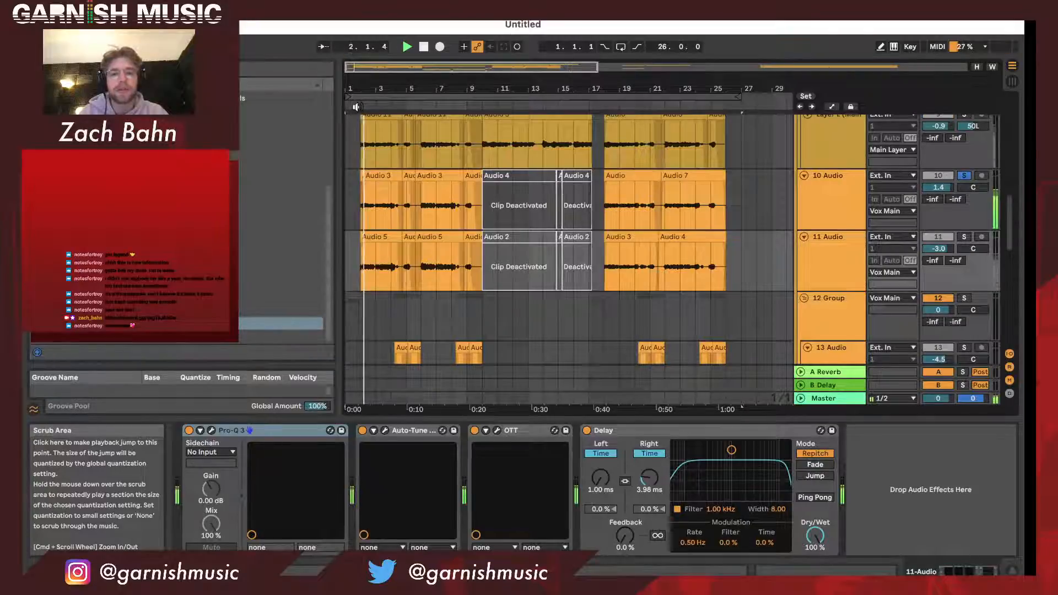
pyautogui.click(964, 237)
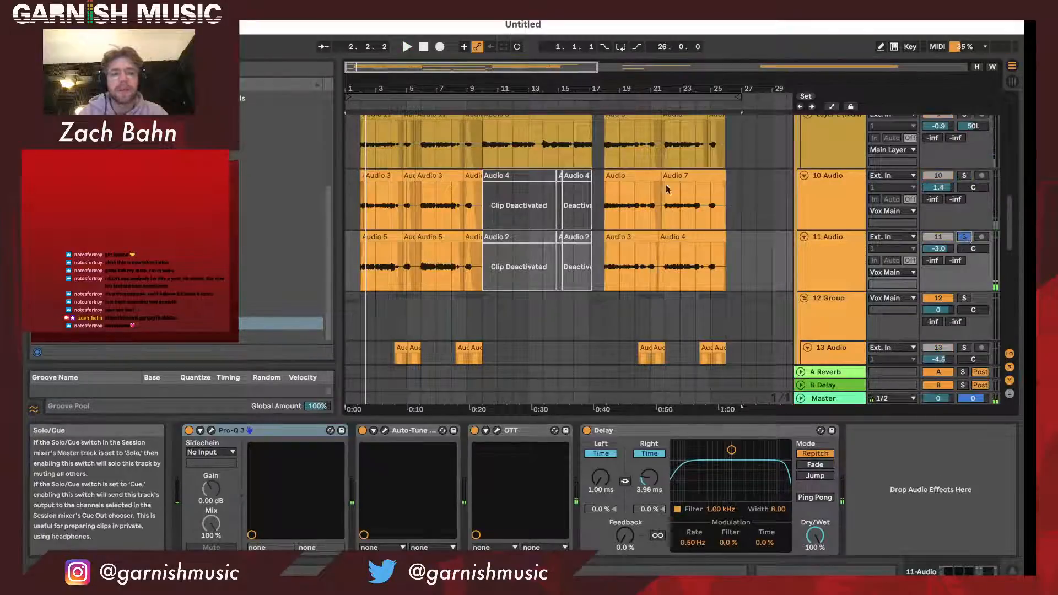
pyautogui.click(355, 105)
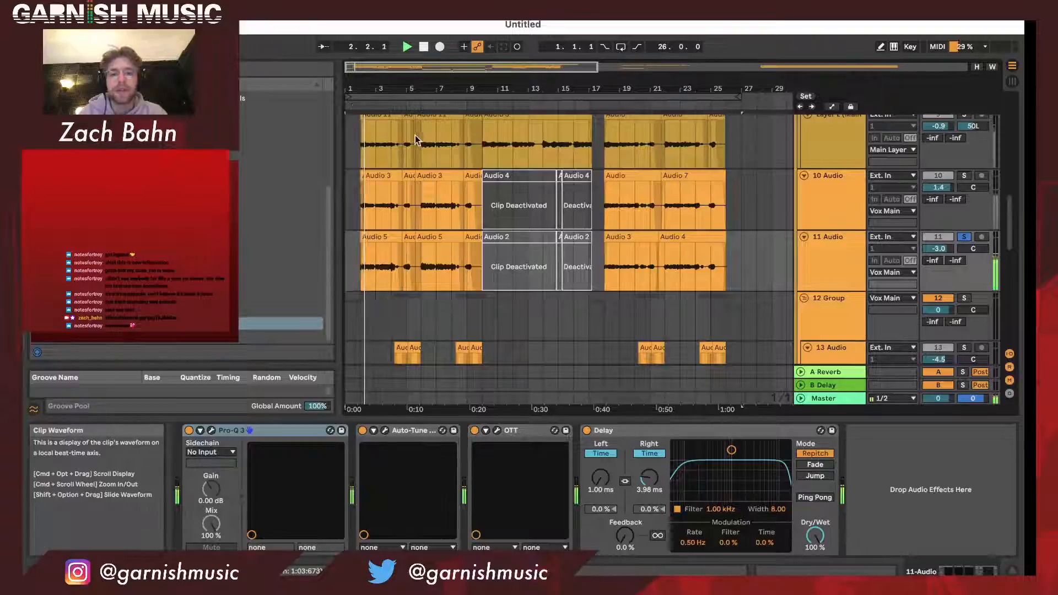
pyautogui.press('space')
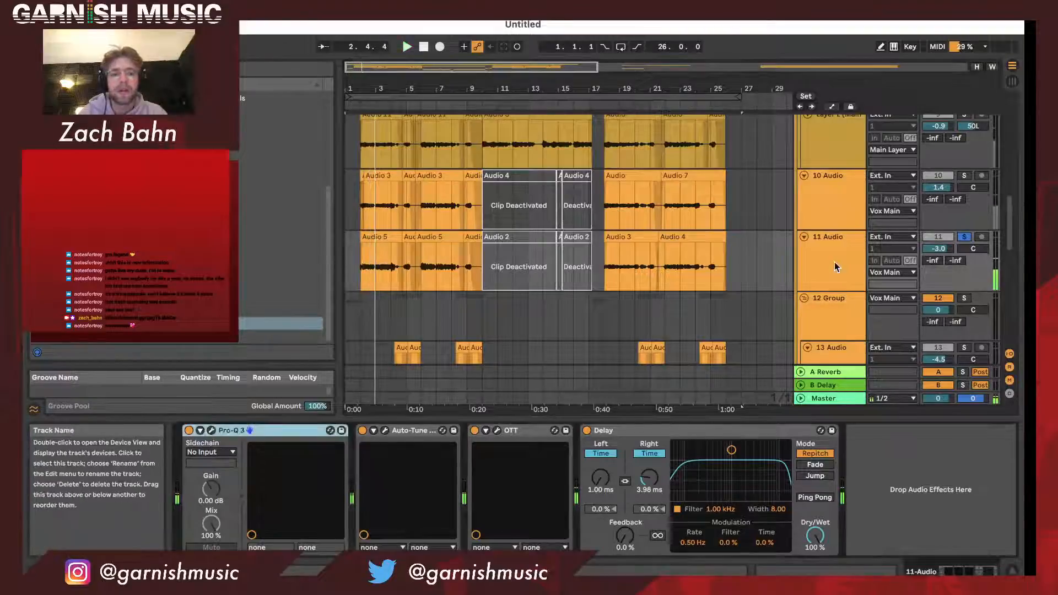
# - Compare the effects on the 11 Audio, 10 Audio and Layer L tracks
pyautogui.click(832, 219)
pyautogui.click(829, 269)
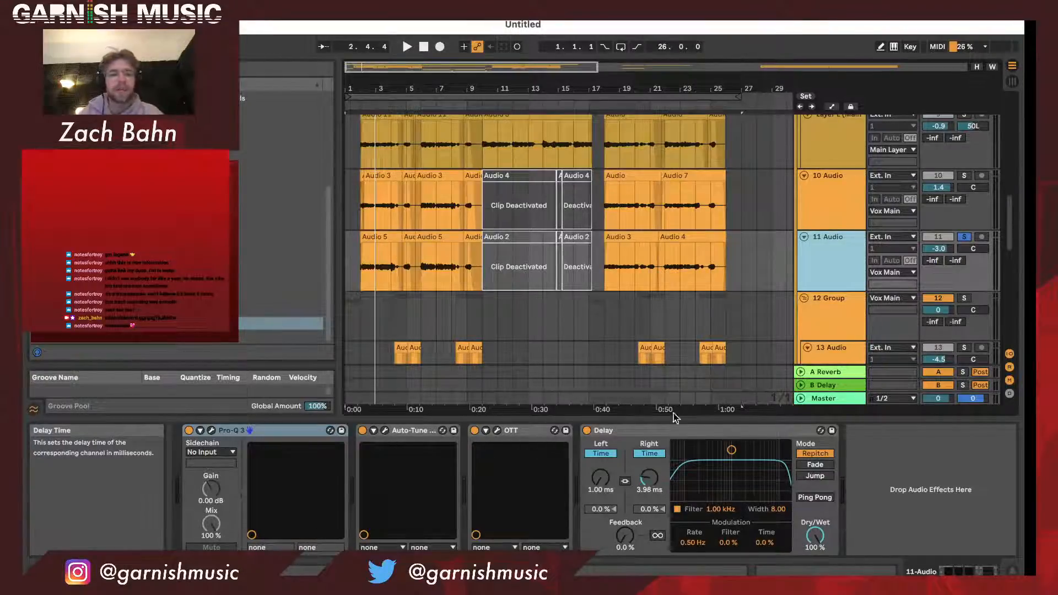
pyautogui.click(831, 217)
pyautogui.scroll(4, 831, 216)
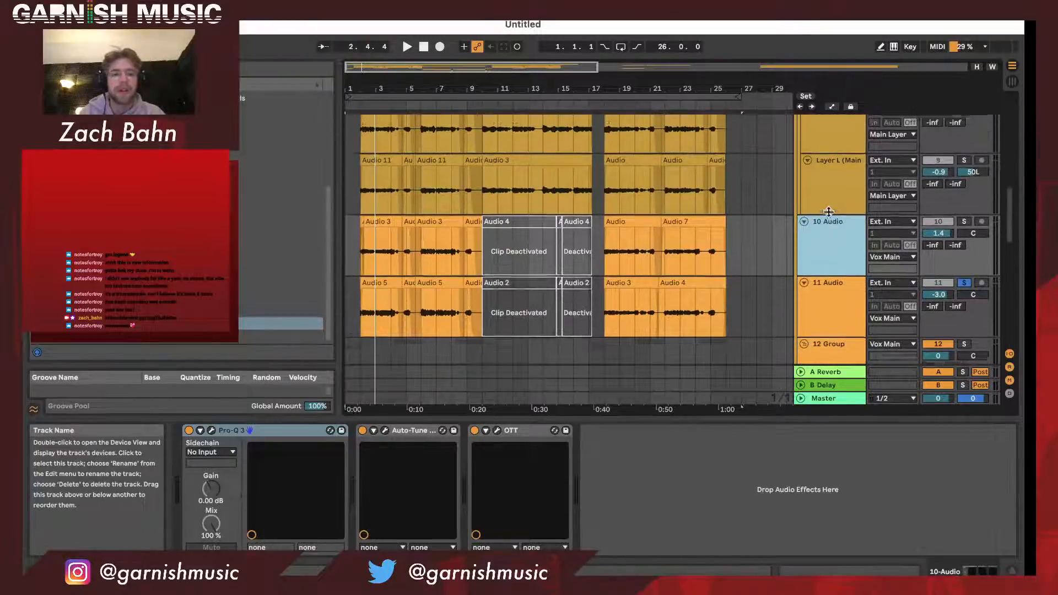
pyautogui.scroll(-2, 837, 254)
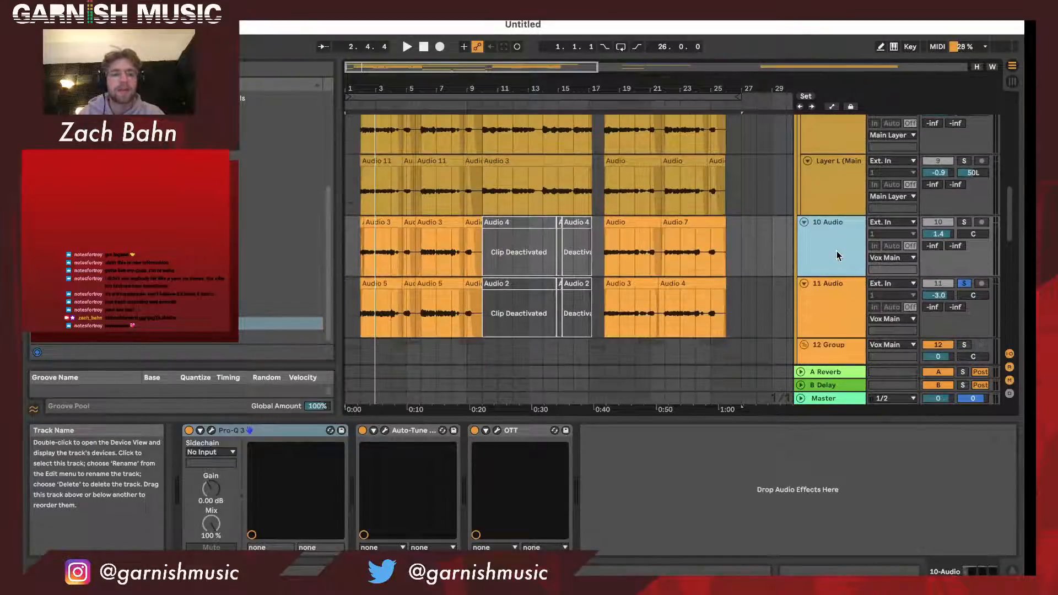
pyautogui.click(840, 200)
pyautogui.scroll(3, 841, 209)
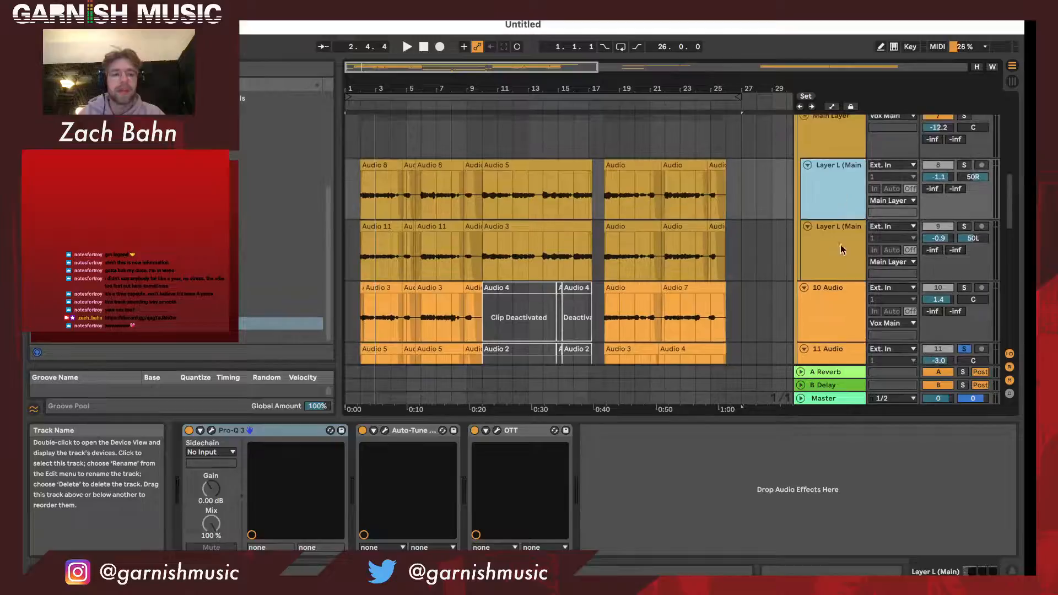
# - Audition the Main Layer group soloed, add the 10 Audio and 11 Audio tracks to the solo, and clear the solos
pyautogui.scroll(2, 843, 214)
pyautogui.click(968, 163)
pyautogui.press('space')
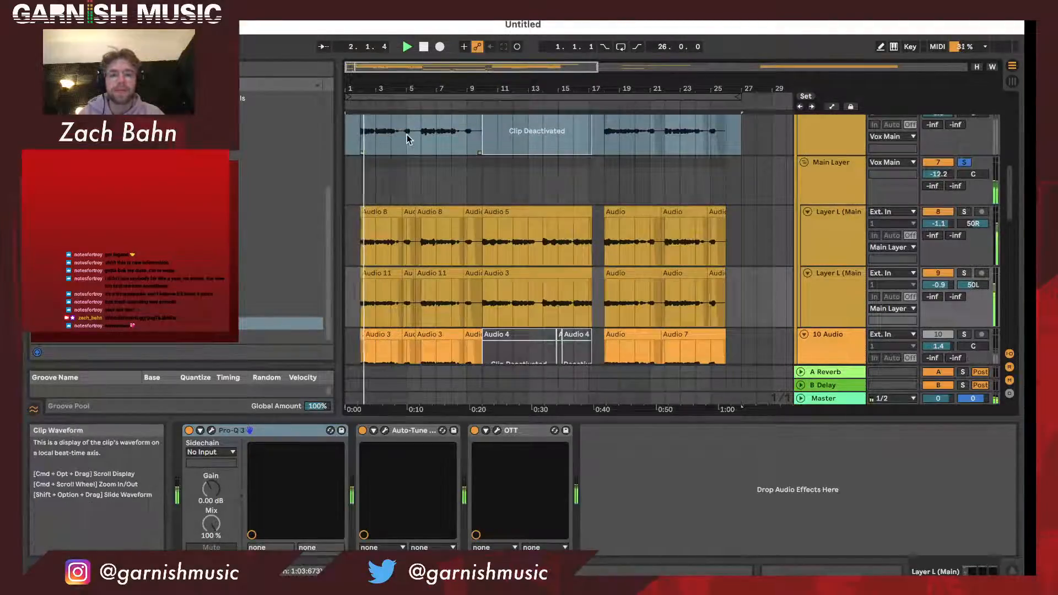
pyautogui.scroll(-3, 892, 279)
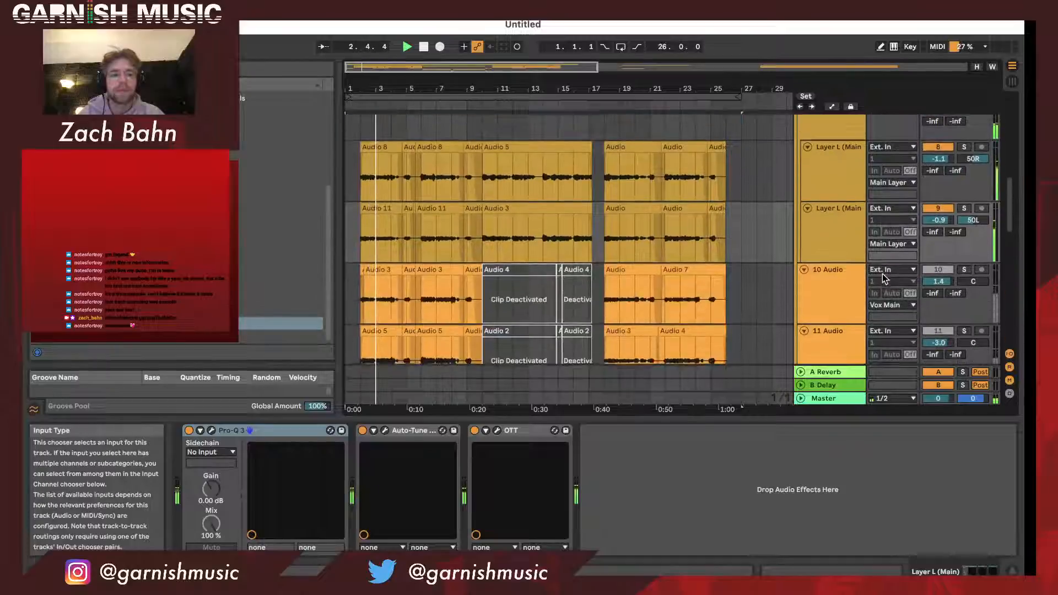
pyautogui.scroll(-1, 895, 282)
pyautogui.click(964, 243)
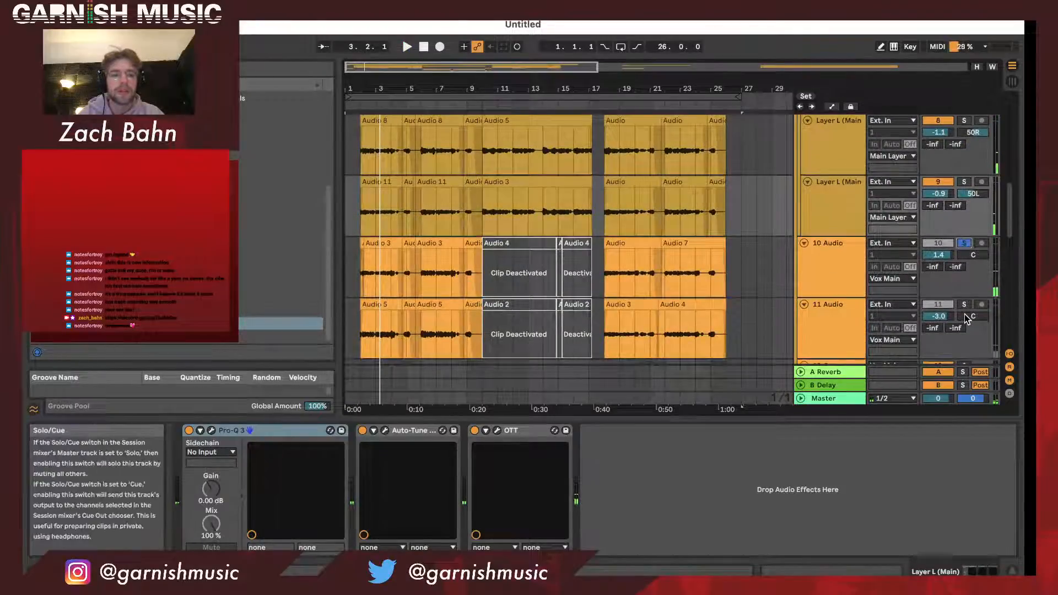
pyautogui.click(964, 306)
pyautogui.press('space')
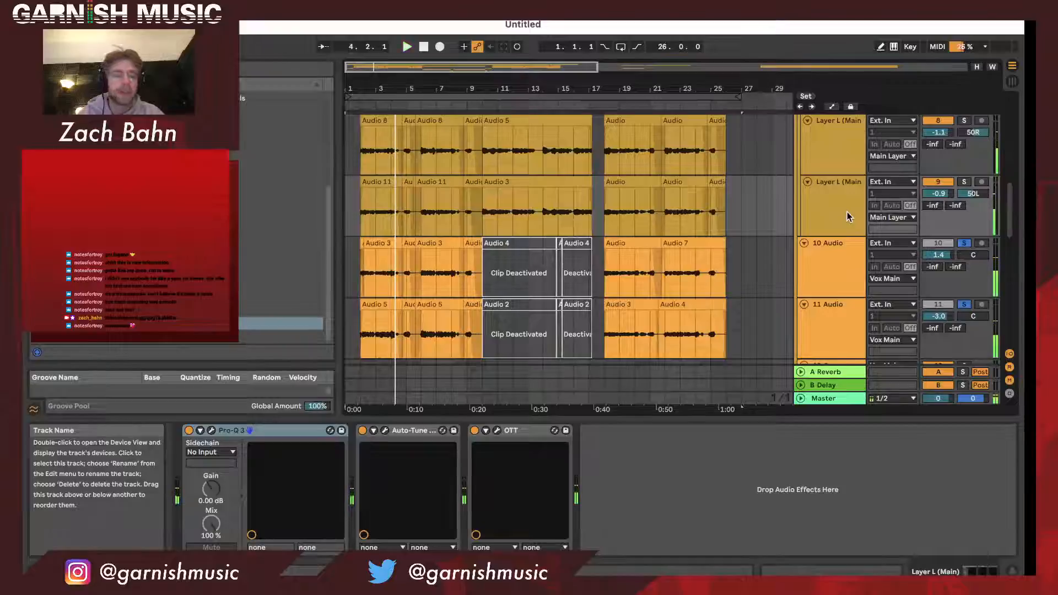
pyautogui.press('space')
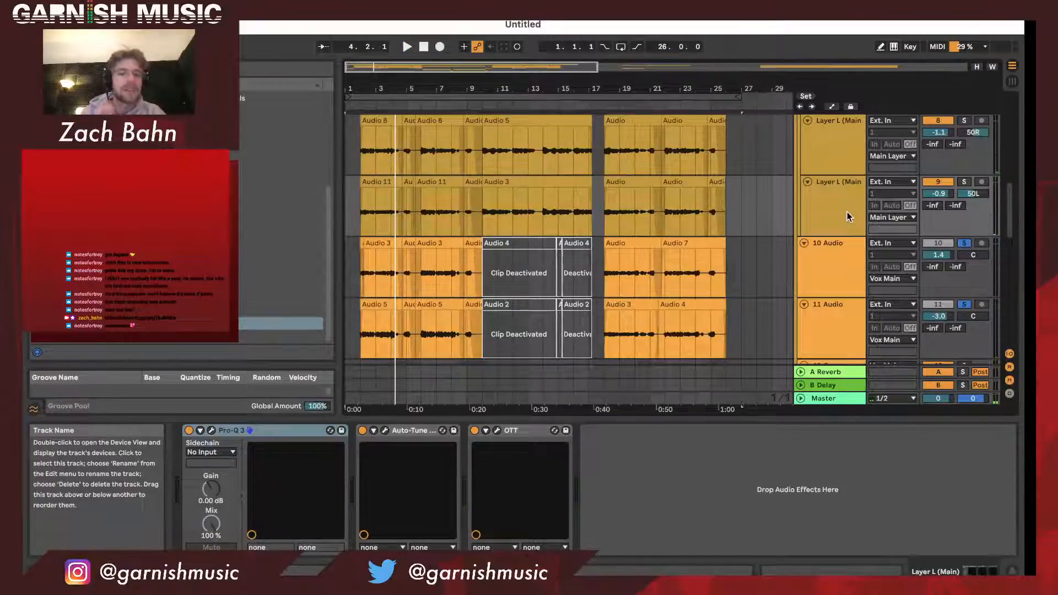
pyautogui.click(965, 244)
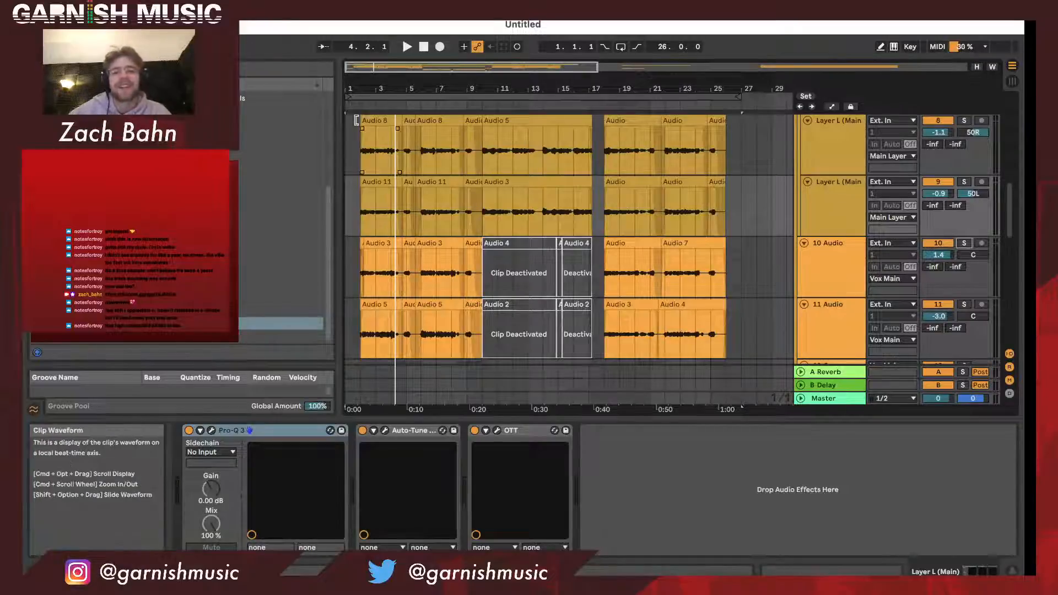
pyautogui.moveTo(356, 89)
pyautogui.mouseDown()
pyautogui.moveTo(356, 115)
pyautogui.moveTo(357, 88)
pyautogui.mouseUp()
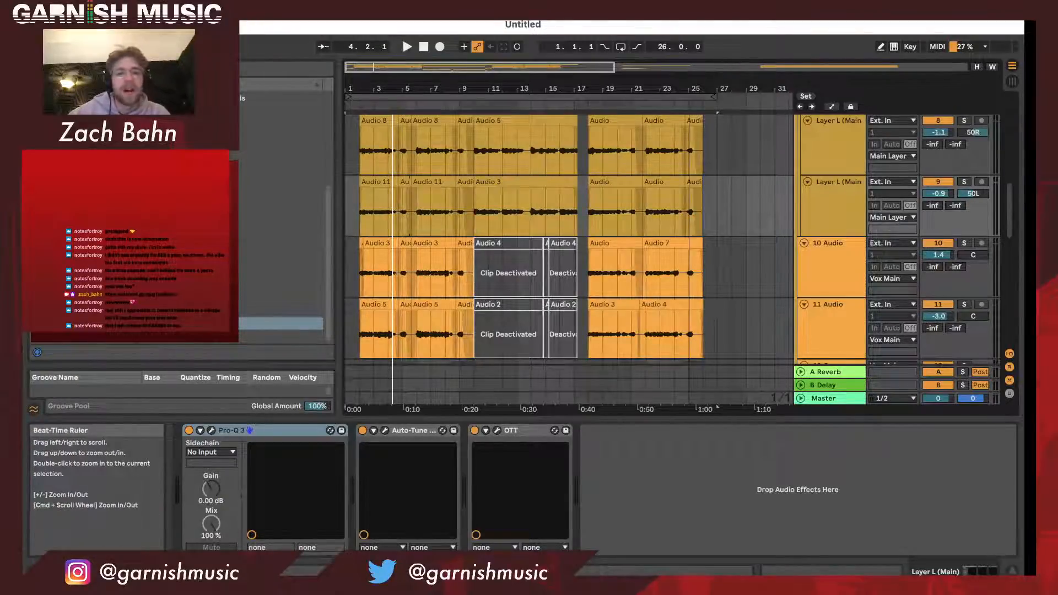
pyautogui.moveTo(689, 83); pyautogui.dragTo(689, 102)
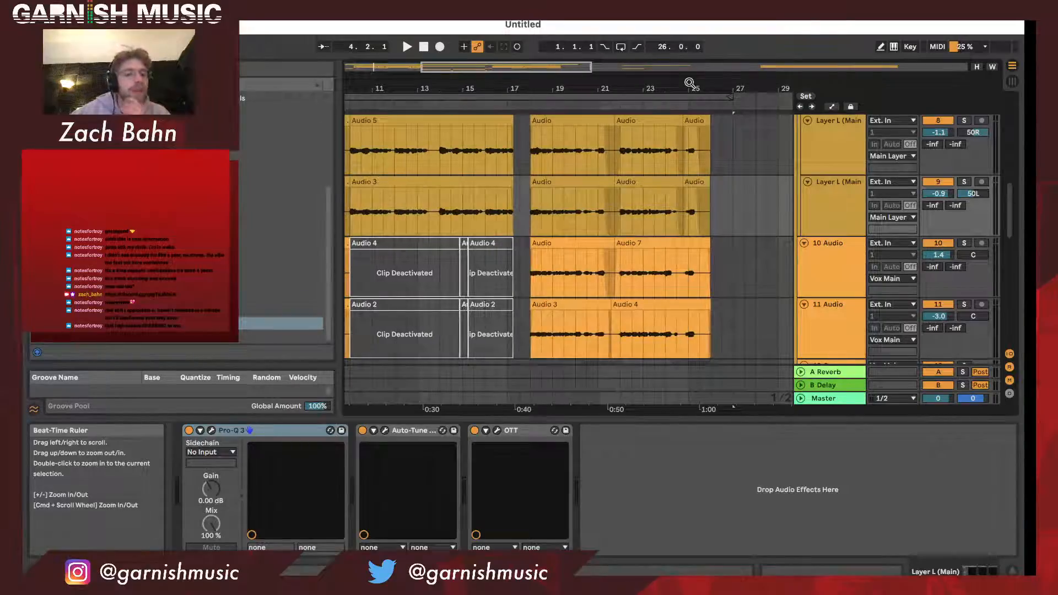
pyautogui.hscroll(-5, 602, 200)
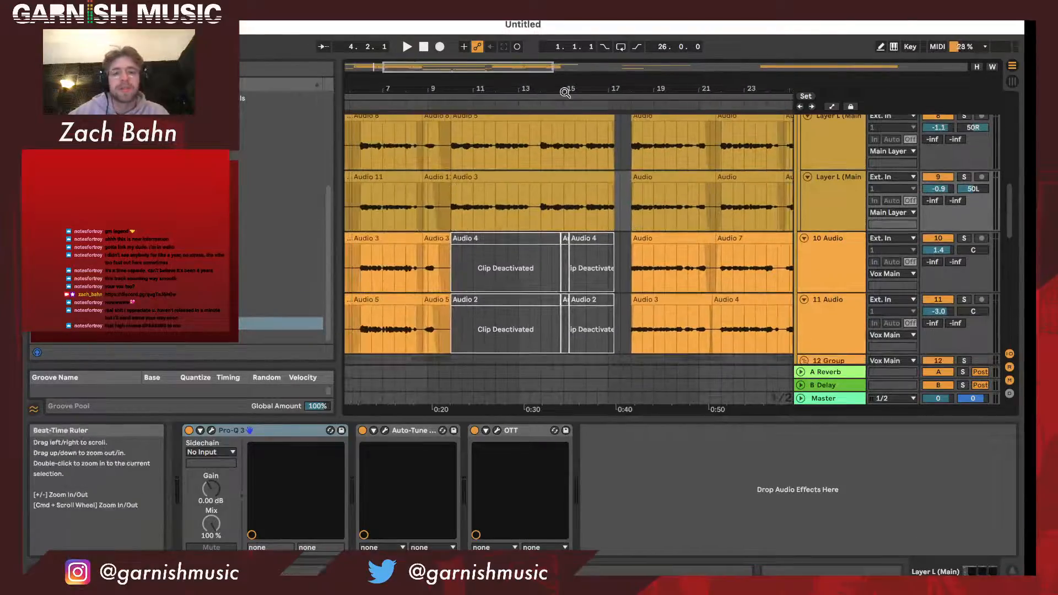
pyautogui.moveTo(566, 93); pyautogui.dragTo(565, 52)
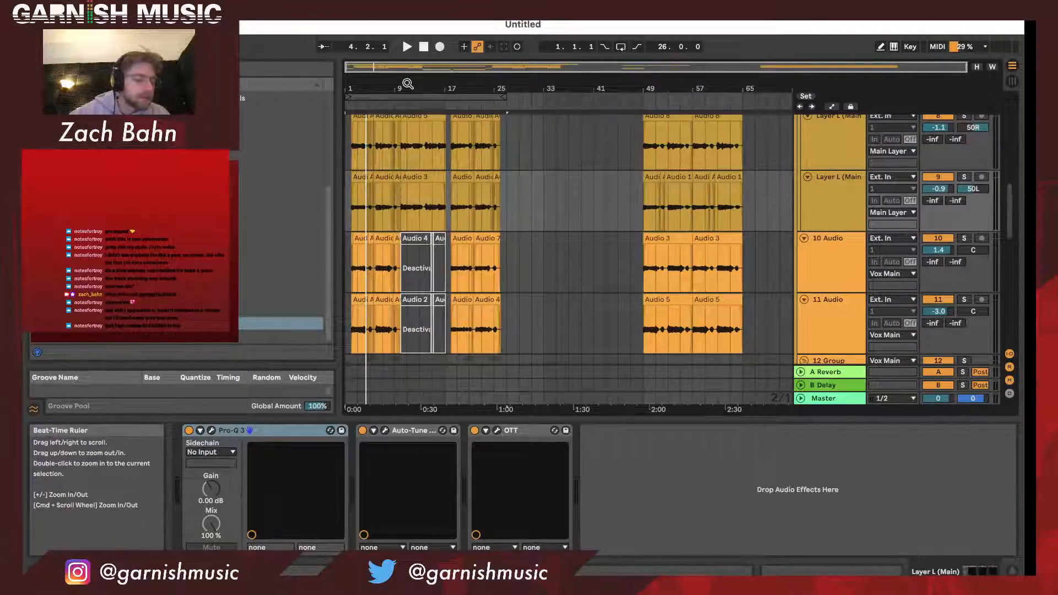
pyautogui.moveTo(402, 84); pyautogui.dragTo(409, 108)
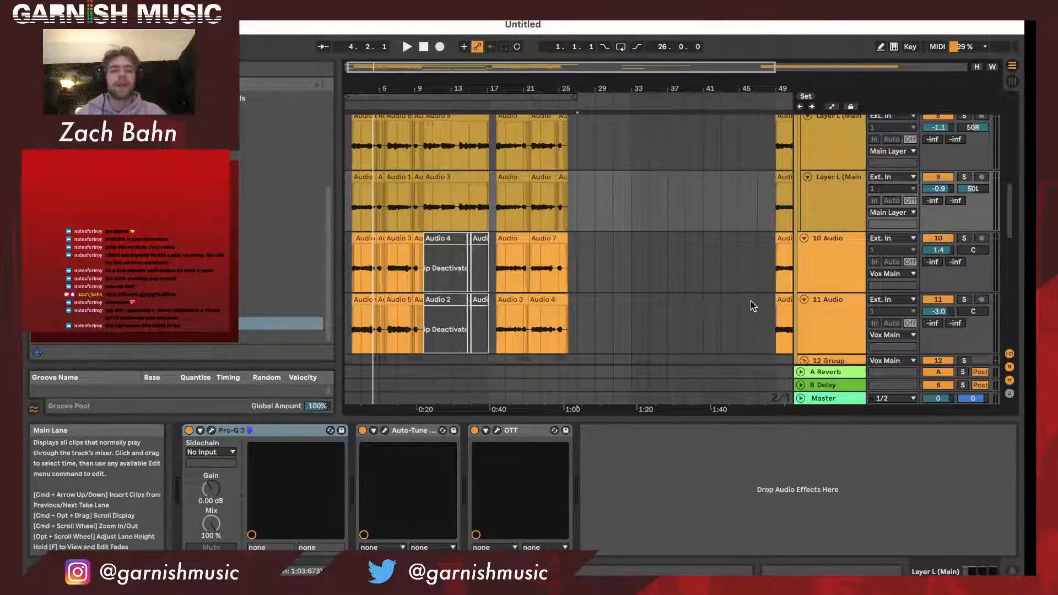
pyautogui.scroll(2, 855, 251)
pyautogui.scroll(1, 856, 252)
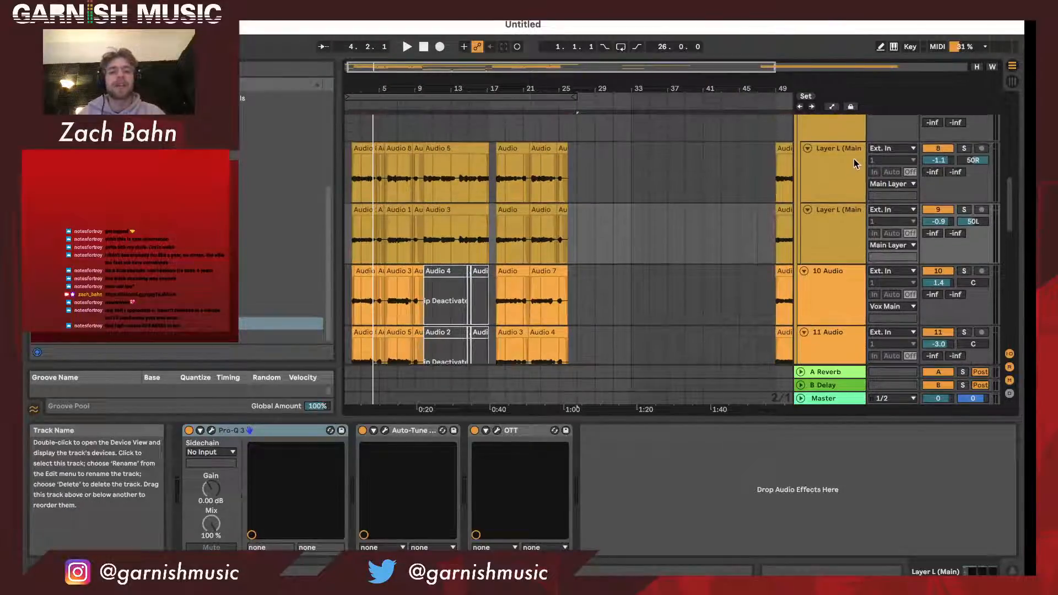
pyautogui.scroll(-1, 846, 179)
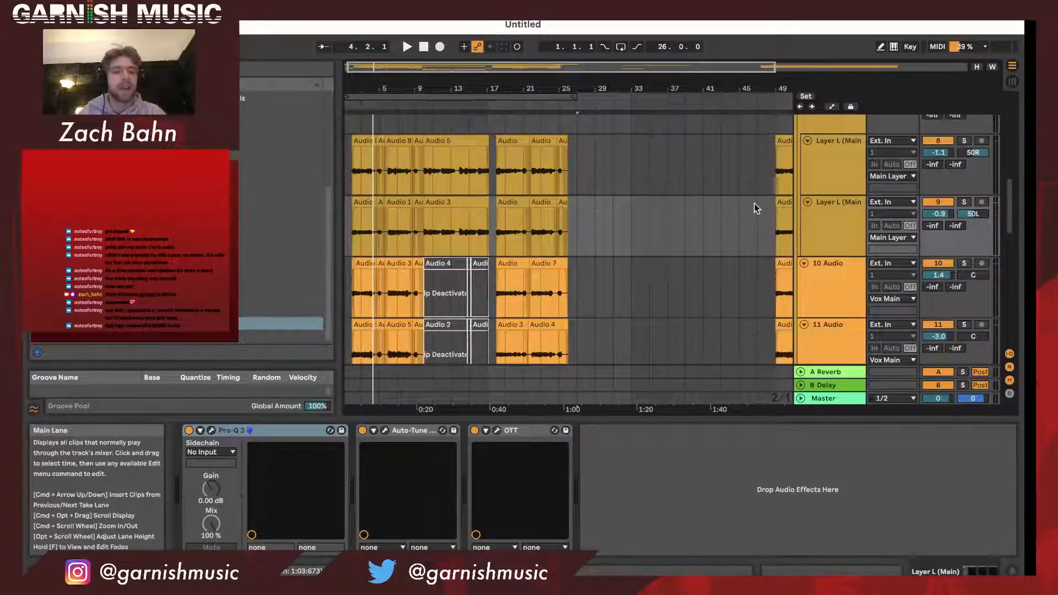
# - Review the device chains of the 10 Audio track and the first Layer L track in the Main Layer group
pyautogui.click(824, 291)
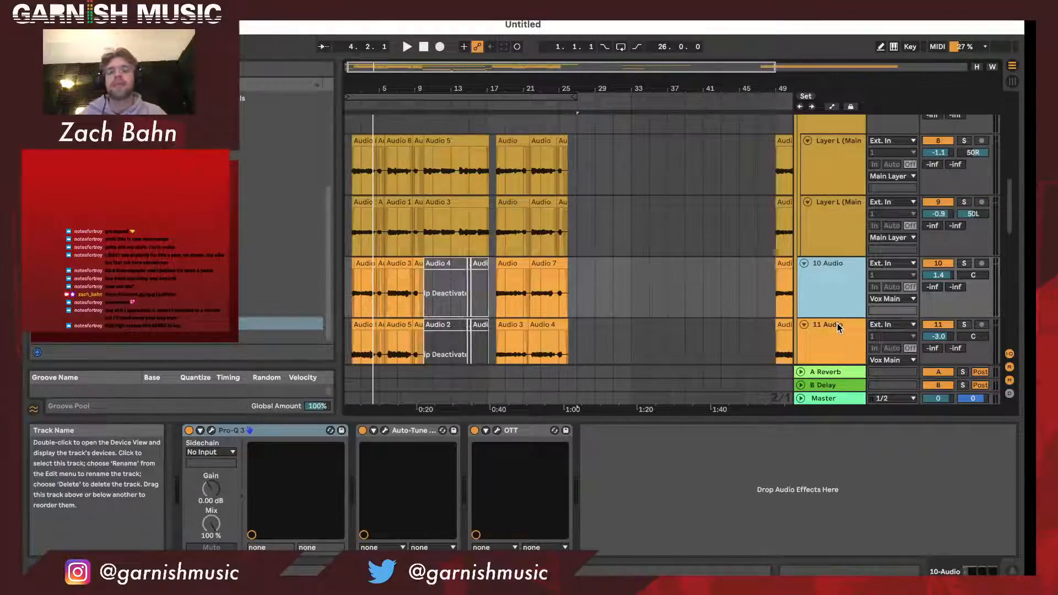
pyautogui.scroll(5, 827, 285)
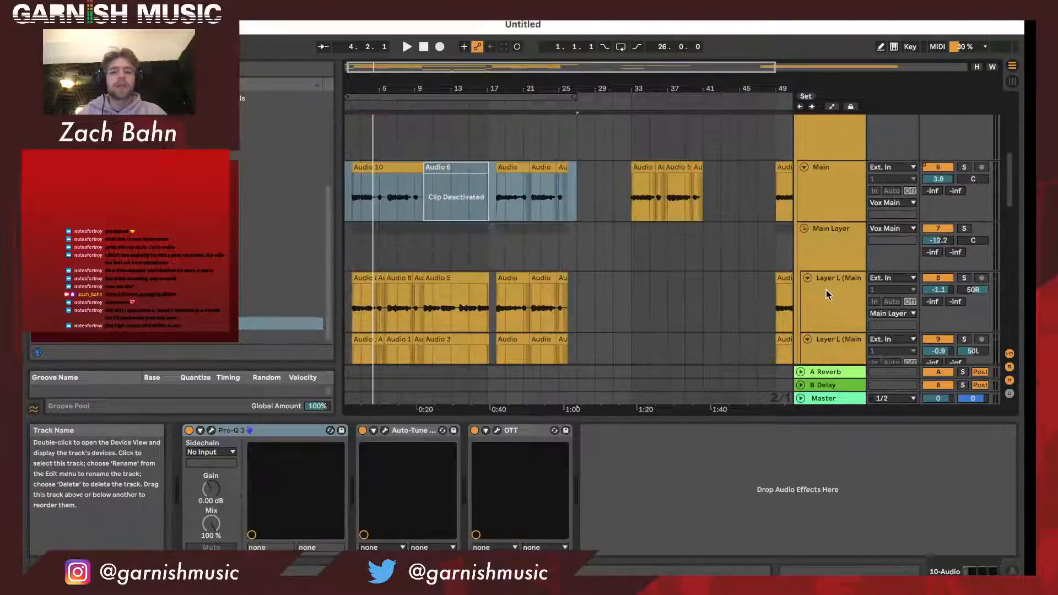
pyautogui.scroll(-2, 825, 290)
pyautogui.click(837, 272)
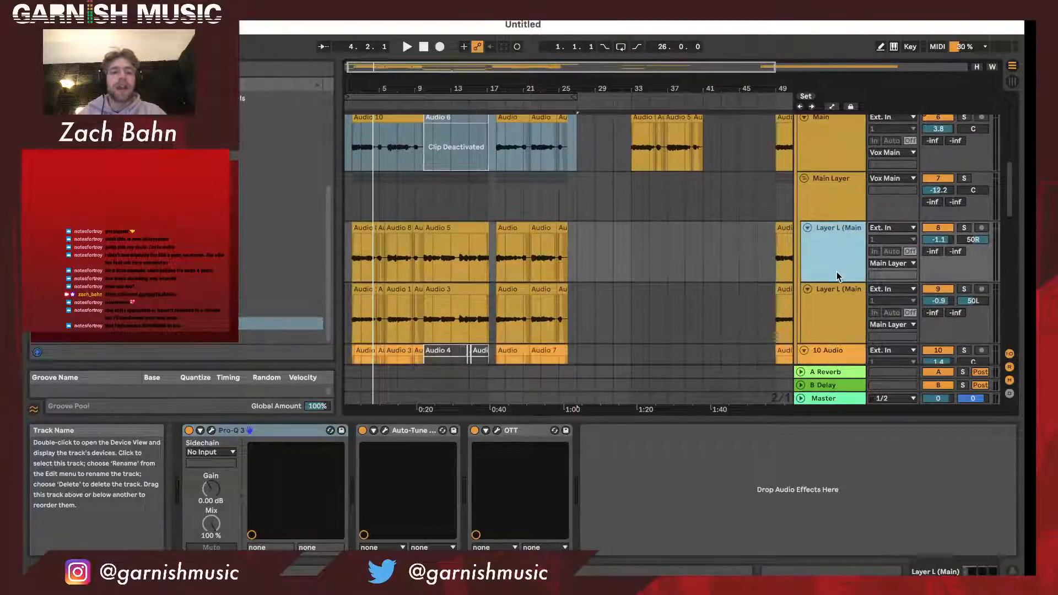
# - Examine the two Layer L tracks alongside the Main, 10 Audio and 11 Audio tracks over the opening vocal section
pyautogui.click(833, 309)
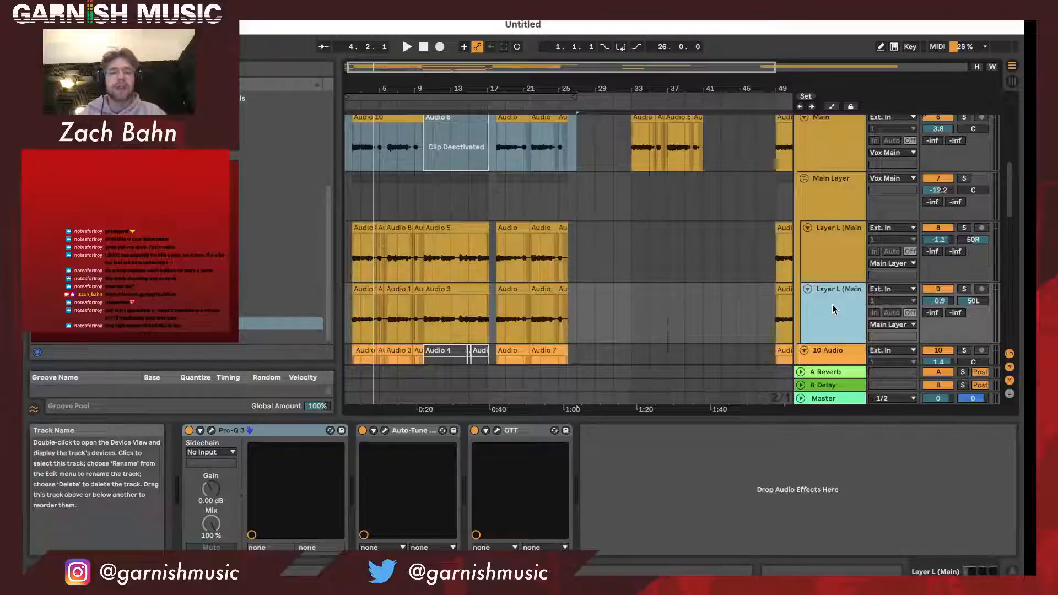
pyautogui.scroll(-1, 832, 306)
pyautogui.scroll(5, 832, 304)
pyautogui.click(841, 239)
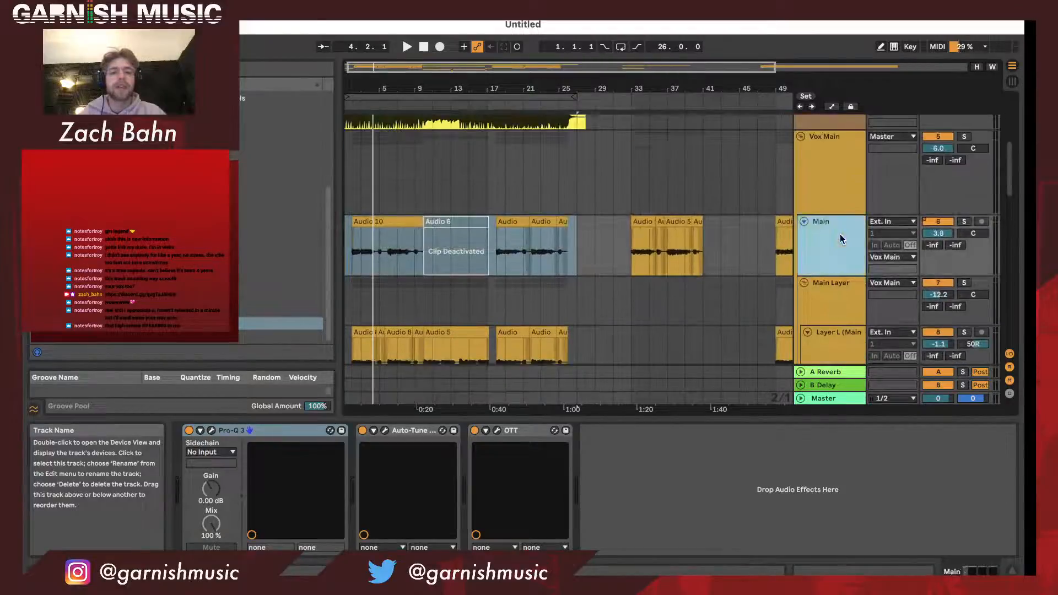
pyautogui.scroll(-1, 841, 239)
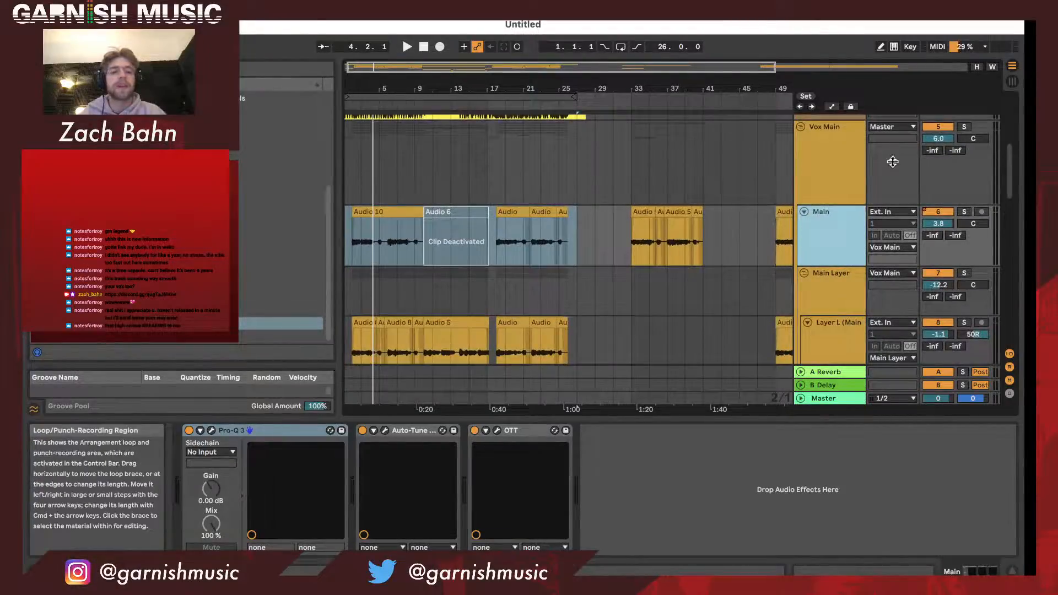
pyautogui.scroll(-5, 444, 309)
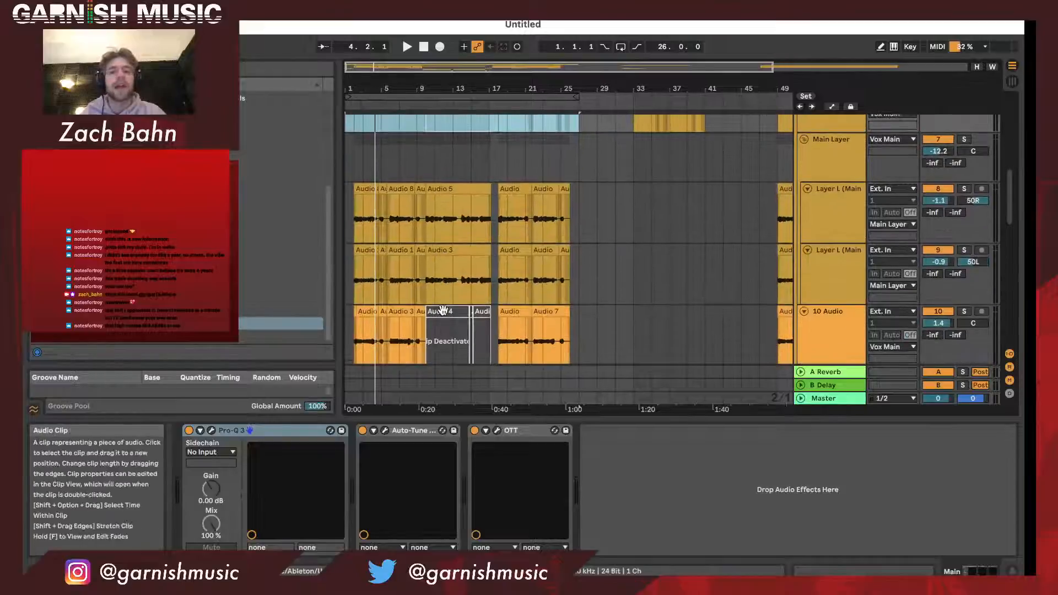
pyautogui.scroll(-2, 443, 310)
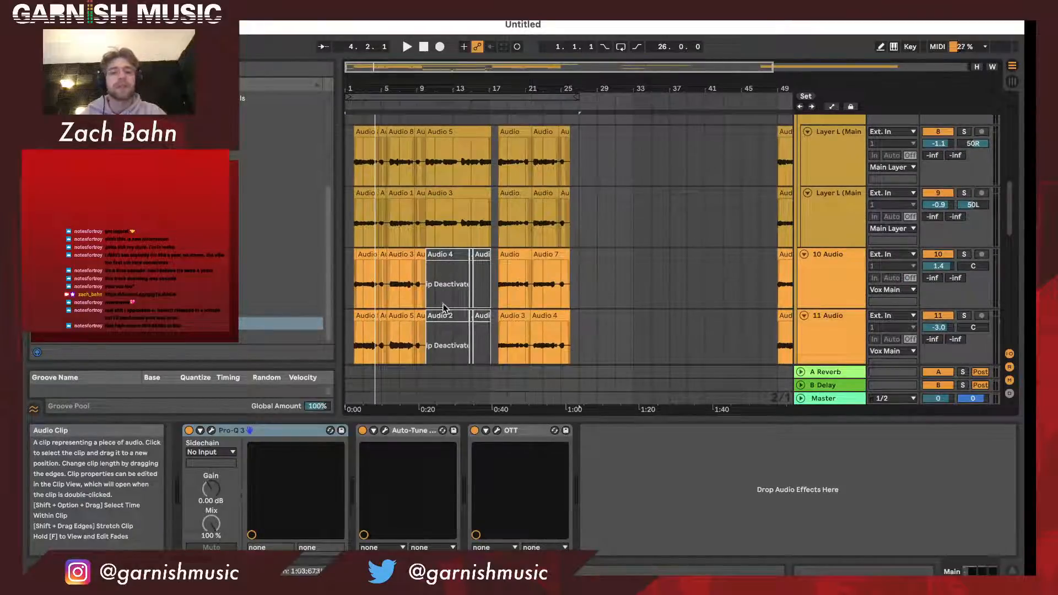
pyautogui.moveTo(369, 85); pyautogui.dragTo(378, 111)
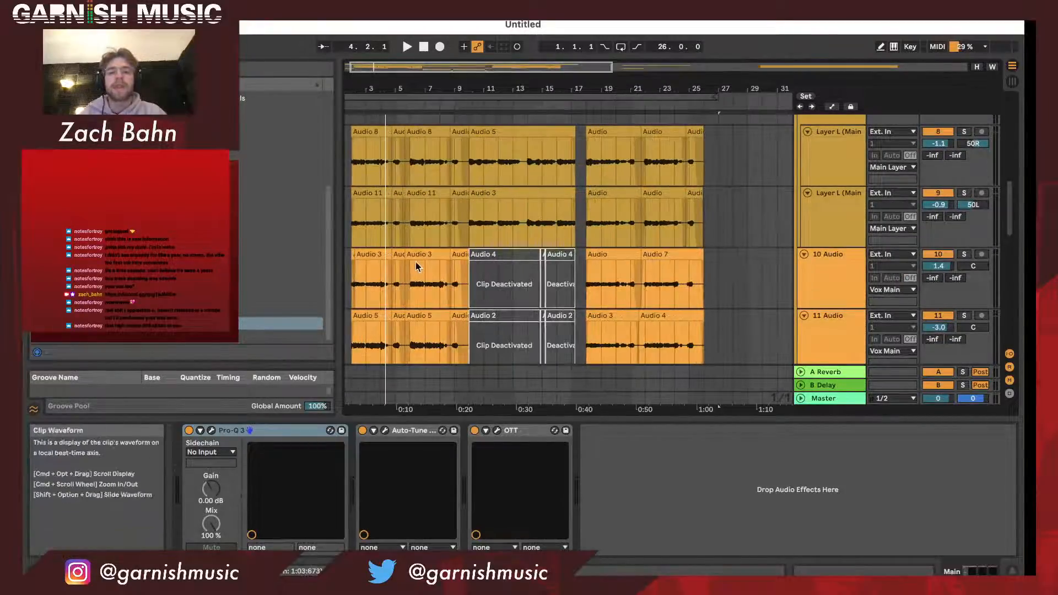
pyautogui.scroll(2, 416, 262)
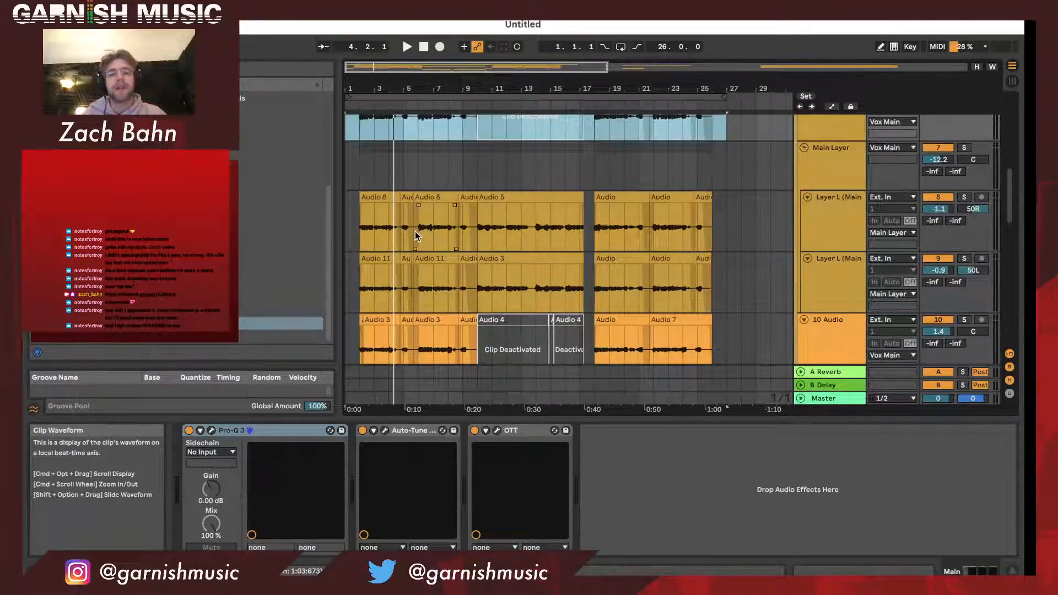
pyautogui.scroll(-2, 415, 236)
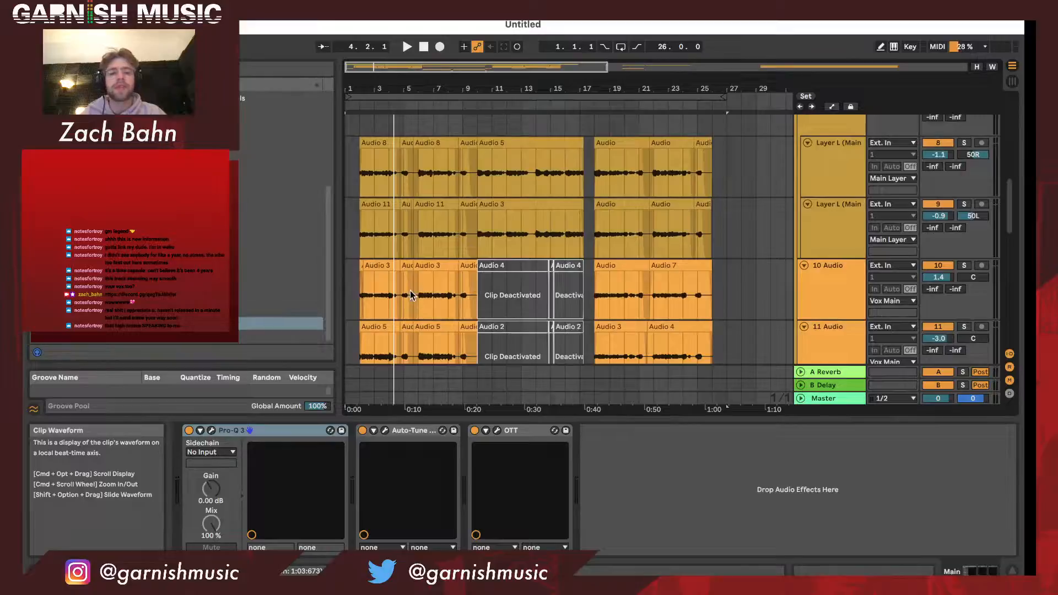
# - Move the arrangement loop's start to bar 2 and audition the Vox Main group soloed from there
pyautogui.moveTo(350, 100); pyautogui.dragTo(358, 103)
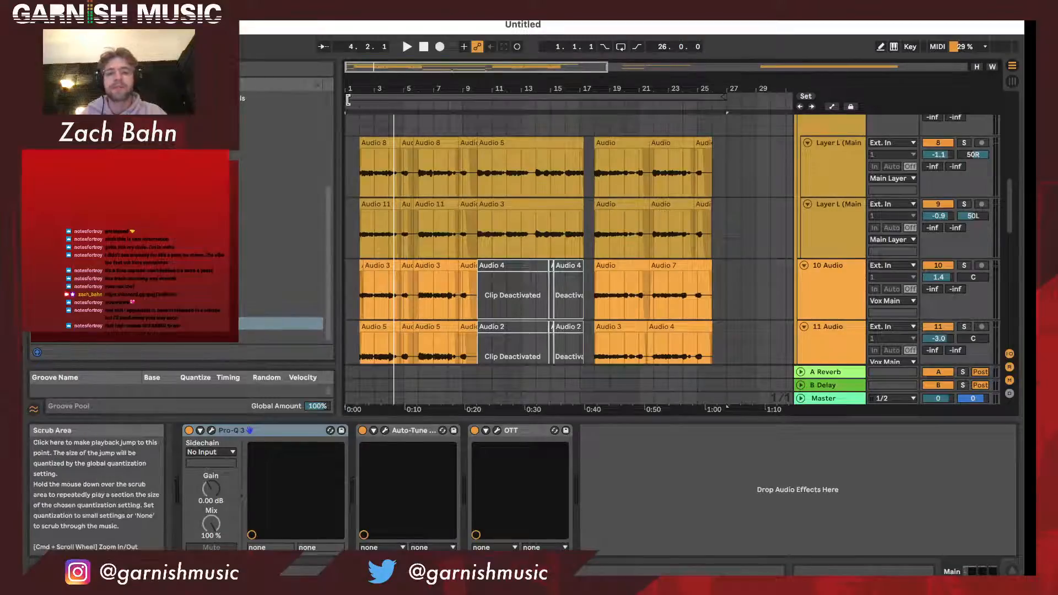
pyautogui.press('space')
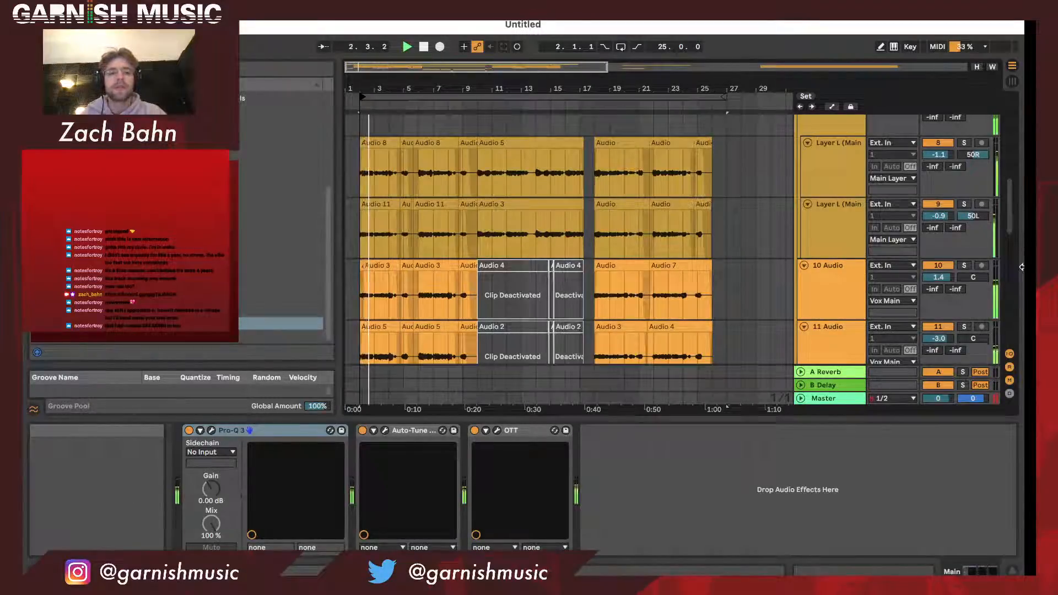
pyautogui.scroll(3, 960, 253)
pyautogui.scroll(2, 960, 253)
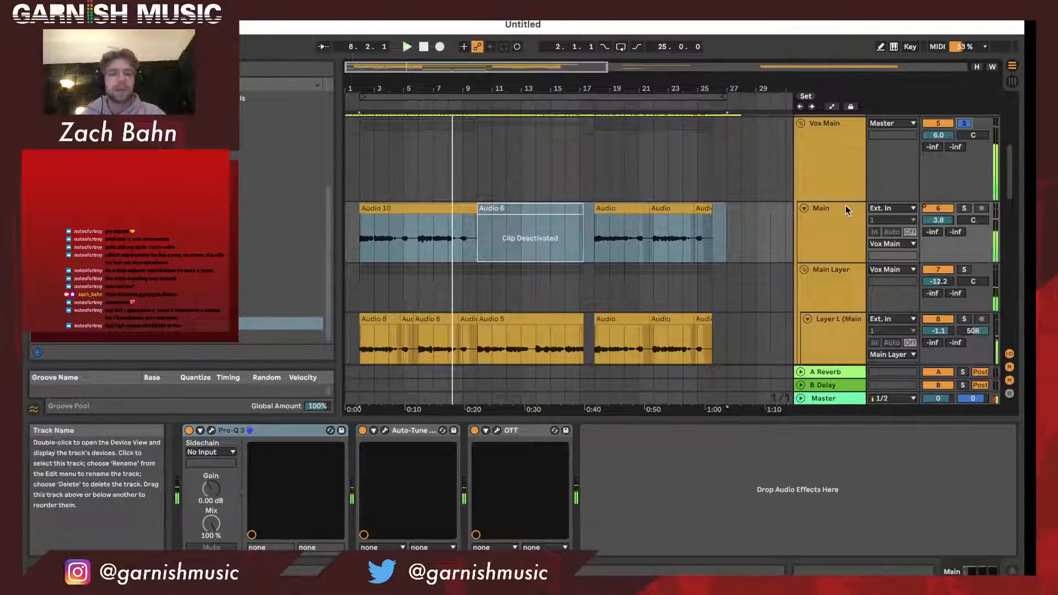
pyautogui.scroll(-1, 834, 219)
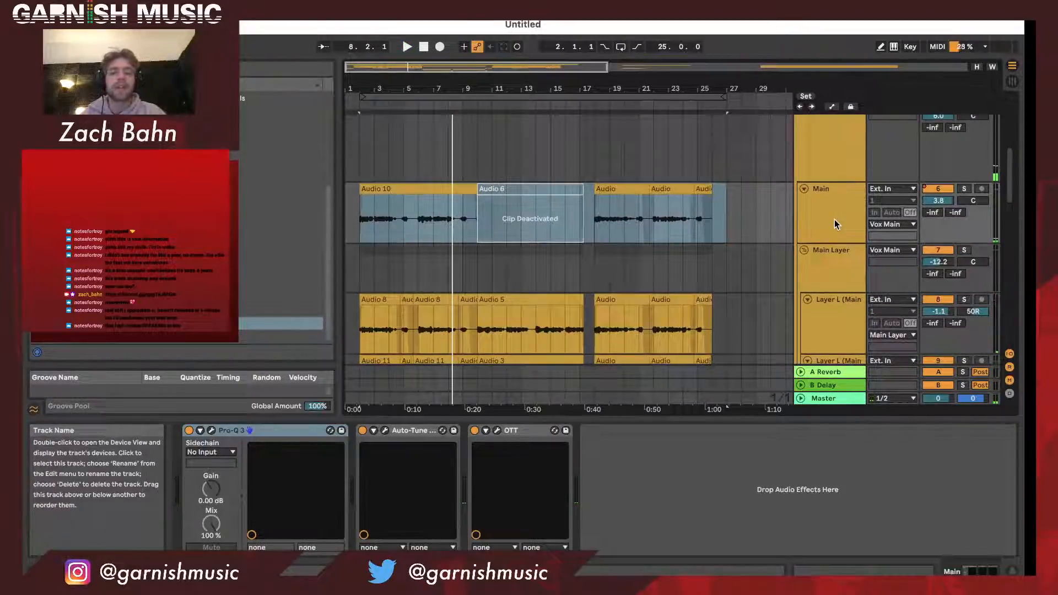
pyautogui.click(834, 224)
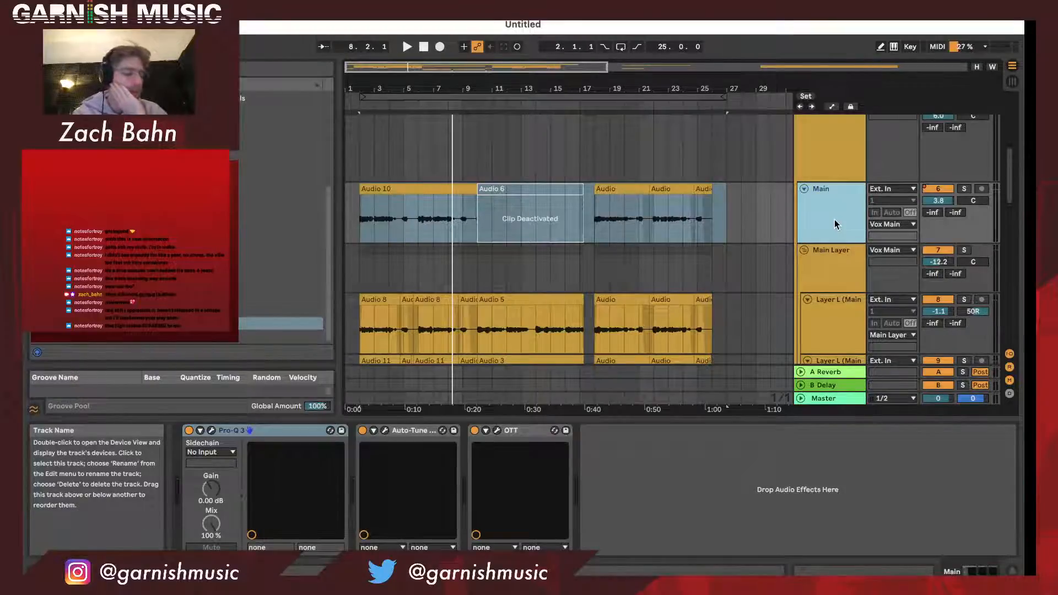
# - Rename the 11 Audio track High Layer Main
pyautogui.scroll(-8, 835, 219)
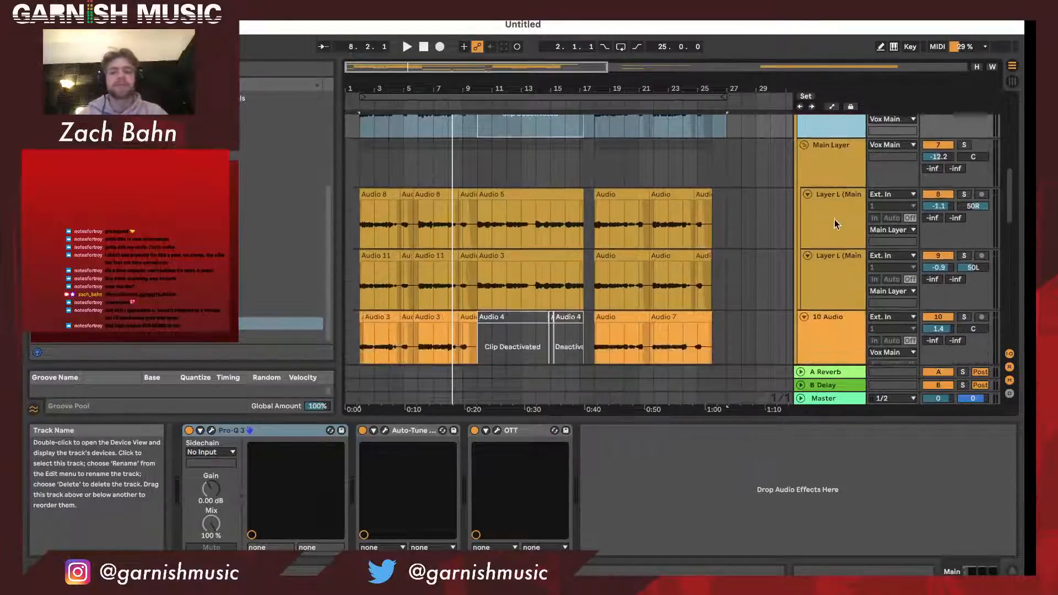
pyautogui.scroll(-1, 834, 219)
pyautogui.click(839, 316)
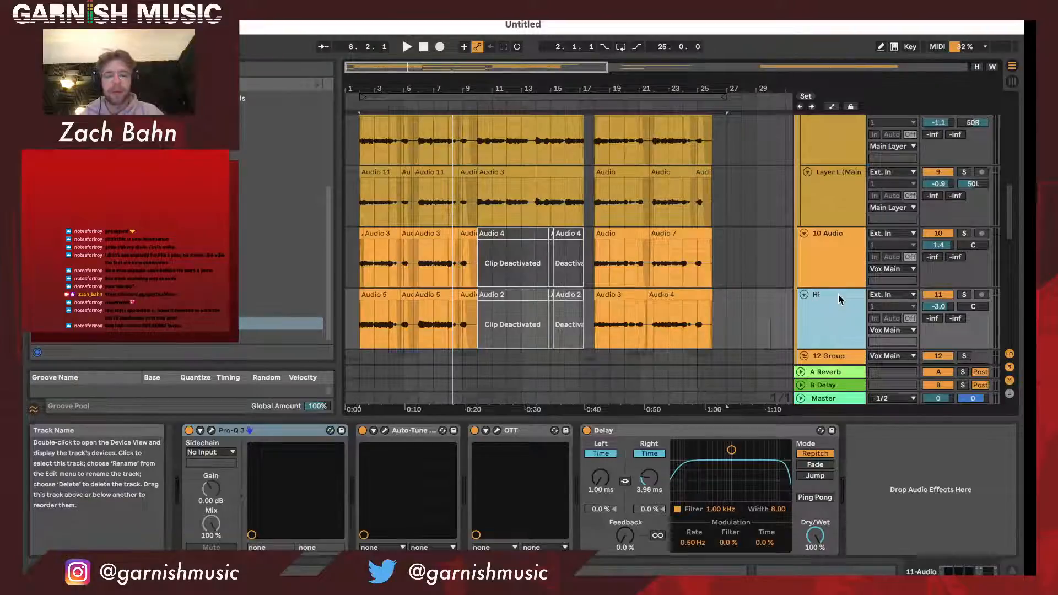
pyautogui.write('ght')
pyautogui.press('BackSpace')
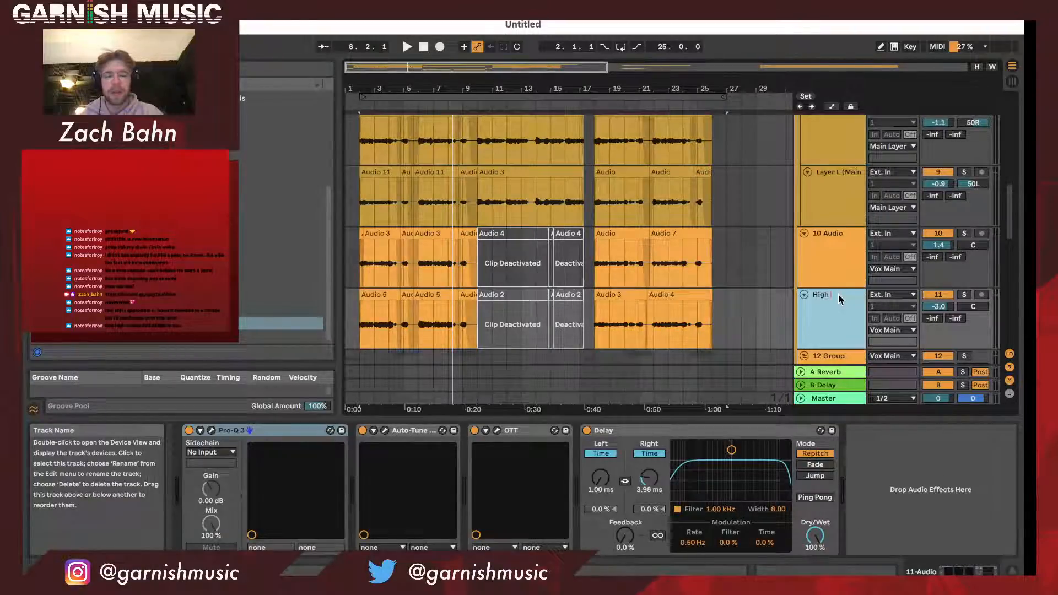
pyautogui.write('Layer')
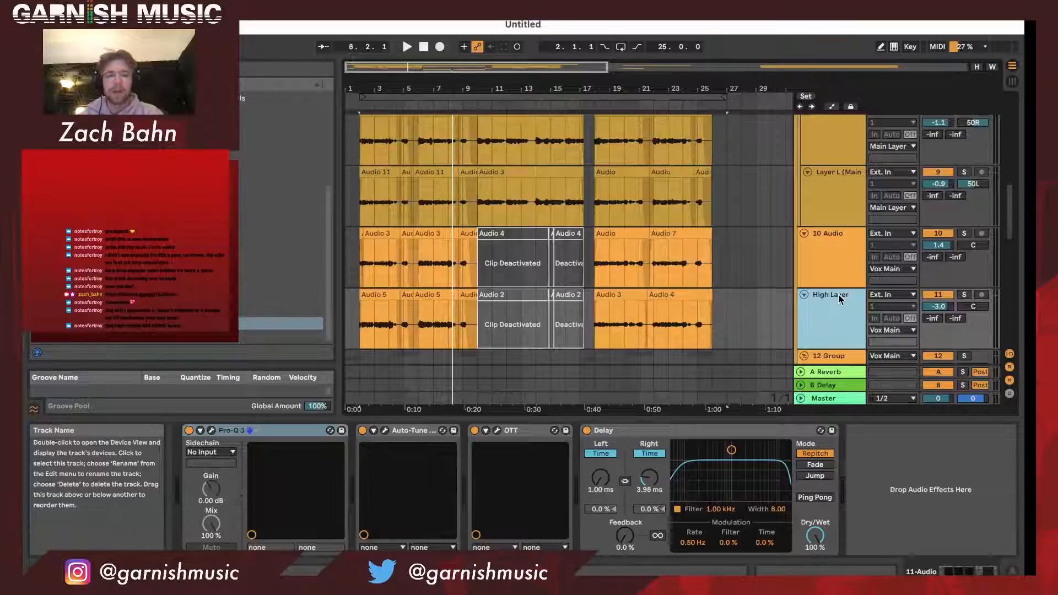
pyautogui.write(' Main')
# - Rename the 10 Audio track High Layer Main
pyautogui.hotkey('shift', 'Tab')
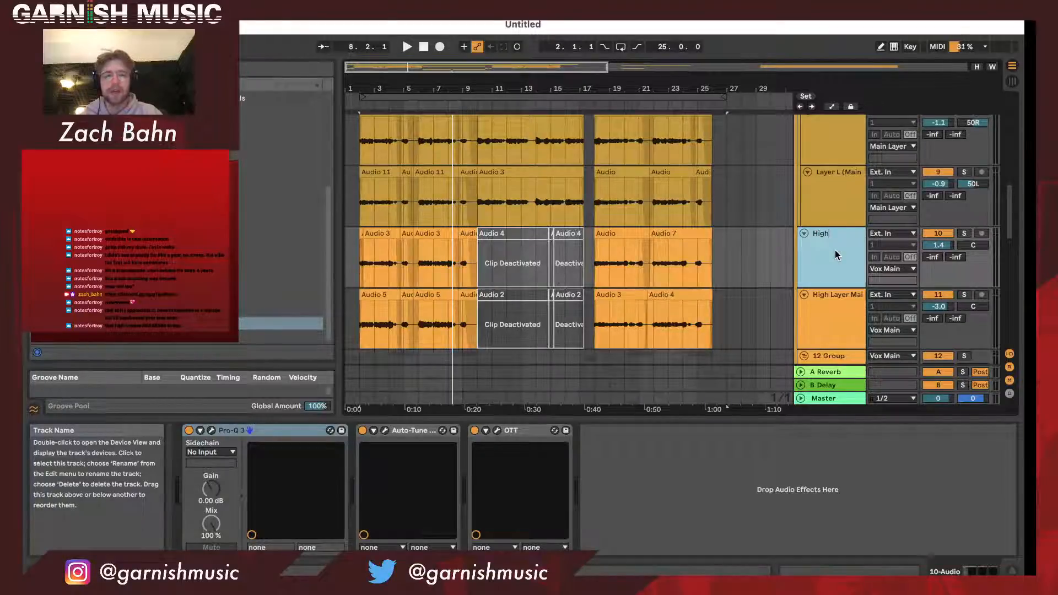
pyautogui.write('Layer')
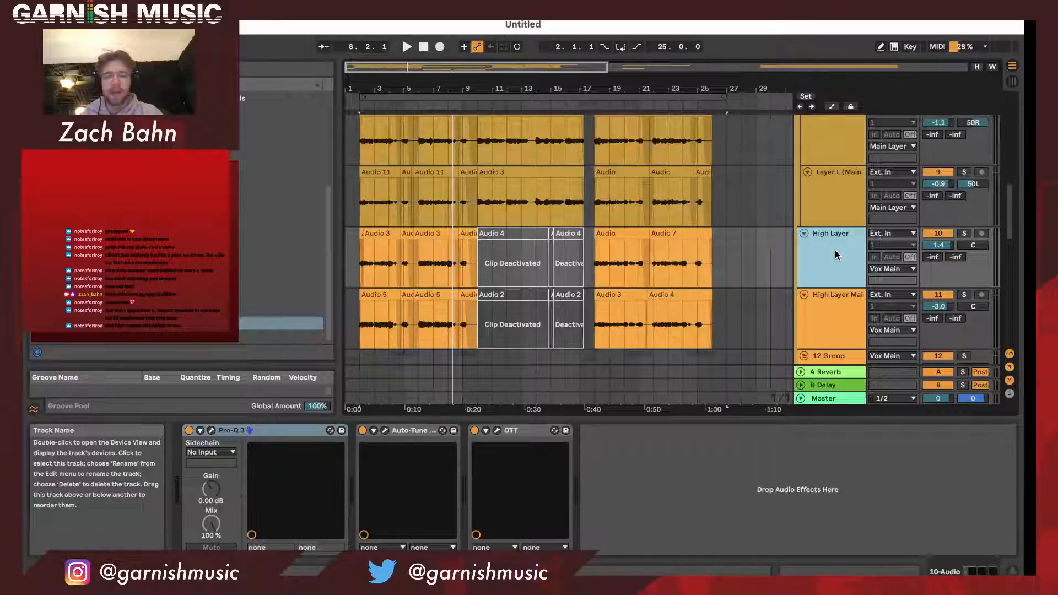
pyautogui.write(' Main')
# - Rename track 11, the high layer with the Delay effect, as Main Layer DEL
pyautogui.click(827, 323)
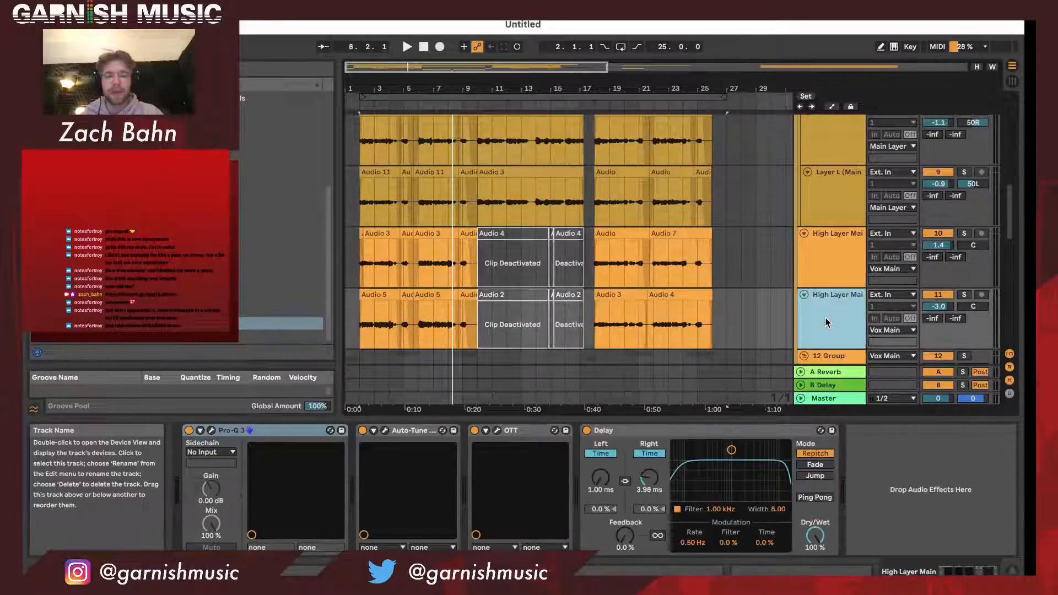
pyautogui.press('super+r')
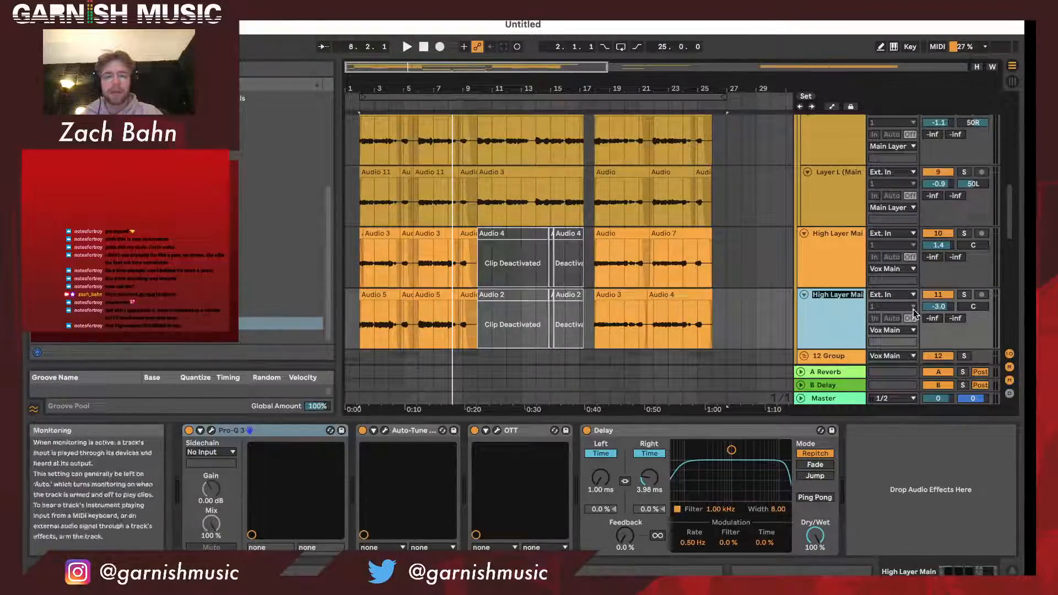
pyautogui.write('Main L')
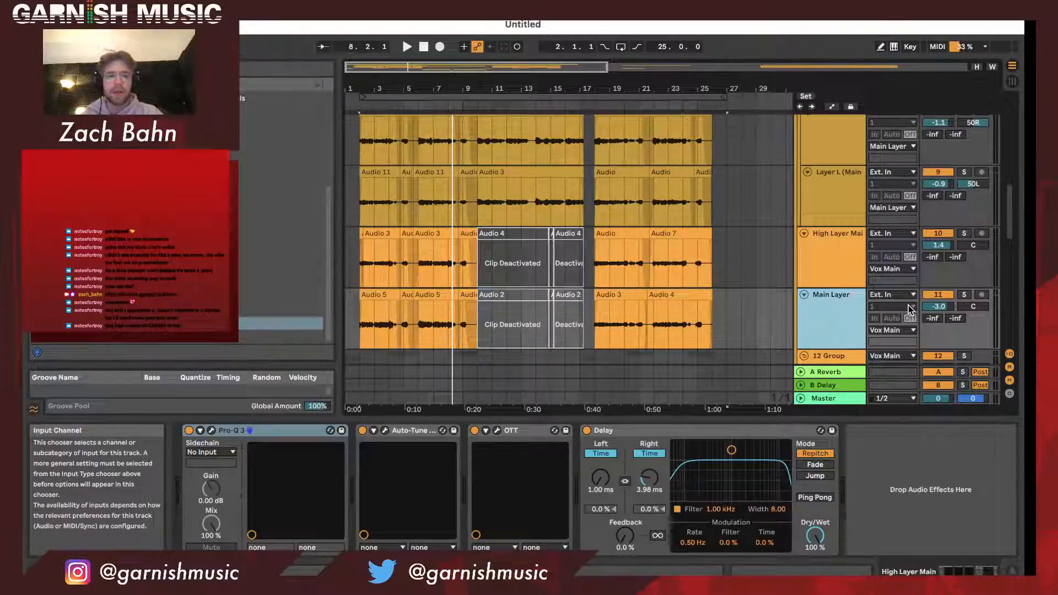
pyautogui.write('ayer')
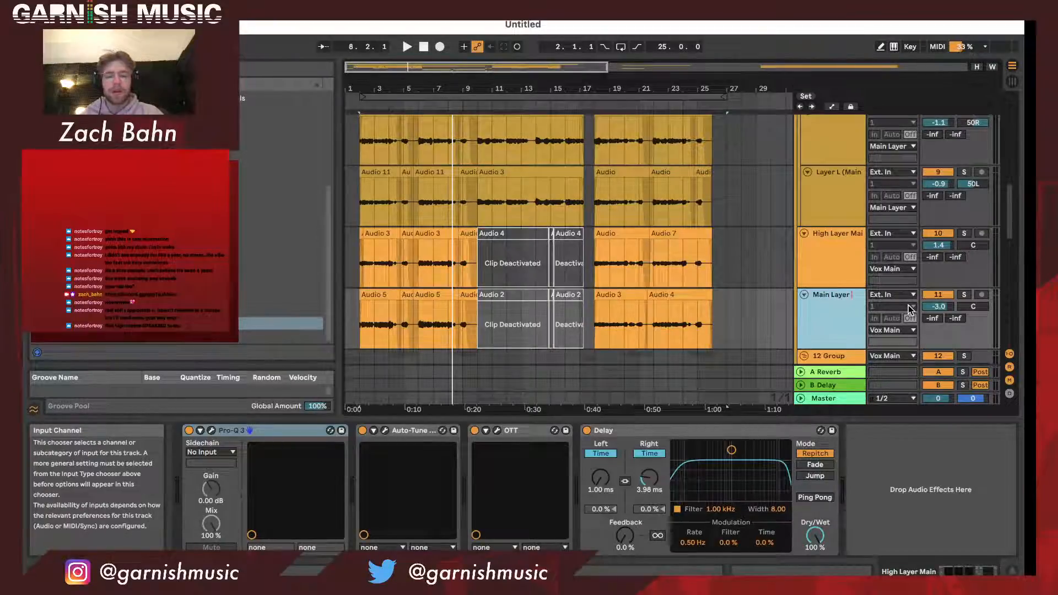
pyautogui.write(' DEL')
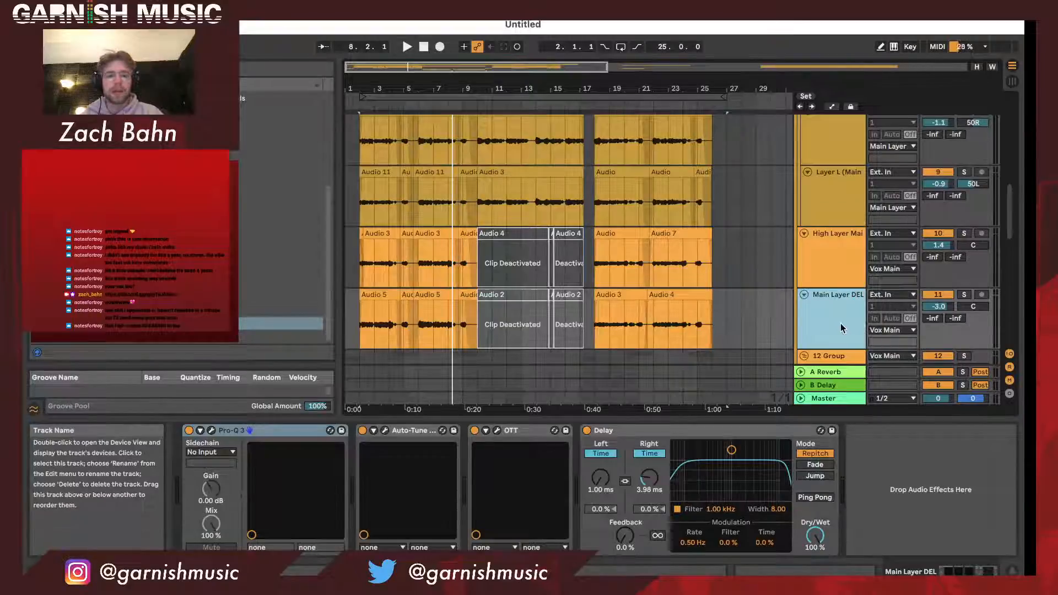
# - Audition the Main Layer DEL track soloed from bar 2 and rename it High Layer DEL
pyautogui.click(964, 294)
pyautogui.press('space')
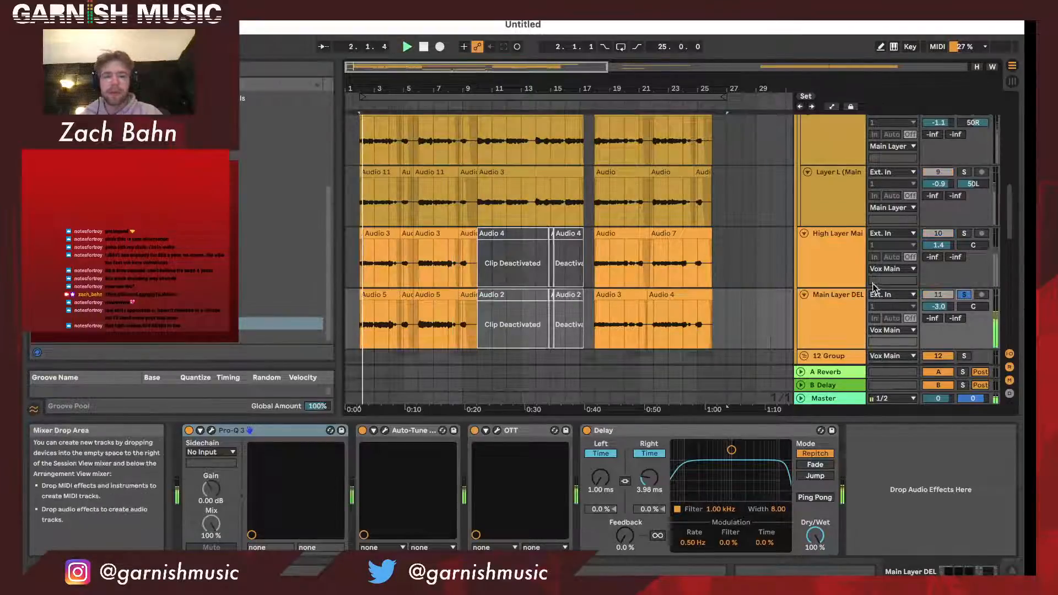
pyautogui.click(851, 314)
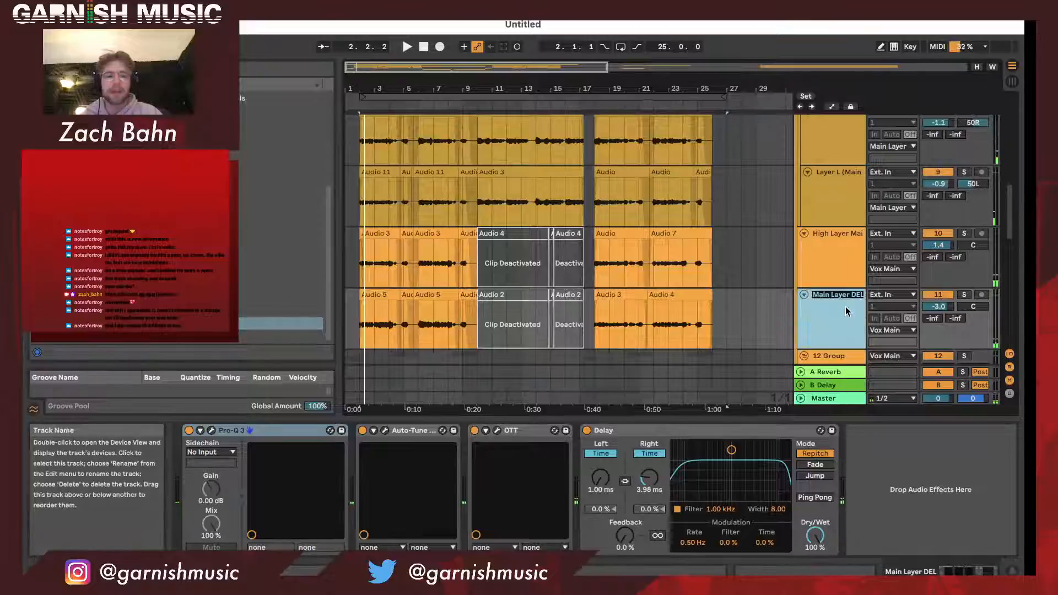
pyautogui.press('BackSpace')
pyautogui.press('BackSpace')
pyautogui.press('BackSpace')
pyautogui.press('BackSpace')
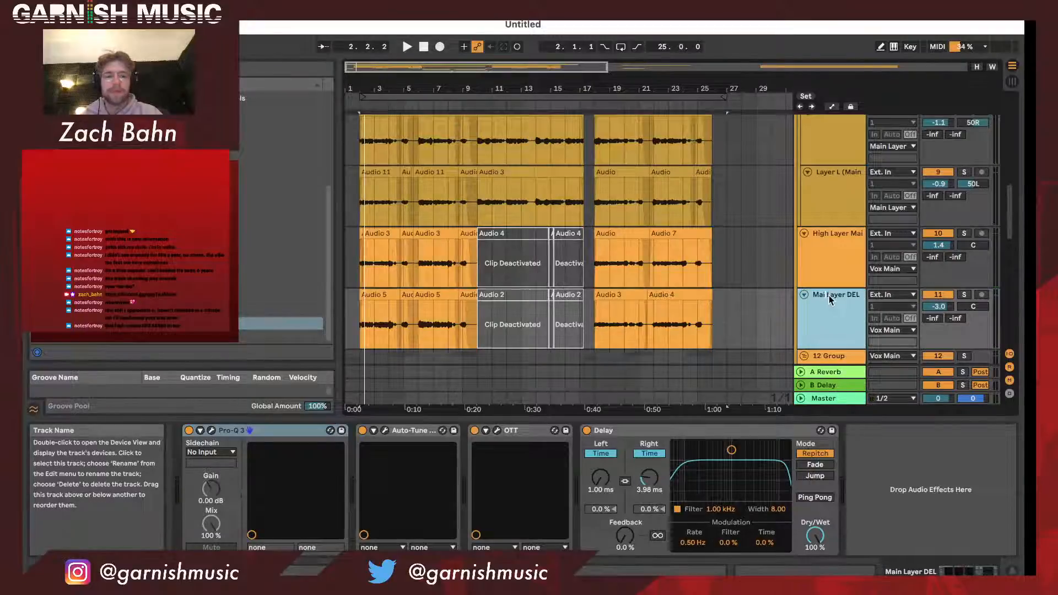
pyautogui.write('High')
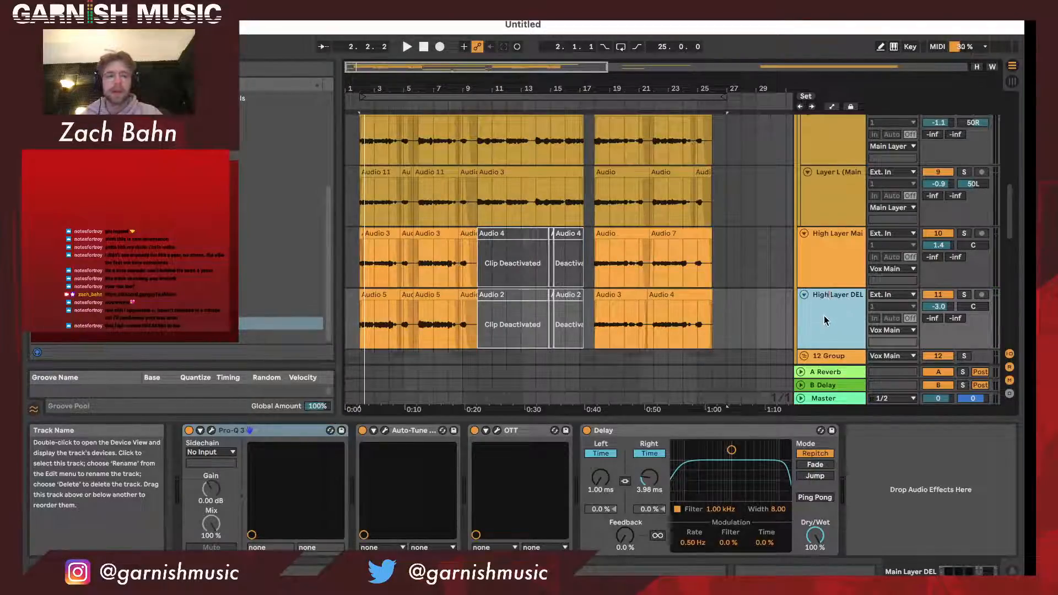
# - Audition the High Layer Main and High Layer DEL tracks soloed from bar 2, and clear the solos
pyautogui.click(827, 263)
pyautogui.click(965, 234)
pyautogui.press('space')
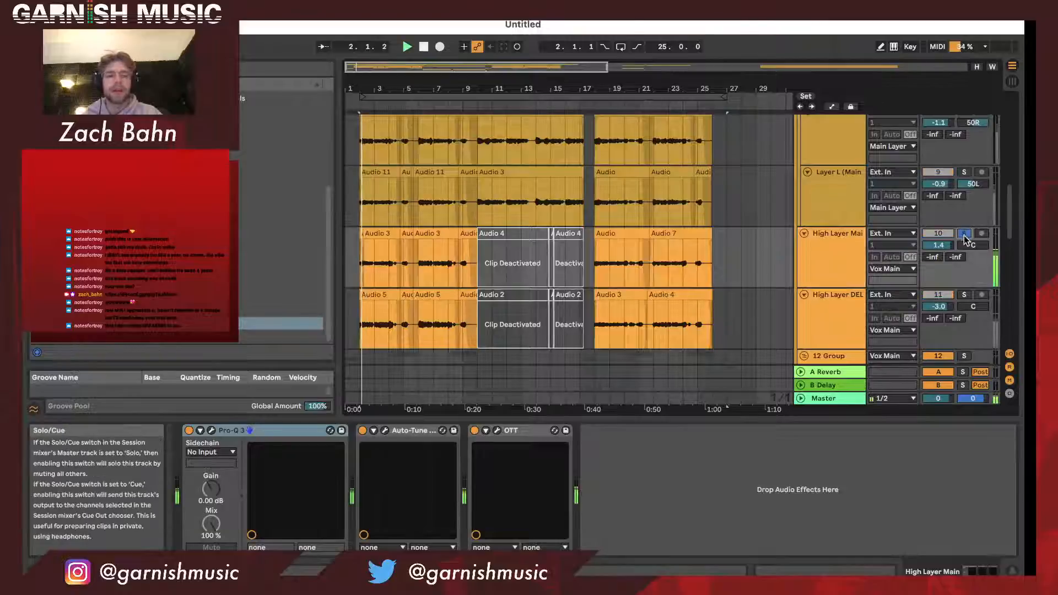
pyautogui.click(964, 295)
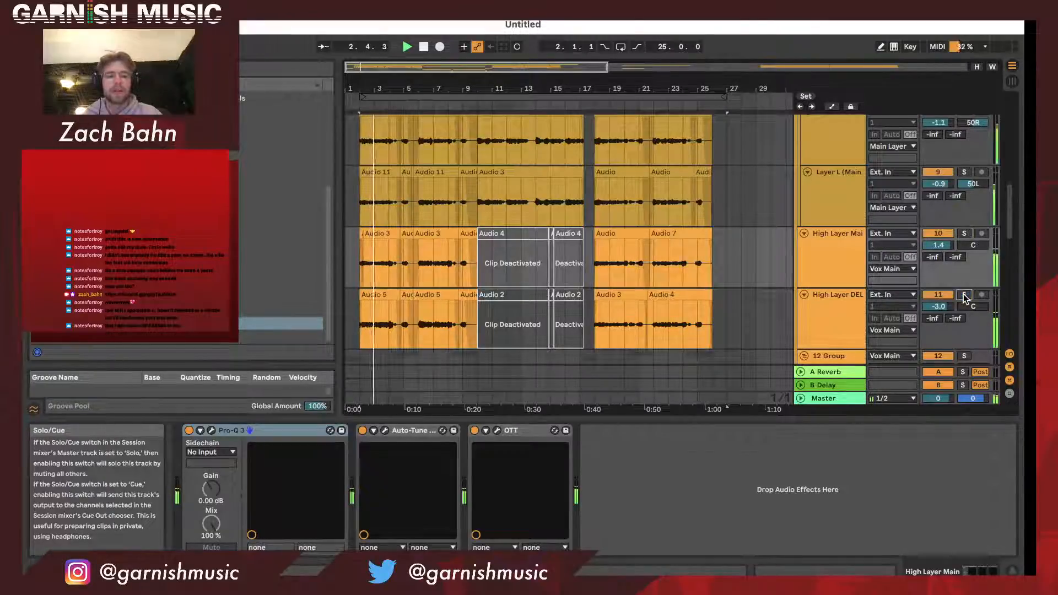
pyautogui.click(964, 296)
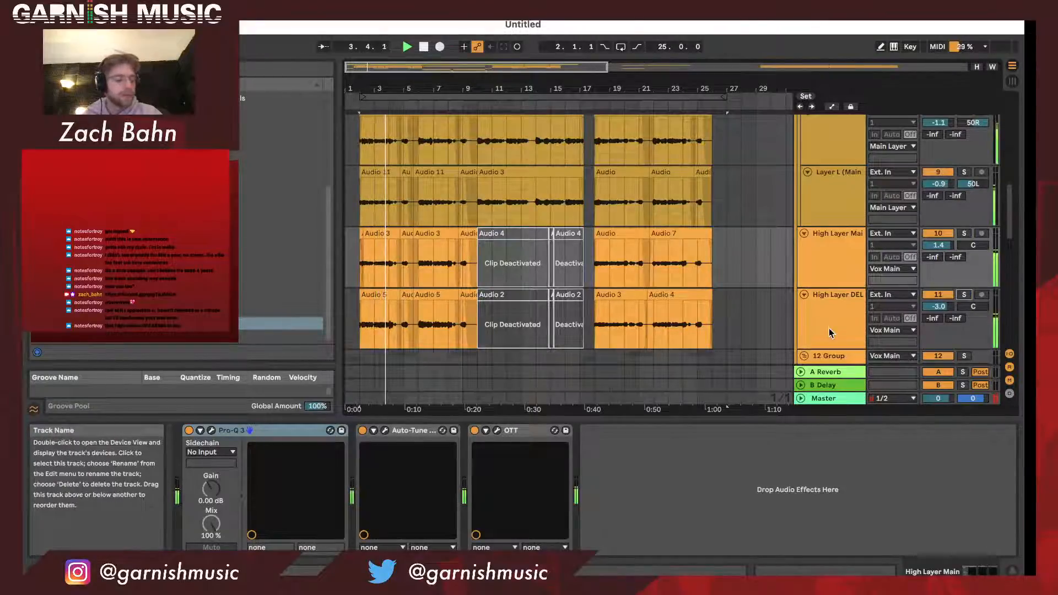
# - Review the effect chain of the 12 Group and the clips on its 13 Audio track while the vocals play
pyautogui.scroll(-3, 831, 332)
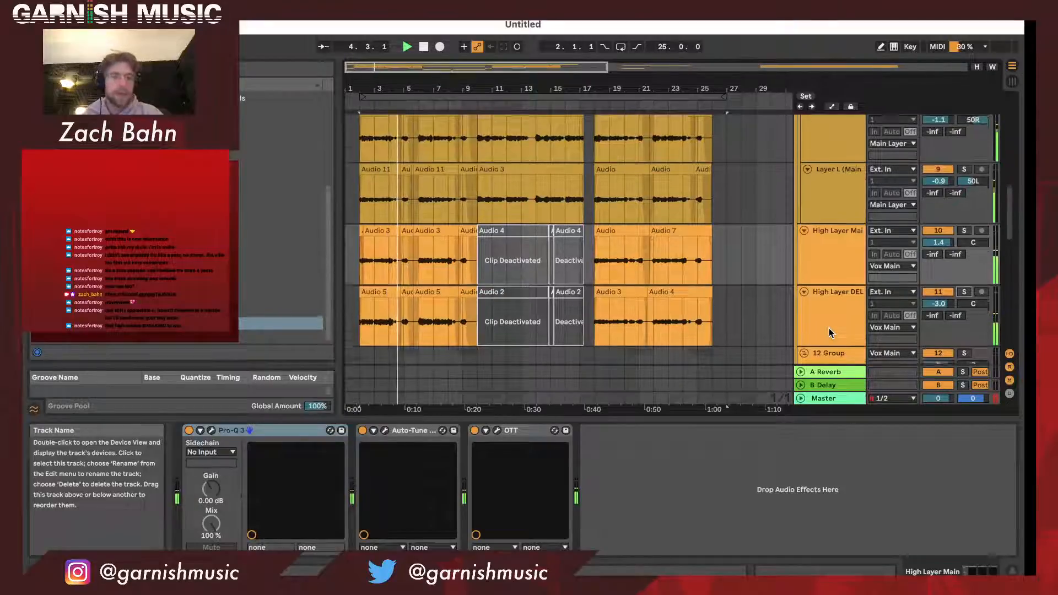
pyautogui.click(831, 321)
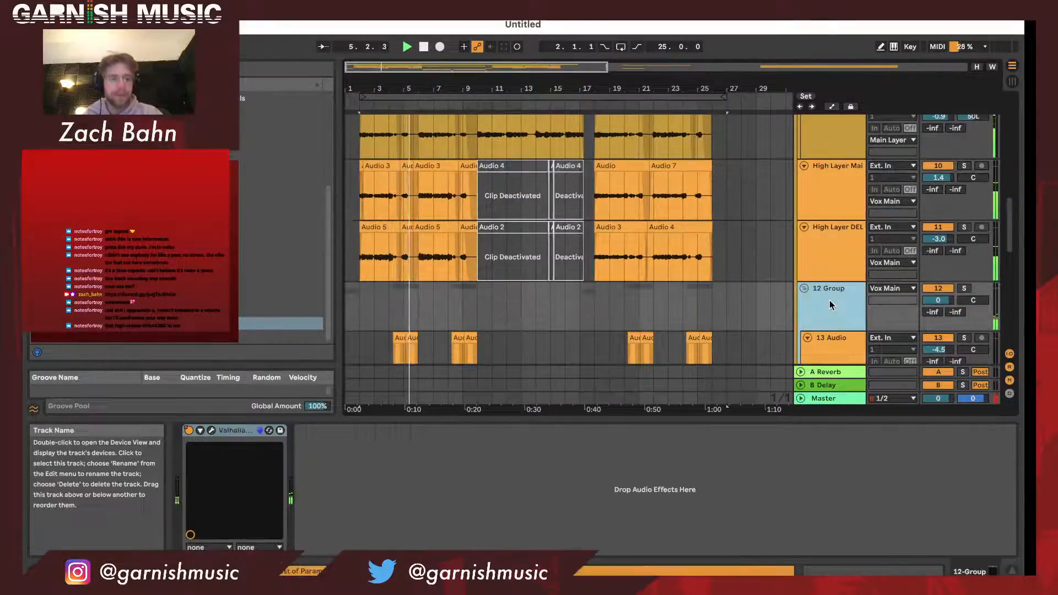
pyautogui.scroll(-2, 834, 287)
pyautogui.scroll(-1, 834, 280)
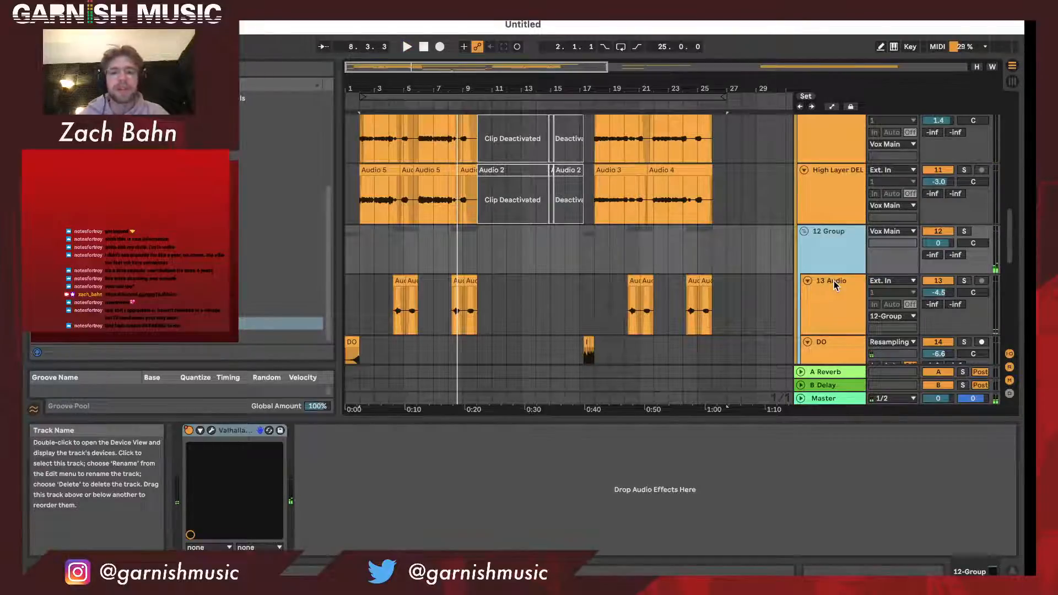
pyautogui.moveTo(554, 88); pyautogui.dragTo(554, 81)
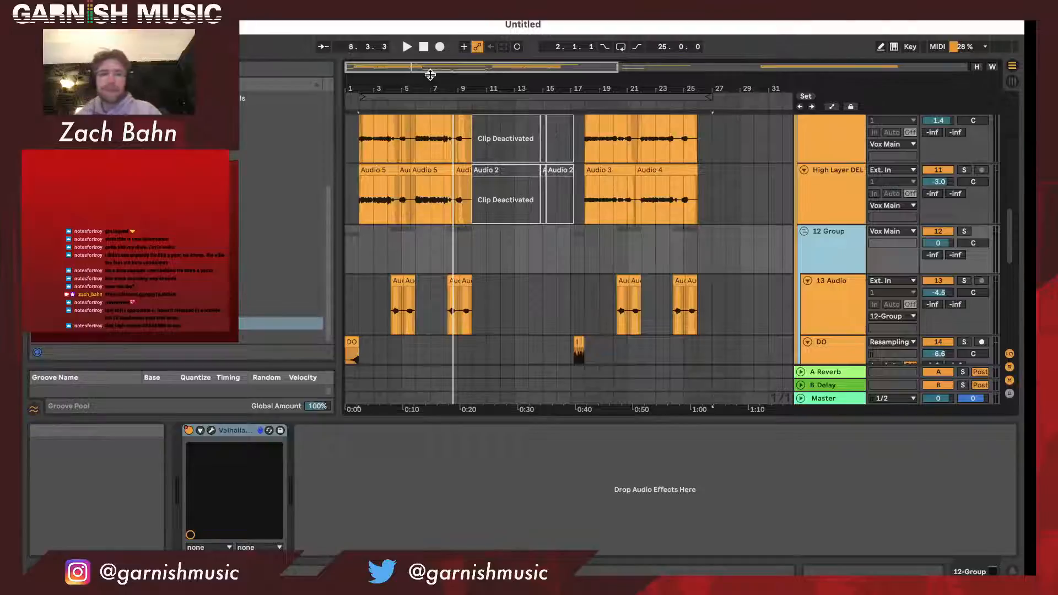
# - Extend the loop start to bar 1, audition the DO track soloed from there, and clear the solo
pyautogui.scroll(-3, 443, 263)
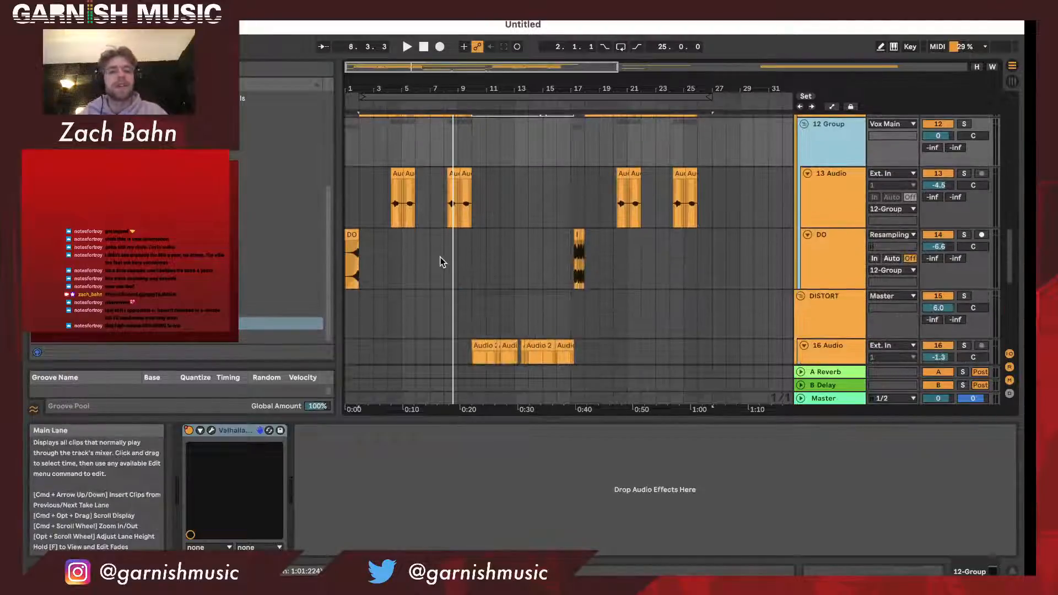
pyautogui.click(826, 278)
pyautogui.press('space')
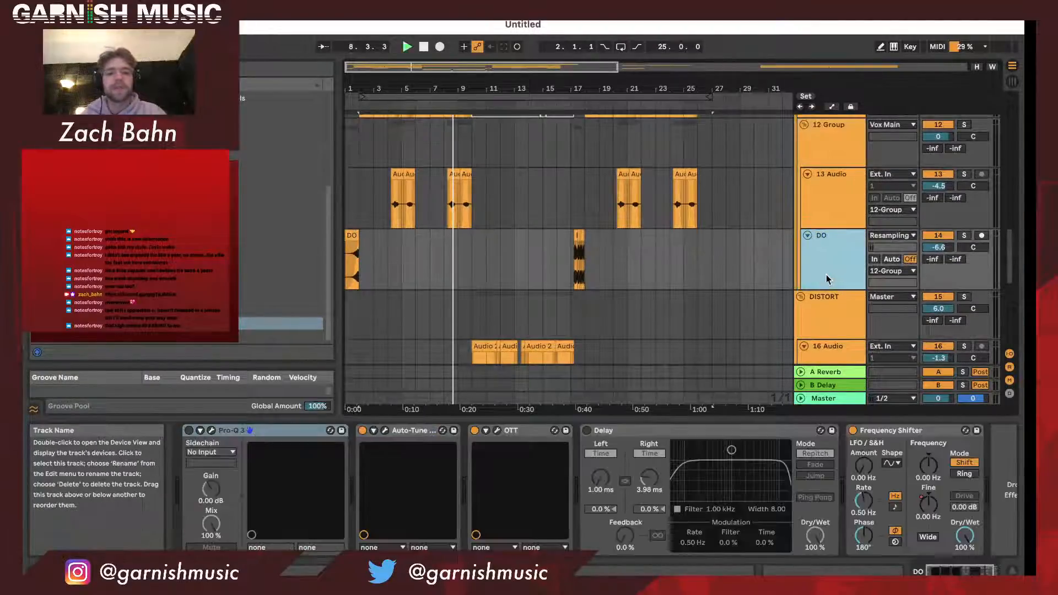
pyautogui.press('space')
pyautogui.moveTo(359, 97); pyautogui.dragTo(346, 97)
pyautogui.press('space')
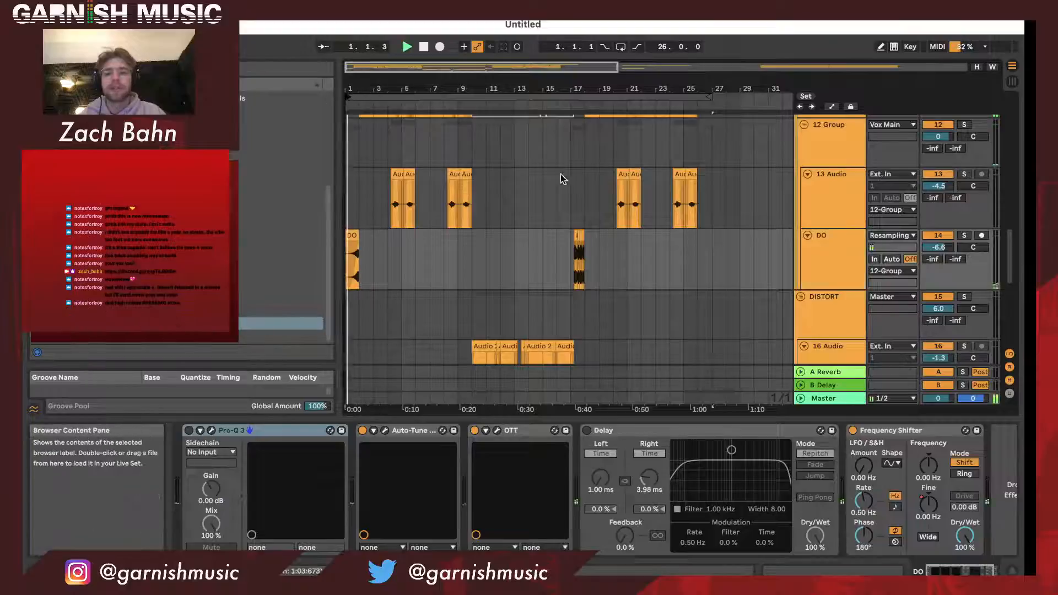
pyautogui.click(964, 236)
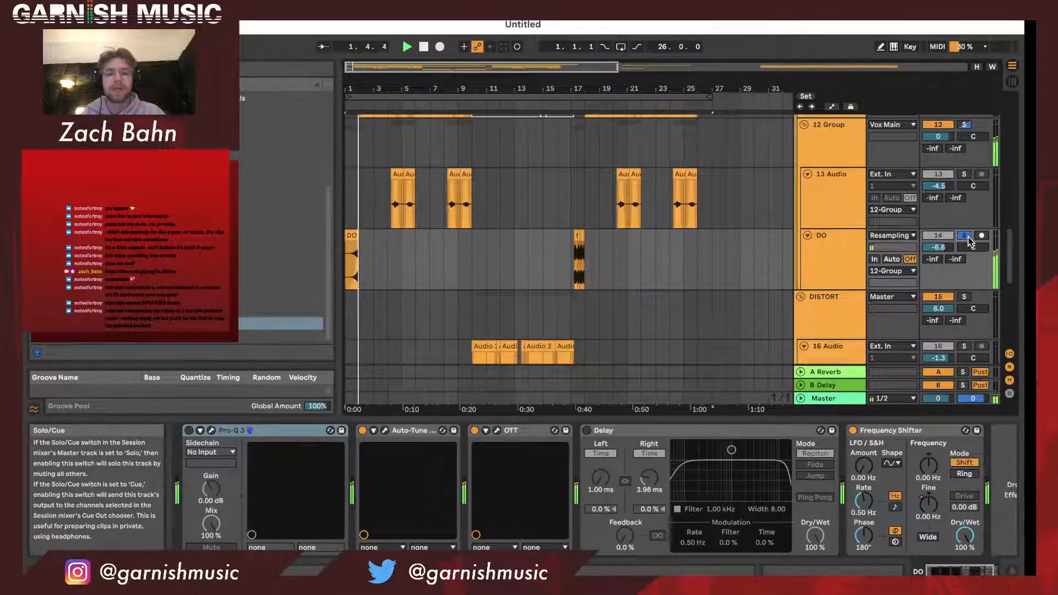
pyautogui.click(965, 237)
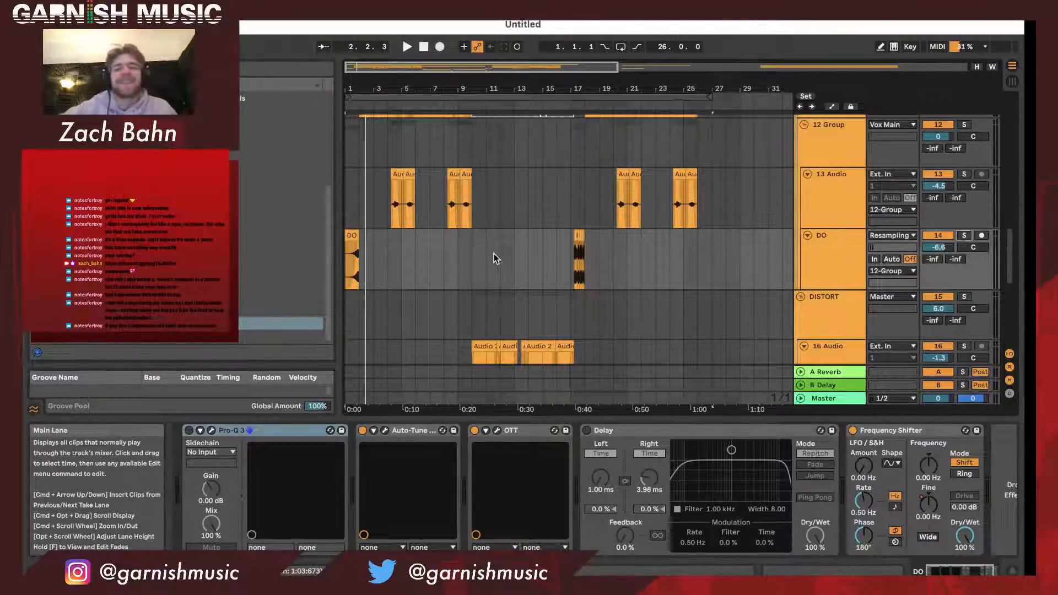
pyautogui.moveTo(390, 91); pyautogui.dragTo(393, 116)
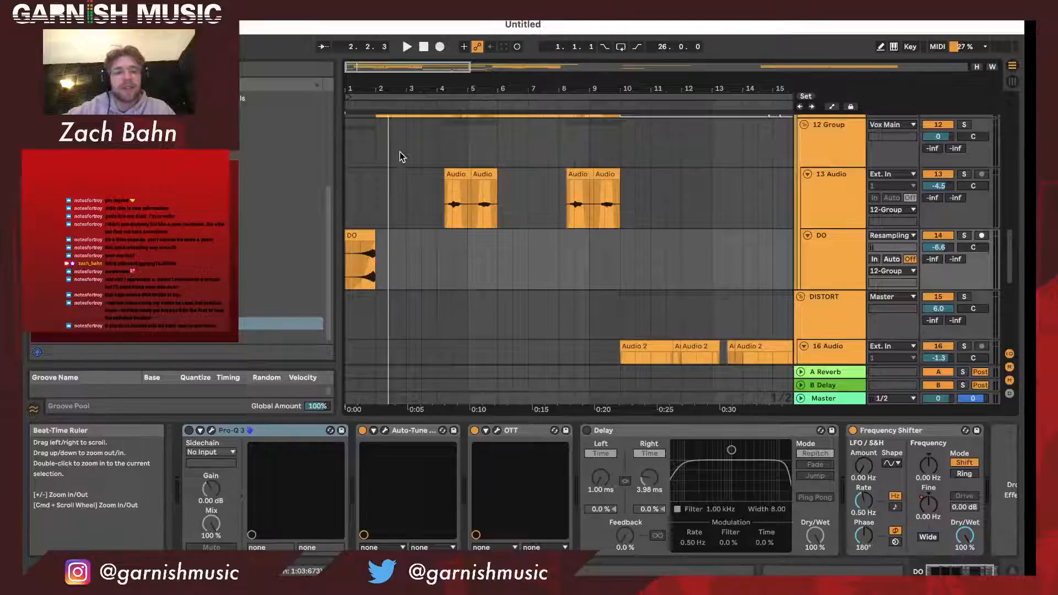
pyautogui.scroll(2, 495, 276)
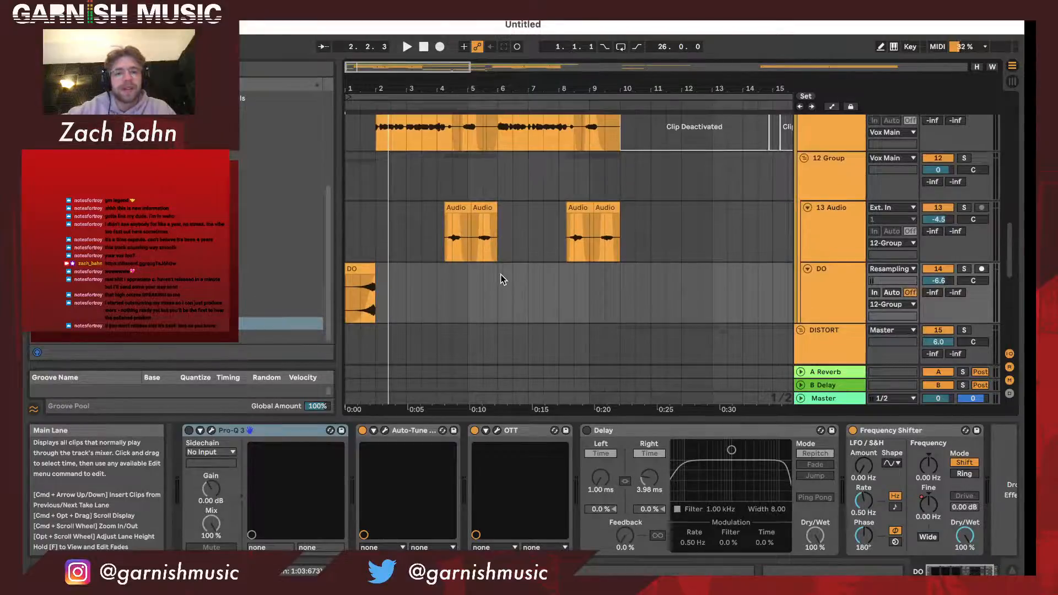
pyautogui.scroll(1, 481, 188)
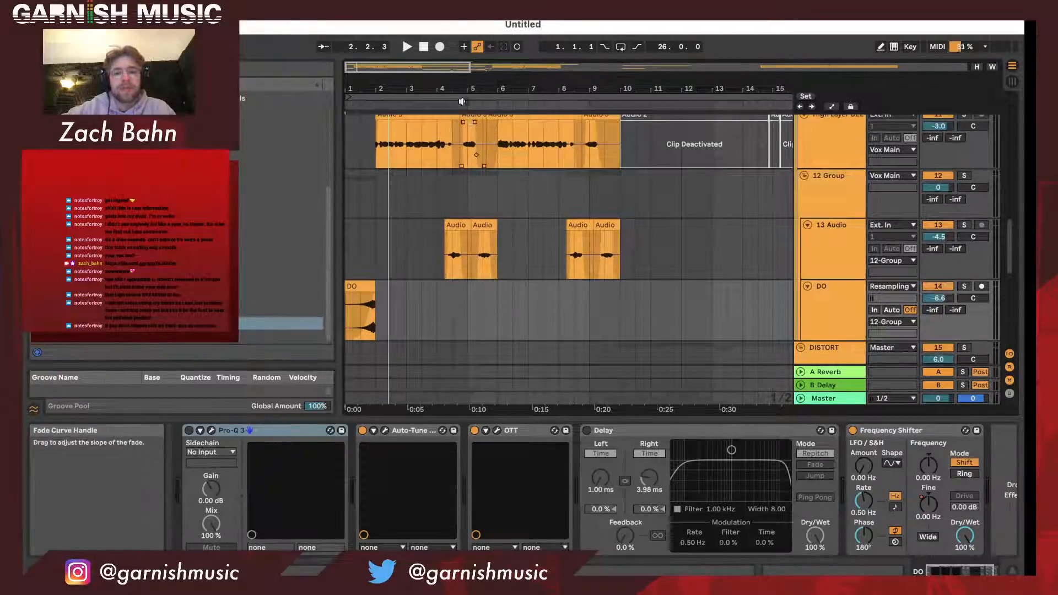
pyautogui.moveTo(462, 102); pyautogui.dragTo(457, 89)
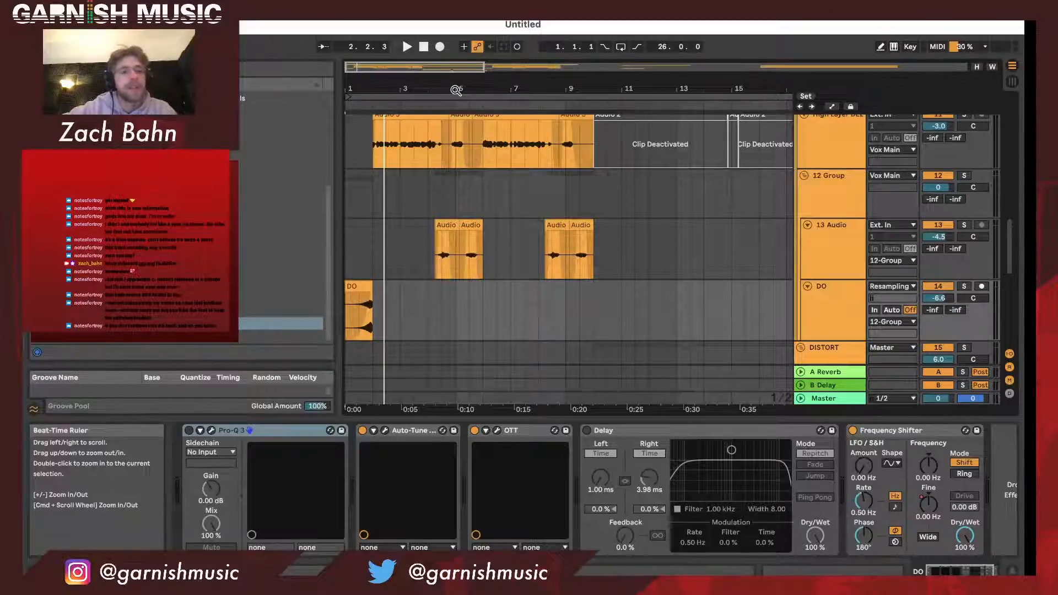
pyautogui.moveTo(456, 90); pyautogui.dragTo(457, 77)
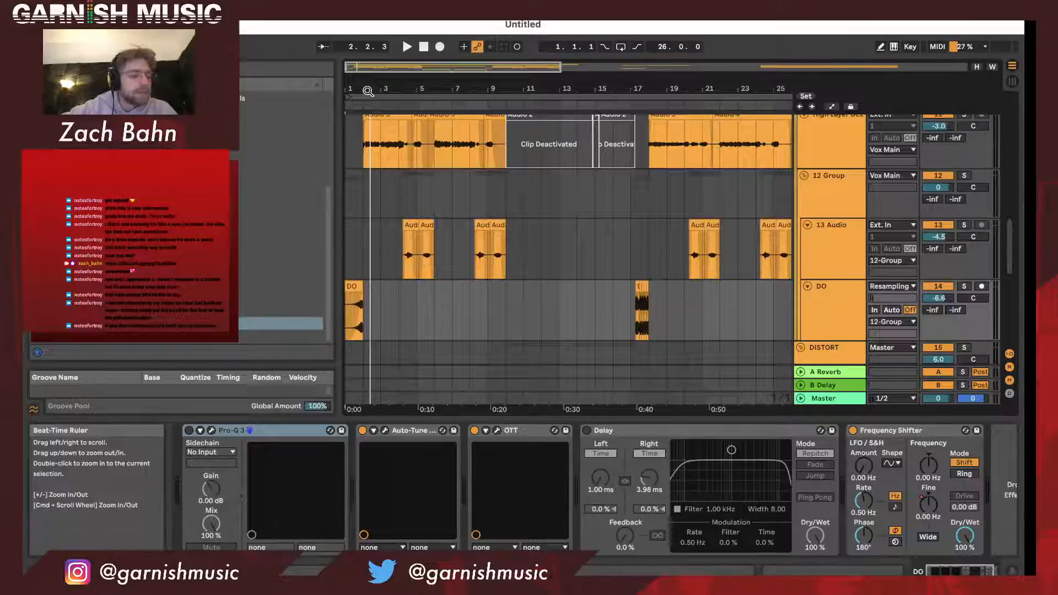
pyautogui.moveTo(368, 92); pyautogui.dragTo(368, 75)
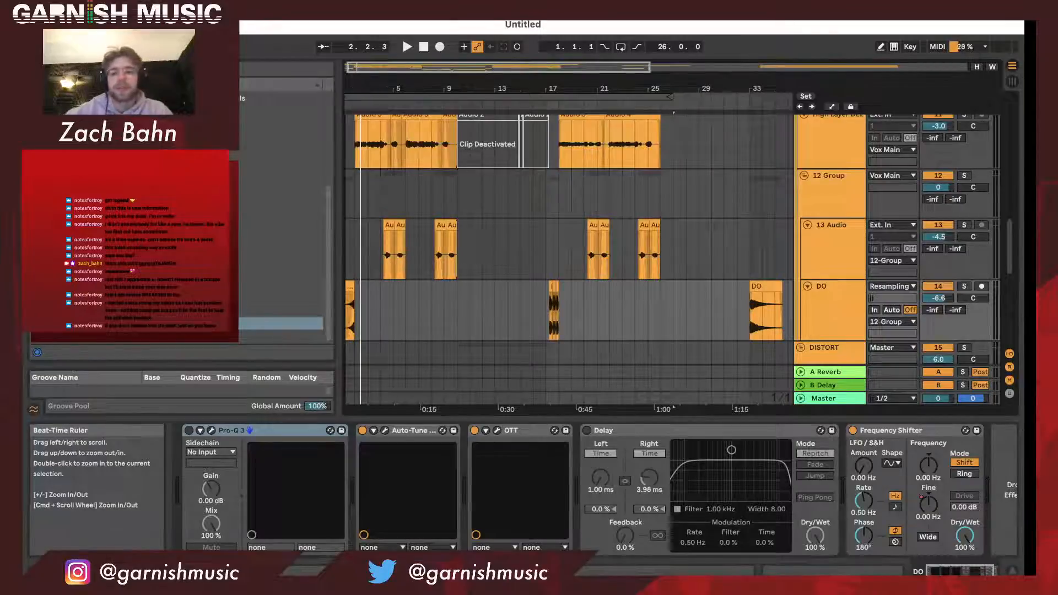
pyautogui.moveTo(361, 93); pyautogui.dragTo(370, 115)
pyautogui.hscroll(-2, 406, 281)
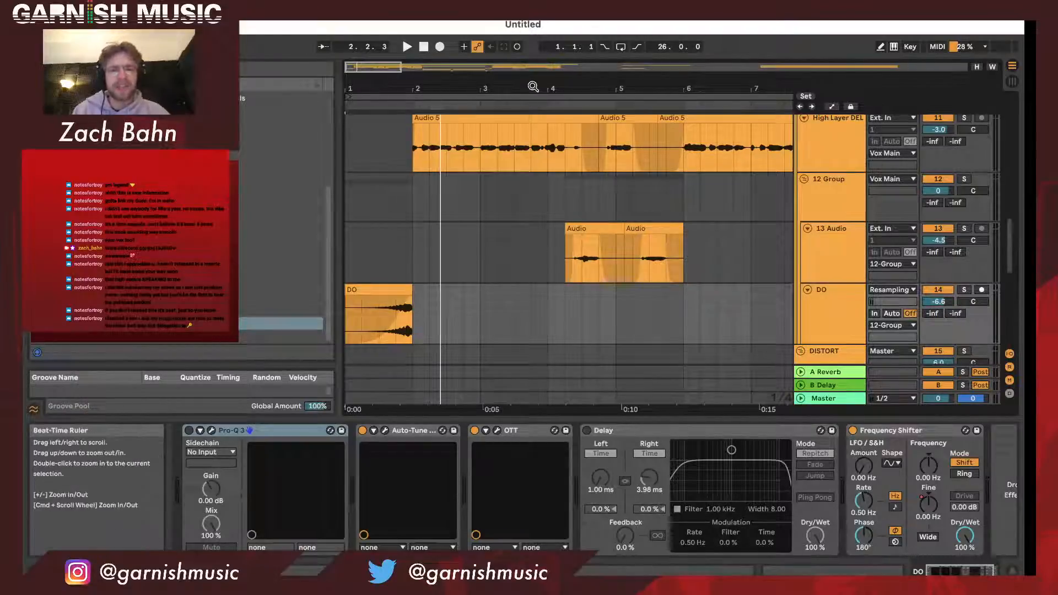
pyautogui.moveTo(531, 88); pyautogui.dragTo(521, 91)
pyautogui.click(841, 399)
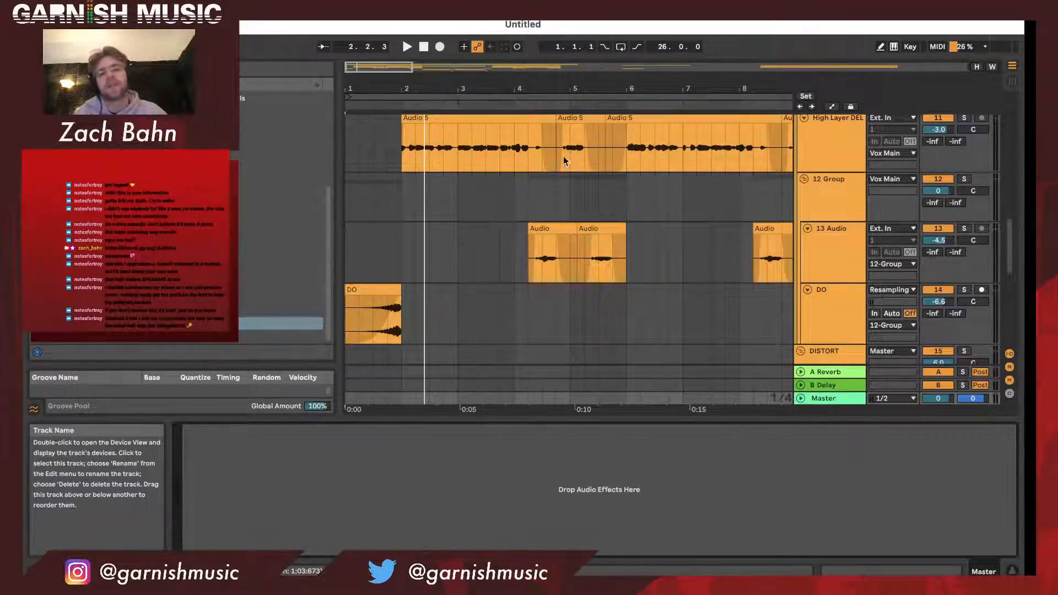
pyautogui.moveTo(536, 88); pyautogui.dragTo(435, 65)
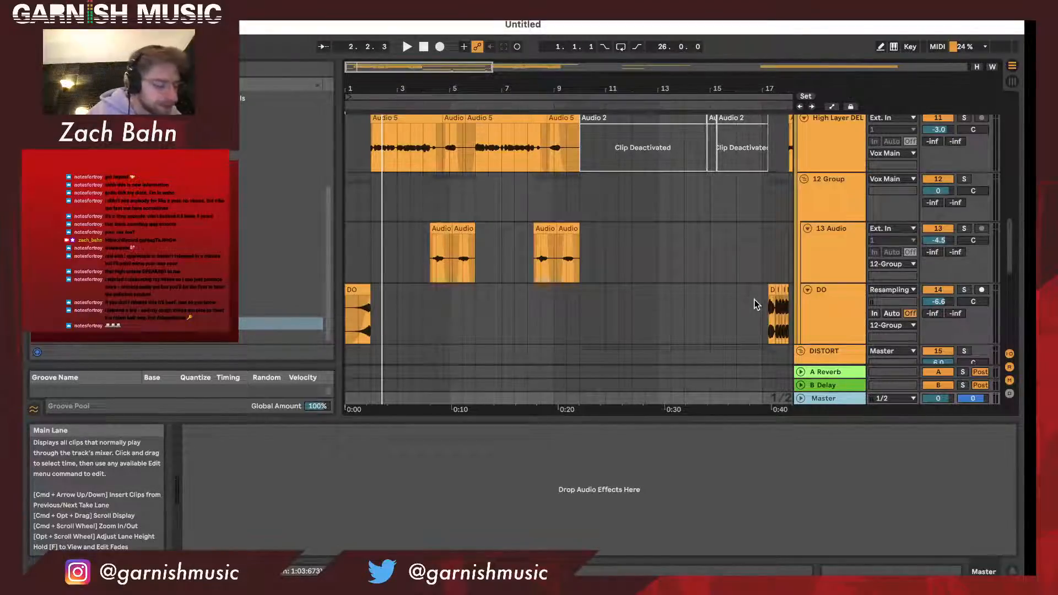
# - Play the arrangement from the DO clip at bar 1, audition the 12 Group soloed, and clear the solo
pyautogui.click(828, 267)
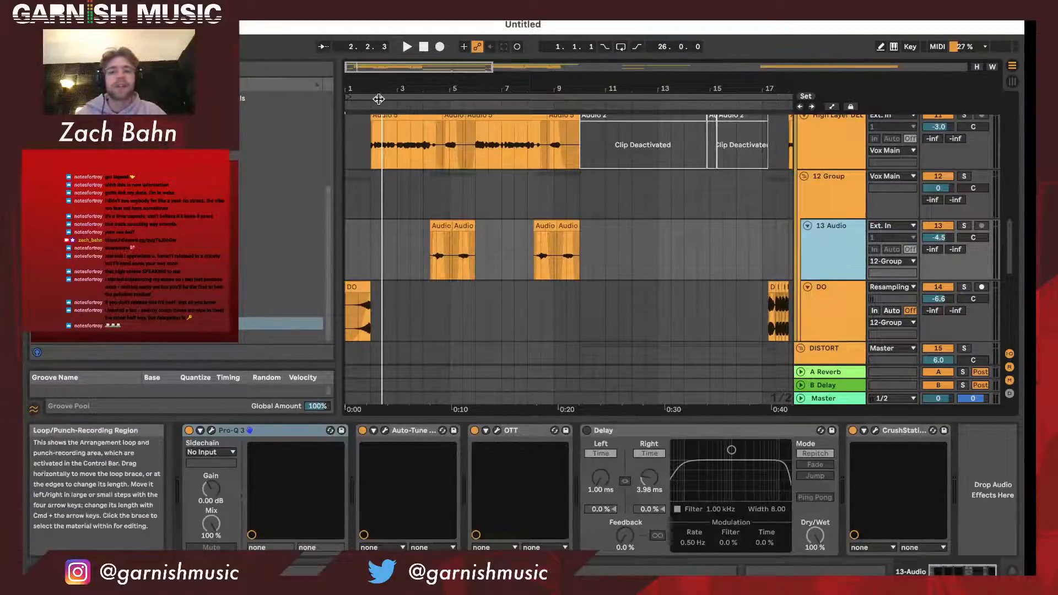
pyautogui.click(378, 98)
pyautogui.click(362, 287)
pyautogui.press('space')
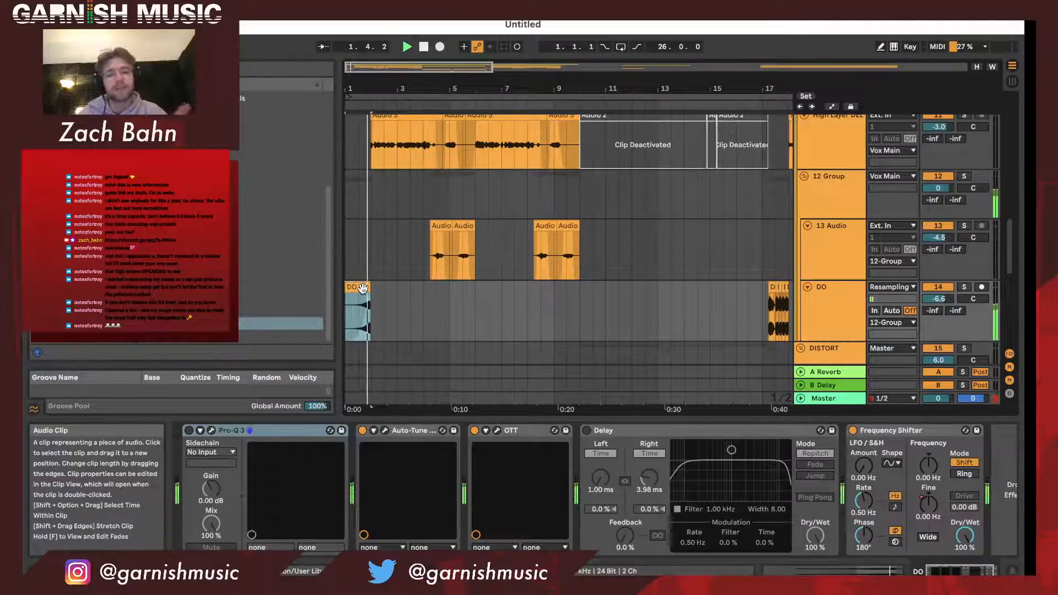
pyautogui.scroll(2, 456, 226)
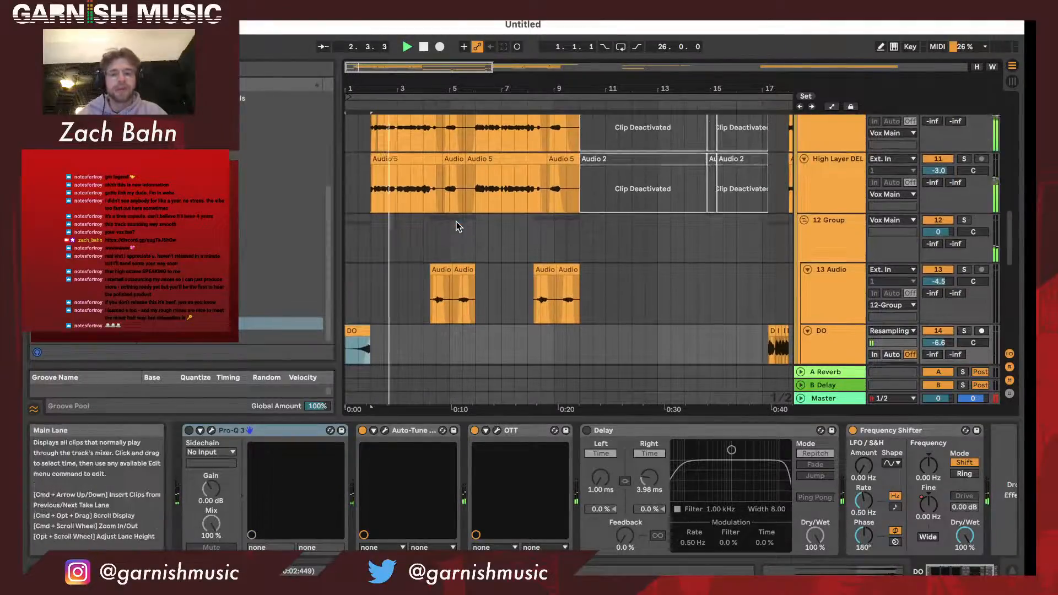
pyautogui.click(965, 221)
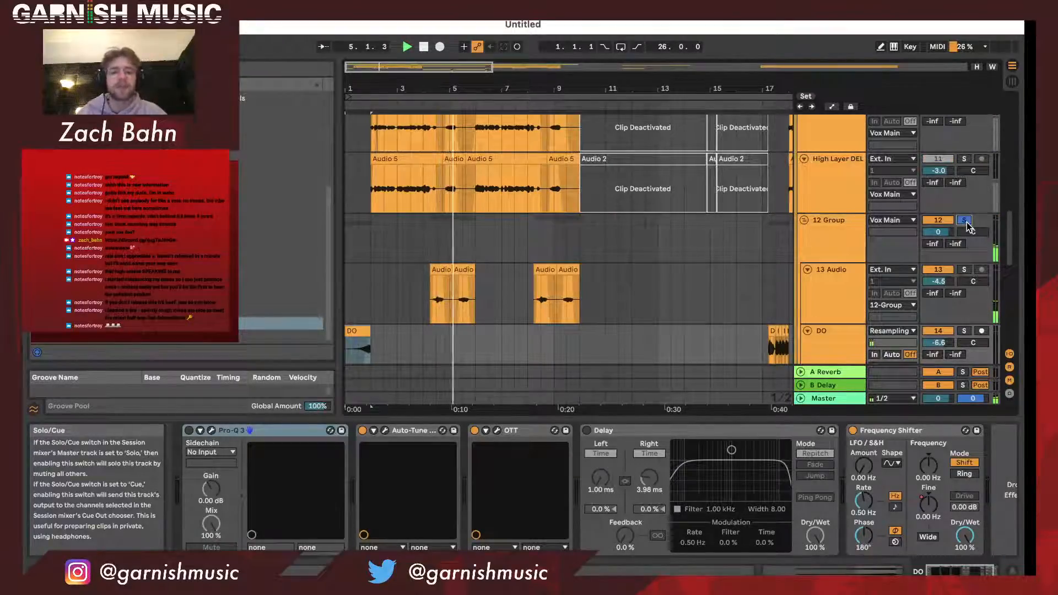
pyautogui.click(964, 221)
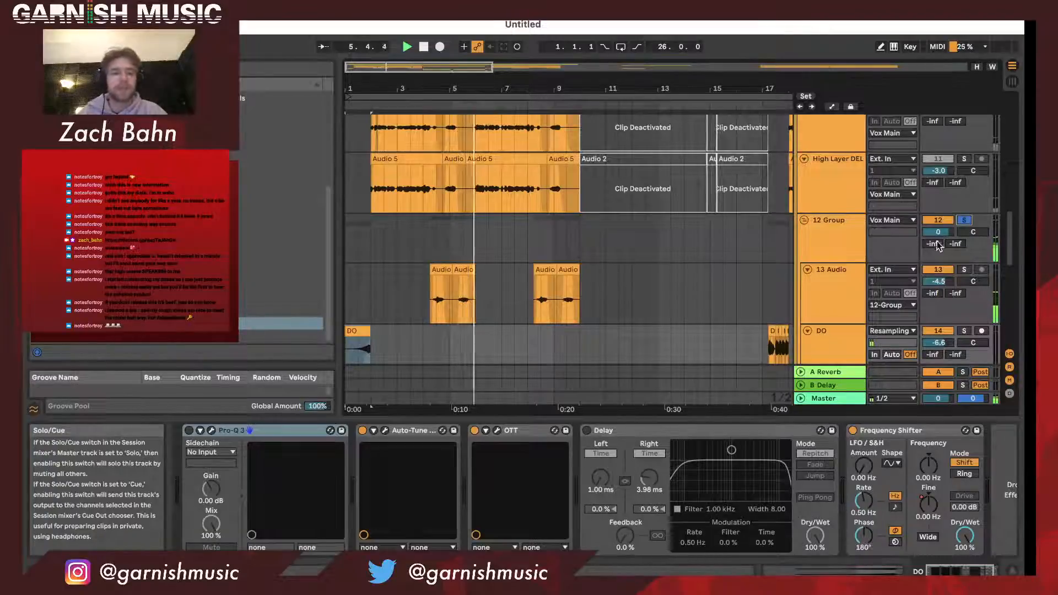
pyautogui.click(842, 301)
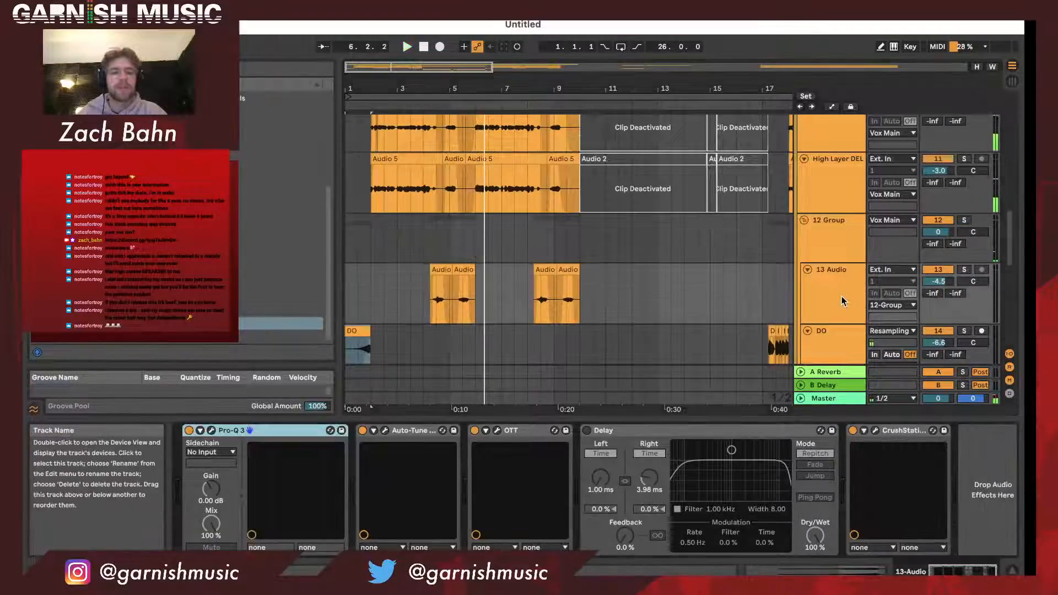
pyautogui.scroll(-2, 841, 301)
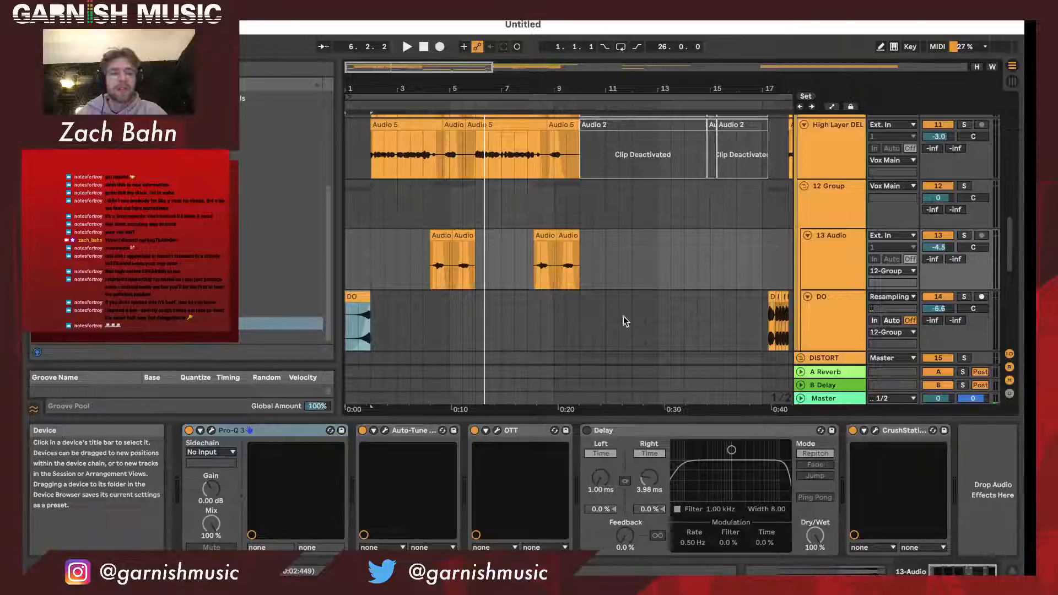
# - Rename the 12 Group track as Ad Lib
pyautogui.click(836, 214)
pyautogui.press('super+r')
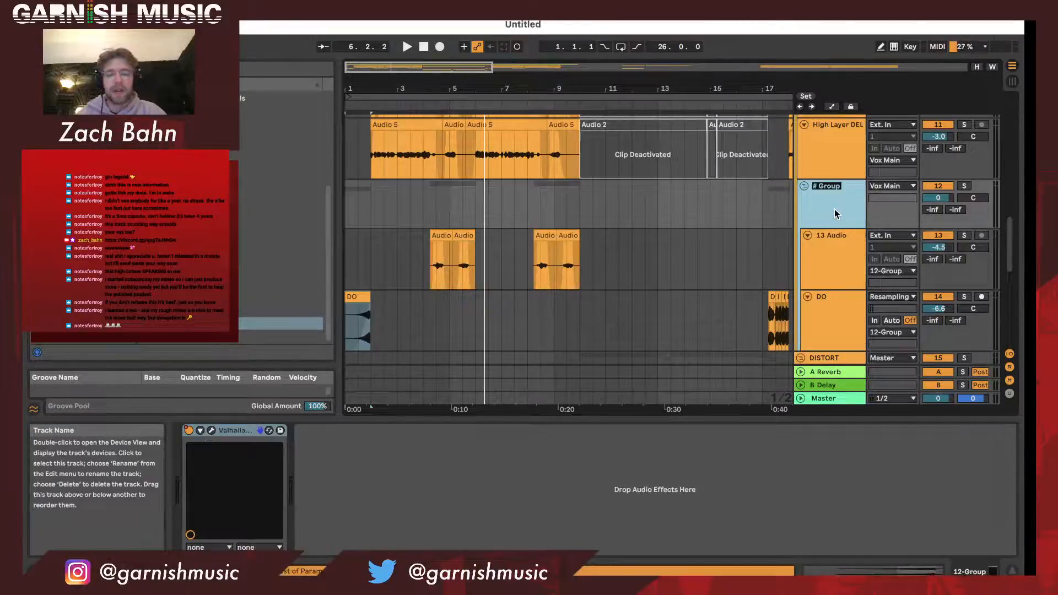
pyautogui.write('Ad Lib')
pyautogui.press('Return')
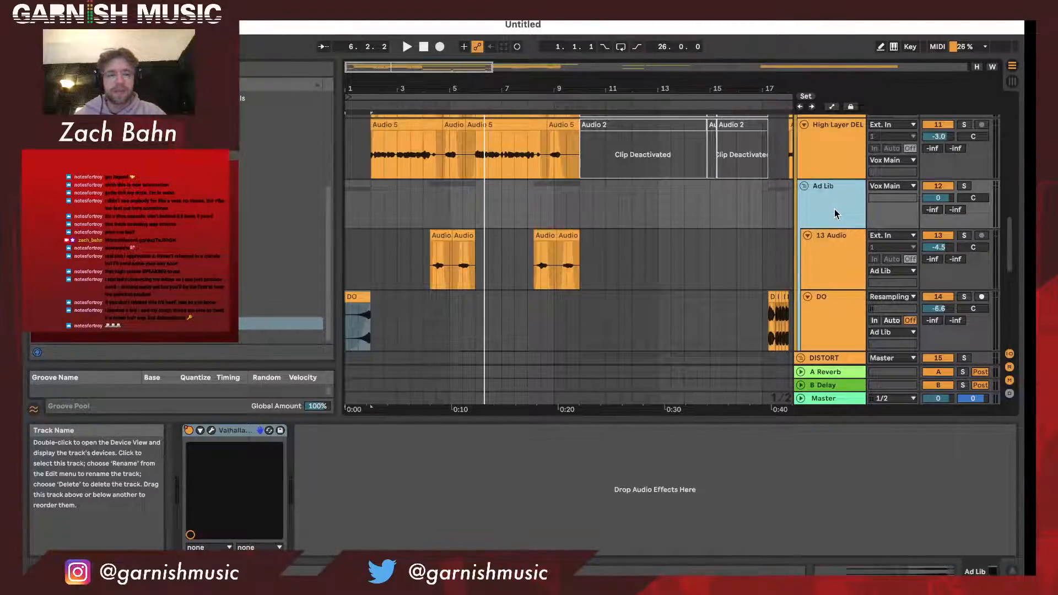
# - Audition the 13 Audio track soloed from its first clips near bar 4, and look over the DISTORT group's tracks
pyautogui.click(832, 264)
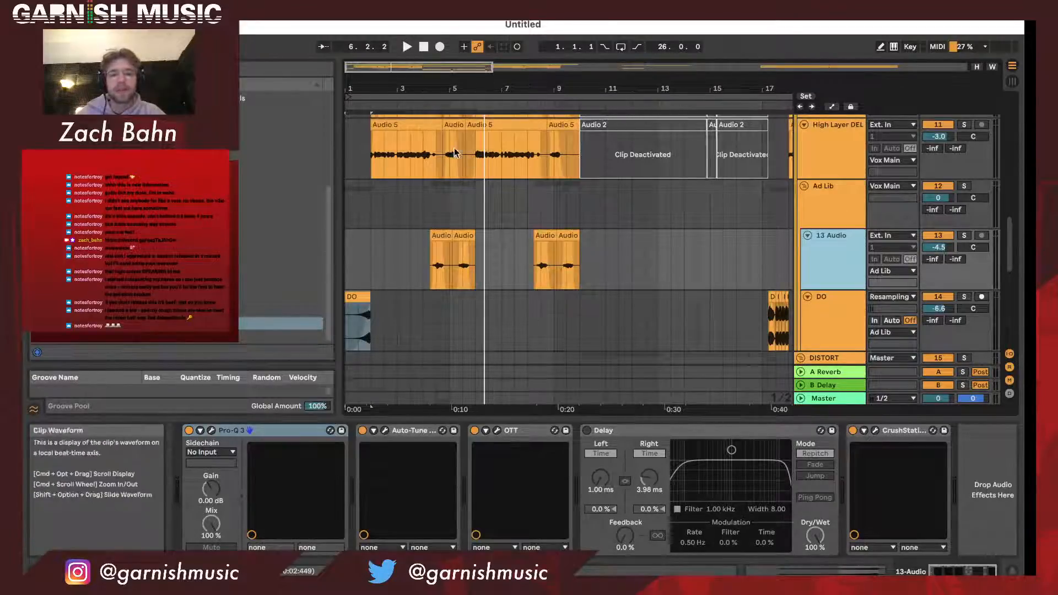
pyautogui.click(428, 108)
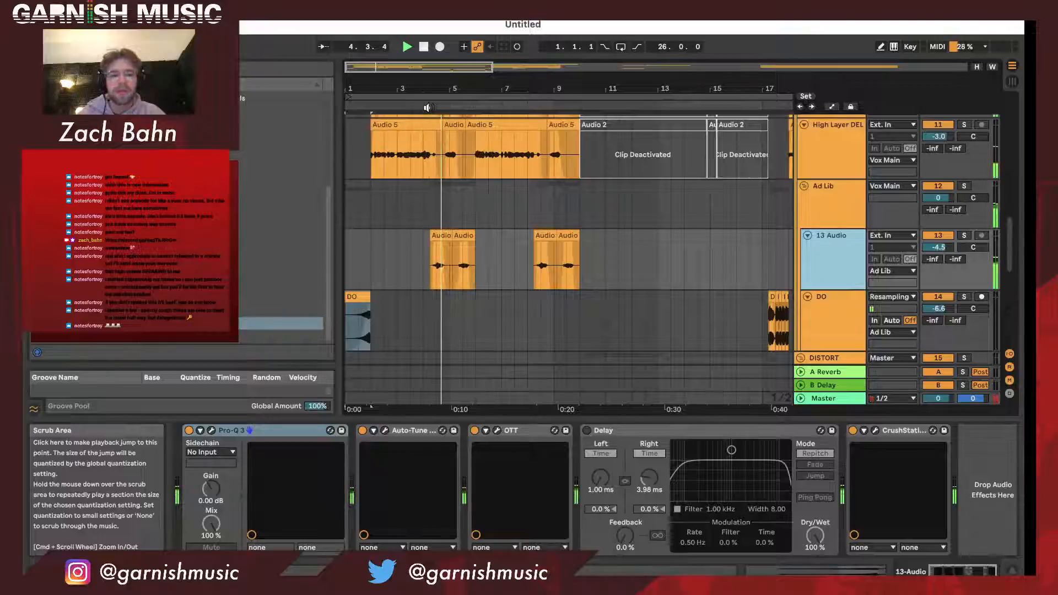
pyautogui.click(964, 236)
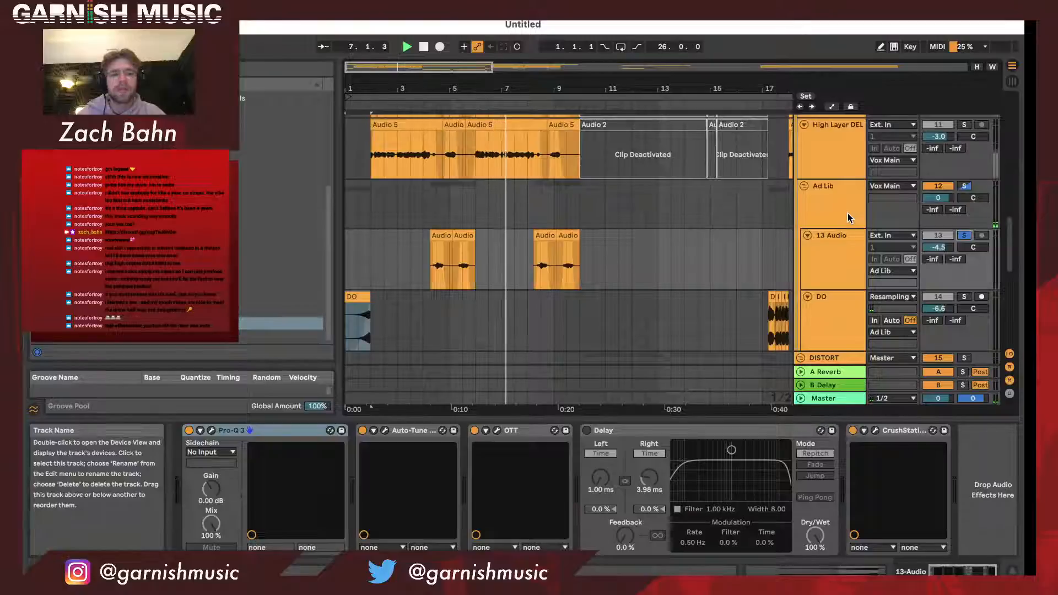
pyautogui.scroll(-5, 855, 261)
pyautogui.scroll(-1, 856, 263)
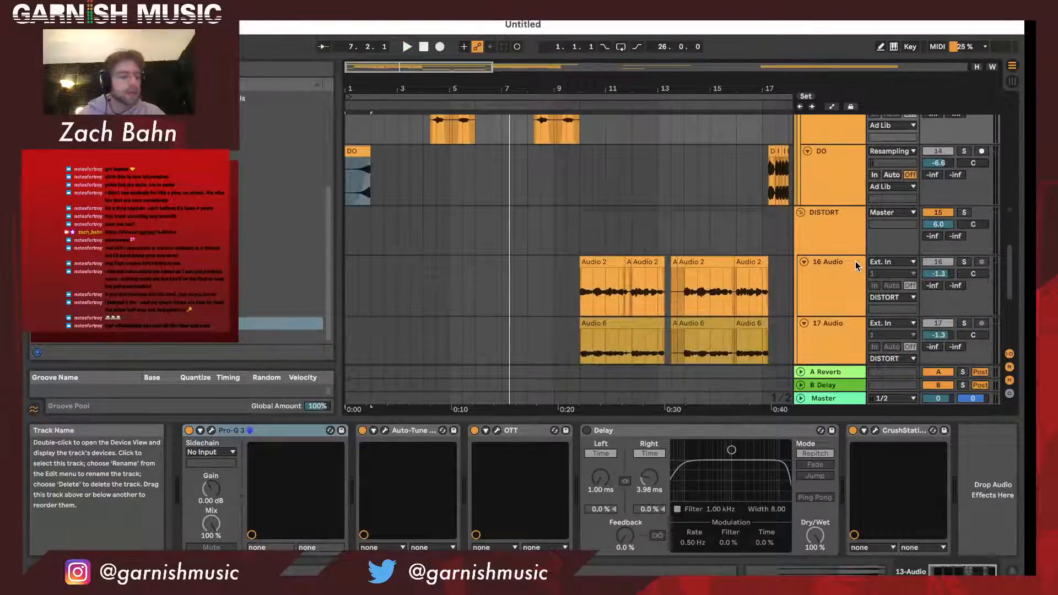
pyautogui.scroll(4, 856, 264)
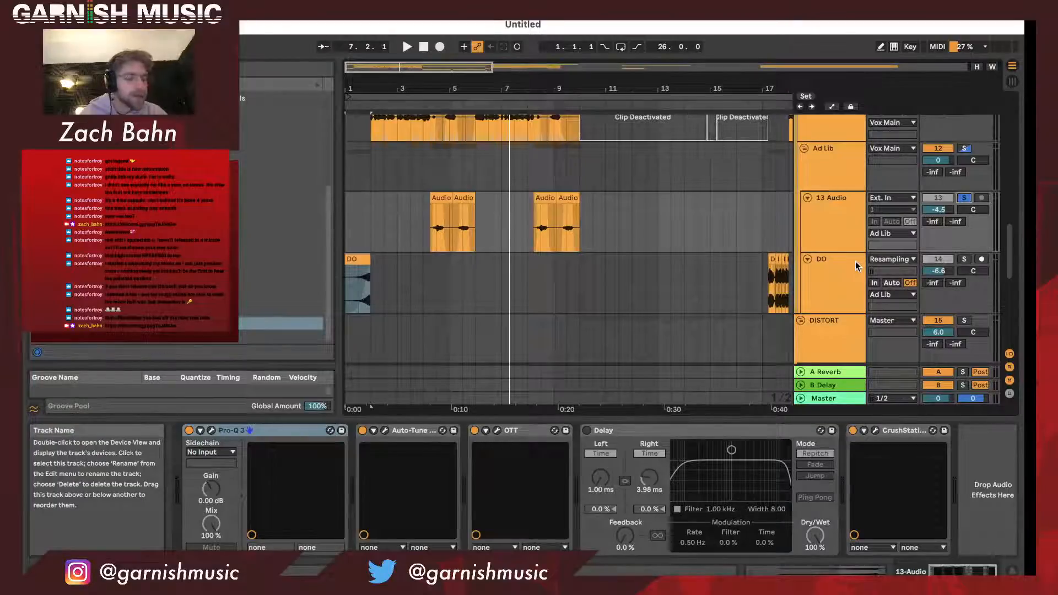
# - Review the effect chain of the DO track in the Ad Lib group
pyautogui.click(856, 263)
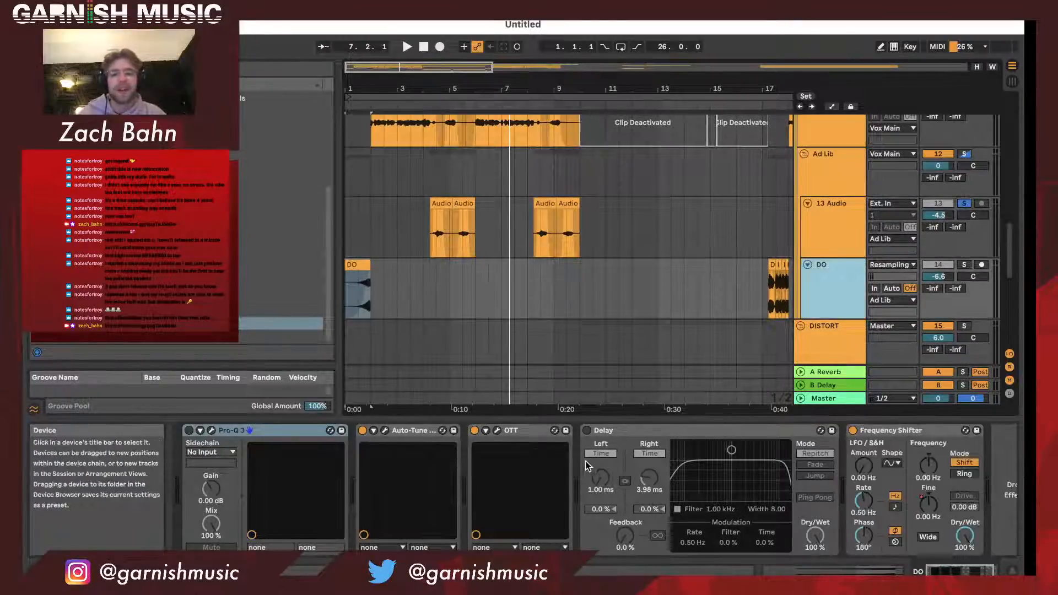
pyautogui.hscroll(2, 586, 467)
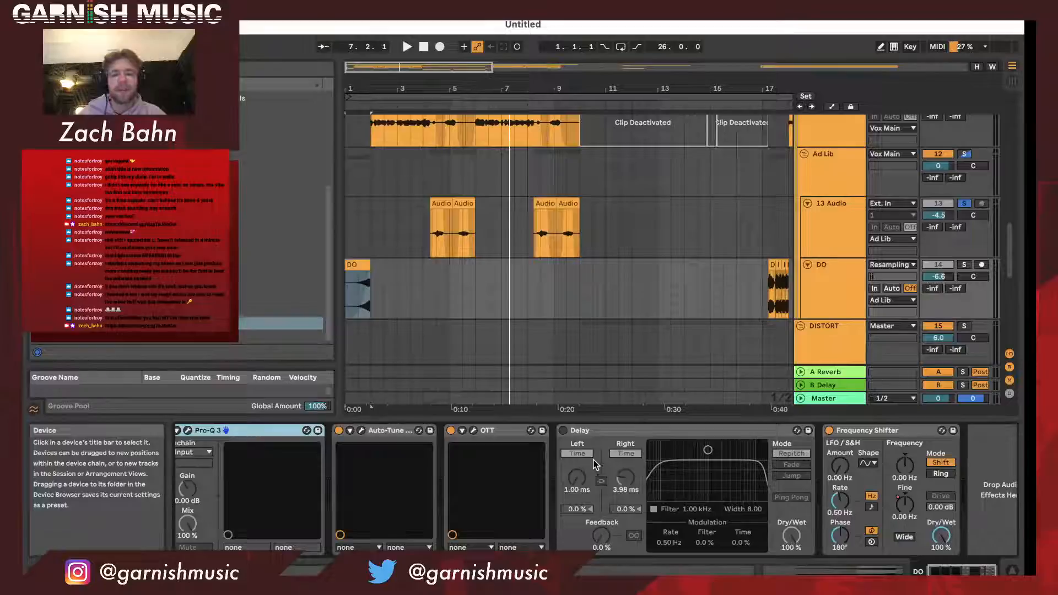
pyautogui.hscroll(-2, 595, 465)
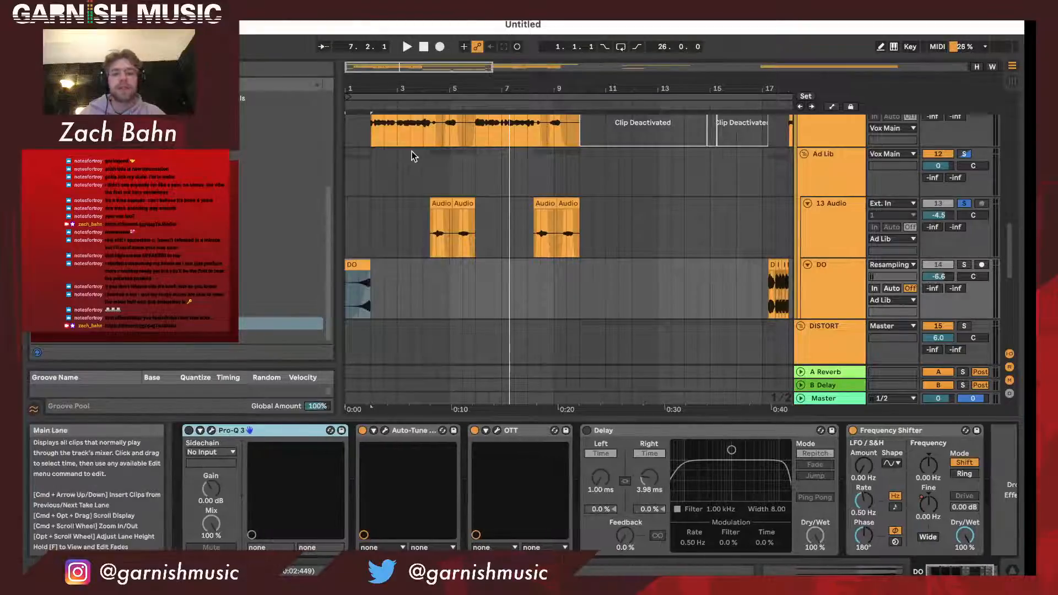
# - Play from bar 1 and switch the solo from 13 Audio to DO to audition the DO track
pyautogui.moveTo(359, 81); pyautogui.dragTo(361, 110)
pyautogui.click(379, 106)
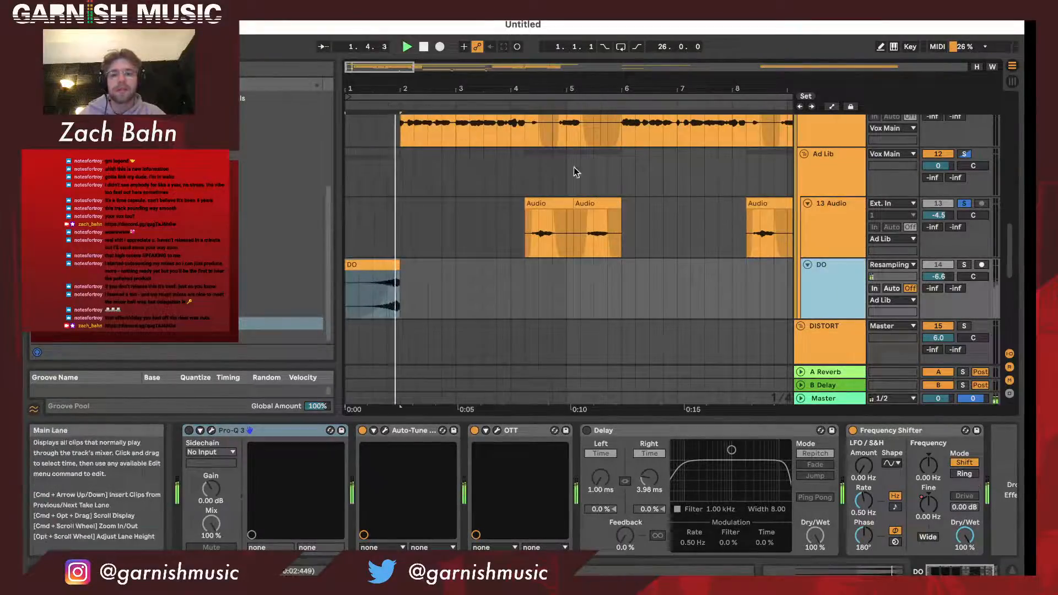
pyautogui.click(389, 95)
pyautogui.press('space')
pyautogui.press('space')
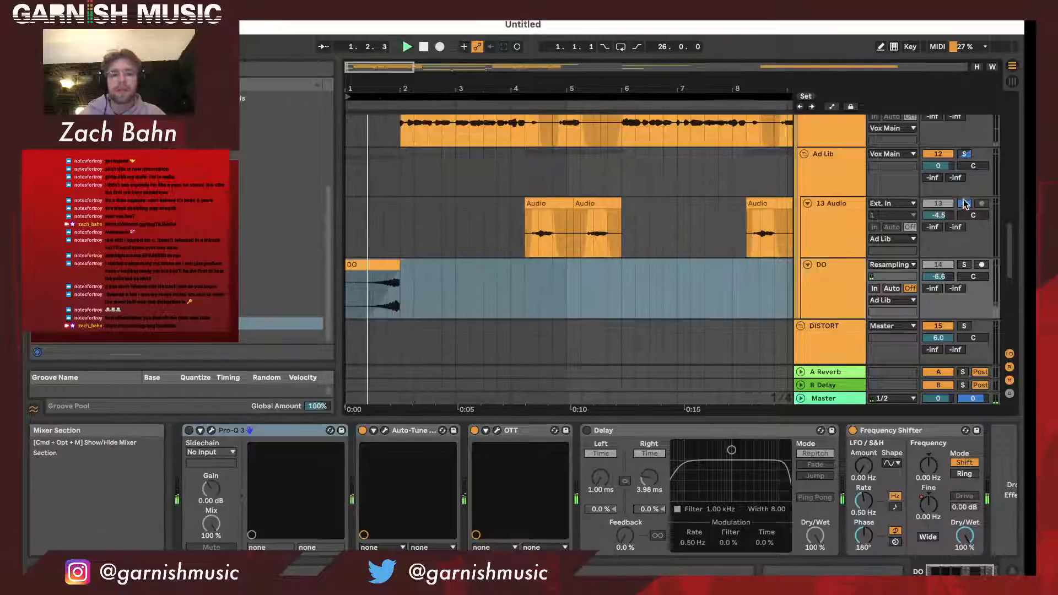
pyautogui.click(964, 204)
pyautogui.click(965, 266)
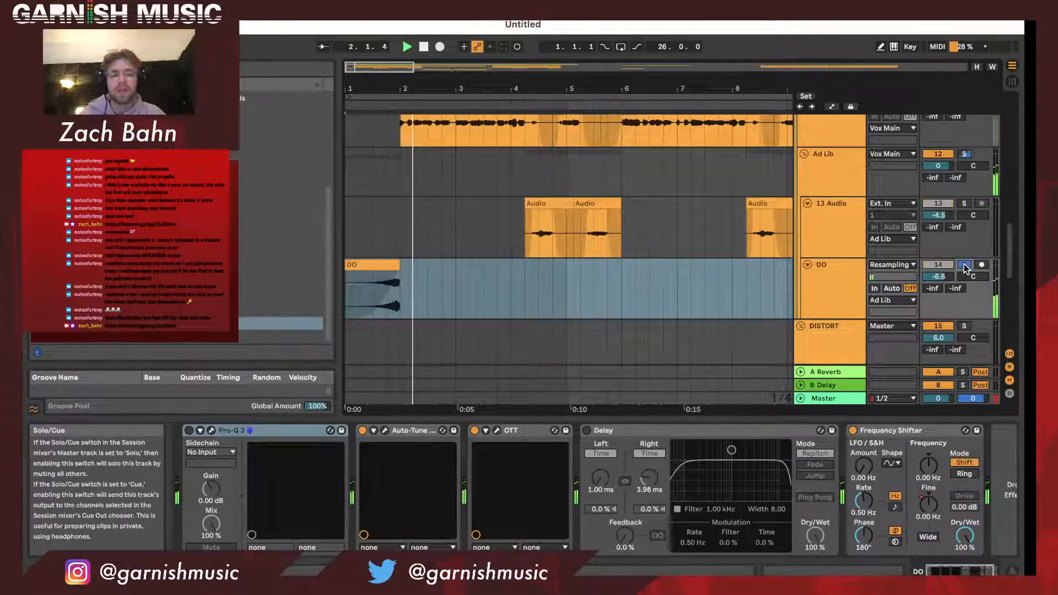
pyautogui.scroll(3, 852, 292)
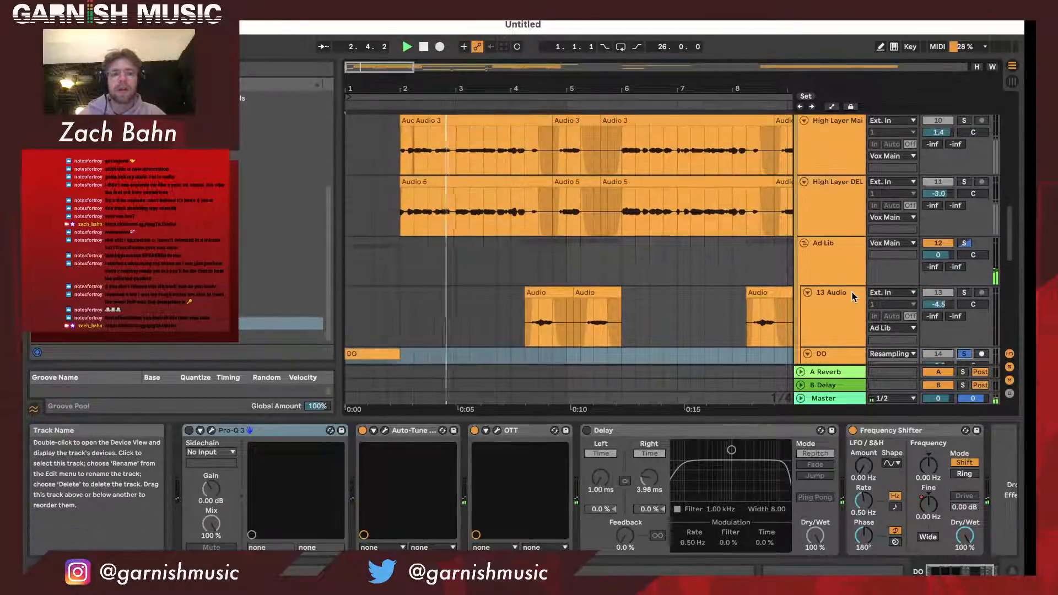
# - Inspect the ValhallaSupermassive settings on the Ad Lib group track
pyautogui.click(841, 259)
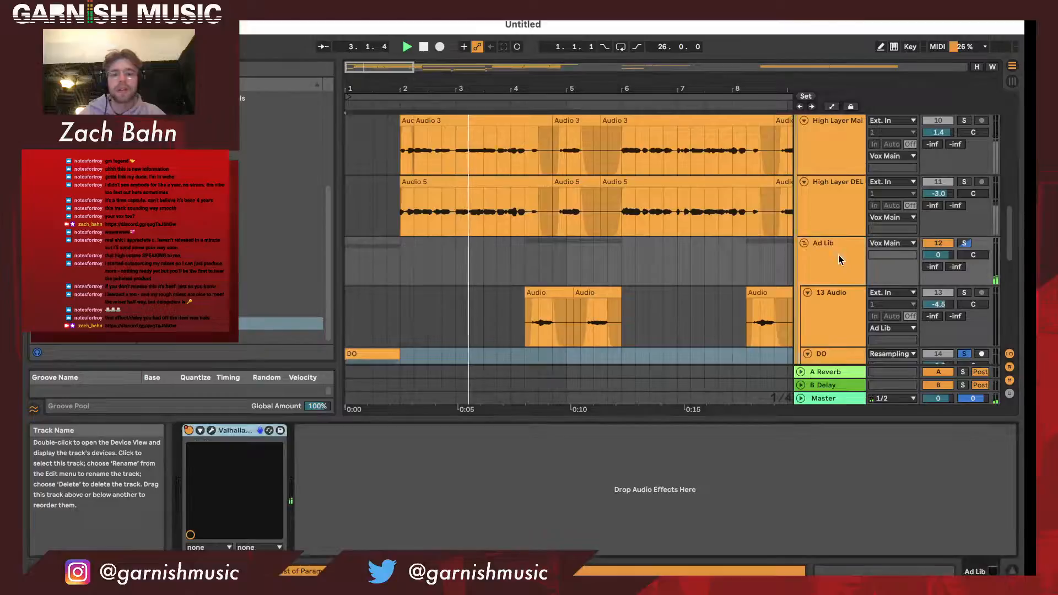
pyautogui.click(212, 431)
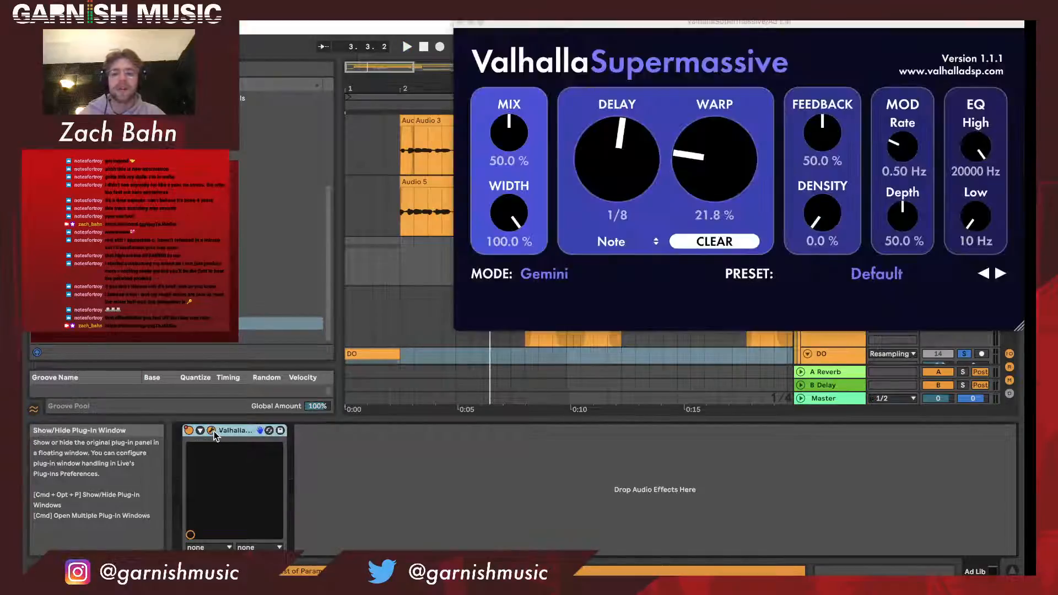
pyautogui.click(459, 22)
# - Turn off the DO track's solo and play the full arrangement from just before bar 4
pyautogui.scroll(-4, 481, 82)
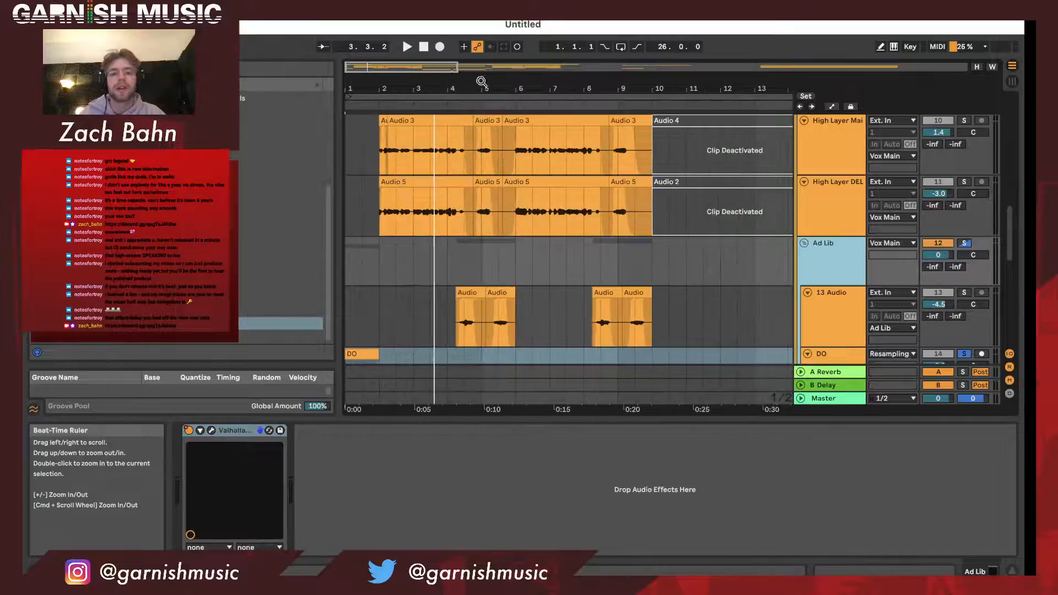
pyautogui.scroll(-3, 504, 216)
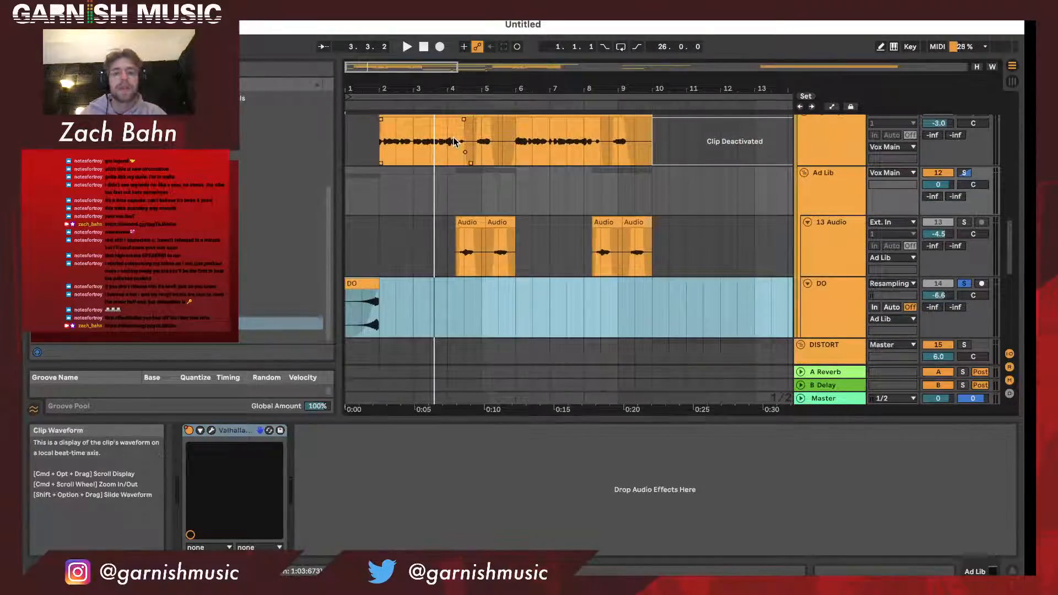
pyautogui.click(963, 283)
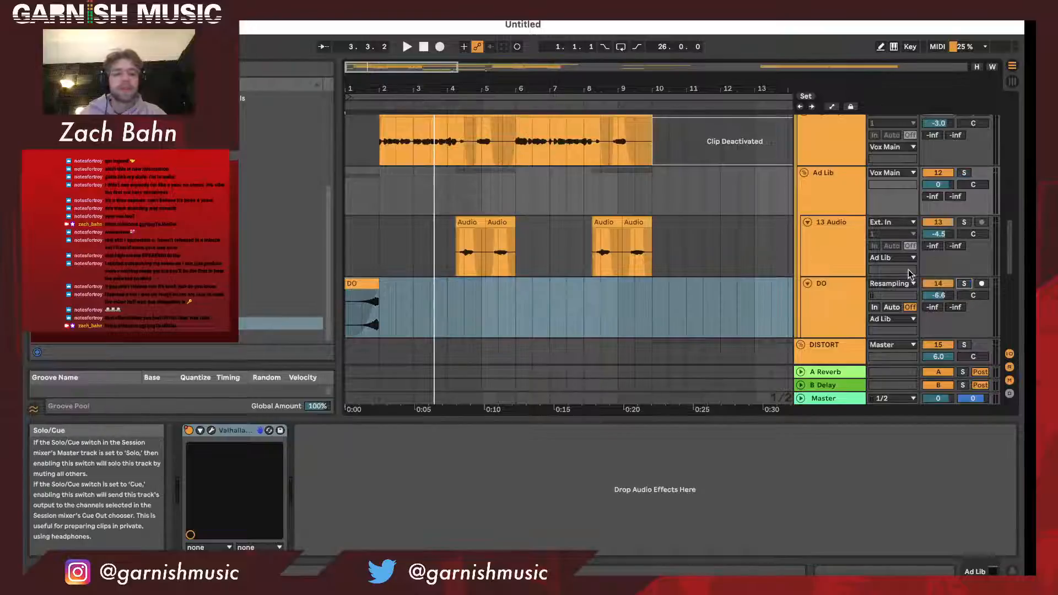
pyautogui.click(443, 106)
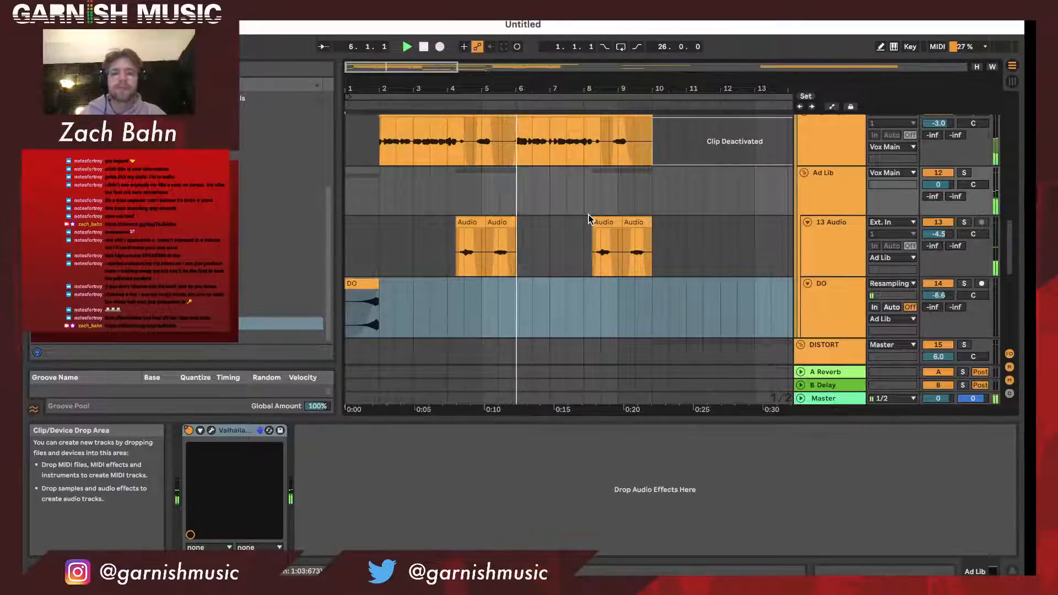
pyautogui.moveTo(584, 90); pyautogui.dragTo(543, 90)
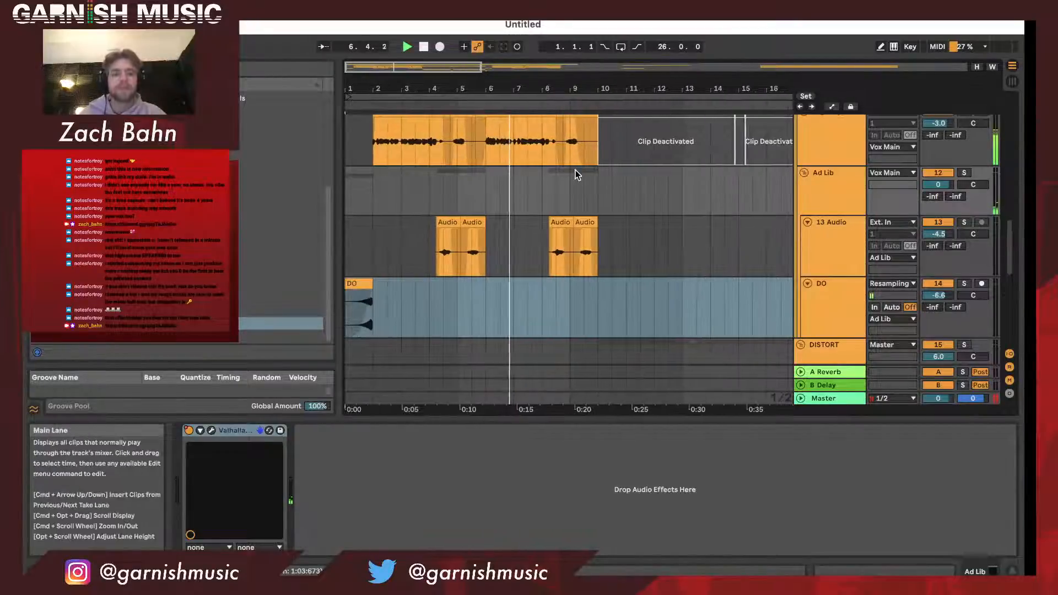
# - Rename the 13 Audio track in the Ad Lib group as "If you let mw"
pyautogui.click(846, 240)
pyautogui.press('super+r')
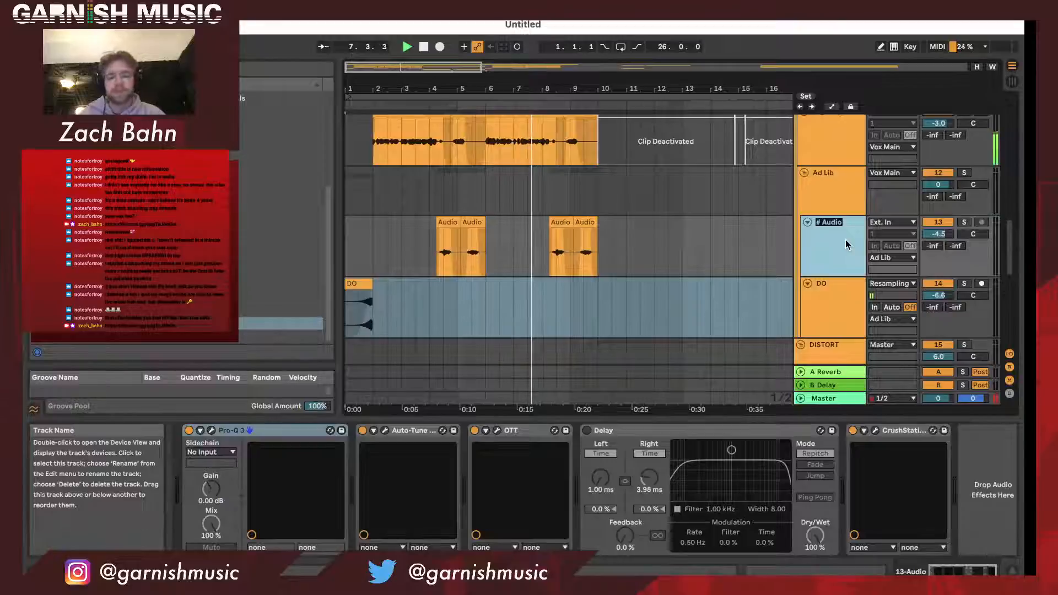
pyautogui.write('If you let mw')
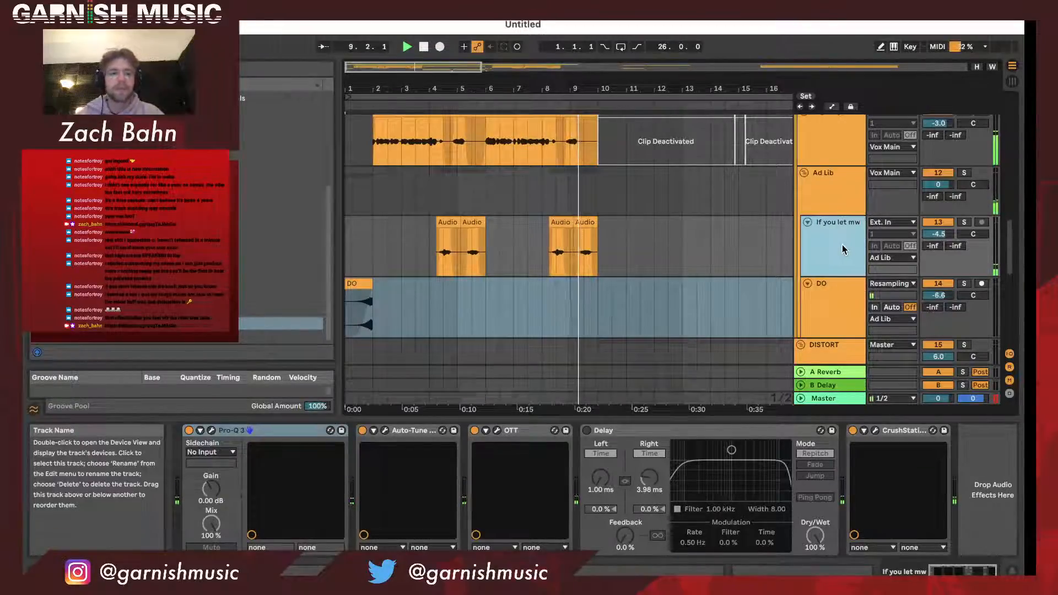
# - In the DISTORT group, set the volume of 16 Audio to 0.6 and of 17 Audio to 1.8
pyautogui.scroll(-1, 842, 244)
pyautogui.moveTo(639, 81); pyautogui.dragTo(535, 69)
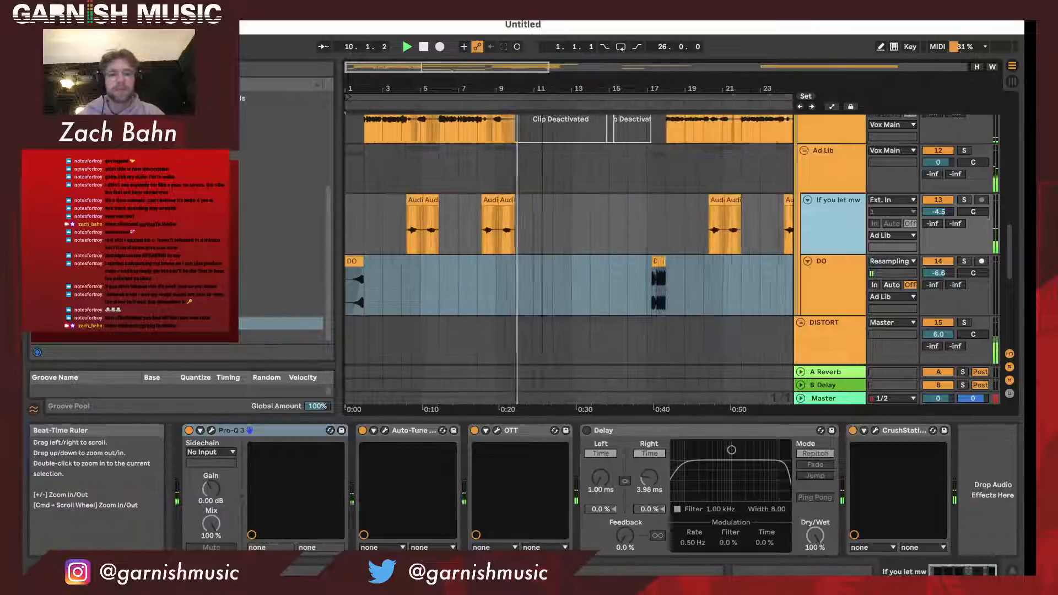
pyautogui.scroll(-7, 581, 225)
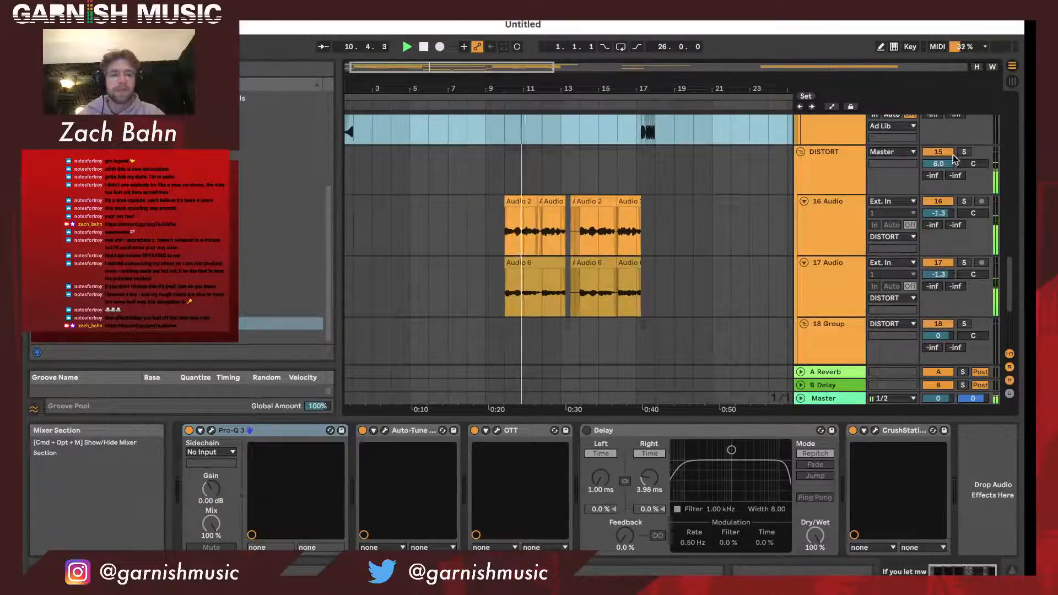
pyautogui.moveTo(938, 213); pyautogui.dragTo(938, 203)
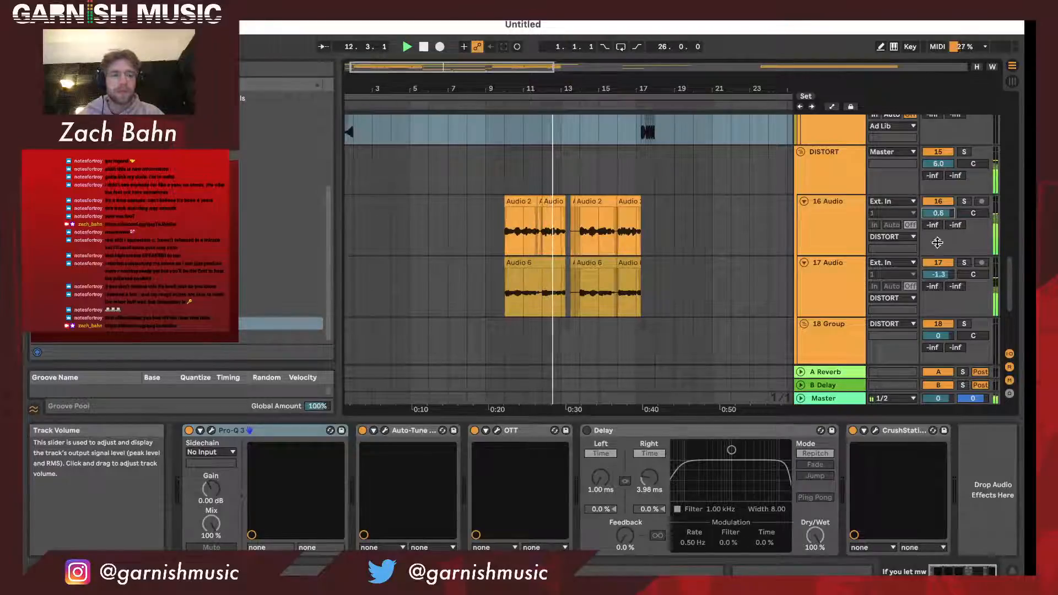
pyautogui.moveTo(938, 274); pyautogui.dragTo(939, 263)
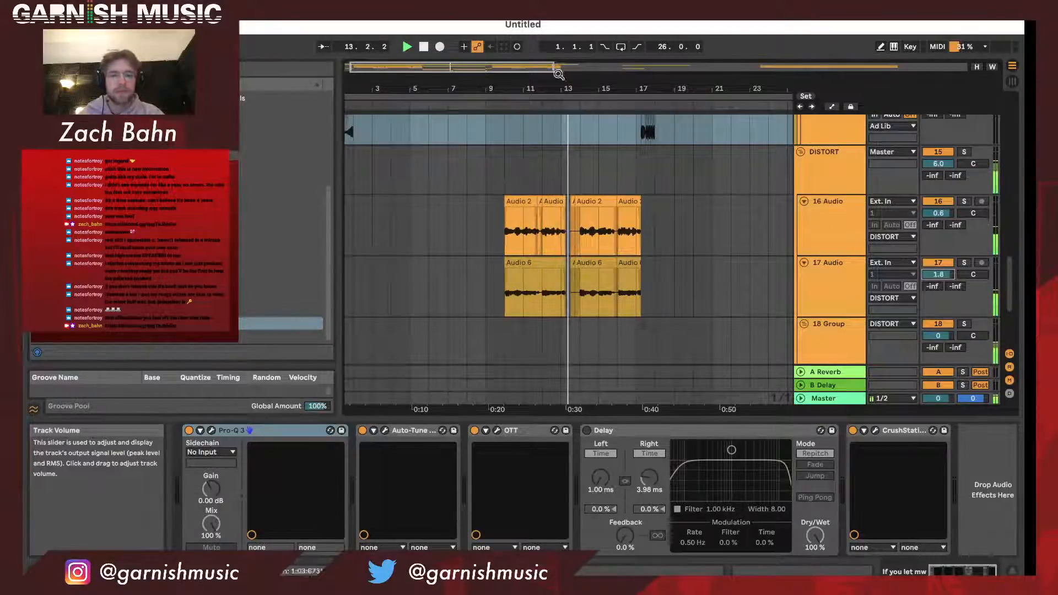
# - Stop playback and set the loop region to start at bar 10 with a length of 7 bars
pyautogui.doubleClick(365, 90)
pyautogui.press('space')
pyautogui.moveTo(348, 96); pyautogui.dragTo(397, 95)
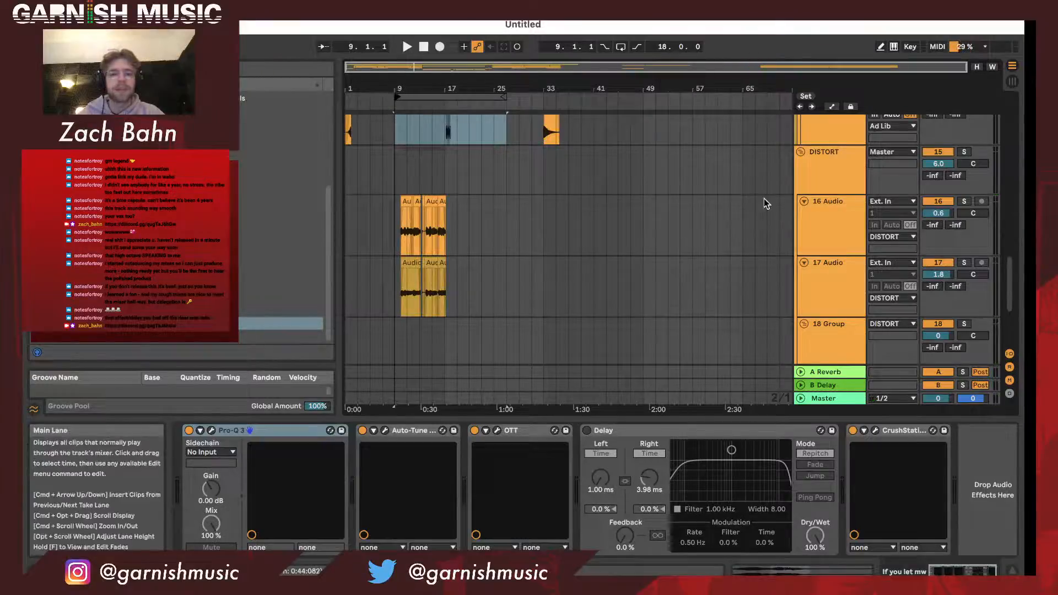
pyautogui.click(830, 165)
pyautogui.moveTo(415, 409); pyautogui.dragTo(415, 416)
pyautogui.moveTo(414, 88); pyautogui.dragTo(387, 97)
pyautogui.moveTo(578, 97); pyautogui.dragTo(433, 99)
# - Compare the effect chains of the 16 Audio and 17 Audio tracks in the DISTORT group
pyautogui.click(831, 251)
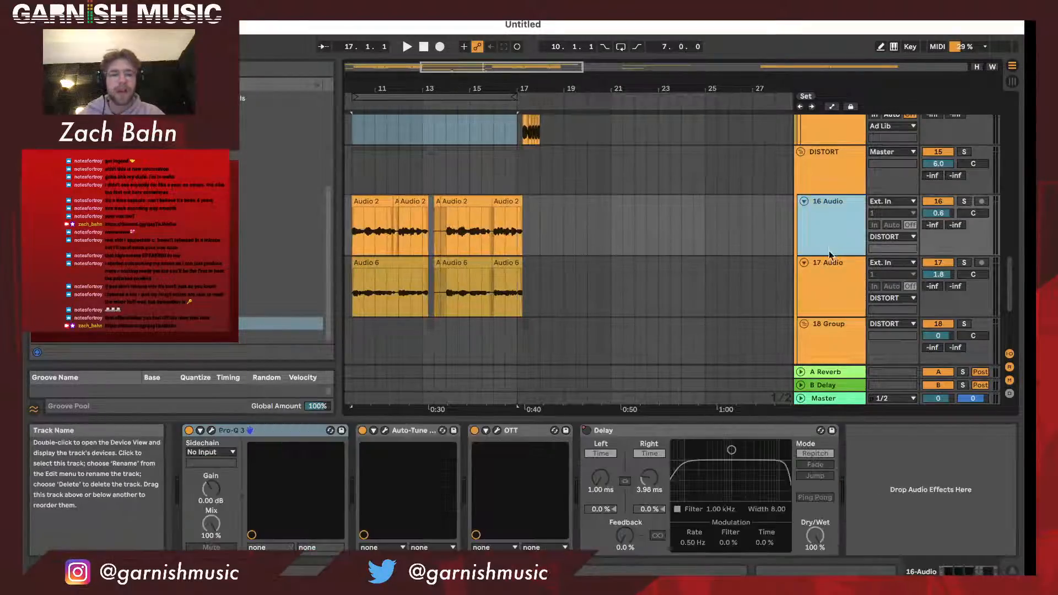
pyautogui.click(822, 291)
pyautogui.click(833, 246)
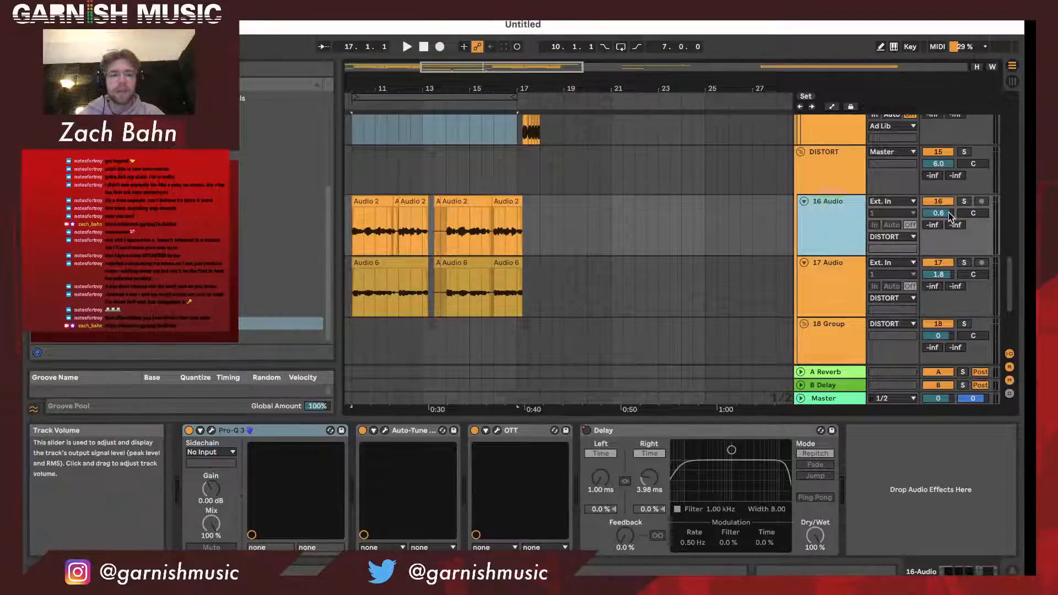
# - Audition 16 Audio and 17 Audio soloed one after the other from bar 10, and clear the solo
pyautogui.click(963, 202)
pyautogui.press('space')
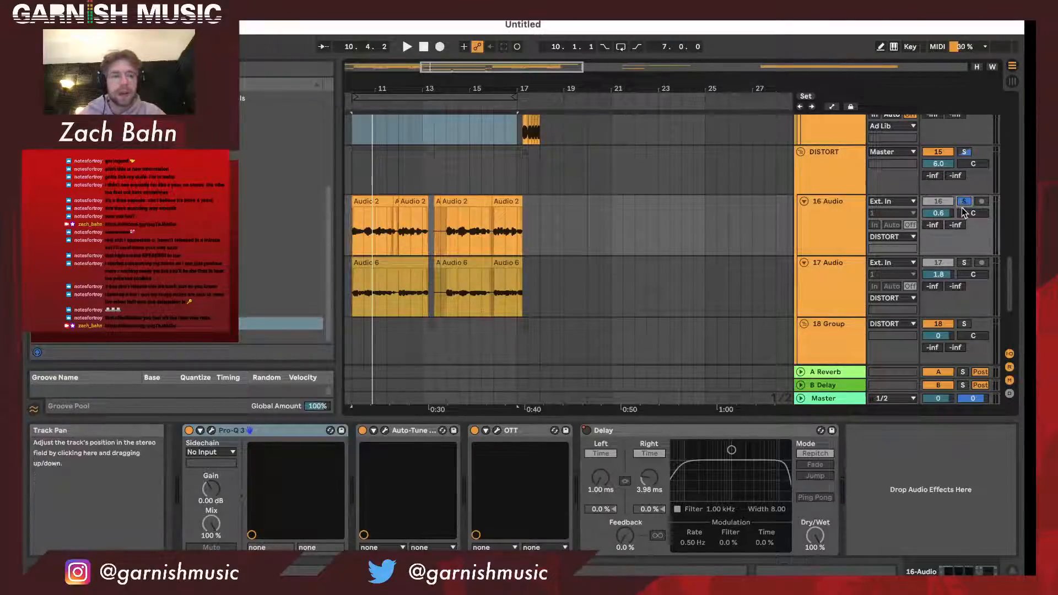
pyautogui.click(964, 263)
pyautogui.press('space')
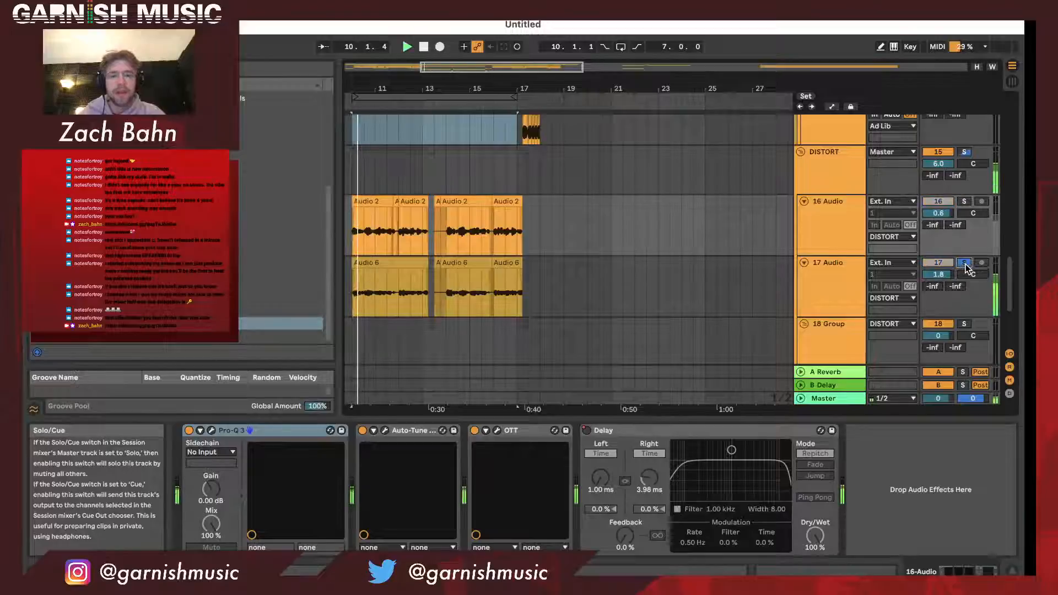
pyautogui.press('space')
pyautogui.click(966, 263)
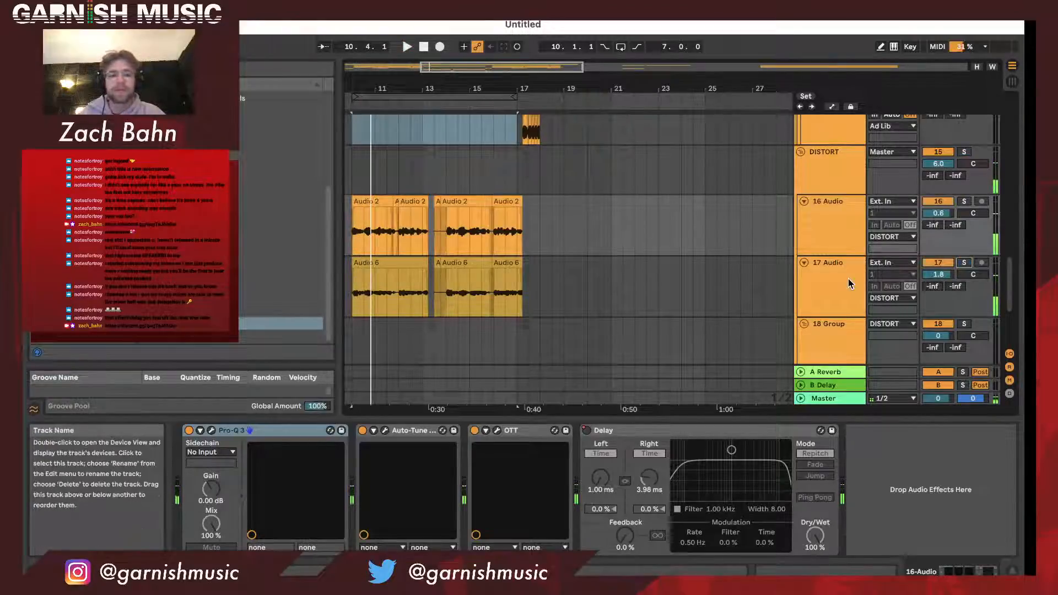
# - Rename the 16 Audio track as Distort high and the 17 Audio track as Distort Low
pyautogui.click(815, 218)
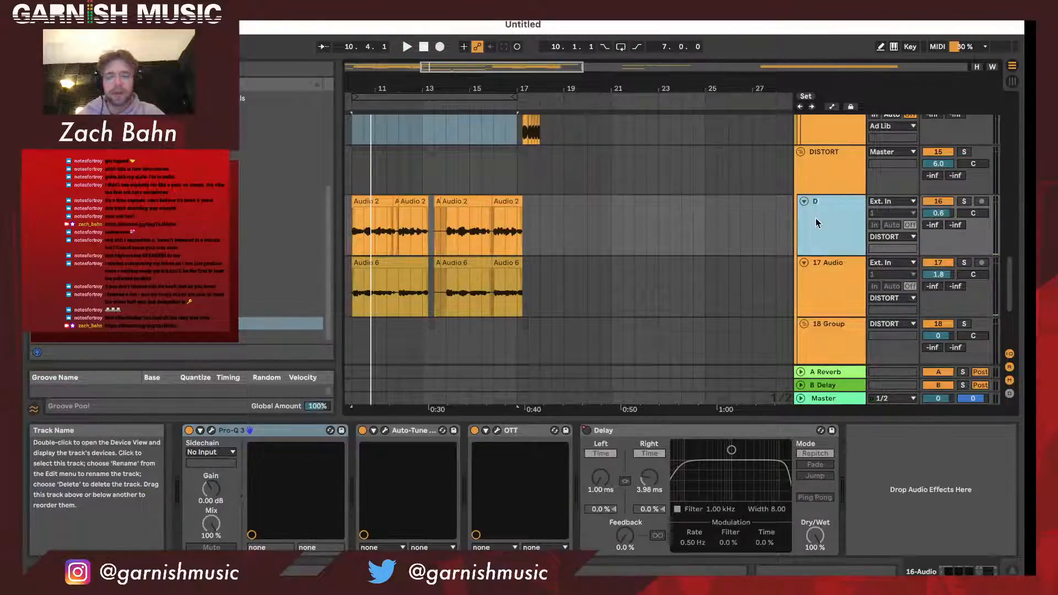
pyautogui.write('Distor')
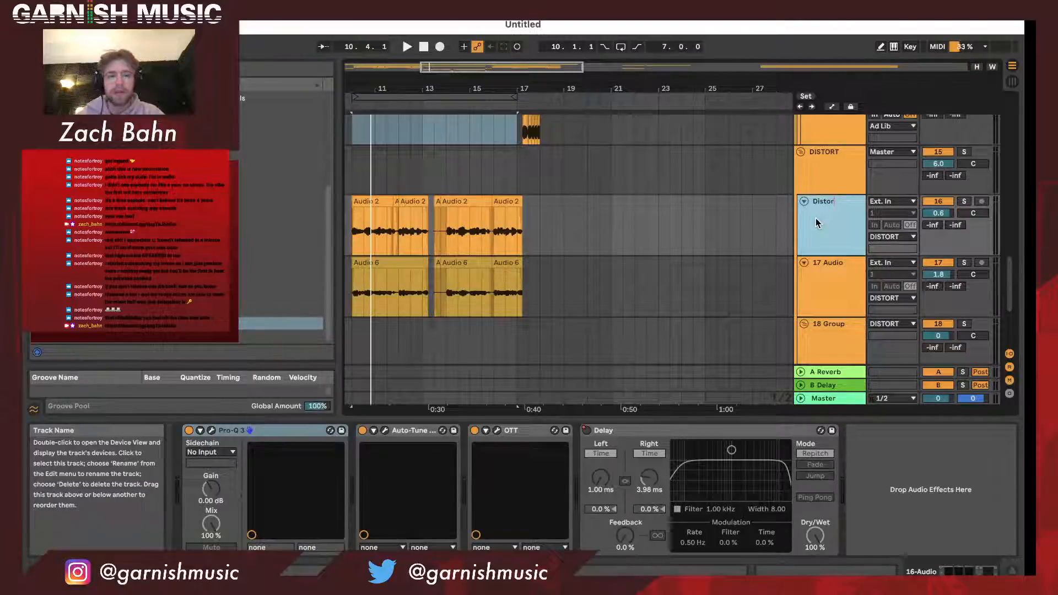
pyautogui.write('t high')
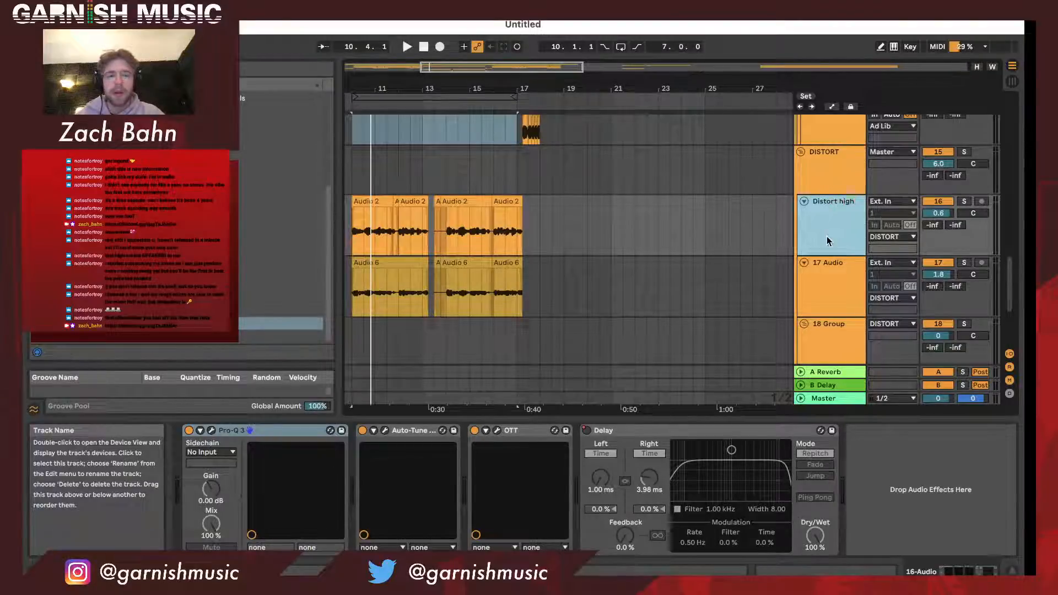
pyautogui.click(840, 282)
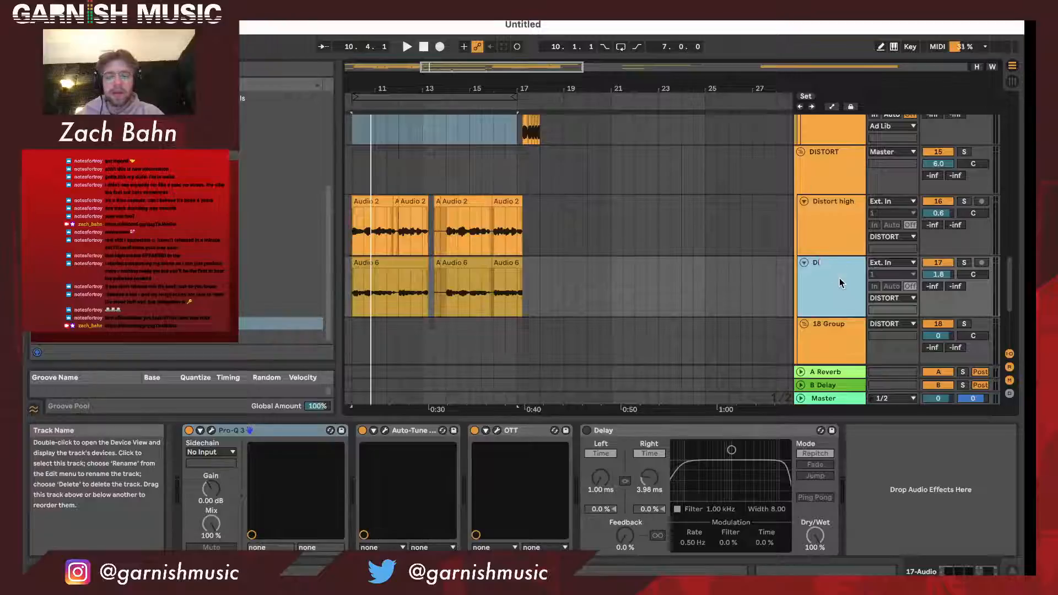
pyautogui.write('Ditrot')
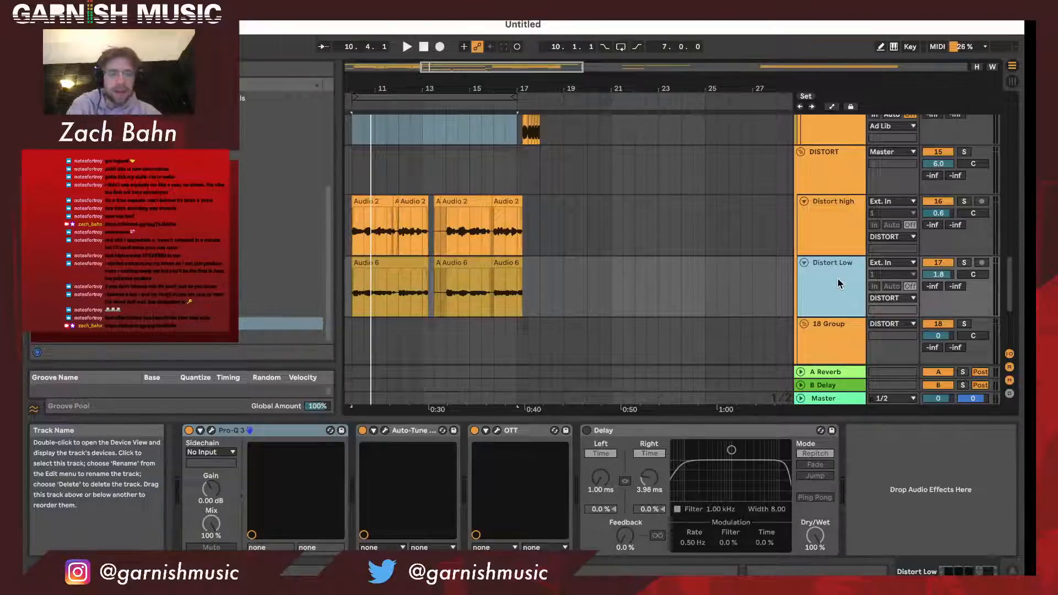
# - Review the effects on 18 Group, Distort high and the DISTORT group while playing the distorted vocal section
pyautogui.scroll(-3, 838, 279)
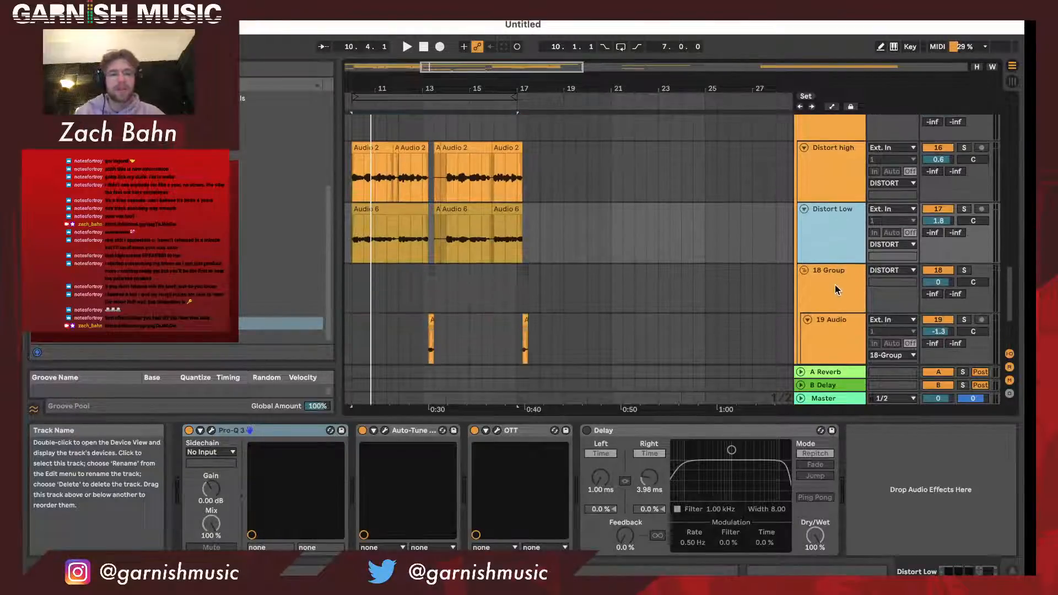
pyautogui.click(835, 285)
pyautogui.scroll(2, 835, 286)
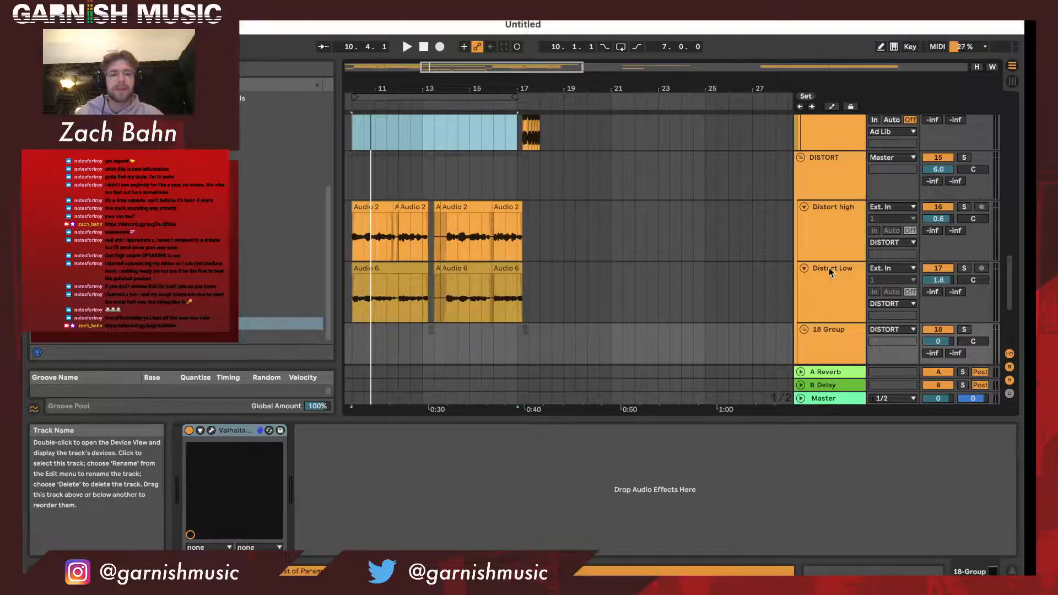
pyautogui.press('space')
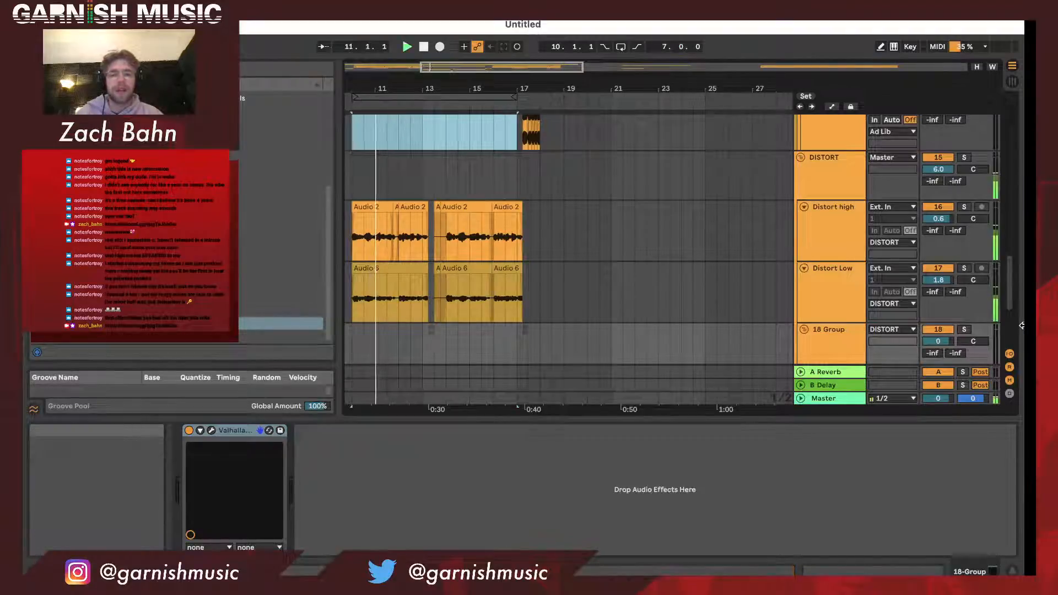
pyautogui.click(843, 251)
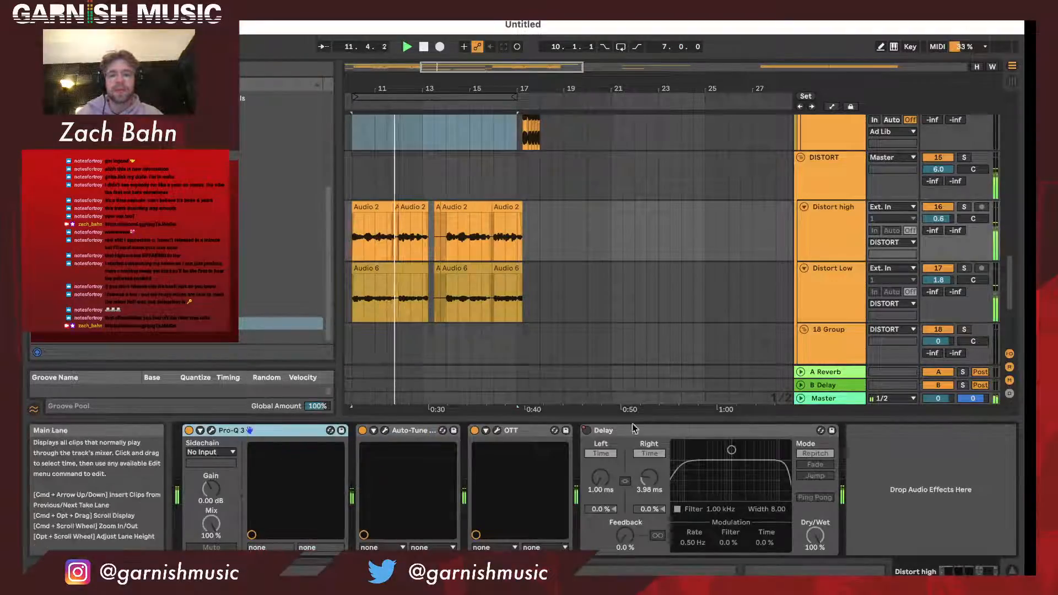
pyautogui.click(846, 190)
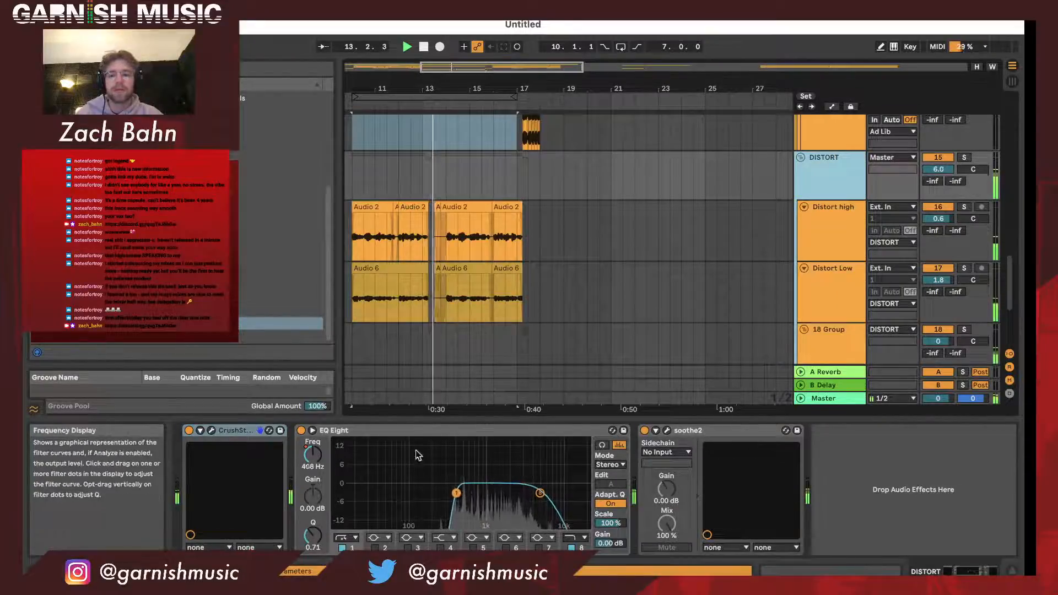
pyautogui.press('space')
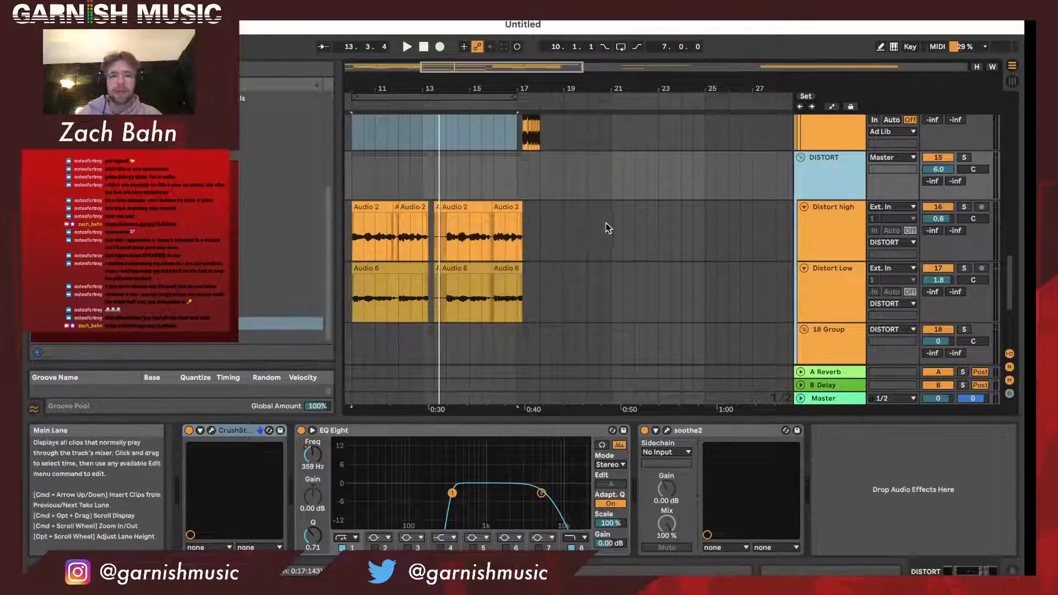
# - Show the automation of the DISTORT group's EQ Eight band 1 frequency and play the section from bar 10
pyautogui.press('a')
pyautogui.click(314, 460)
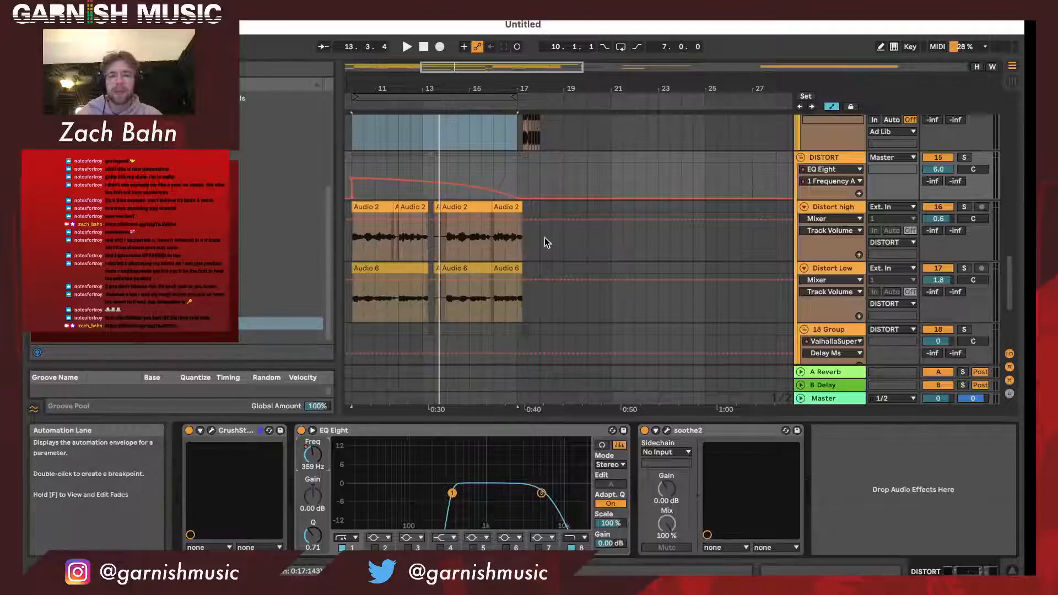
pyautogui.press('space')
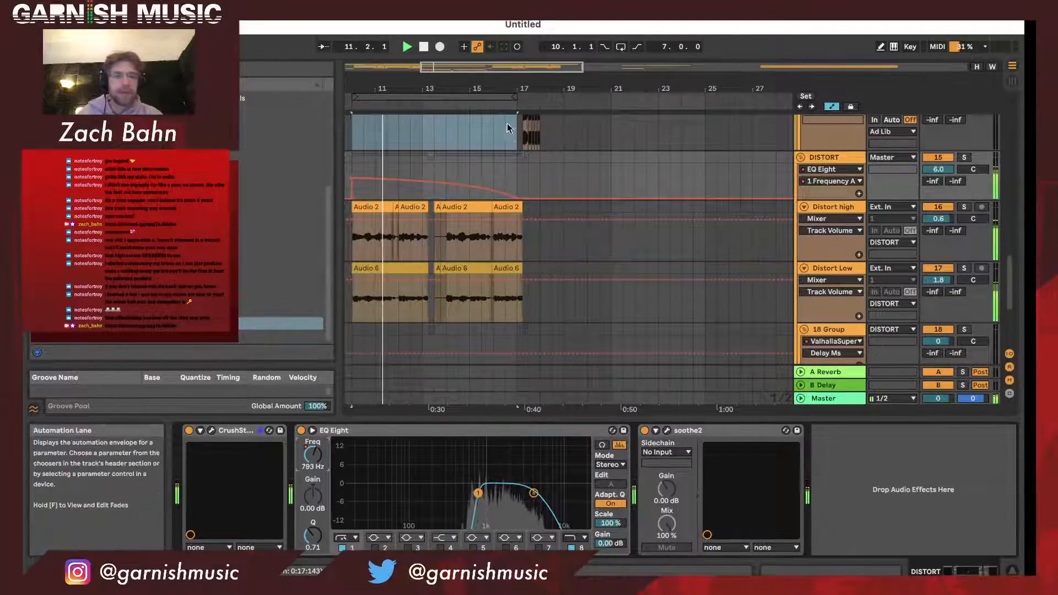
# - Extend the loop region starting at bar 10 to a length of 12 bars
pyautogui.moveTo(506, 94); pyautogui.dragTo(541, 97)
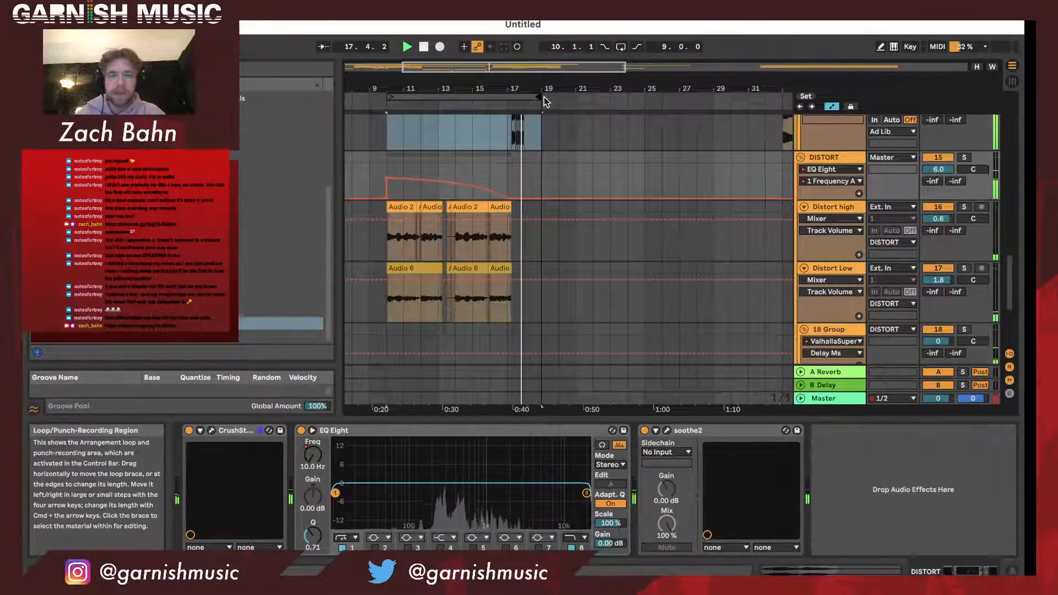
pyautogui.moveTo(544, 97); pyautogui.dragTo(593, 97)
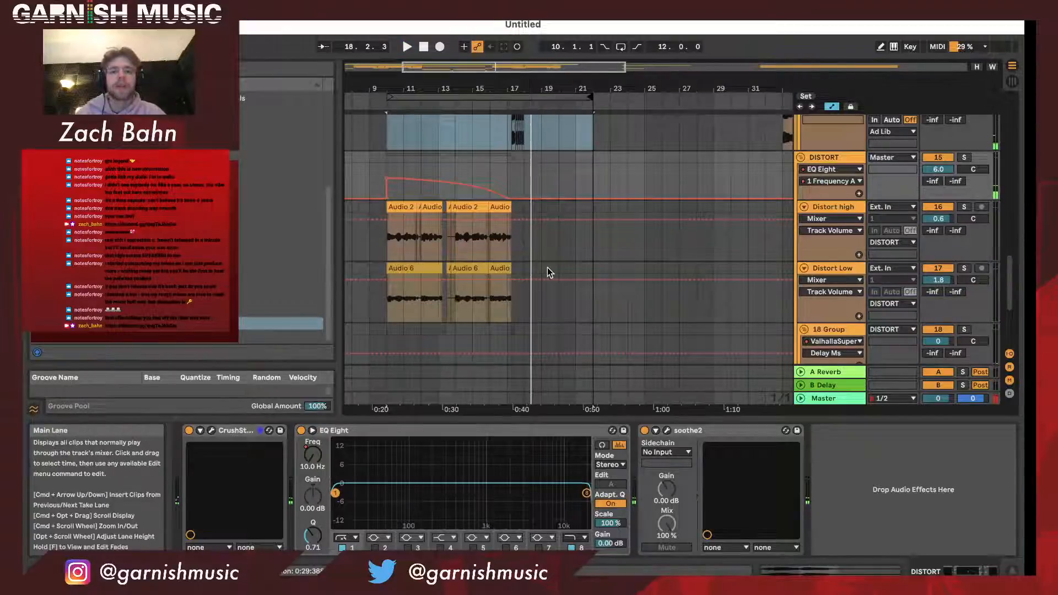
pyautogui.scroll(-5, 547, 266)
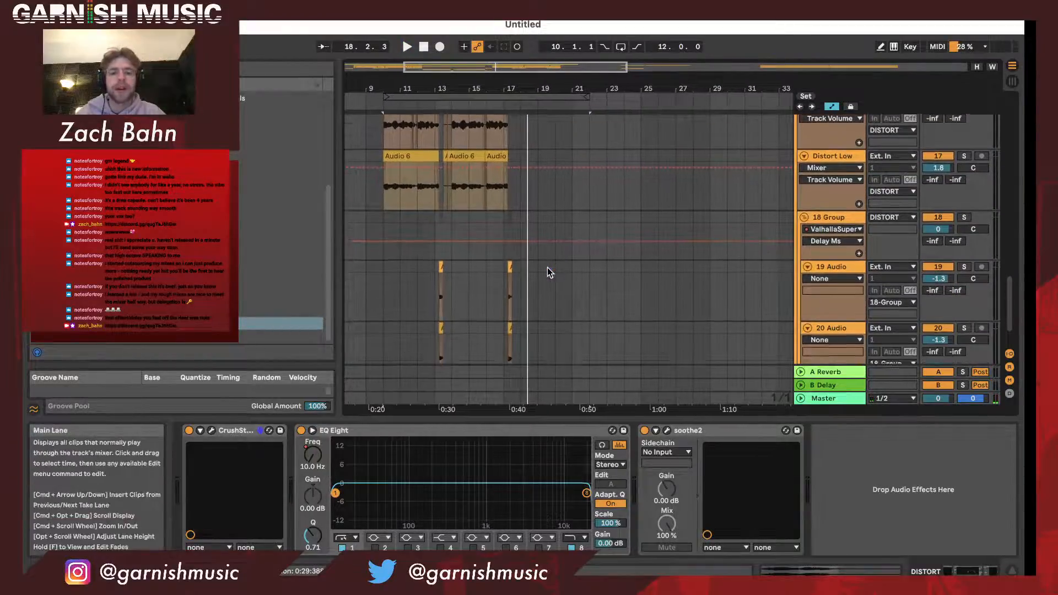
# - Solo the 18 Group track and play its short vocal clips around bar 13
pyautogui.scroll(-1, 547, 267)
pyautogui.click(831, 190)
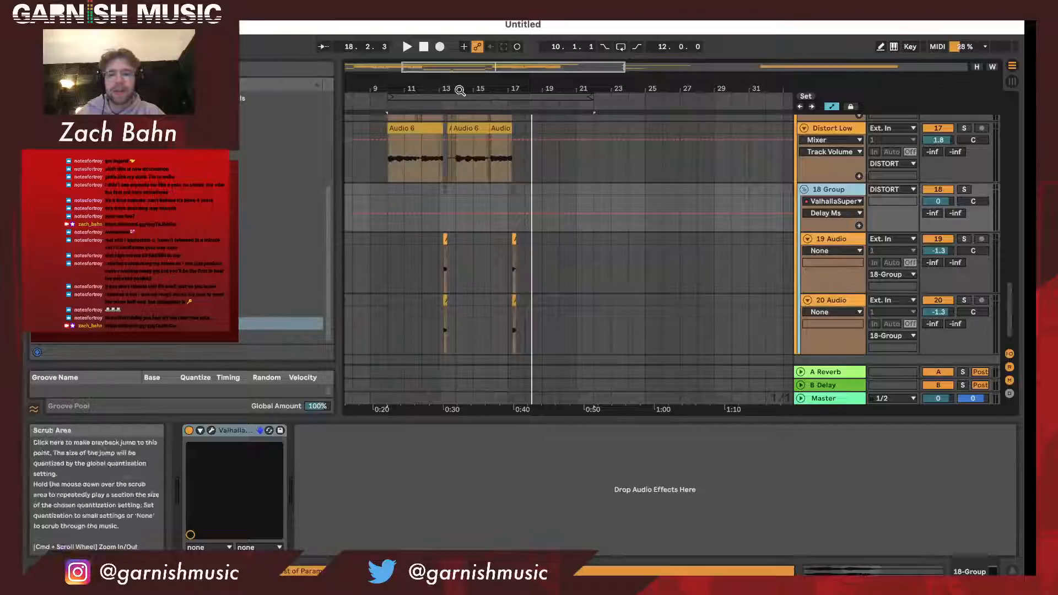
pyautogui.moveTo(460, 90); pyautogui.dragTo(410, 110)
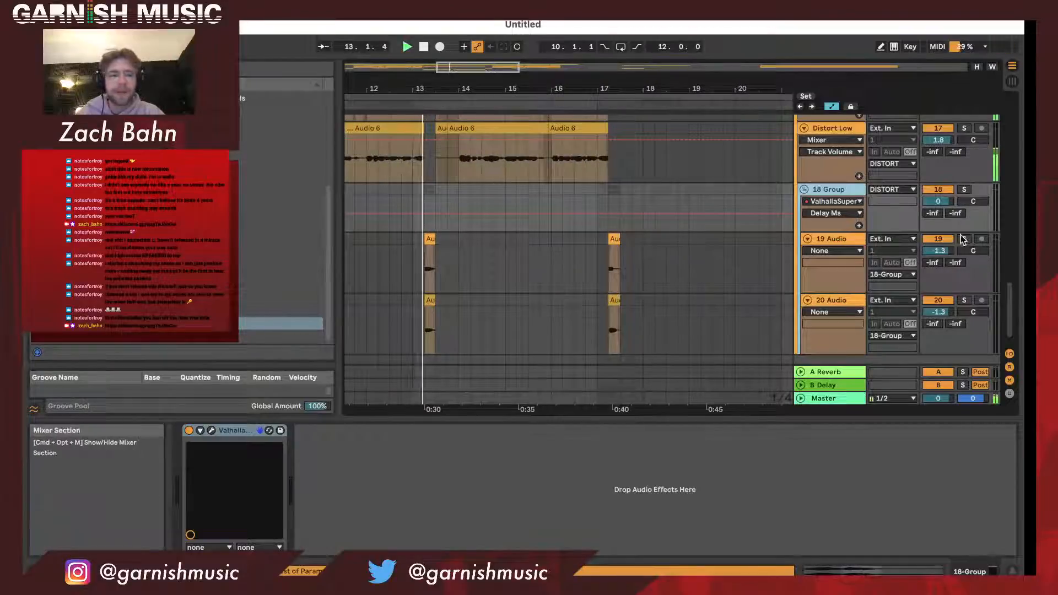
pyautogui.click(964, 189)
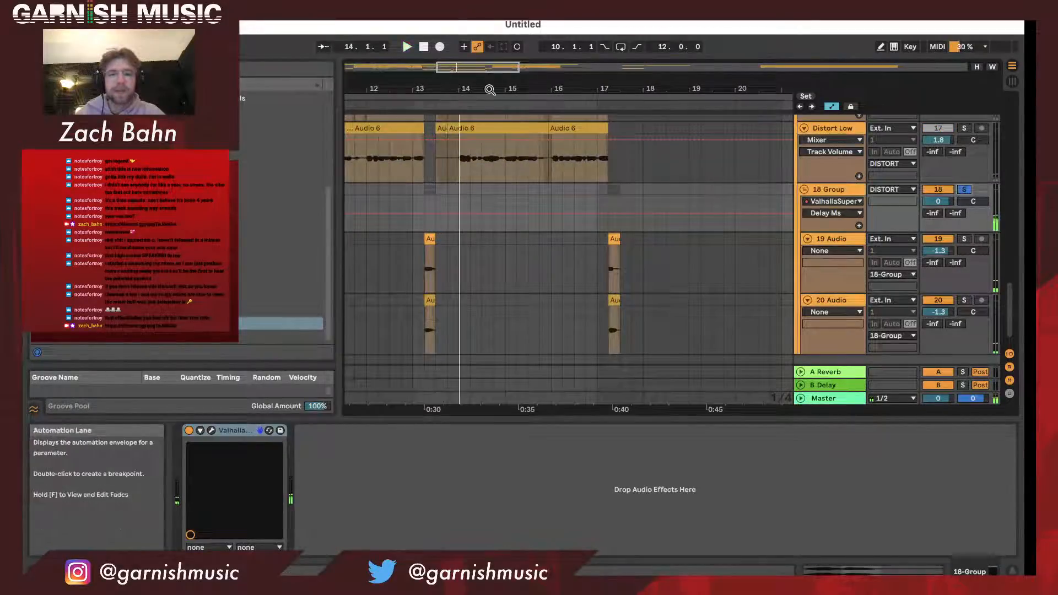
pyautogui.press('space')
pyautogui.moveTo(490, 90); pyautogui.dragTo(488, 89)
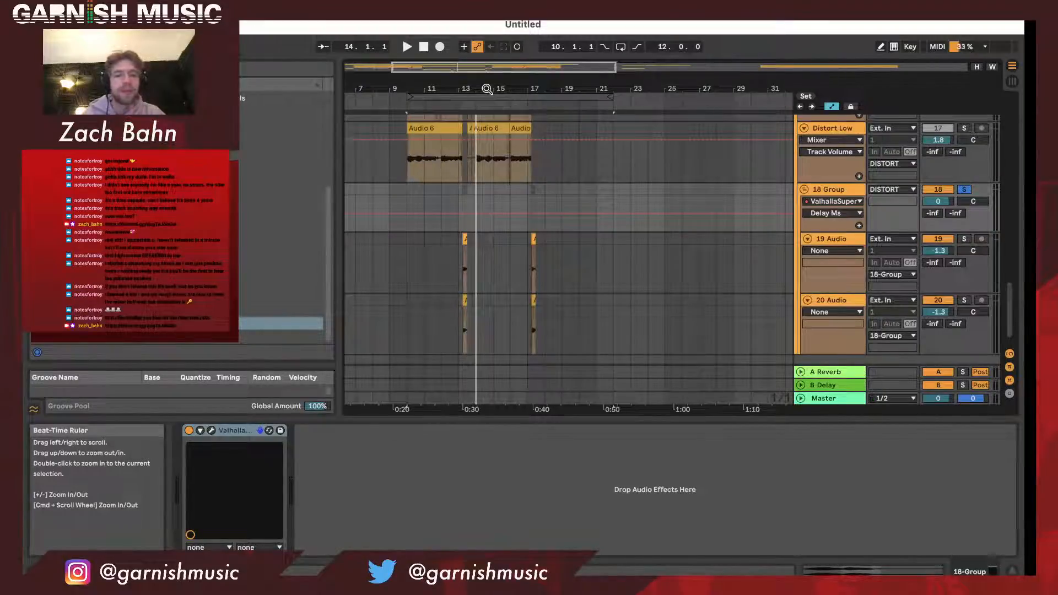
pyautogui.moveTo(485, 84); pyautogui.dragTo(485, 119)
# - Rename the 18 Group track as Do Delay
pyautogui.click(854, 195)
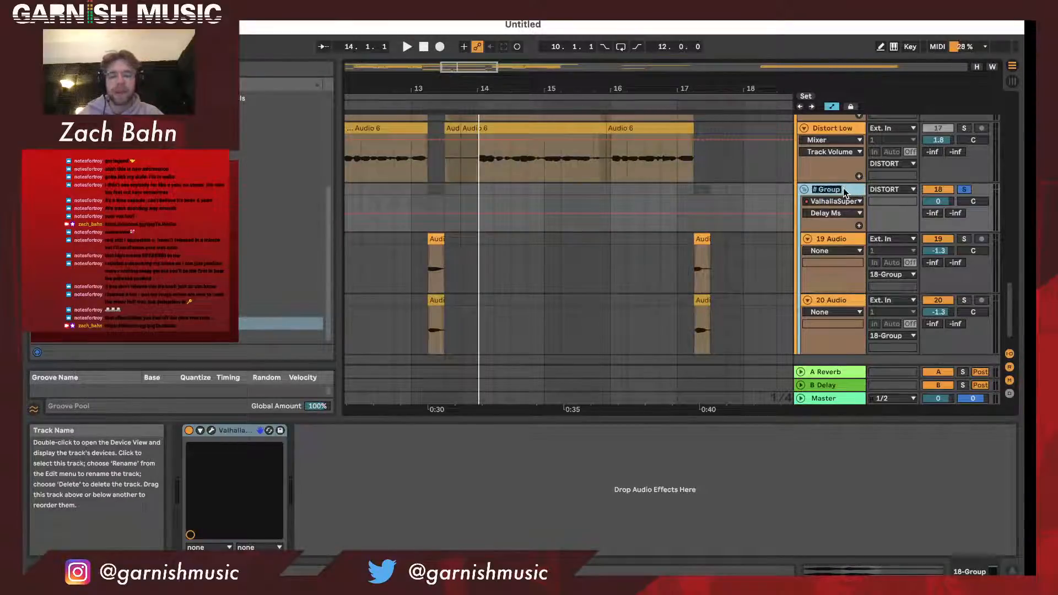
pyautogui.write('Do')
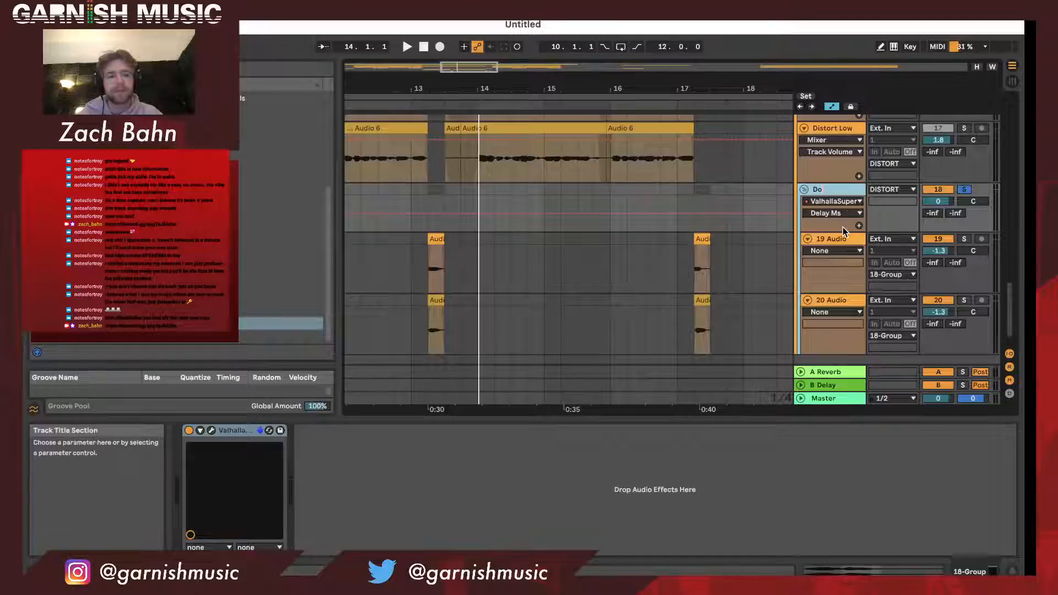
pyautogui.write(' De')
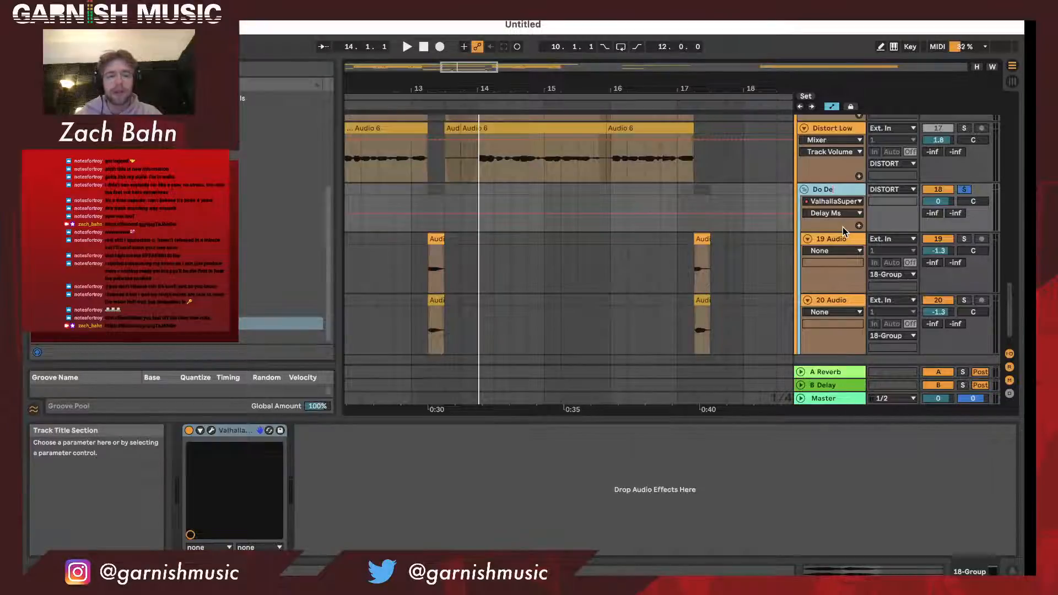
pyautogui.write('lay')
# - Audition the 19 Audio and 20 Audio tracks soloed in turn at bar 13, and clear the solos
pyautogui.click(839, 240)
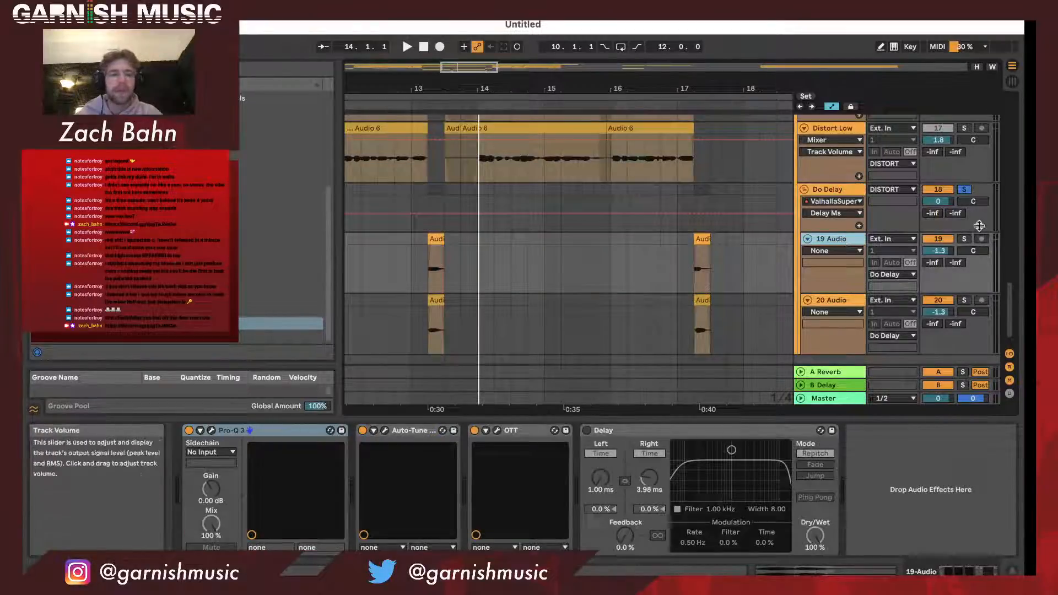
pyautogui.click(966, 240)
pyautogui.click(426, 105)
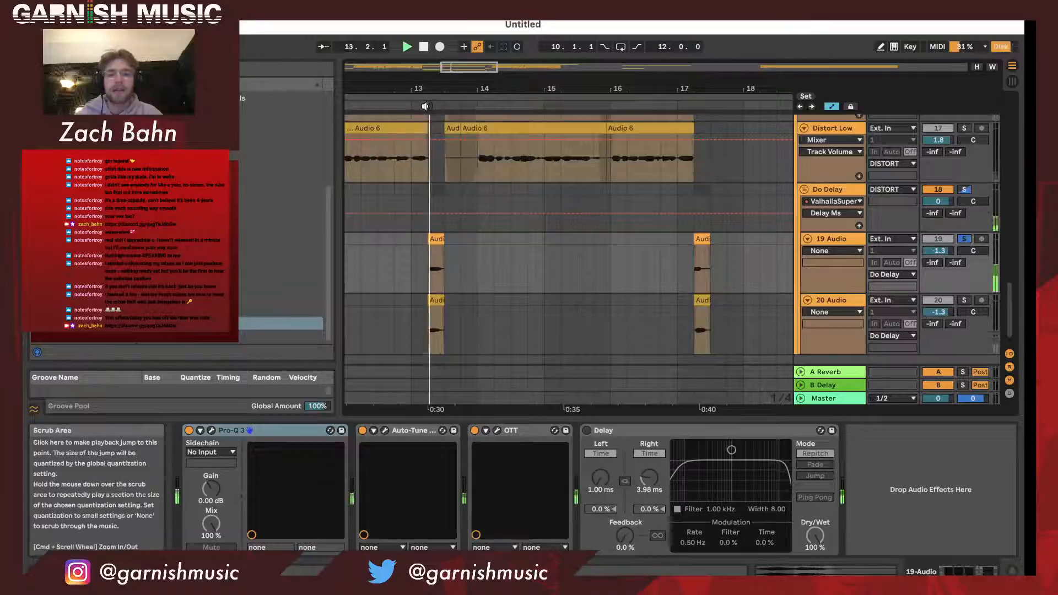
pyautogui.click(964, 300)
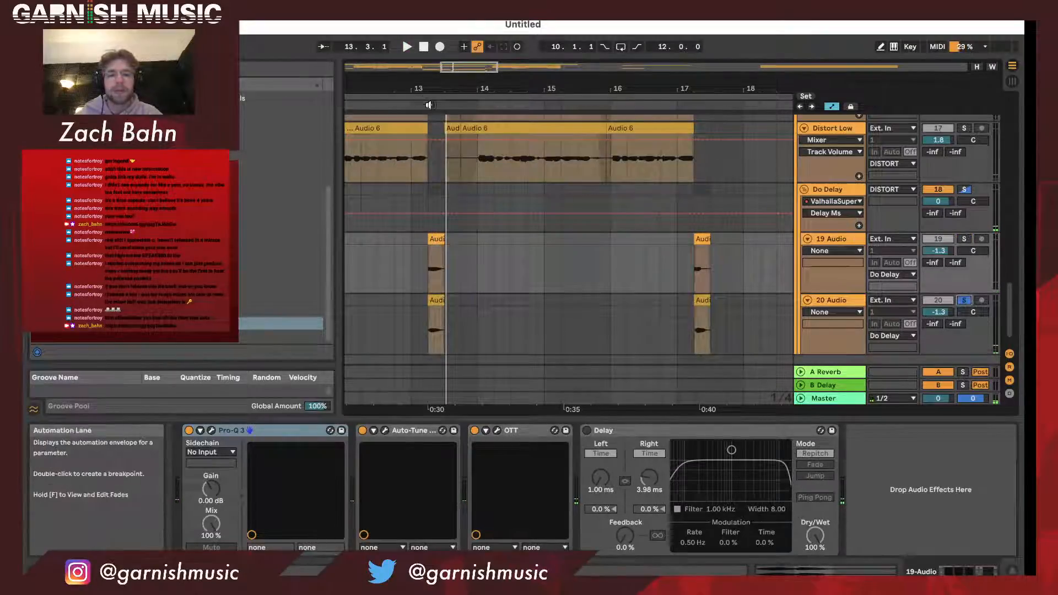
pyautogui.press('space')
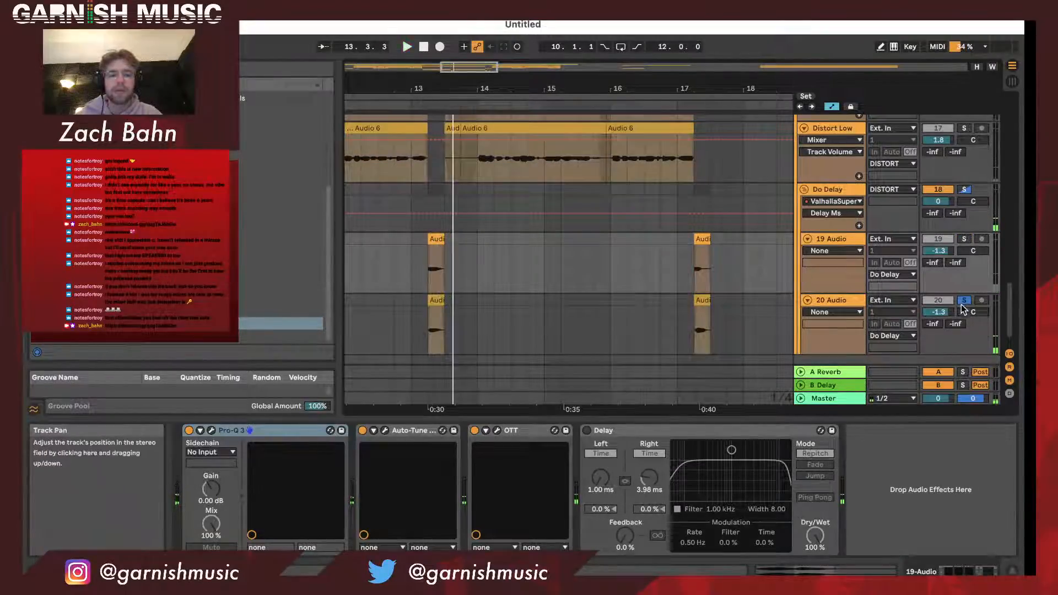
pyautogui.click(965, 301)
# - Rename the 19 Audio track as Do high and the 20 Audio track as Do low
pyautogui.click(831, 239)
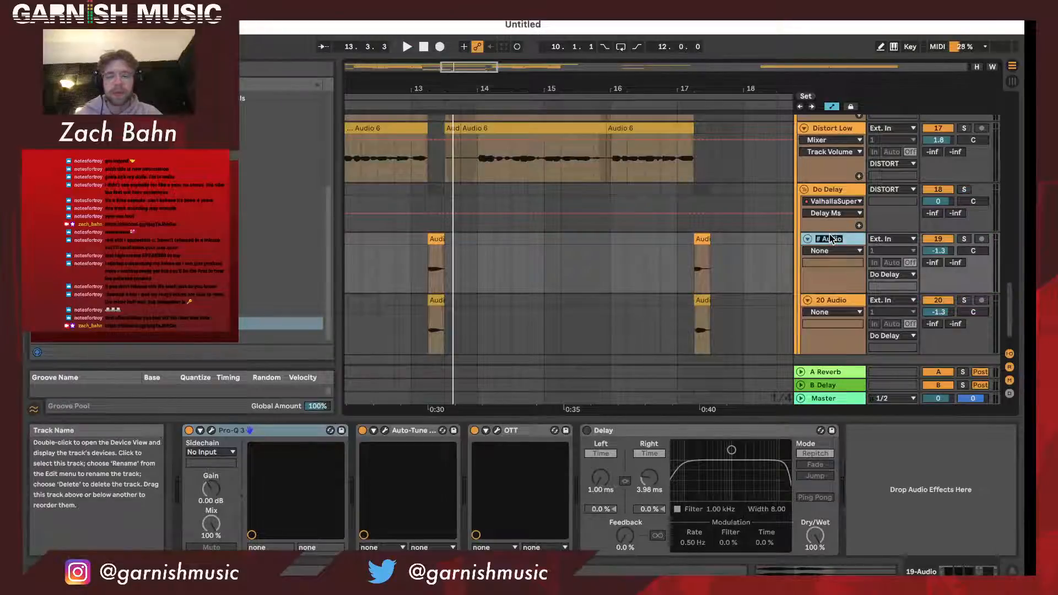
pyautogui.write('Do high')
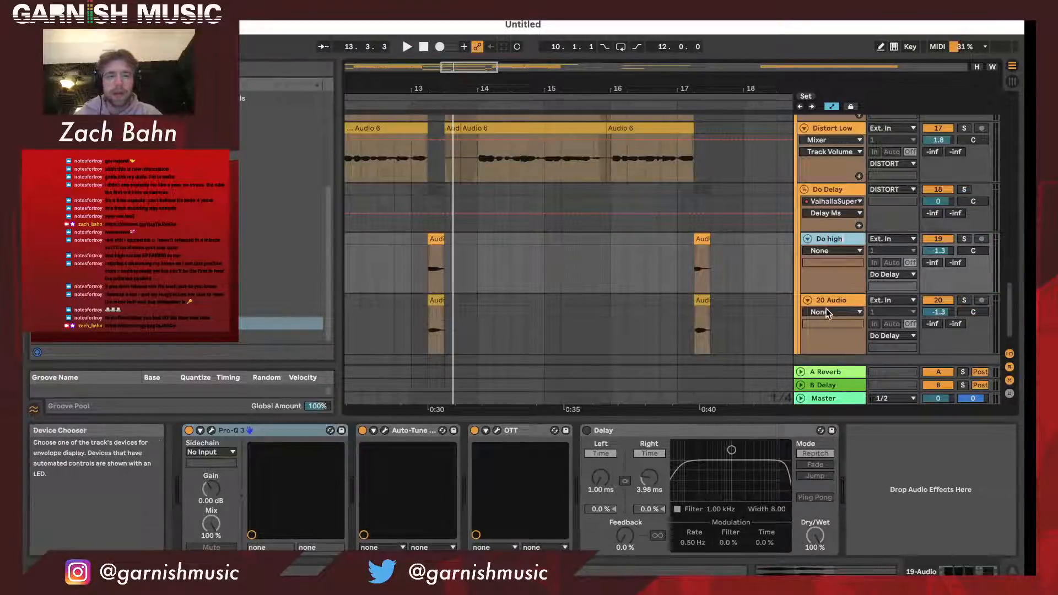
pyautogui.click(828, 302)
pyautogui.write('low')
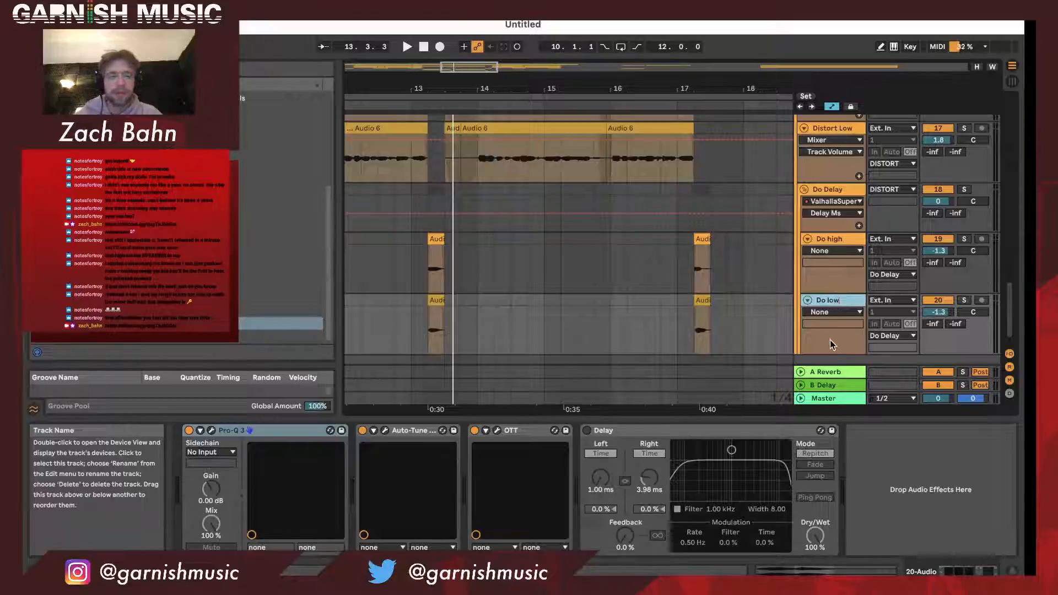
pyautogui.press('Return')
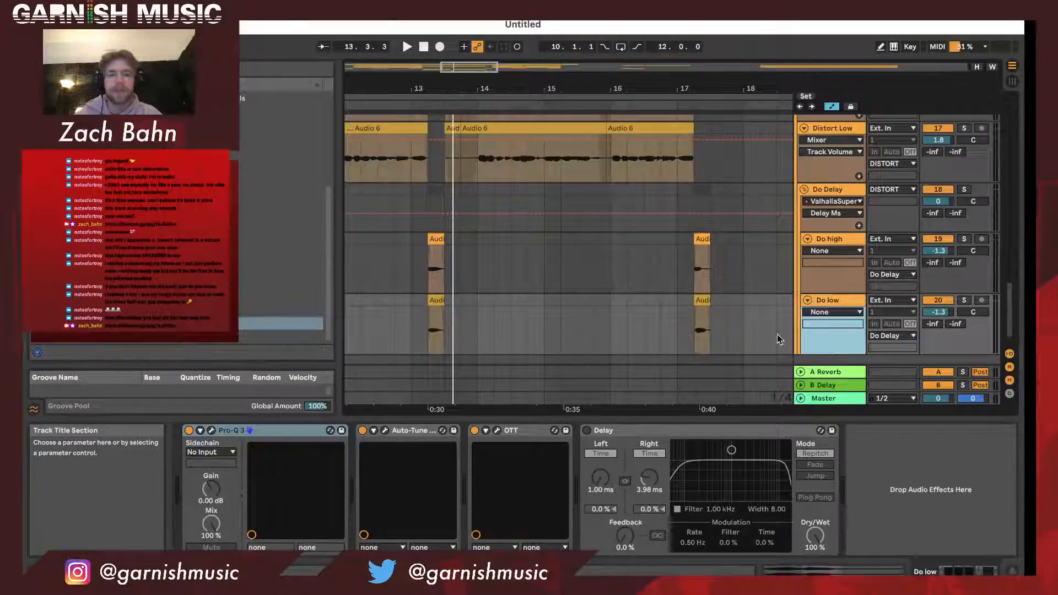
# - Audition the DO track's chopped clips at bar 17 in solo, review its effects chain, and clear the solo
pyautogui.doubleClick(536, 82)
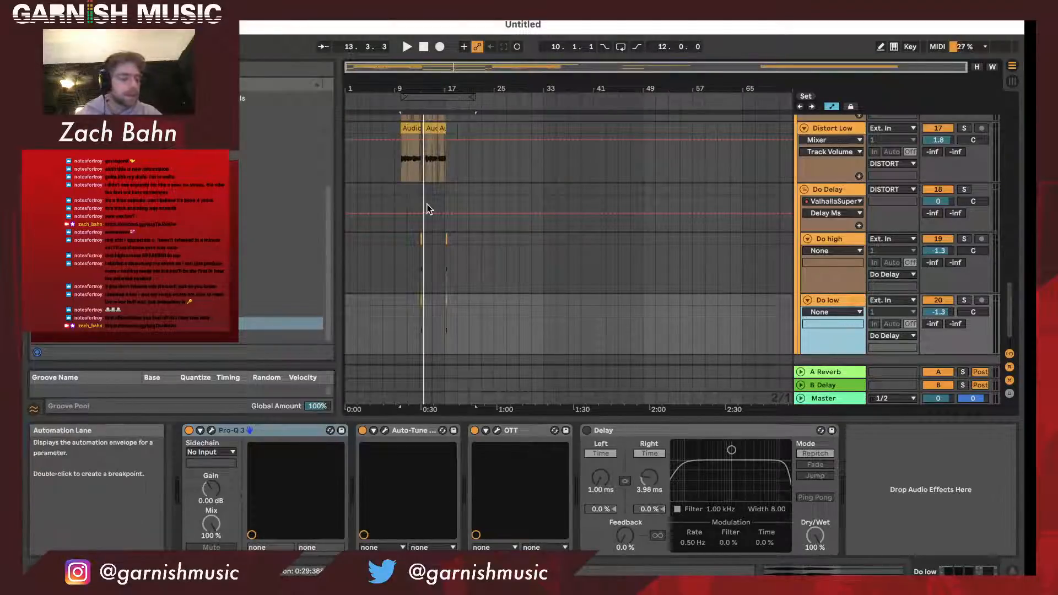
pyautogui.scroll(5, 428, 208)
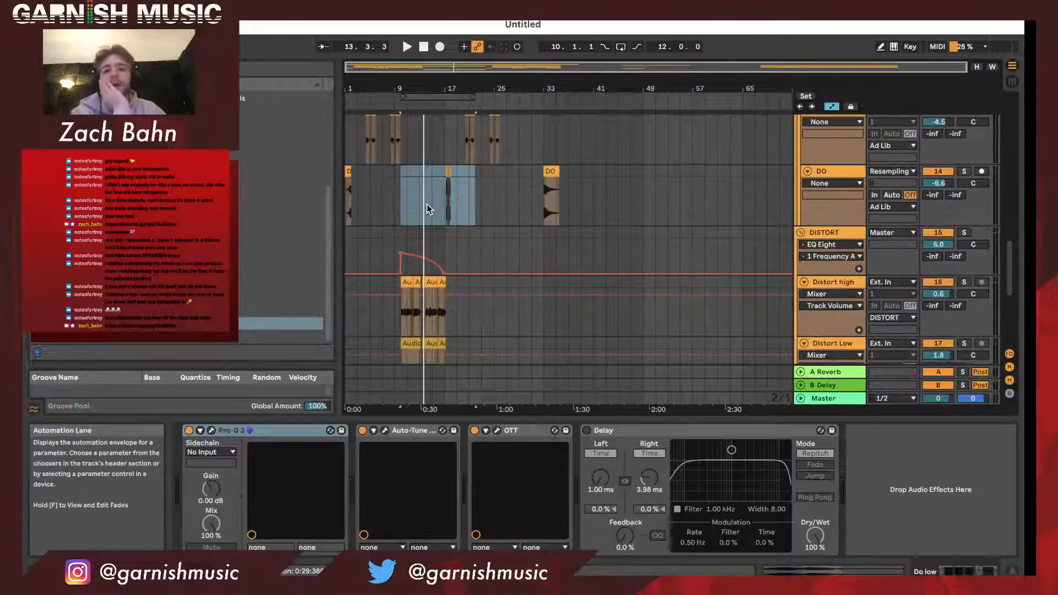
pyautogui.scroll(2, 409, 144)
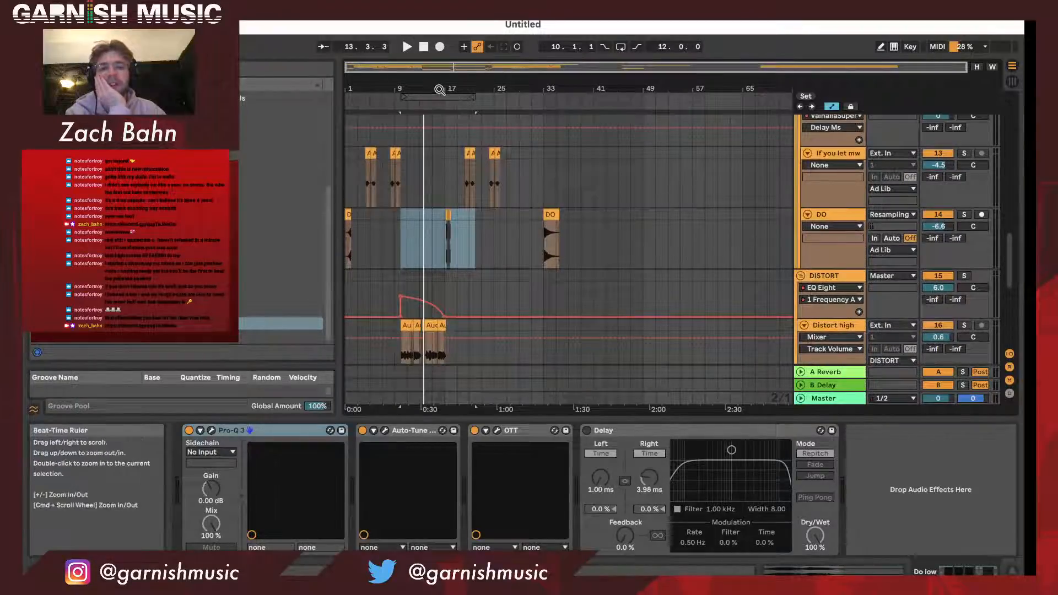
pyautogui.moveTo(445, 85); pyautogui.dragTo(445, 135)
pyautogui.click(432, 109)
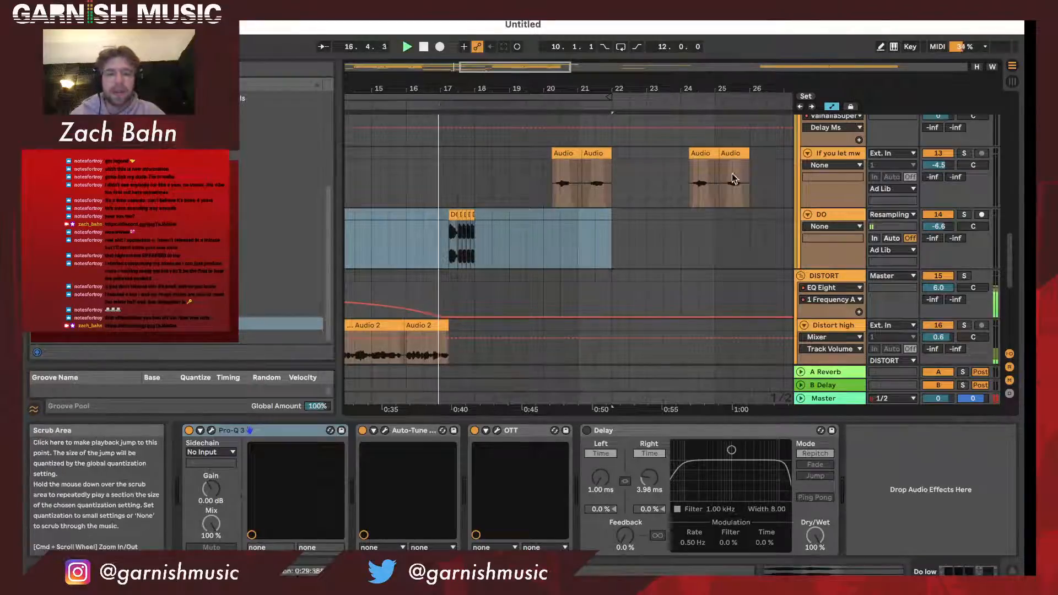
pyautogui.click(964, 216)
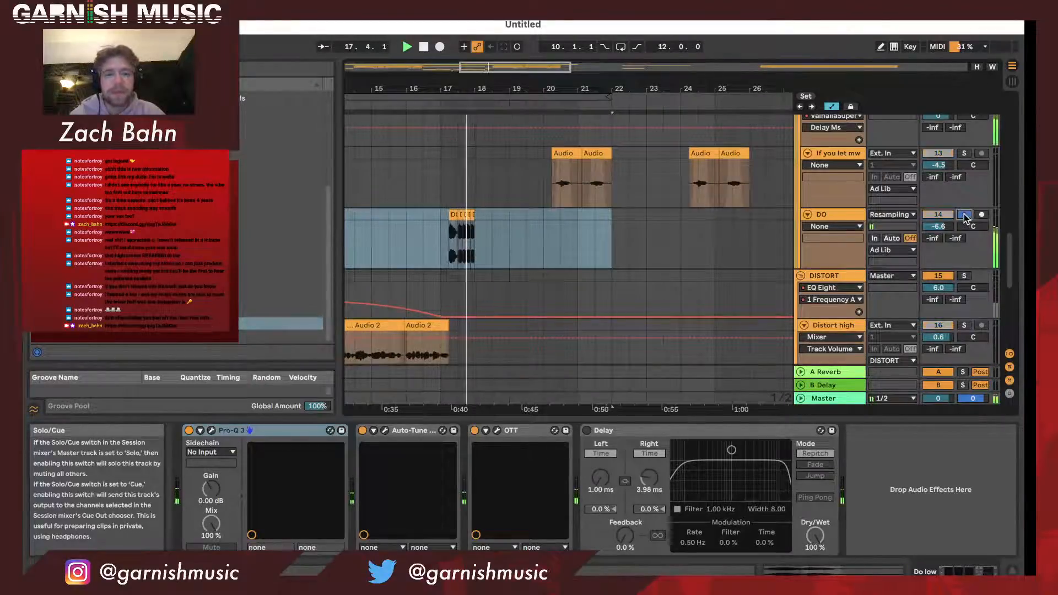
pyautogui.click(840, 214)
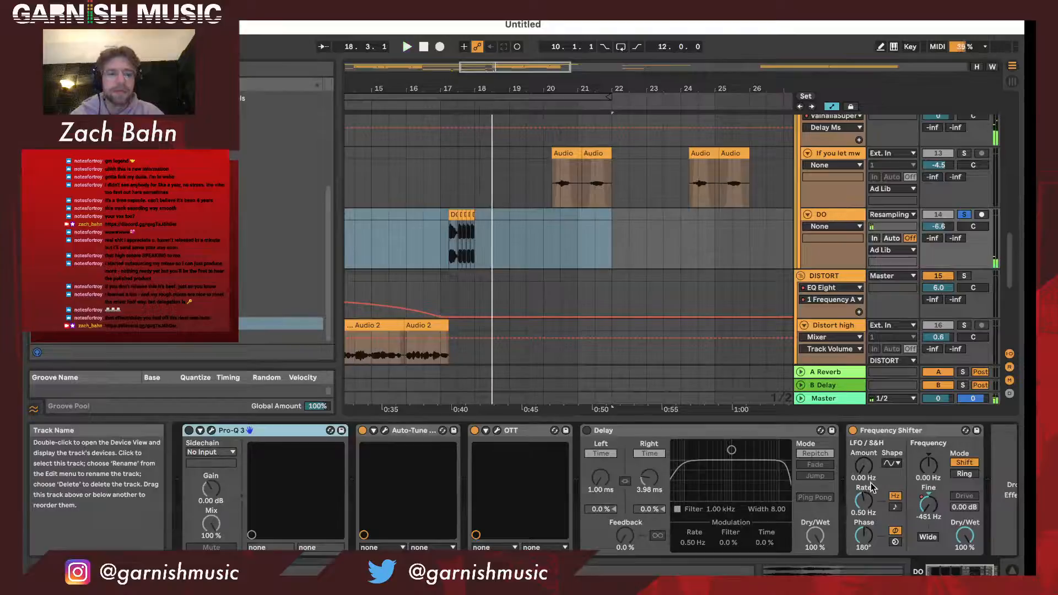
pyautogui.press('space')
pyautogui.hscroll(2, 870, 487)
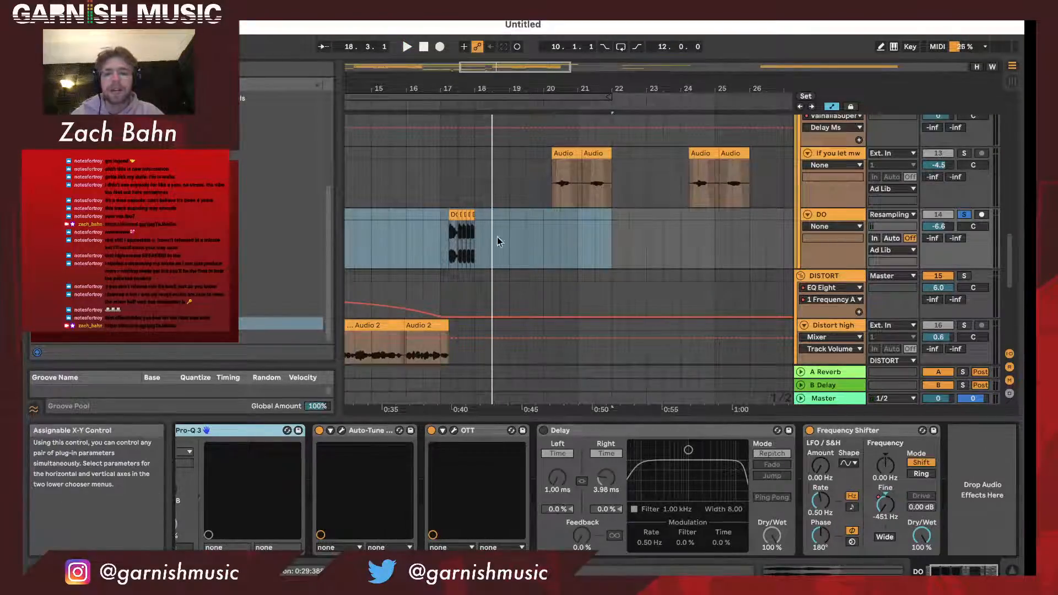
pyautogui.moveTo(445, 85); pyautogui.dragTo(450, 45)
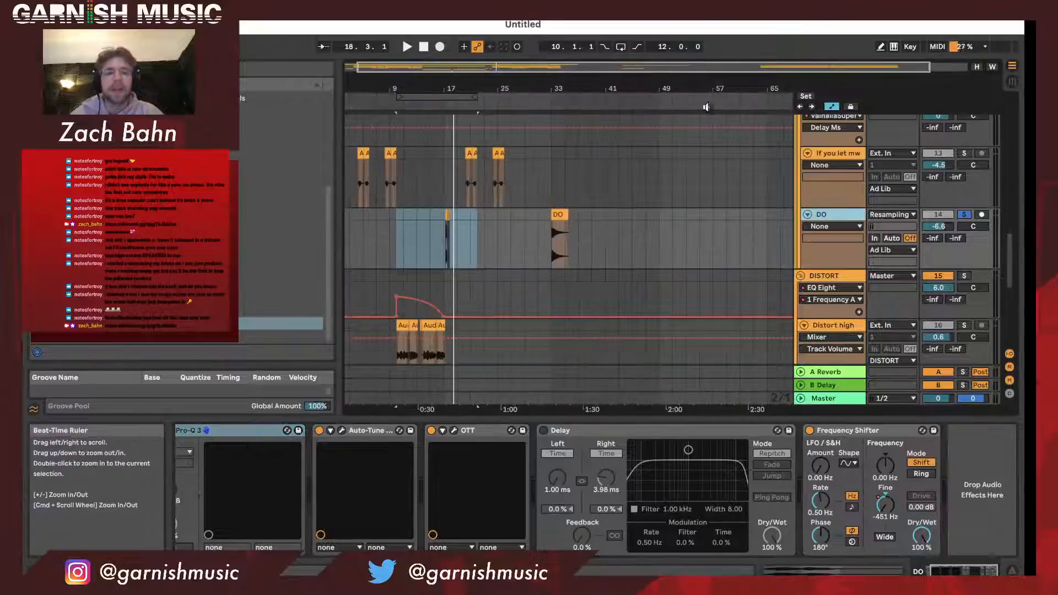
pyautogui.click(964, 215)
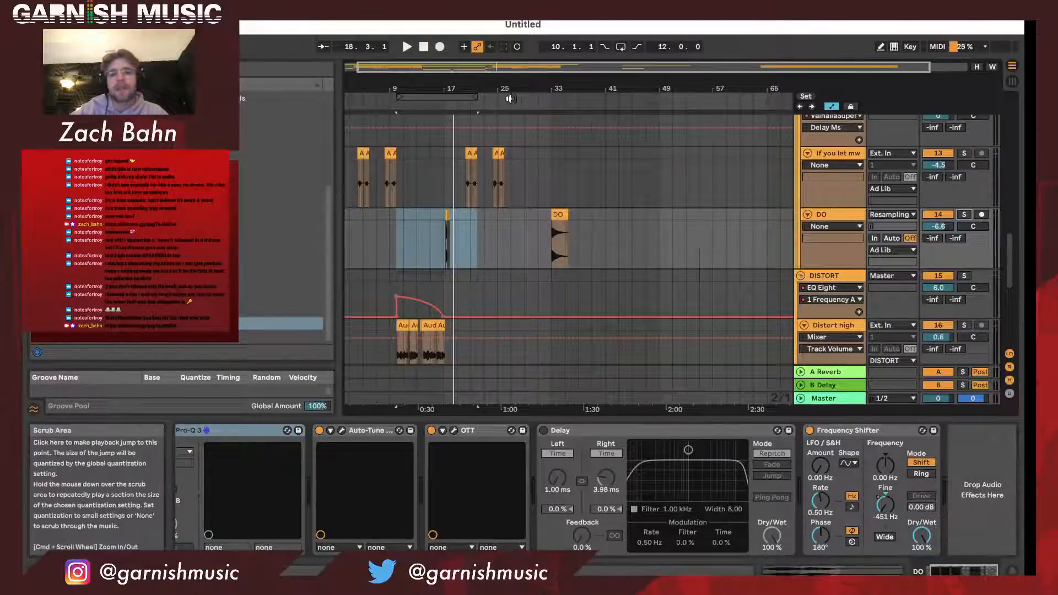
# - Set the loop region to start at bar 1 with a length of 32 bars
pyautogui.moveTo(415, 89); pyautogui.dragTo(349, 97)
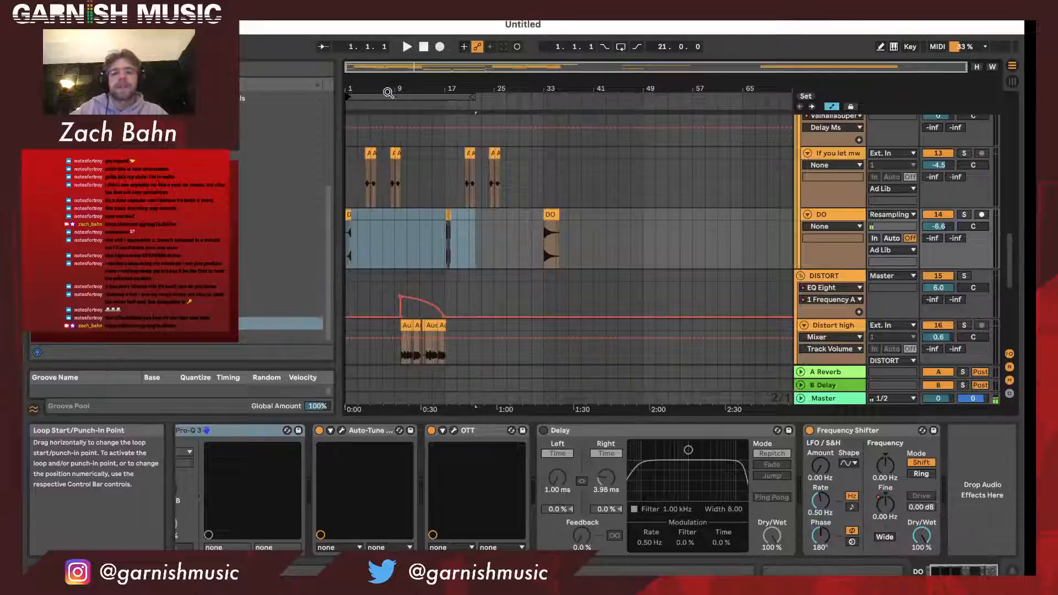
pyautogui.moveTo(471, 98); pyautogui.dragTo(543, 99)
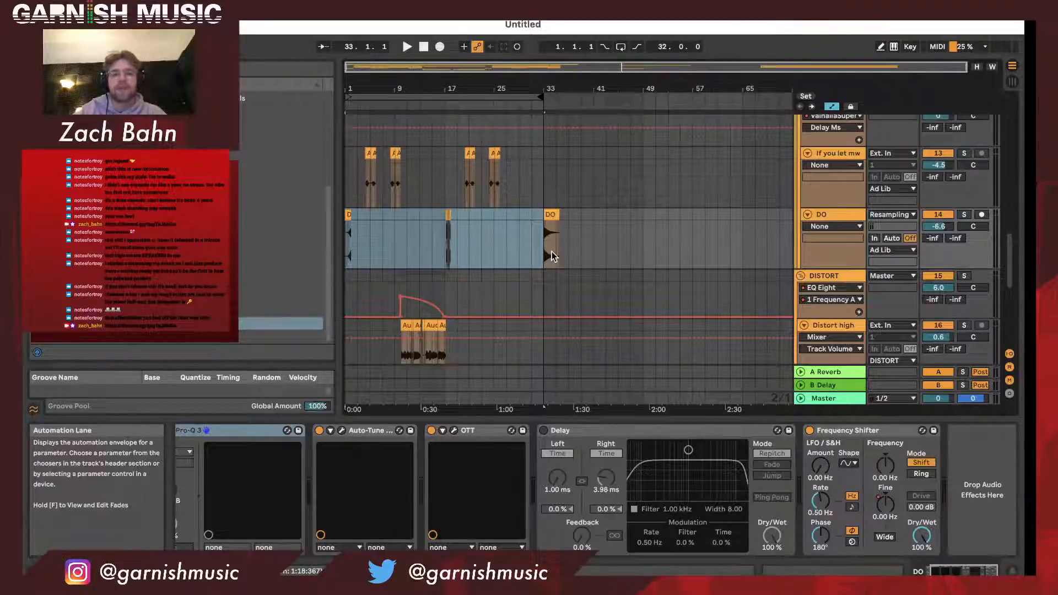
pyautogui.click(580, 239)
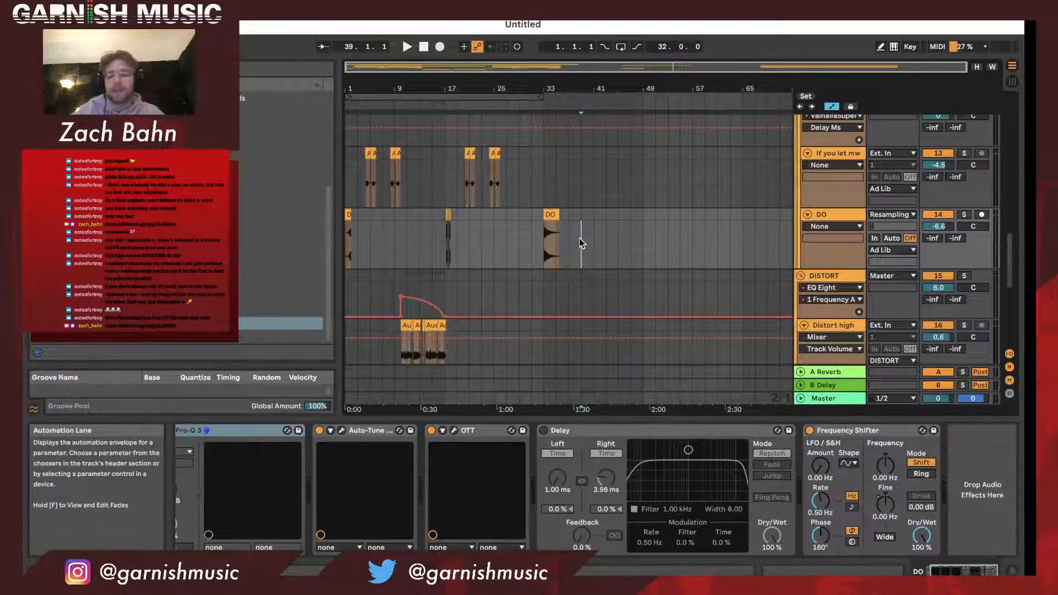
# - Hide the automation lanes in the arrangement
pyautogui.press('a')
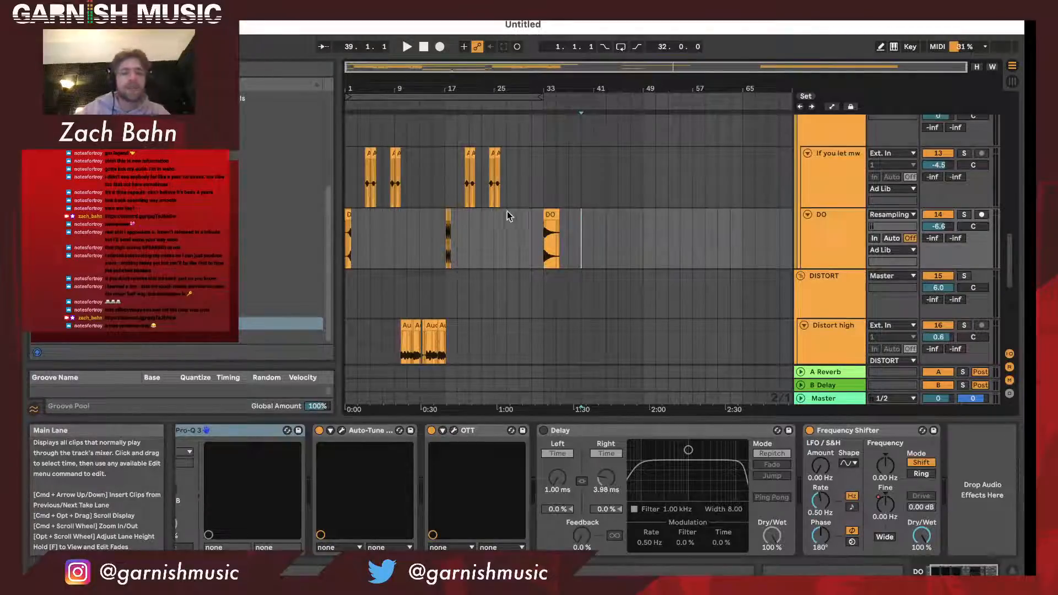
pyautogui.moveTo(407, 89); pyautogui.dragTo(432, 90)
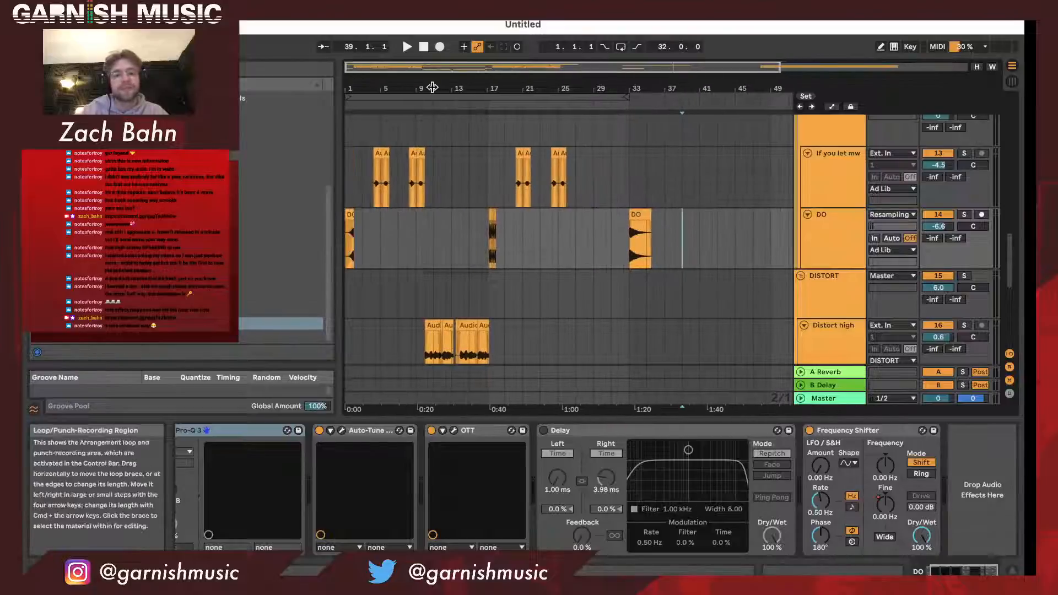
pyautogui.scroll(10, 489, 196)
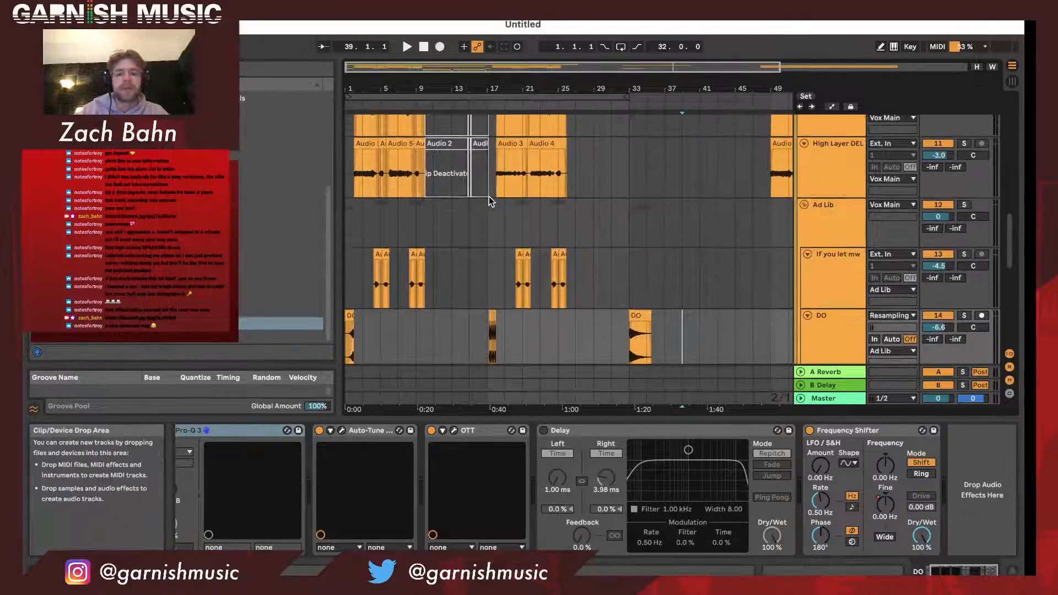
pyautogui.scroll(5, 488, 196)
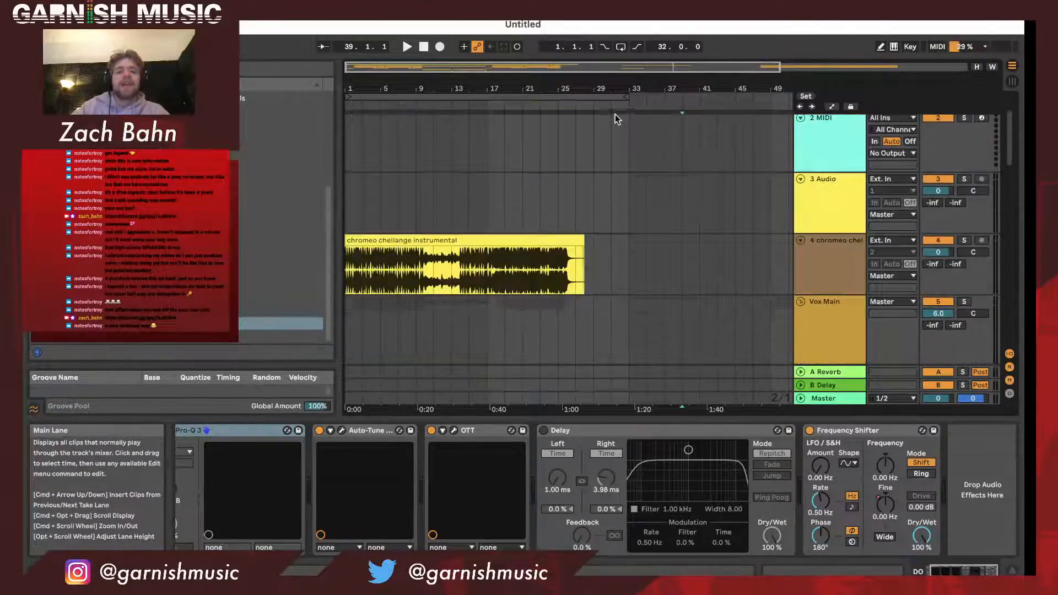
# - Examine how the instrumental clip and the Main, Main Layer and High Layer vocal clips are arranged across the loop region
pyautogui.click(612, 97)
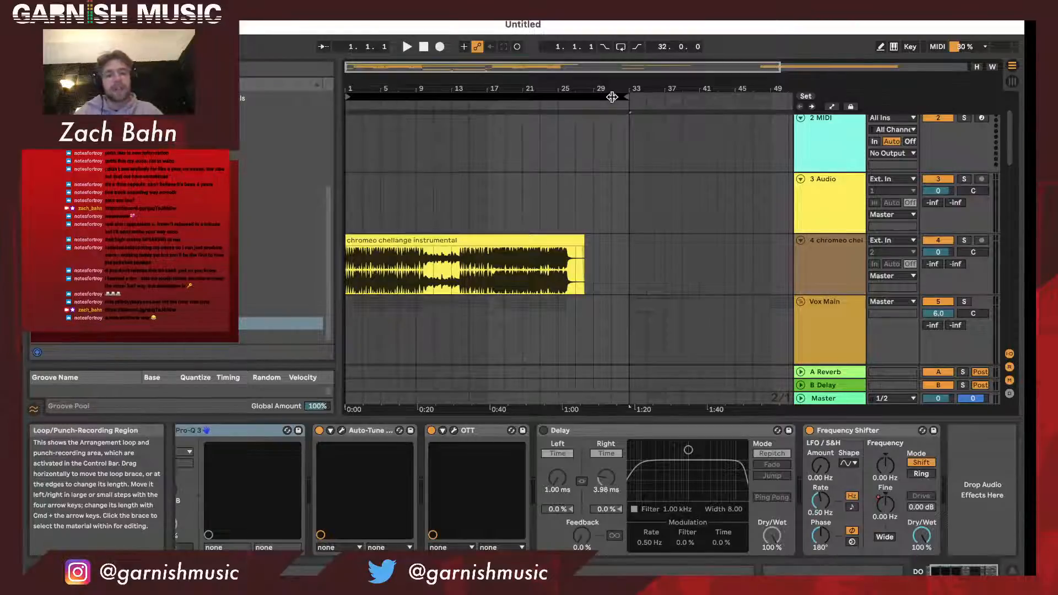
pyautogui.scroll(-1, 596, 135)
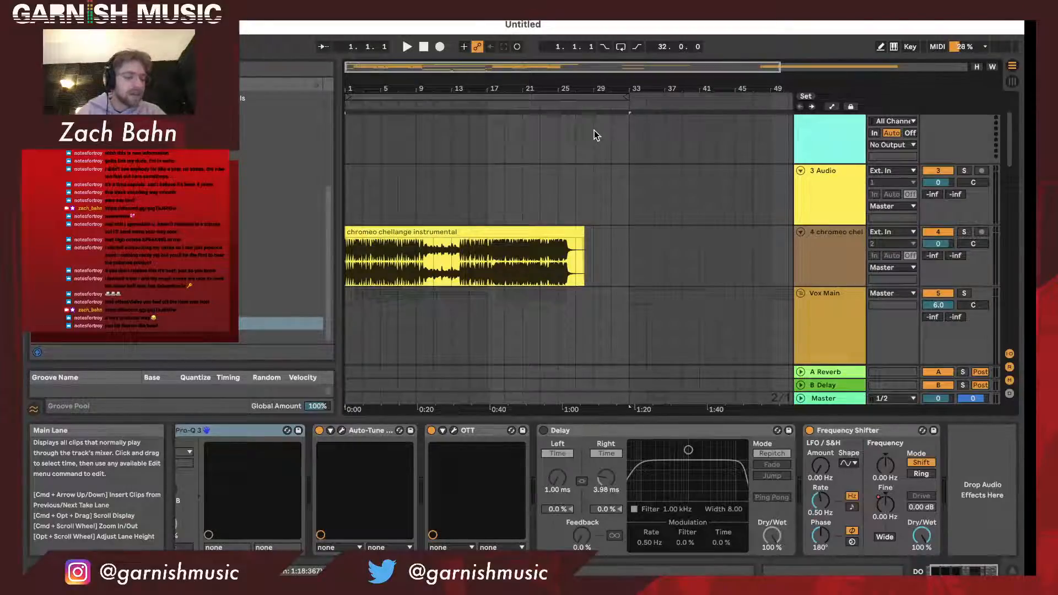
pyautogui.moveTo(374, 97); pyautogui.dragTo(375, 135)
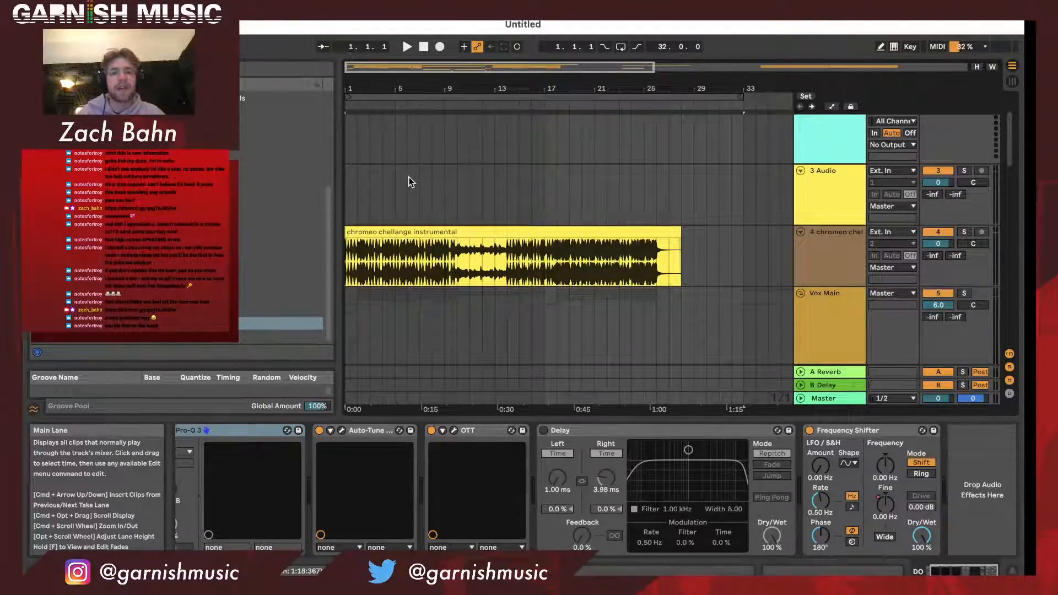
pyautogui.scroll(-2, 409, 178)
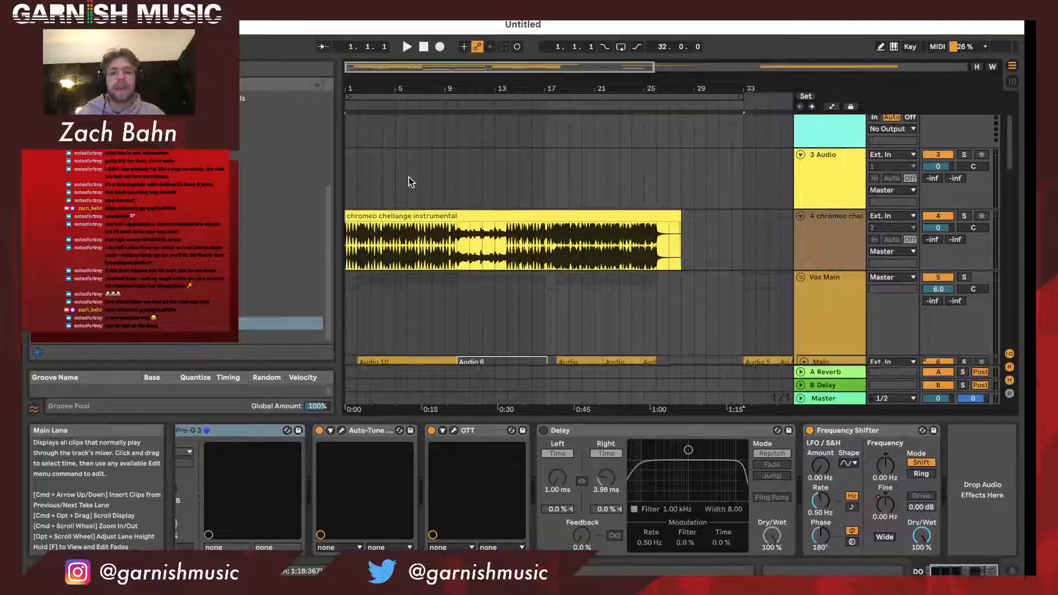
pyautogui.scroll(-5, 409, 177)
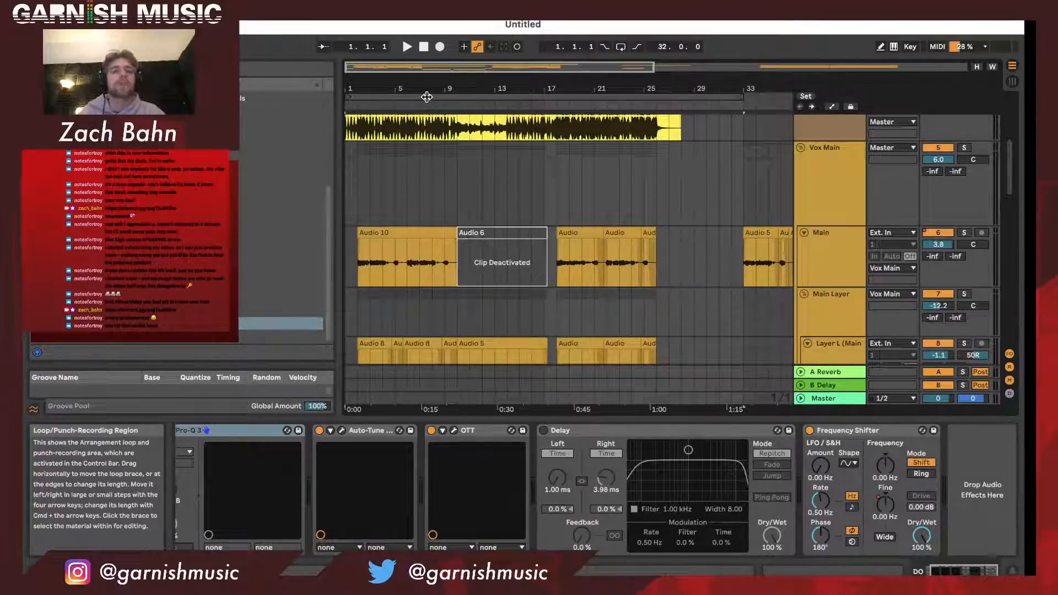
pyautogui.moveTo(428, 88); pyautogui.dragTo(431, 97)
pyautogui.scroll(-5, 458, 158)
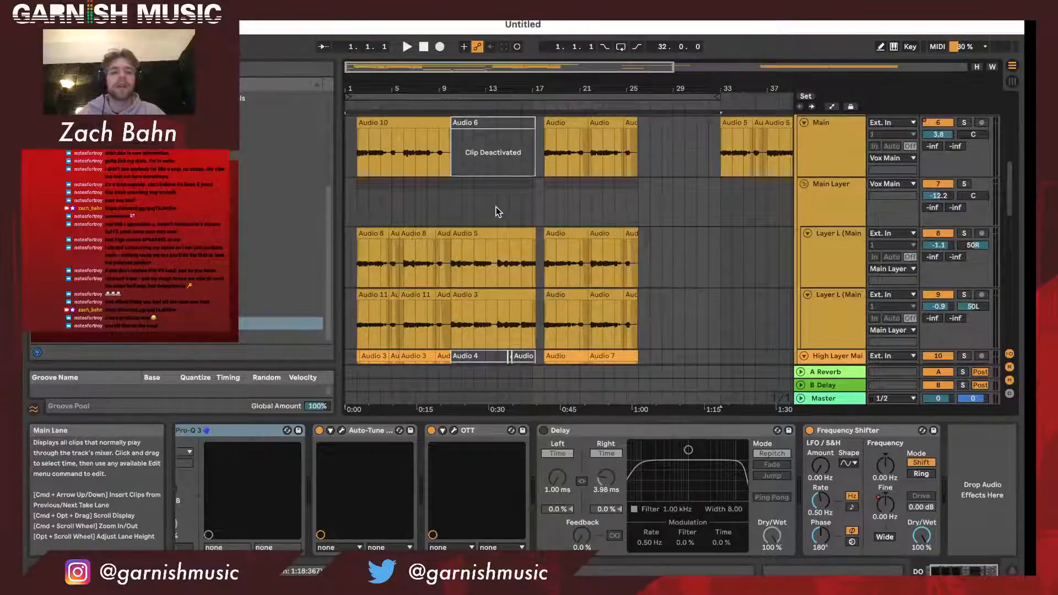
pyautogui.scroll(-1, 498, 211)
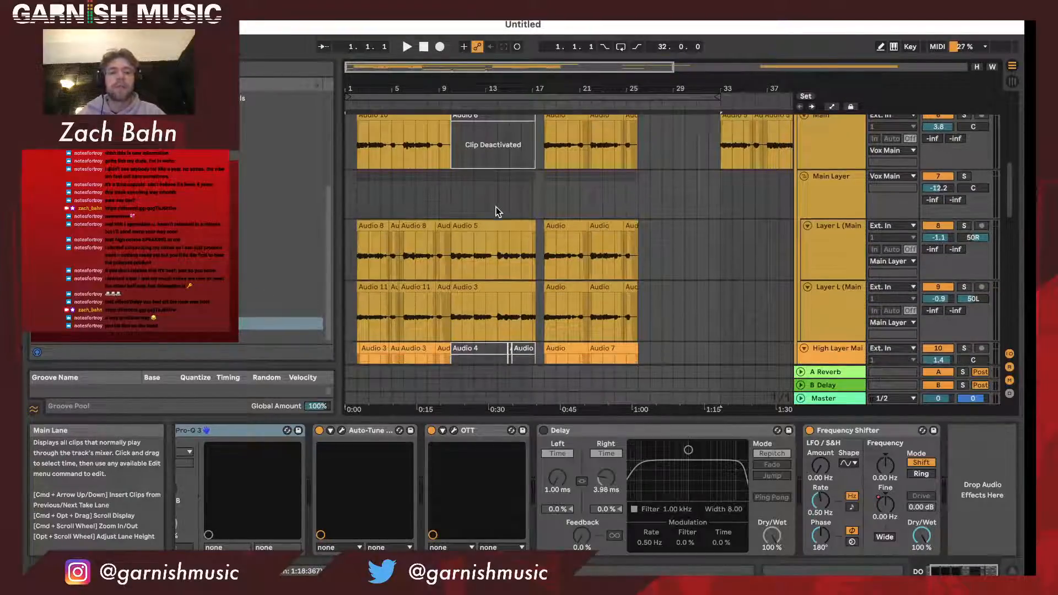
pyautogui.scroll(2, 616, 207)
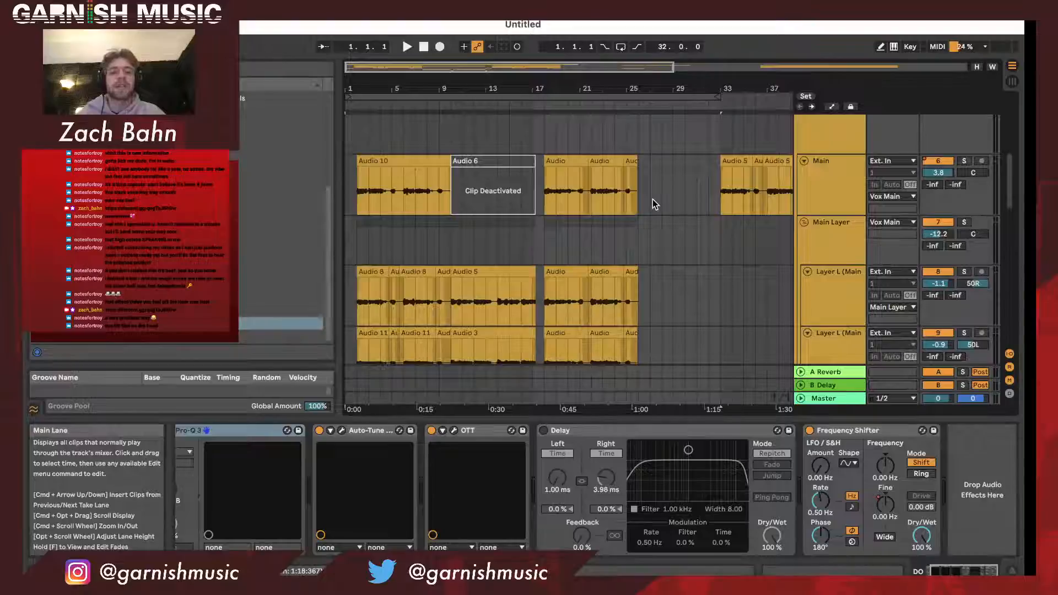
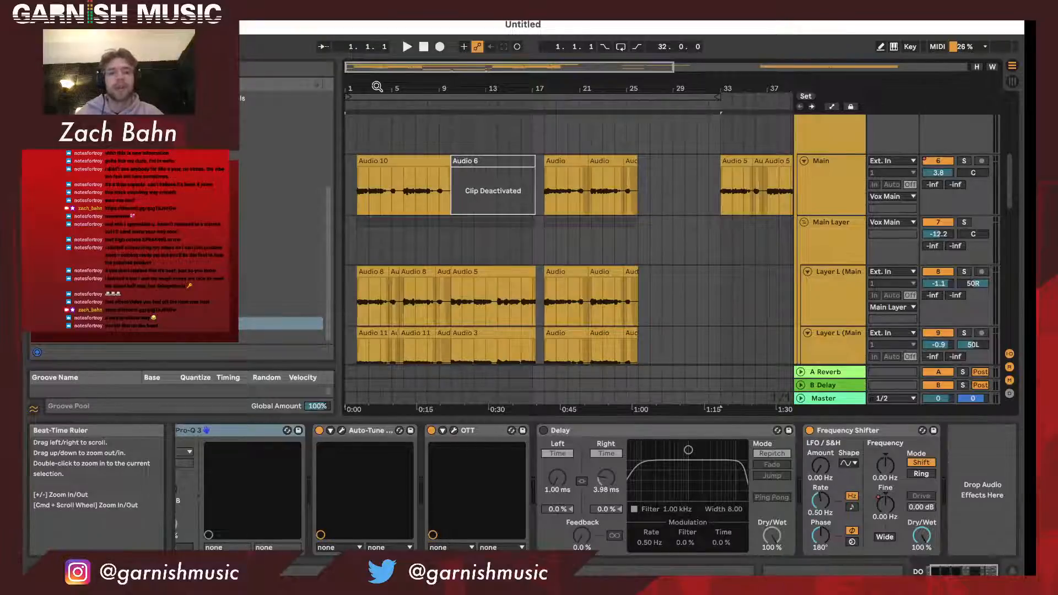
# - Review the effects chains of the Main vocal track and the Main Layer group and its layer tracks
pyautogui.scroll(-3, 460, 214)
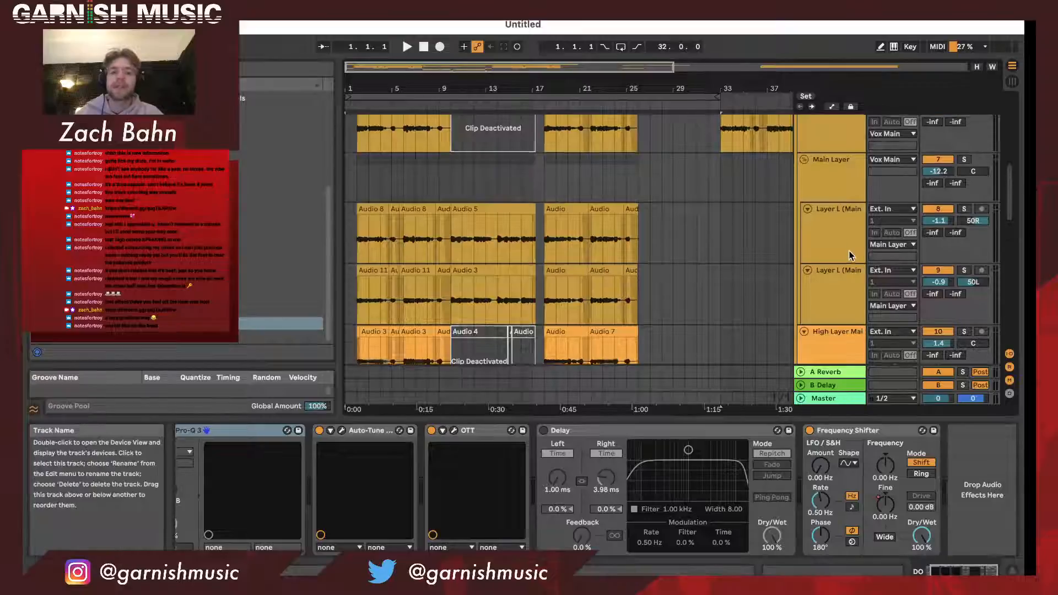
pyautogui.scroll(3, 848, 255)
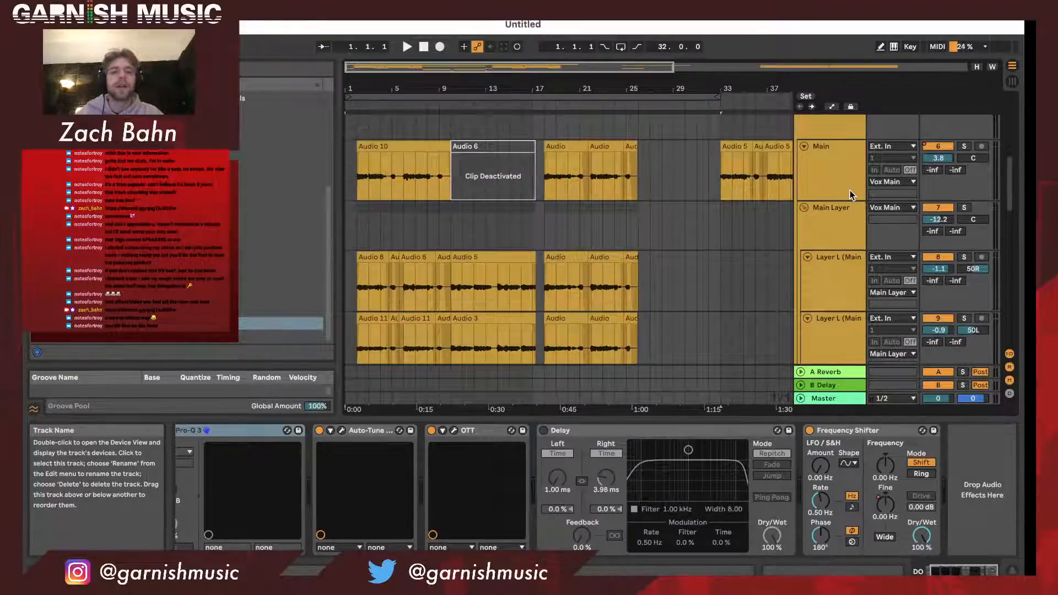
pyautogui.scroll(-2, 850, 191)
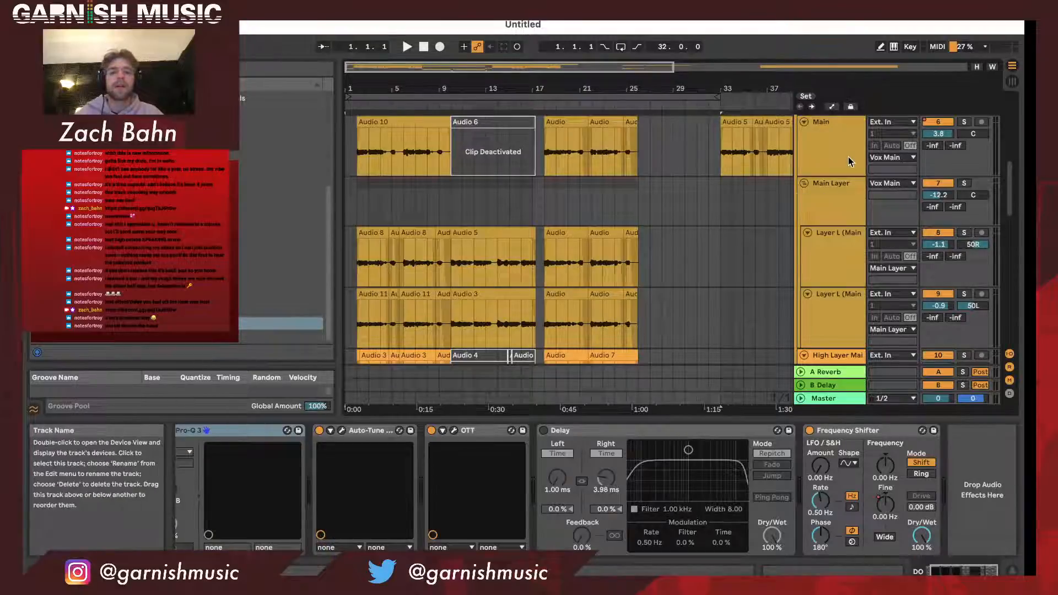
pyautogui.scroll(4, 848, 156)
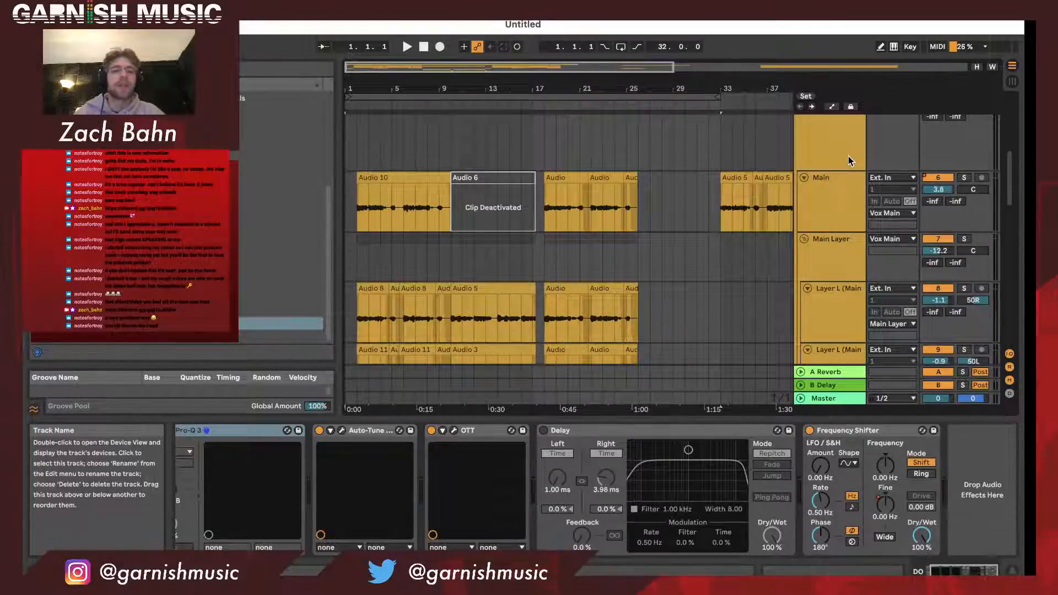
pyautogui.click(847, 197)
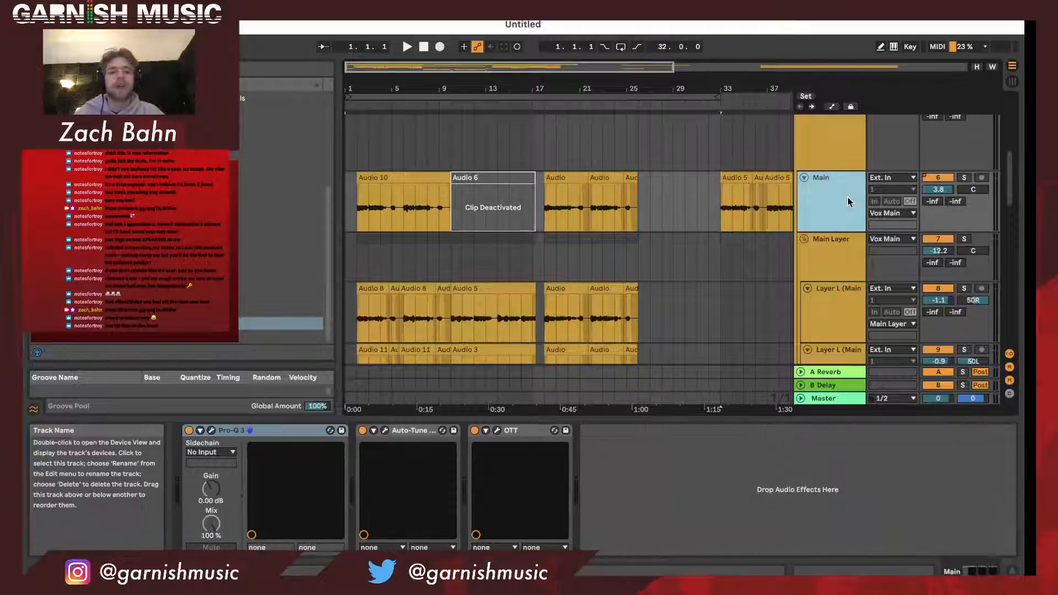
pyautogui.scroll(-1, 846, 220)
pyautogui.click(838, 266)
pyautogui.click(842, 246)
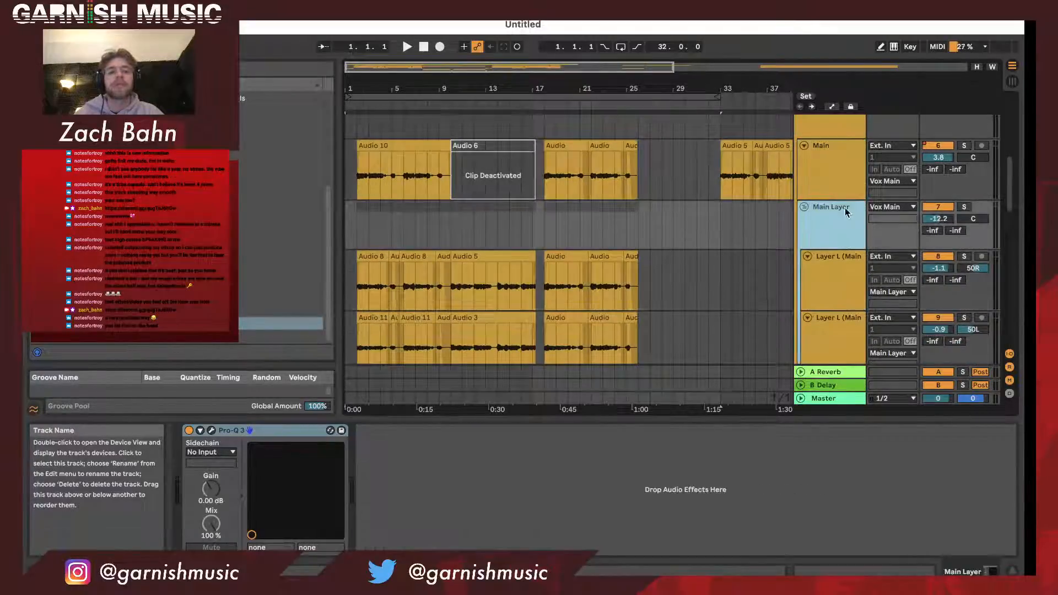
pyautogui.click(845, 196)
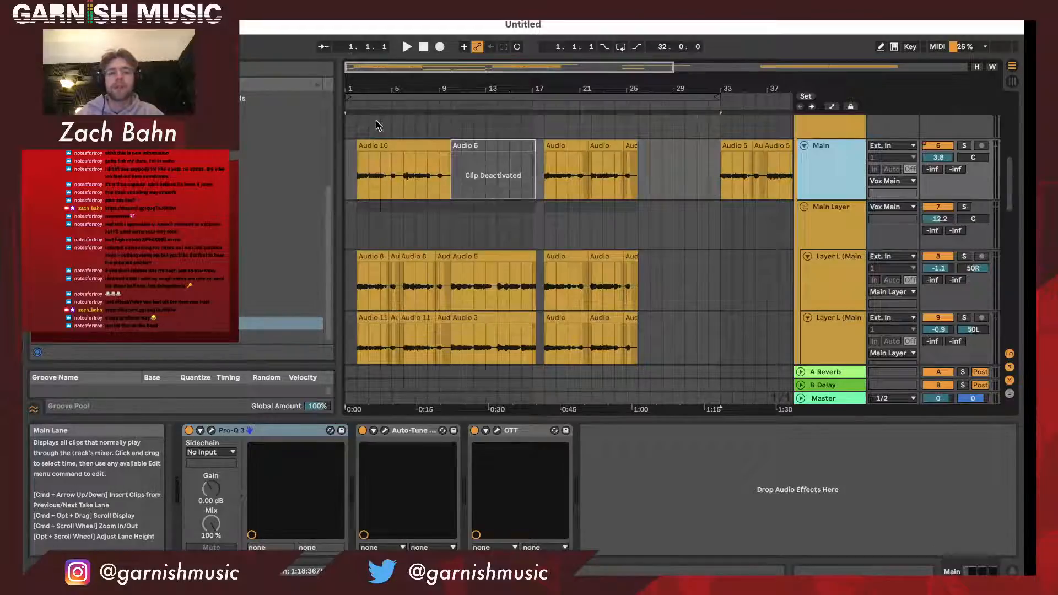
# - Examine how the tracks in the Vox Main group are stacked and routed, from Main through the panned layers to High Layer Main
pyautogui.scroll(-2, 379, 138)
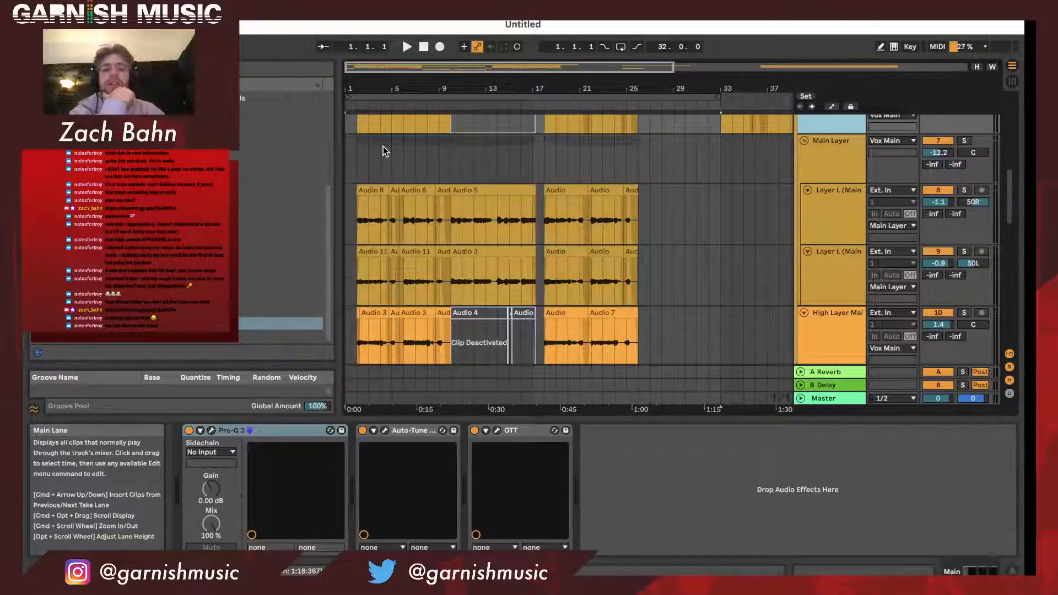
pyautogui.scroll(3, 385, 151)
pyautogui.scroll(-1, 388, 195)
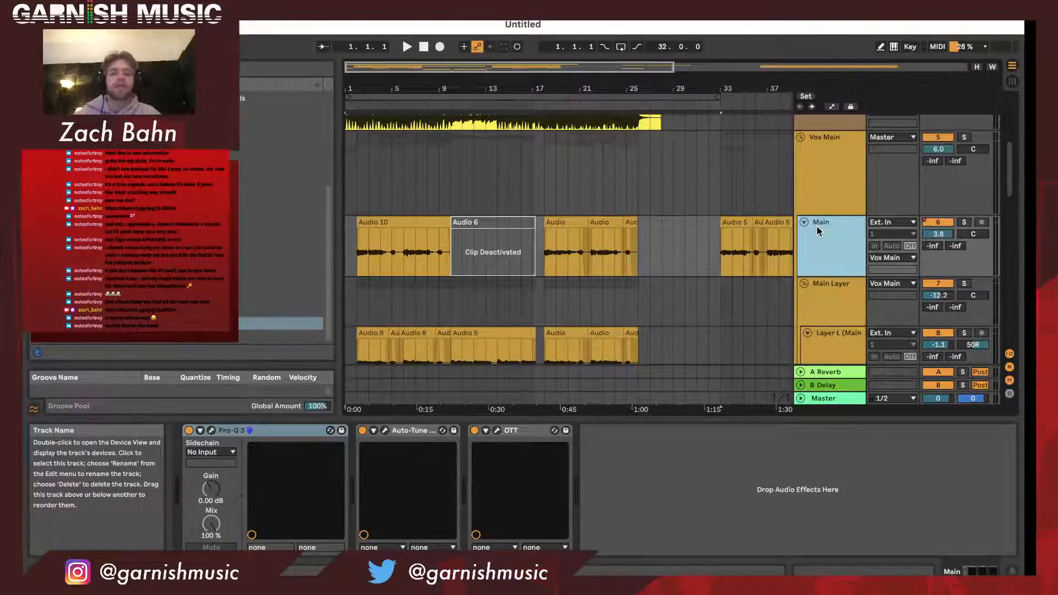
pyautogui.scroll(-1, 817, 227)
pyautogui.scroll(-3, 817, 226)
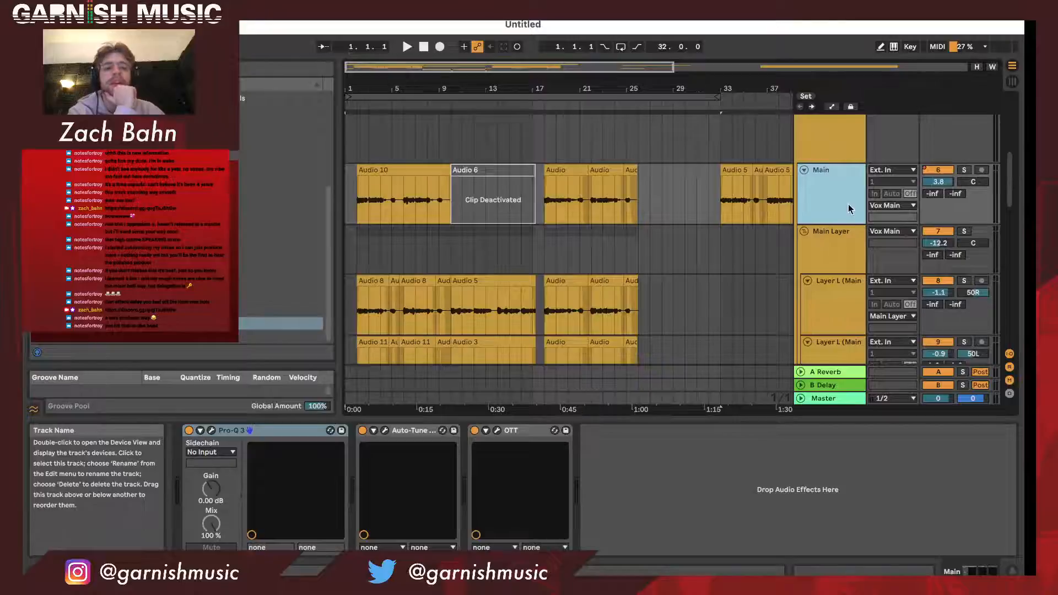
pyautogui.scroll(-1, 852, 196)
pyautogui.scroll(-2, 854, 295)
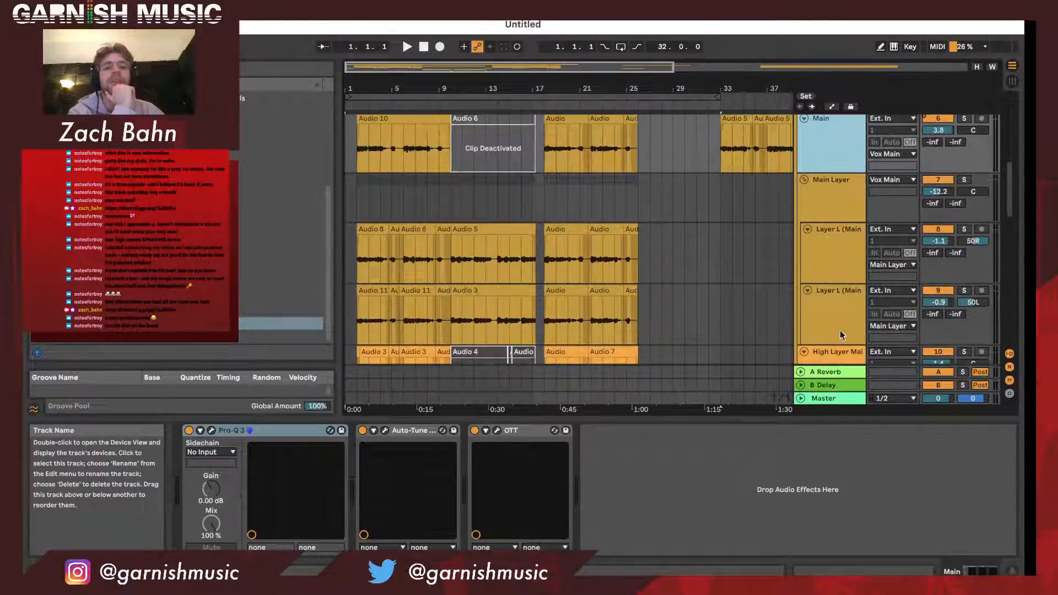
pyautogui.scroll(-2, 841, 348)
pyautogui.scroll(4, 842, 257)
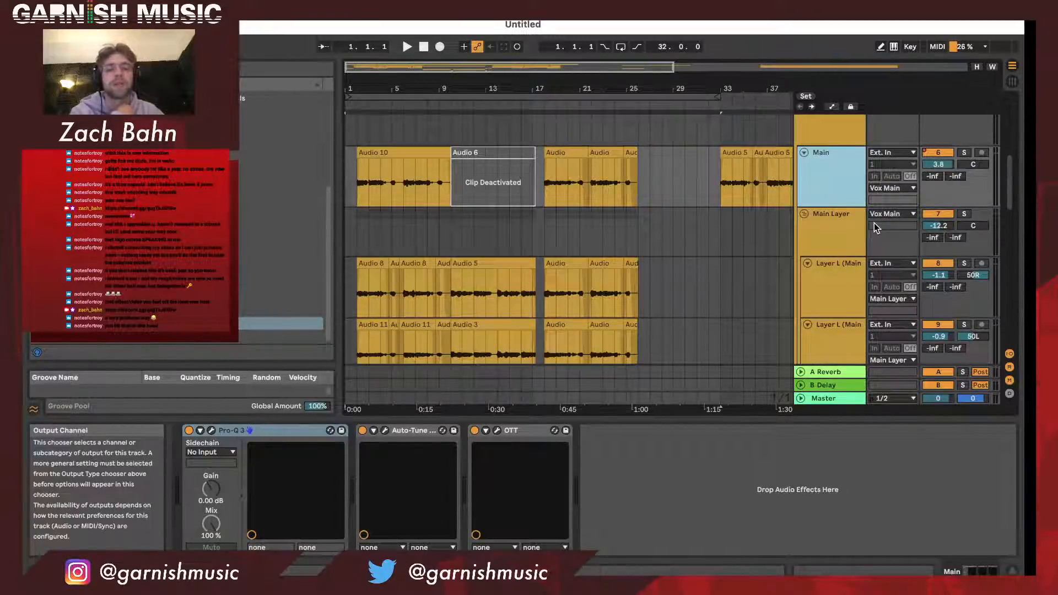
pyautogui.scroll(-2, 874, 222)
pyautogui.scroll(-1, 859, 221)
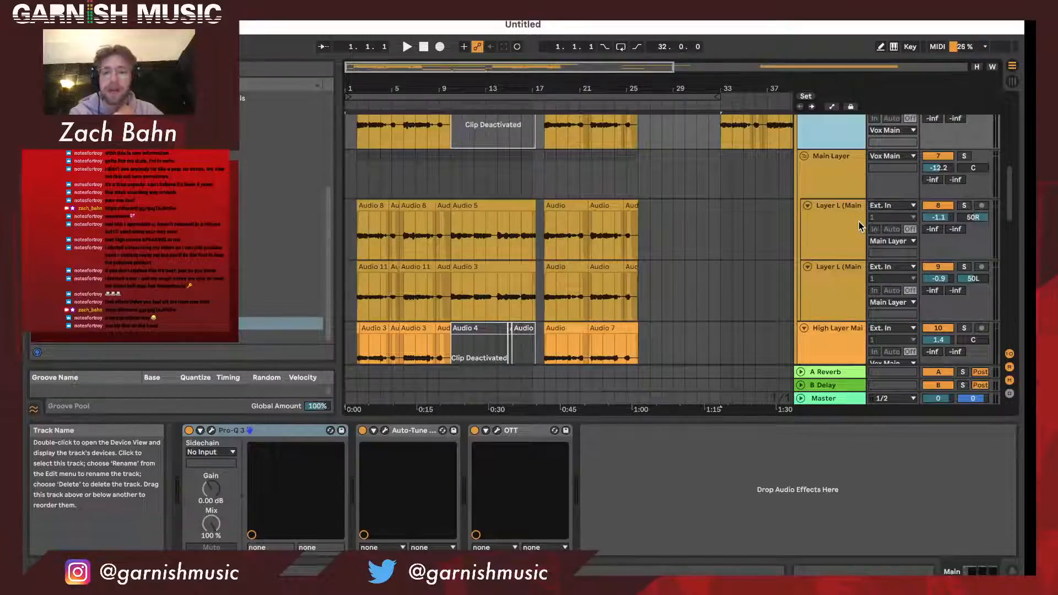
# - Place the insert marker at bar 18 on the Main Layer group, where the second vocal section starts
pyautogui.click(506, 96)
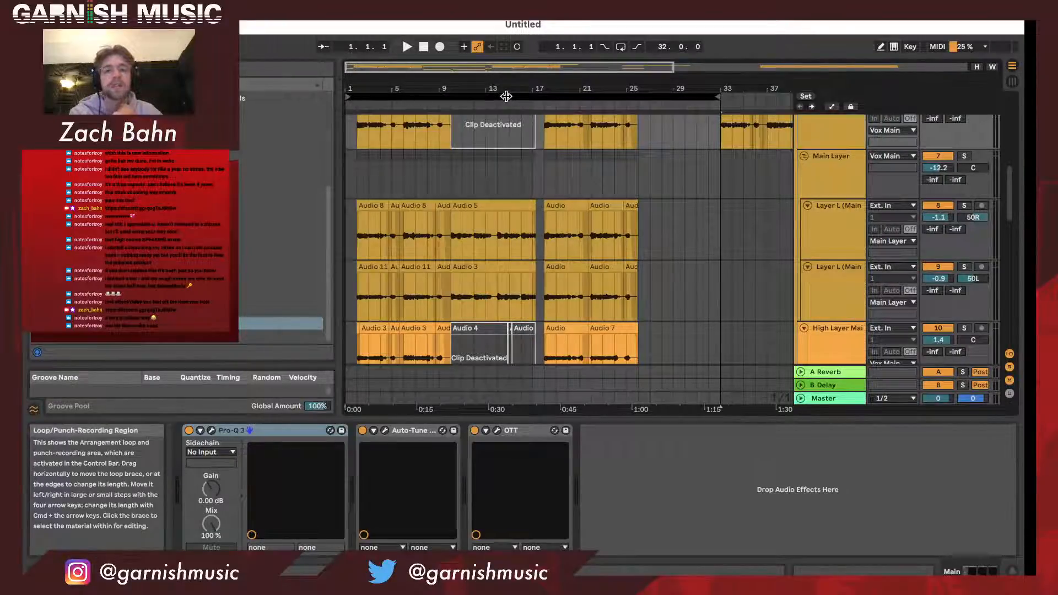
pyautogui.click(529, 134)
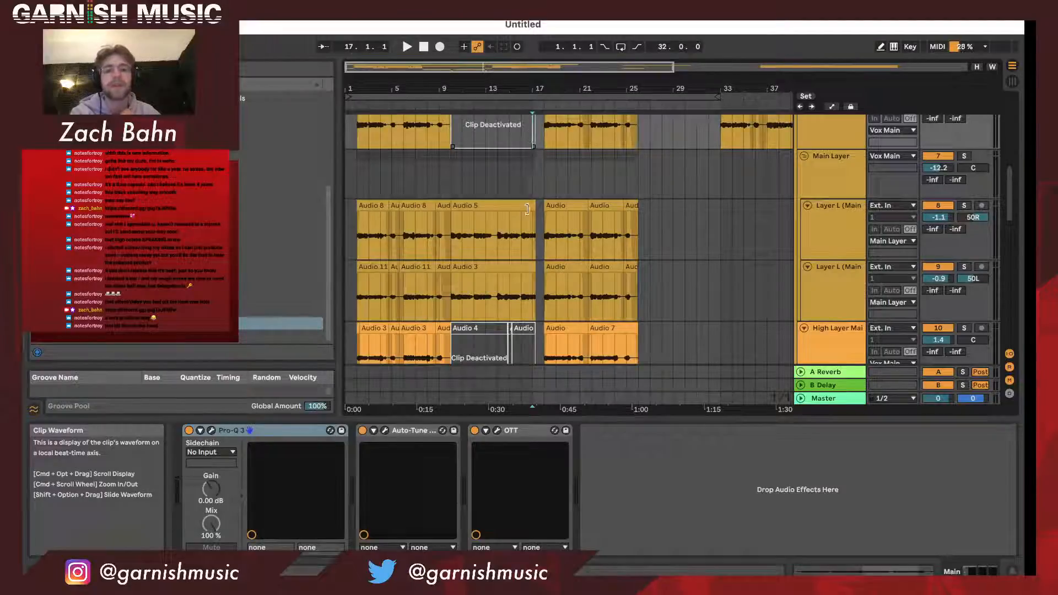
pyautogui.click(541, 184)
pyautogui.scroll(-3, 537, 180)
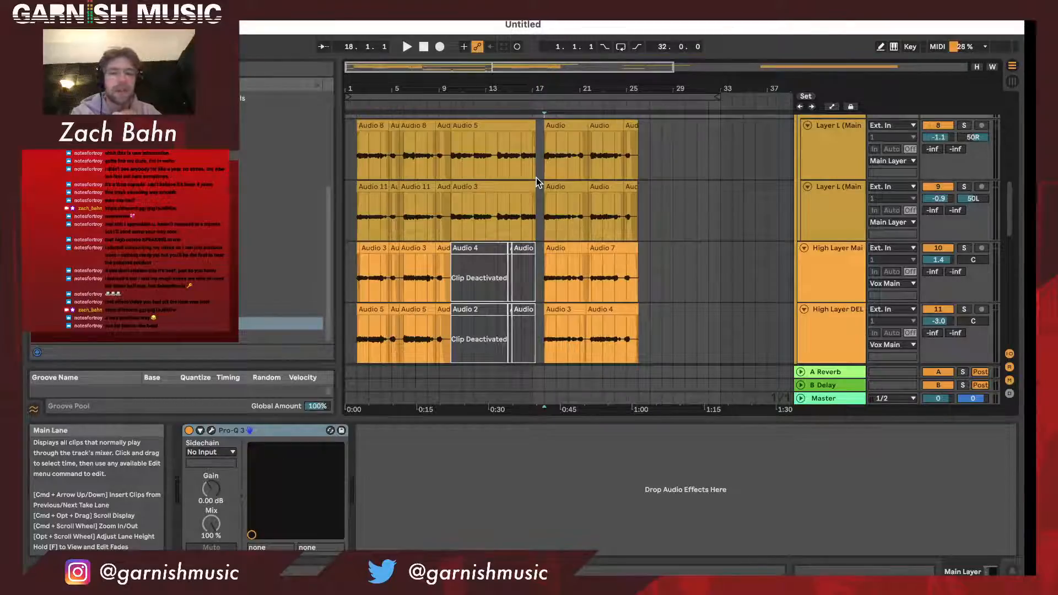
# - Examine where the Main, Main Layer and High Layer vocal sections fall along the full arrangement timeline
pyautogui.moveTo(425, 89)
pyautogui.mouseDown()
pyautogui.moveTo(425, 102)
pyautogui.moveTo(424, 84)
pyautogui.mouseUp()
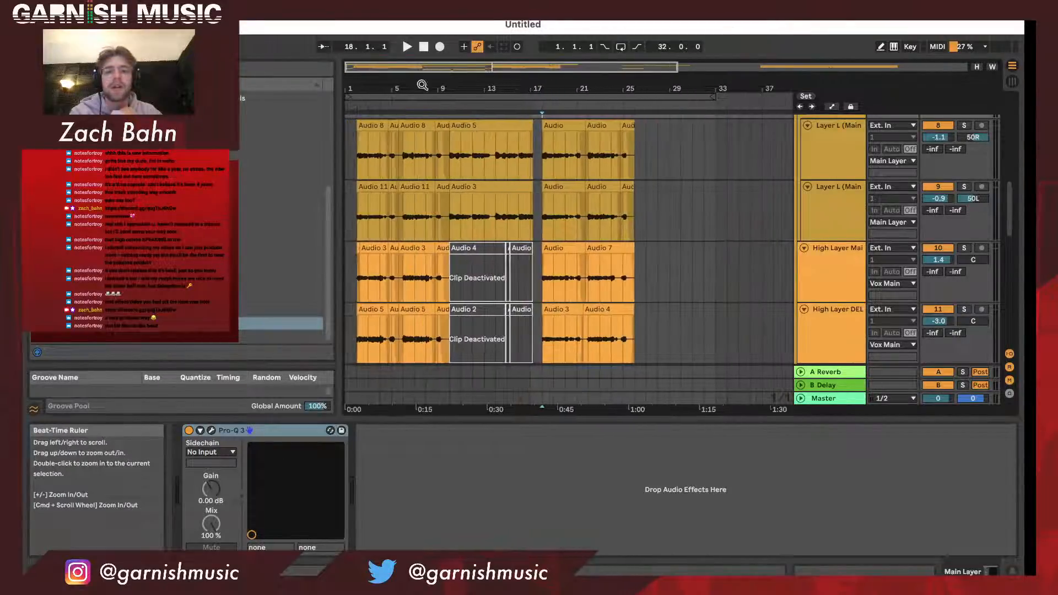
pyautogui.scroll(-1, 448, 188)
pyautogui.scroll(1, 446, 188)
pyautogui.scroll(1, 447, 187)
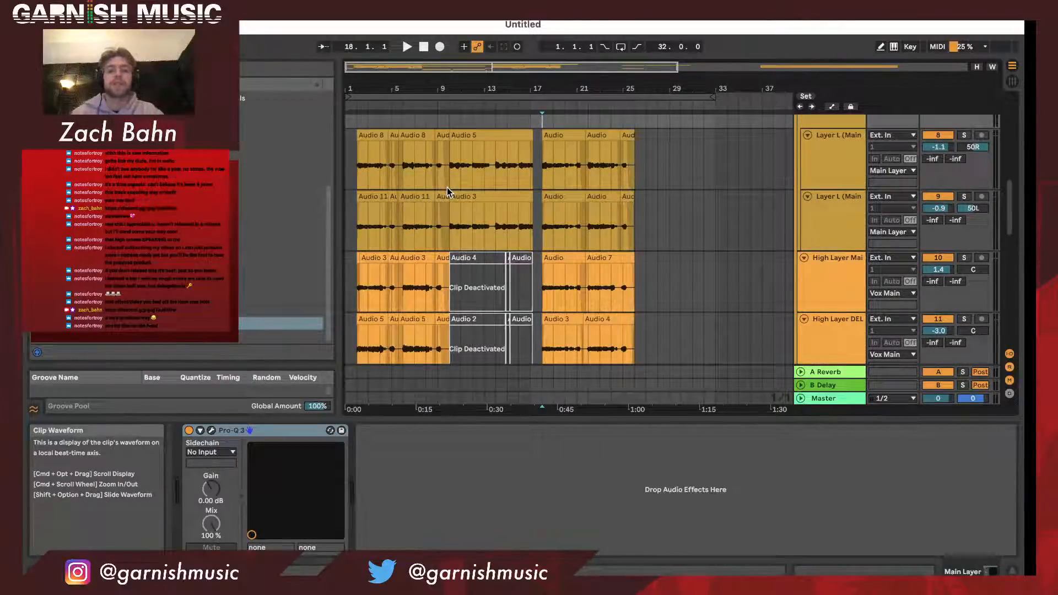
pyautogui.scroll(2, 447, 190)
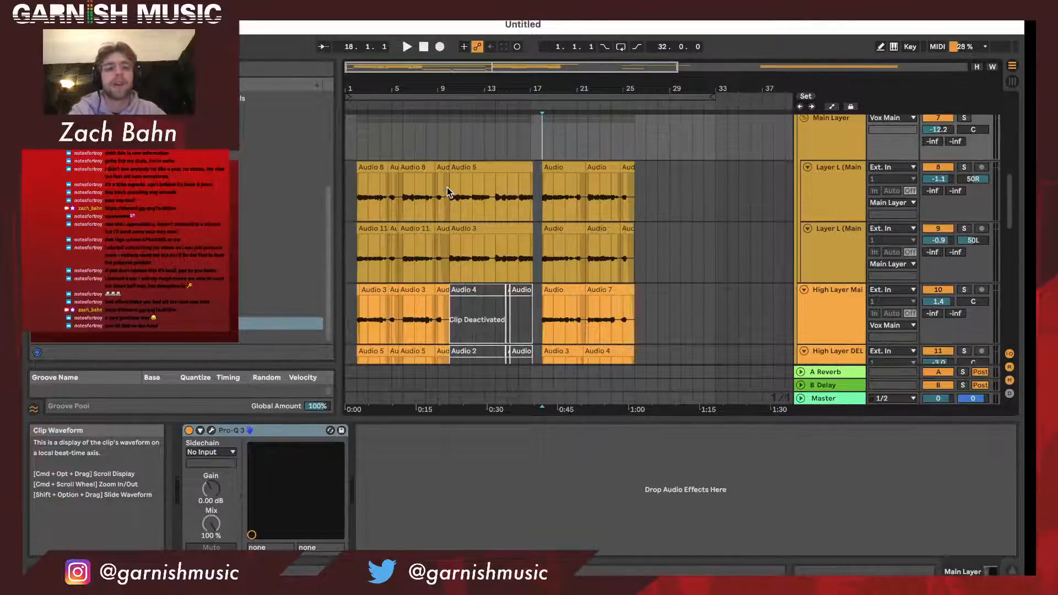
pyautogui.scroll(4, 447, 191)
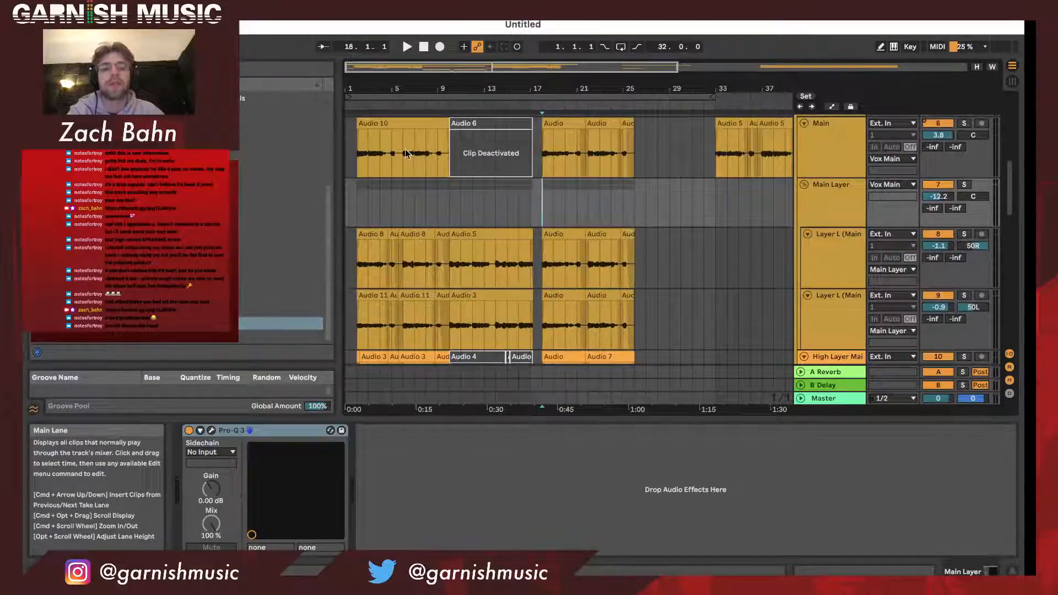
pyautogui.moveTo(372, 89); pyautogui.dragTo(364, 89)
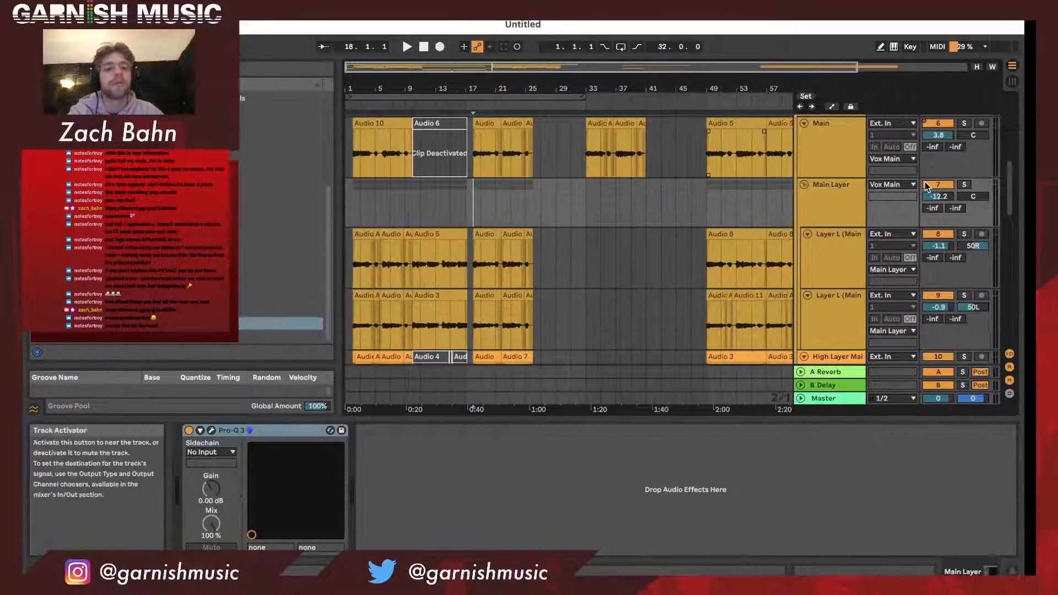
pyautogui.moveTo(557, 95); pyautogui.dragTo(556, 91)
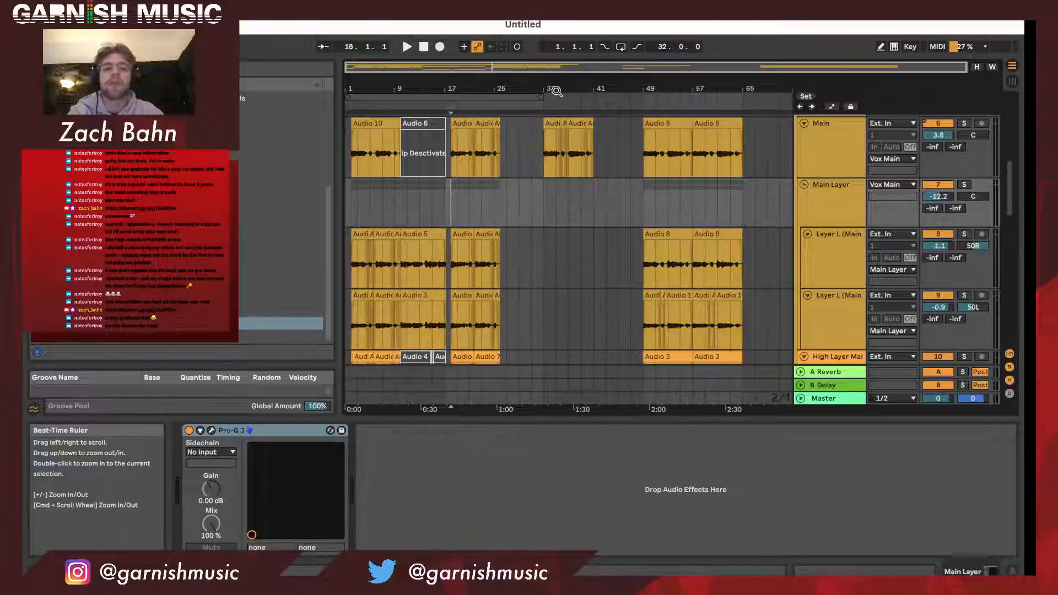
pyautogui.moveTo(364, 87); pyautogui.dragTo(379, 102)
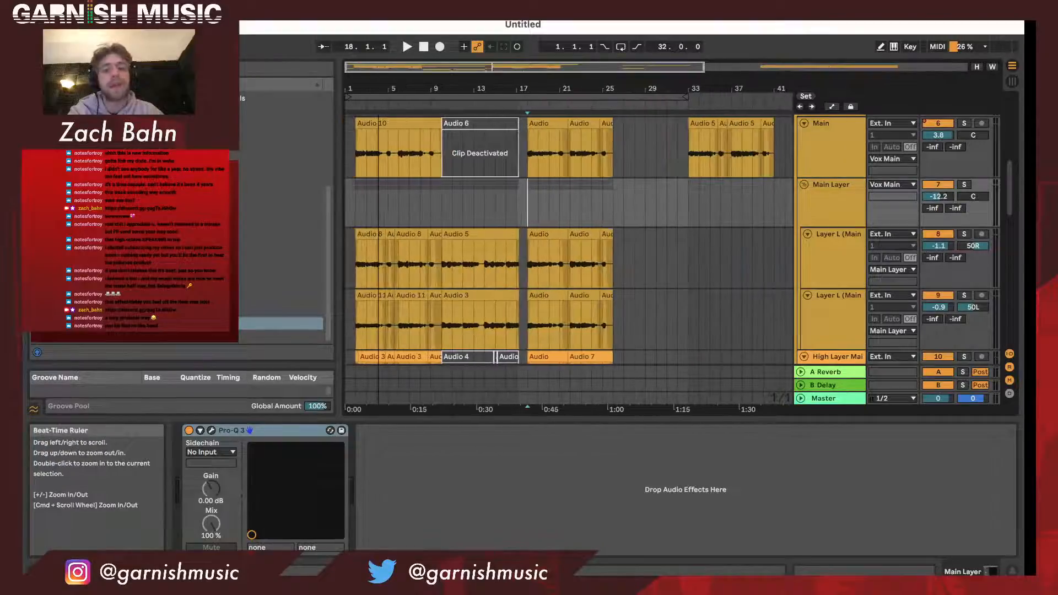
# - Compare the Main, panned layer and High Layer clips across the 32-bar loop region, down to the Ad Lib group
pyautogui.scroll(-3, 372, 226)
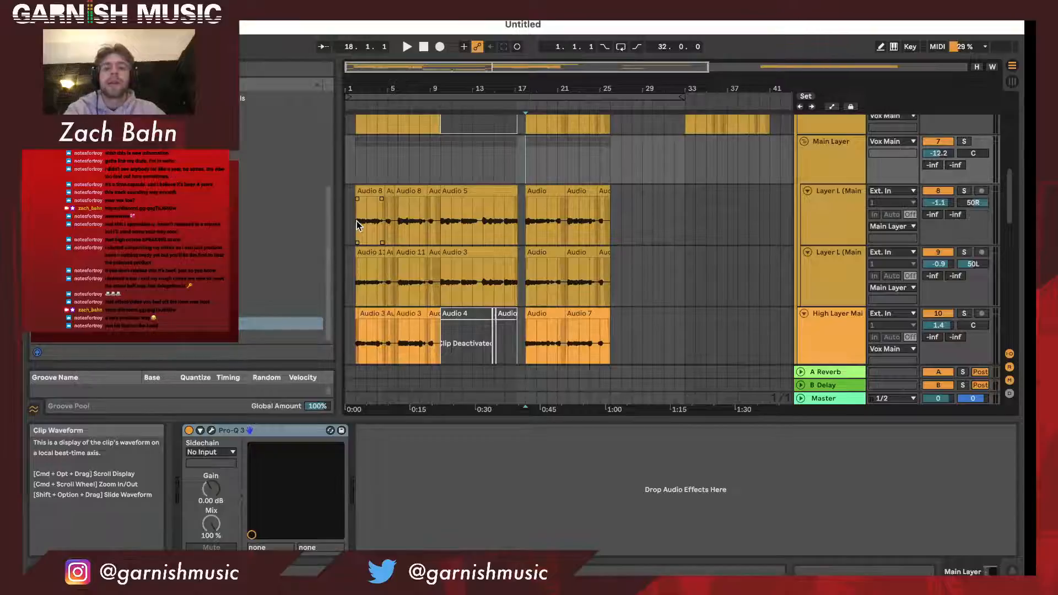
pyautogui.moveTo(368, 88); pyautogui.dragTo(369, 88)
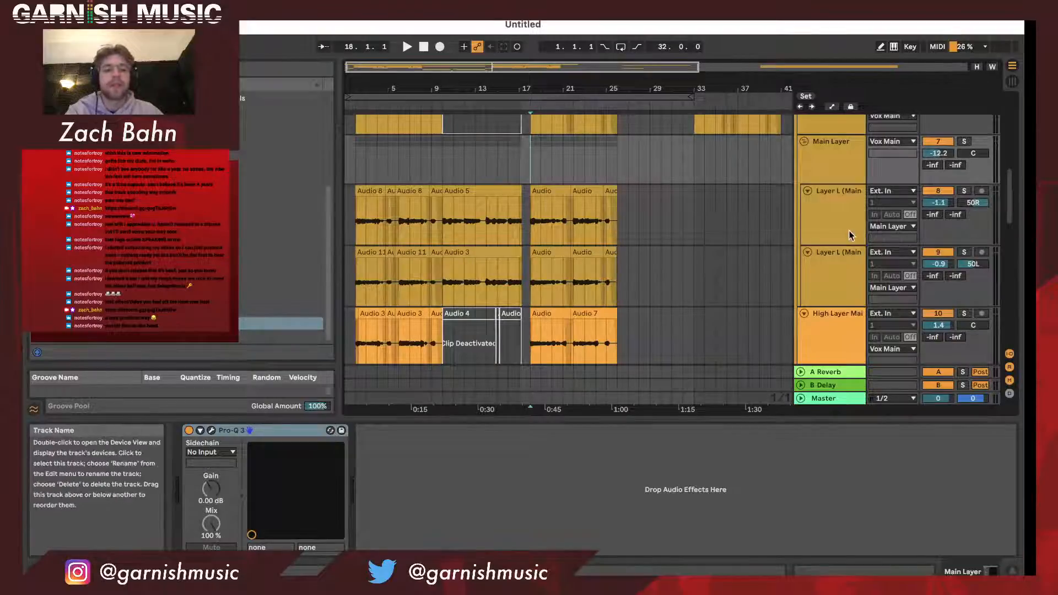
pyautogui.scroll(3, 742, 222)
pyautogui.scroll(2, 846, 189)
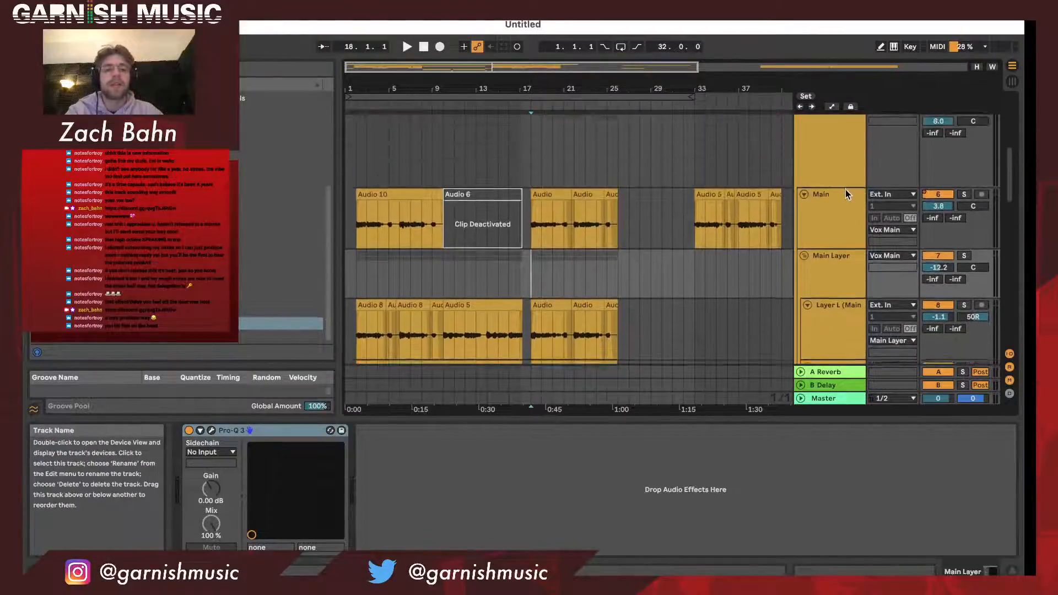
pyautogui.scroll(-6, 845, 190)
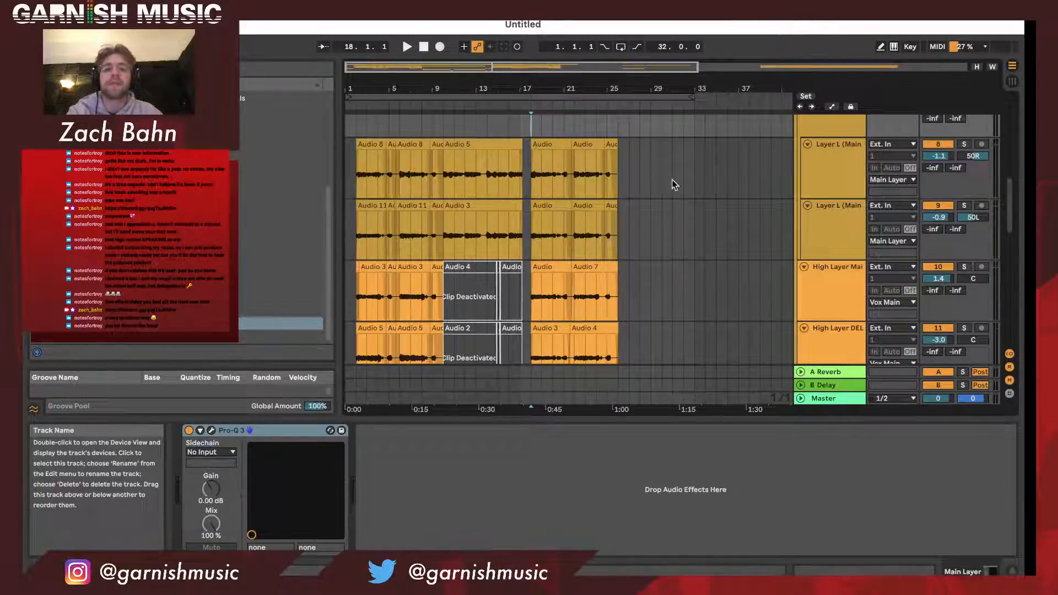
pyautogui.moveTo(430, 89); pyautogui.dragTo(431, 88)
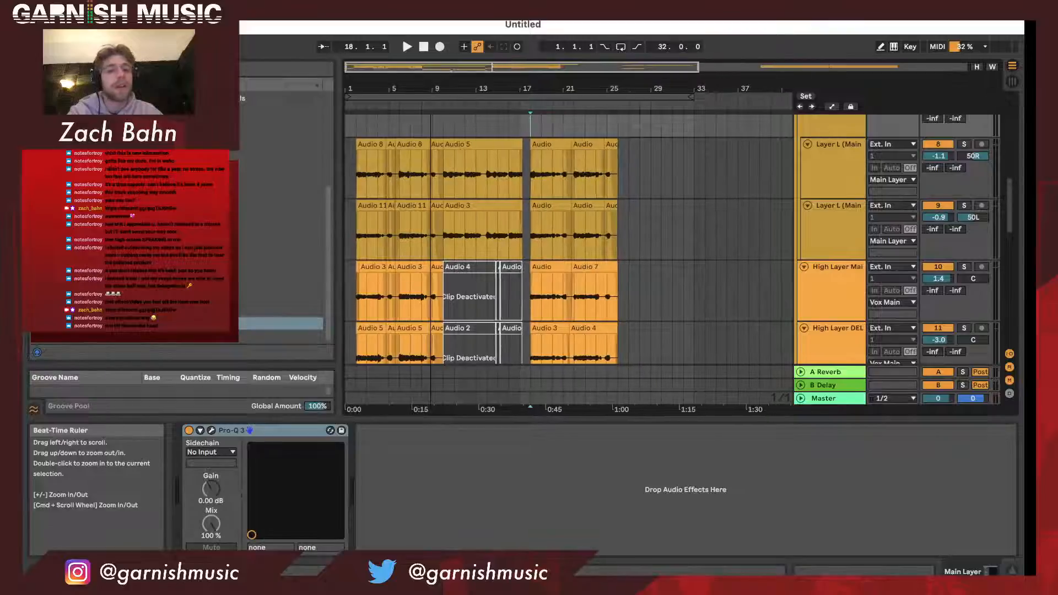
pyautogui.scroll(-3, 460, 153)
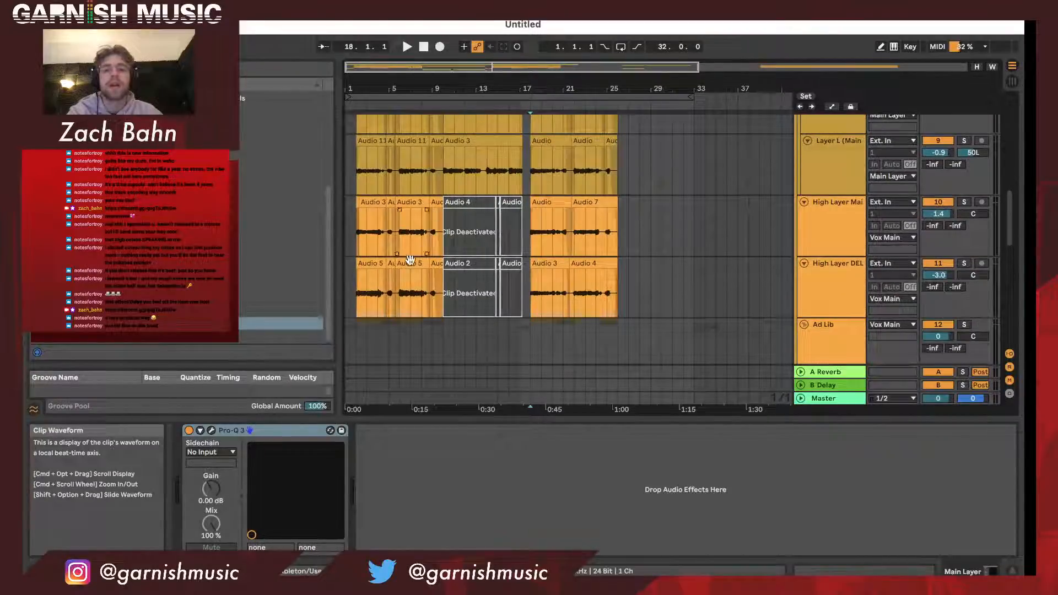
# - Review the effects chains of the High Layer DEL and High Layer Main tracks
pyautogui.click(833, 280)
pyautogui.click(837, 236)
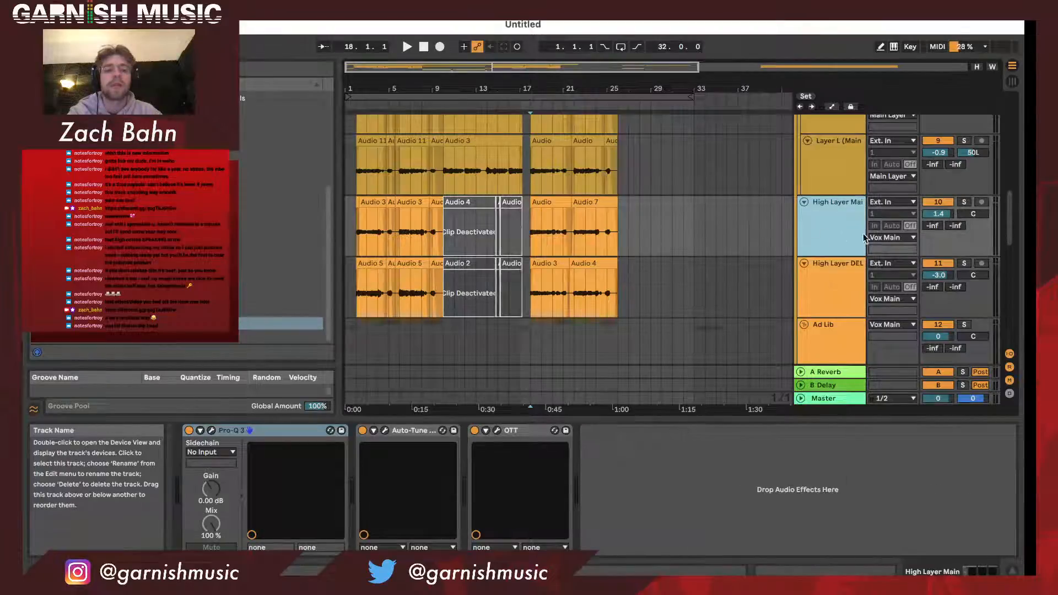
pyautogui.scroll(4, 844, 267)
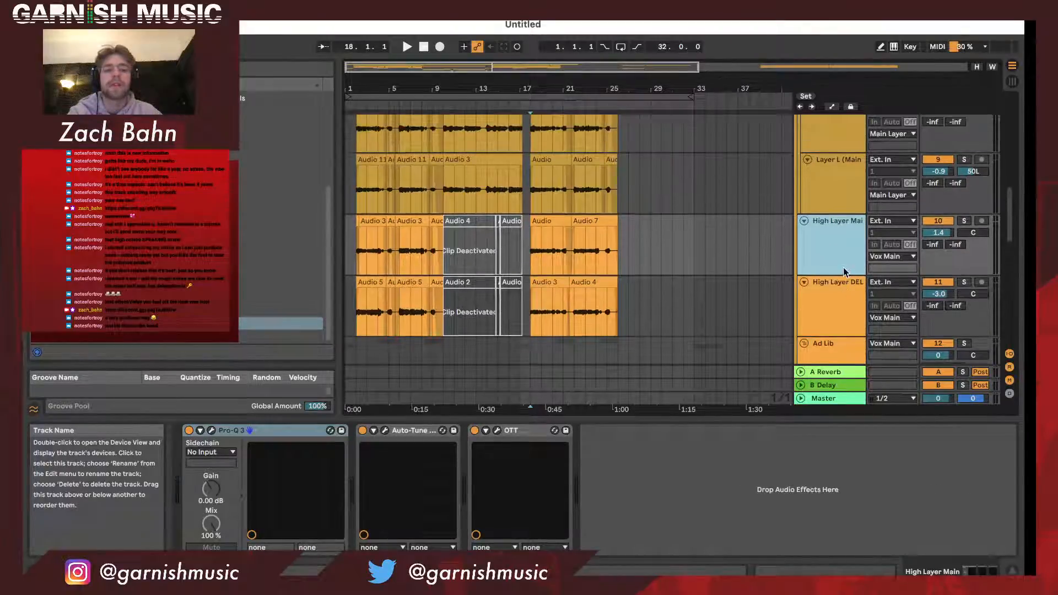
pyautogui.scroll(-6, 842, 216)
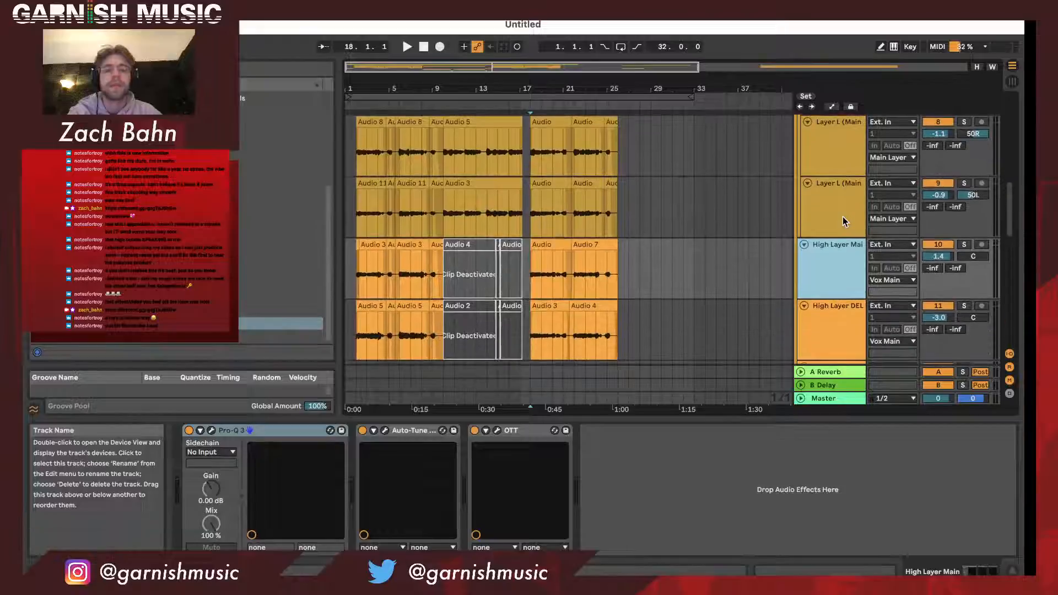
# - Review the effects chains of the two Ad Lib tracks, If you let mw and DO
pyautogui.scroll(-6, 842, 217)
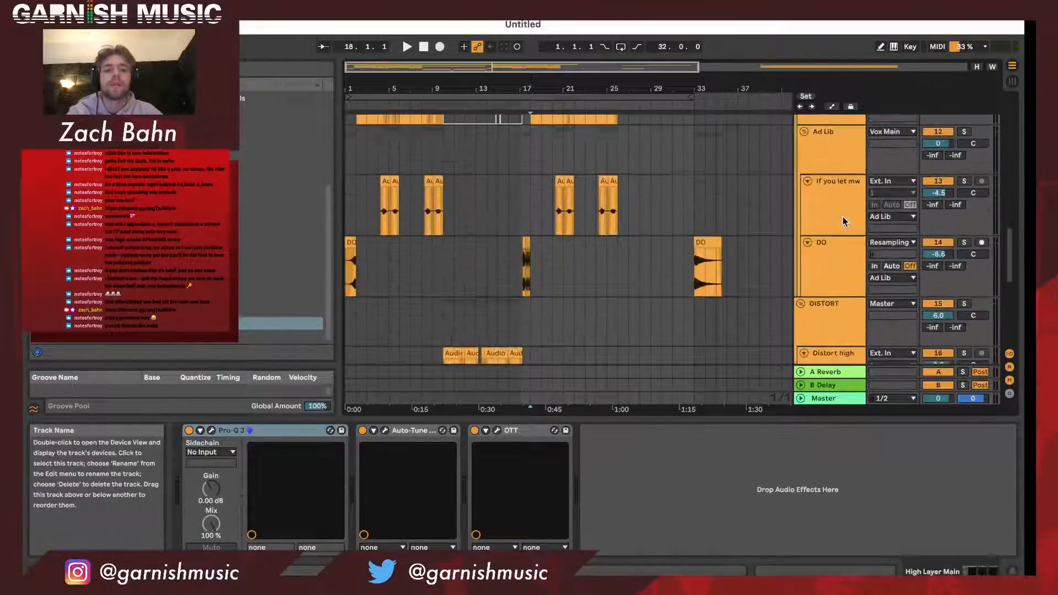
pyautogui.click(845, 218)
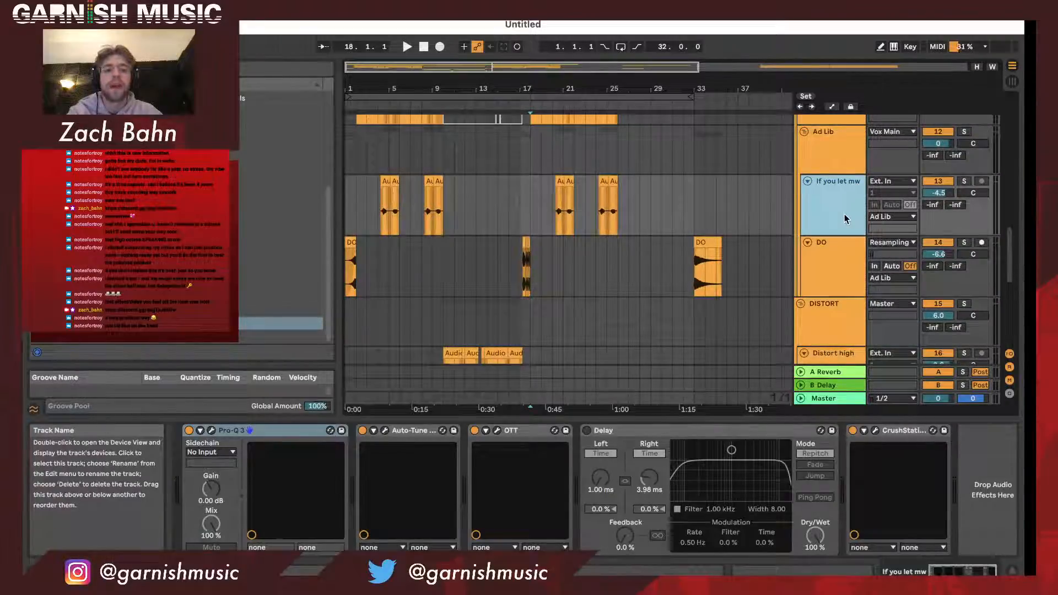
pyautogui.click(832, 277)
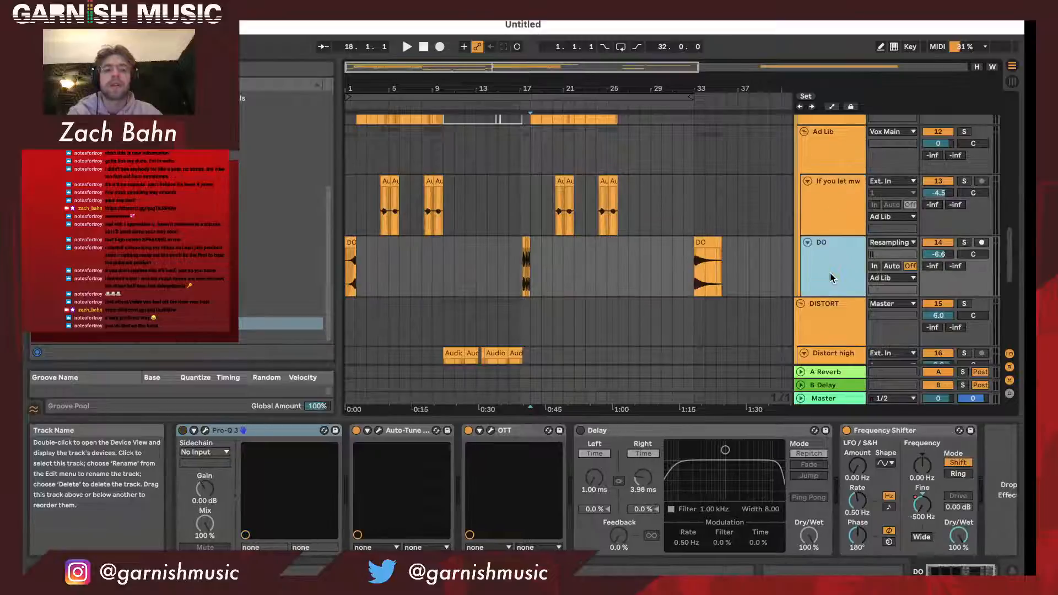
# - Review the effects chains of the Distort high and Distort Low tracks in the DISTORT group
pyautogui.scroll(-2, 832, 277)
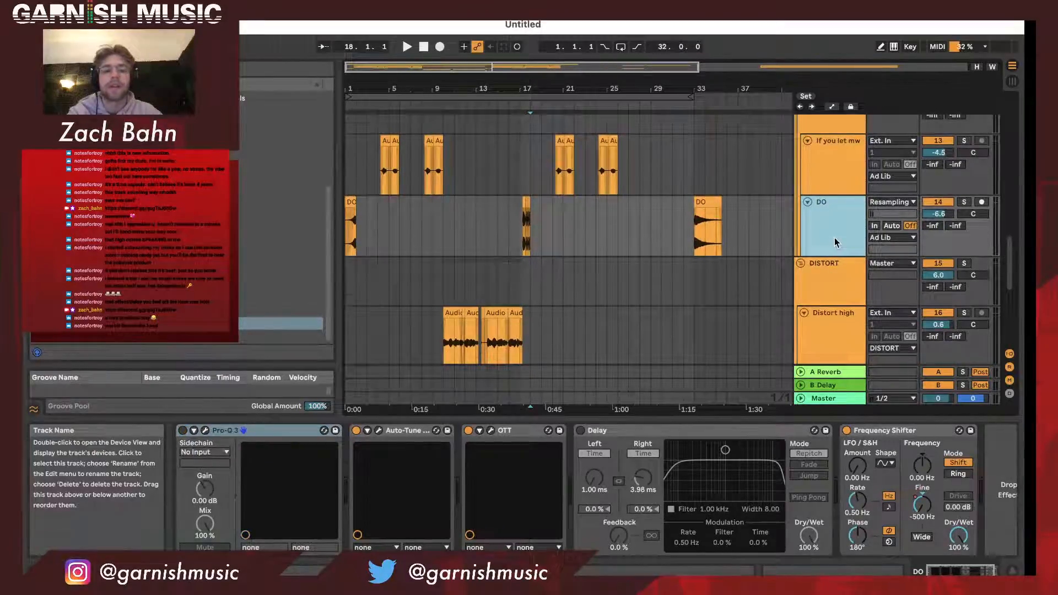
pyautogui.scroll(-1, 834, 237)
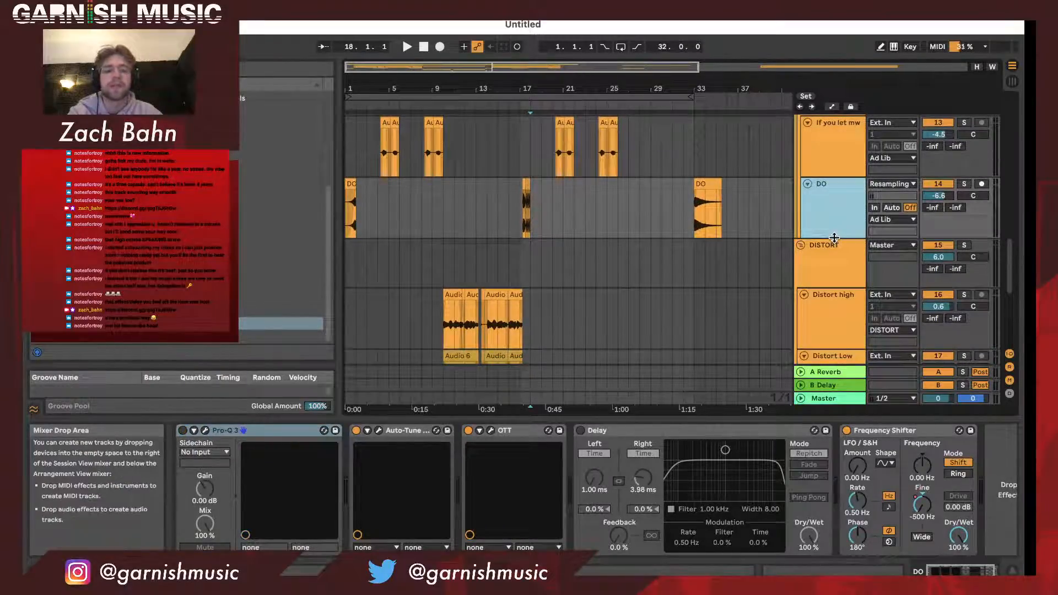
pyautogui.scroll(-5, 835, 237)
pyautogui.click(837, 223)
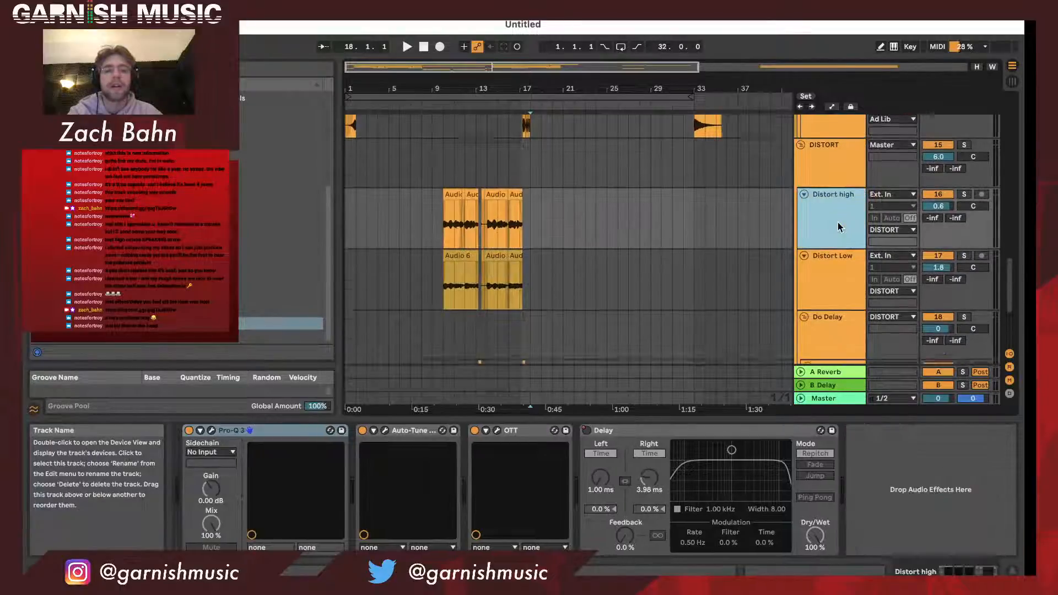
pyautogui.scroll(-1, 837, 222)
pyautogui.click(835, 241)
pyautogui.click(841, 202)
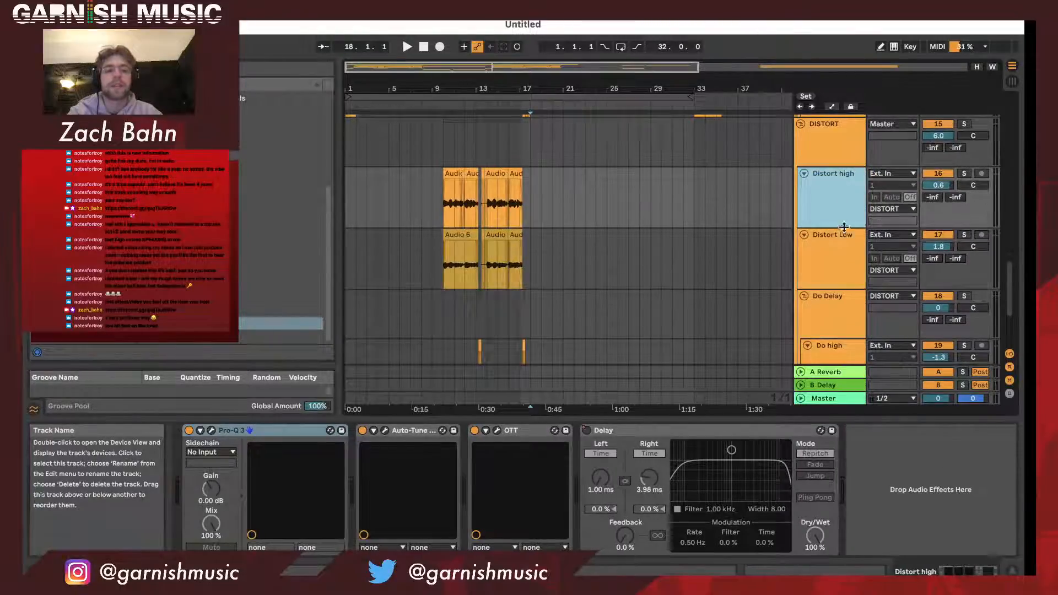
pyautogui.click(845, 231)
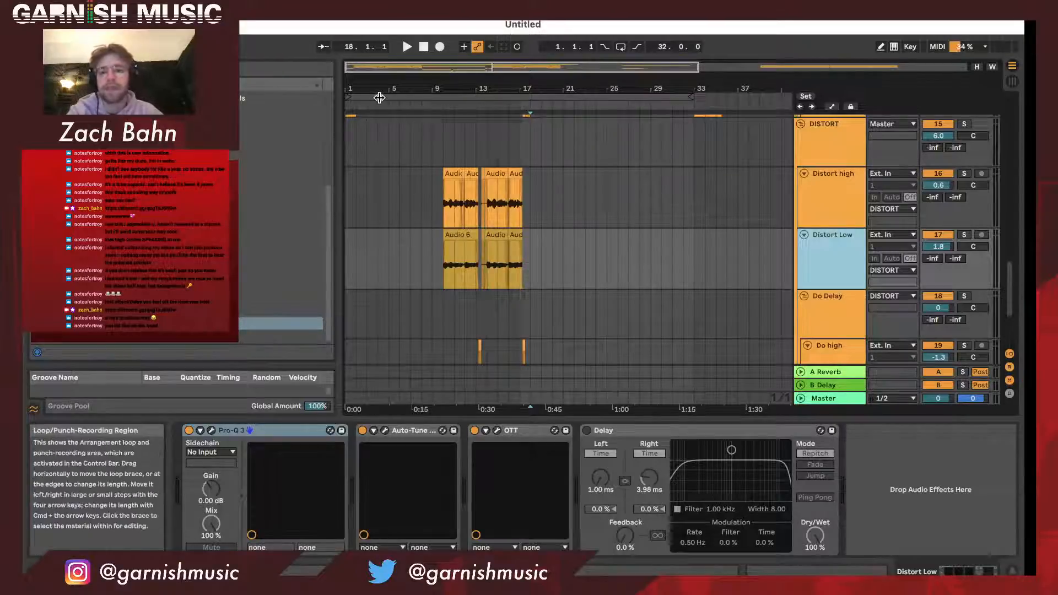
# - Examine the Main and Main Layer clips across the whole arrangement and review the Main track's effects chain
pyautogui.scroll(-3, 452, 217)
pyautogui.scroll(10, 452, 216)
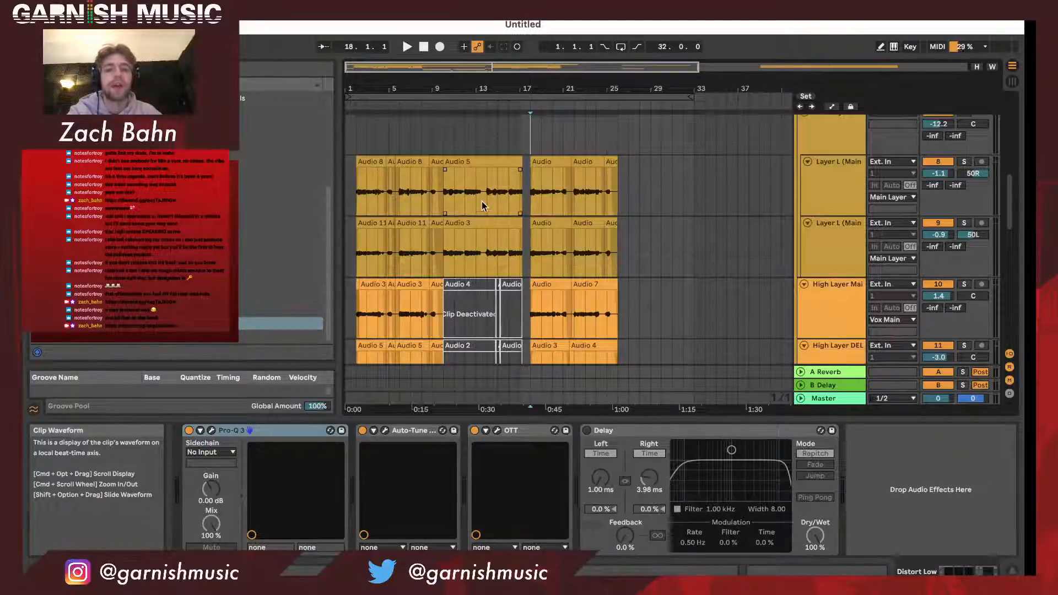
pyautogui.moveTo(522, 90); pyautogui.dragTo(522, 144)
pyautogui.moveTo(522, 89); pyautogui.dragTo(523, 33)
pyautogui.scroll(3, 495, 187)
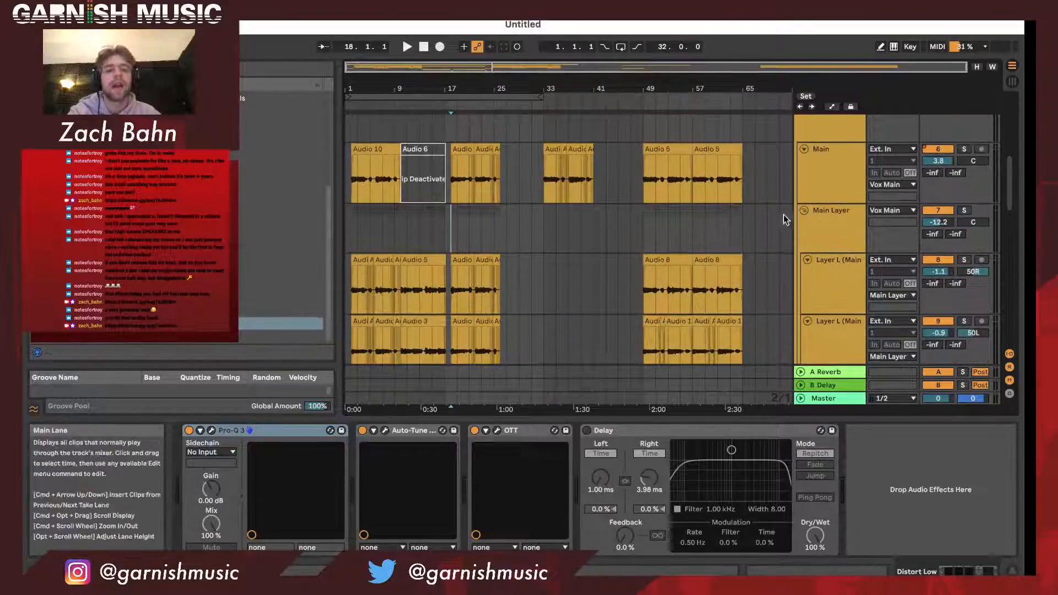
pyautogui.click(821, 187)
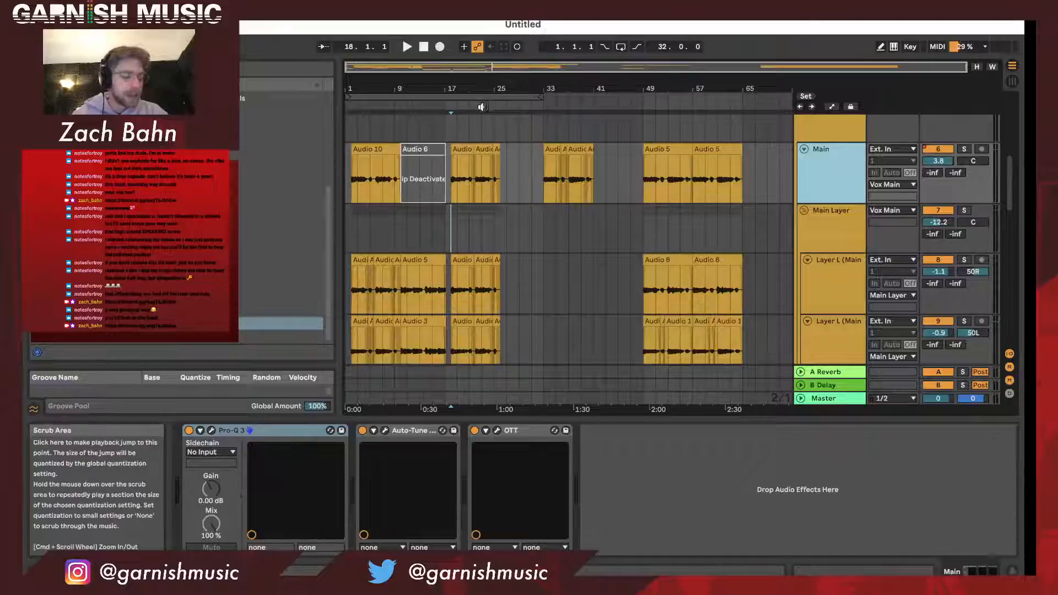
# - Examine where the Distort and Do Delay clips sit in the arrangement relative to the Main vocal and the instrumental
pyautogui.scroll(-3, 463, 204)
pyautogui.scroll(-10, 463, 204)
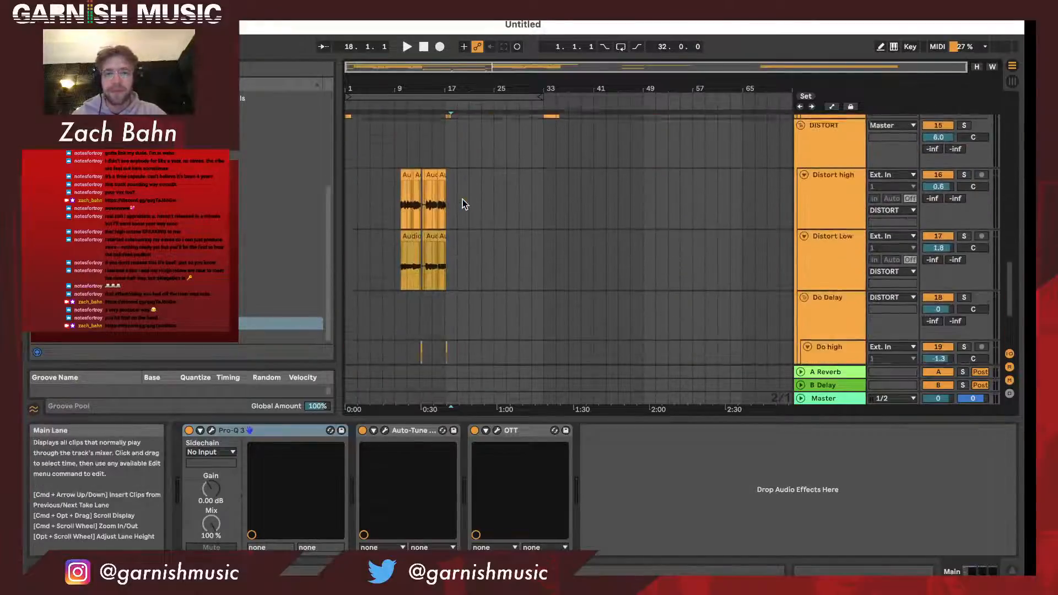
pyautogui.click(496, 196)
pyautogui.scroll(-5, 496, 196)
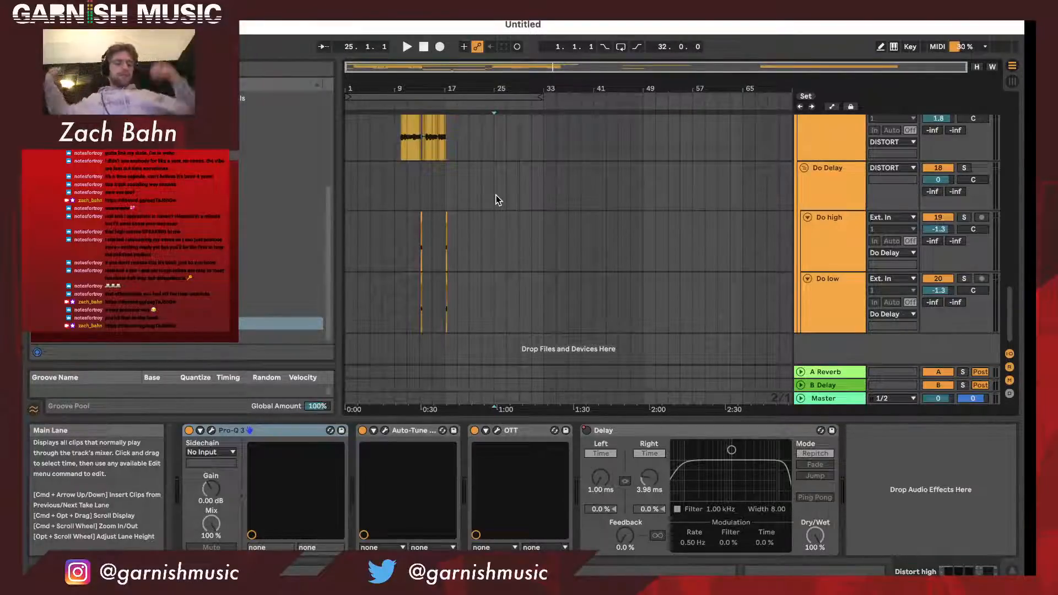
pyautogui.scroll(1, 491, 203)
pyautogui.scroll(3, 490, 204)
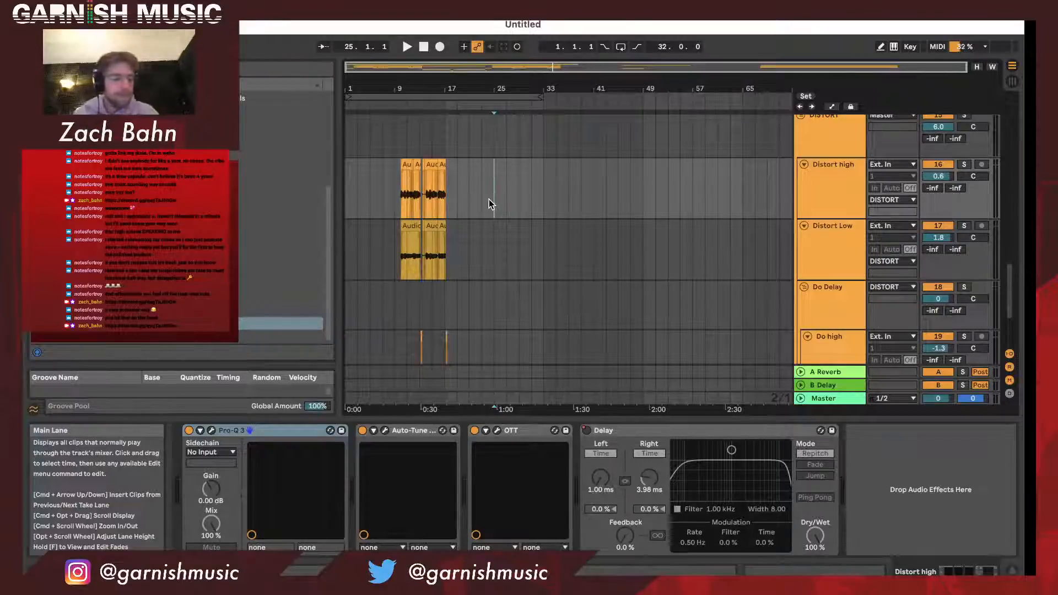
pyautogui.scroll(10, 488, 199)
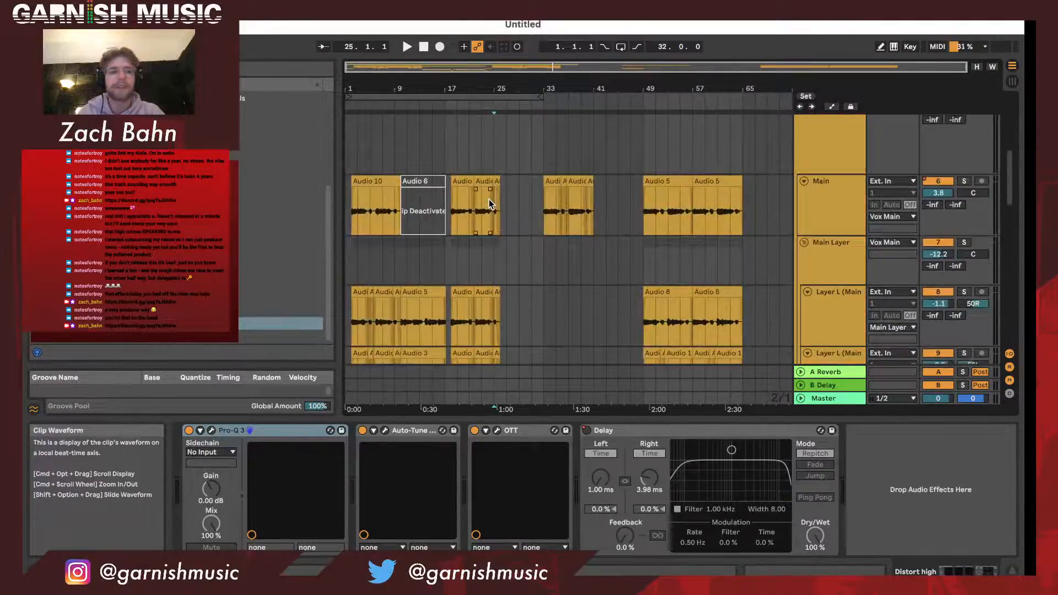
pyautogui.scroll(3, 489, 205)
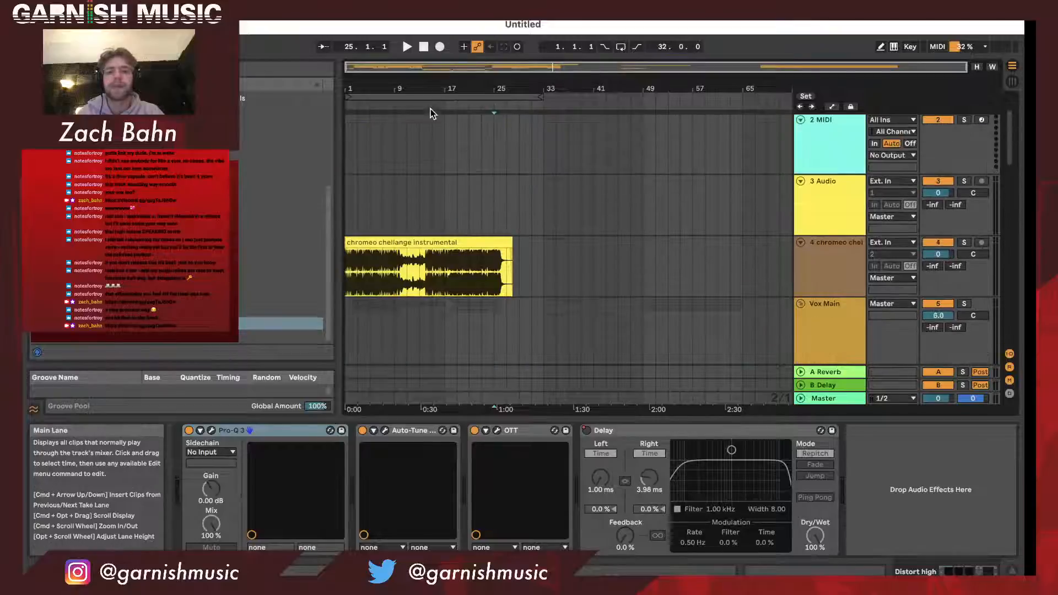
# - Select the 32-bar loop region, fit it to the arrangement view and briefly play it from bar 1
pyautogui.click(428, 98)
pyautogui.doubleClick(467, 83)
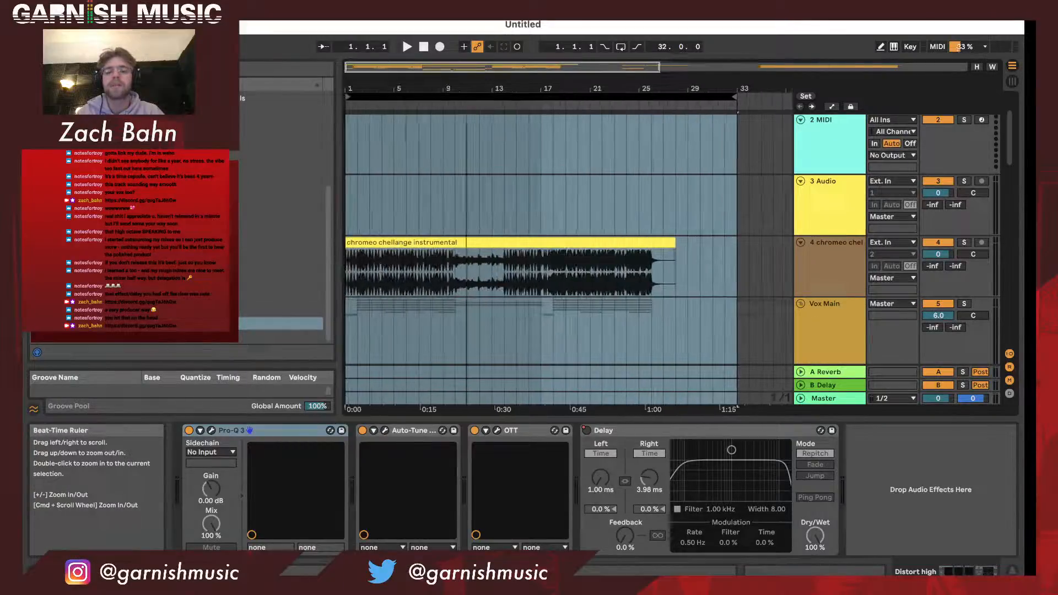
pyautogui.press('space')
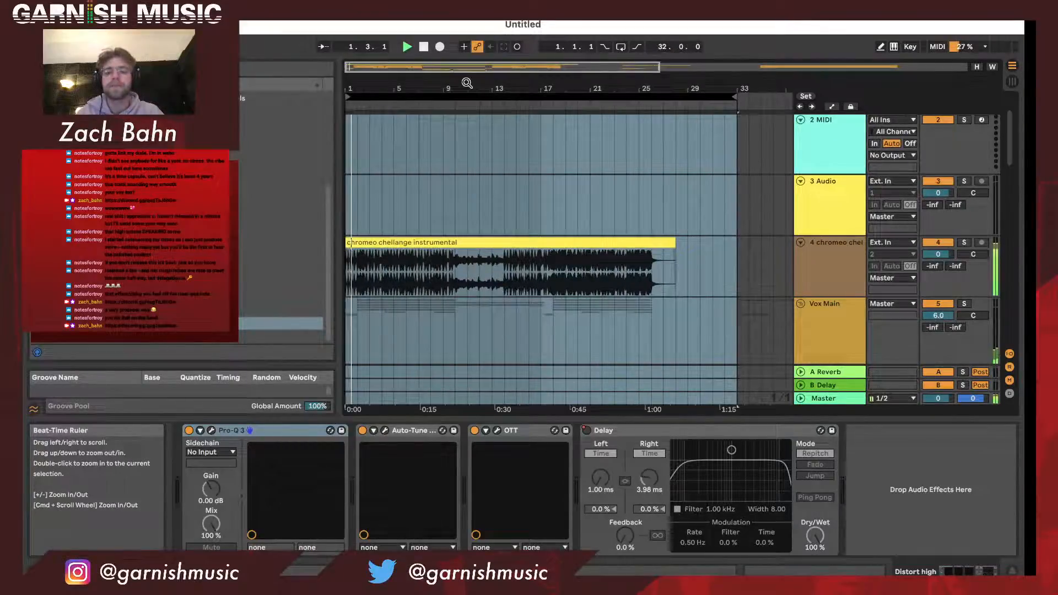
pyautogui.press('space')
# - Review the audio preferences and the available buffer sizes
pyautogui.press('super+comma')
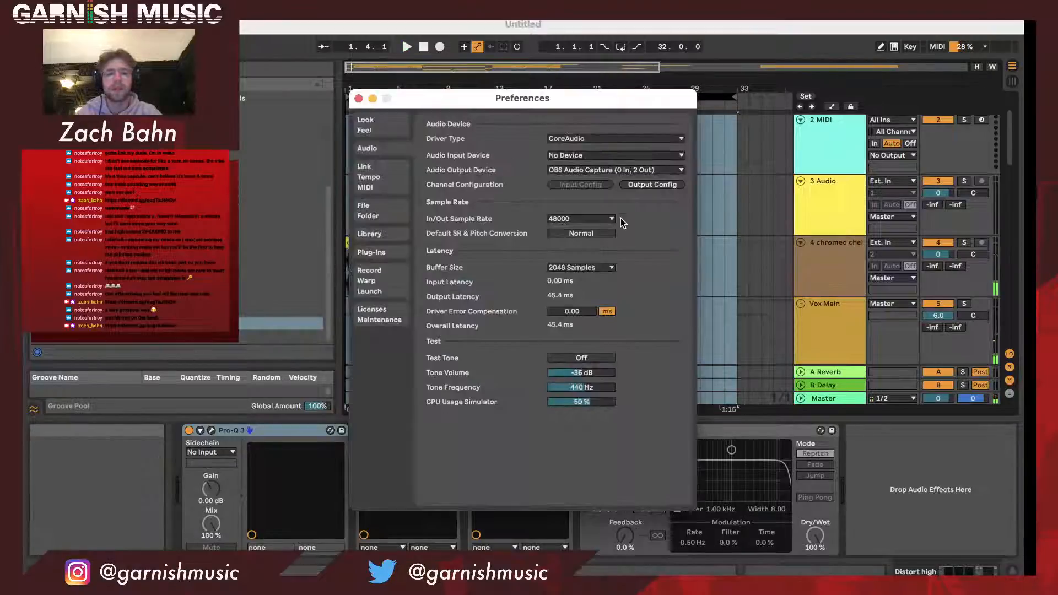
pyautogui.click(591, 269)
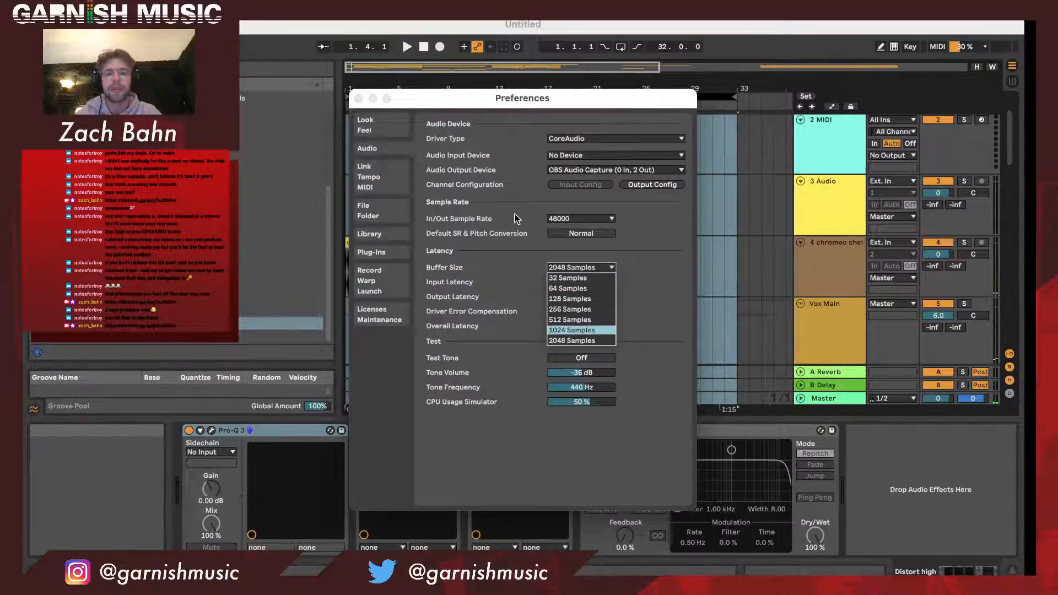
pyautogui.click(359, 98)
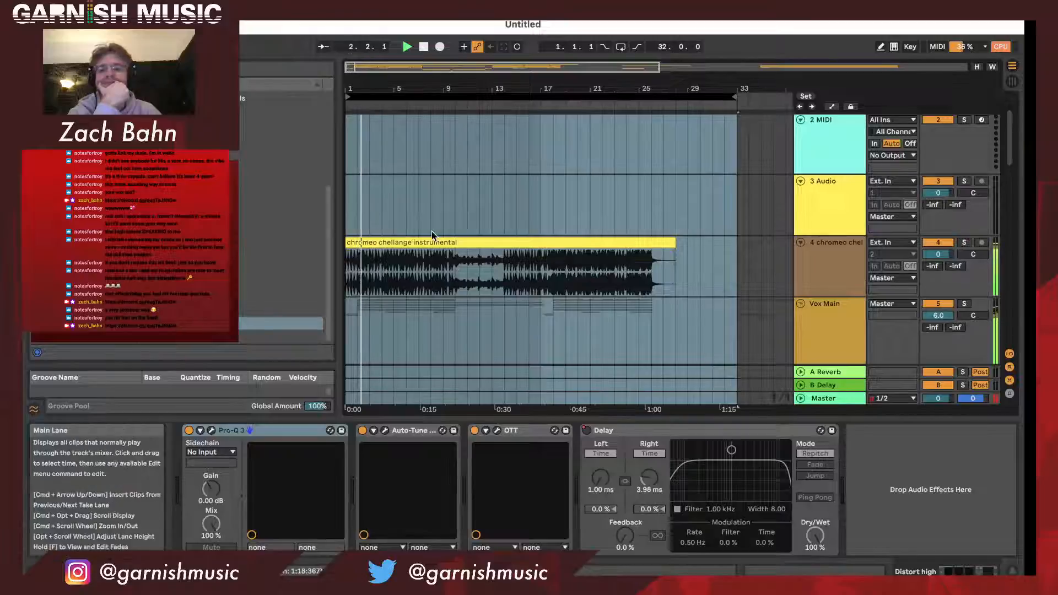
# - Solo the Vox Main group during playback and listen through its Main and Main Layer vocals
pyautogui.scroll(-2, 431, 231)
pyautogui.scroll(-2, 432, 234)
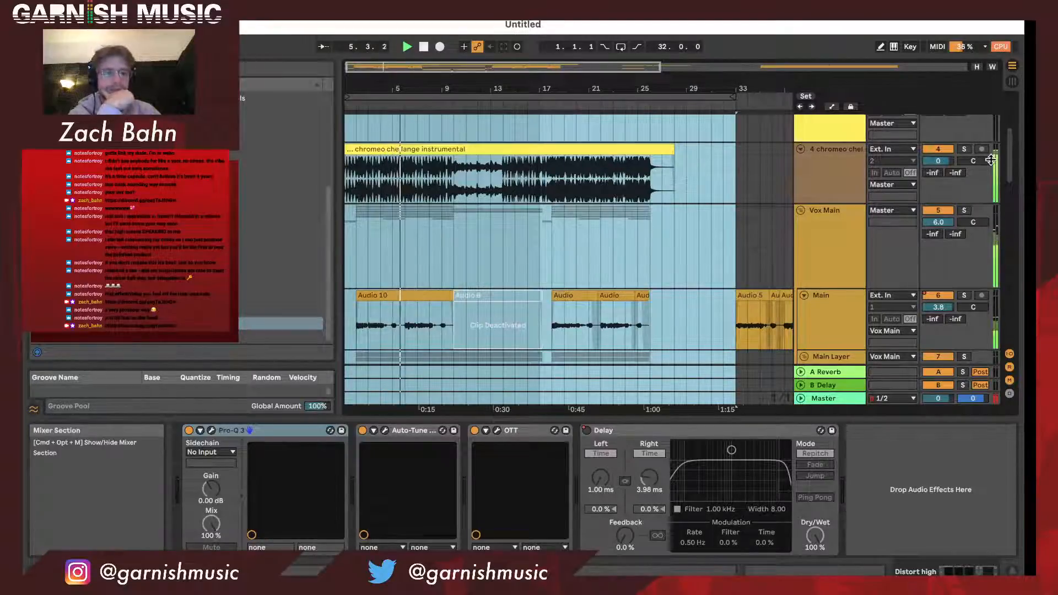
pyautogui.click(969, 213)
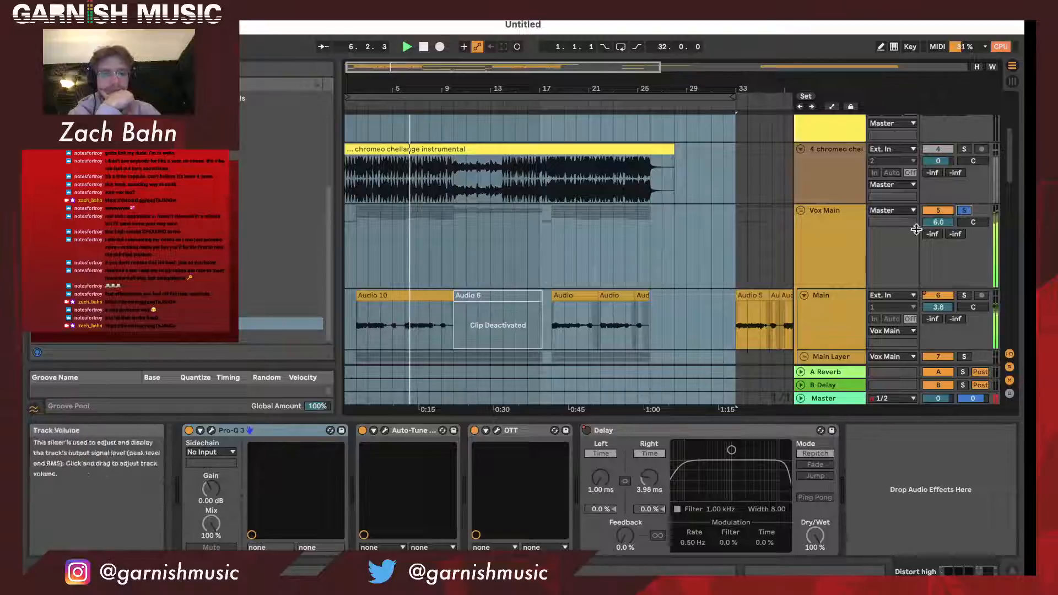
pyautogui.scroll(-2, 863, 278)
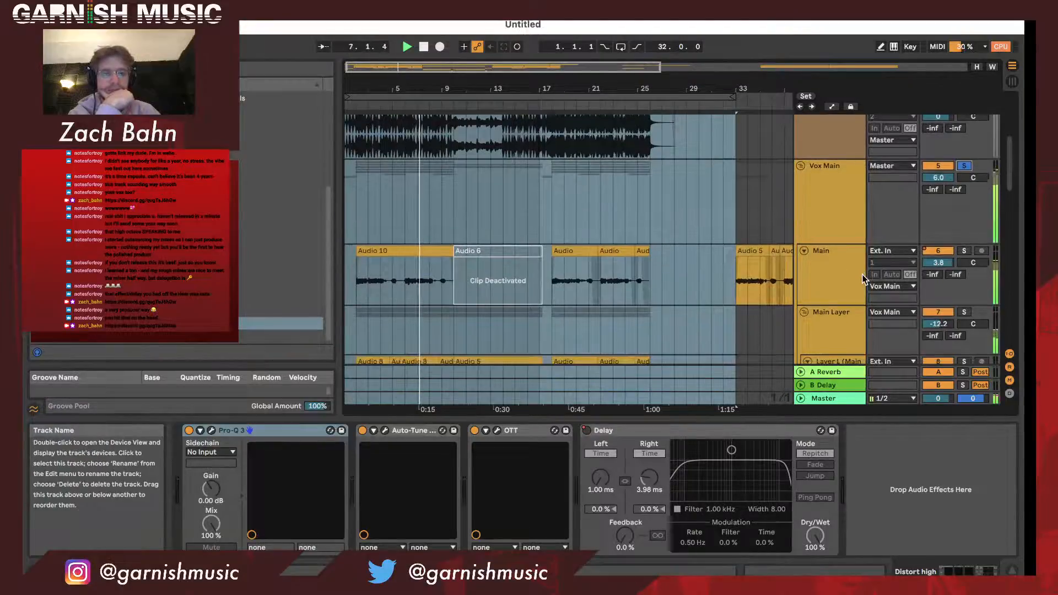
pyautogui.scroll(-2, 864, 278)
pyautogui.scroll(-2, 863, 279)
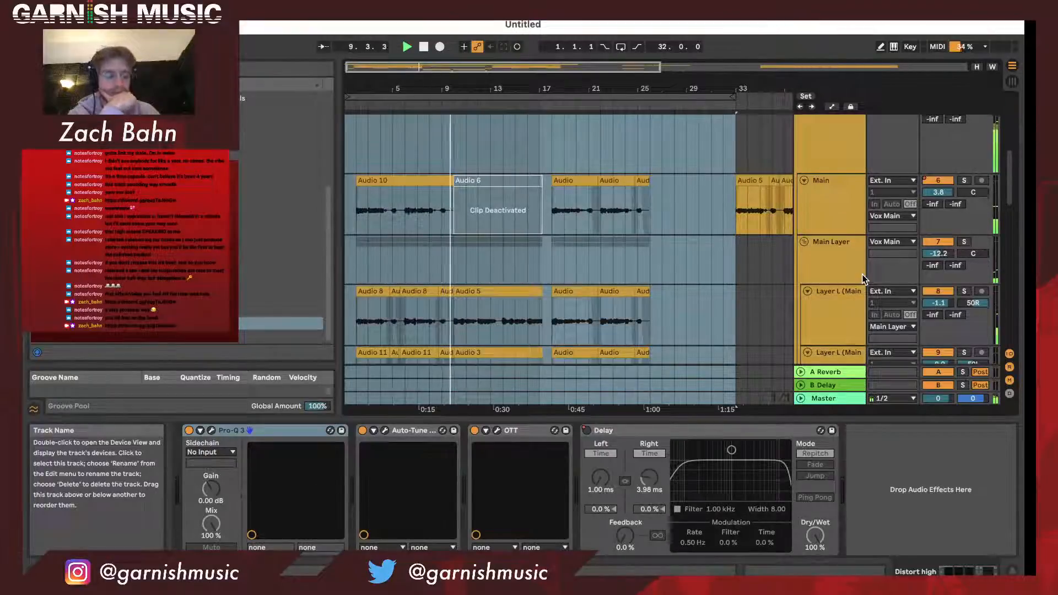
pyautogui.scroll(-5, 552, 245)
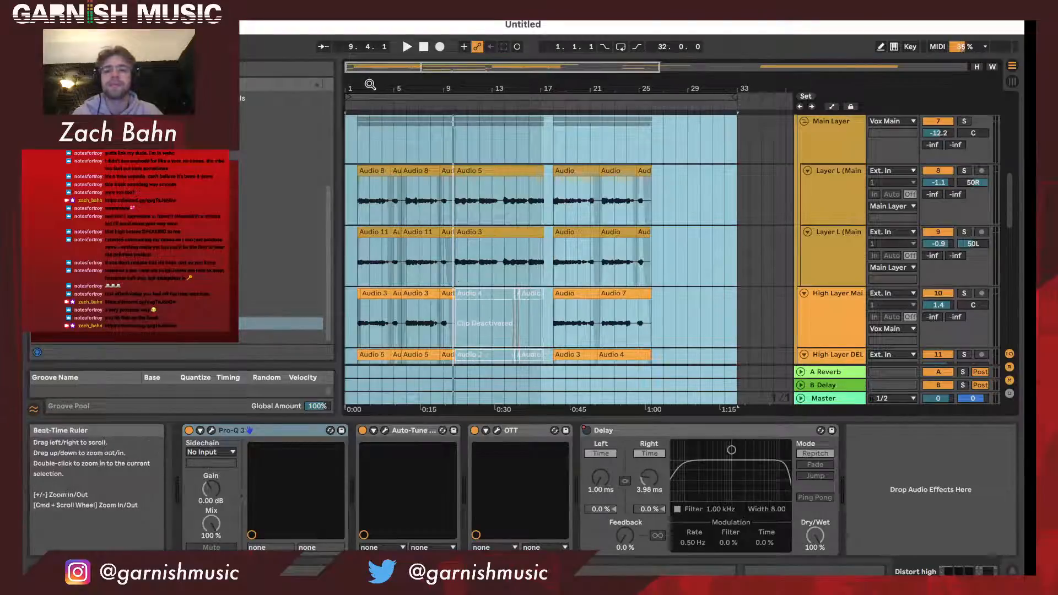
# - Examine how the Layer L, High Layer and Ad Lib clips align around bars 2 to 13, and review the 50R layer's effects
pyautogui.moveTo(360, 87); pyautogui.dragTo(358, 138)
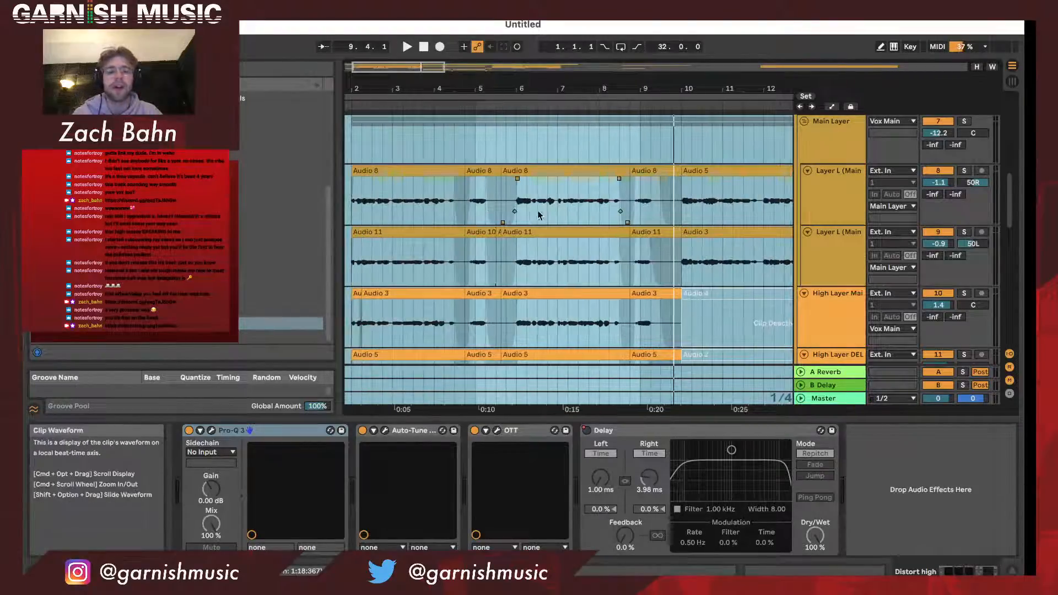
pyautogui.scroll(-1, 523, 238)
pyautogui.scroll(-4, 524, 238)
pyautogui.scroll(3, 521, 239)
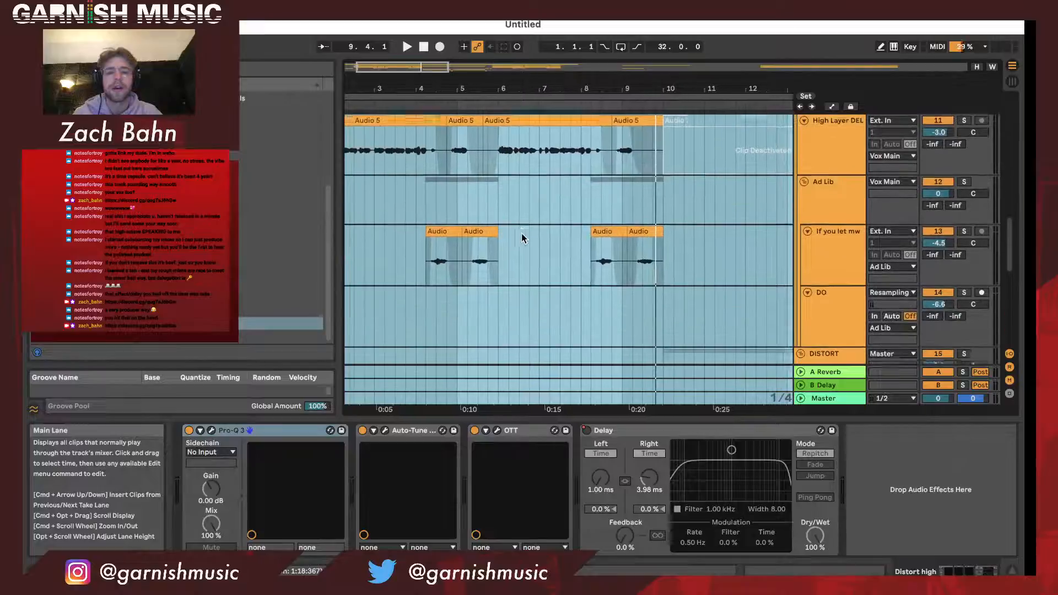
pyautogui.hscroll(2, 521, 234)
pyautogui.scroll(5, 521, 233)
pyautogui.hscroll(1, 521, 233)
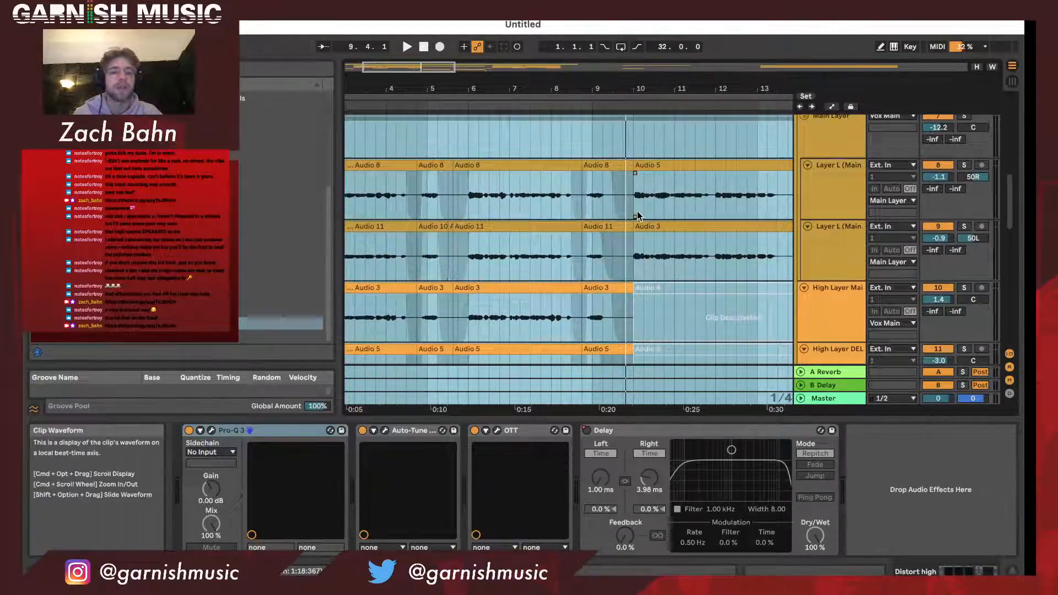
pyautogui.hscroll(1, 637, 211)
pyautogui.moveTo(625, 77)
pyautogui.mouseDown()
pyautogui.moveTo(625, 116)
pyautogui.moveTo(625, 68)
pyautogui.mouseUp()
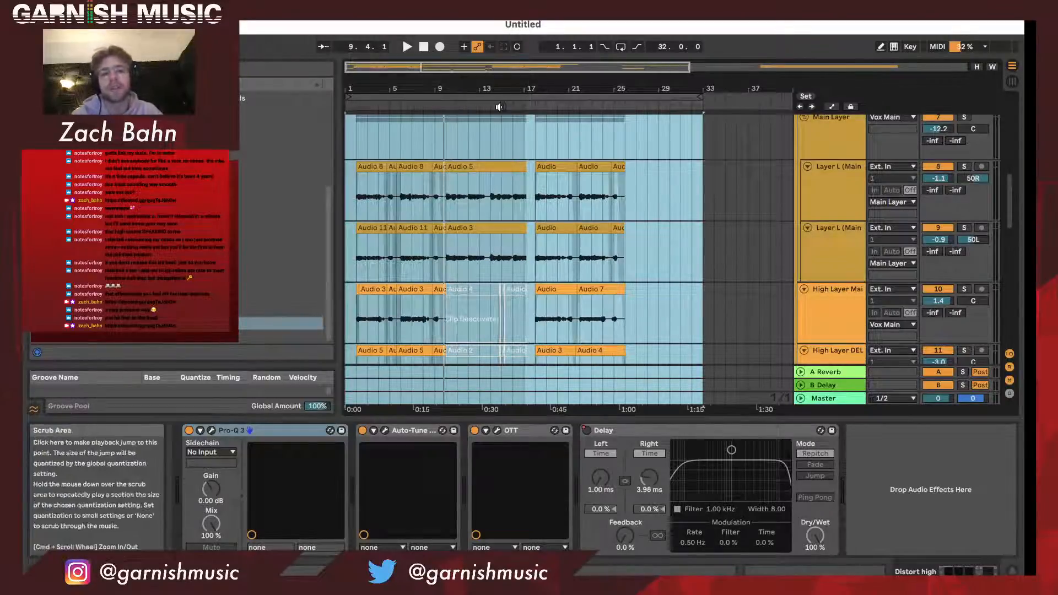
pyautogui.click(832, 199)
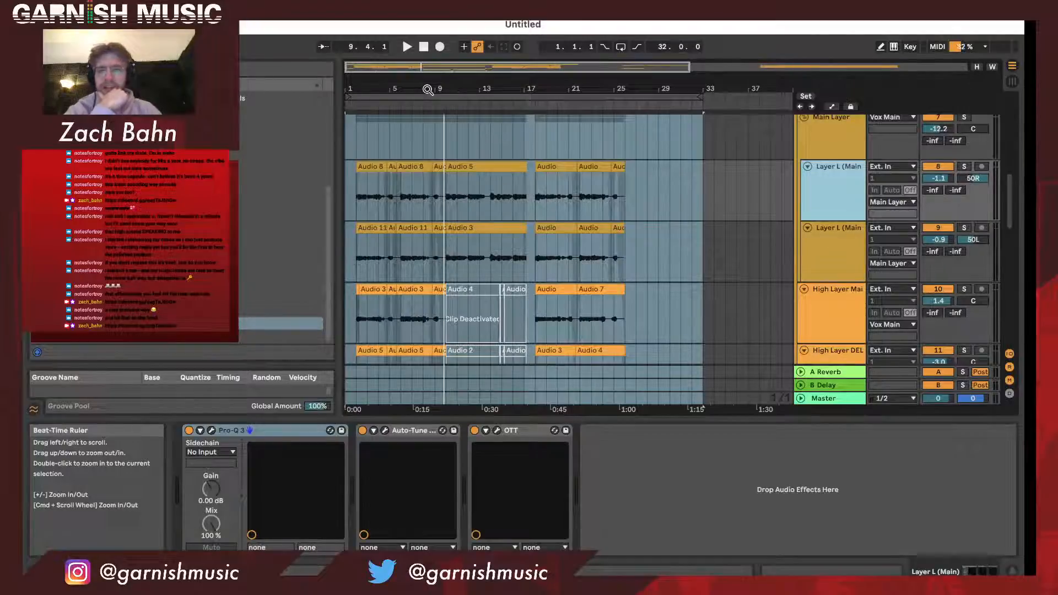
# - Select the clips from bar 2 to about bar 17 across both Layer L tracks and both High Layer tracks
pyautogui.moveTo(385, 91)
pyautogui.mouseDown()
pyautogui.moveTo(386, 144)
pyautogui.moveTo(402, 36)
pyautogui.mouseUp()
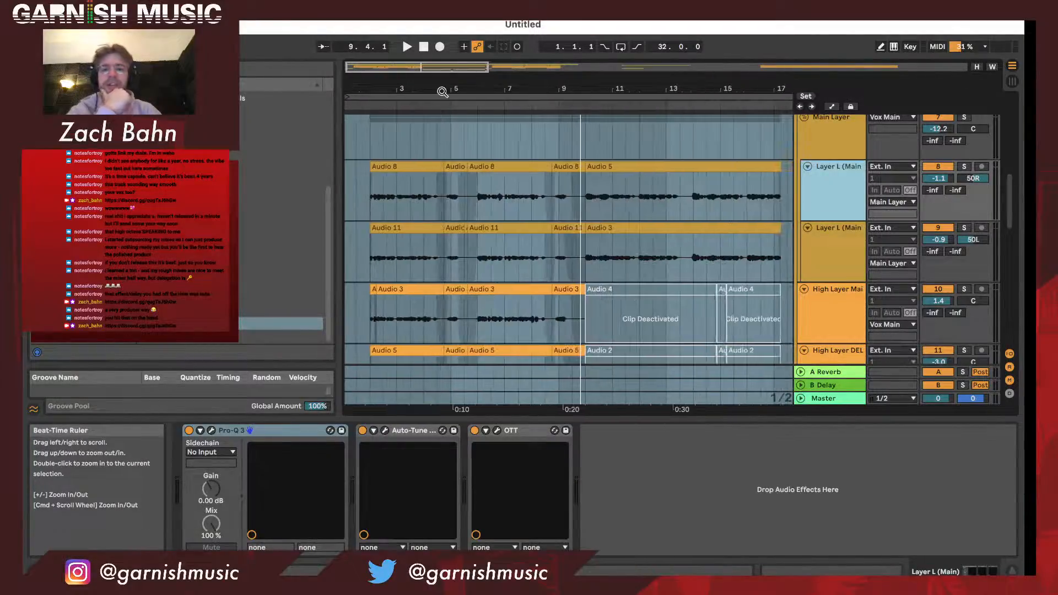
pyautogui.click(398, 163)
pyautogui.scroll(-3, 439, 317)
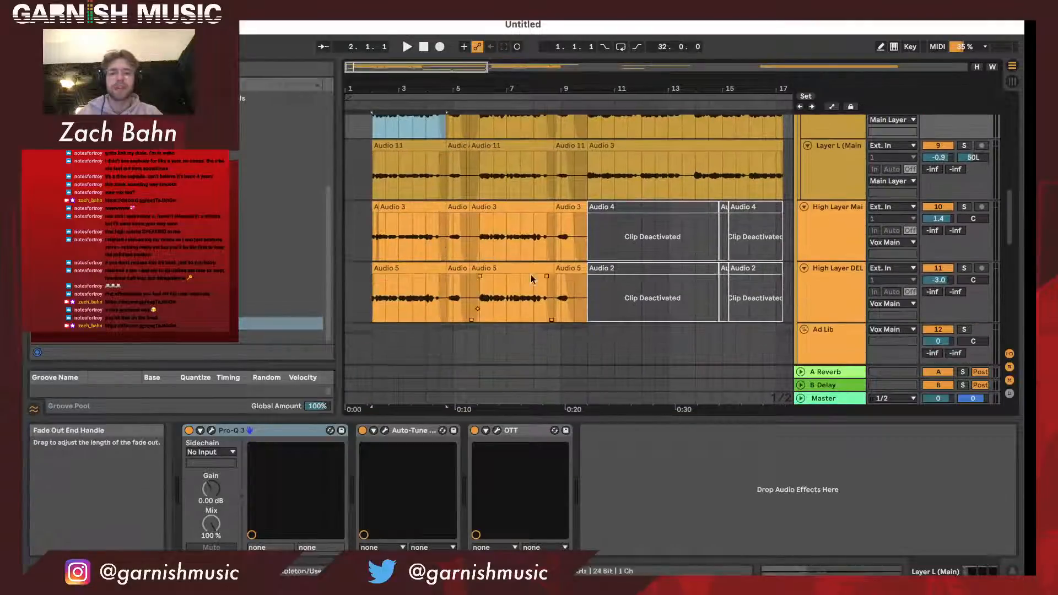
pyautogui.keyDown('shift'); pyautogui.click(589, 269); pyautogui.keyUp('shift')
pyautogui.scroll(2, 589, 269)
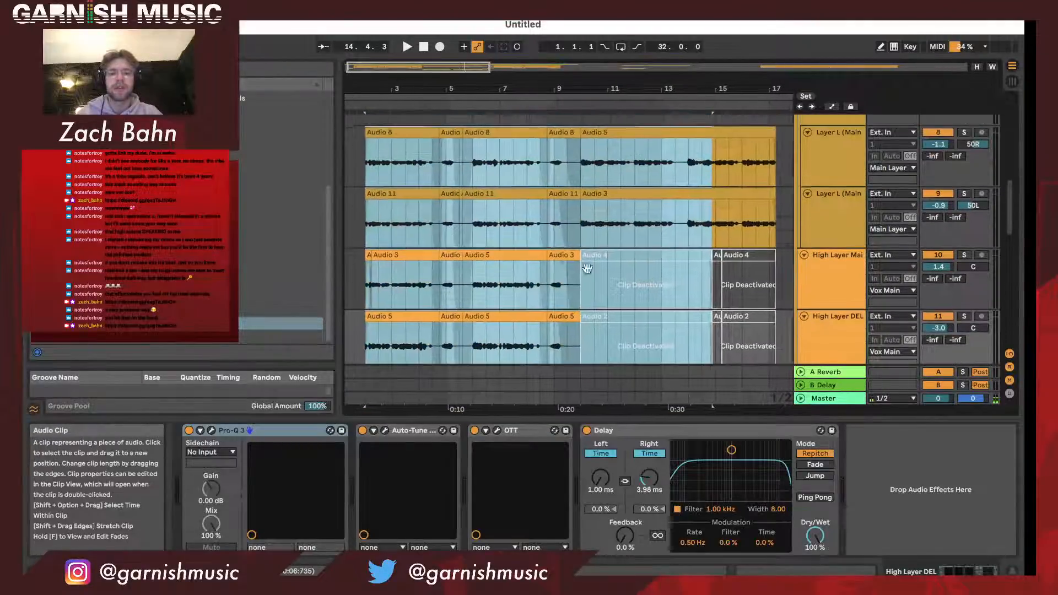
pyautogui.hscroll(2, 588, 268)
pyautogui.click(711, 142)
pyautogui.rightClick(659, 138)
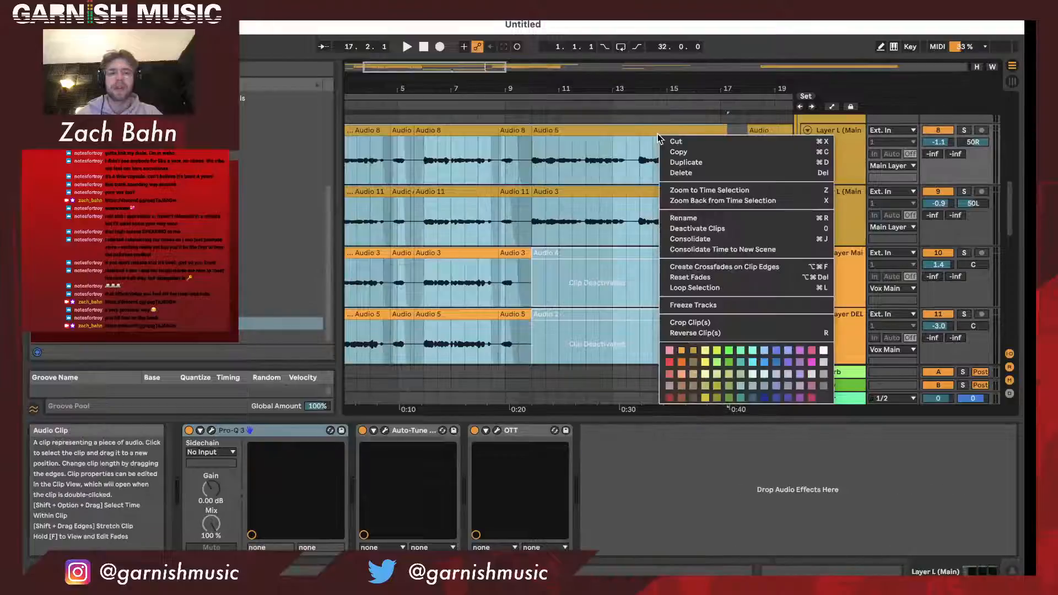
pyautogui.click(655, 134)
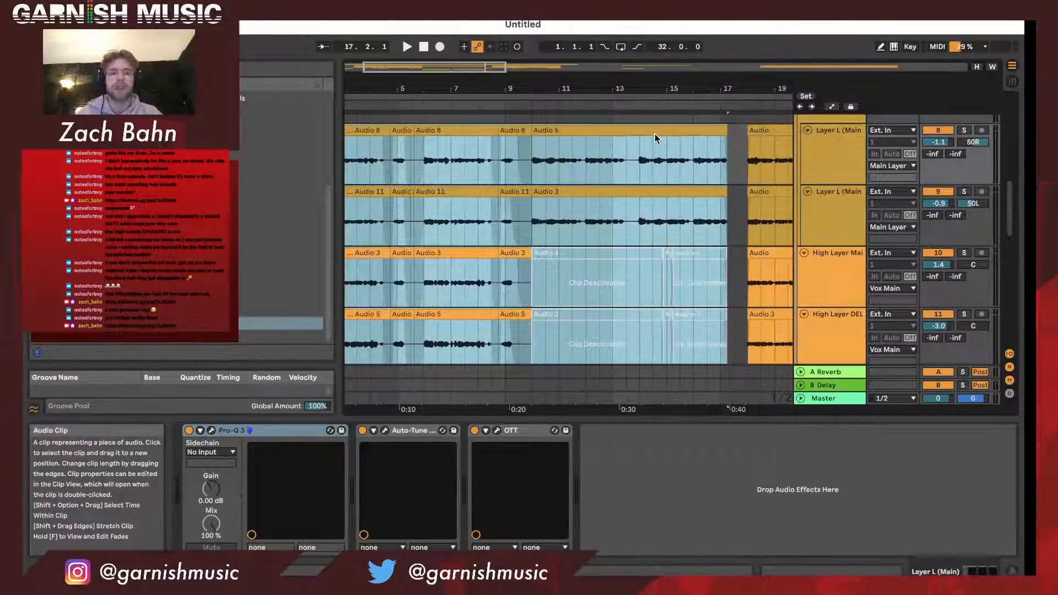
# - Link the two Layer L tracks inside the Main Layer group
pyautogui.click(853, 159)
pyautogui.scroll(1, 853, 157)
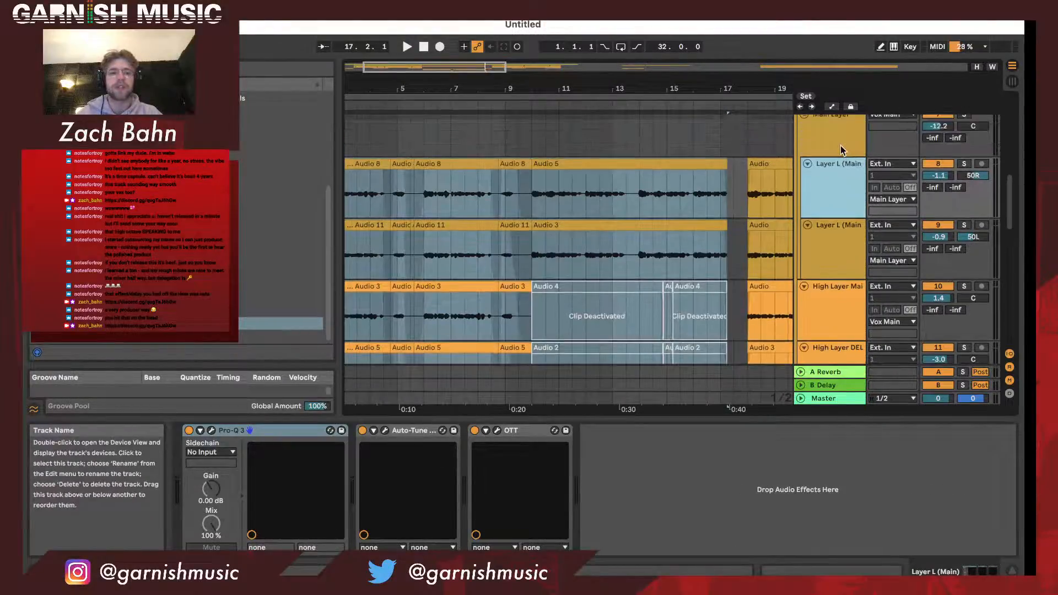
pyautogui.keyDown('shift'); pyautogui.click(841, 232); pyautogui.keyUp('shift')
pyautogui.rightClick(841, 232)
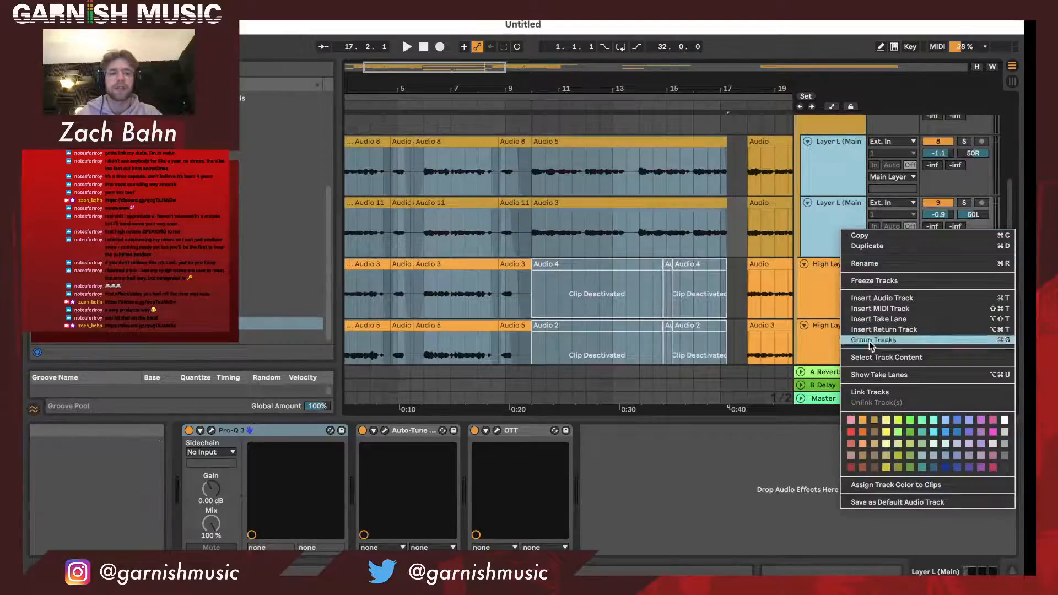
pyautogui.click(869, 390)
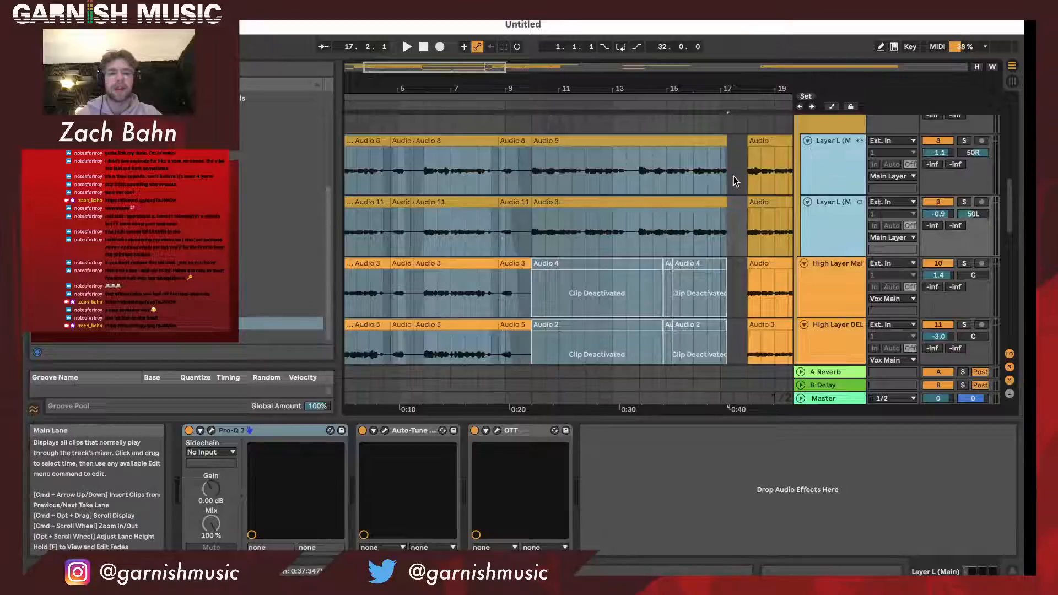
# - Try editing the linked Layer L clips around bar 17, and unlink the two tracks
pyautogui.click(734, 157)
pyautogui.moveTo(725, 150); pyautogui.dragTo(753, 151)
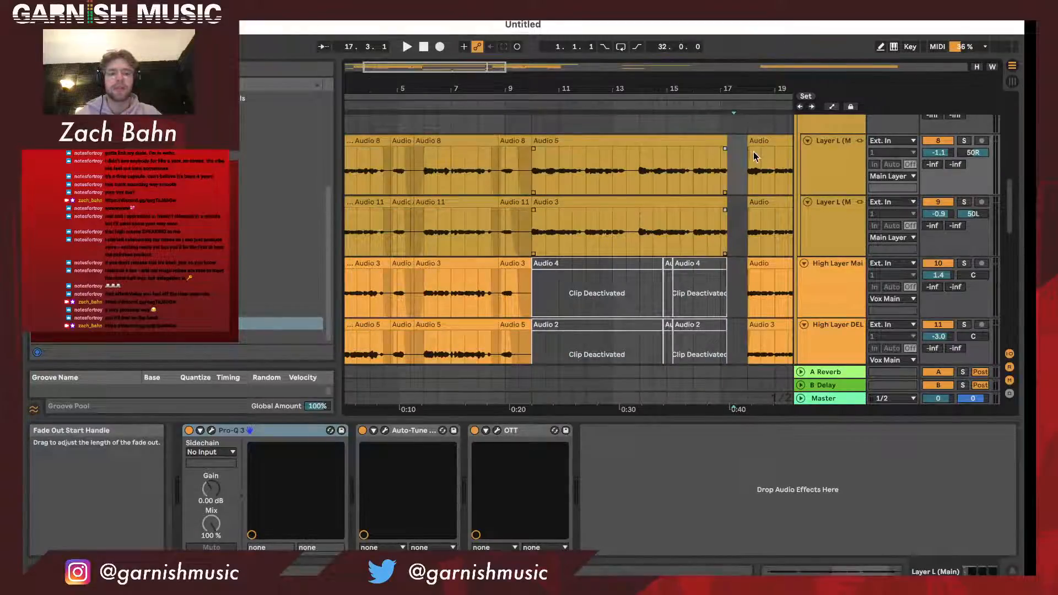
pyautogui.rightClick(844, 173)
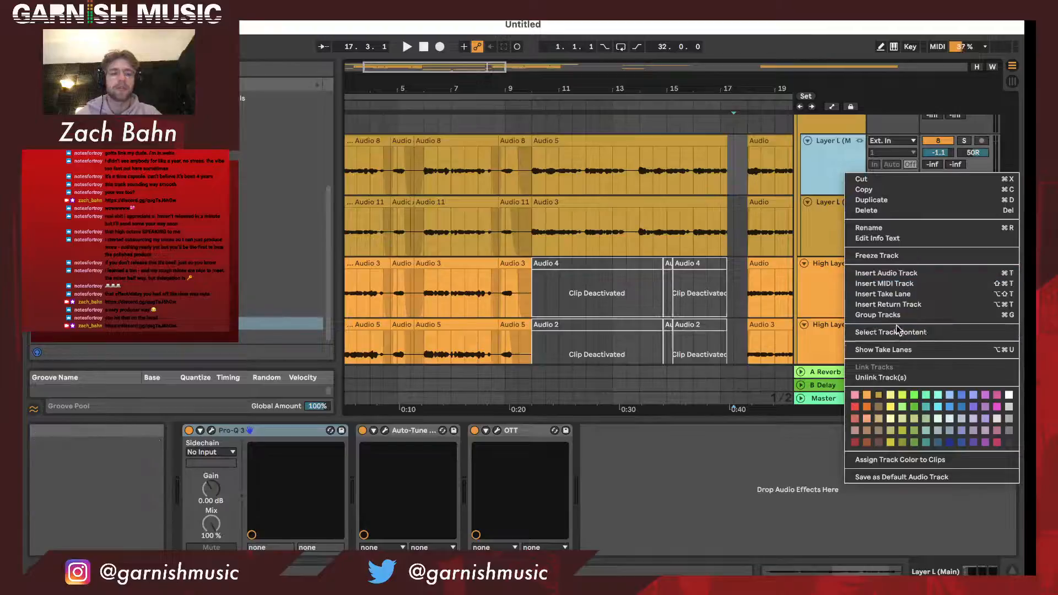
pyautogui.click(894, 378)
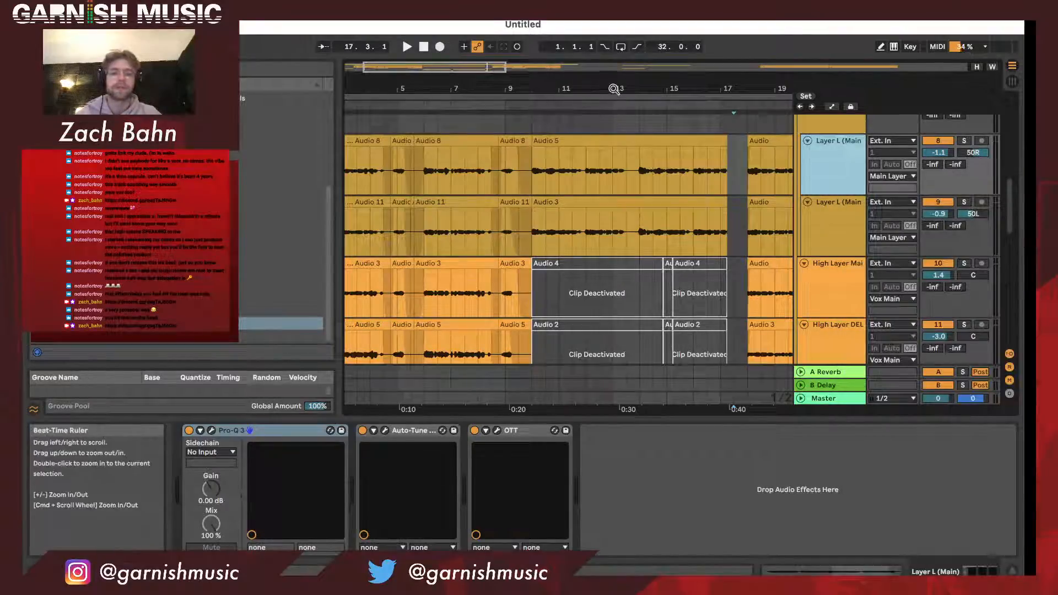
# - Examine the Layer L and High Layer clips across bars 1 to 25, along with the Main and Main Layer tracks
pyautogui.moveTo(614, 89); pyautogui.dragTo(495, 71)
pyautogui.scroll(-1, 494, 260)
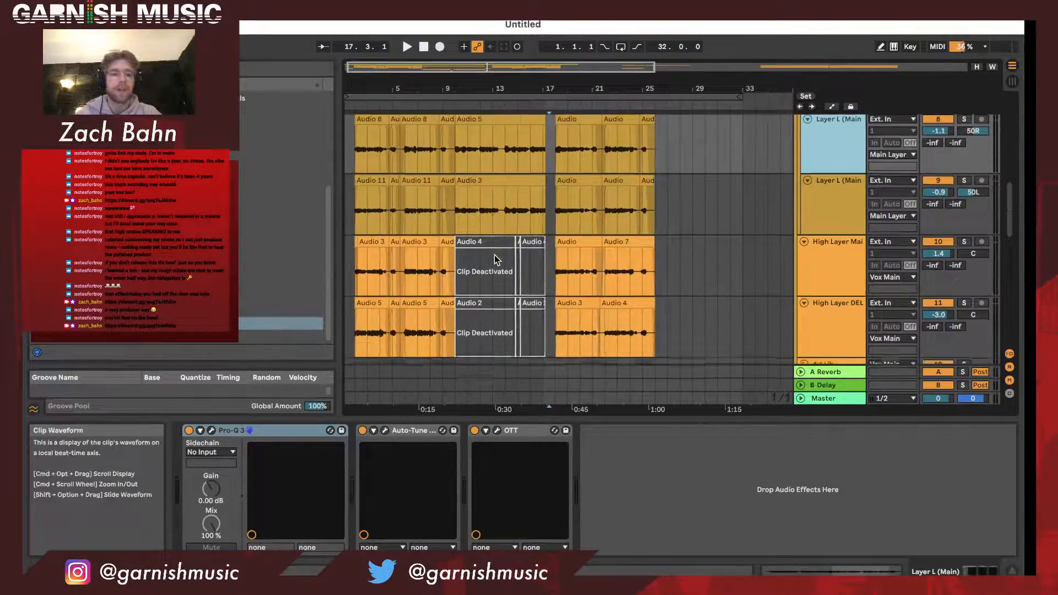
pyautogui.scroll(-1, 494, 255)
pyautogui.moveTo(367, 89)
pyautogui.mouseDown()
pyautogui.moveTo(373, 119)
pyautogui.moveTo(376, 88)
pyautogui.mouseUp()
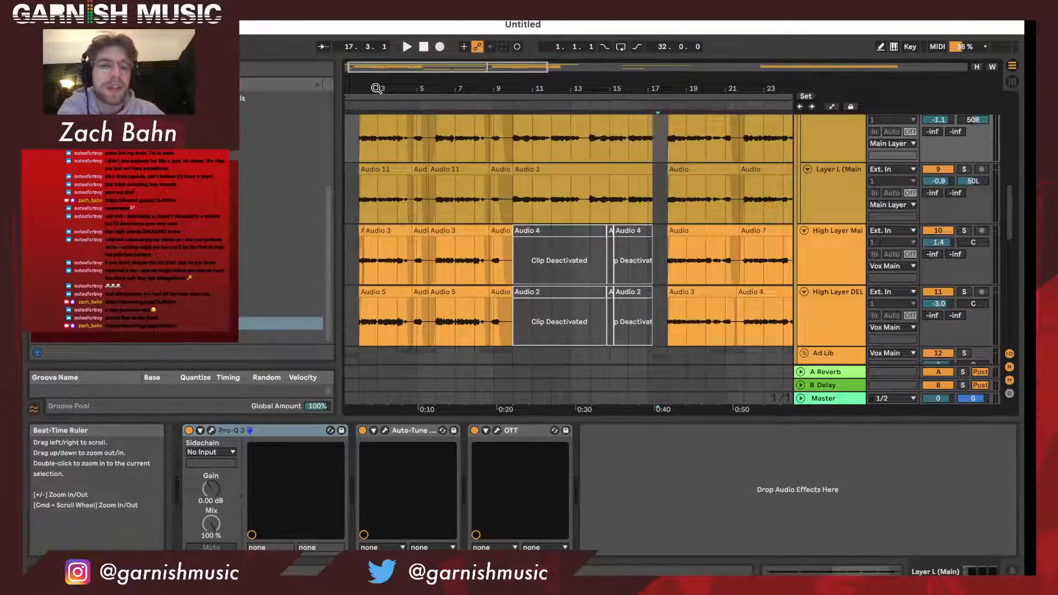
pyautogui.scroll(2, 491, 223)
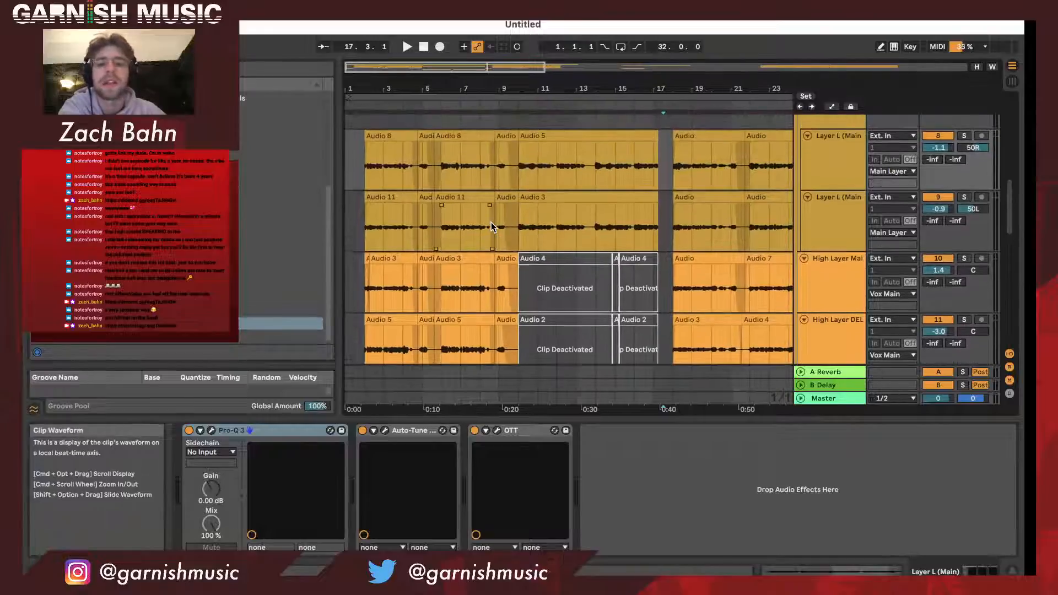
pyautogui.moveTo(367, 89)
pyautogui.mouseDown()
pyautogui.moveTo(367, 100)
pyautogui.moveTo(362, 88)
pyautogui.mouseUp()
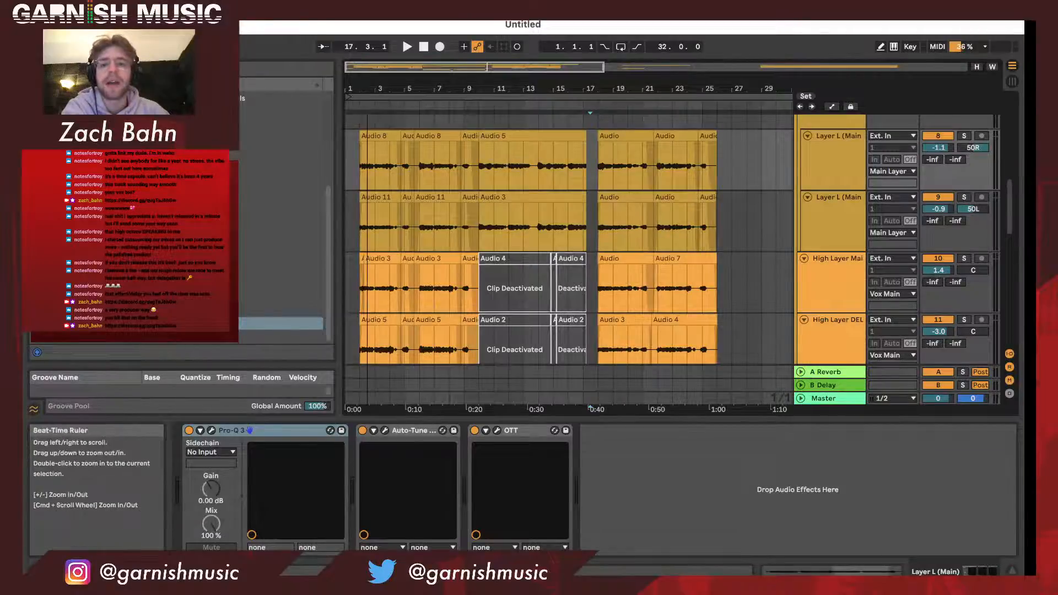
pyautogui.moveTo(367, 88)
pyautogui.mouseDown()
pyautogui.moveTo(367, 99)
pyautogui.moveTo(365, 68)
pyautogui.mouseUp()
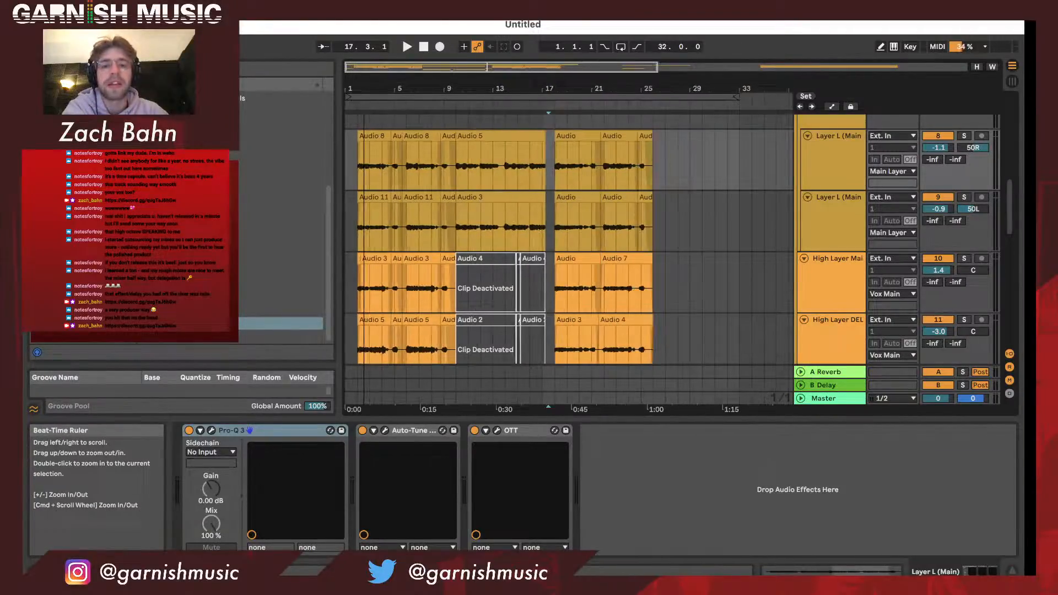
pyautogui.click(365, 88)
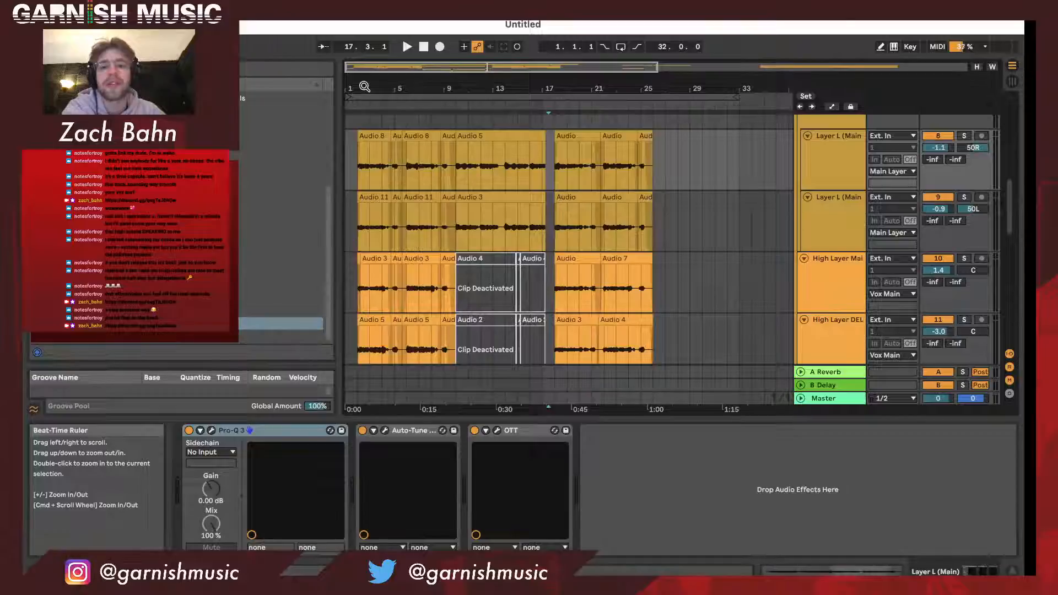
pyautogui.moveTo(364, 87)
pyautogui.mouseDown()
pyautogui.moveTo(365, 116)
pyautogui.moveTo(370, 87)
pyautogui.mouseUp()
pyautogui.scroll(1, 436, 176)
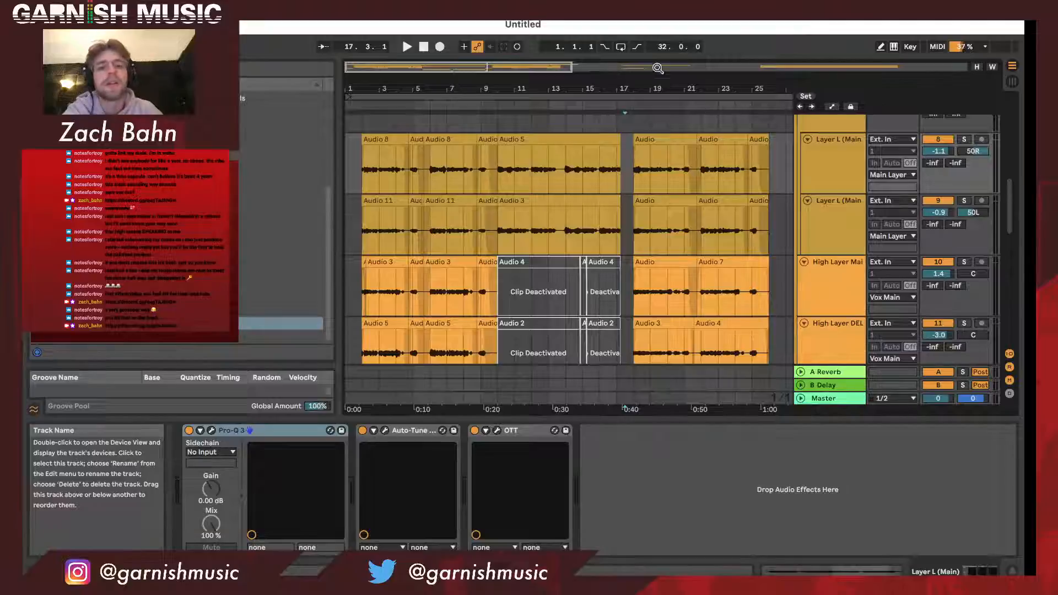
pyautogui.moveTo(640, 90); pyautogui.dragTo(640, 57)
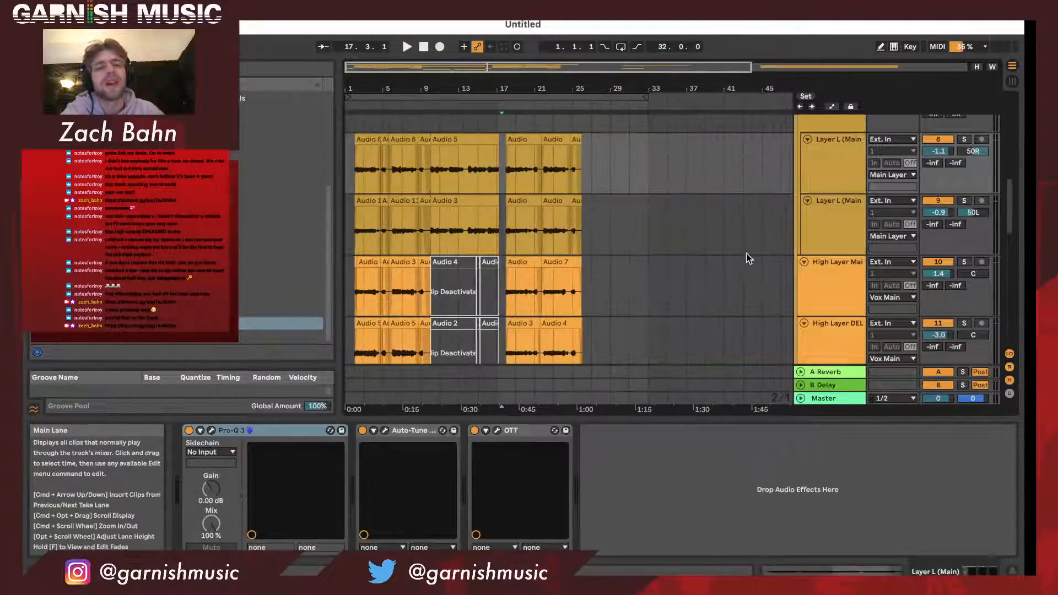
pyautogui.scroll(4, 804, 231)
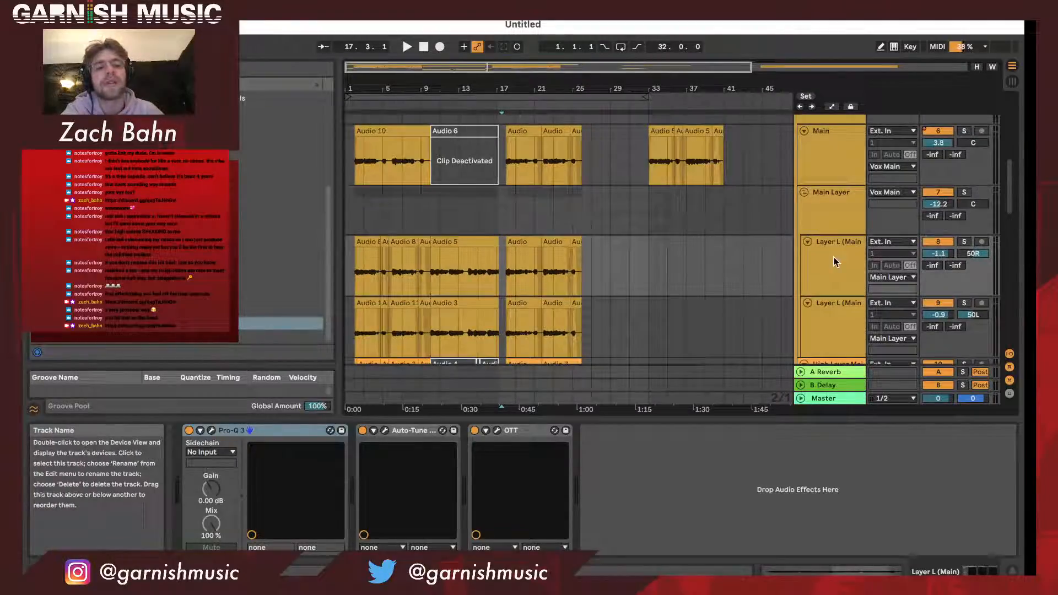
pyautogui.scroll(-1, 834, 262)
pyautogui.click(835, 261)
pyautogui.click(839, 216)
pyautogui.click(838, 276)
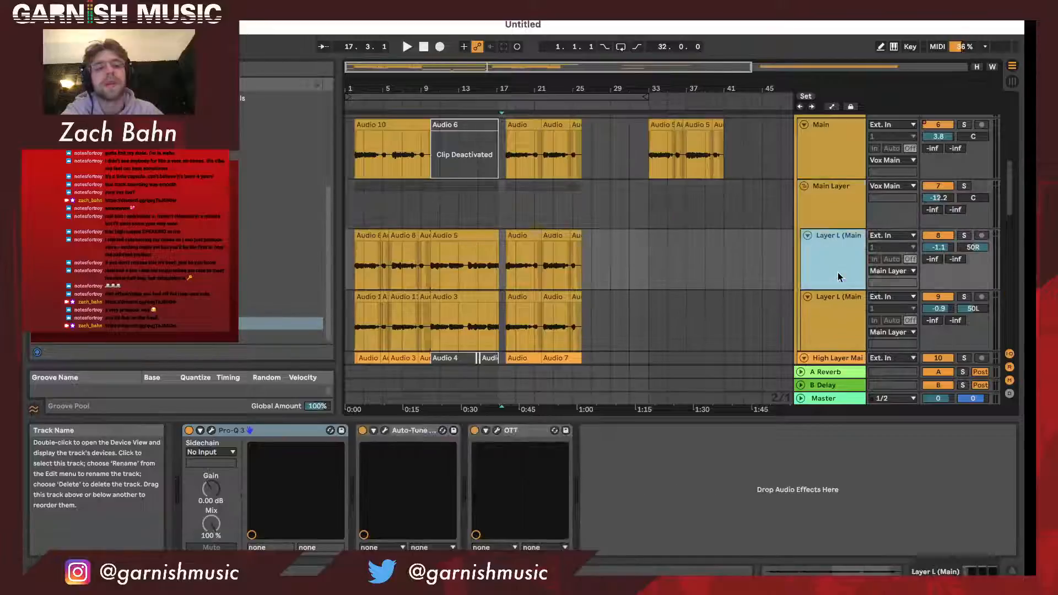
pyautogui.click(836, 300)
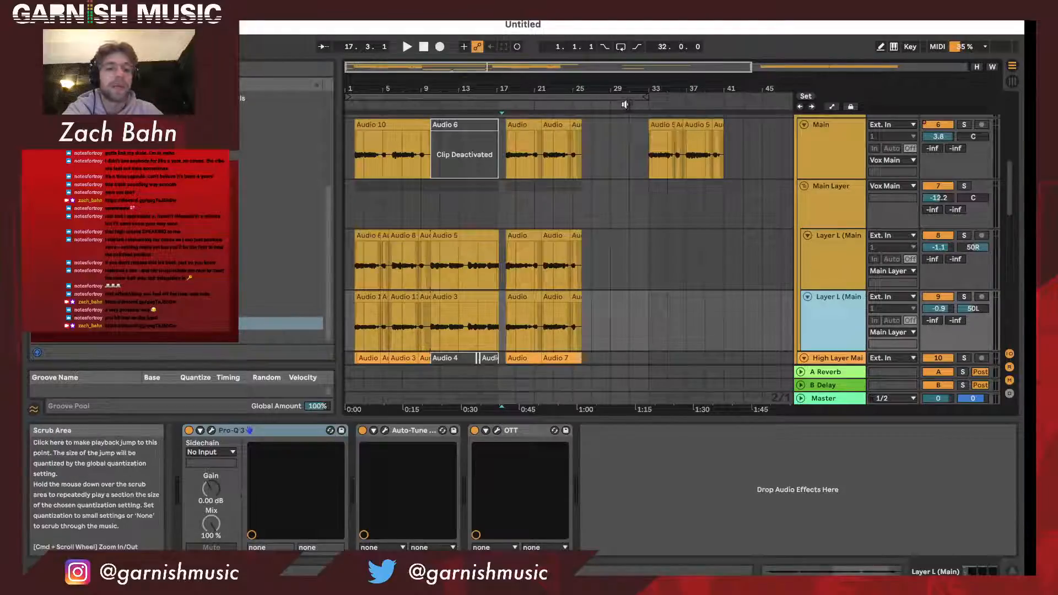
# - Set the arrangement loop to end at bar 29, making it 28 bars long from bar 1
pyautogui.moveTo(644, 99); pyautogui.dragTo(590, 99)
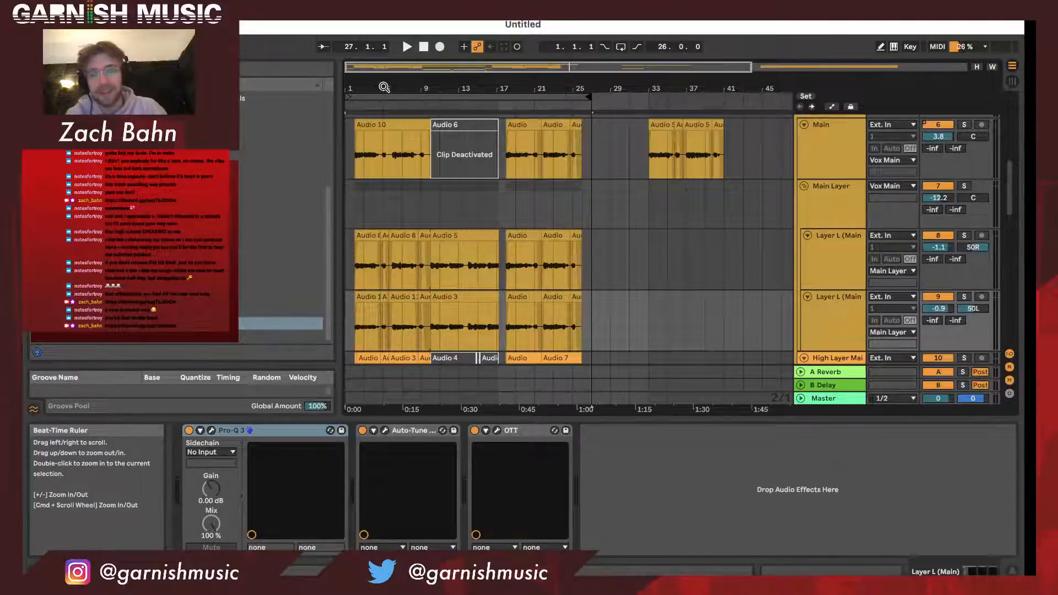
pyautogui.moveTo(384, 87); pyautogui.dragTo(444, 186)
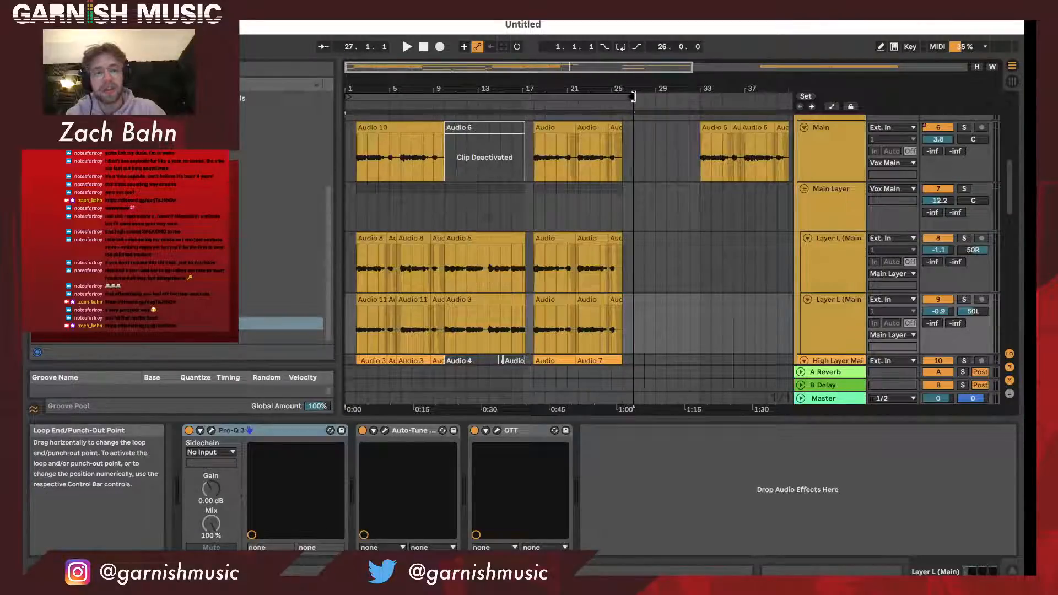
pyautogui.moveTo(634, 96); pyautogui.dragTo(652, 100)
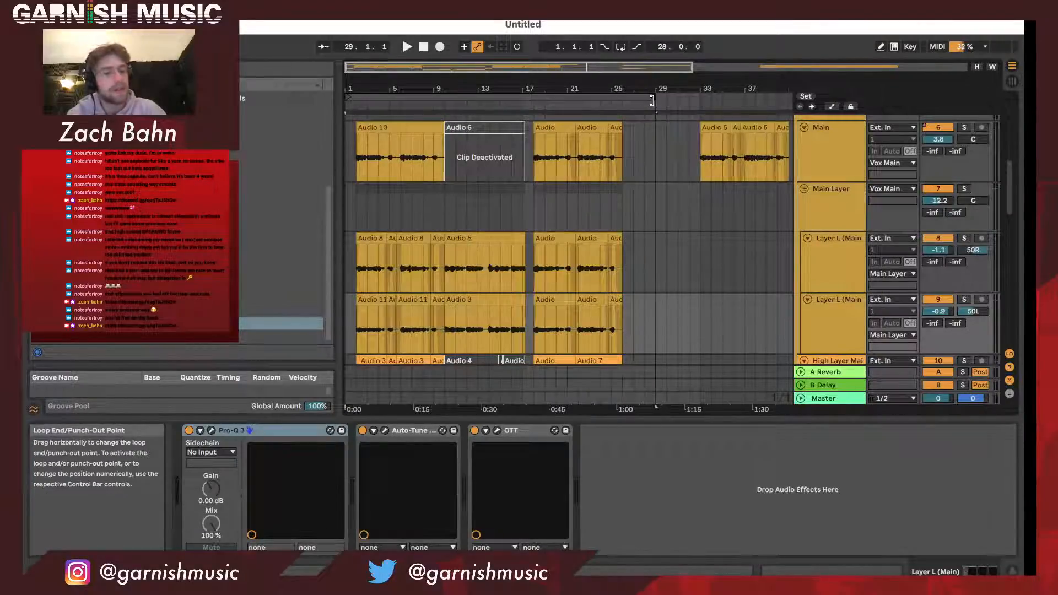
pyautogui.moveTo(553, 87); pyautogui.dragTo(554, 88)
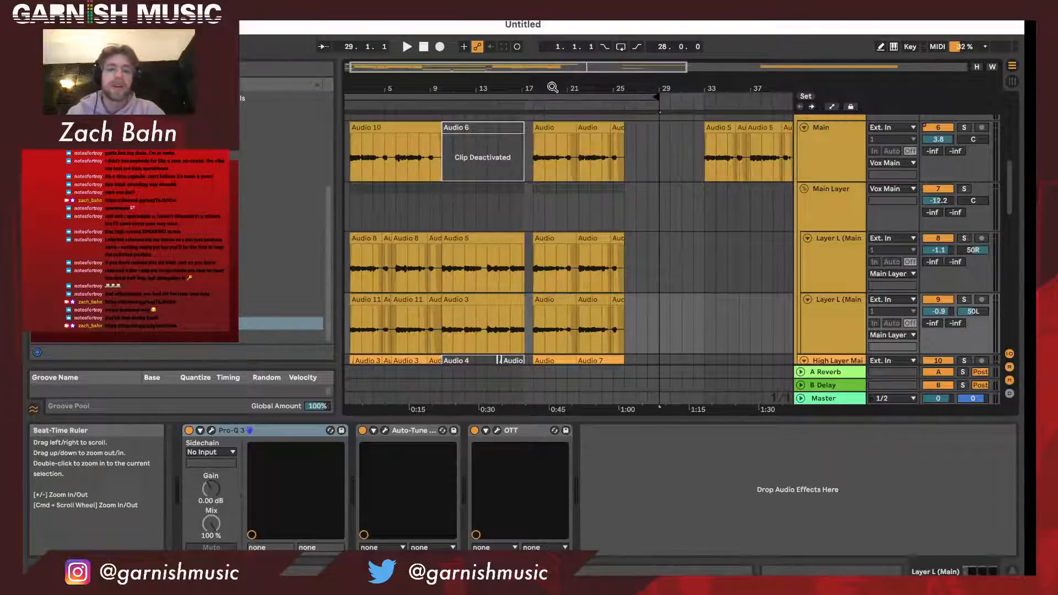
# - Check the Ad Lib and DISTORT tracks, then select the looped material and play the instrumental with the vocals from bar 1
pyautogui.hscroll(-1, 506, 144)
pyautogui.scroll(-10, 502, 145)
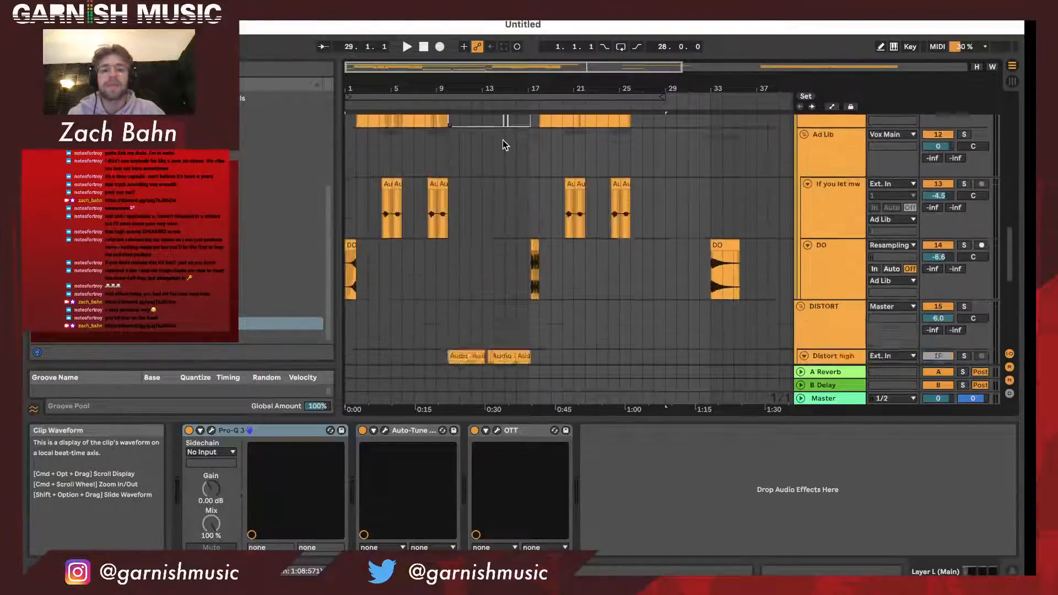
pyautogui.scroll(-10, 502, 140)
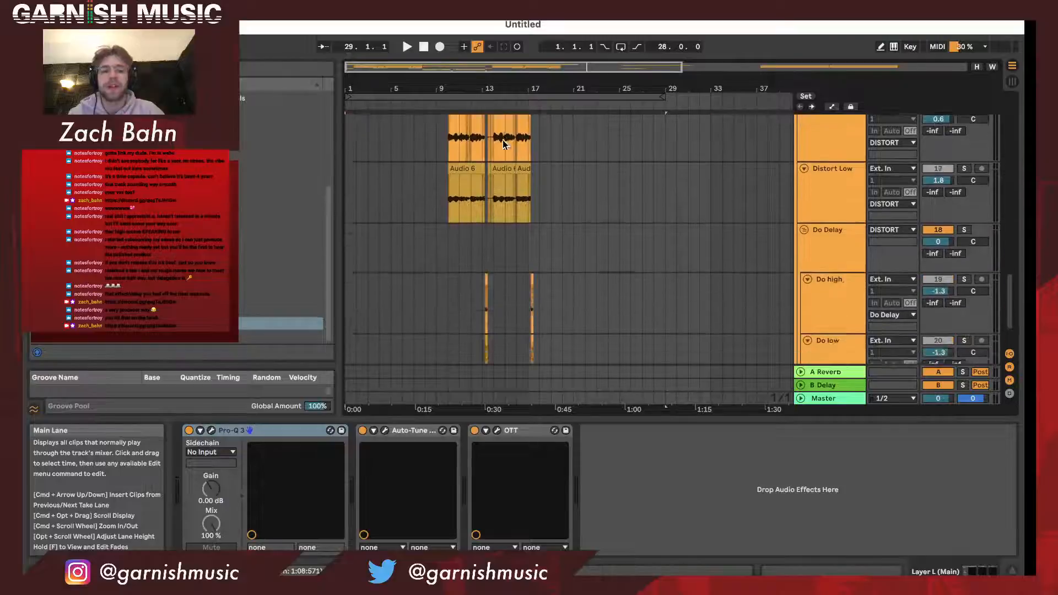
pyautogui.scroll(20, 503, 140)
pyautogui.click(481, 97)
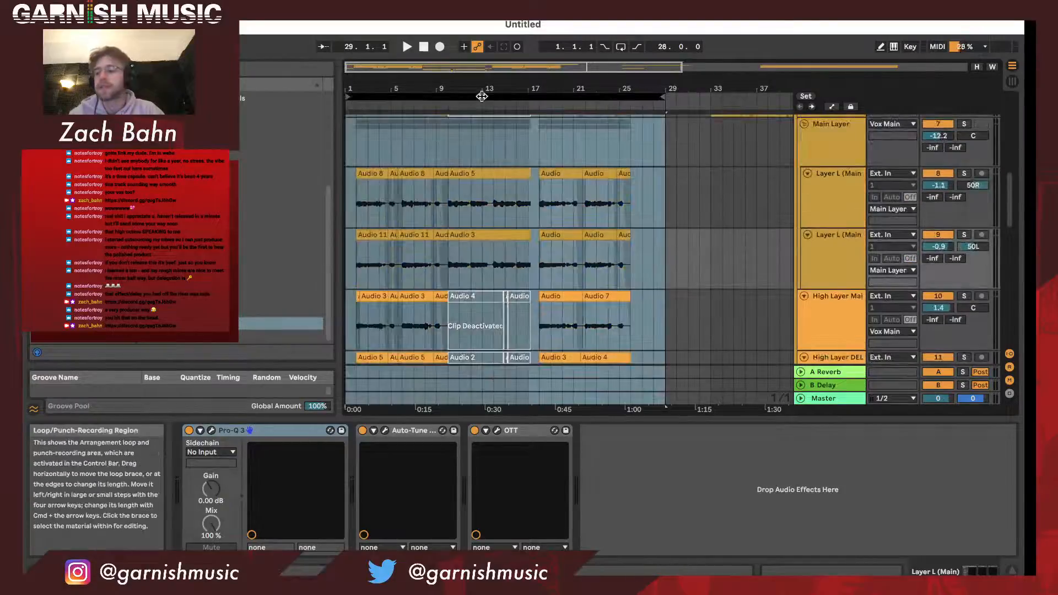
pyautogui.press('space')
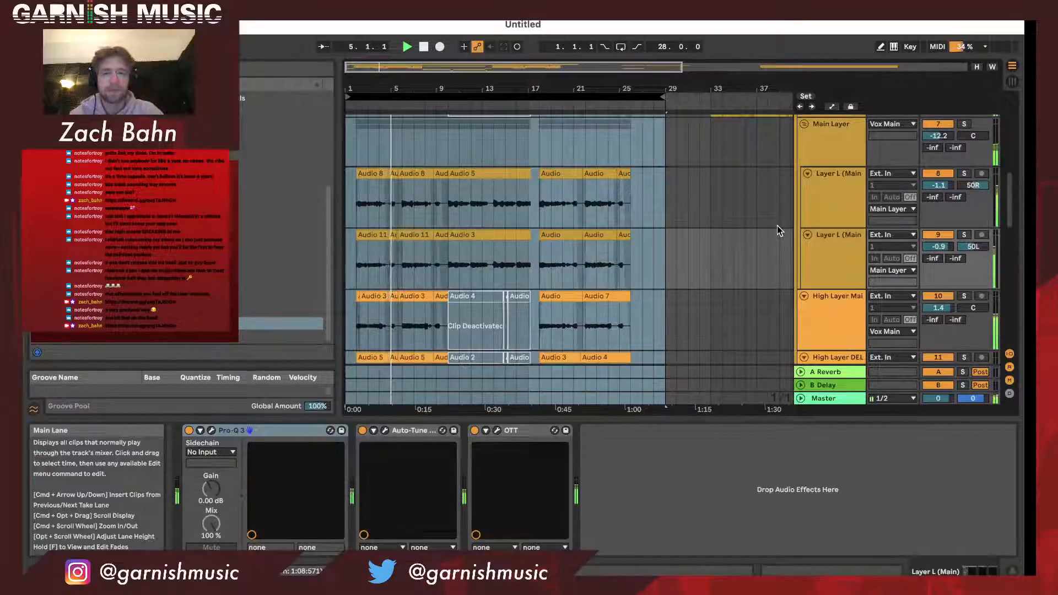
pyautogui.scroll(4, 899, 218)
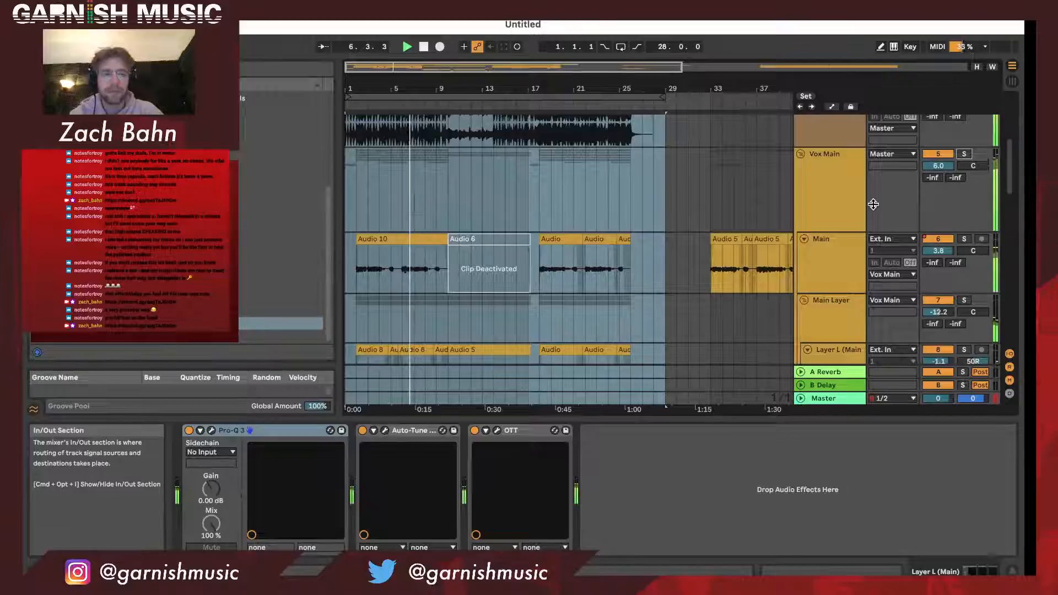
pyautogui.scroll(2, 875, 209)
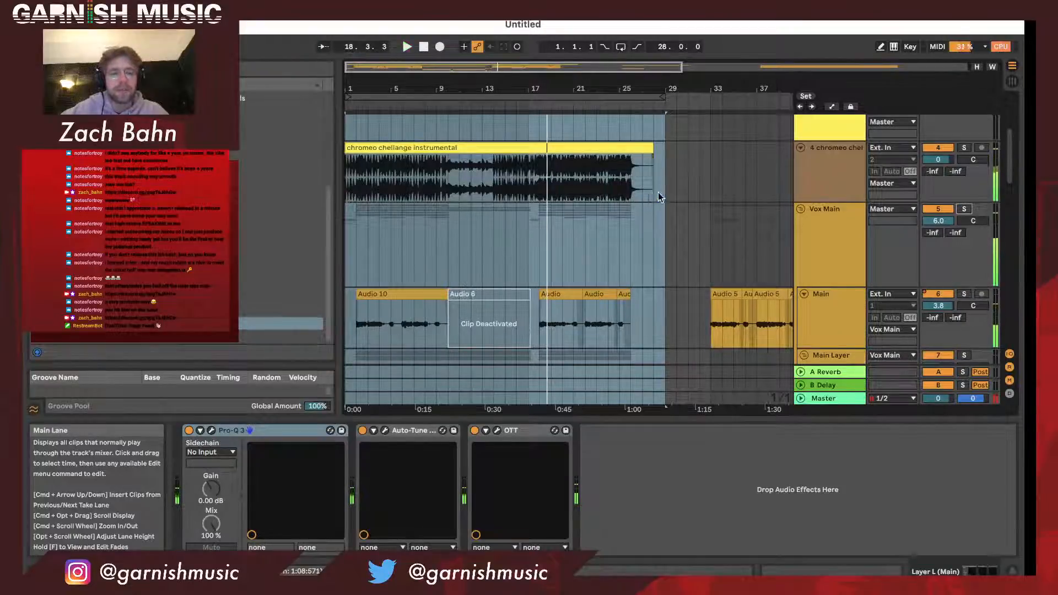
# - Review the vocal tracks from Vox Main through Do low, including the High Layer DEL track's effects and the deactivated Main clip
pyautogui.scroll(-1, 669, 196)
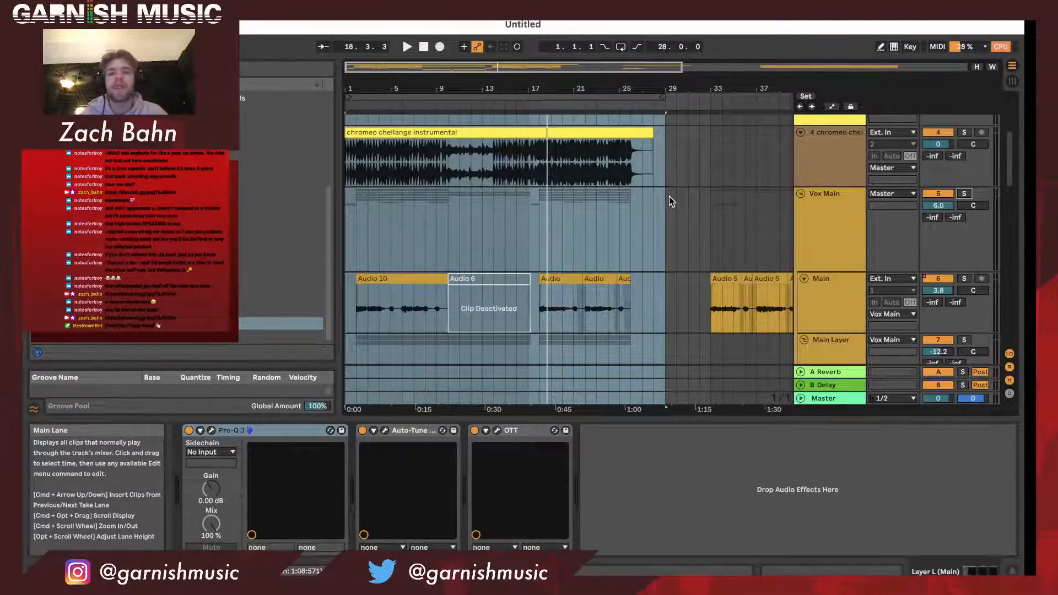
pyautogui.scroll(-10, 669, 197)
pyautogui.scroll(-8, 669, 197)
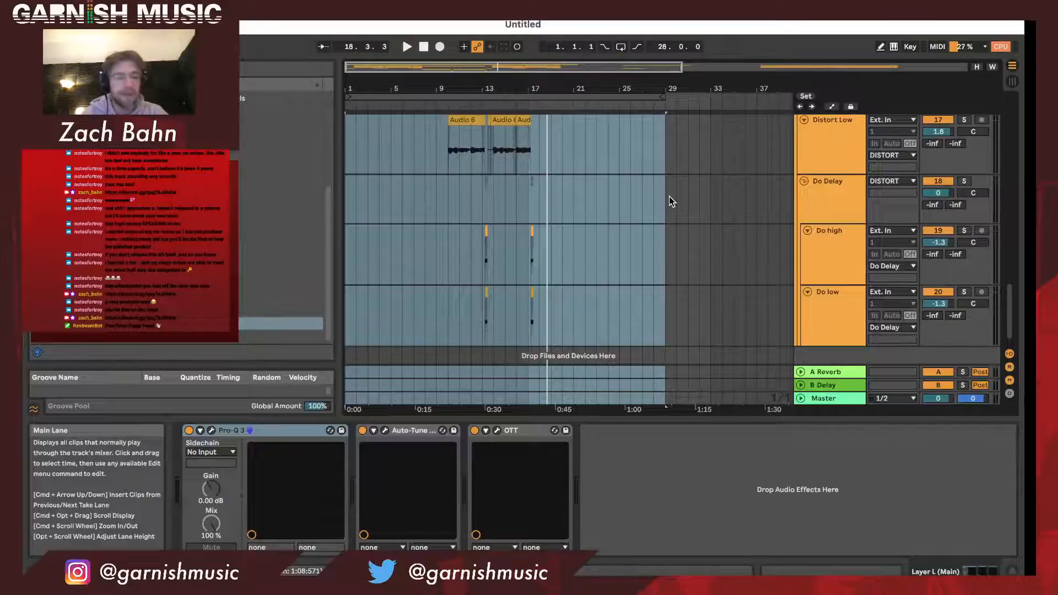
pyautogui.scroll(7, 669, 196)
pyautogui.click(669, 196)
pyautogui.scroll(2, 667, 199)
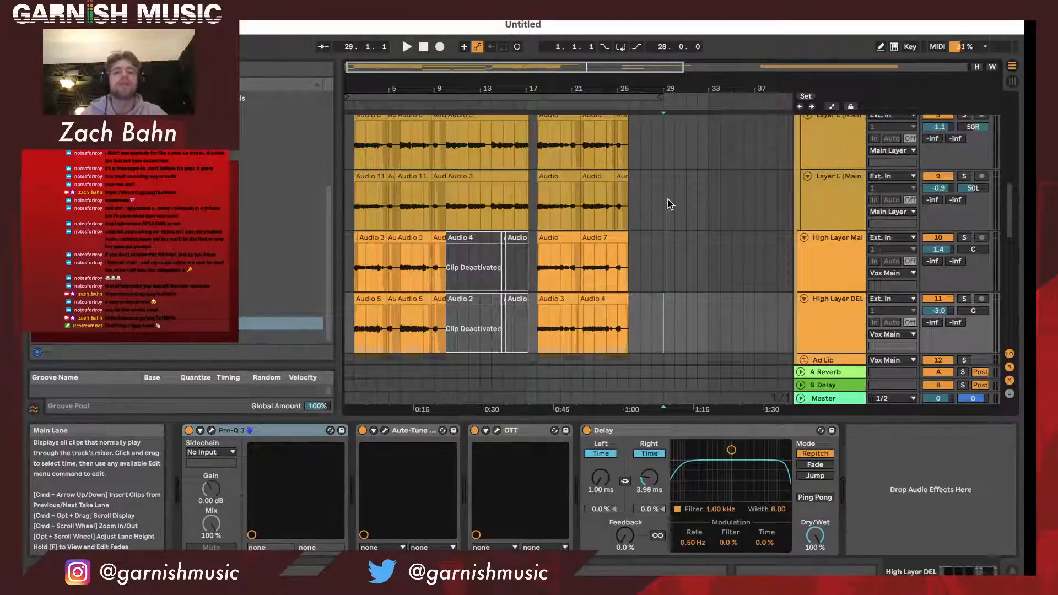
pyautogui.scroll(2, 667, 200)
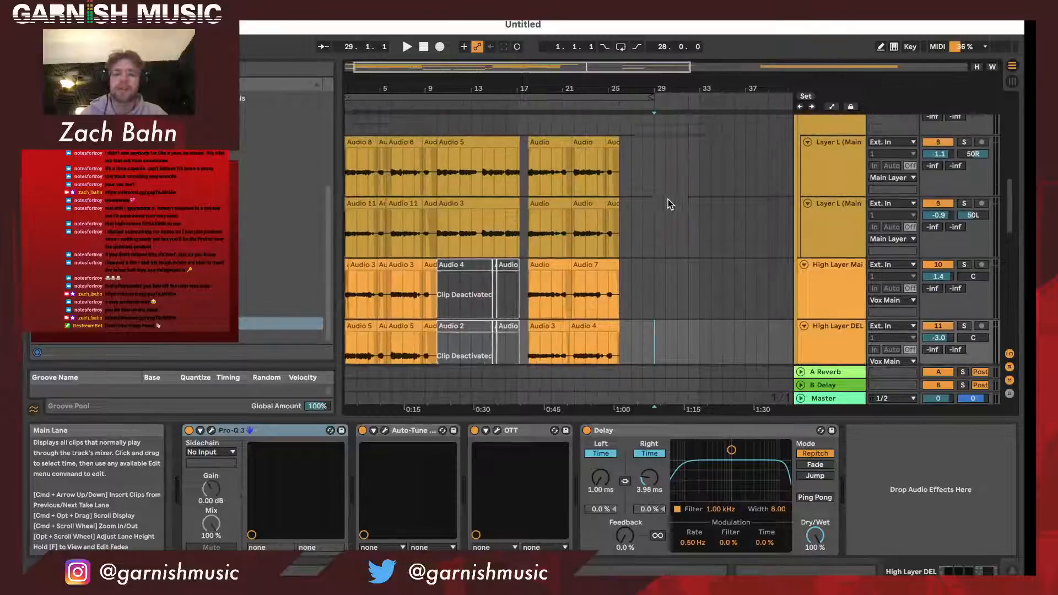
pyautogui.scroll(1, 668, 199)
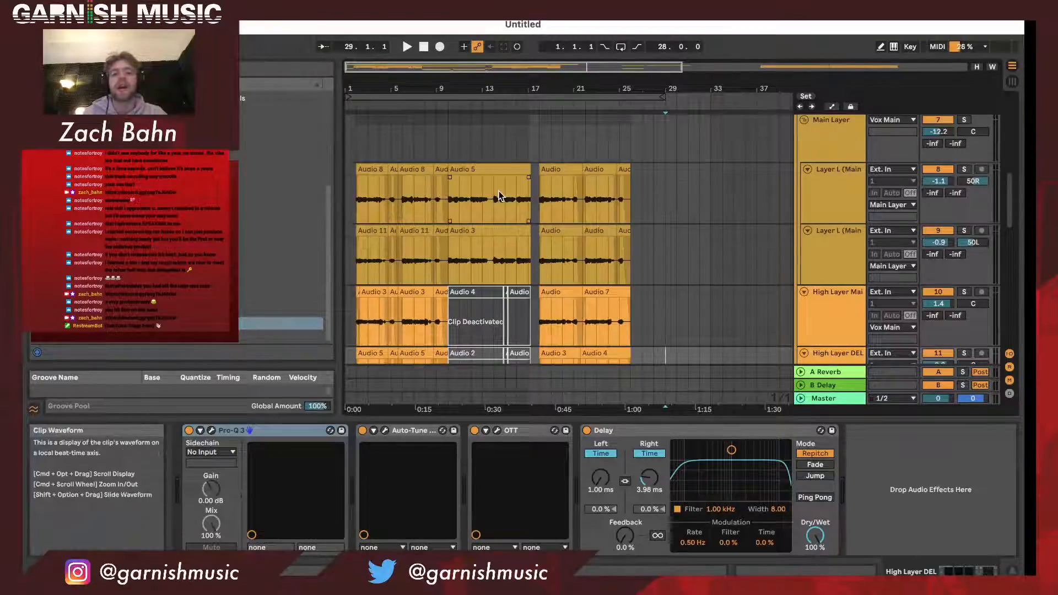
pyautogui.scroll(3, 498, 193)
pyautogui.scroll(4, 534, 254)
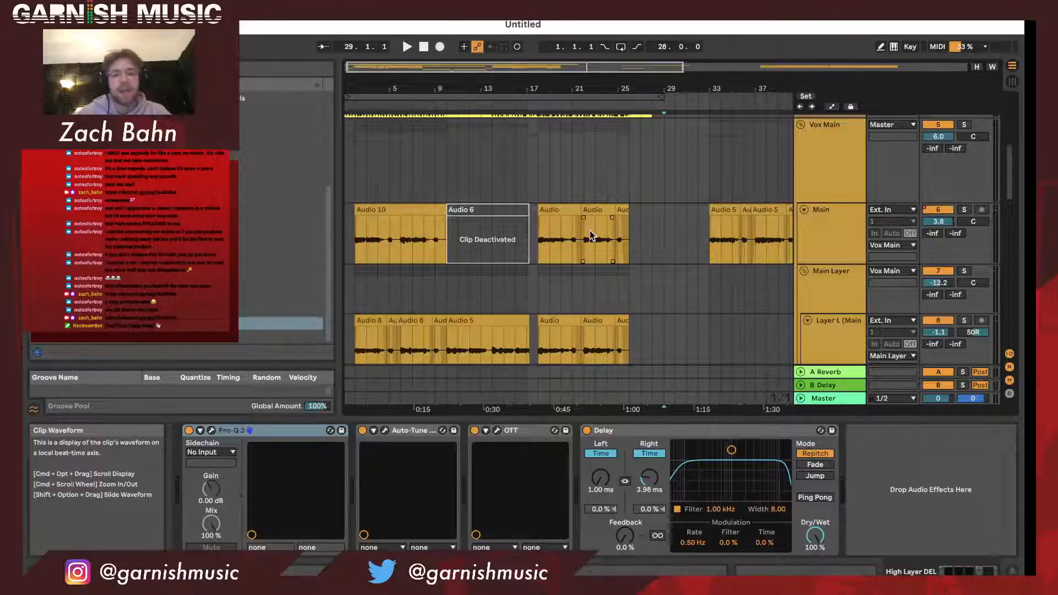
pyautogui.moveTo(347, 83); pyautogui.dragTo(347, 86)
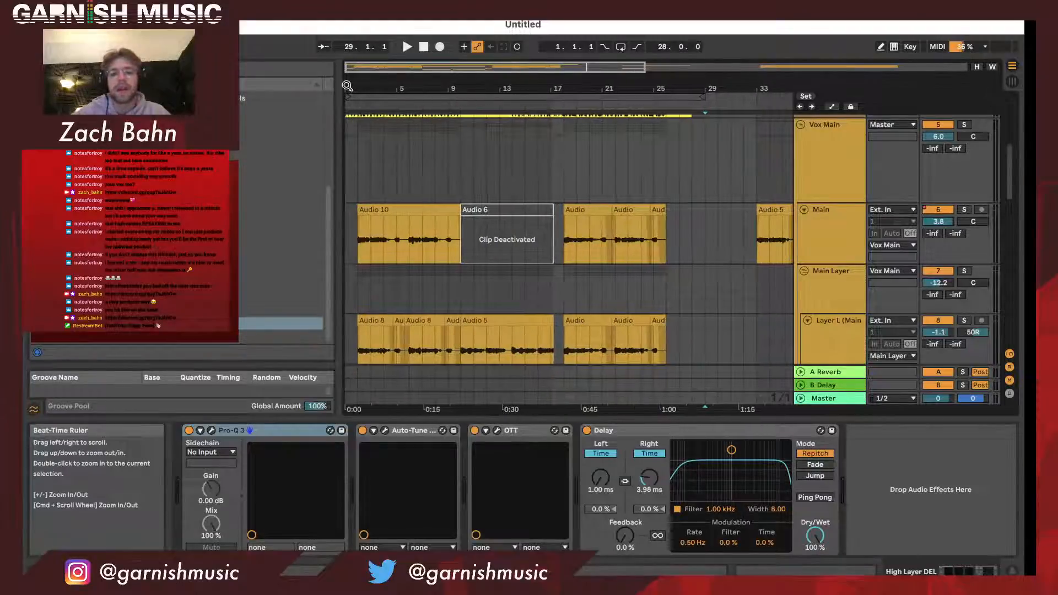
pyautogui.scroll(-2, 476, 232)
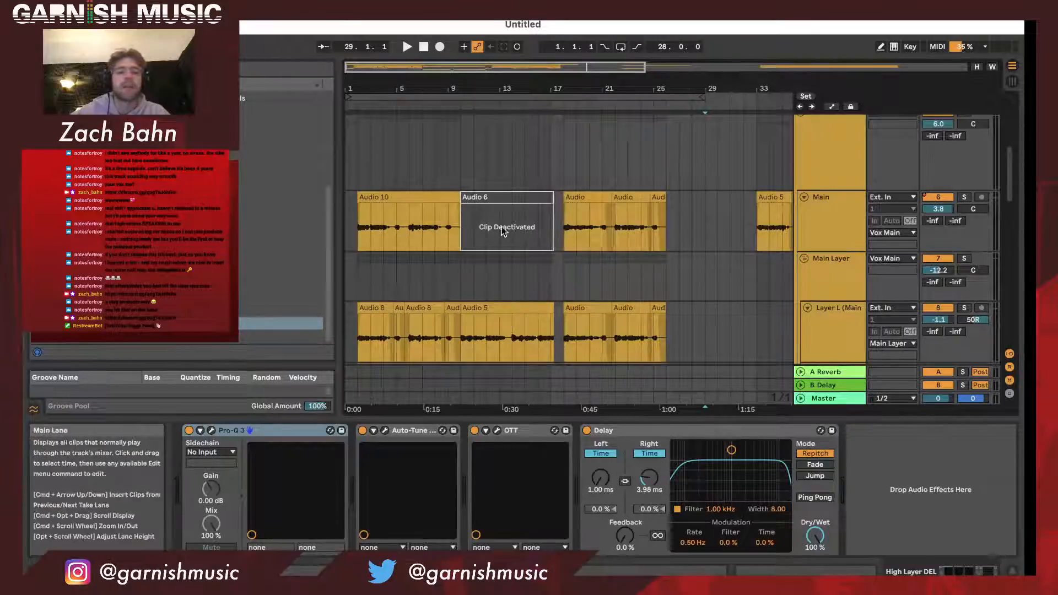
# - Review the vocal tracks from Main through Do low, including the deactivated High Layer clips around bars 10 to 17
pyautogui.moveTo(474, 87); pyautogui.dragTo(444, 96)
pyautogui.scroll(-5, 481, 222)
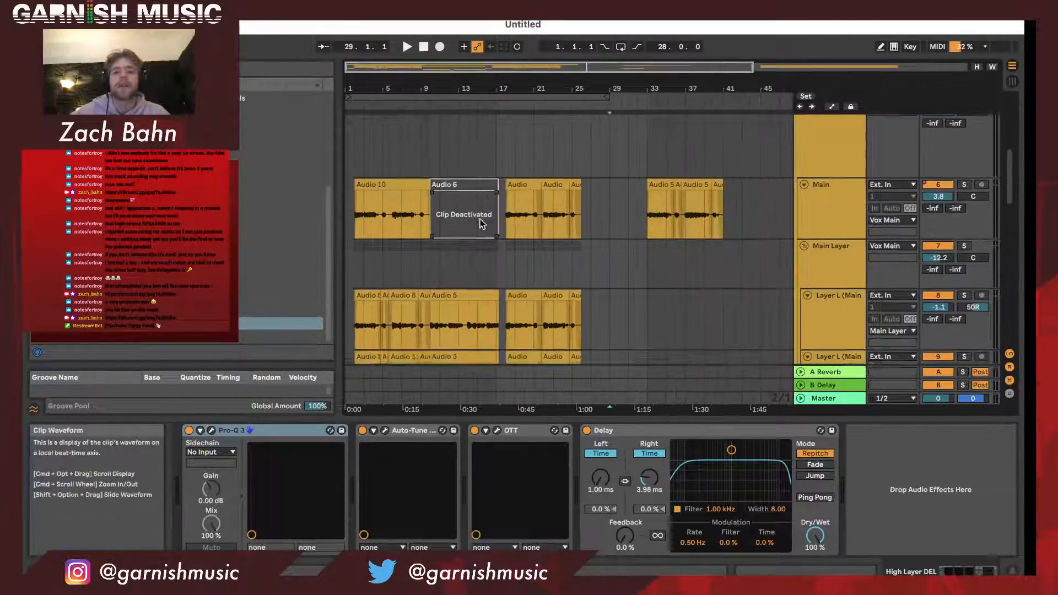
pyautogui.scroll(-7, 610, 270)
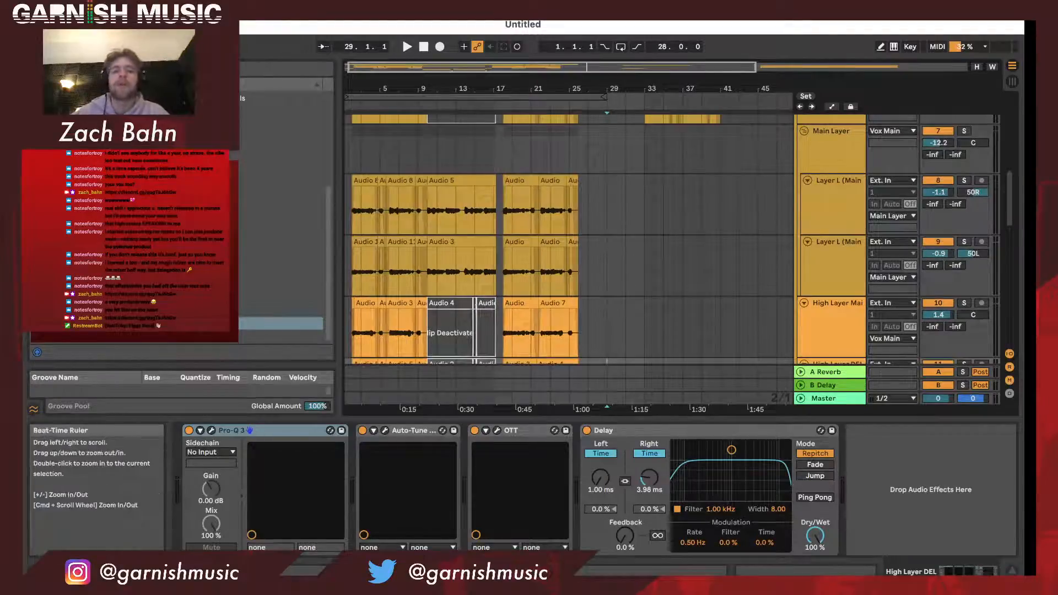
pyautogui.scroll(-6, 613, 239)
pyautogui.scroll(-20, 615, 242)
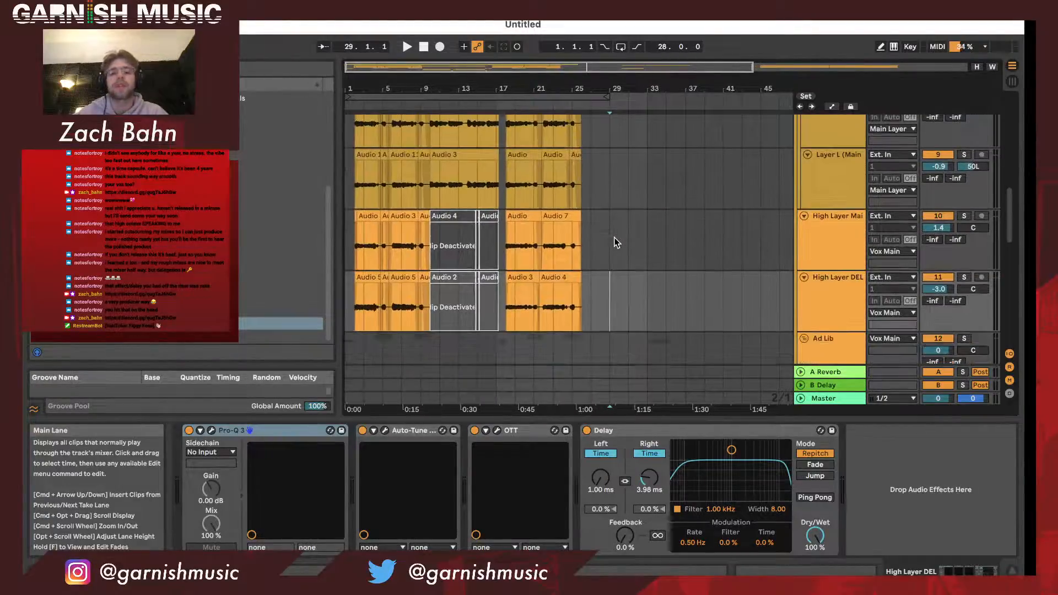
pyautogui.scroll(20, 615, 242)
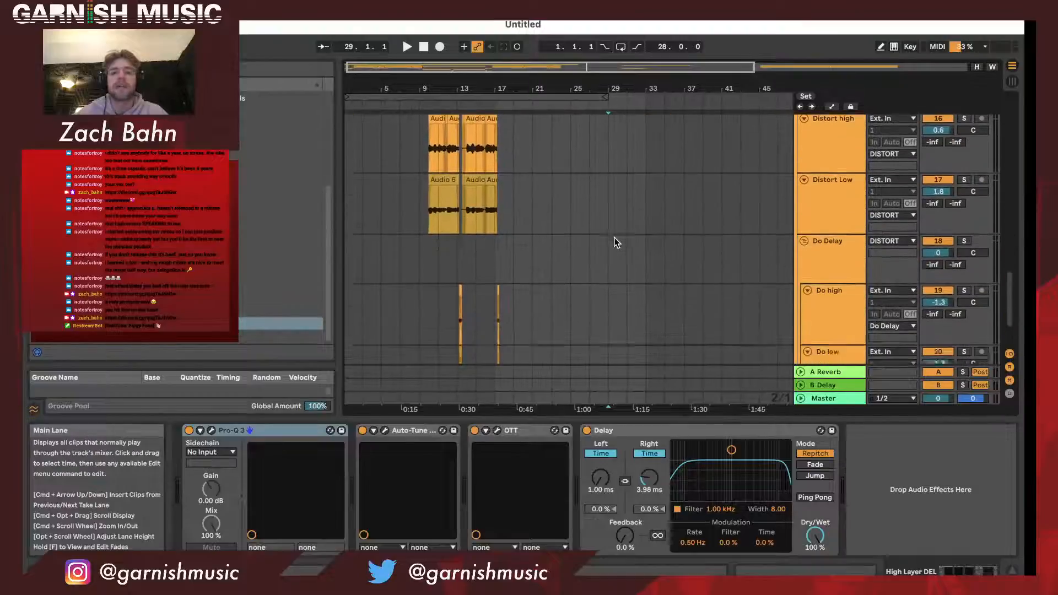
pyautogui.scroll(-5, 616, 242)
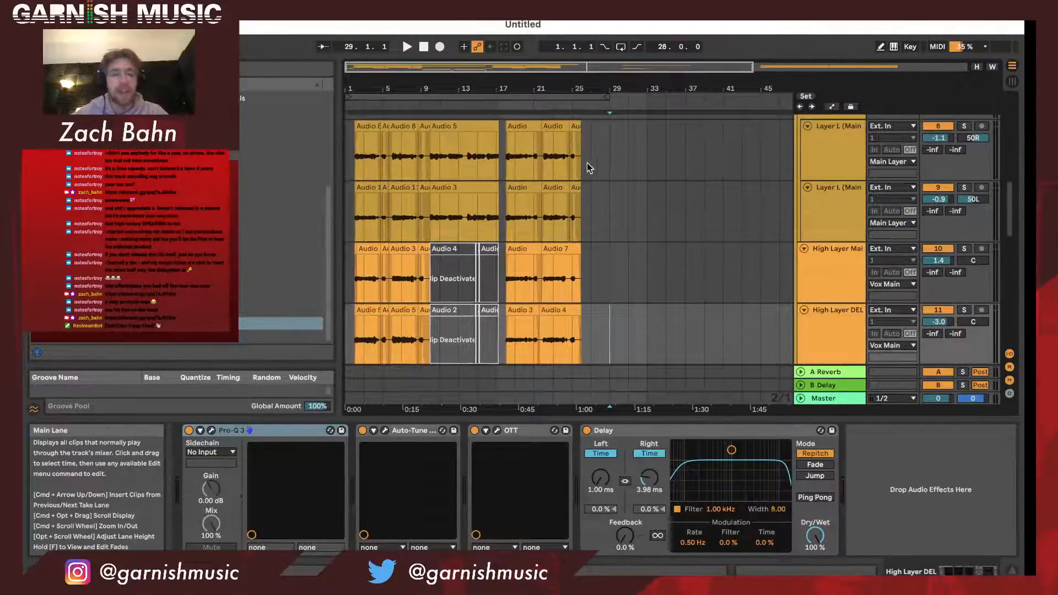
pyautogui.scroll(2, 634, 204)
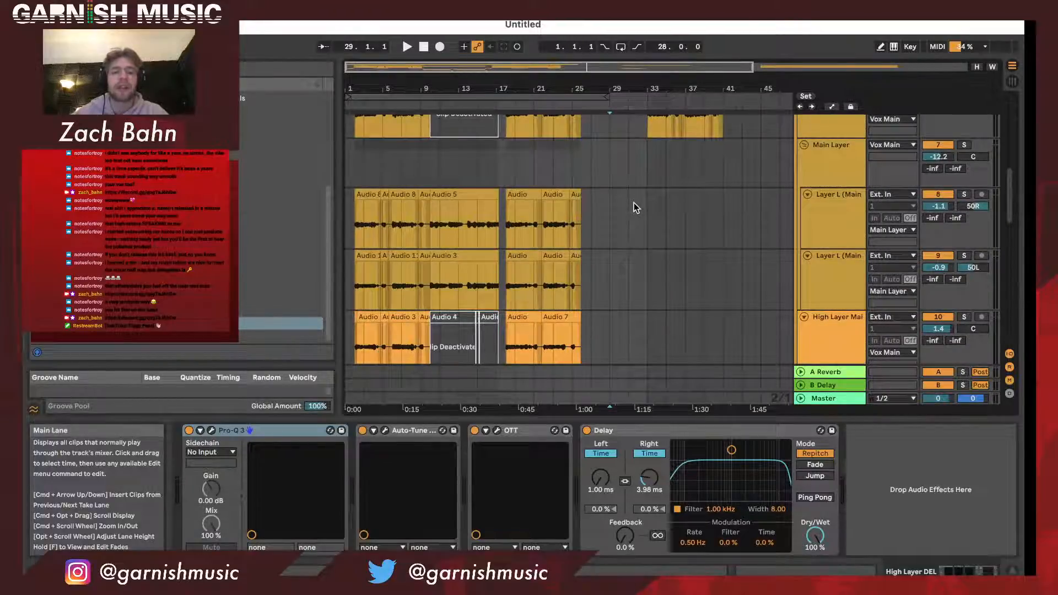
pyautogui.scroll(2, 634, 204)
pyautogui.scroll(1, 634, 206)
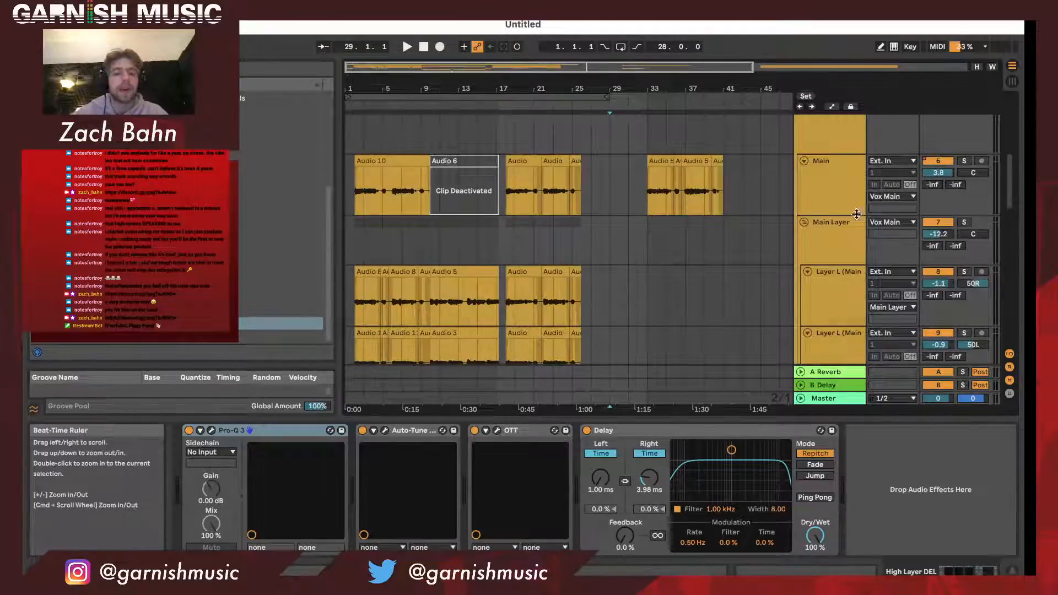
# - Play the arrangement from bar 1, solo the Main vocal track briefly, and unsolo it before stopping playback
pyautogui.click(825, 194)
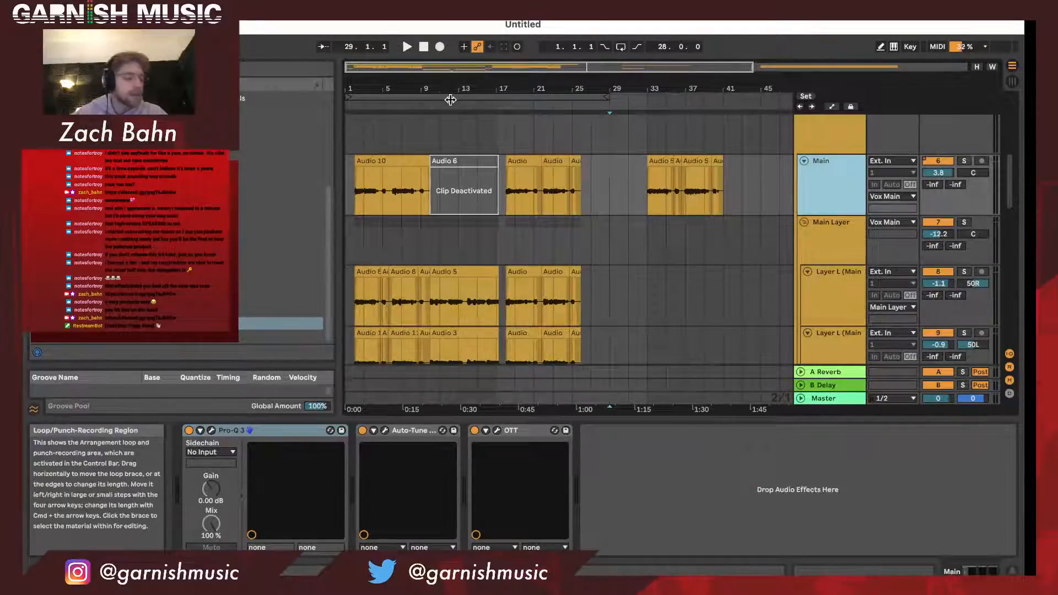
pyautogui.press('space')
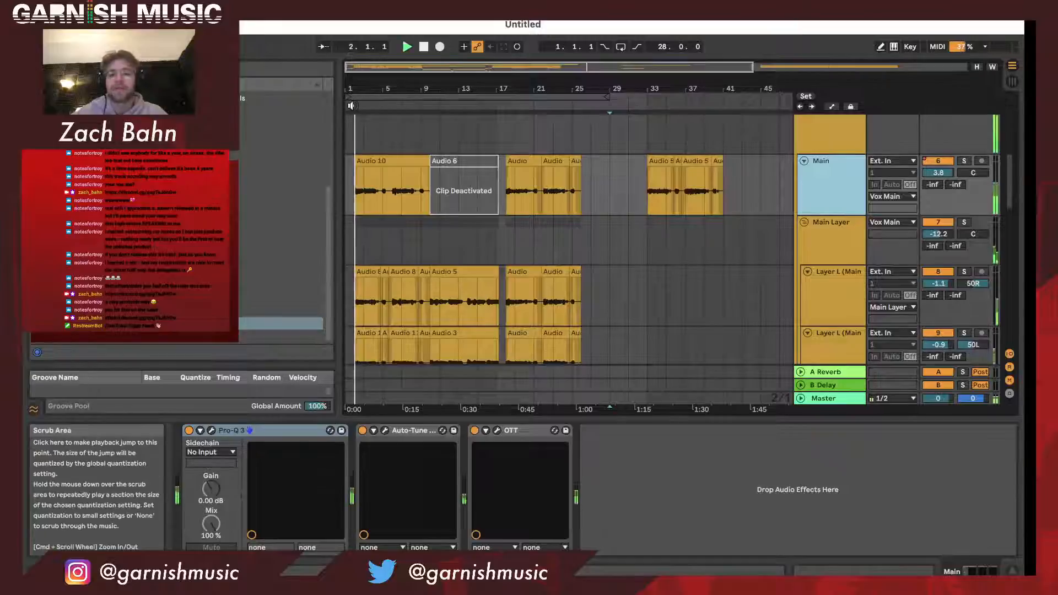
pyautogui.scroll(2, 966, 197)
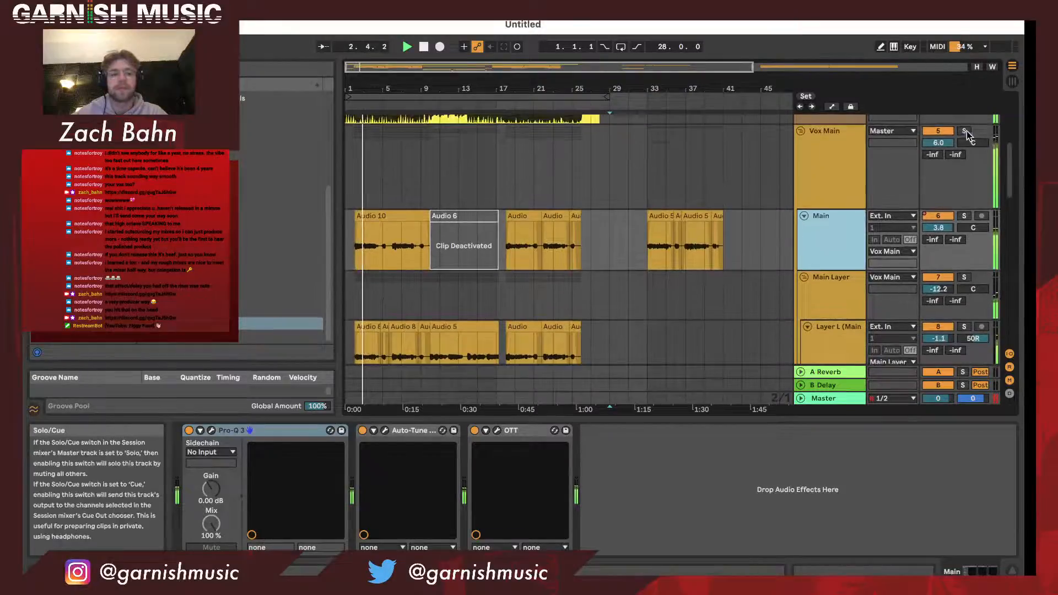
pyautogui.click(964, 216)
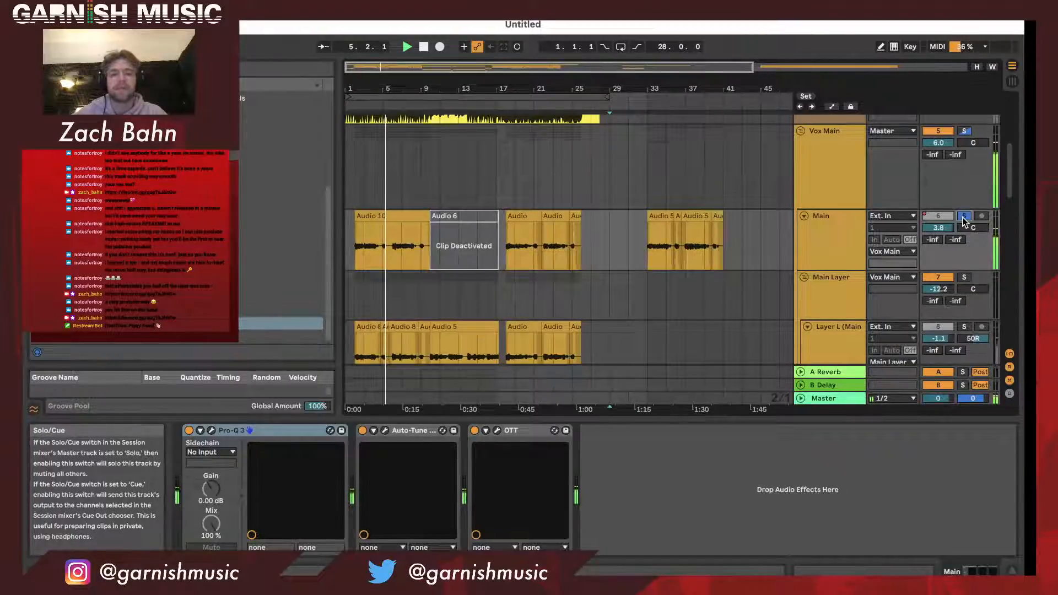
pyautogui.click(964, 217)
pyautogui.press('space')
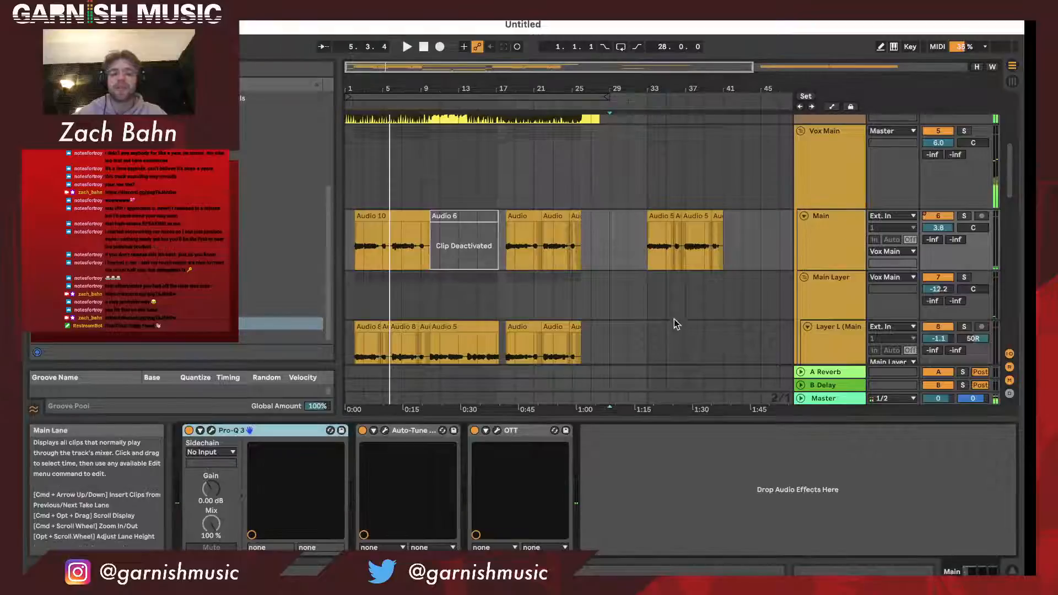
# - Turn off the second Gate device on the Vox Main group and audition the arrangement from bar 1
pyautogui.click(844, 203)
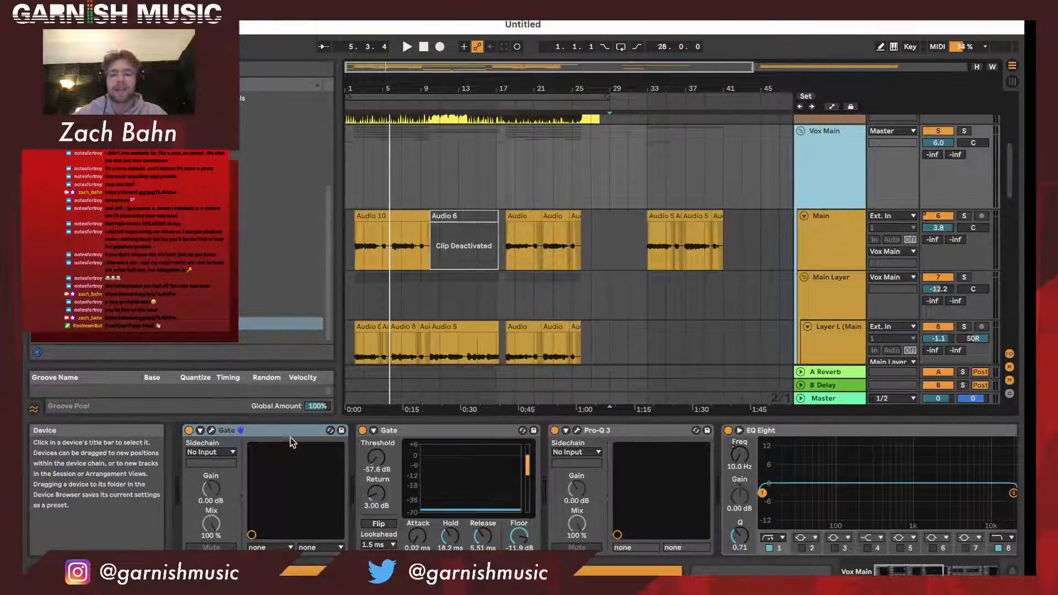
pyautogui.click(362, 431)
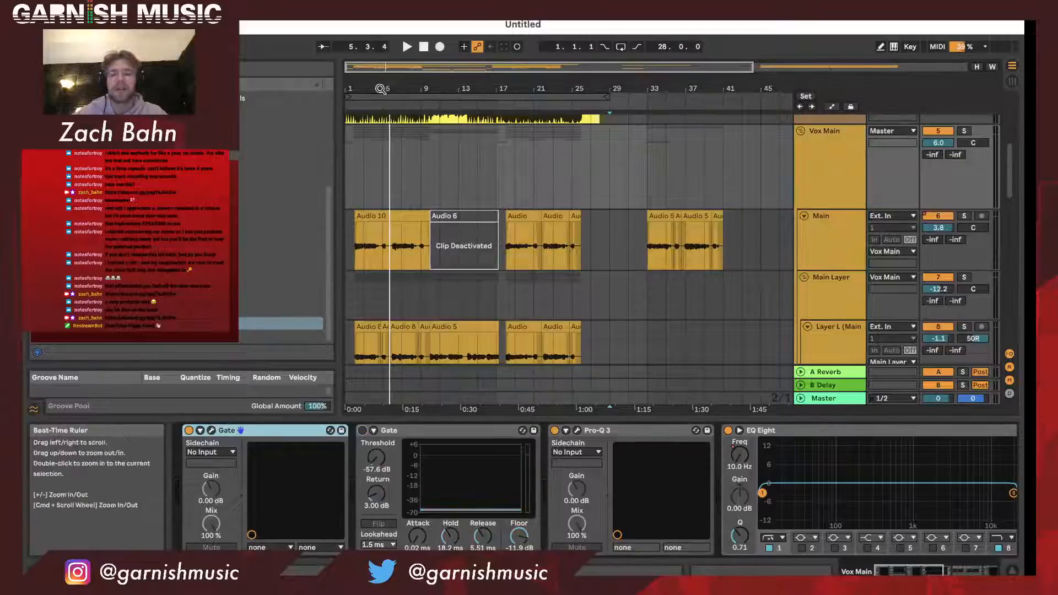
pyautogui.click(347, 106)
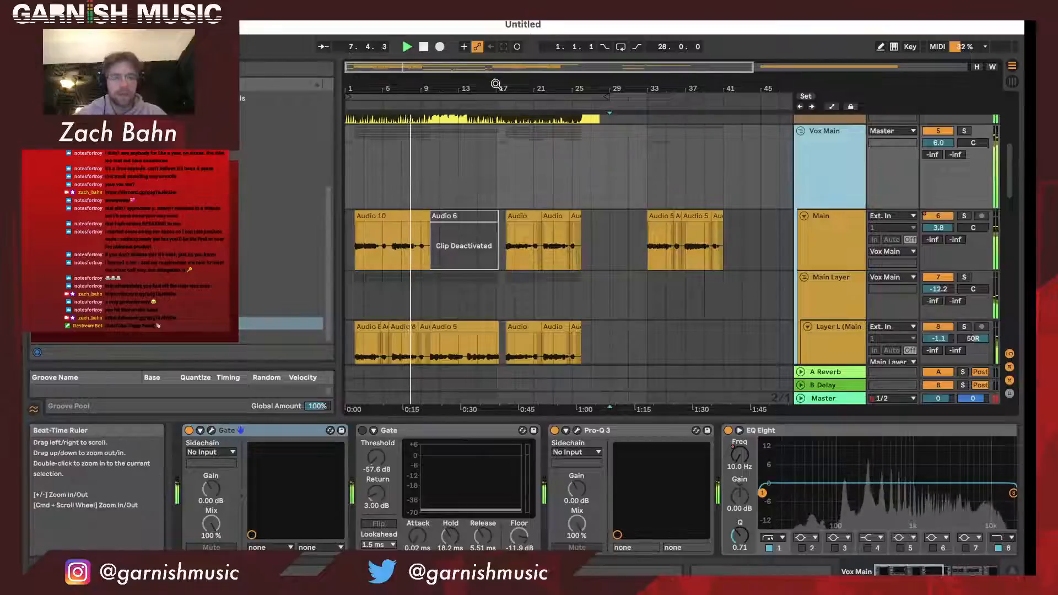
pyautogui.moveTo(496, 86); pyautogui.dragTo(484, 77)
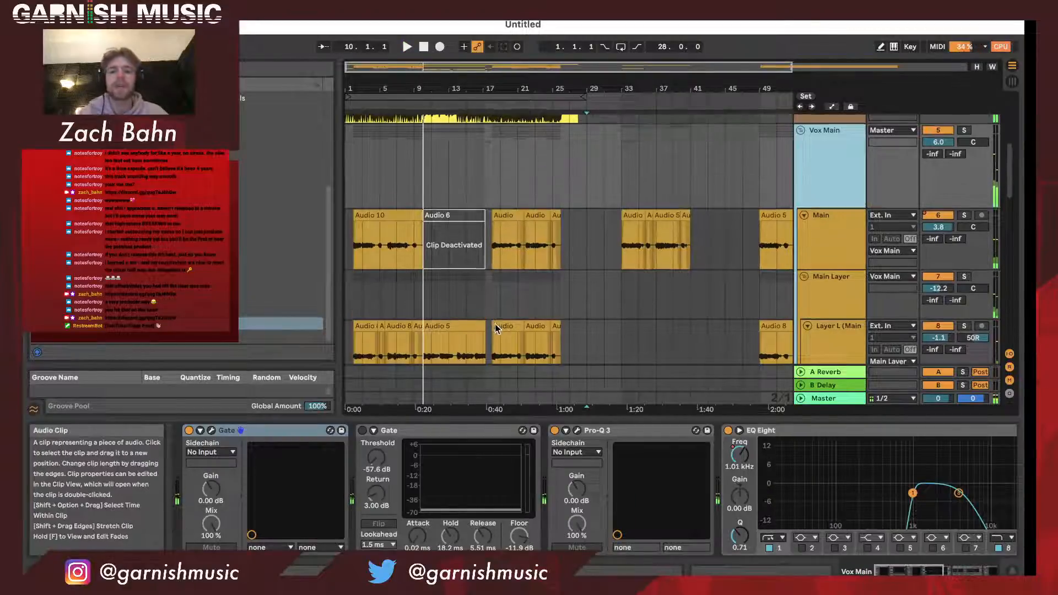
pyautogui.scroll(-2, 496, 328)
pyautogui.scroll(-2, 495, 328)
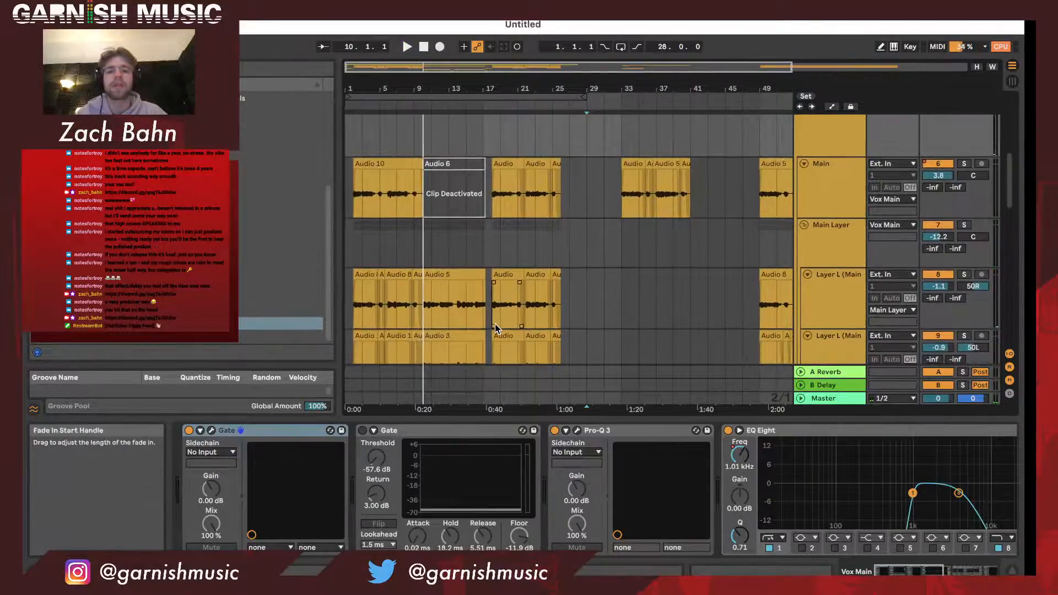
pyautogui.scroll(-1, 495, 328)
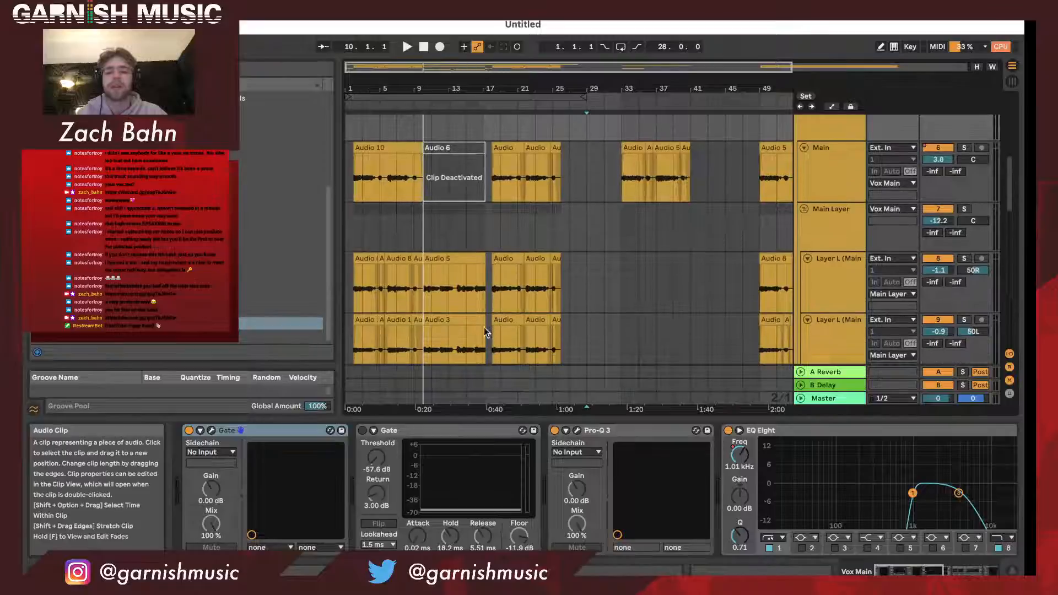
# - Delete the deactivated Gate from the Vox Main group and inspect the settings of its remaining Gate plug-in
pyautogui.click(411, 434)
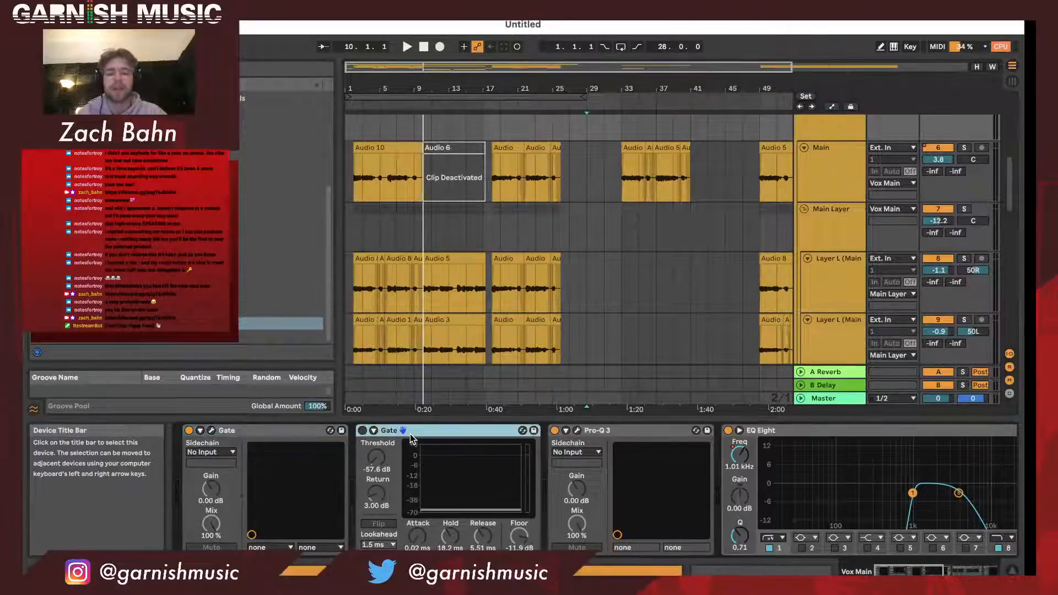
pyautogui.press('Delete')
pyautogui.click(270, 430)
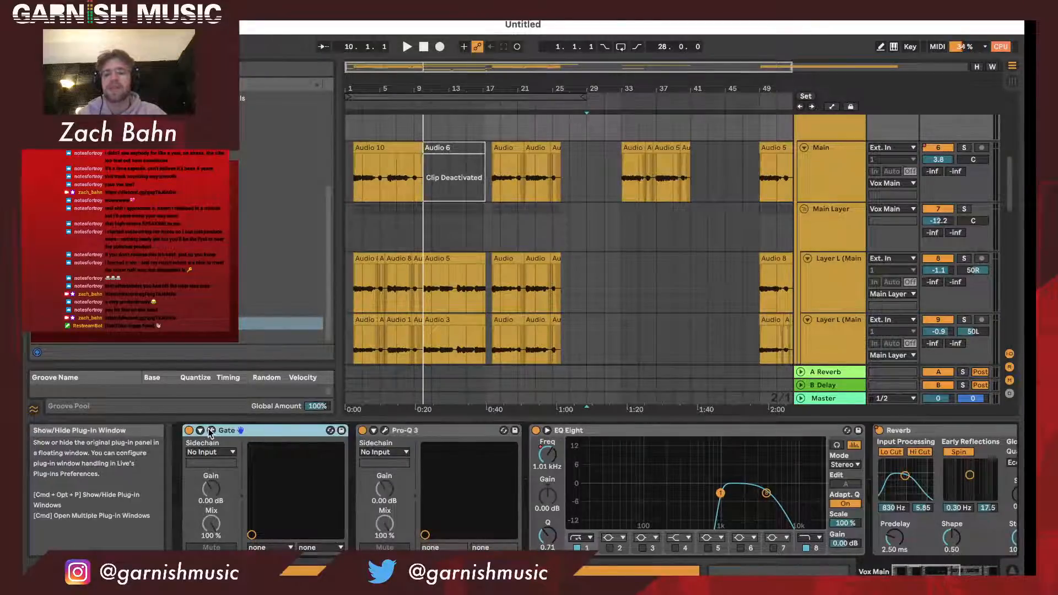
pyautogui.click(211, 430)
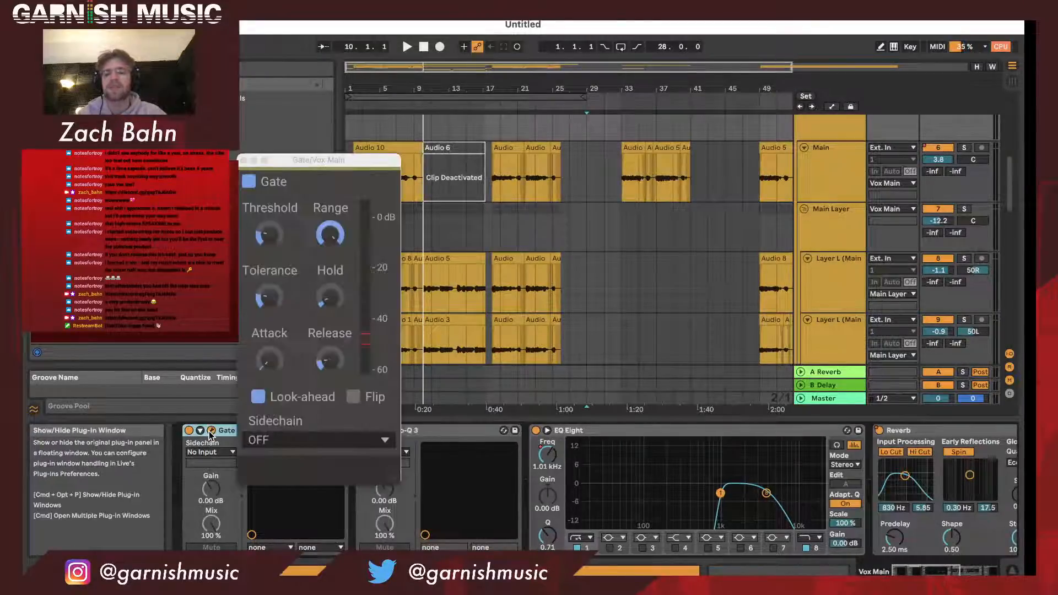
pyautogui.click(243, 160)
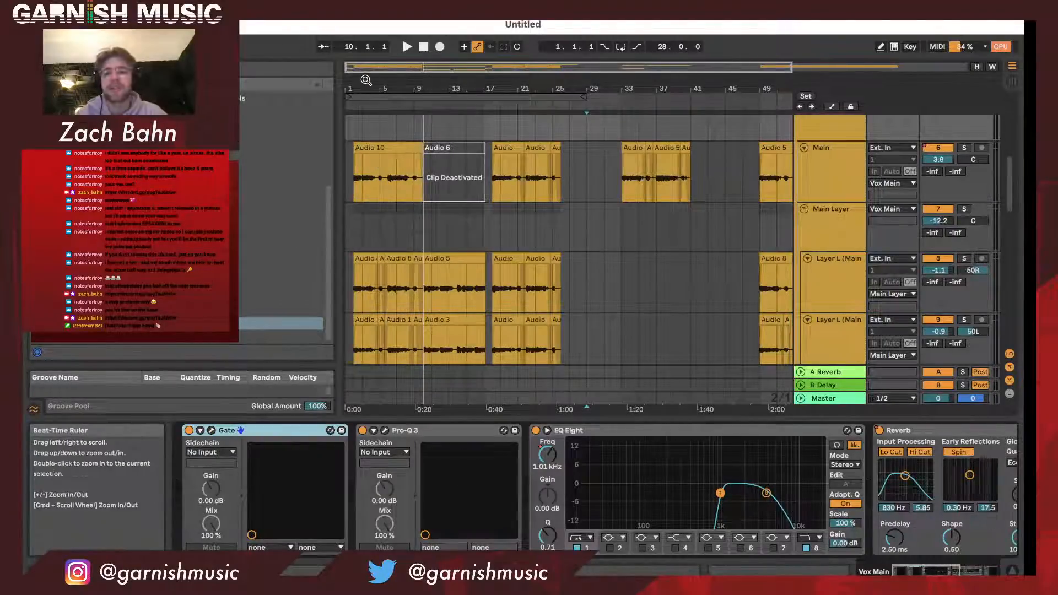
# - Survey the arrangement's vocal sections, select the looped material from bar 1 to 29, and inspect the chromeo chellange instrumental
pyautogui.moveTo(364, 82); pyautogui.dragTo(378, 154)
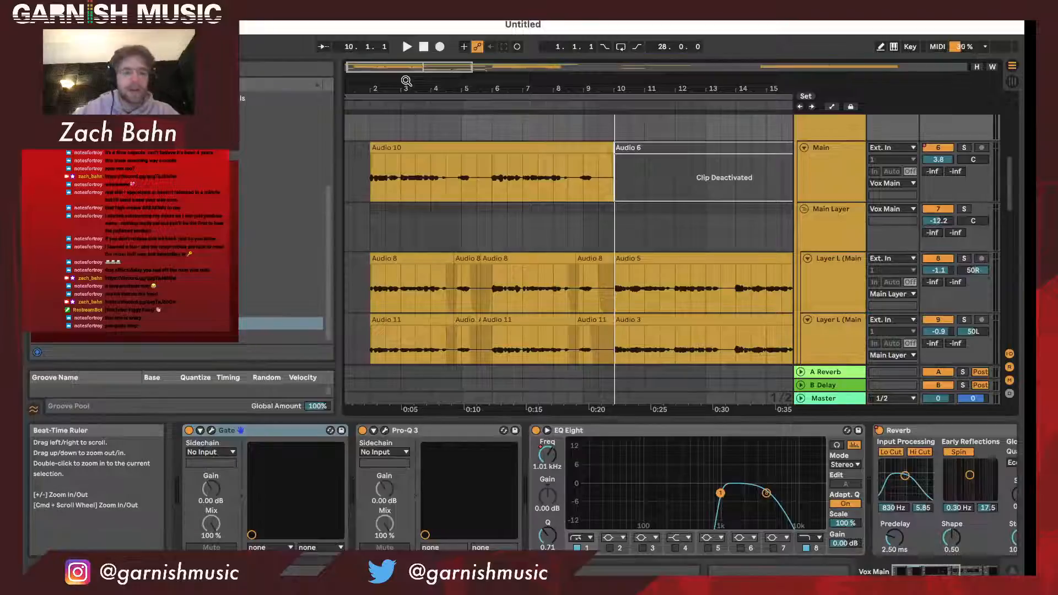
pyautogui.moveTo(407, 81); pyautogui.dragTo(407, 44)
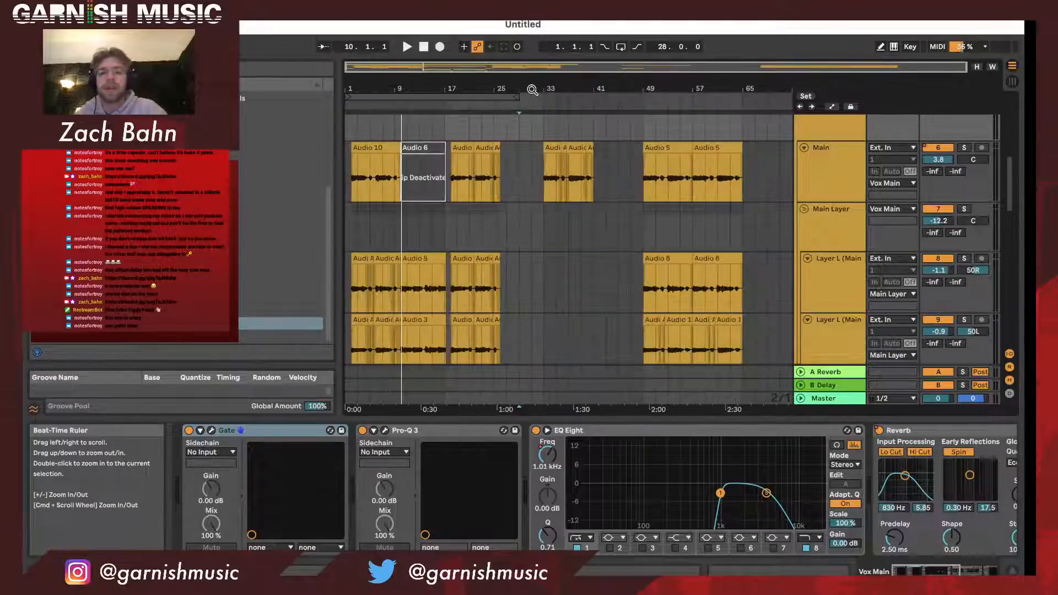
pyautogui.click(470, 96)
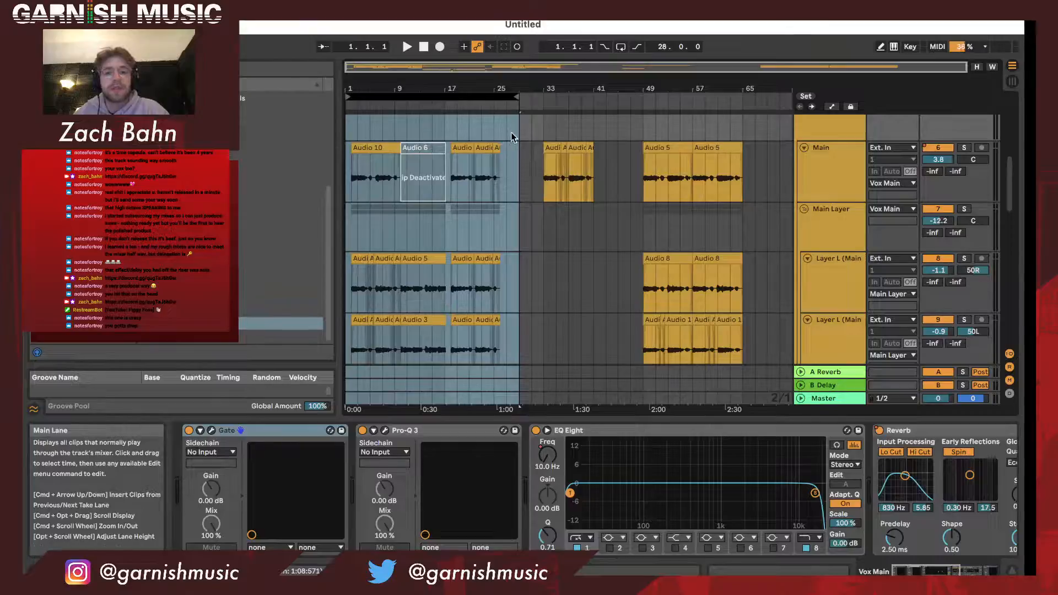
pyautogui.scroll(8, 514, 138)
pyautogui.moveTo(455, 83)
pyautogui.mouseDown()
pyautogui.moveTo(455, 113)
pyautogui.moveTo(456, 83)
pyautogui.mouseUp()
pyautogui.hscroll(-5, 495, 195)
pyautogui.scroll(-4, 495, 195)
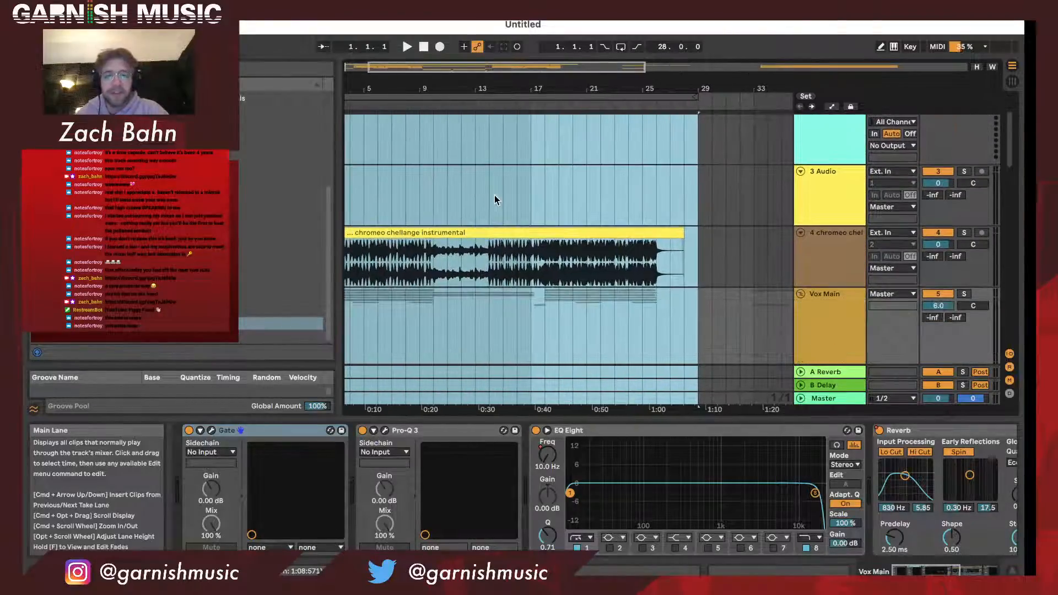
pyautogui.hscroll(-2, 494, 196)
pyautogui.scroll(-4, 495, 195)
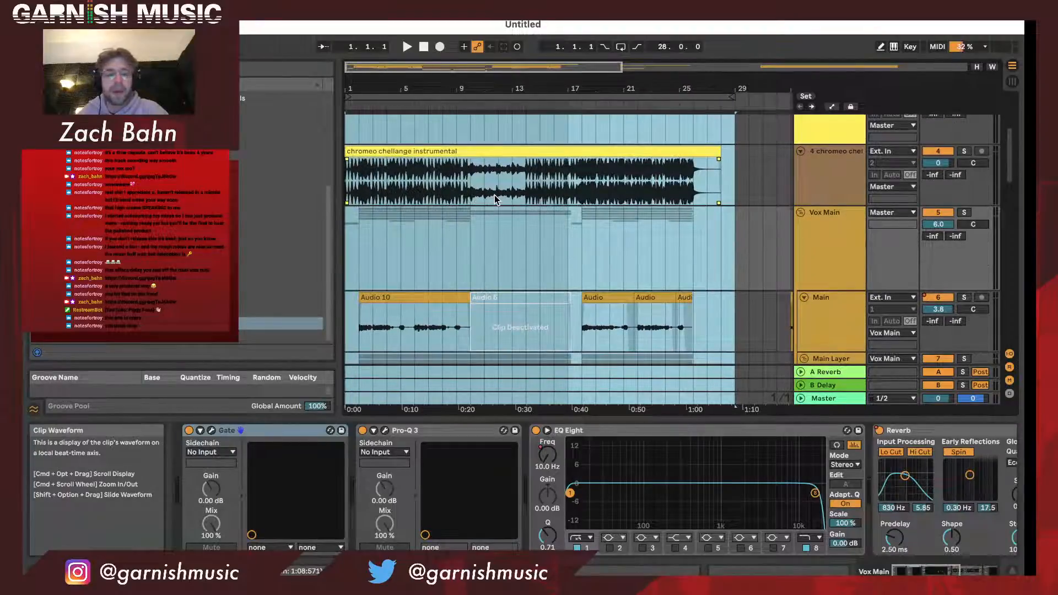
# - Solo the chromeo chellange instrumental track and play the selected loop from bar 1
pyautogui.click(734, 178)
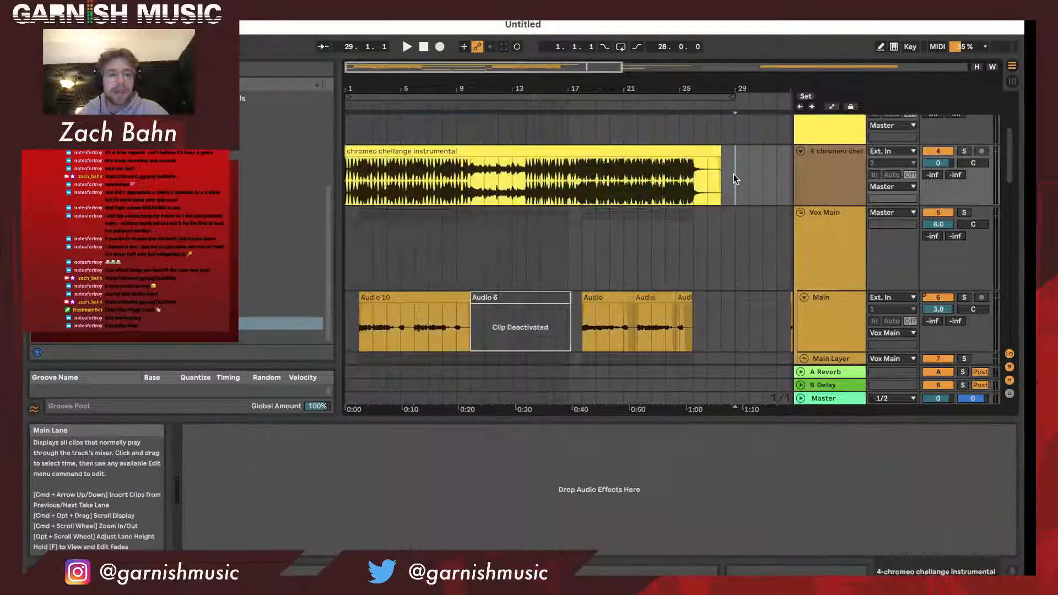
pyautogui.click(965, 152)
pyautogui.press('space')
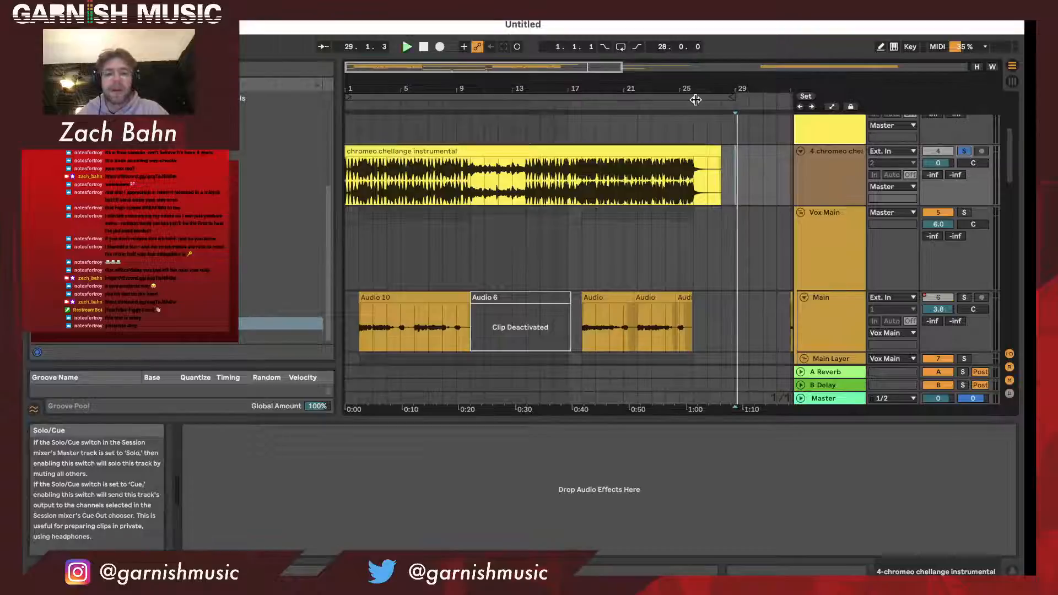
pyautogui.press('space')
pyautogui.click(696, 99)
pyautogui.press('space')
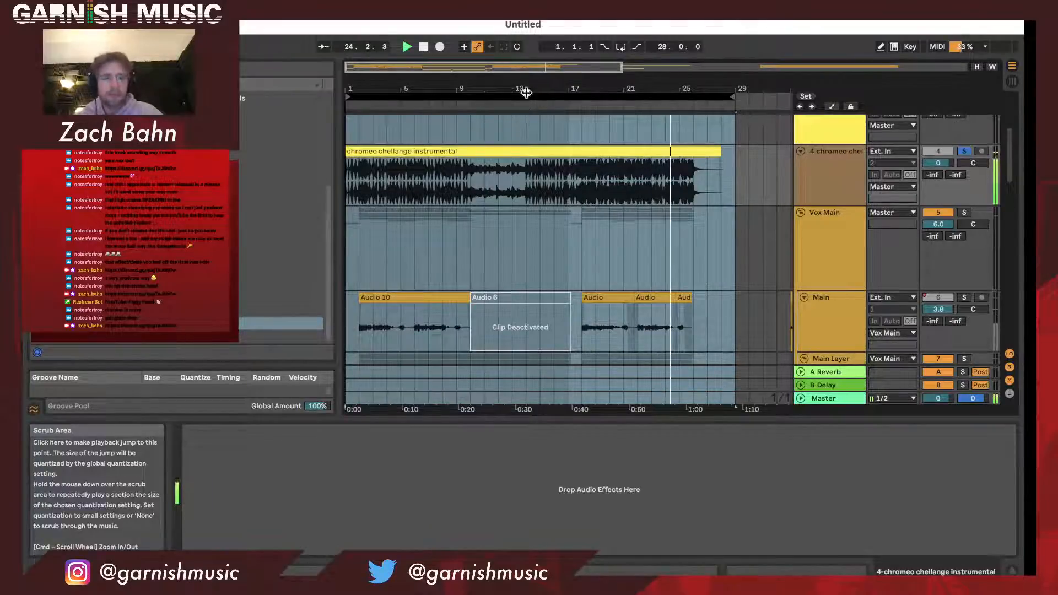
pyautogui.moveTo(526, 90); pyautogui.dragTo(526, 87)
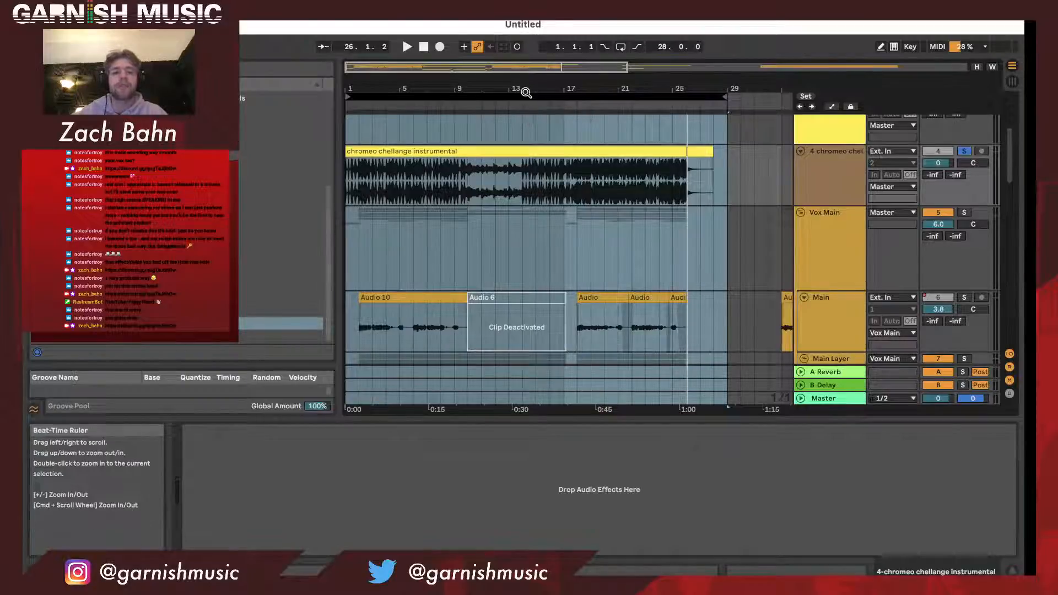
pyautogui.moveTo(526, 93); pyautogui.dragTo(513, 86)
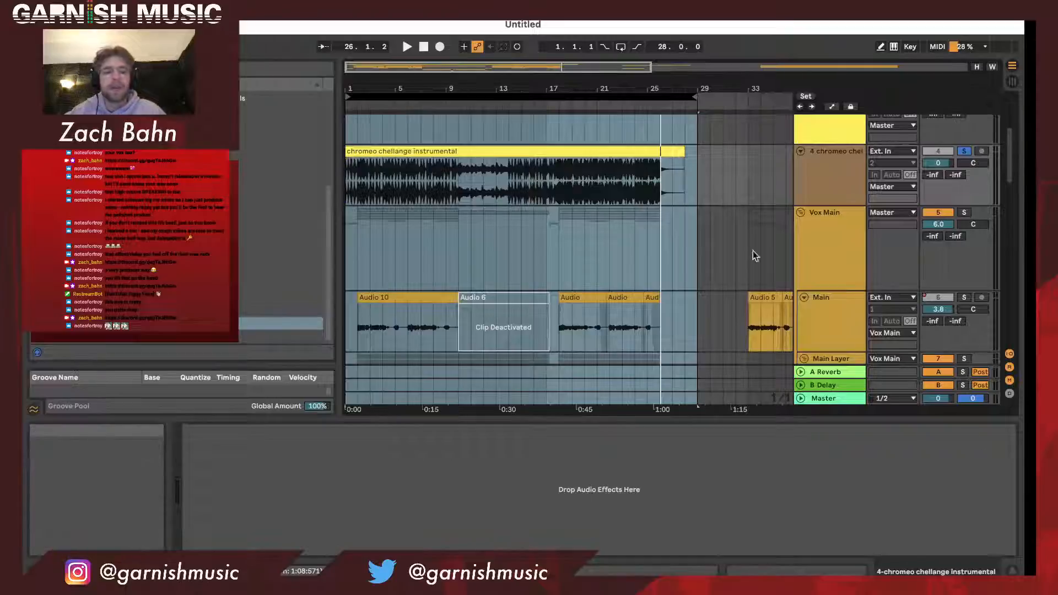
pyautogui.moveTo(494, 87); pyautogui.dragTo(494, 68)
pyautogui.scroll(-5, 481, 147)
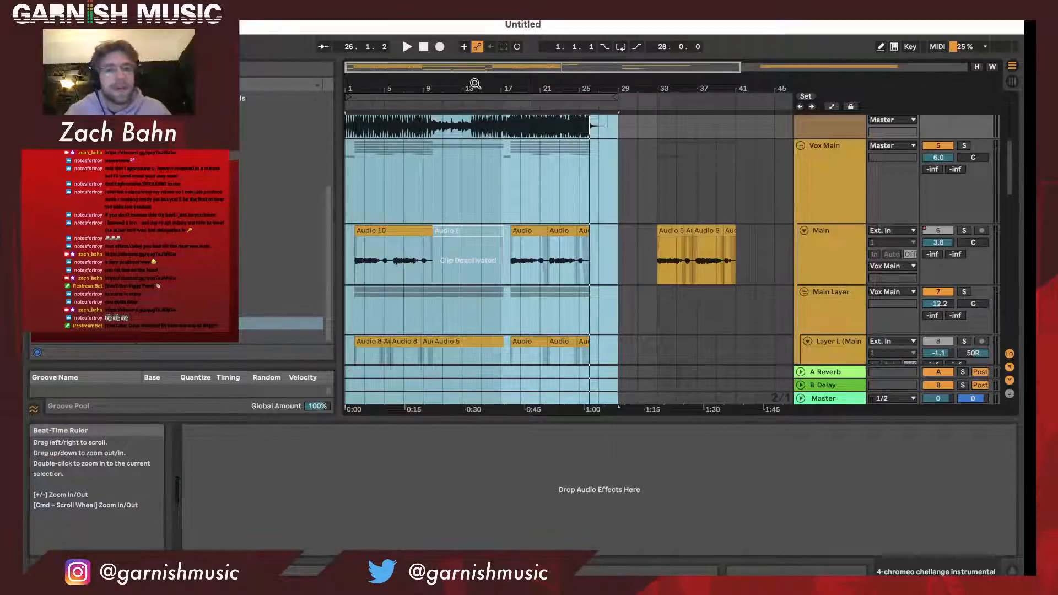
pyautogui.moveTo(472, 85); pyautogui.dragTo(468, 84)
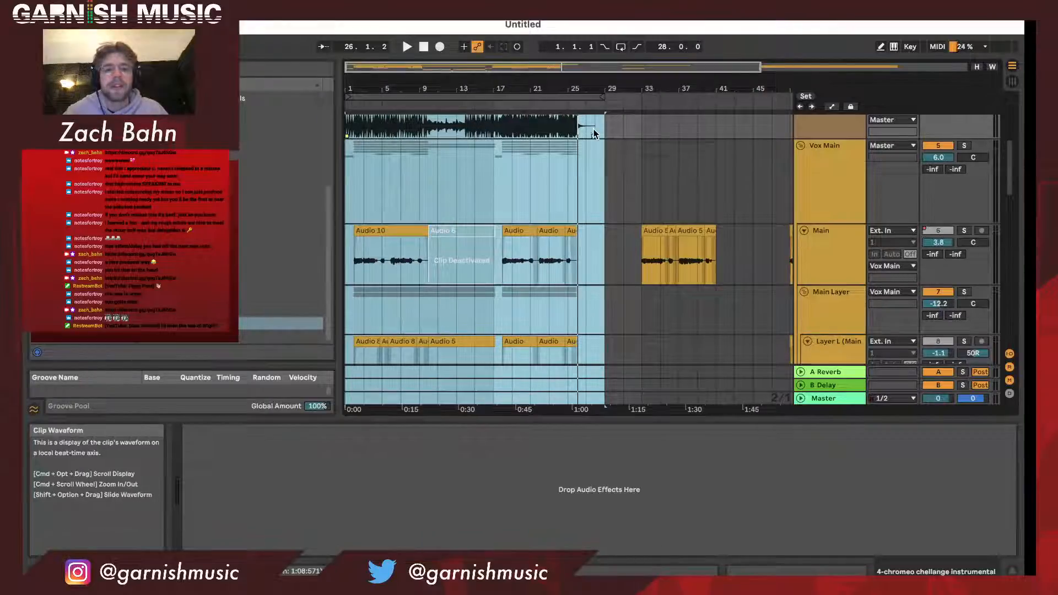
pyautogui.moveTo(595, 87); pyautogui.dragTo(595, 90)
pyautogui.hscroll(-1, 605, 175)
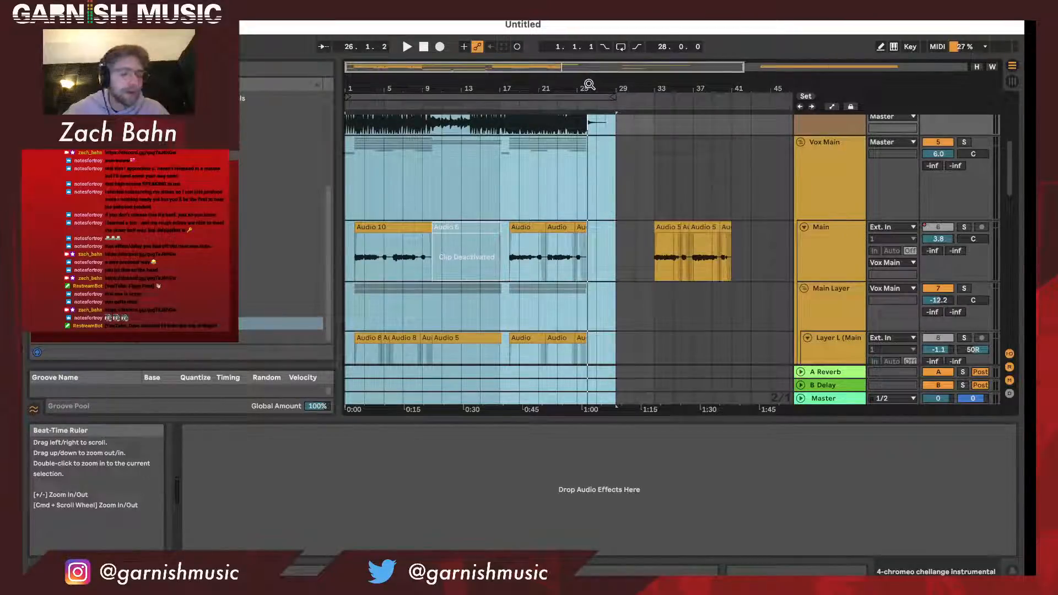
# - Look through the vocal tracks from the Main and Main Layer parts down to the Ad Lib and DISTORT groups
pyautogui.scroll(-4, 499, 226)
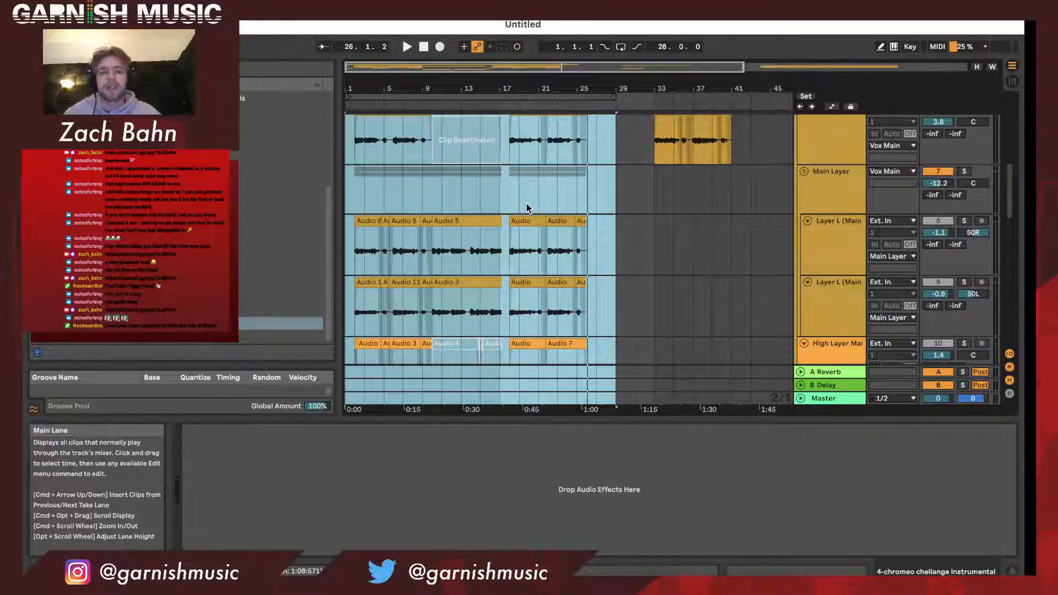
pyautogui.scroll(-2, 630, 215)
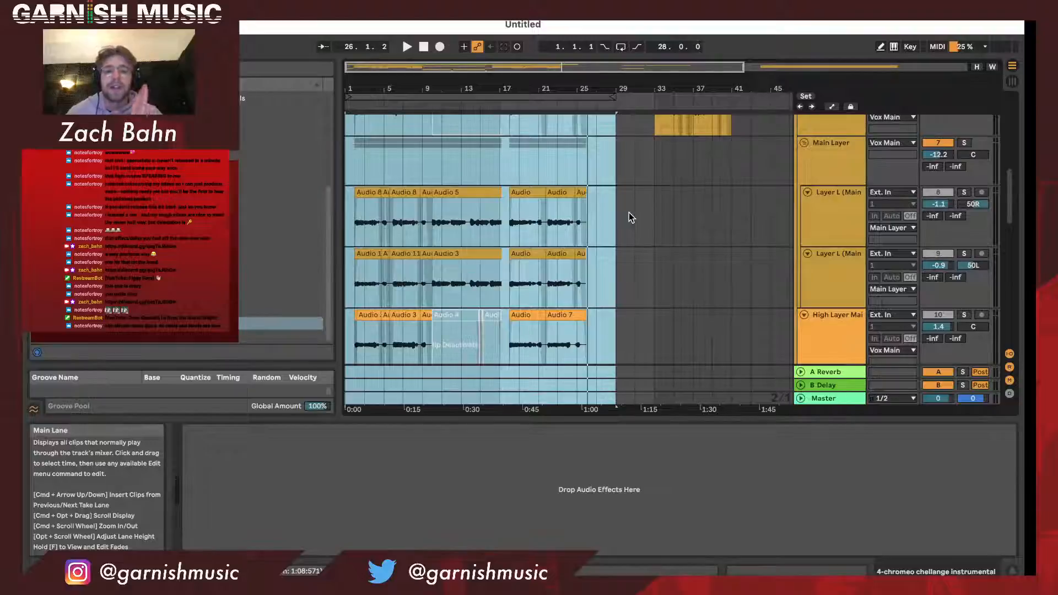
pyautogui.scroll(-2, 628, 211)
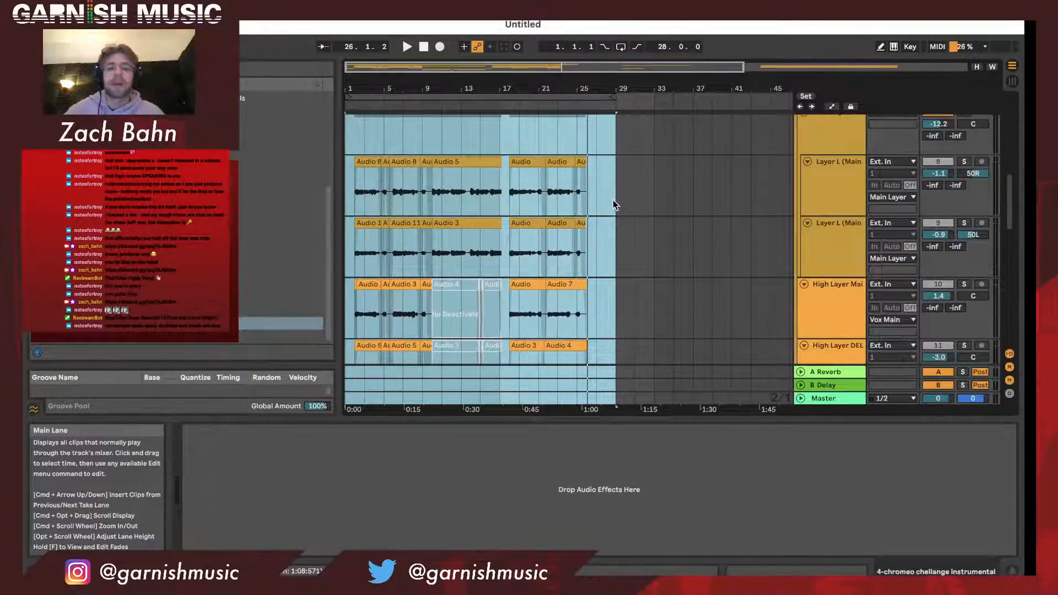
pyautogui.click(603, 203)
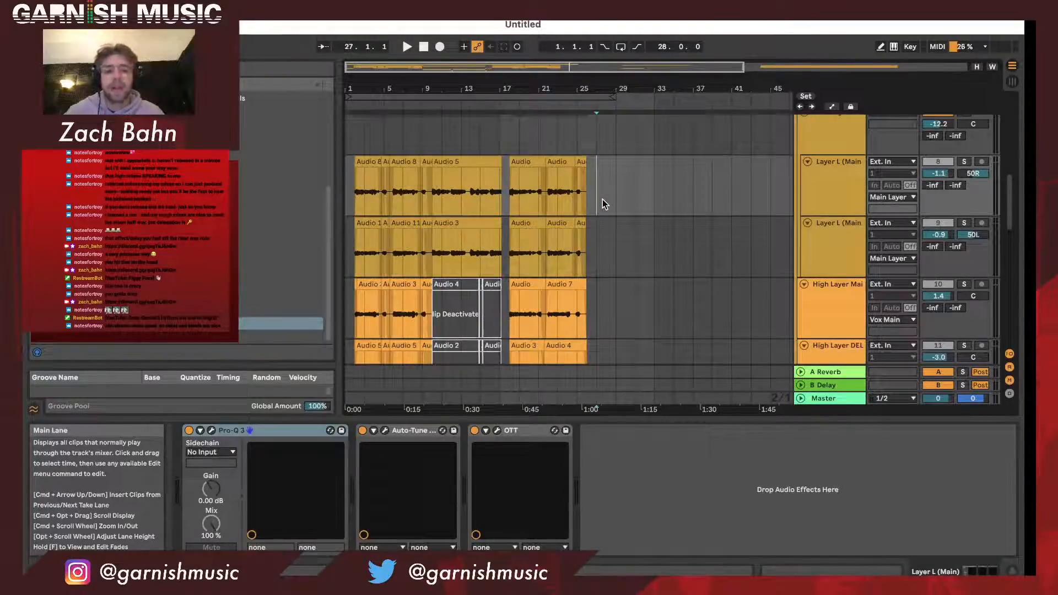
pyautogui.scroll(-12, 604, 204)
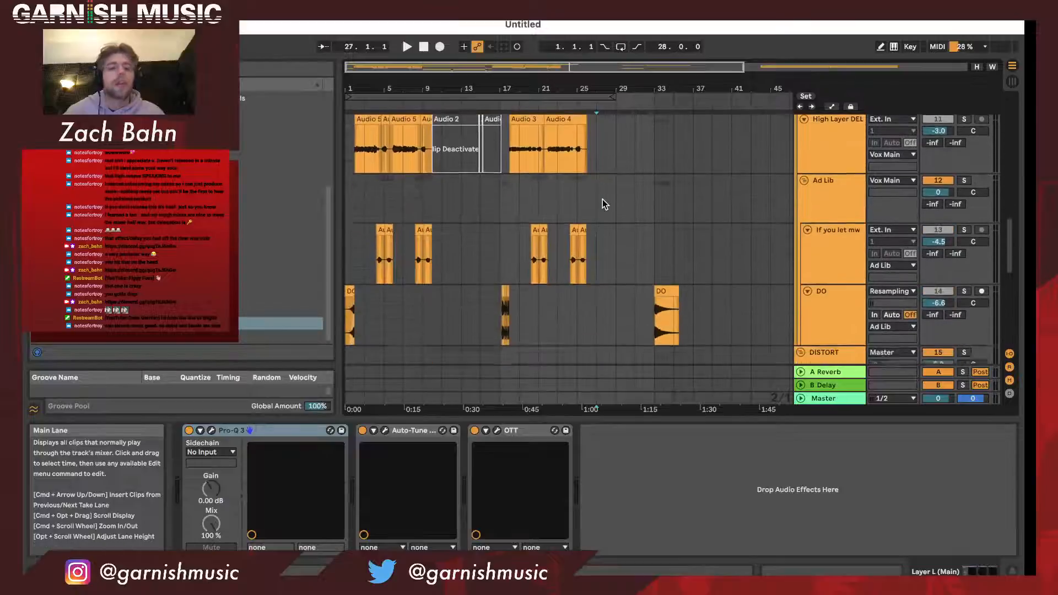
pyautogui.scroll(-15, 603, 204)
pyautogui.scroll(20, 603, 204)
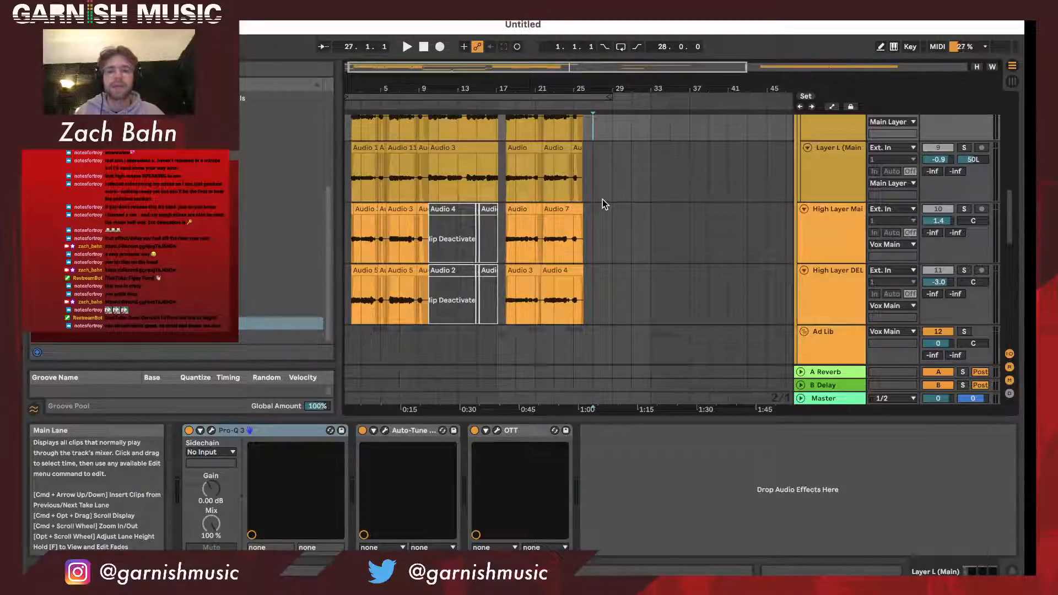
pyautogui.click(608, 193)
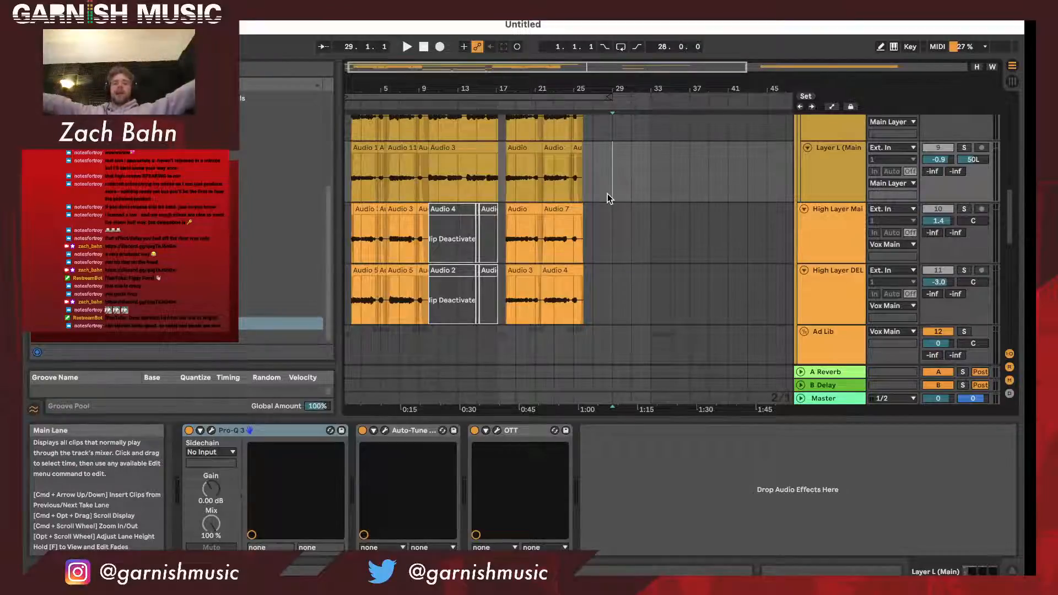
pyautogui.scroll(-3, 516, 135)
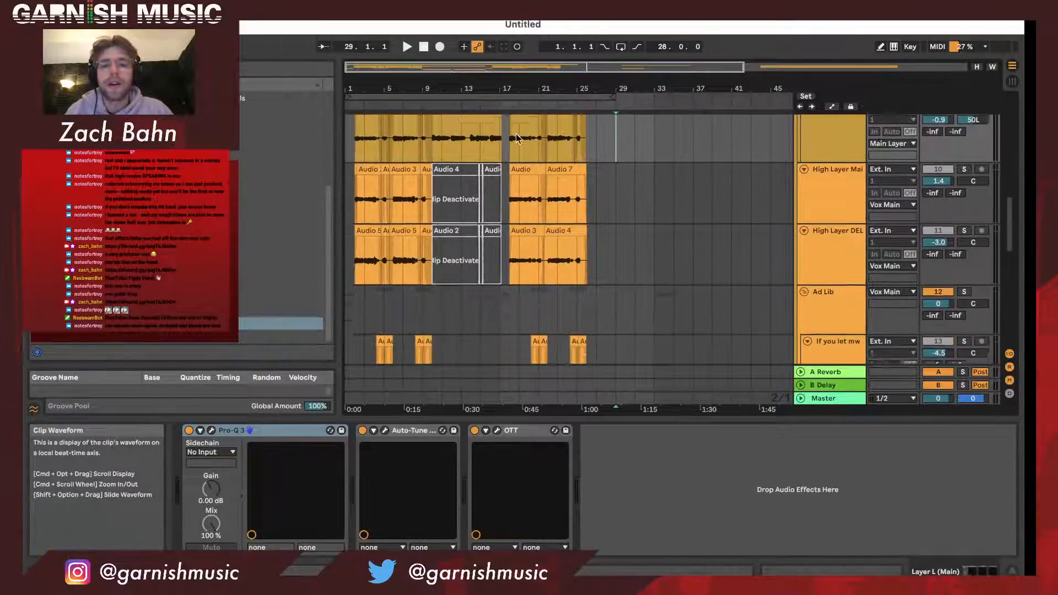
pyautogui.scroll(-10, 517, 138)
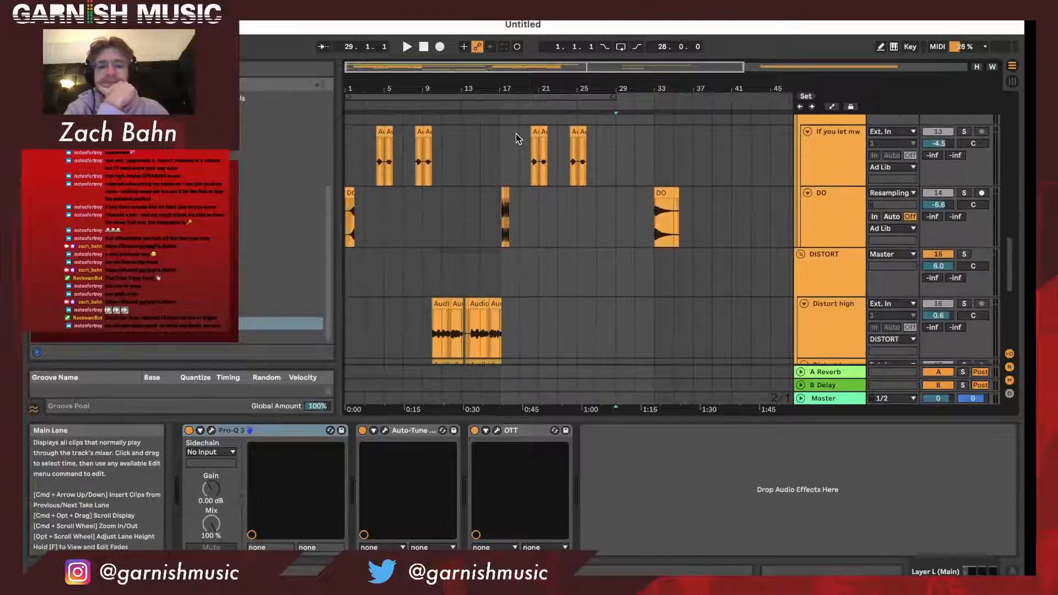
# - Unsolo the chromeo chellange instrumental track and play the full arrangement from bar 1
pyautogui.scroll(20, 516, 137)
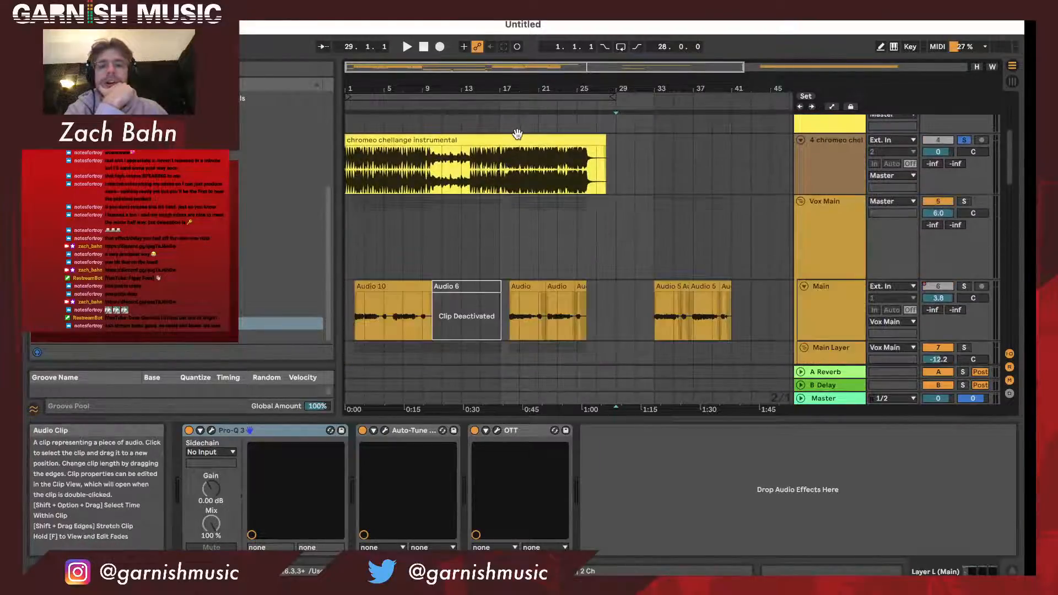
pyautogui.click(965, 141)
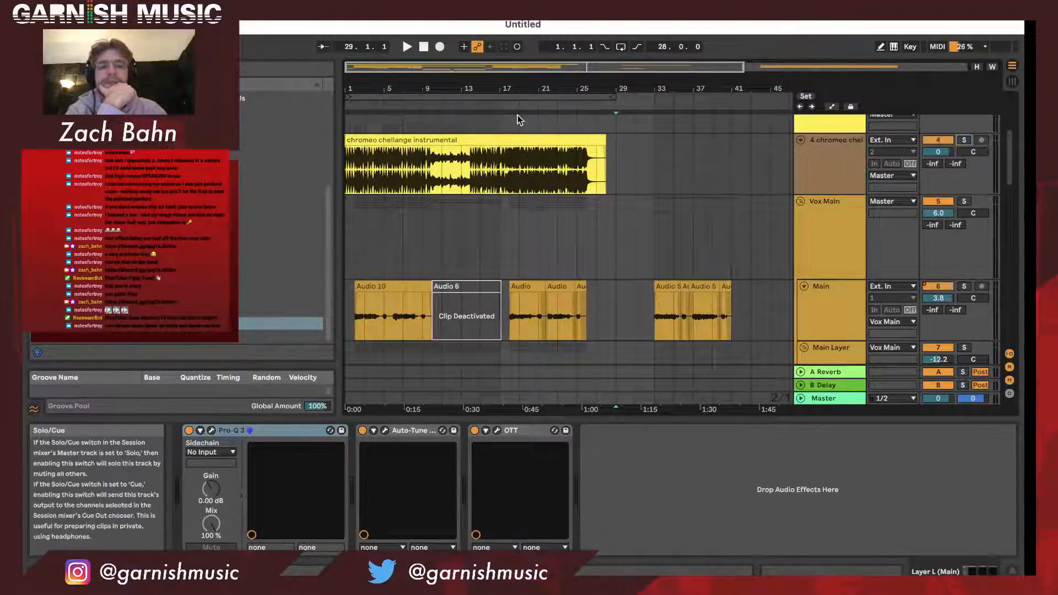
pyautogui.click(351, 117)
pyautogui.press('space')
# - Display the device chain of the Vox Main group and look over its Main Layer tracks
pyautogui.scroll(-2, 468, 225)
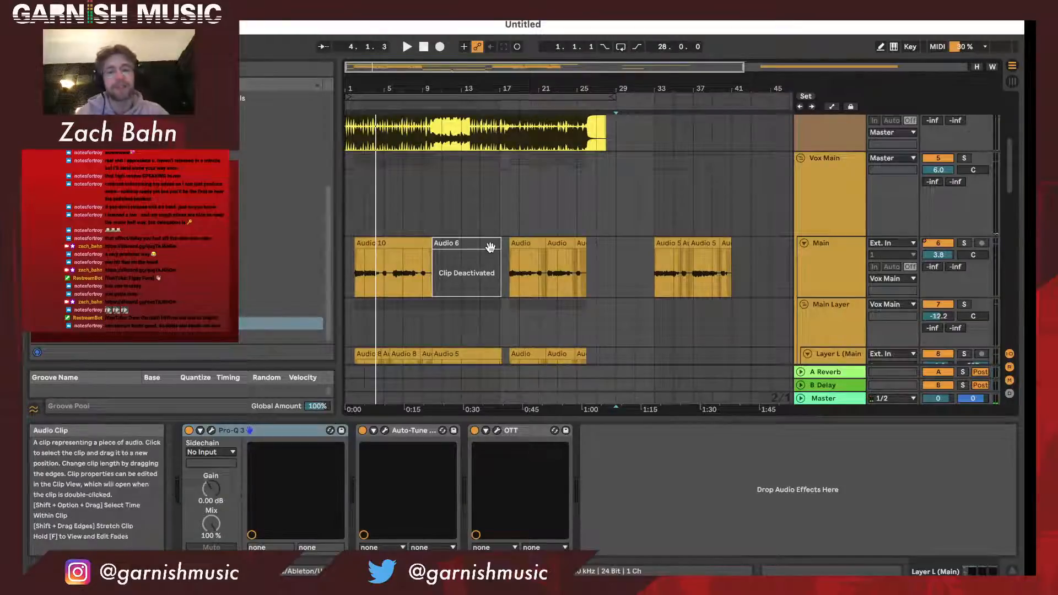
pyautogui.scroll(-1, 490, 247)
pyautogui.click(838, 241)
pyautogui.click(863, 162)
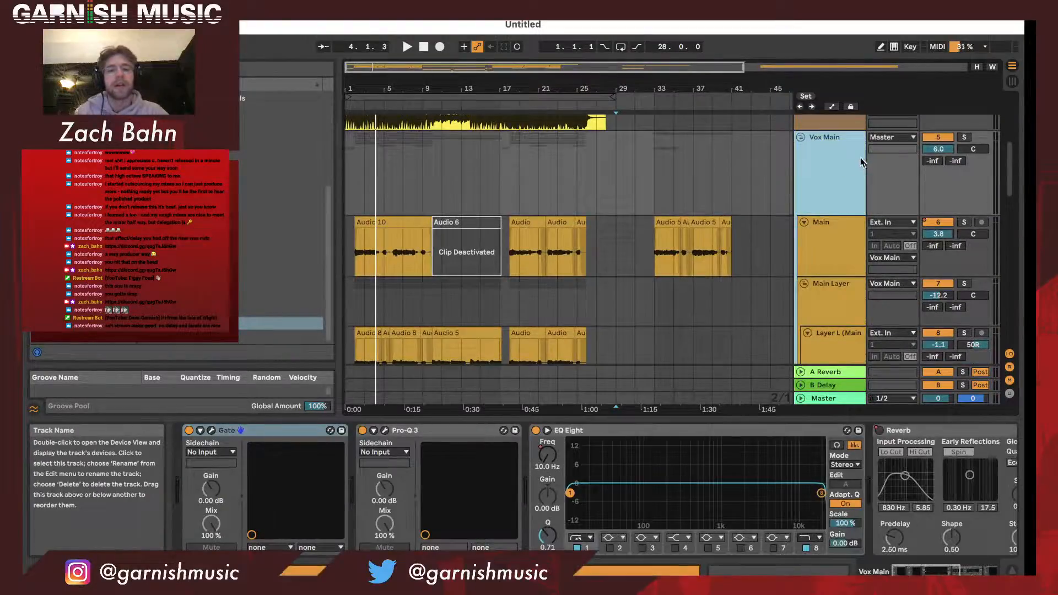
pyautogui.scroll(-6, 827, 218)
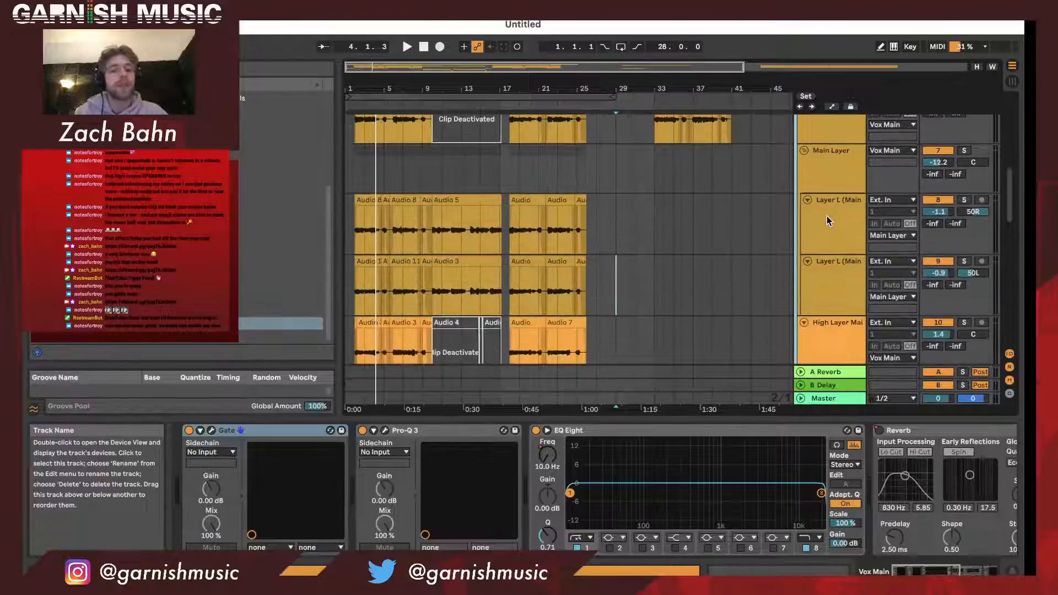
pyautogui.scroll(1, 827, 216)
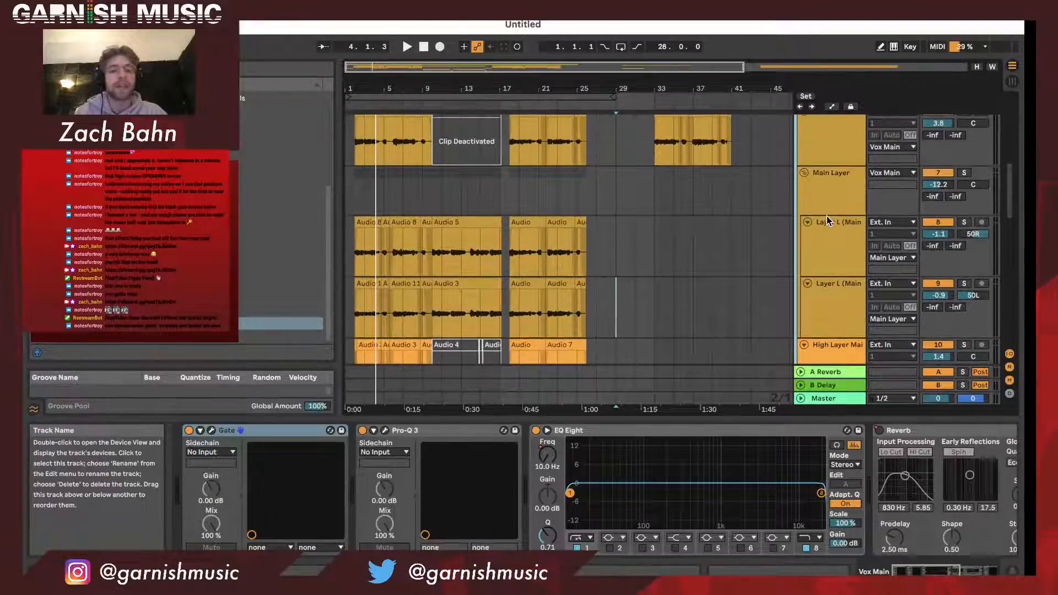
# - View the Audio 10 clip on the Main vocal track in the sample editor and move the arrangement loop's start to bar 2
pyautogui.doubleClick(408, 140)
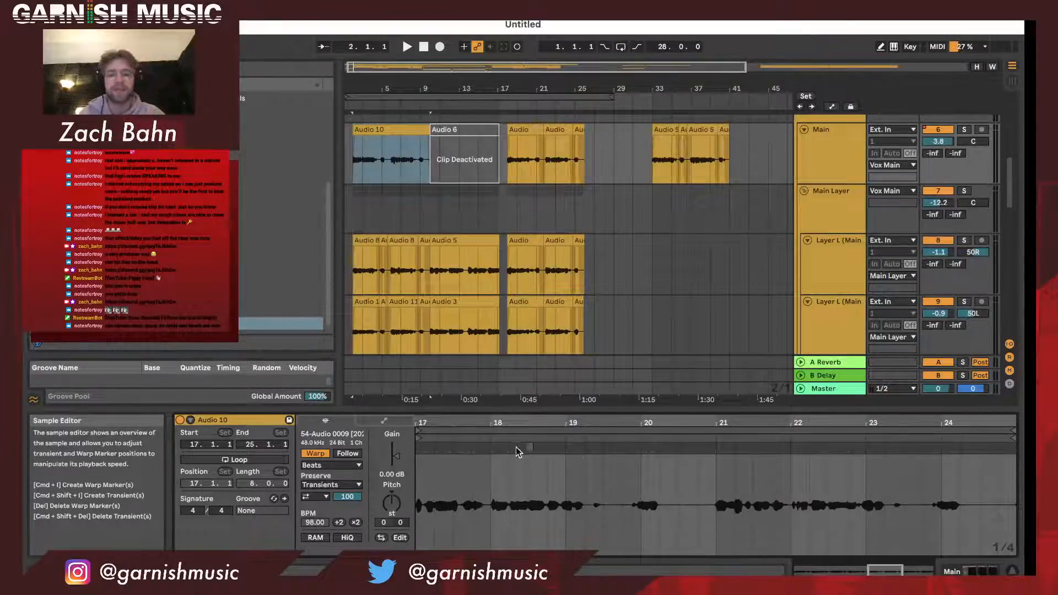
pyautogui.moveTo(372, 88); pyautogui.dragTo(417, 129)
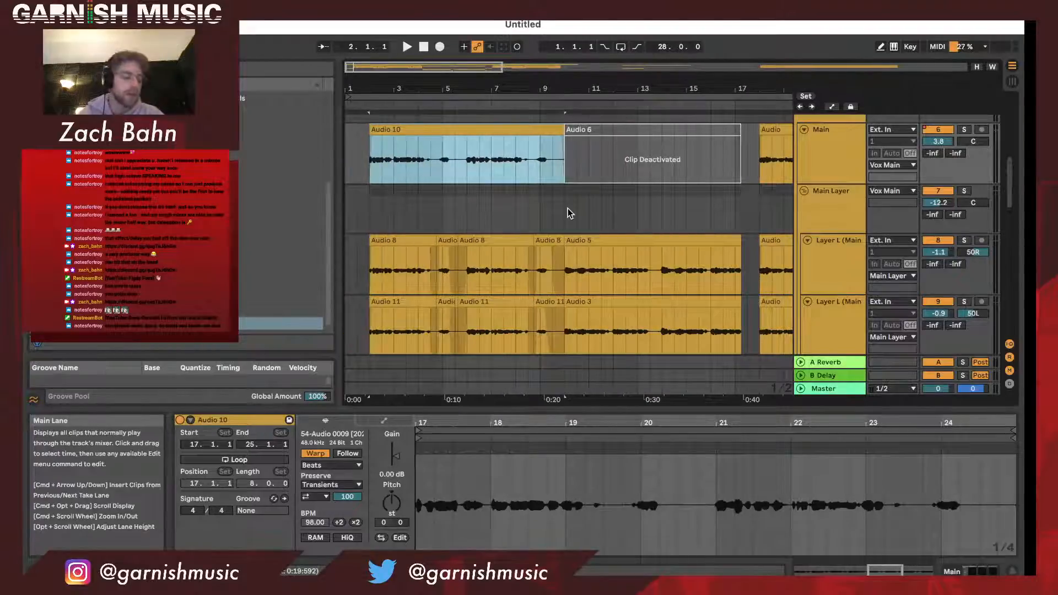
pyautogui.moveTo(444, 87); pyautogui.dragTo(444, 66)
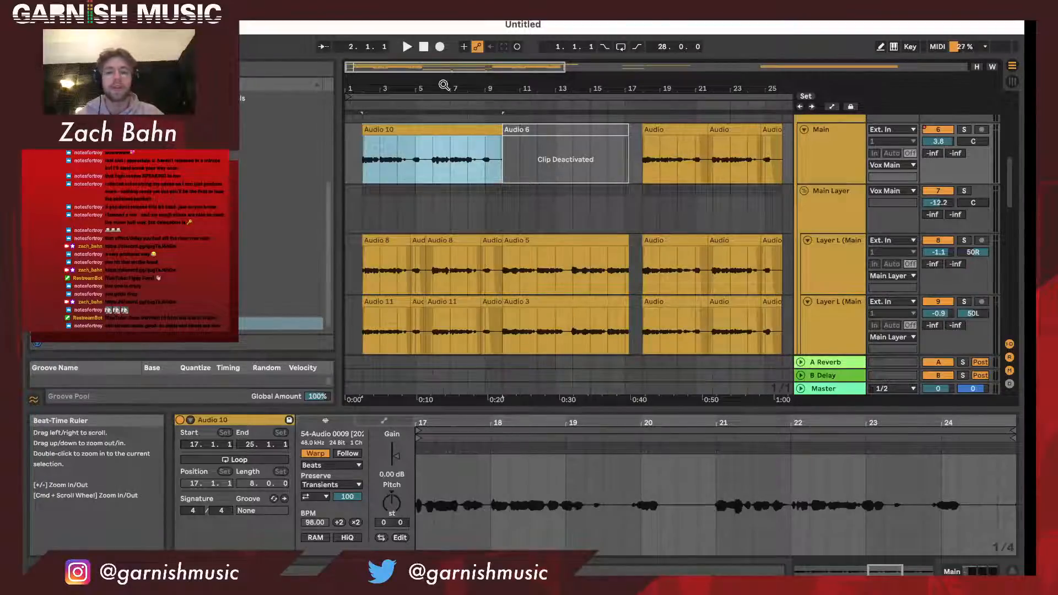
pyautogui.moveTo(444, 85); pyautogui.dragTo(424, 85)
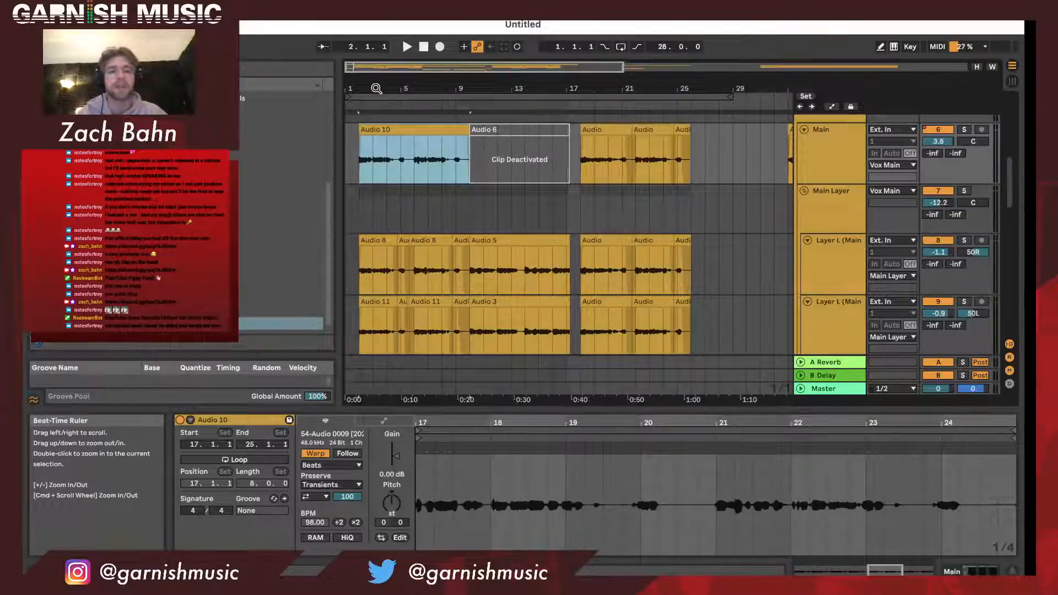
pyautogui.moveTo(348, 97); pyautogui.dragTo(365, 93)
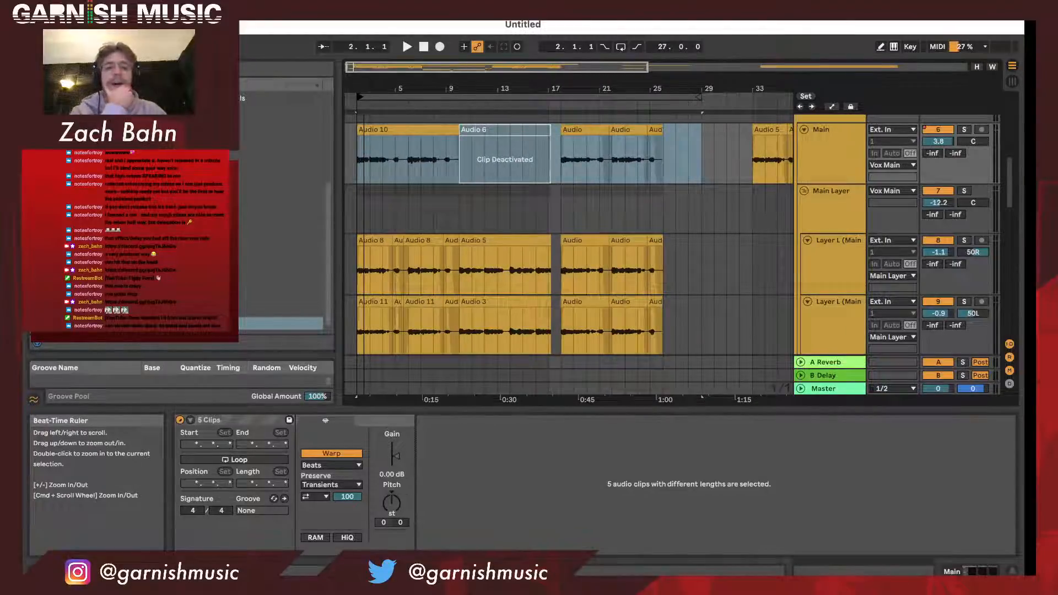
# - Display the device chain of the Main vocal track inside the Vox Main group
pyautogui.click(806, 158)
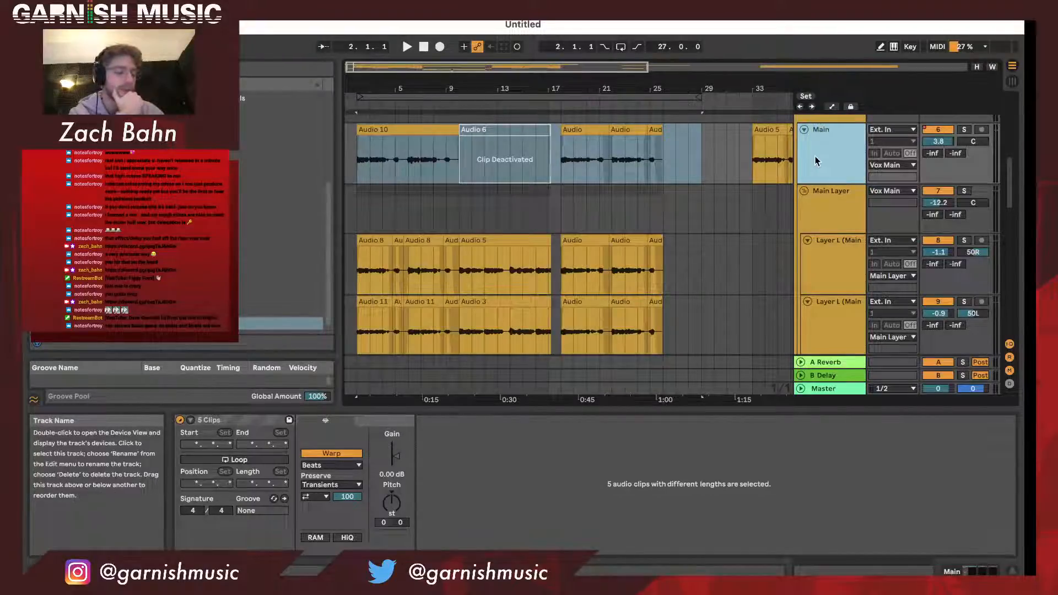
pyautogui.scroll(-2, 816, 159)
pyautogui.click(825, 218)
pyautogui.scroll(3, 825, 190)
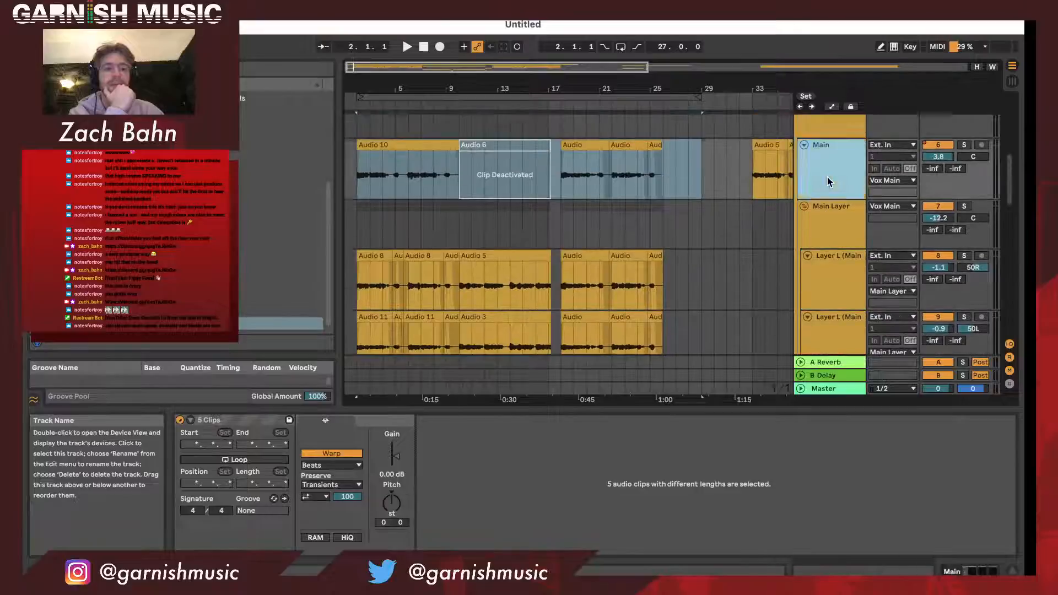
pyautogui.click(831, 160)
pyautogui.scroll(-2, 832, 193)
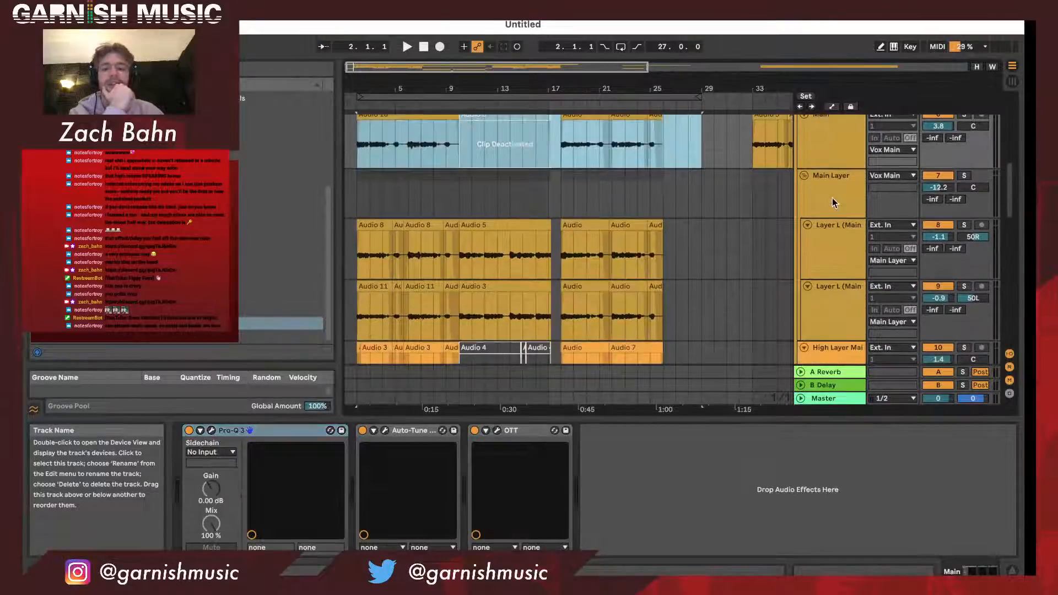
# - Inspect the settings of the OTT compressor plug-in on the Main vocal track and close its window
pyautogui.click(497, 430)
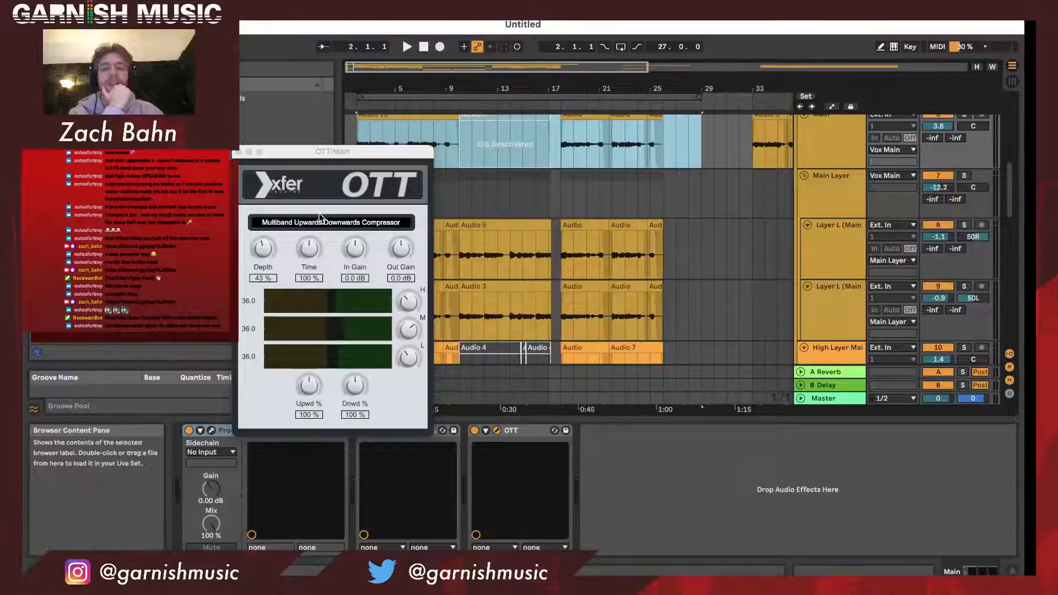
pyautogui.click(241, 152)
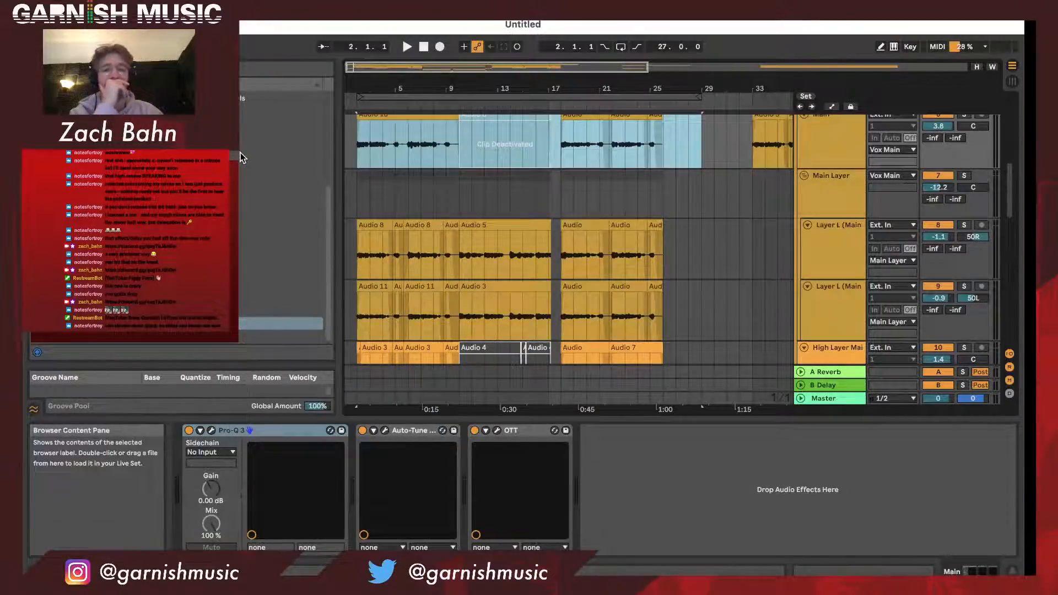
pyautogui.scroll(1, 534, 369)
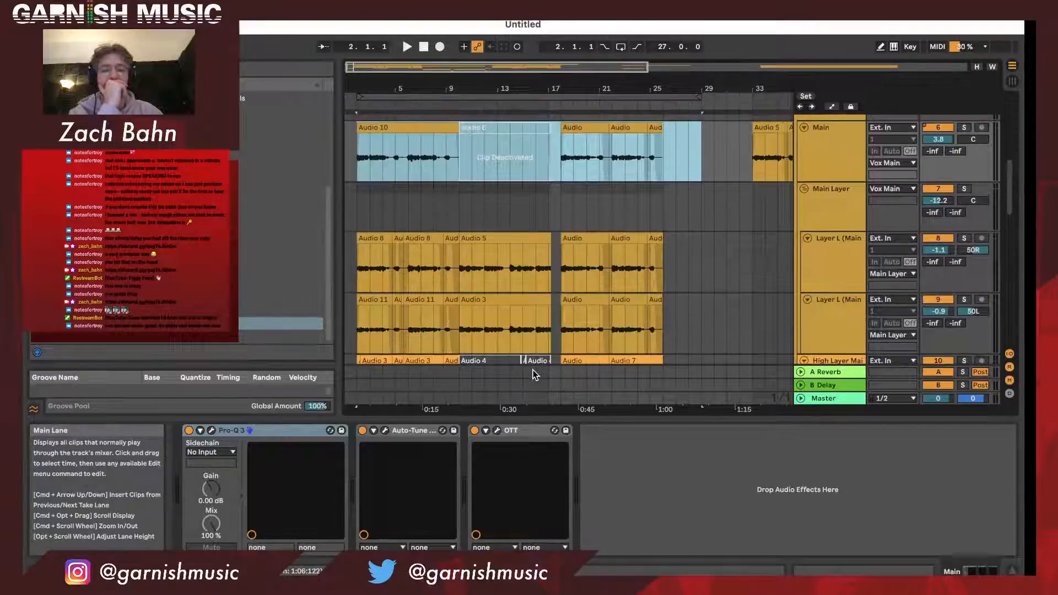
pyautogui.scroll(1, 534, 369)
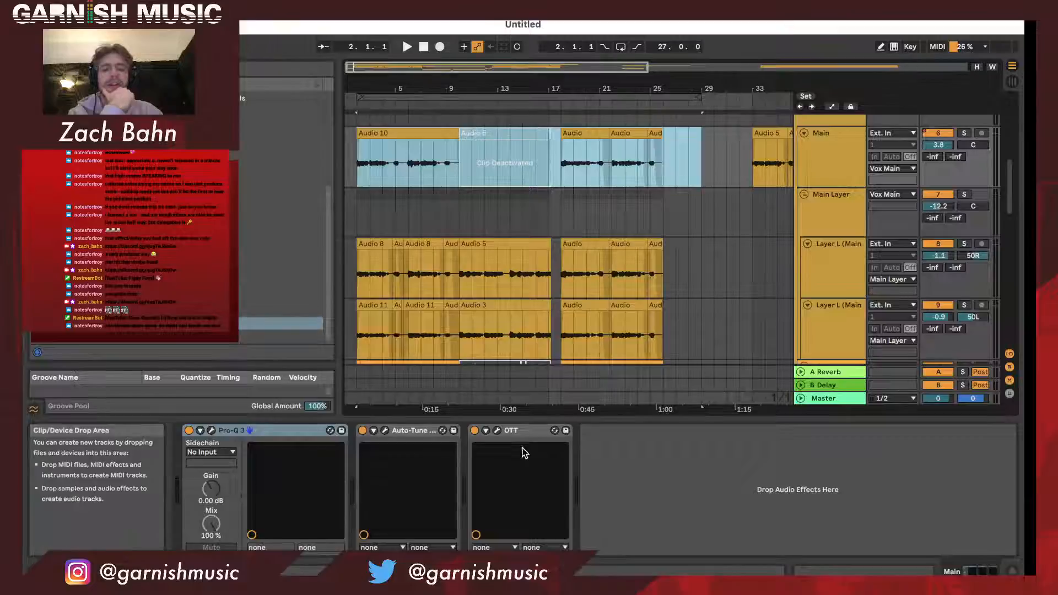
pyautogui.click(497, 432)
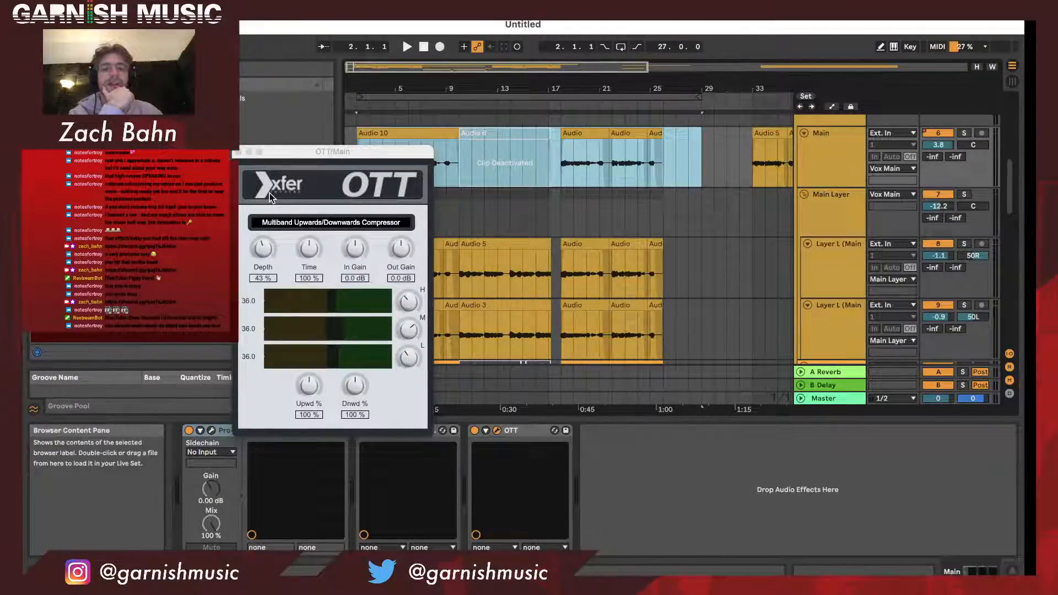
pyautogui.click(239, 153)
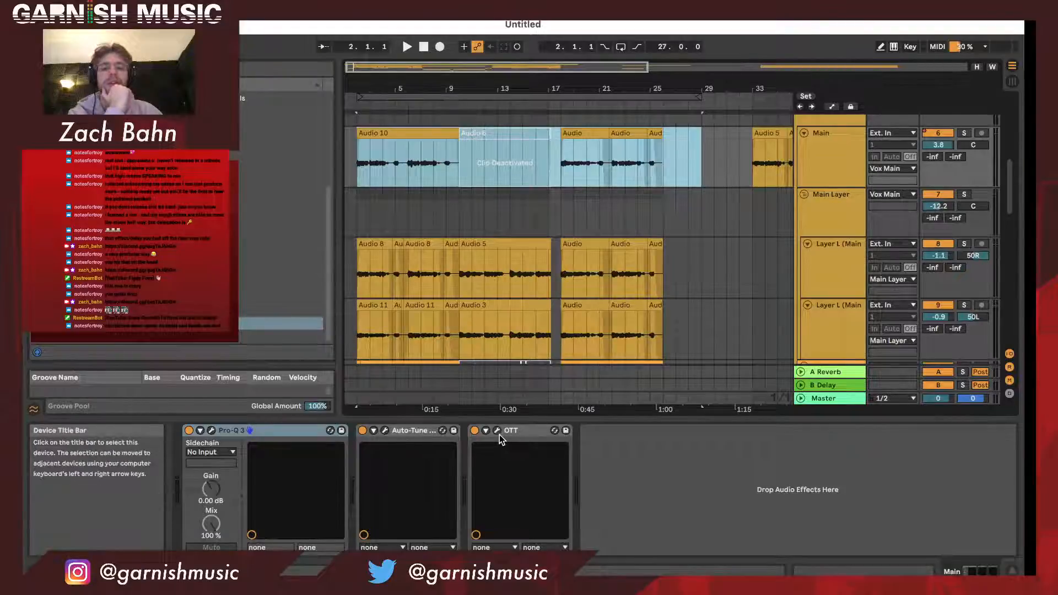
# - Move the arrangement loop's start back to bar 1 and look over the tracks down to the Do Delay group
pyautogui.moveTo(457, 93); pyautogui.dragTo(452, 93)
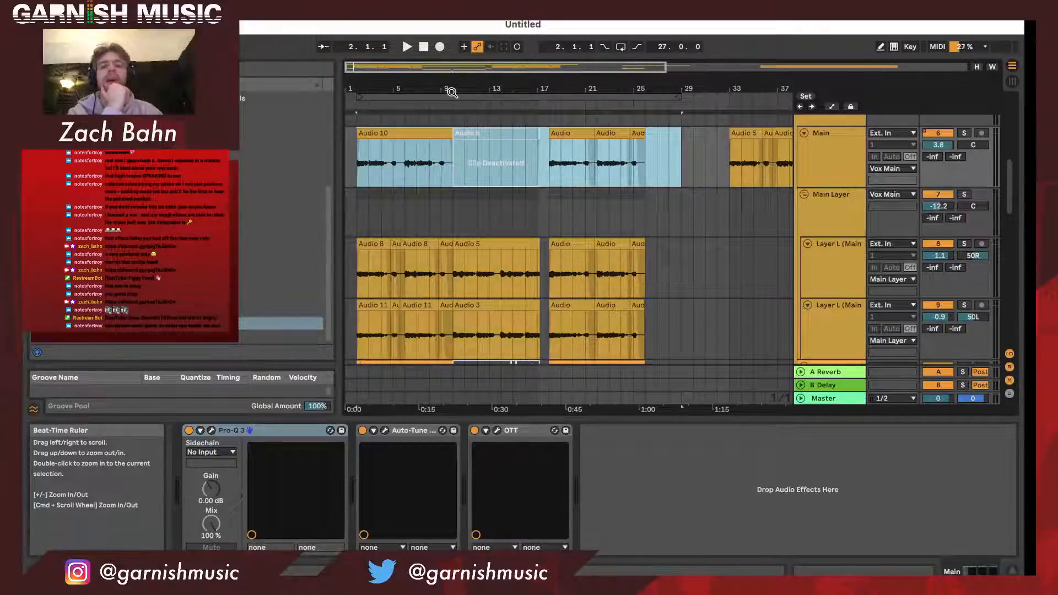
pyautogui.moveTo(452, 93); pyautogui.dragTo(444, 93)
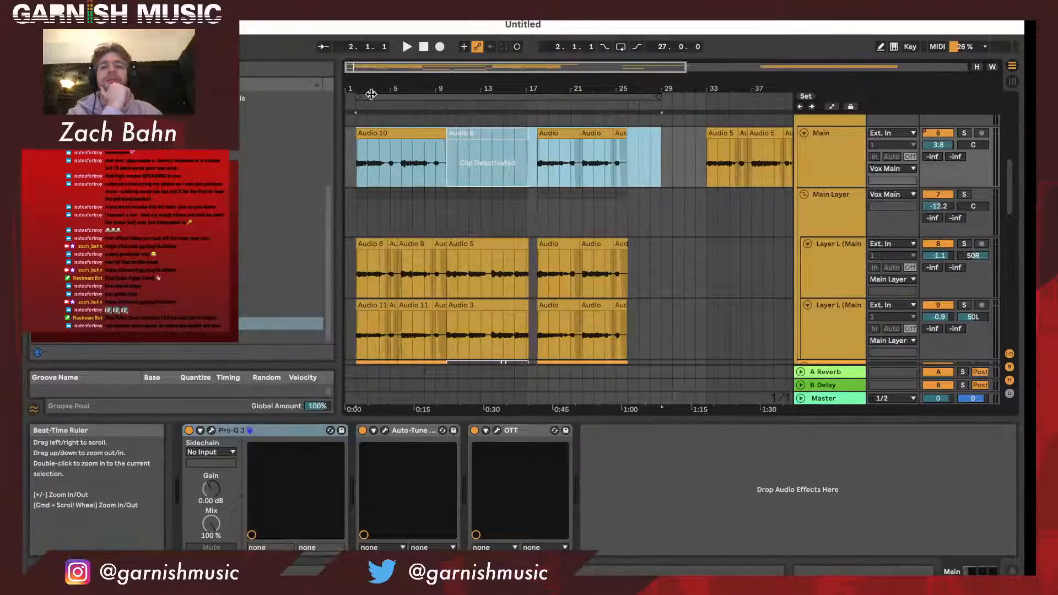
pyautogui.moveTo(358, 97); pyautogui.dragTo(392, 103)
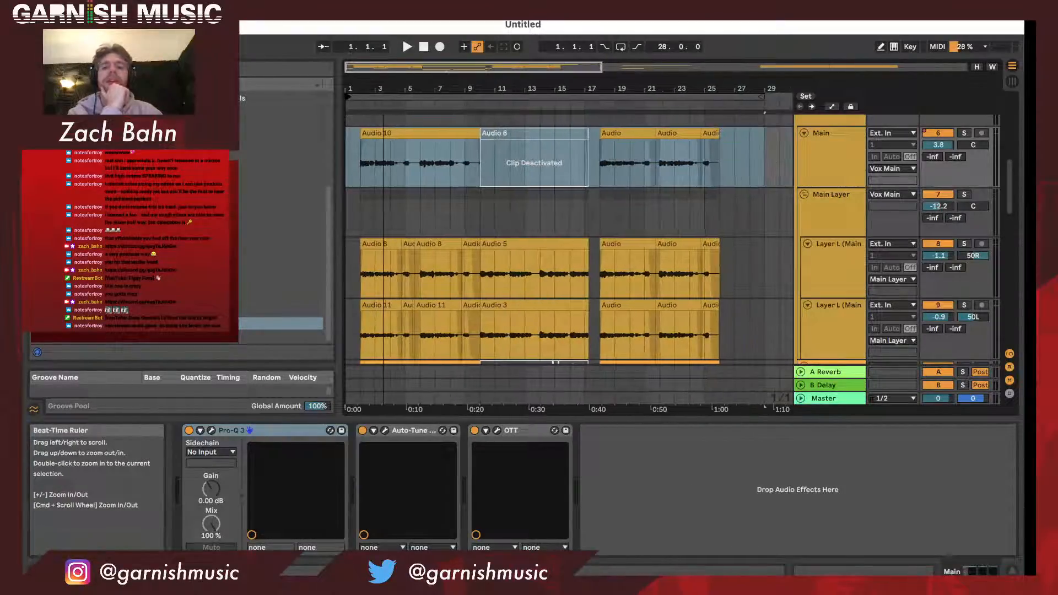
pyautogui.scroll(-2, 486, 289)
pyautogui.scroll(-10, 486, 289)
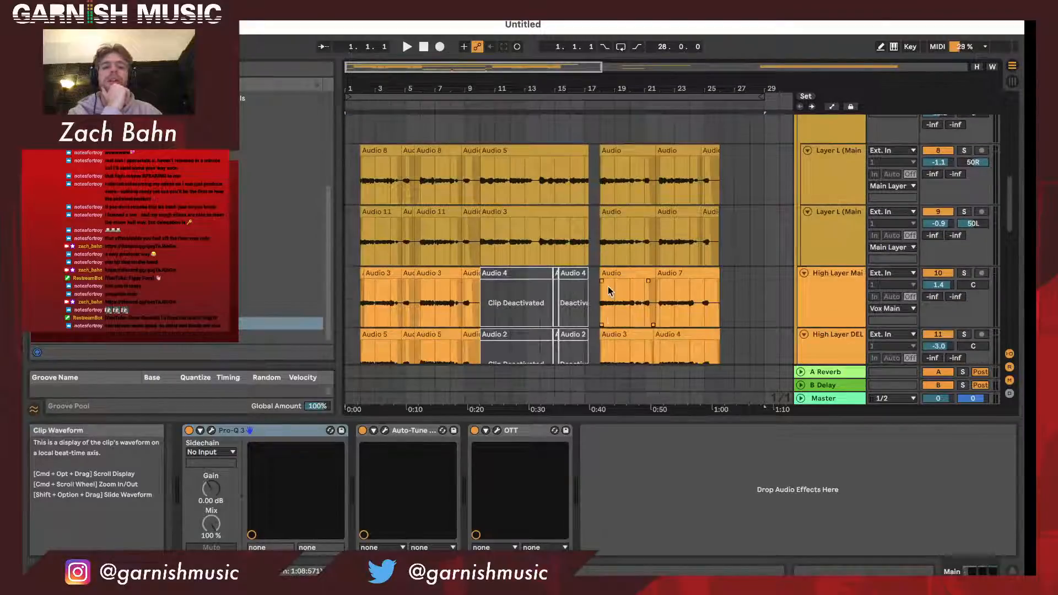
pyautogui.scroll(-15, 405, 234)
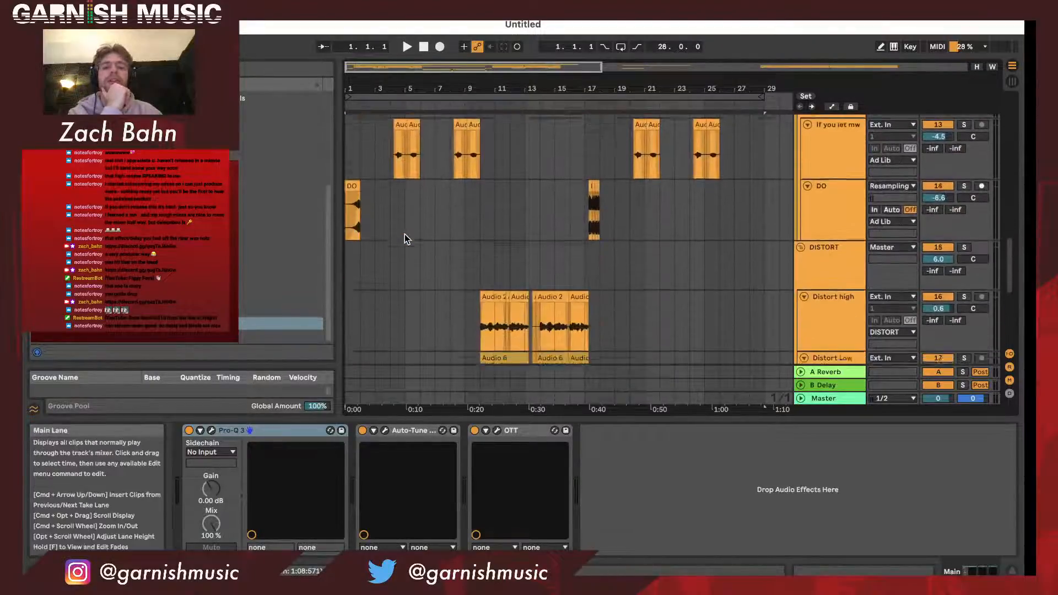
pyautogui.scroll(-3, 537, 226)
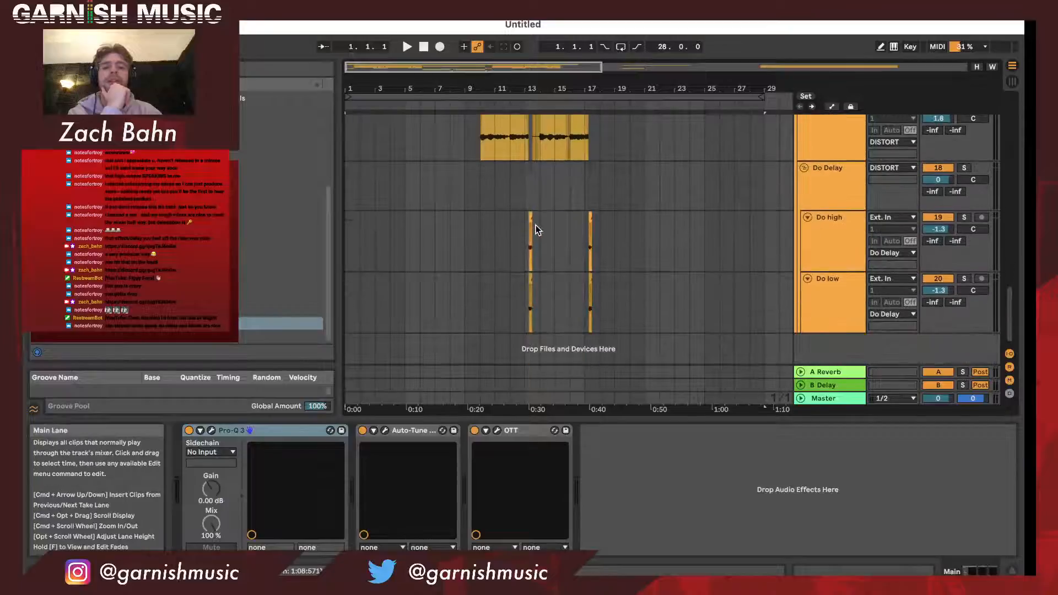
# - Look over the arrangement of the main, high and Ad Lib vocal layers between the Do Delay and Vox Main groups
pyautogui.scroll(15, 537, 226)
pyautogui.scroll(2, 537, 227)
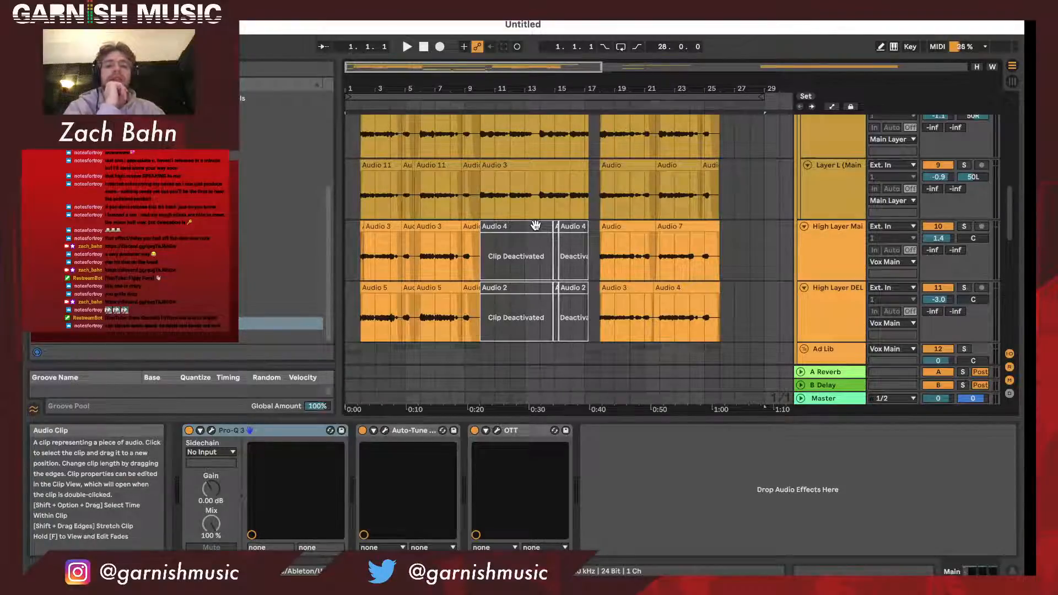
pyautogui.scroll(3, 536, 225)
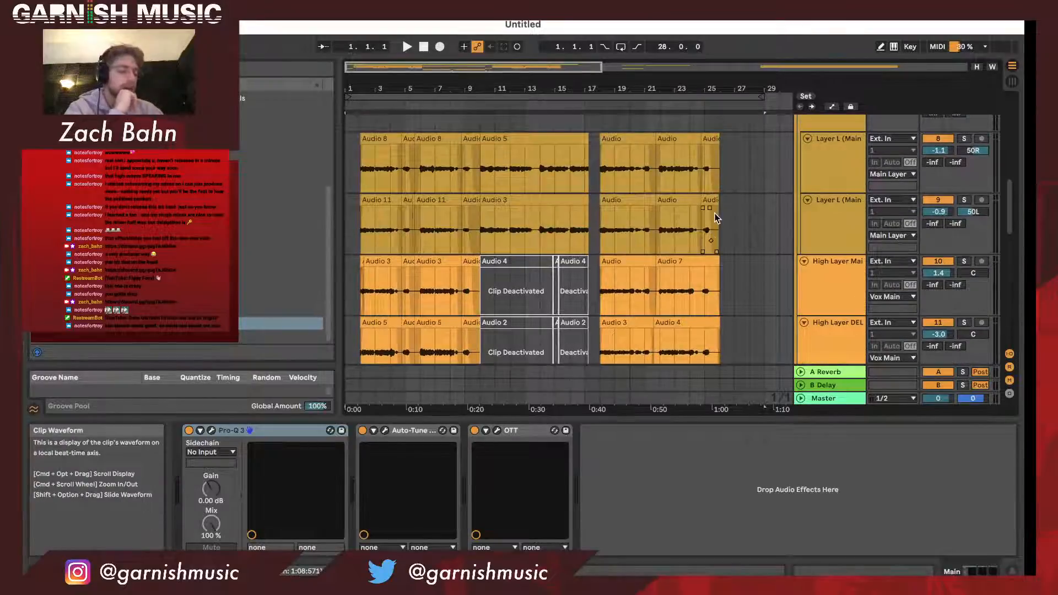
pyautogui.scroll(15, 670, 243)
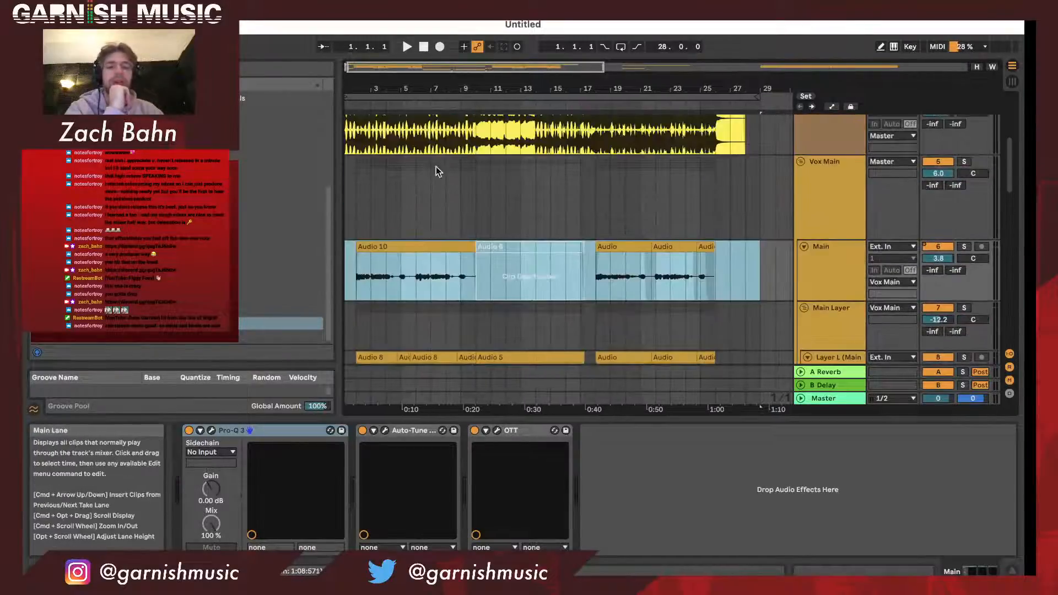
pyautogui.scroll(-8, 567, 257)
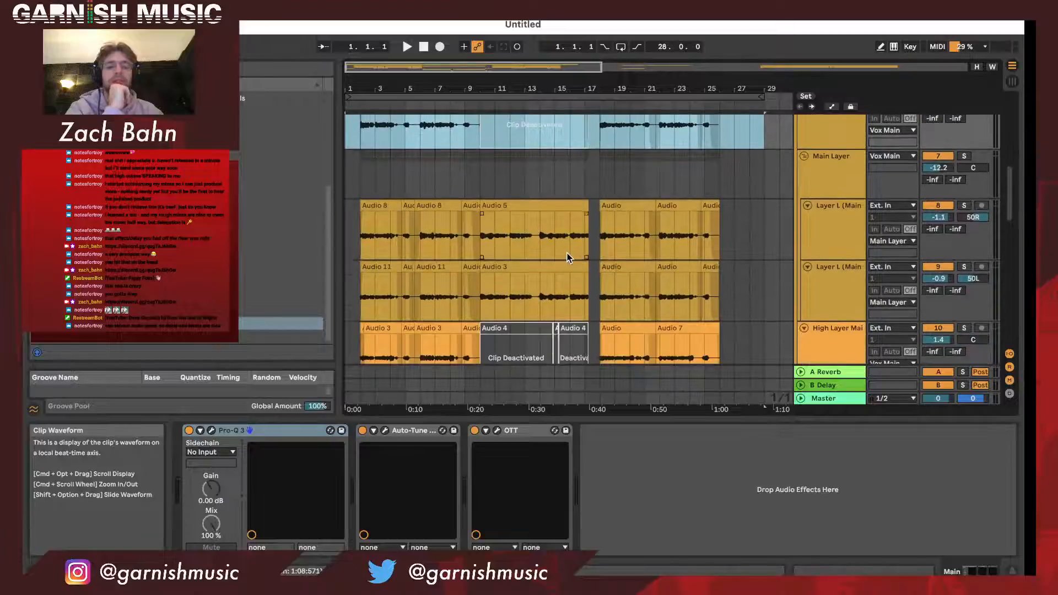
pyautogui.scroll(-5, 568, 257)
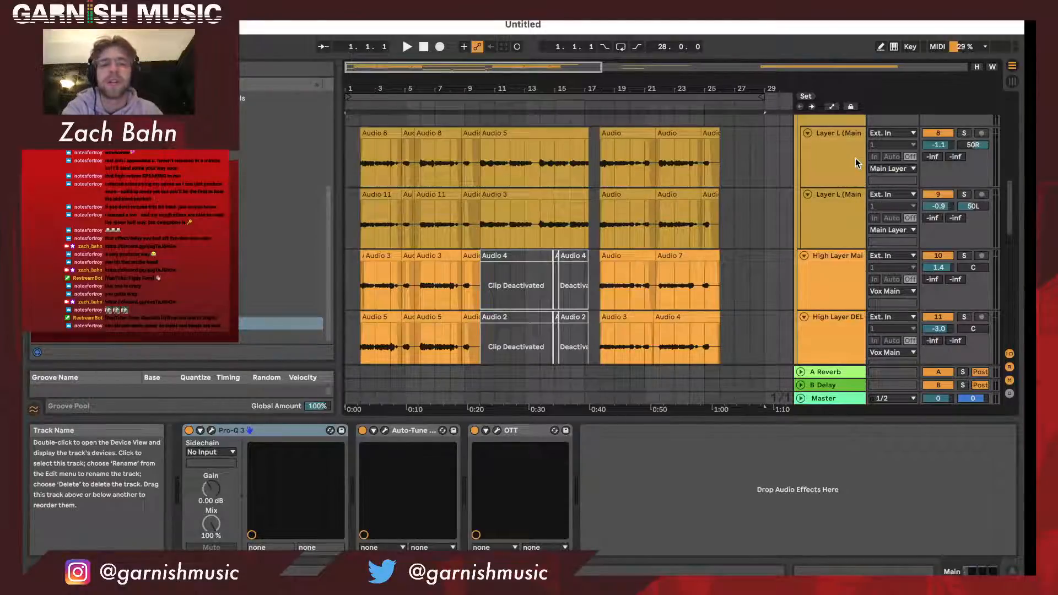
pyautogui.moveTo(485, 89); pyautogui.dragTo(426, 89)
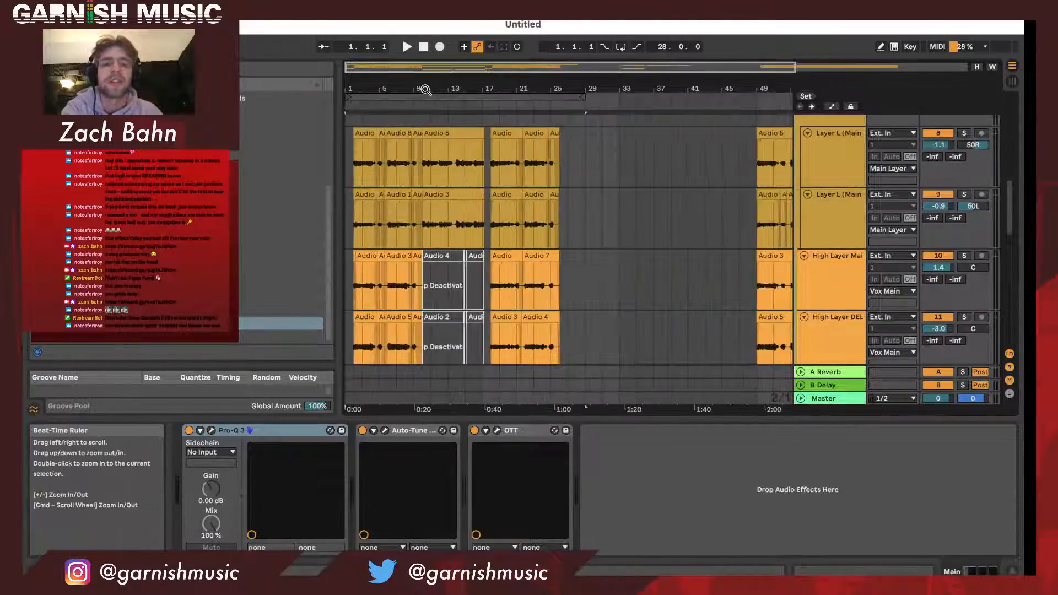
pyautogui.scroll(-3, 495, 224)
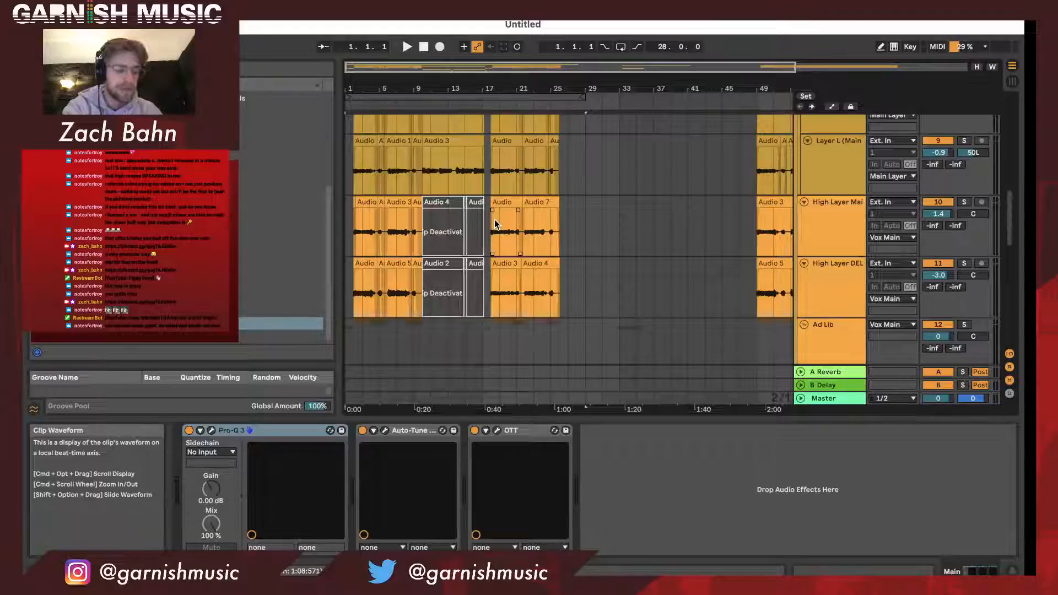
pyautogui.moveTo(396, 88); pyautogui.dragTo(395, 102)
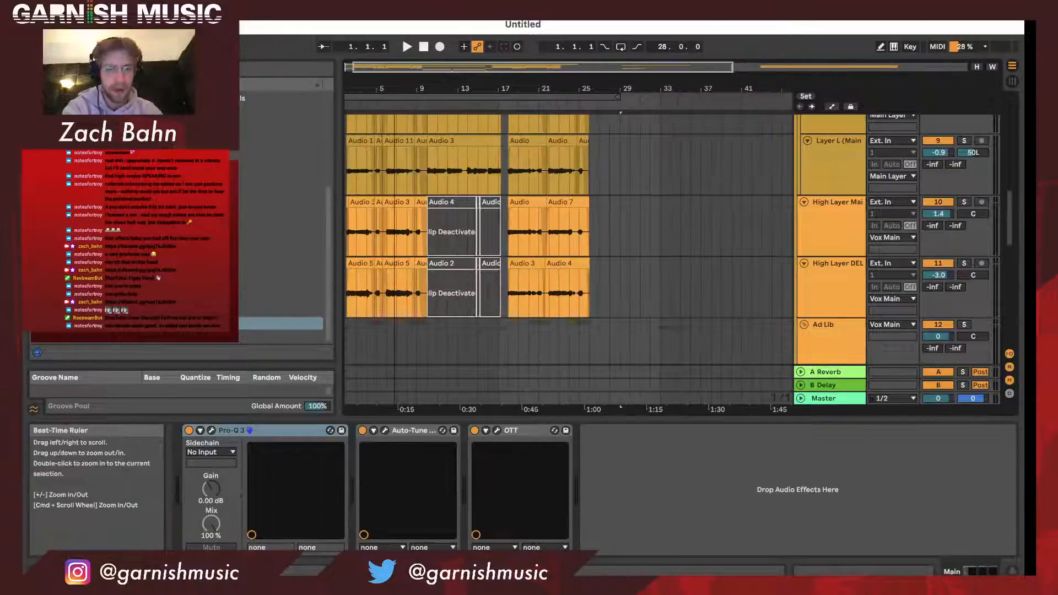
pyautogui.hscroll(-1, 533, 297)
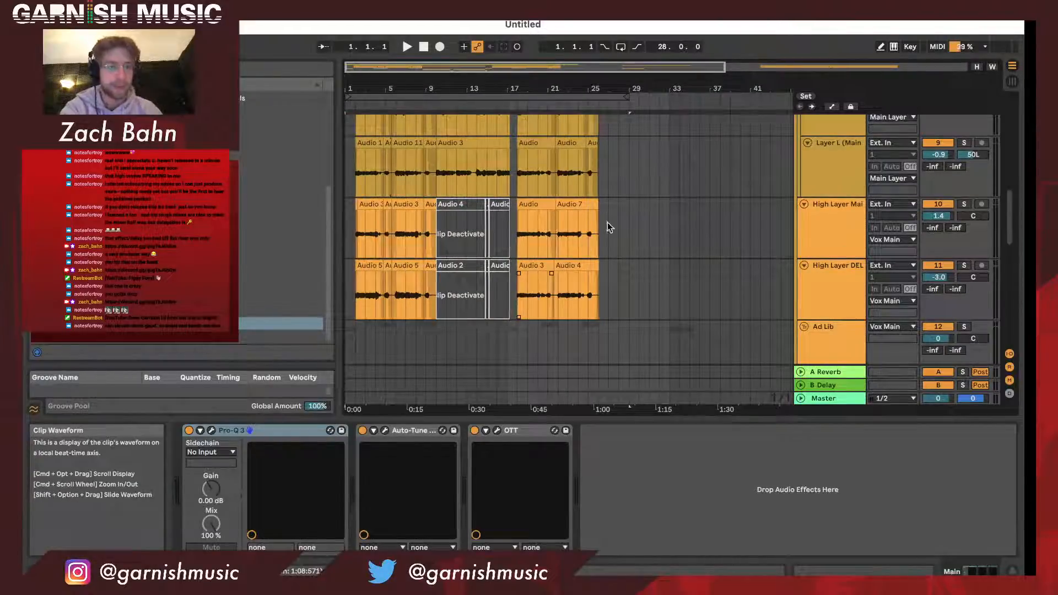
# - Extend the arrangement loop's length to 29 bars and look over the tracks it covers down to the Do Delay group
pyautogui.moveTo(626, 97); pyautogui.dragTo(637, 98)
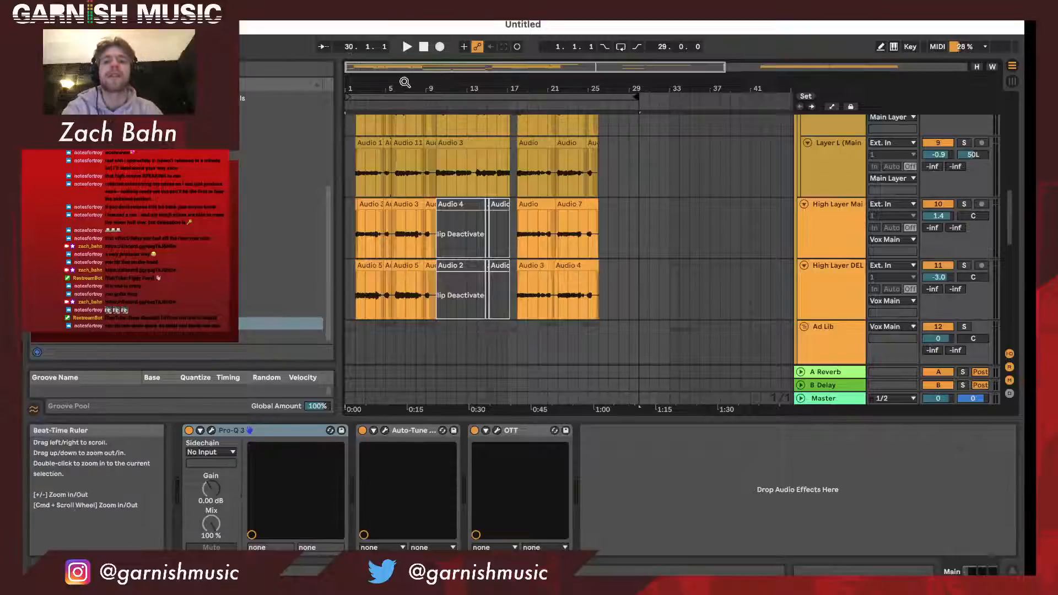
pyautogui.moveTo(405, 82); pyautogui.dragTo(409, 102)
pyautogui.hscroll(-1, 468, 242)
pyautogui.scroll(6, 468, 242)
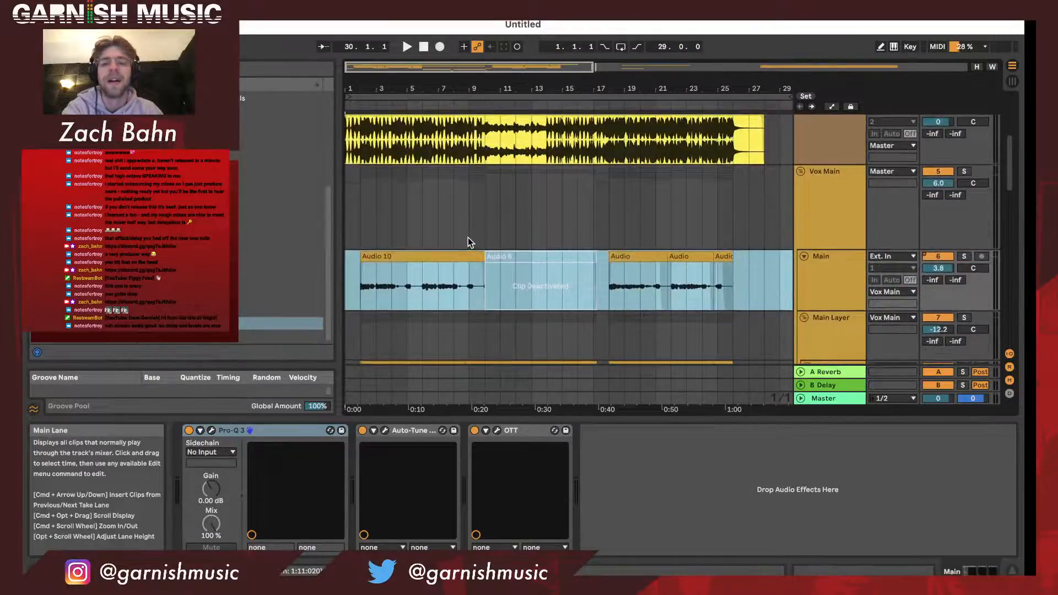
pyautogui.scroll(-10, 468, 238)
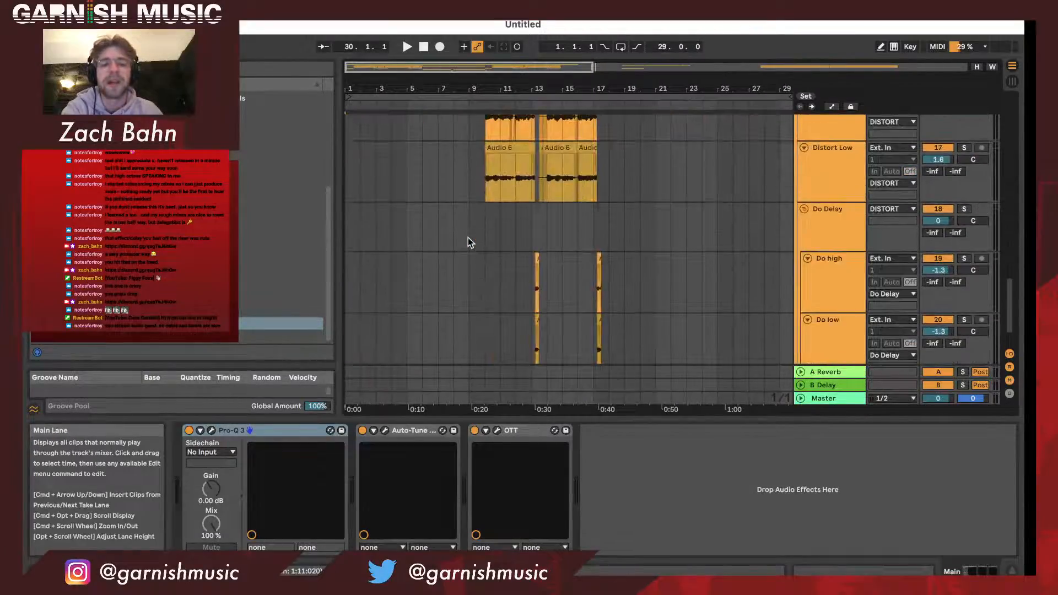
pyautogui.scroll(-2, 467, 243)
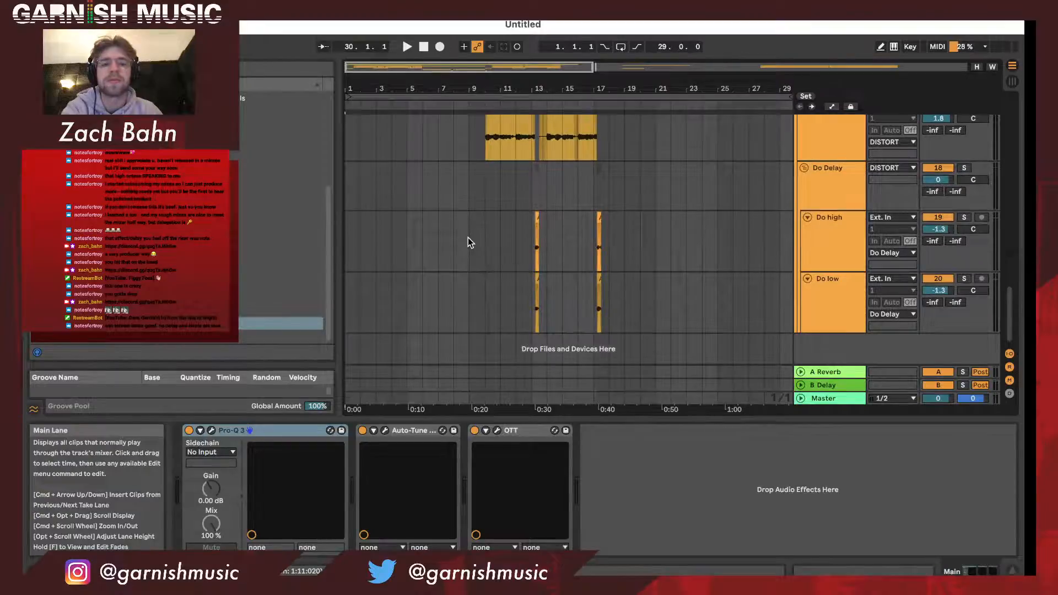
pyautogui.scroll(10, 468, 243)
pyautogui.moveTo(476, 89); pyautogui.dragTo(474, 76)
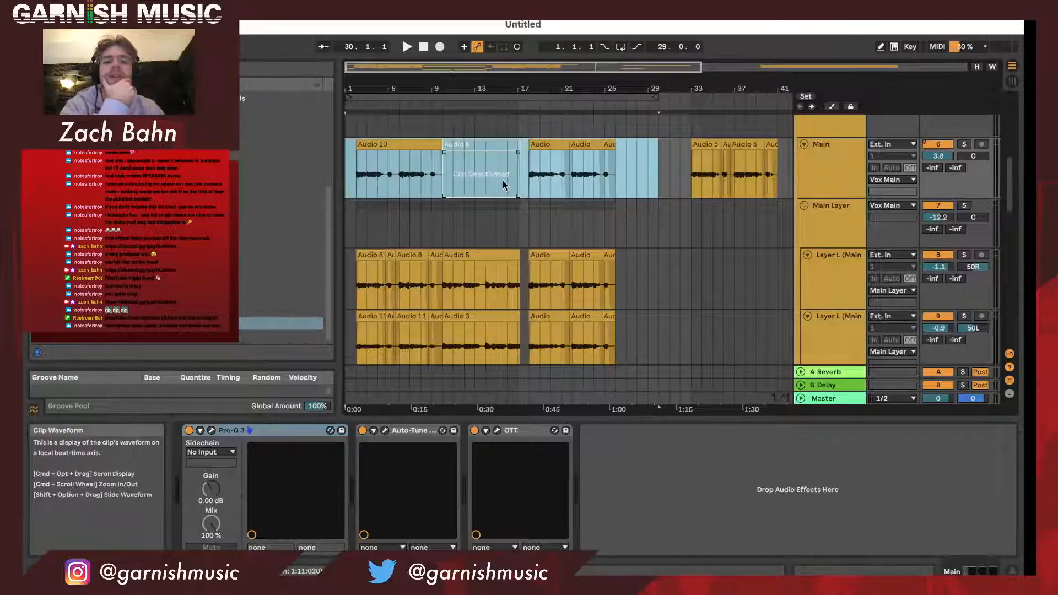
# - Display the device chain of the Main Layer group and return to that of the Main vocal track
pyautogui.scroll(-1, 821, 276)
pyautogui.scroll(-3, 834, 197)
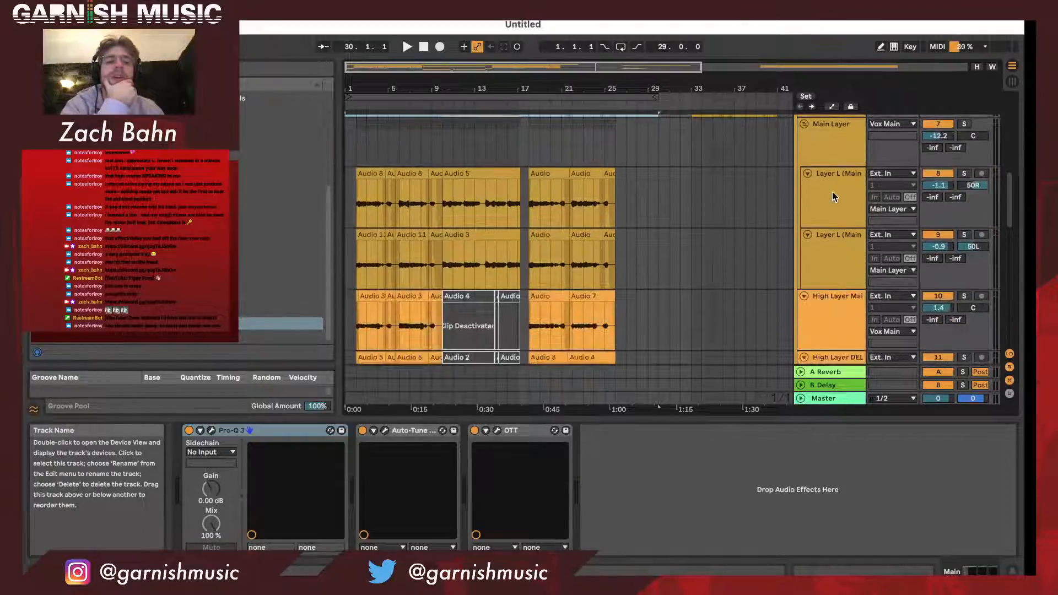
pyautogui.click(834, 196)
pyautogui.scroll(1, 842, 171)
pyautogui.click(842, 169)
pyautogui.scroll(3, 842, 169)
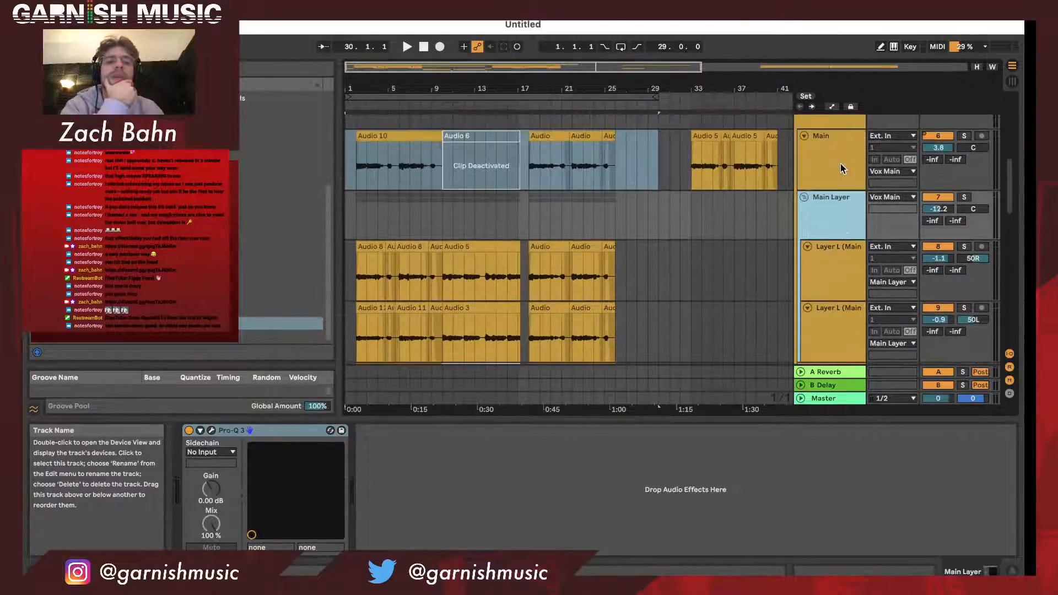
pyautogui.click(841, 168)
pyautogui.scroll(-3, 840, 168)
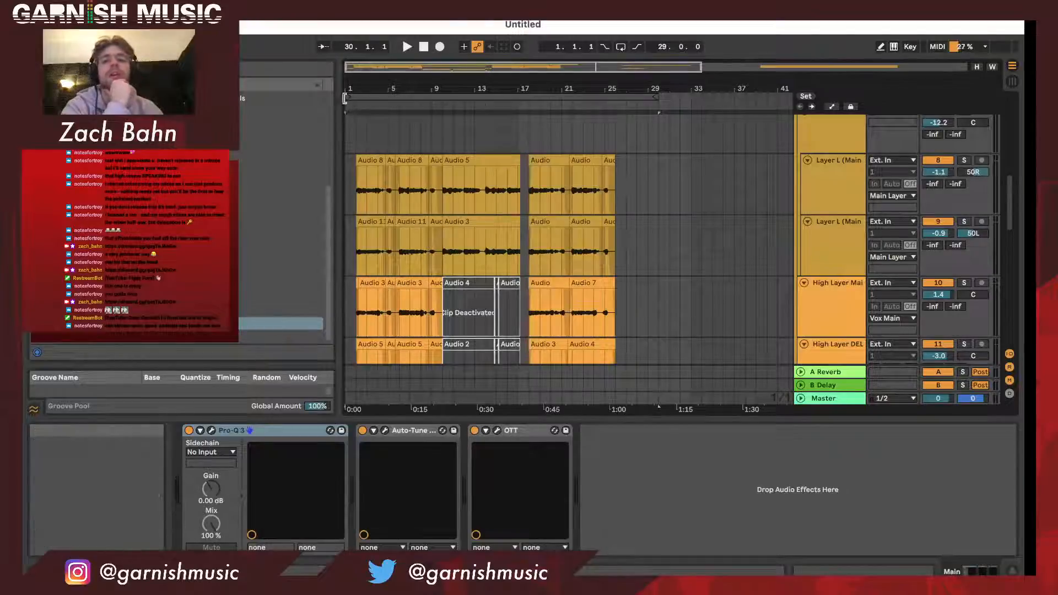
# - Solo the DO track in the Ad Lib group and audition its opening clip with the loop starting at bar 1
pyautogui.moveTo(346, 97); pyautogui.dragTo(357, 97)
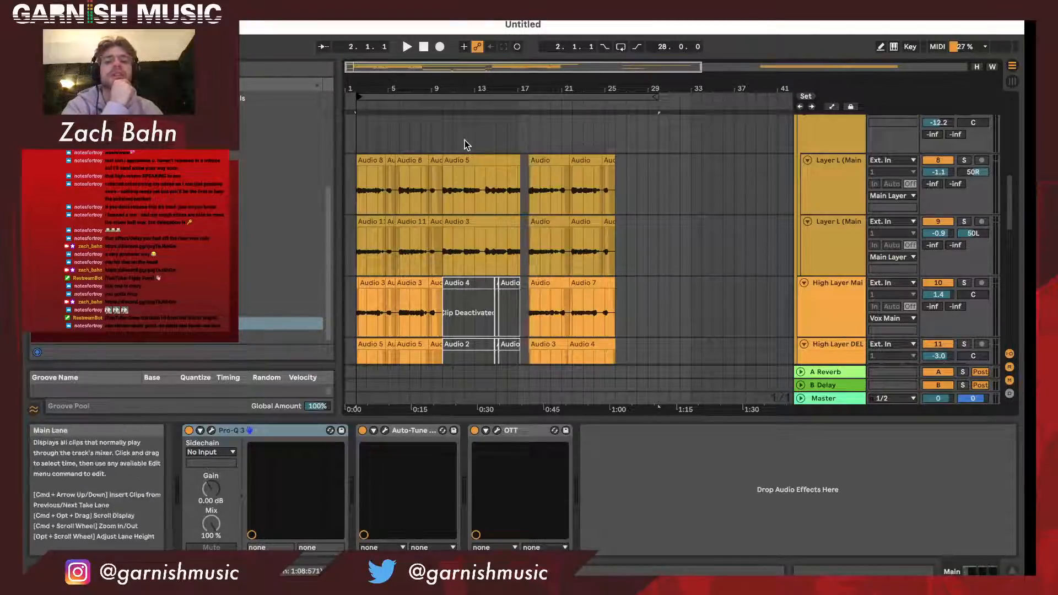
pyautogui.scroll(-3, 465, 140)
pyautogui.scroll(-3, 464, 140)
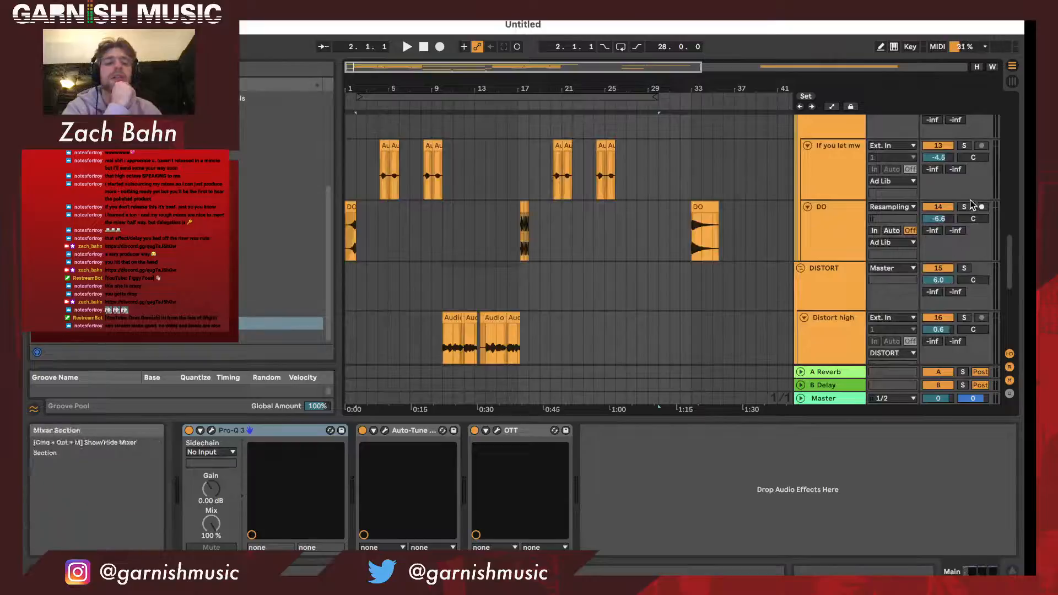
pyautogui.press('space')
pyautogui.moveTo(358, 97); pyautogui.dragTo(309, 102)
pyautogui.press('space')
pyautogui.press('space')
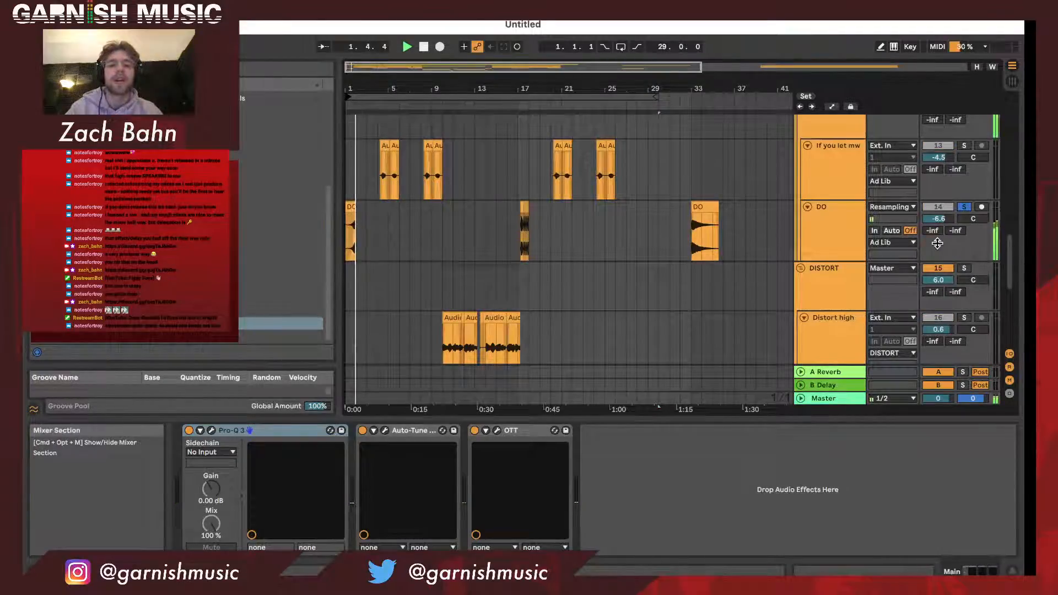
pyautogui.press('space')
# - Duplicate the opening DO clip to bar 2, reverse the copy and extend its end to reveal the full tail
pyautogui.moveTo(356, 88); pyautogui.dragTo(358, 131)
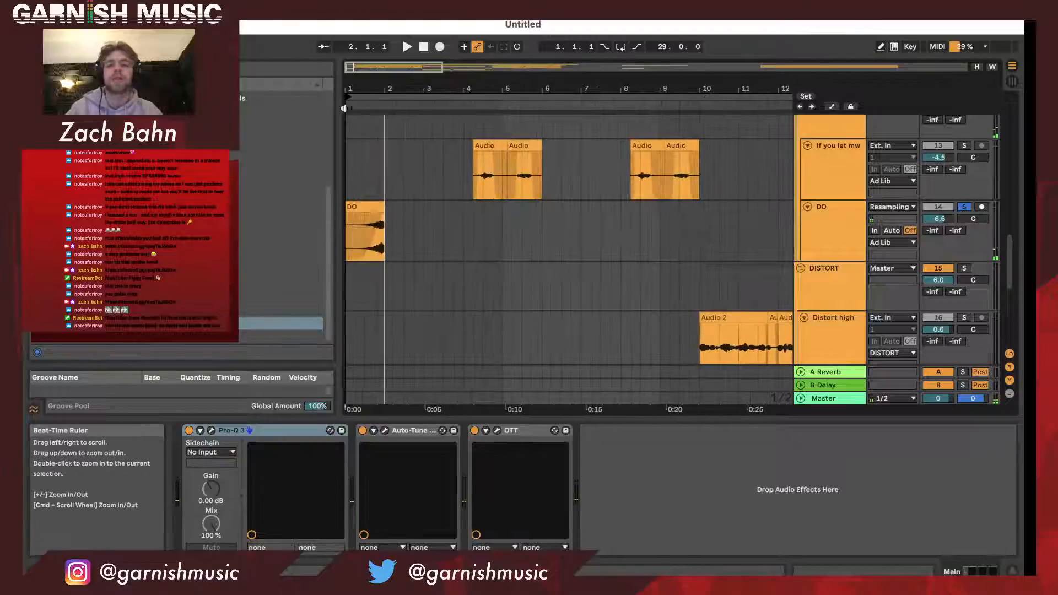
pyautogui.click(363, 210)
pyautogui.press('super+d')
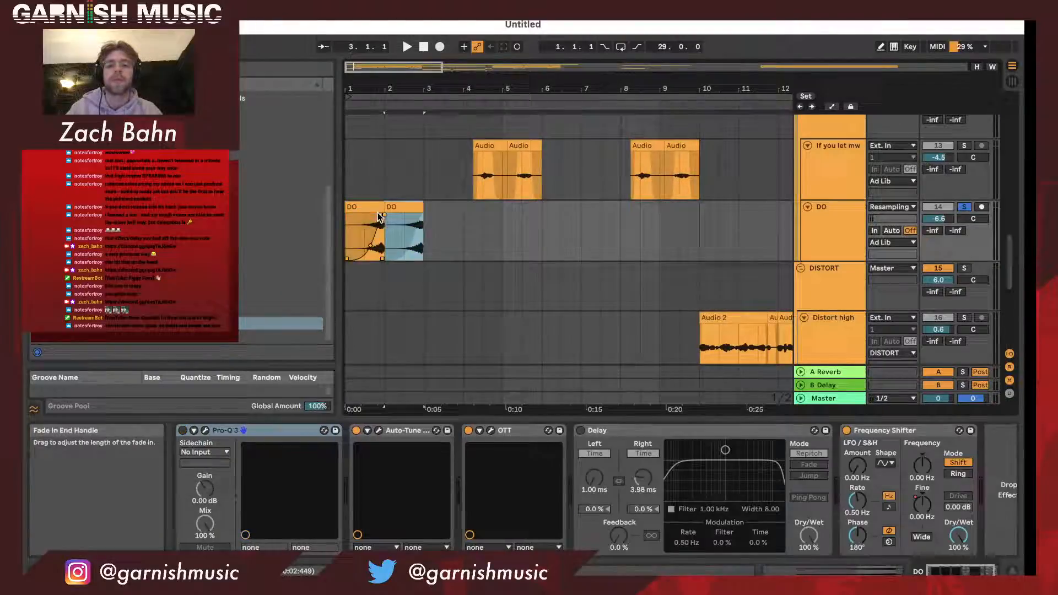
pyautogui.click(408, 207)
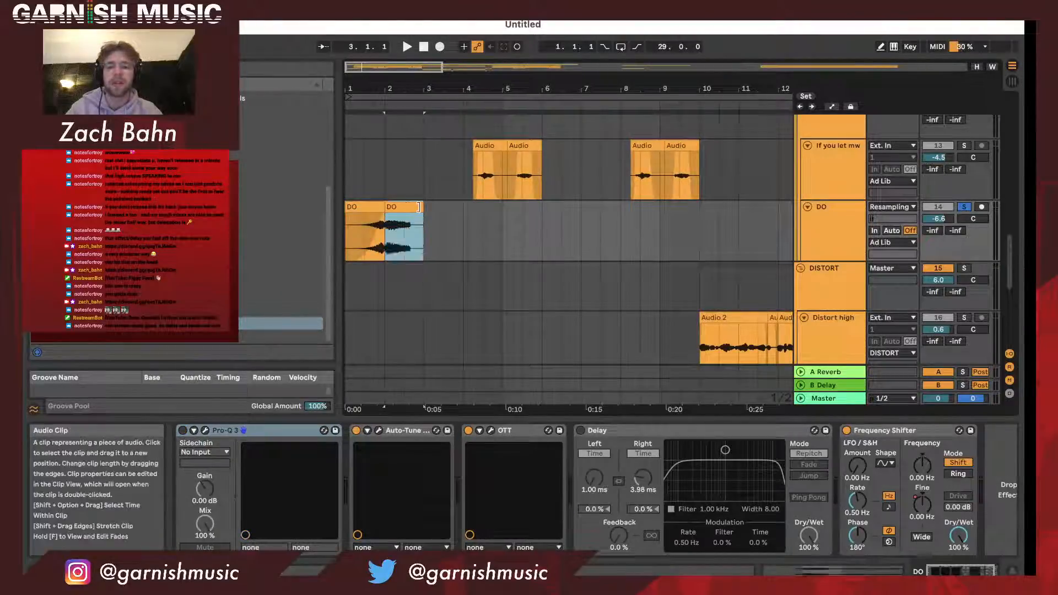
pyautogui.press('space')
pyautogui.moveTo(422, 207); pyautogui.dragTo(562, 210)
# - Move the reversed DO copy back to bar 2, audition it after the opening clip and delete the copy
pyautogui.press('space')
pyautogui.press('space')
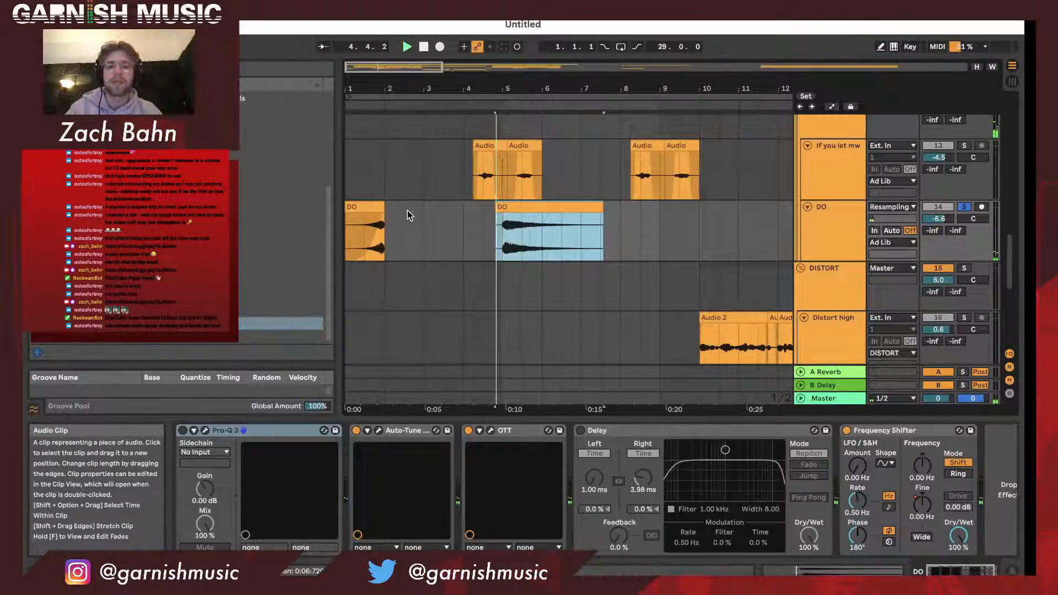
pyautogui.moveTo(497, 207); pyautogui.dragTo(414, 210)
pyautogui.press('space')
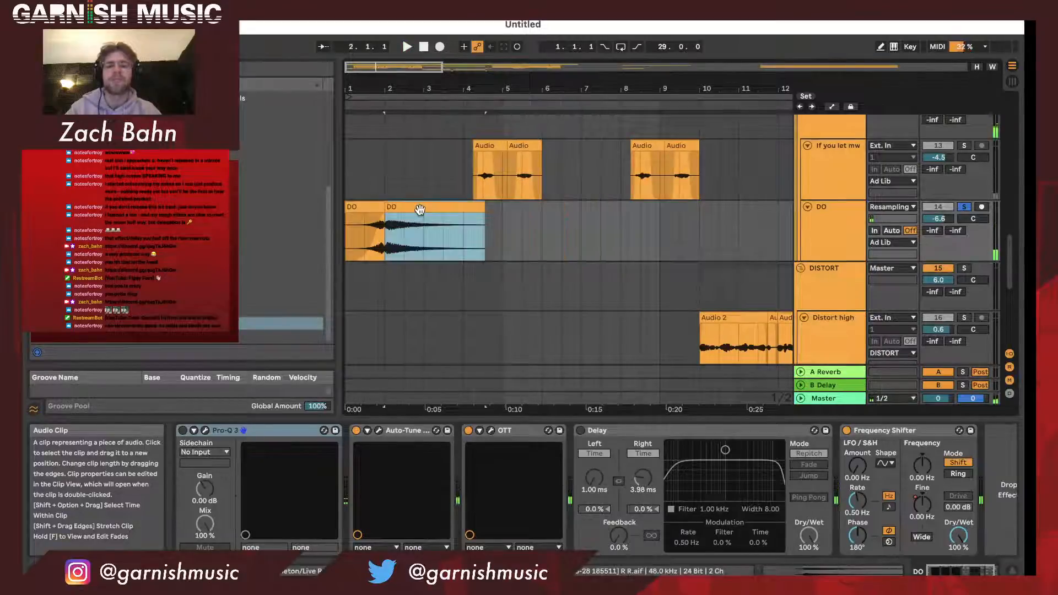
pyautogui.press('Delete')
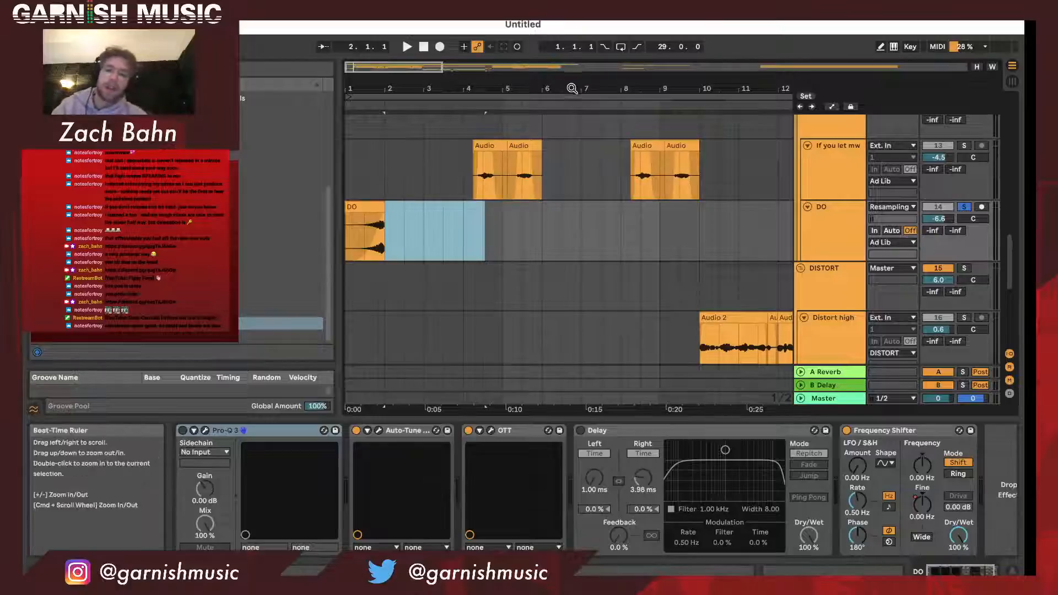
# - Solo the Main Layer group and audition its left and right vocal layers from bar 2
pyautogui.moveTo(572, 88); pyautogui.dragTo(572, 58)
pyautogui.scroll(5, 529, 257)
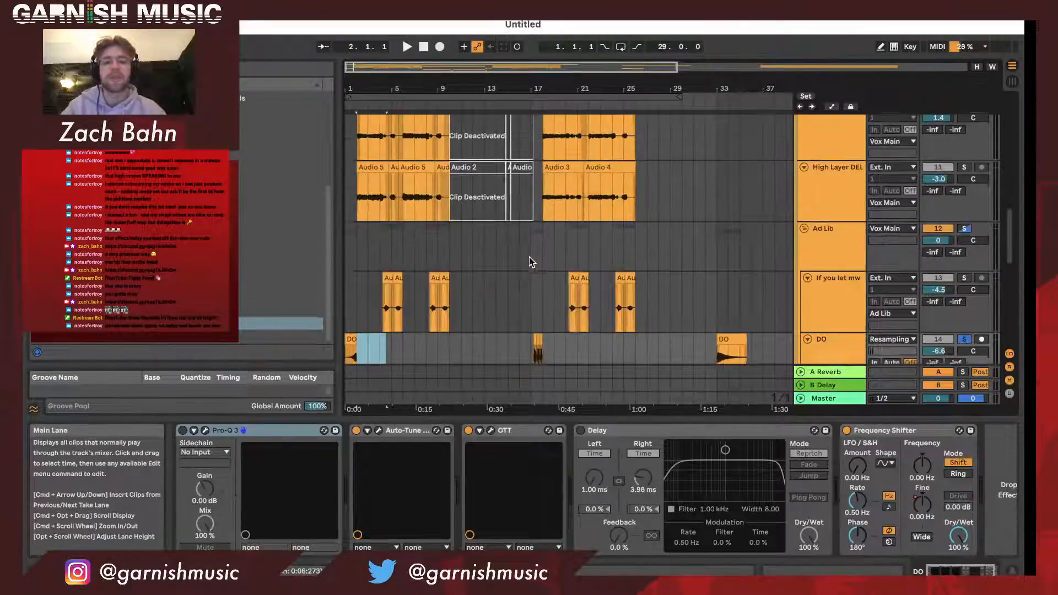
pyautogui.scroll(5, 529, 257)
pyautogui.moveTo(348, 90); pyautogui.dragTo(348, 120)
pyautogui.click(368, 105)
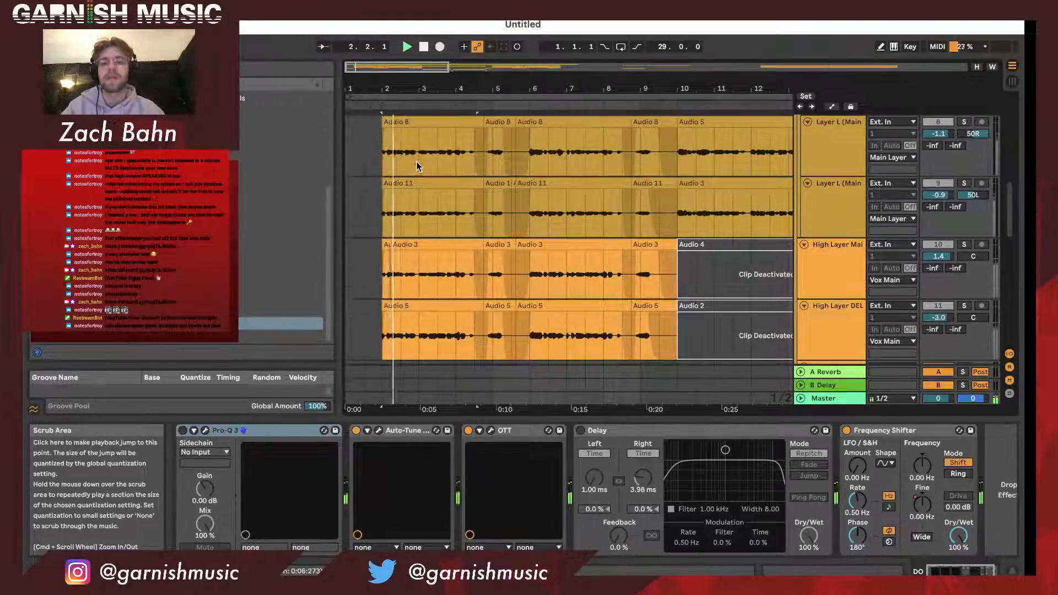
pyautogui.scroll(-5, 417, 165)
pyautogui.scroll(5, 417, 165)
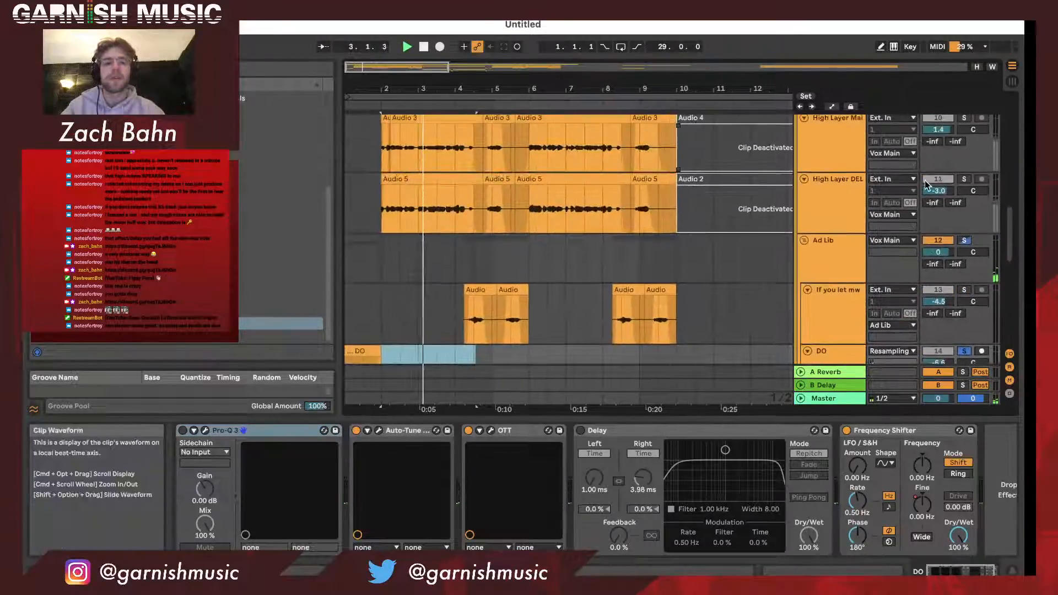
pyautogui.scroll(1, 968, 142)
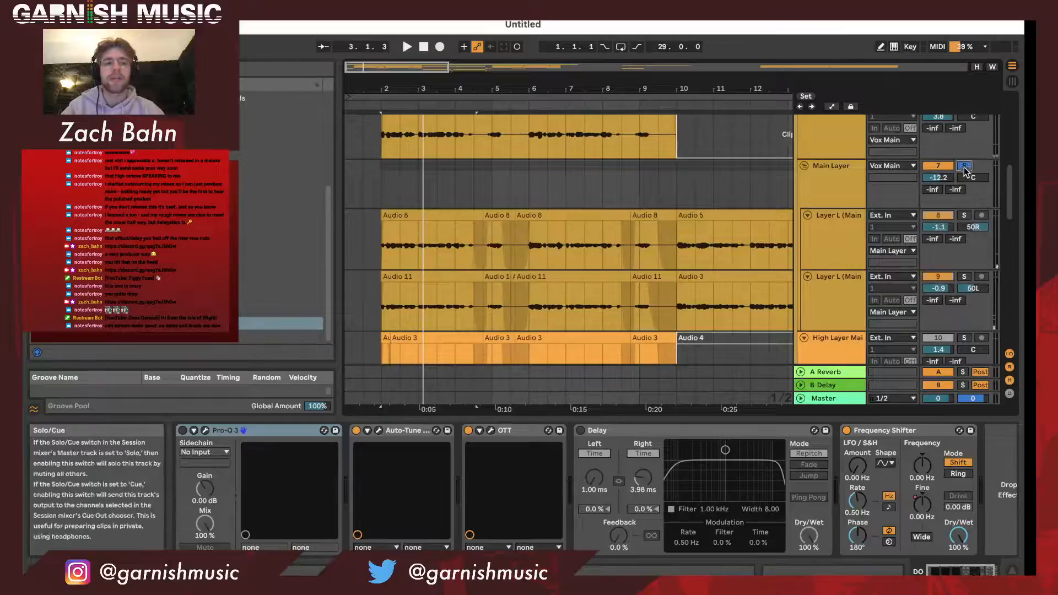
pyautogui.click(374, 105)
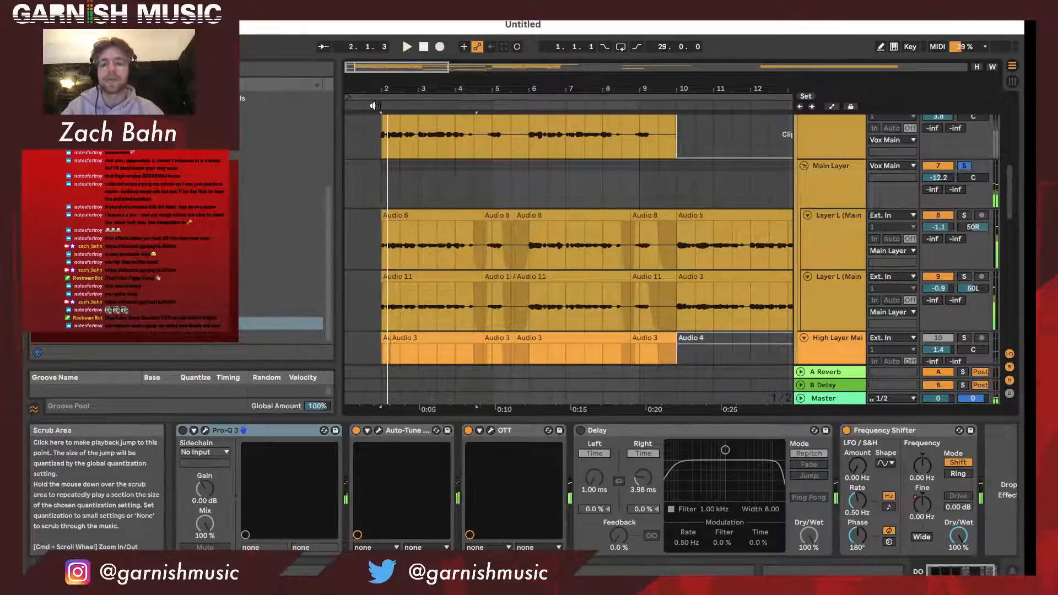
pyautogui.scroll(3, 446, 172)
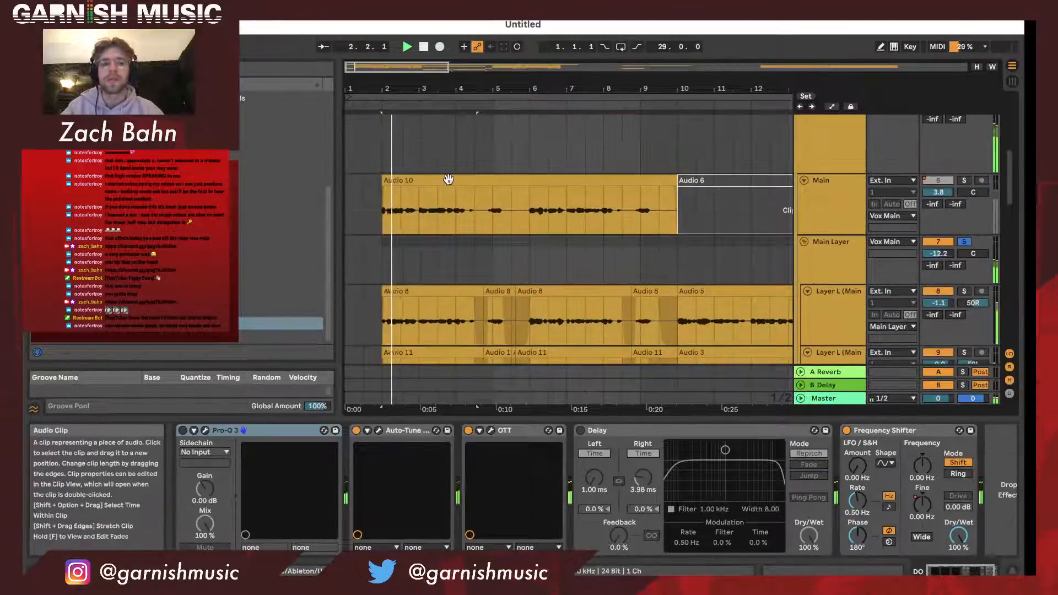
pyautogui.press('space')
# - Solo the whole Vox Main group and audition the combined vocals from just before bar 2
pyautogui.click(964, 180)
pyautogui.click(964, 181)
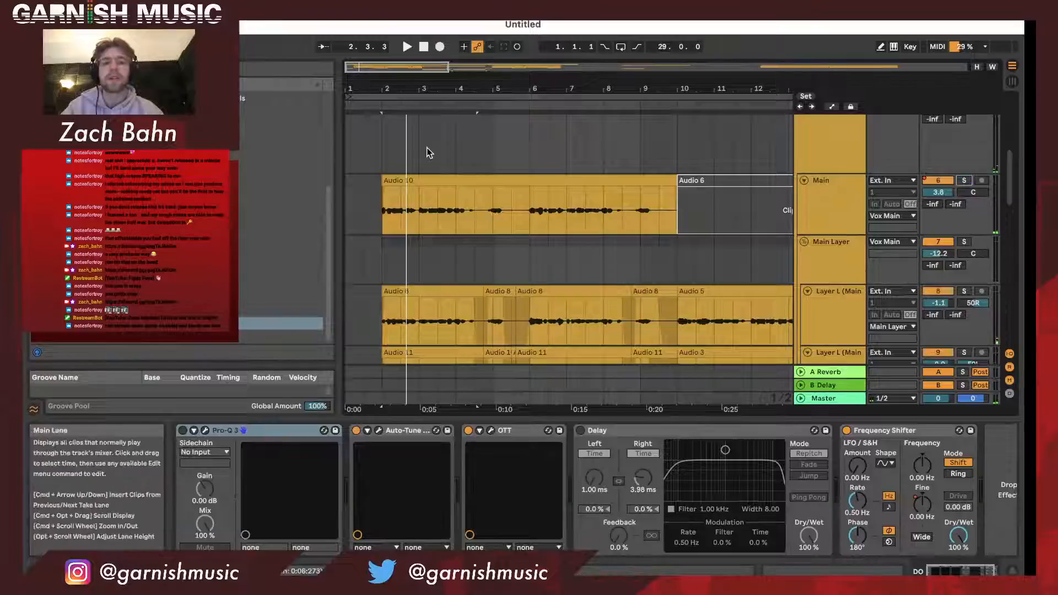
pyautogui.click(378, 106)
pyautogui.scroll(2, 701, 175)
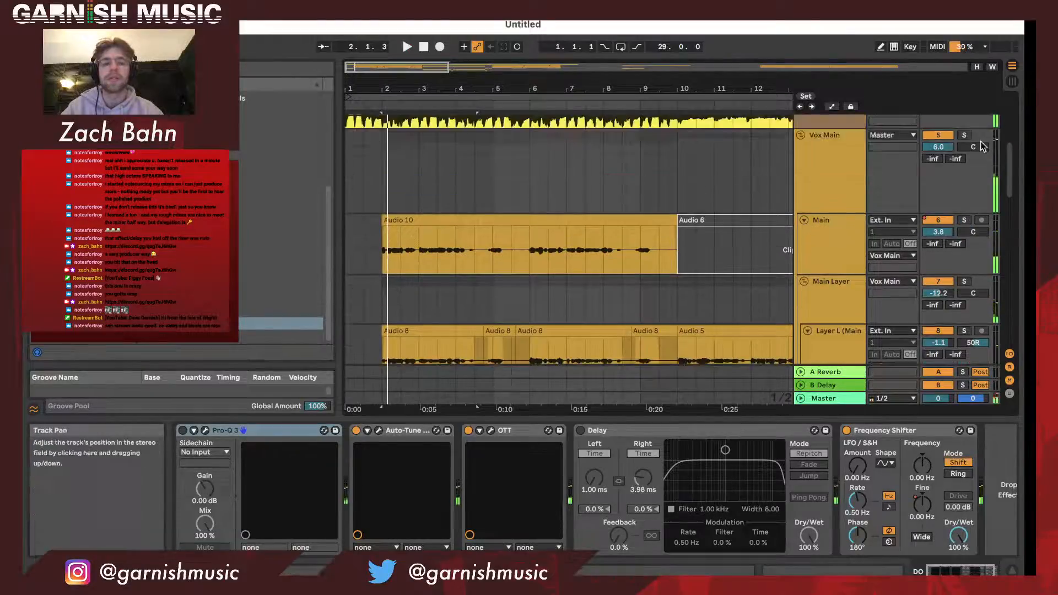
pyautogui.click(964, 136)
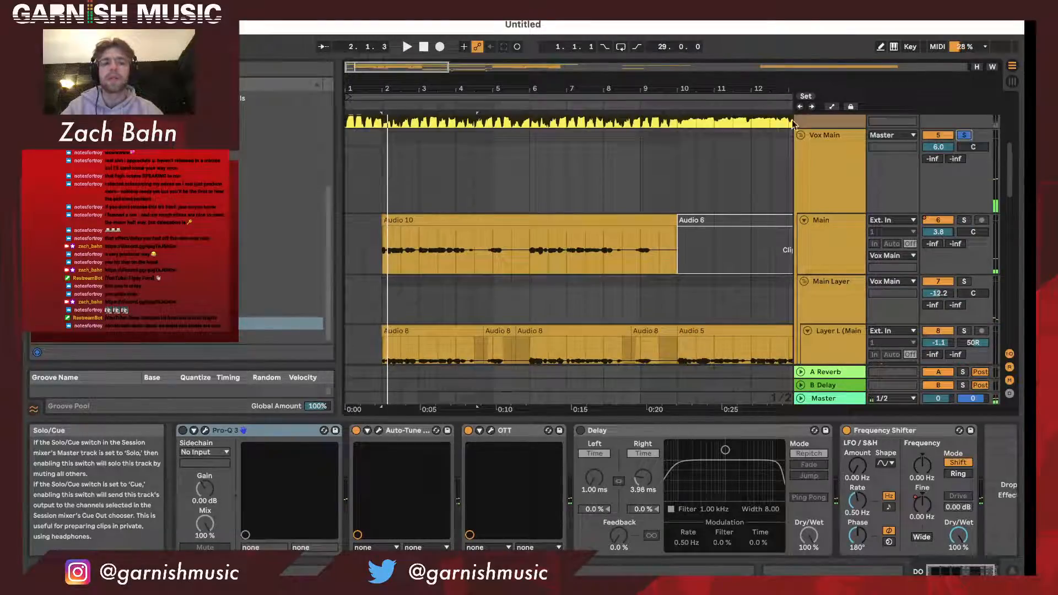
pyautogui.click(375, 104)
# - Insert a new audio track directly below the DO track in the Ad Lib group
pyautogui.scroll(-10, 413, 223)
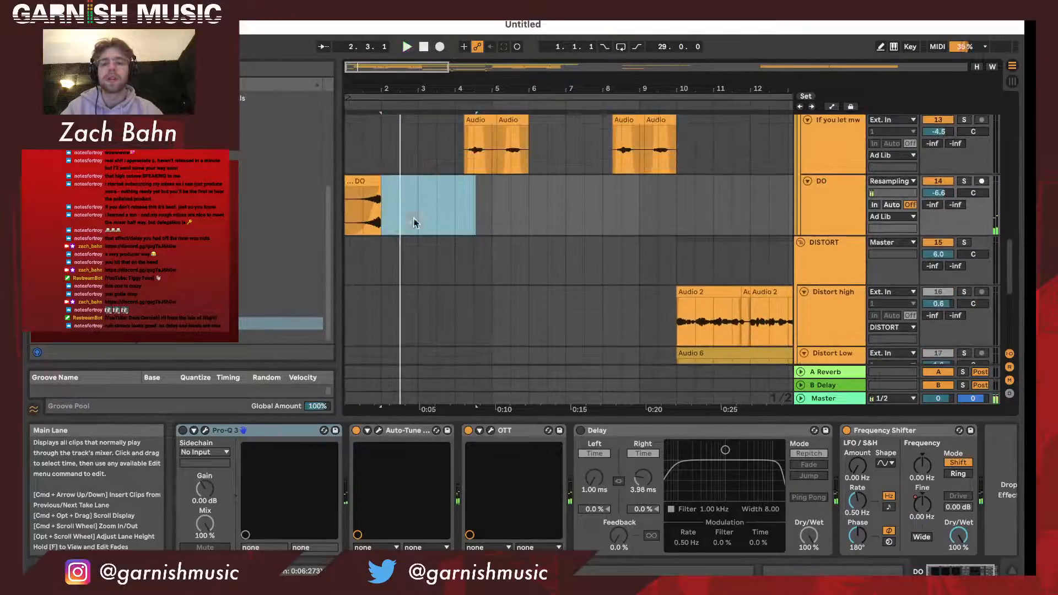
pyautogui.click(836, 218)
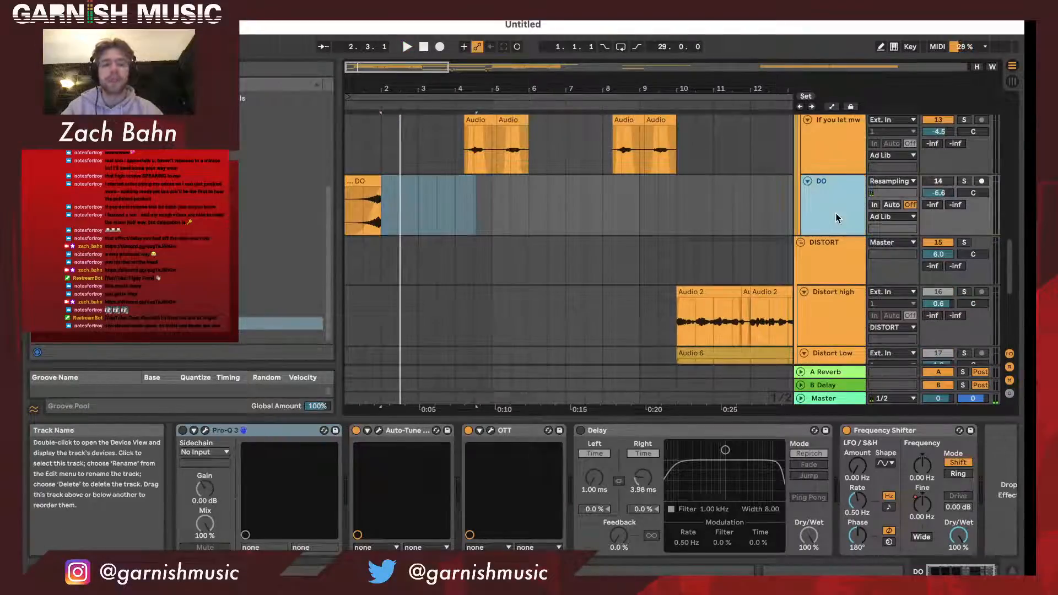
pyautogui.press('super+t')
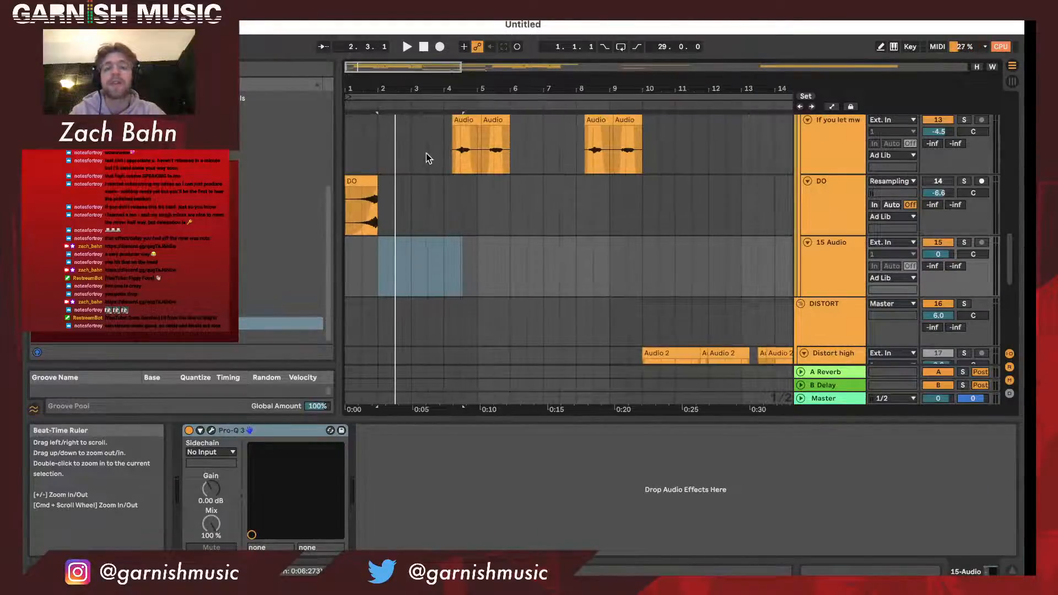
# - Link the Main, Main Layer and High Layer vocal tracks down to High Layer DEL so their clips are edited together
pyautogui.scroll(8, 431, 165)
pyautogui.scroll(5, 431, 164)
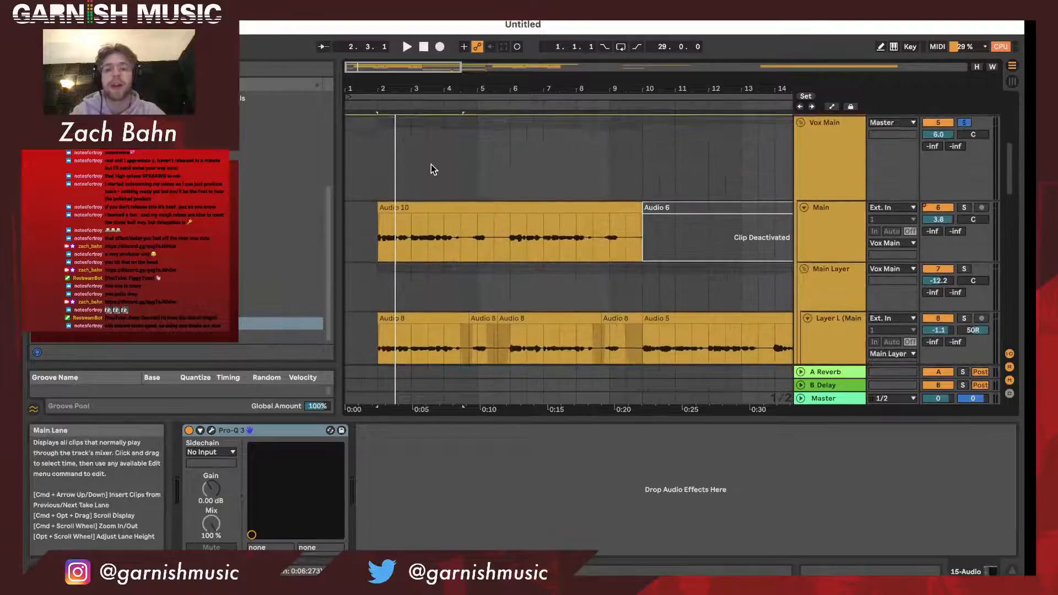
pyautogui.moveTo(382, 88); pyautogui.dragTo(383, 142)
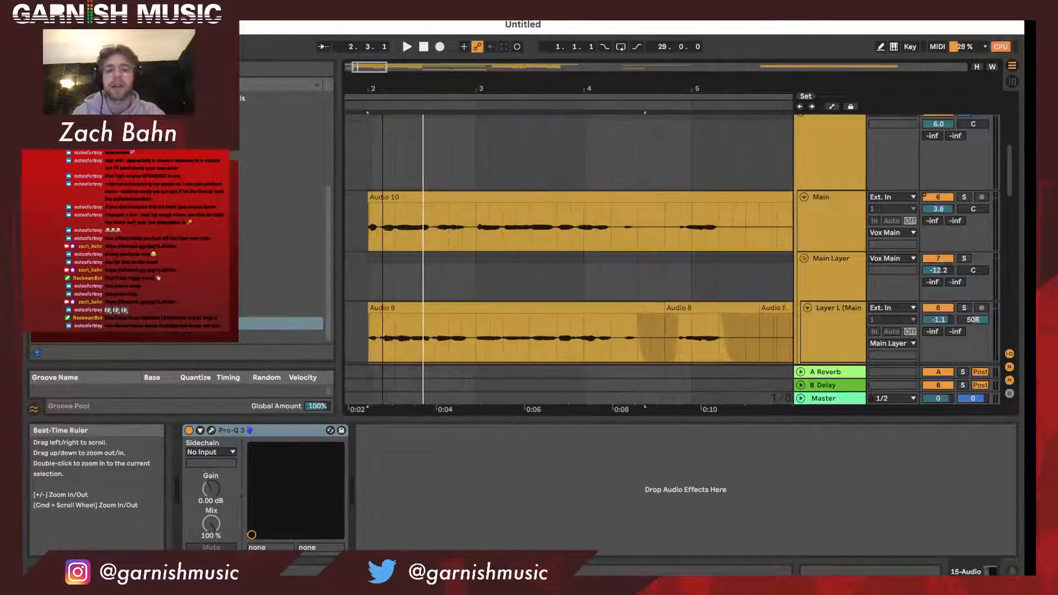
pyautogui.click(378, 219)
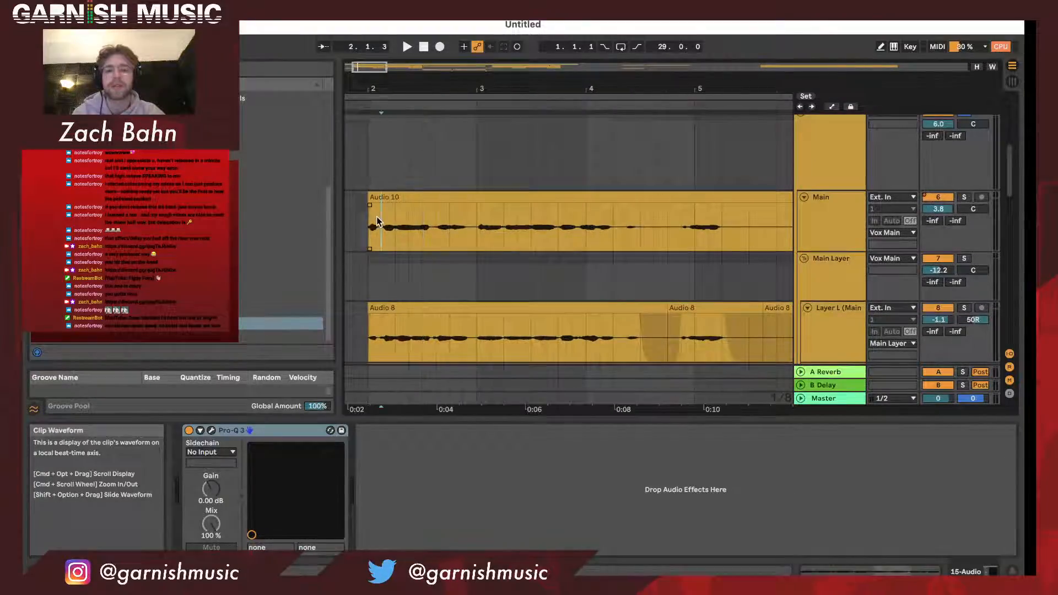
pyautogui.click(854, 208)
pyautogui.scroll(-5, 851, 211)
pyautogui.keyDown('shift'); pyautogui.click(848, 214); pyautogui.keyUp('shift')
pyautogui.keyDown('shift'); pyautogui.click(838, 283); pyautogui.keyUp('shift')
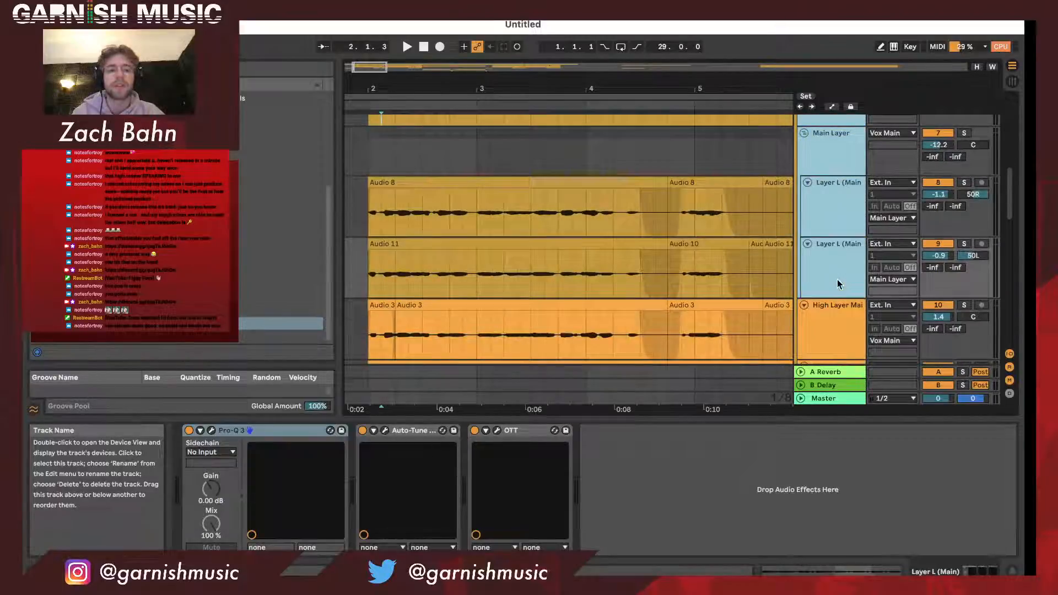
pyautogui.scroll(-3, 837, 283)
pyautogui.keyDown('shift'); pyautogui.click(834, 299); pyautogui.keyUp('shift')
pyautogui.rightClick(833, 299)
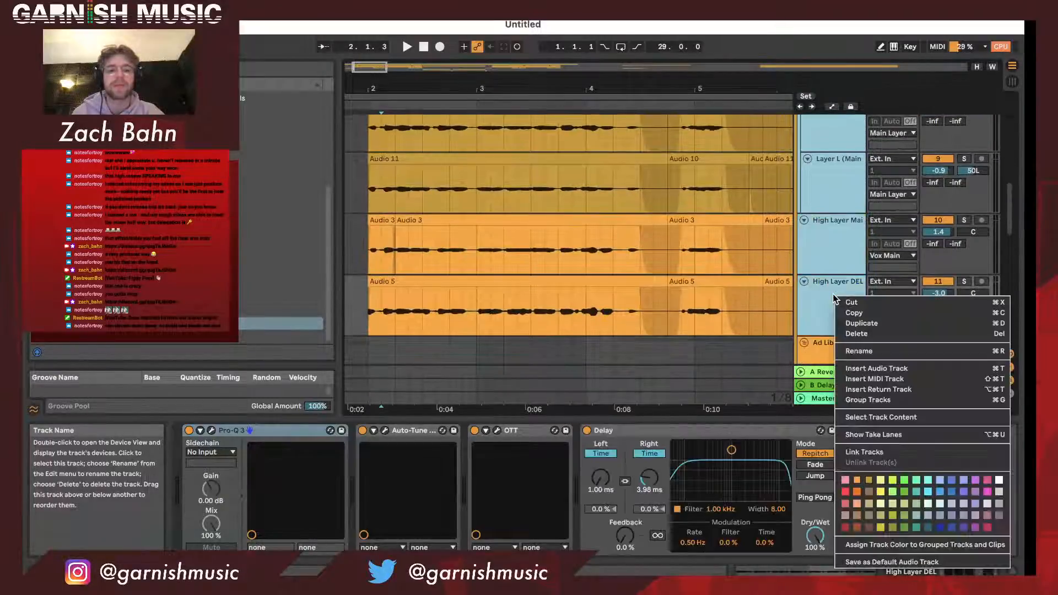
pyautogui.click(864, 452)
# - Split the linked vocal clips at 2.1.3, just after the opening word of the Main track
pyautogui.scroll(7, 821, 247)
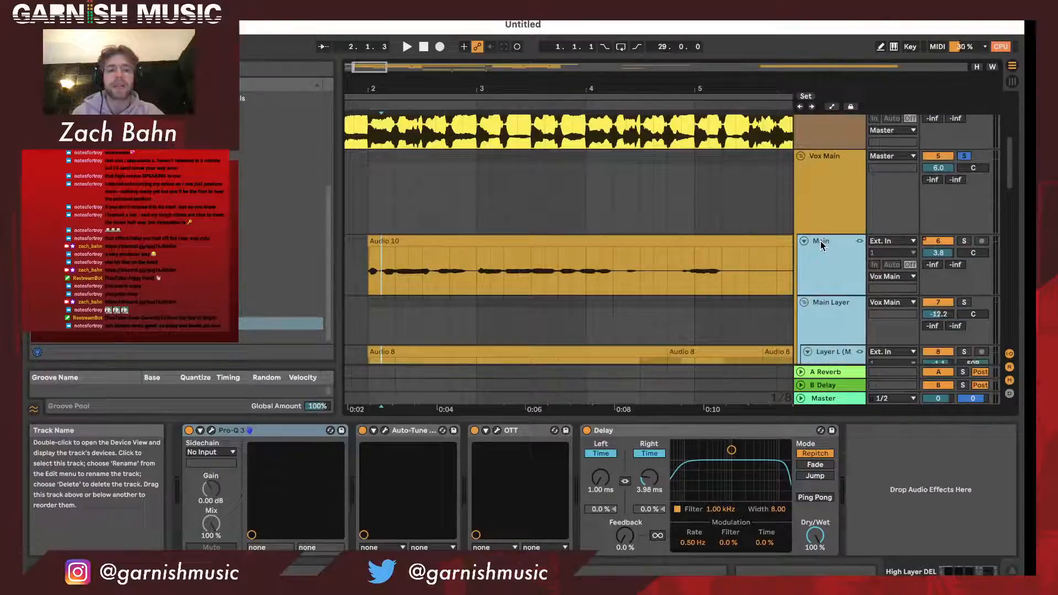
pyautogui.click(383, 266)
pyautogui.press('super+e')
pyautogui.click(384, 241)
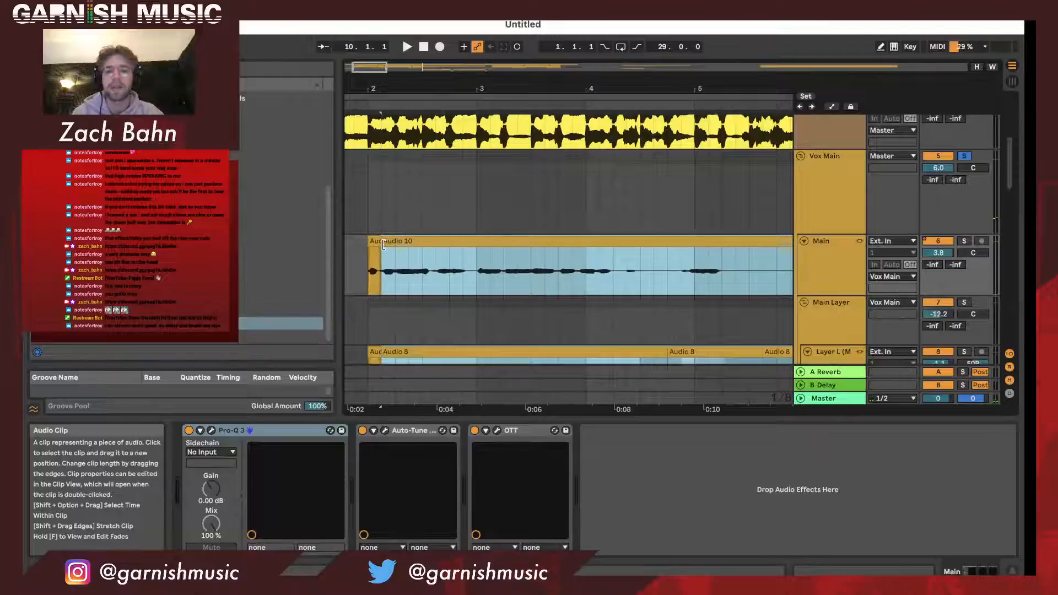
# - Delete the vocals between 2.1.3 and bar 3 on all linked tracks, leaving only the opening word before the gap
pyautogui.scroll(-3, 420, 246)
pyautogui.click(394, 287)
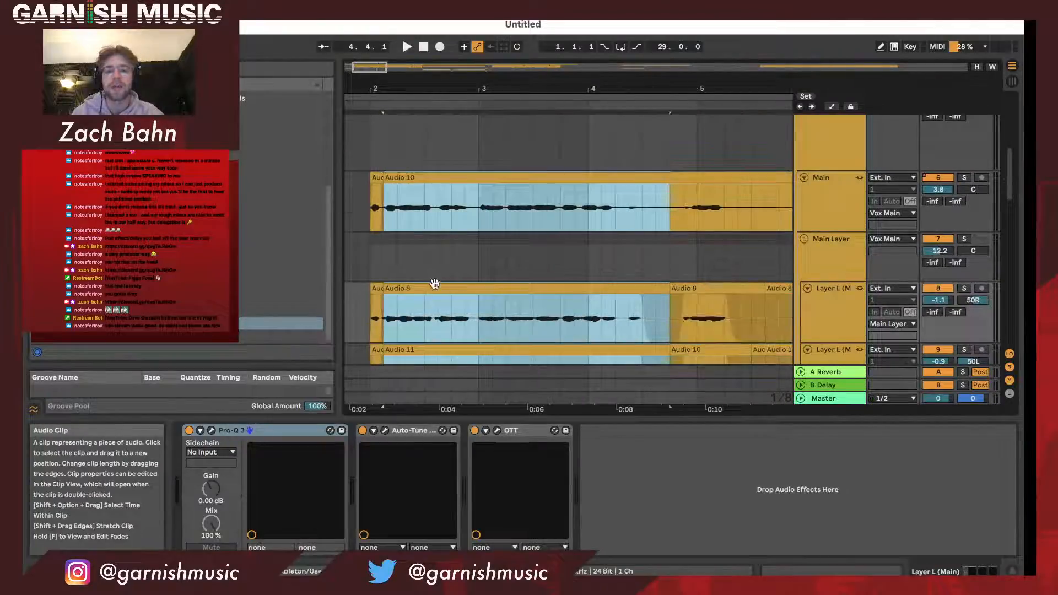
pyautogui.scroll(-6, 435, 287)
pyautogui.click(404, 264)
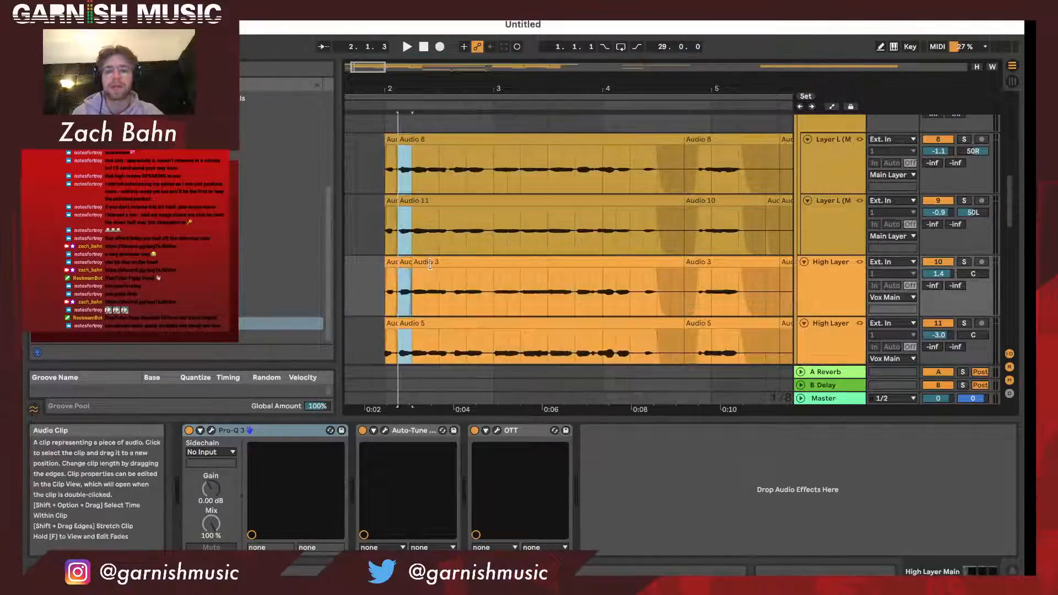
pyautogui.scroll(4, 432, 263)
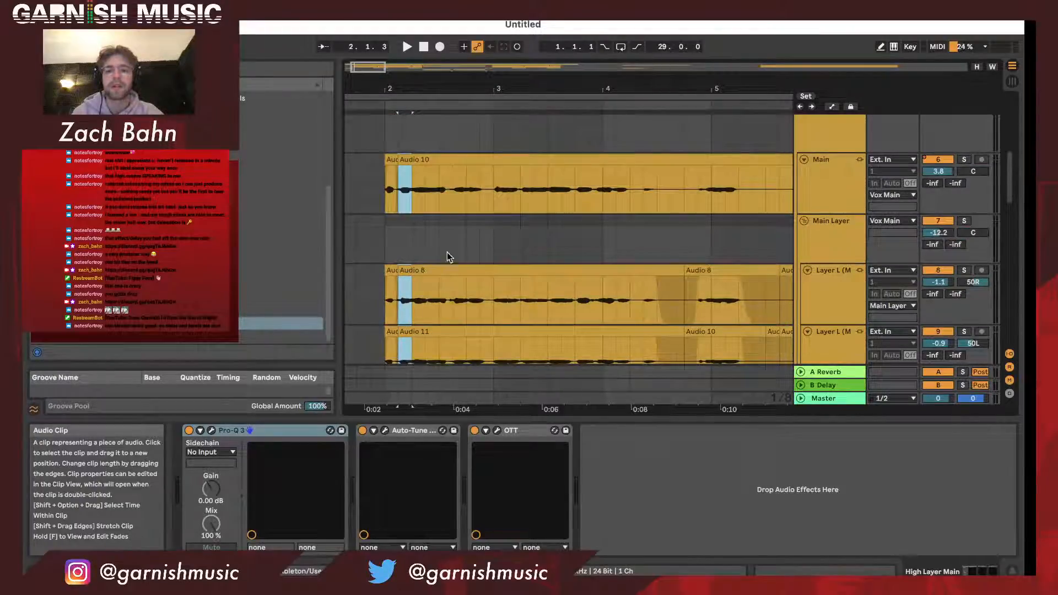
pyautogui.moveTo(494, 209); pyautogui.dragTo(402, 201)
# - Set the input of the new 15 Audio track to Resampling and check the DO track's input choices
pyautogui.scroll(-4, 399, 203)
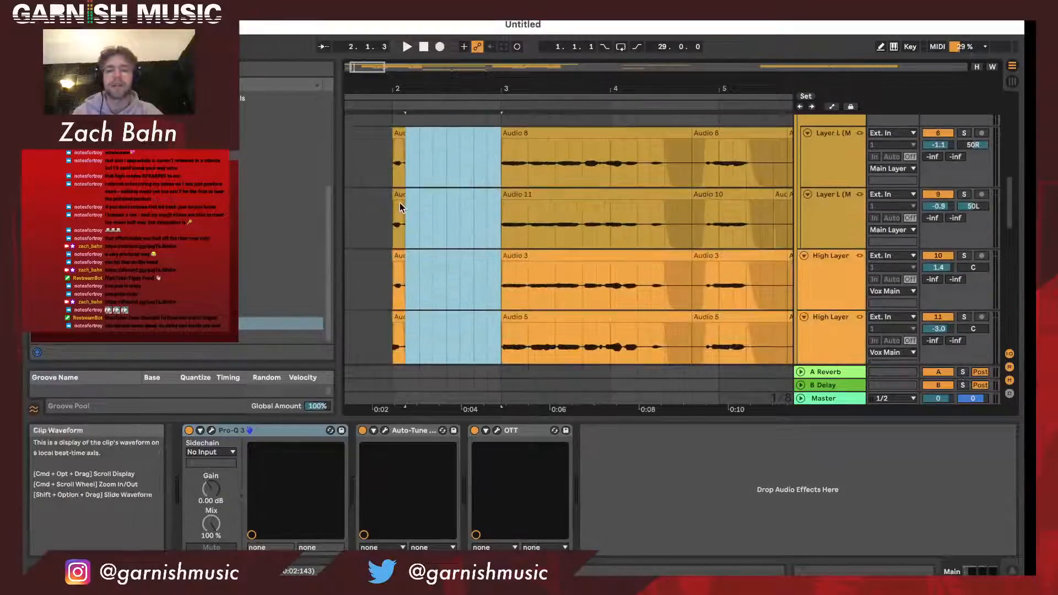
pyautogui.scroll(-3, 399, 203)
pyautogui.scroll(1, 593, 269)
pyautogui.scroll(-2, 593, 269)
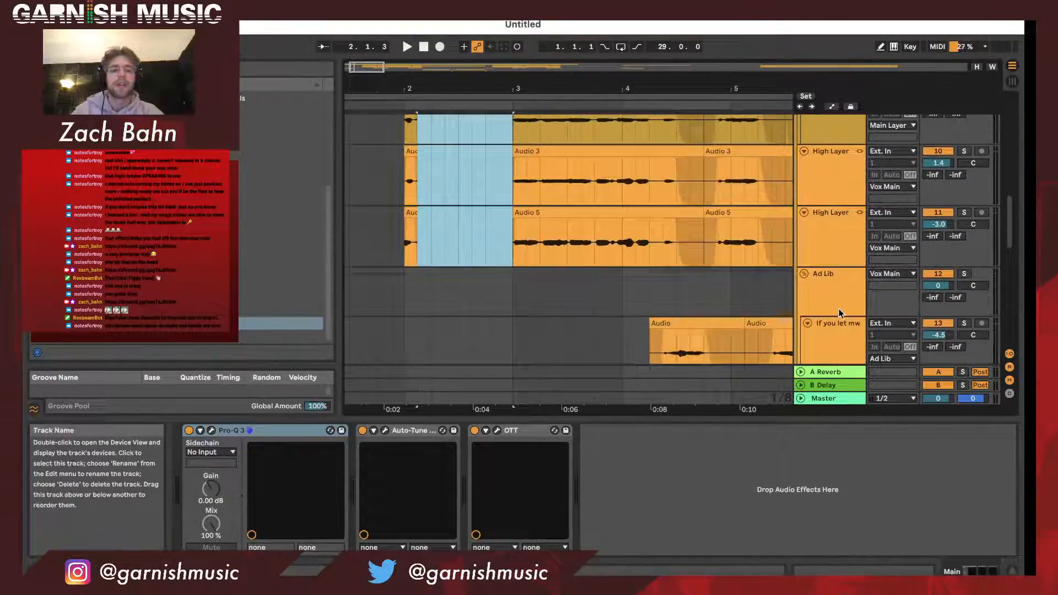
pyautogui.scroll(-5, 839, 313)
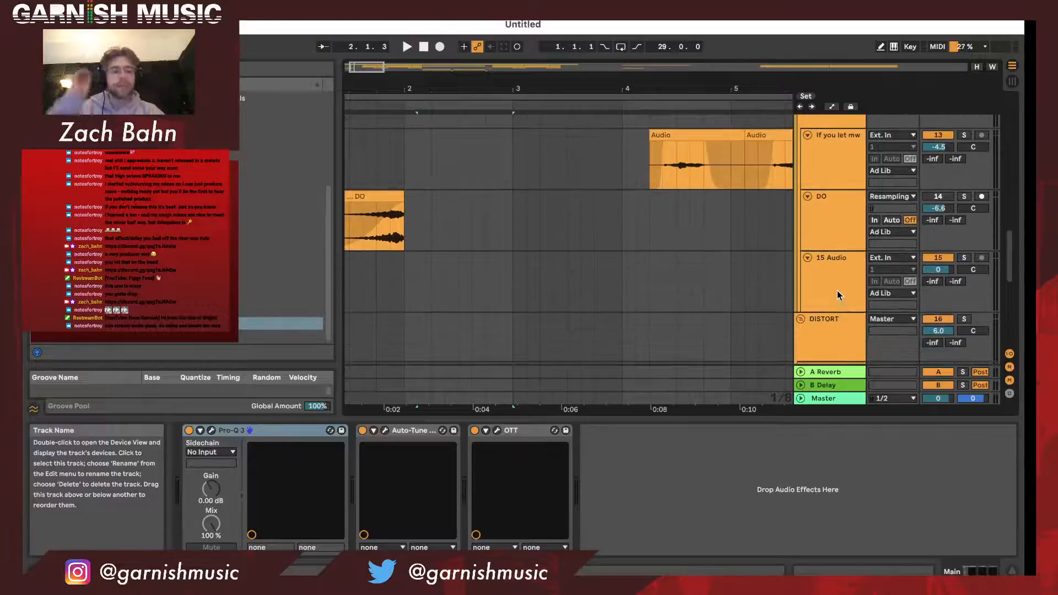
pyautogui.click(838, 295)
pyautogui.click(892, 257)
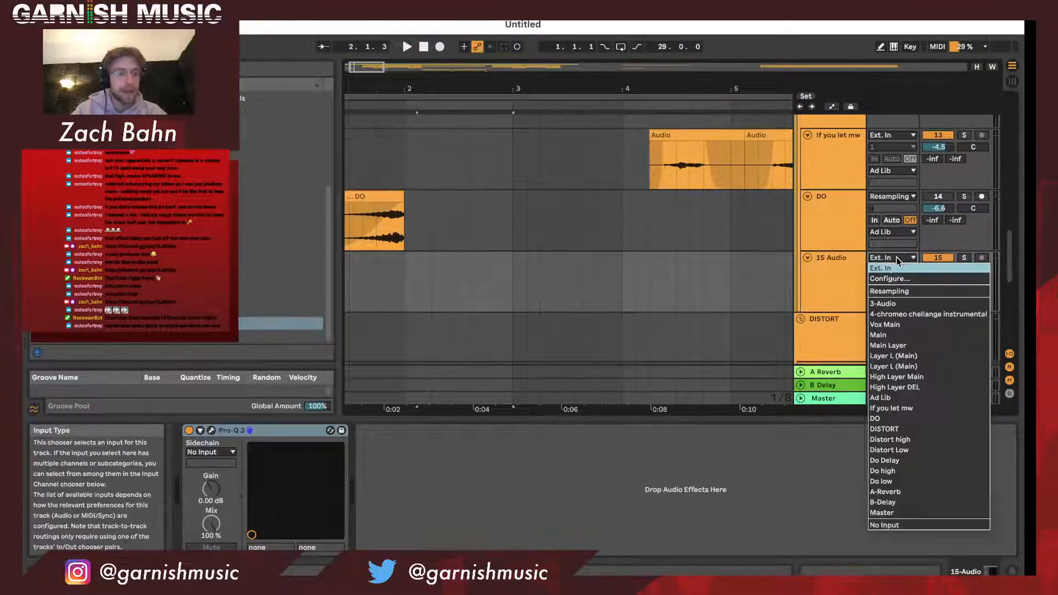
pyautogui.click(893, 196)
pyautogui.click(893, 197)
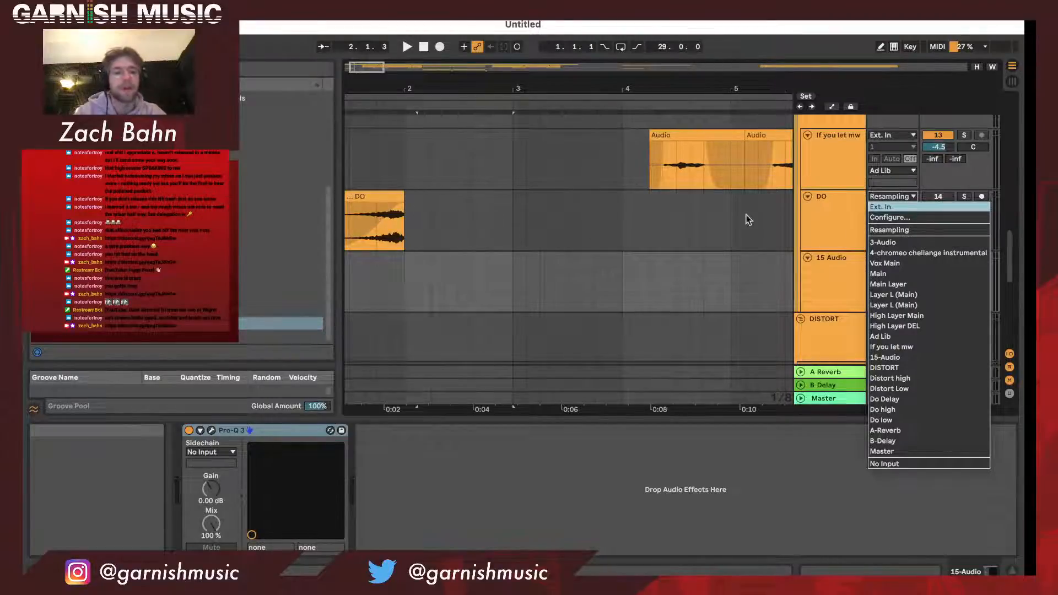
# - Choose MacBook Pro Microphone as the audio input device in the preferences and arm the 15 Audio track for recording
pyautogui.click(874, 216)
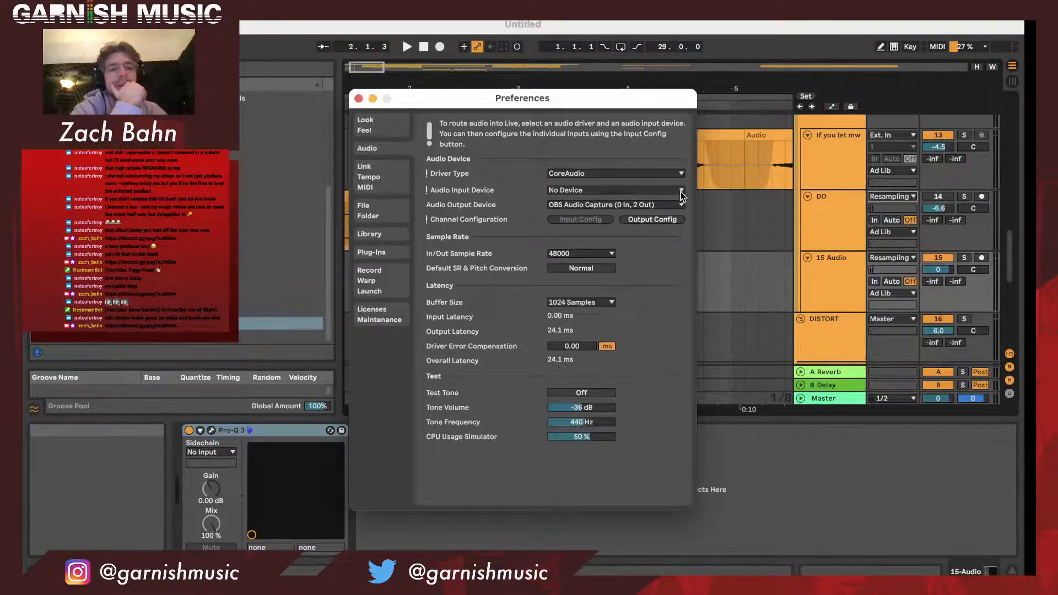
pyautogui.click(636, 191)
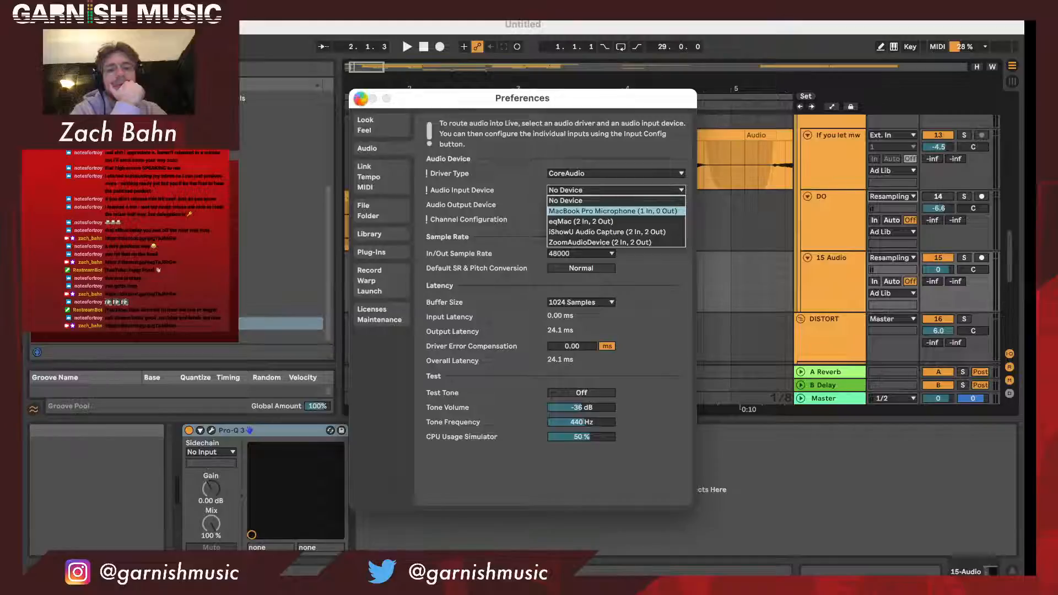
pyautogui.click(612, 211)
pyautogui.press('Escape')
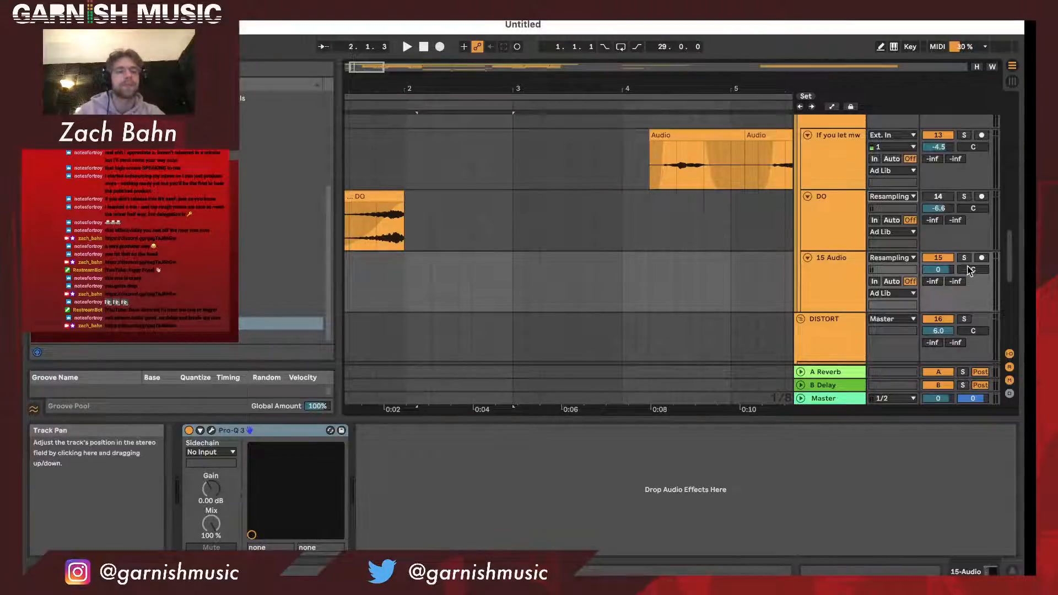
pyautogui.click(982, 258)
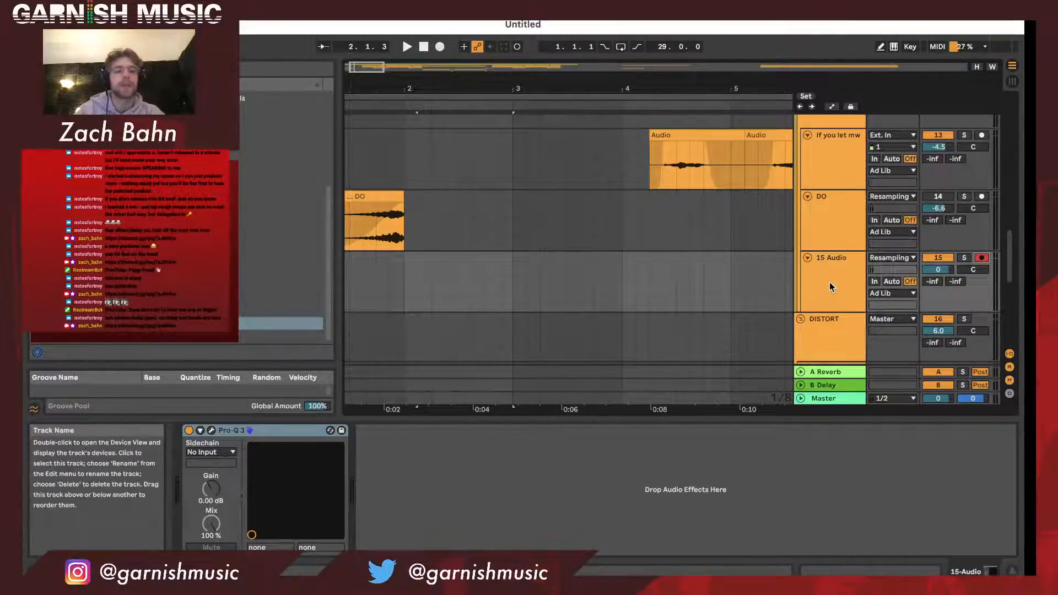
# - Add a Reverb after soothe2 at the end of the Vox Main group's effect chain
pyautogui.hscroll(-3, 480, 187)
pyautogui.scroll(5, 480, 188)
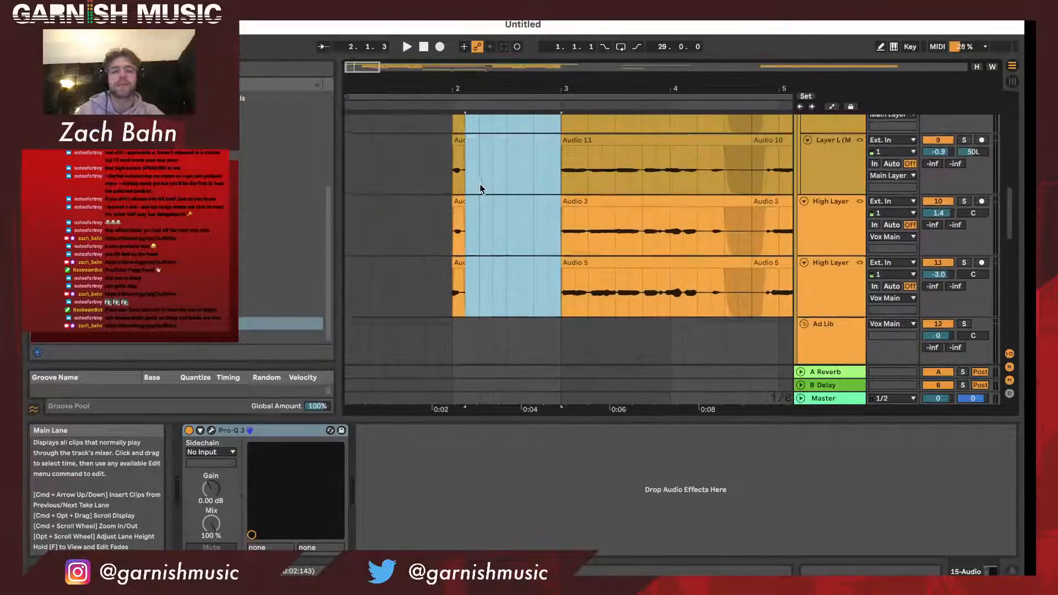
pyautogui.scroll(5, 480, 188)
pyautogui.scroll(-2, 480, 189)
pyautogui.click(861, 245)
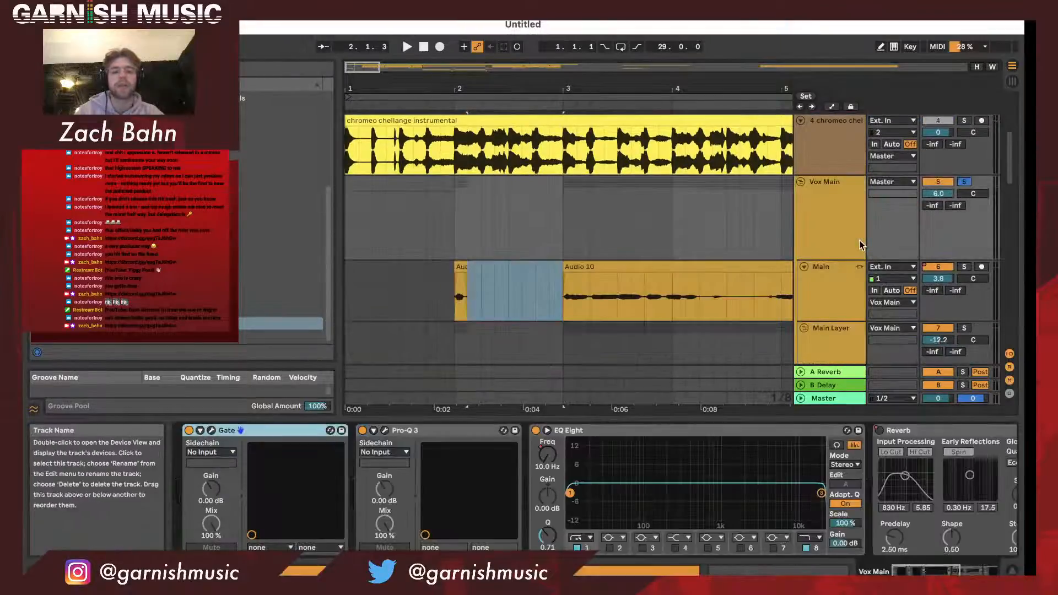
pyautogui.hscroll(5, 562, 533)
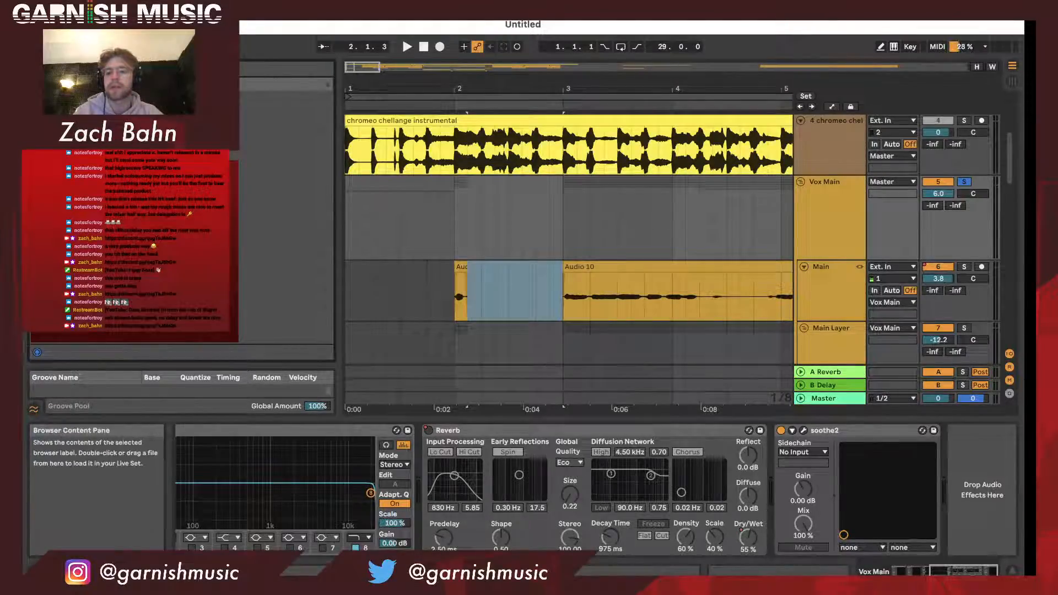
pyautogui.click(220, 256)
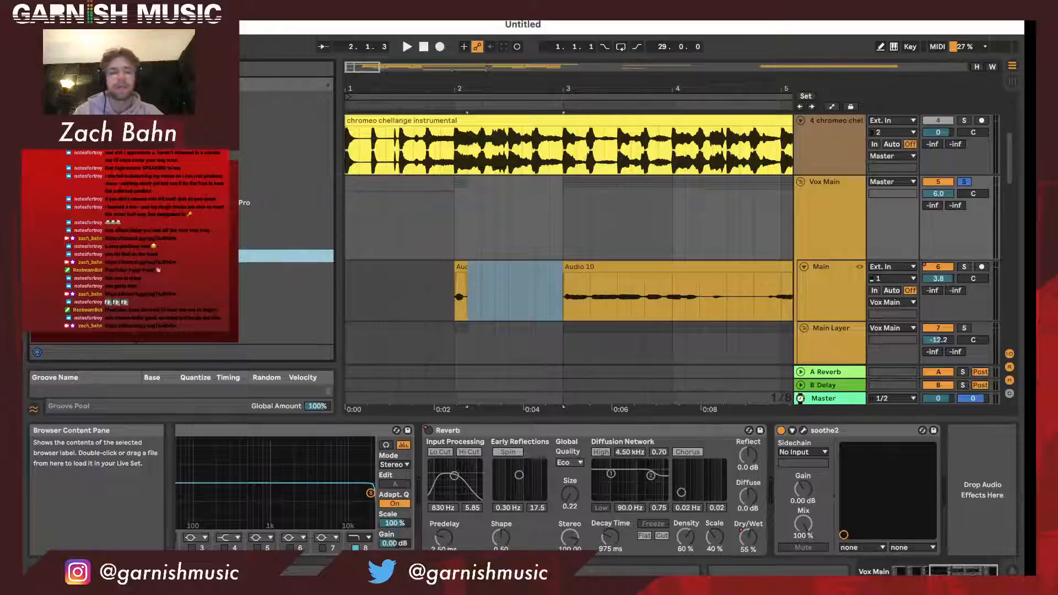
pyautogui.moveTo(982, 479); pyautogui.dragTo(982, 480)
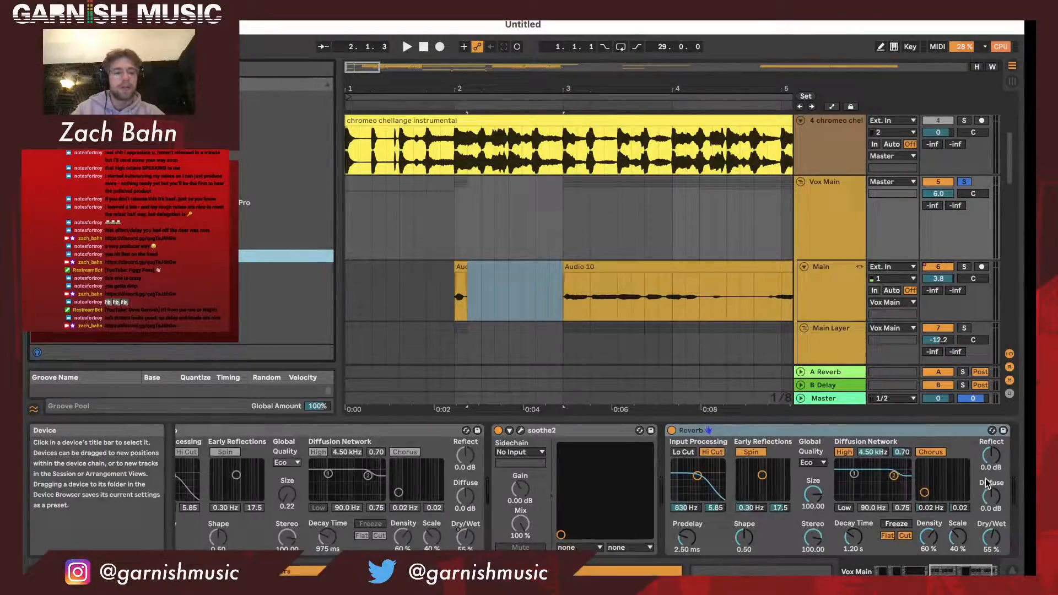
# - Show automation for the new Reverb, audition its Decay Time at 6.53 s and raise it to 12.3 s
pyautogui.rightClick(984, 549)
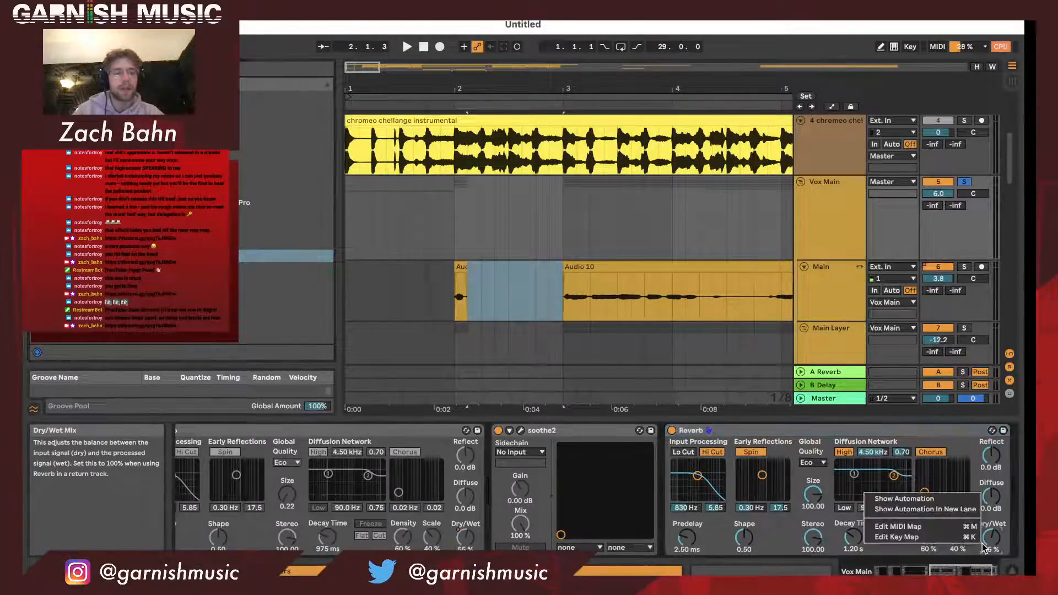
pyautogui.click(964, 500)
pyautogui.moveTo(853, 537); pyautogui.dragTo(853, 532)
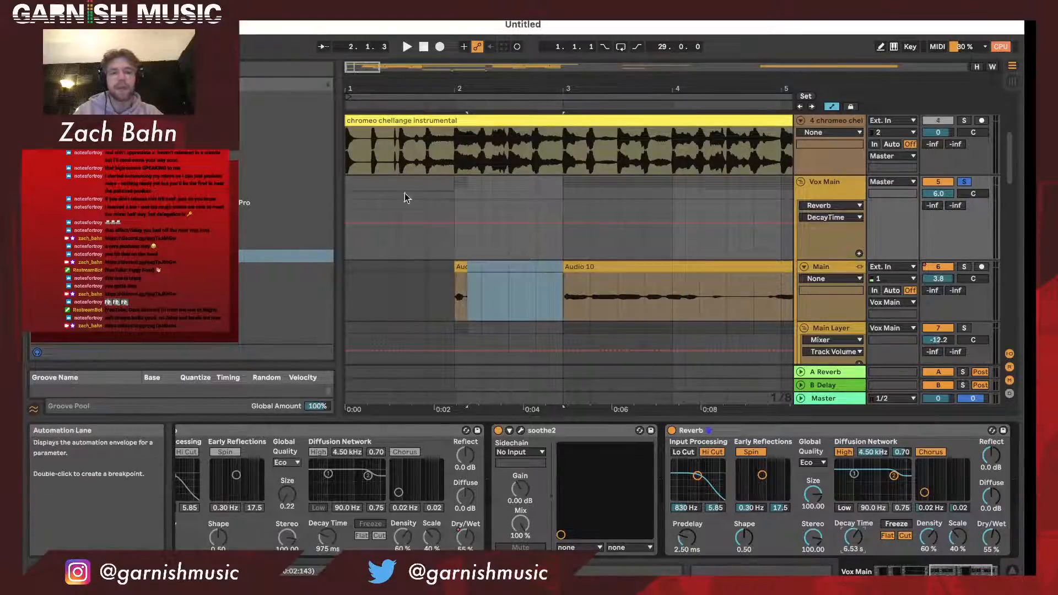
pyautogui.click(417, 105)
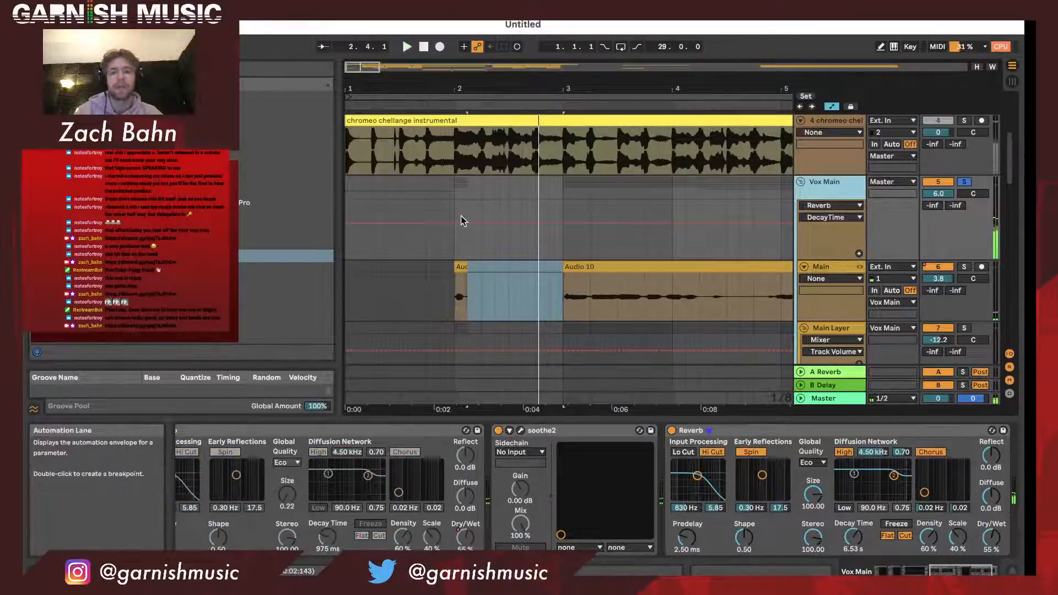
pyautogui.scroll(-1, 465, 217)
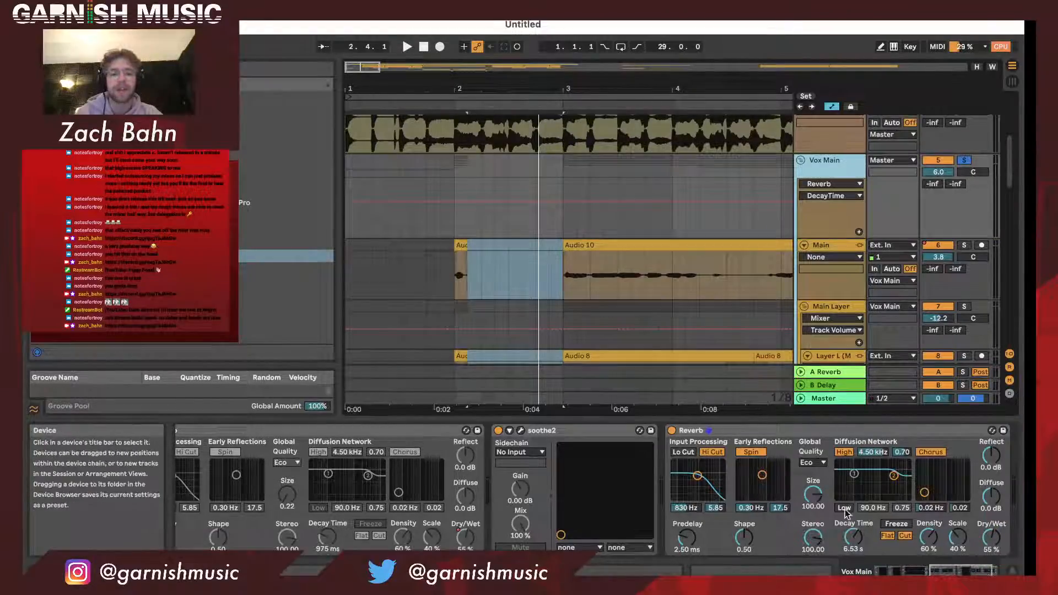
pyautogui.moveTo(853, 537); pyautogui.dragTo(853, 520)
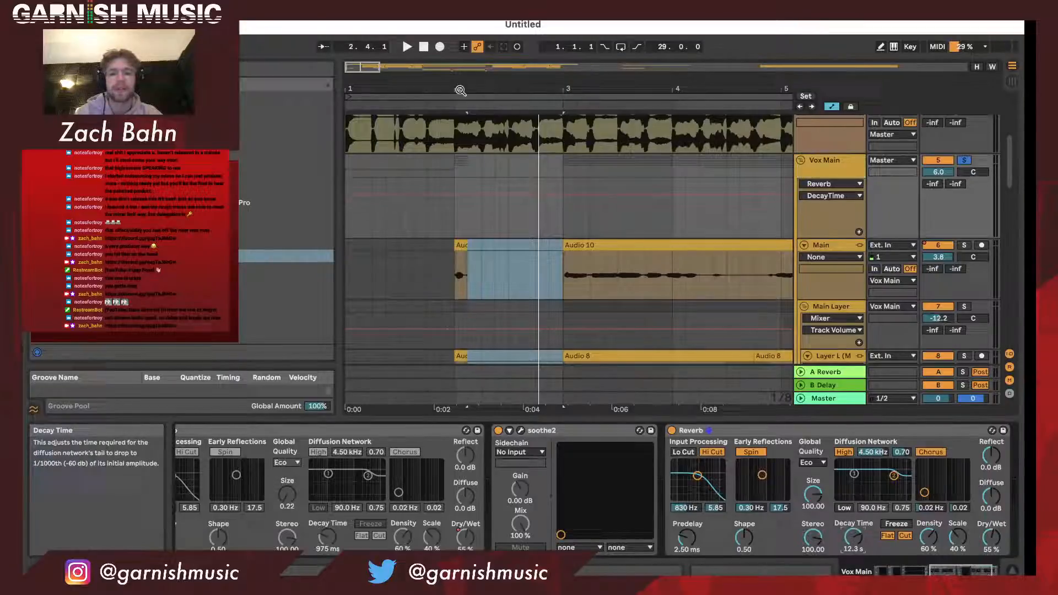
# - Audition the gapped vocals around bar 2, then record their long reverb tail onto the 15 Audio track up to about bar 3
pyautogui.click(436, 104)
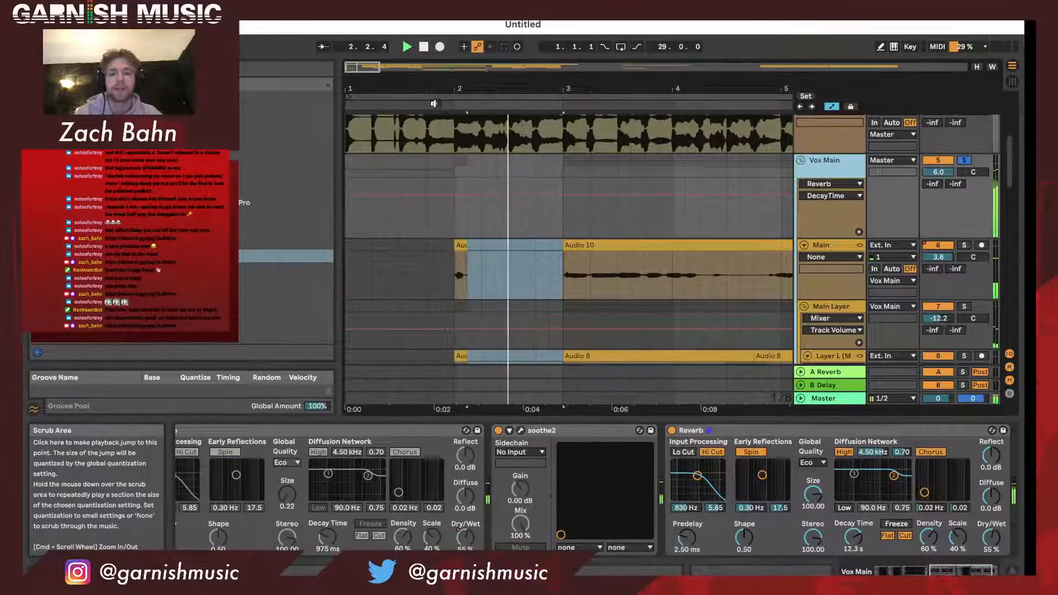
pyautogui.press('space')
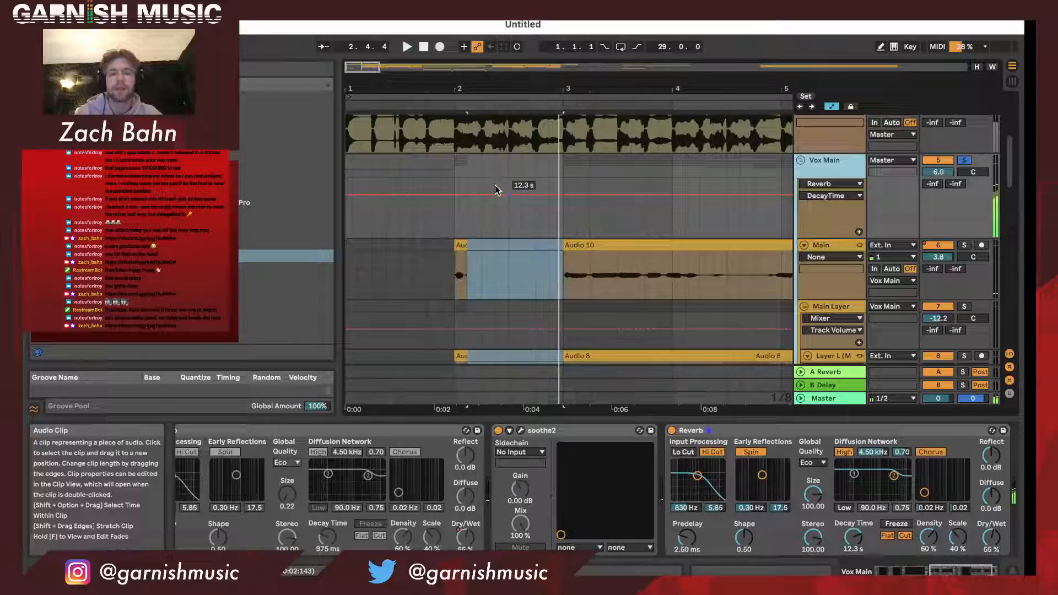
pyautogui.click(349, 104)
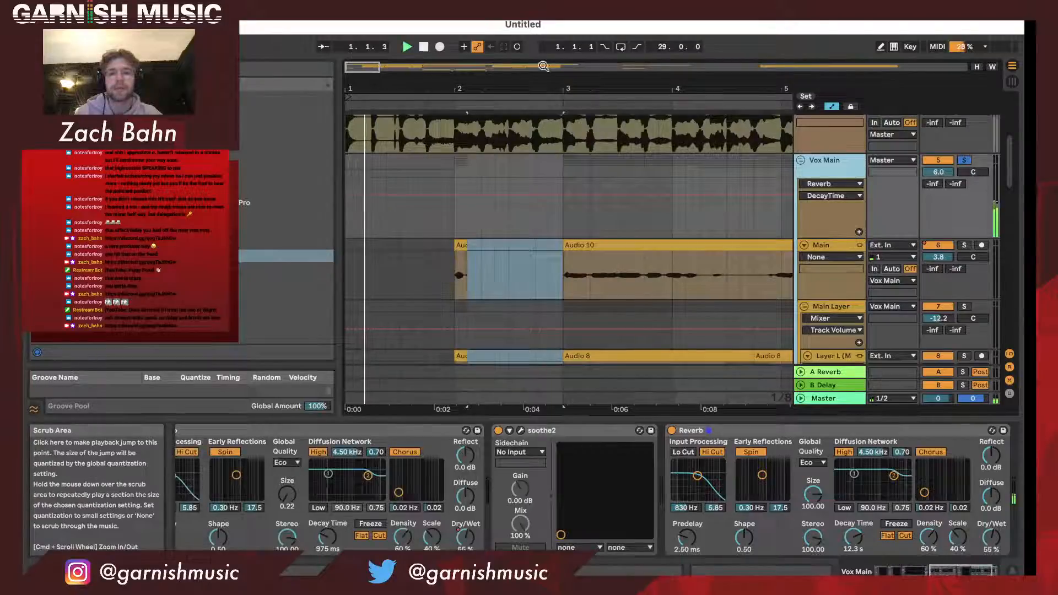
pyautogui.click(440, 47)
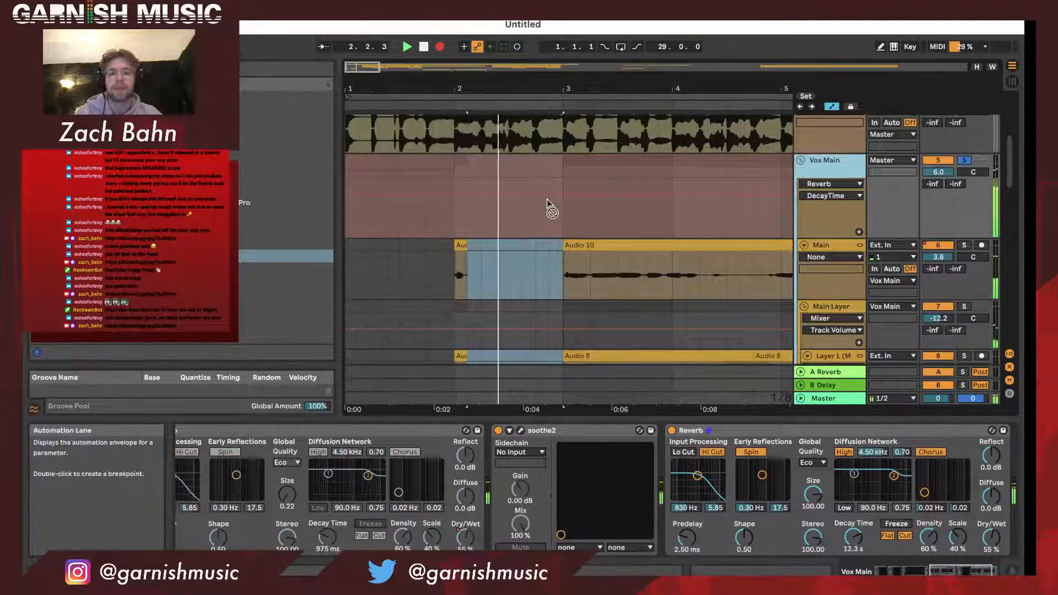
pyautogui.press('space')
# - Trim the start of the newly recorded 15 Audio clip so it begins at bar 2
pyautogui.scroll(-3, 579, 256)
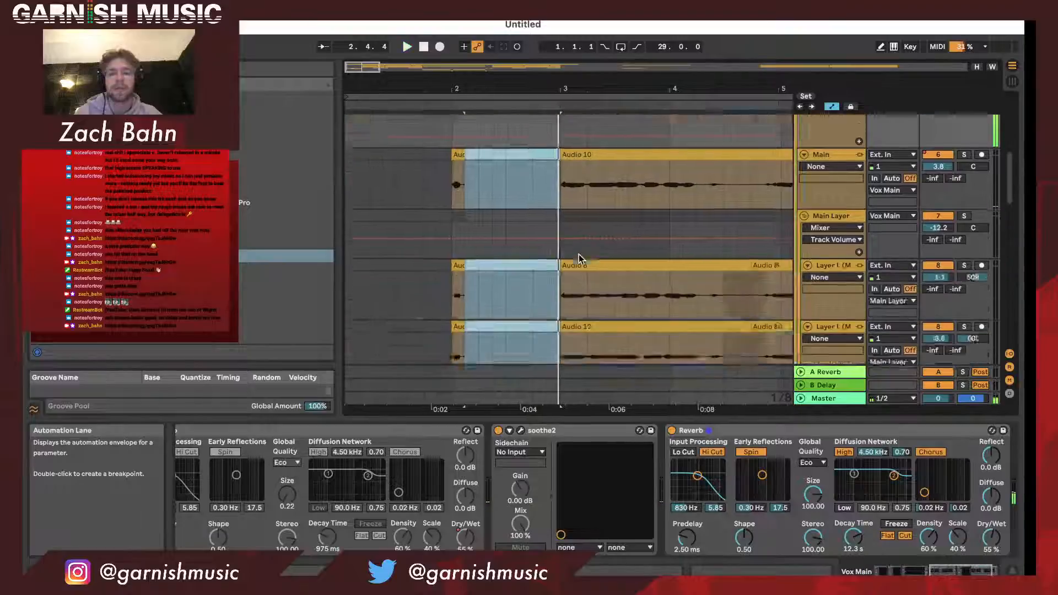
pyautogui.scroll(-5, 579, 256)
pyautogui.click(439, 197)
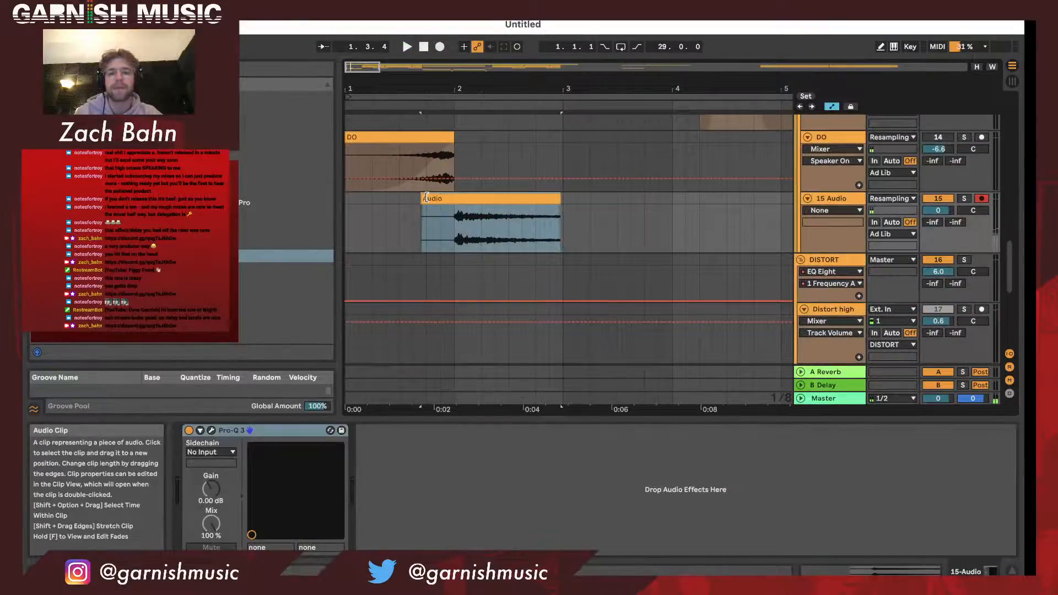
pyautogui.moveTo(426, 197); pyautogui.dragTo(459, 197)
# - Delete the last Reverb after soothe2 from the Vox Main group's effect chain
pyautogui.scroll(3, 747, 200)
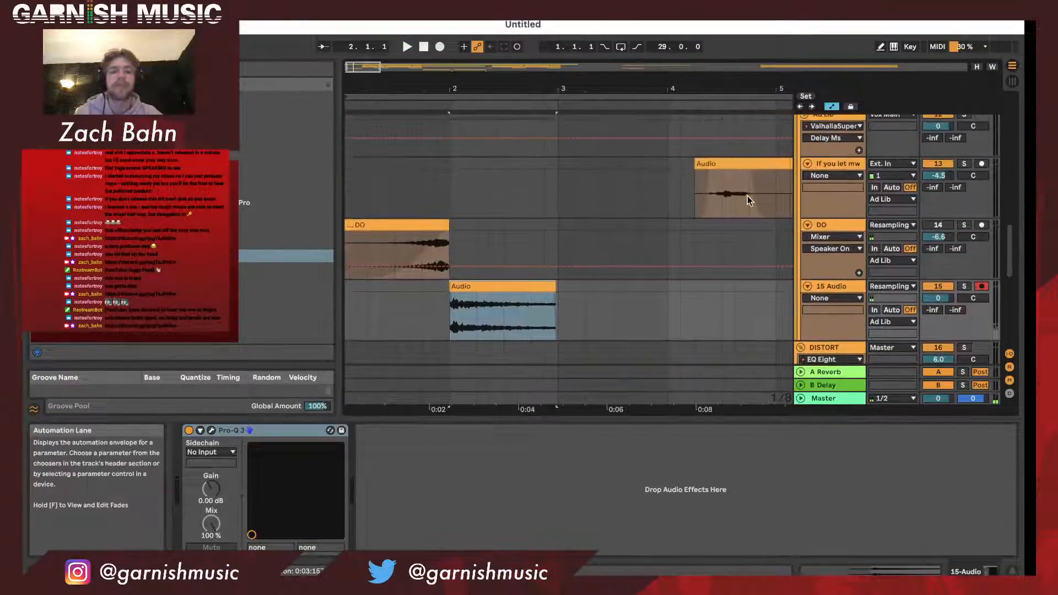
pyautogui.scroll(10, 825, 242)
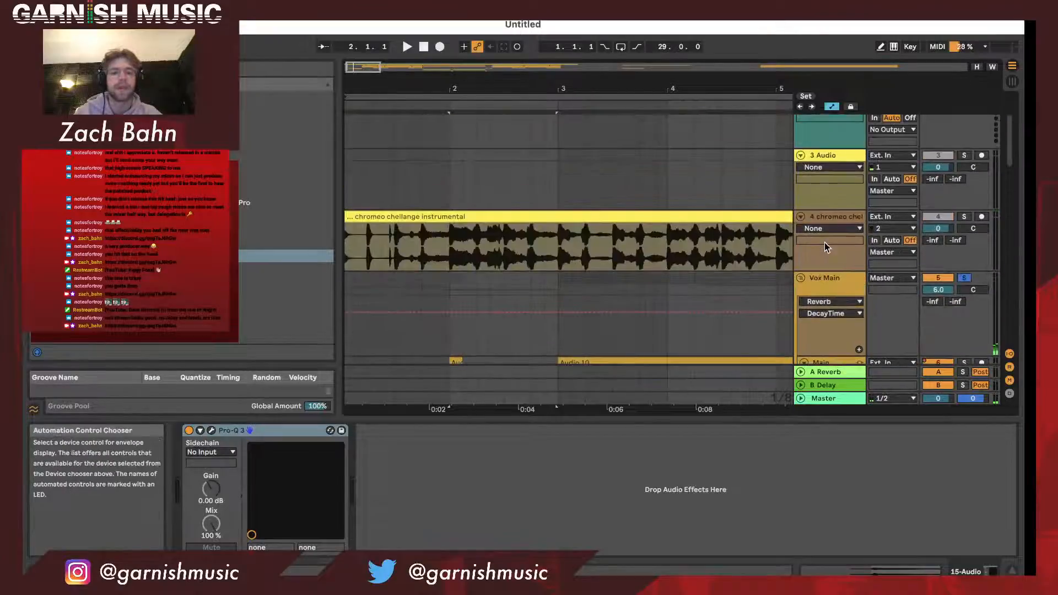
pyautogui.click(827, 286)
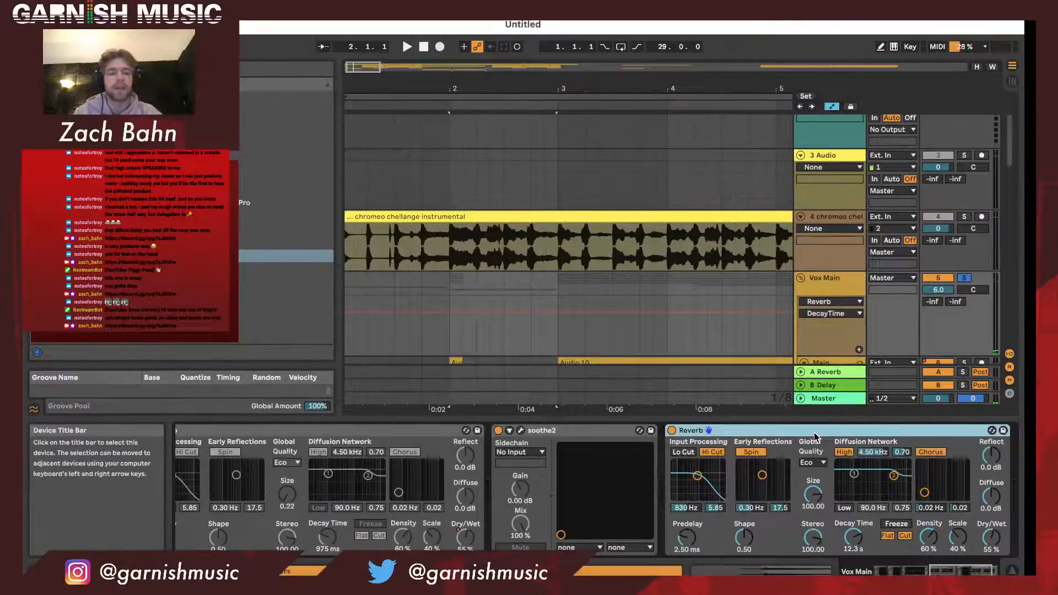
pyautogui.press('Delete')
# - Extend the linked Main and layer vocal clips from bar 3 back to bar 2, closing the gap after the first word
pyautogui.scroll(-5, 832, 299)
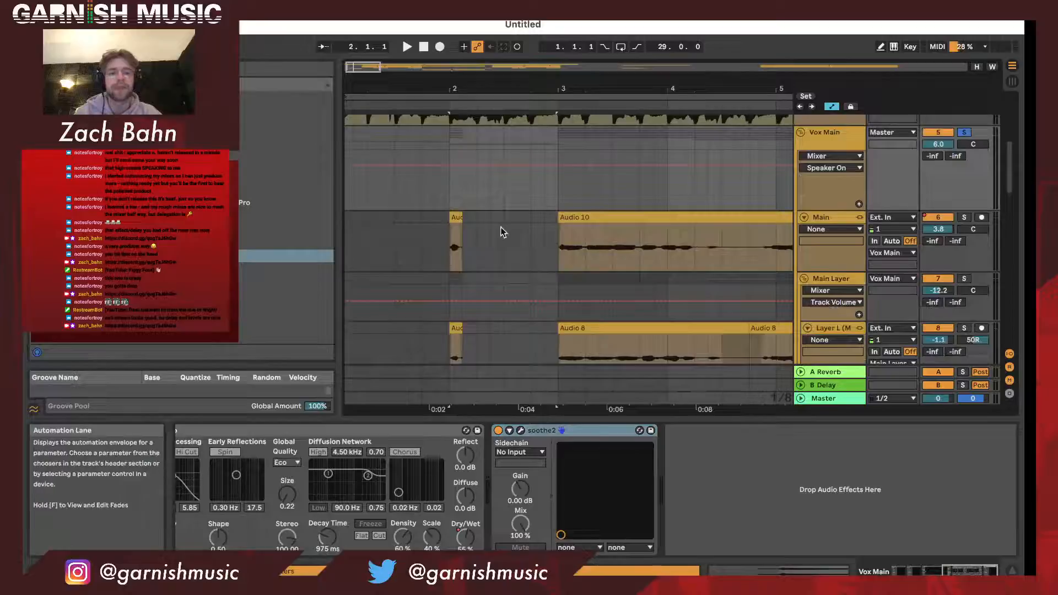
pyautogui.scroll(-2, 503, 228)
pyautogui.moveTo(564, 180); pyautogui.dragTo(448, 182)
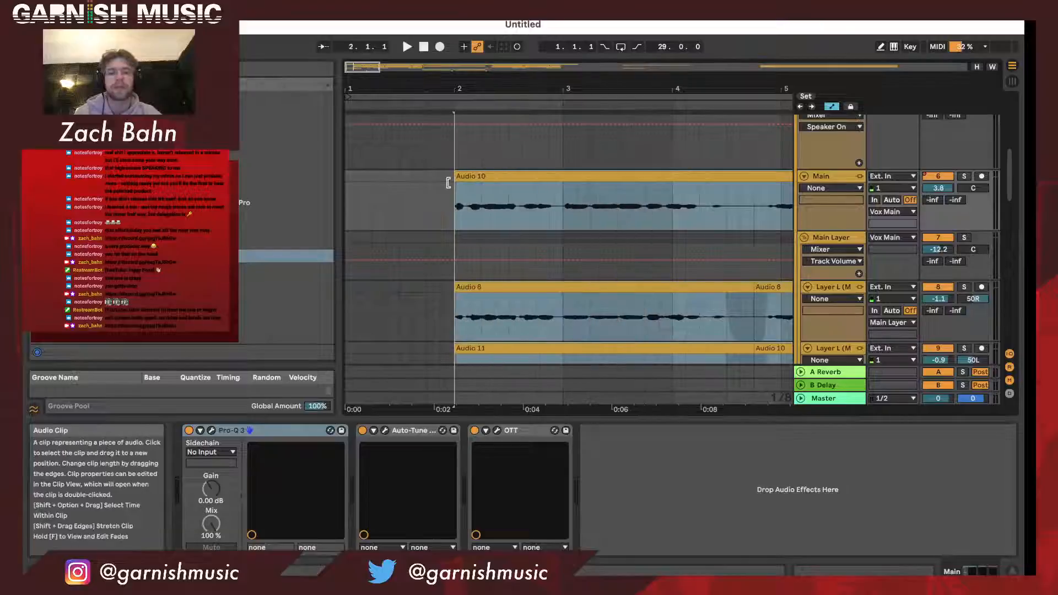
# - Select the linked tracks from Main through High Layer DEL and unlink them
pyautogui.scroll(2, 833, 160)
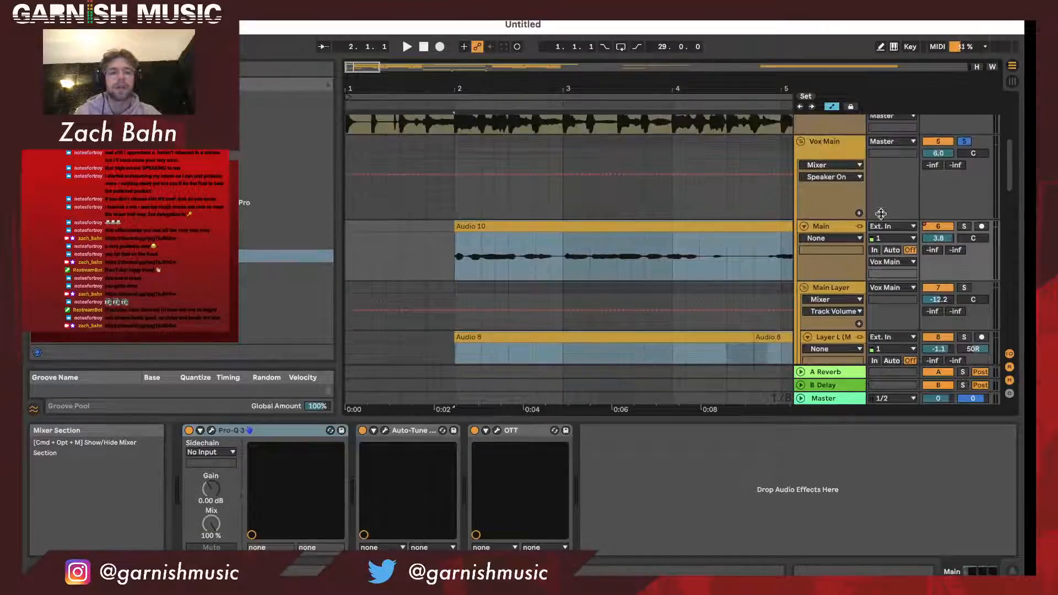
pyautogui.click(833, 156)
pyautogui.click(833, 223)
pyautogui.scroll(-10, 833, 224)
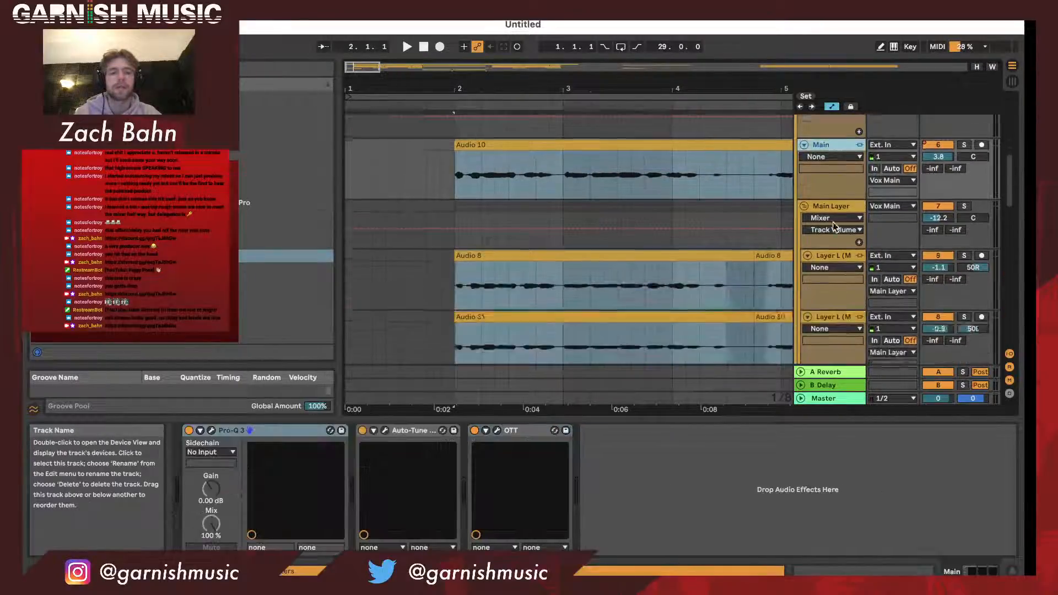
pyautogui.rightClick(841, 192)
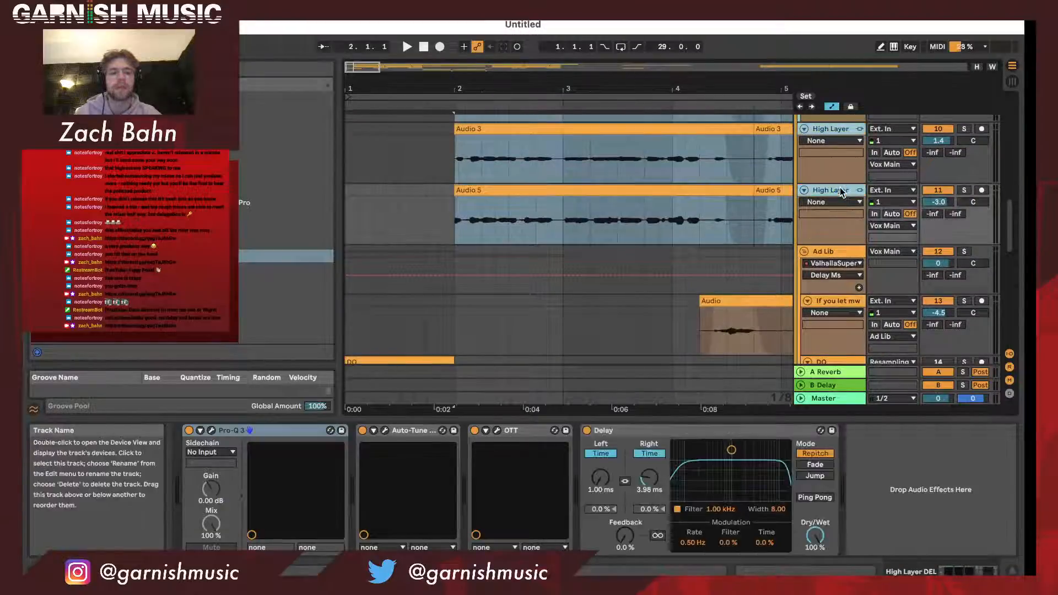
pyautogui.click(902, 357)
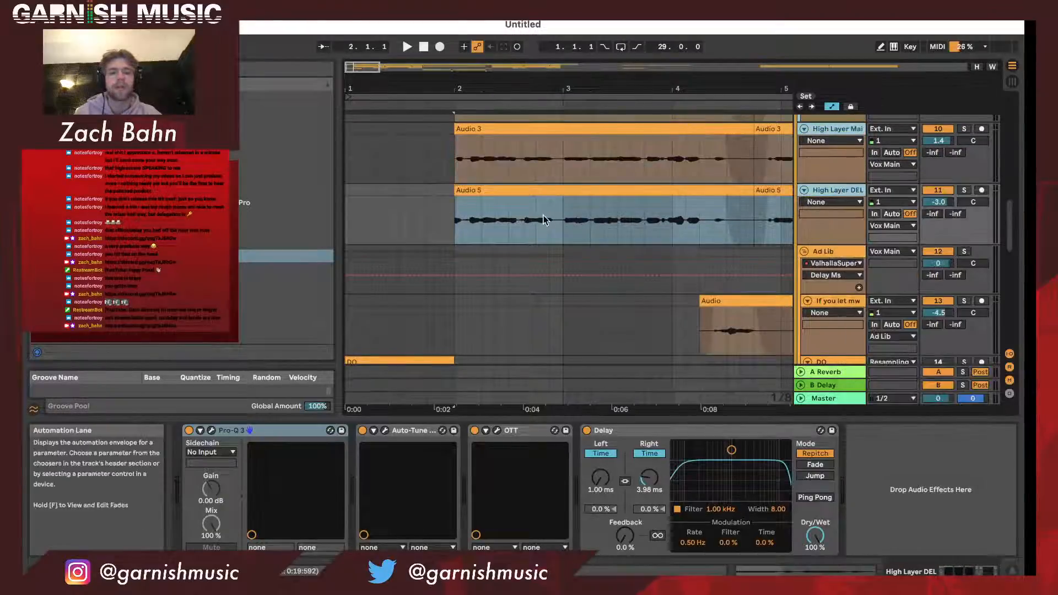
# - Reverse the recorded reverb tail on 15 Audio and move the clip so it ends at bar 2
pyautogui.scroll(-3, 544, 220)
pyautogui.scroll(-4, 543, 220)
pyautogui.click(503, 272)
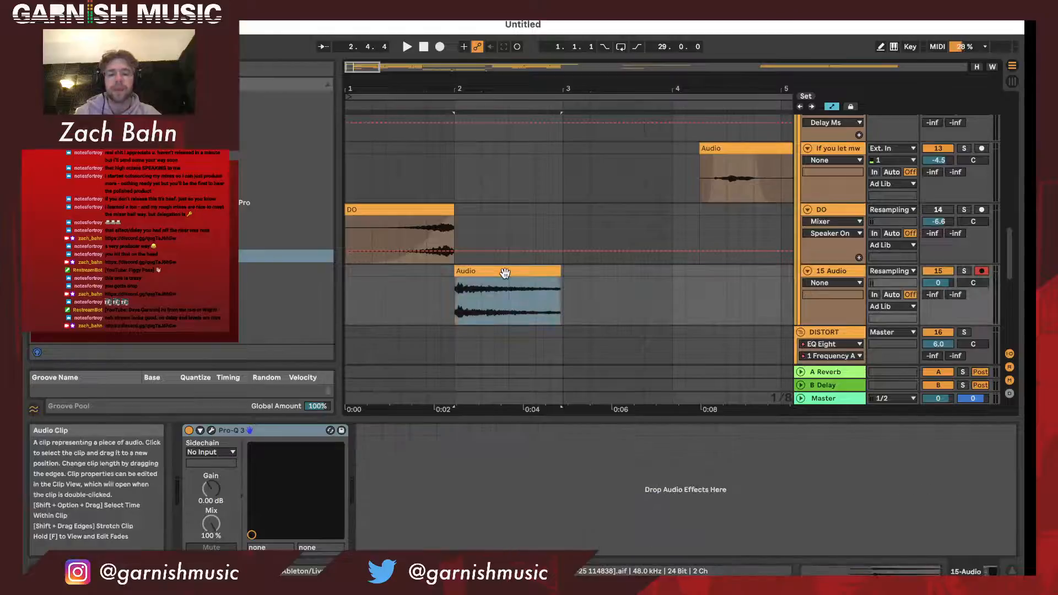
pyautogui.moveTo(507, 272); pyautogui.dragTo(400, 272)
pyautogui.scroll(5, 400, 272)
pyautogui.moveTo(508, 272); pyautogui.dragTo(573, 273)
# - Hide the automation, add a fade-in across the full length of the reversed reverb clip and audition it into bar 2
pyautogui.moveTo(561, 90); pyautogui.dragTo(456, 88)
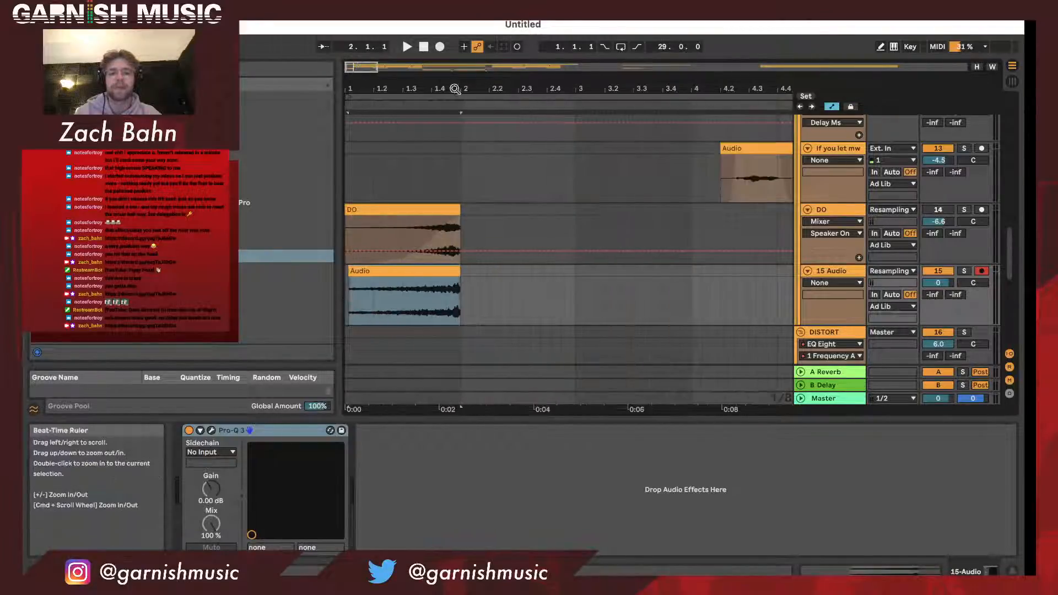
pyautogui.click(353, 283)
pyautogui.press('a')
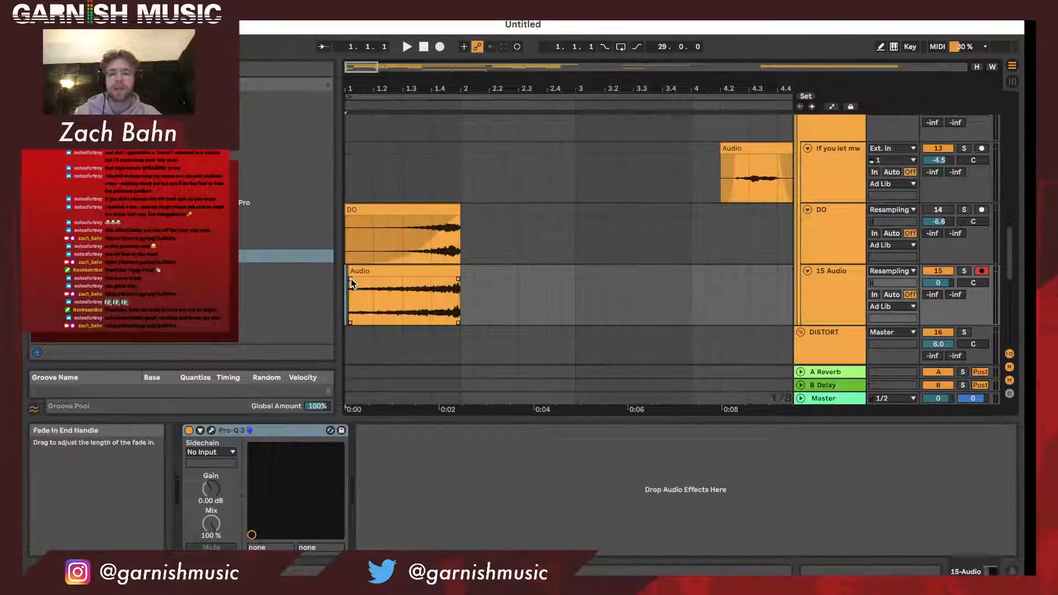
pyautogui.moveTo(352, 280); pyautogui.dragTo(507, 285)
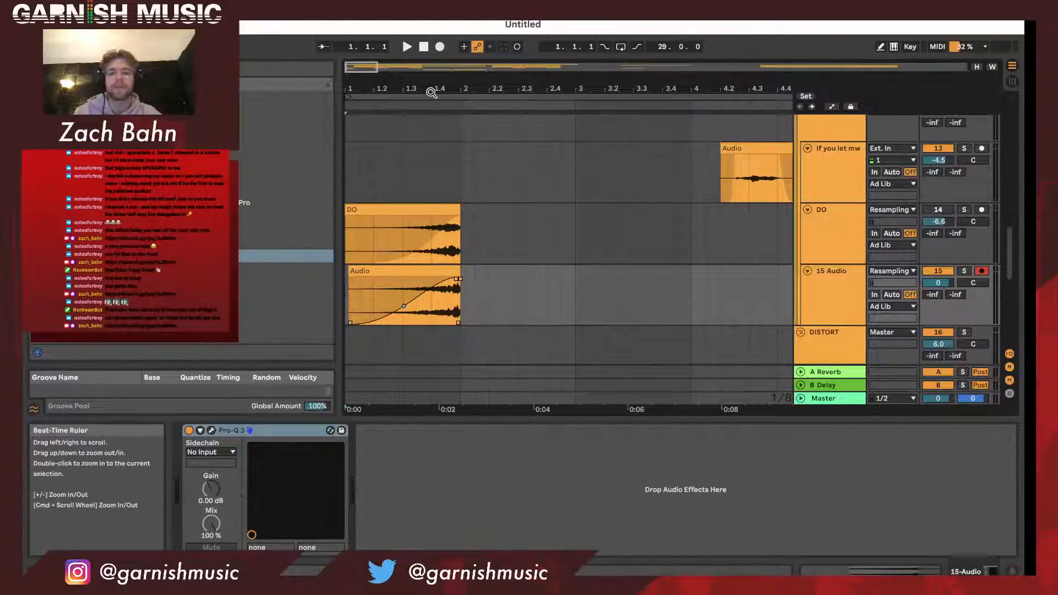
pyautogui.press('space')
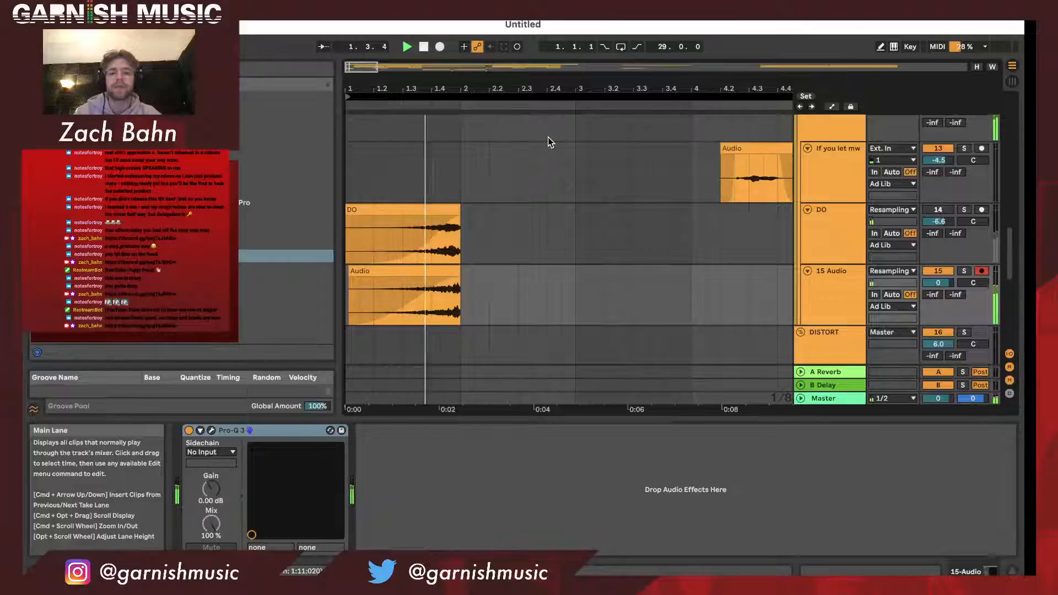
pyautogui.moveTo(505, 87); pyautogui.dragTo(688, 115)
pyautogui.press('space')
# - Fine-tune the fade handle at the end of the reversed reverb clip to meet the clip's end at bar 2
pyautogui.scroll(4, 666, 265)
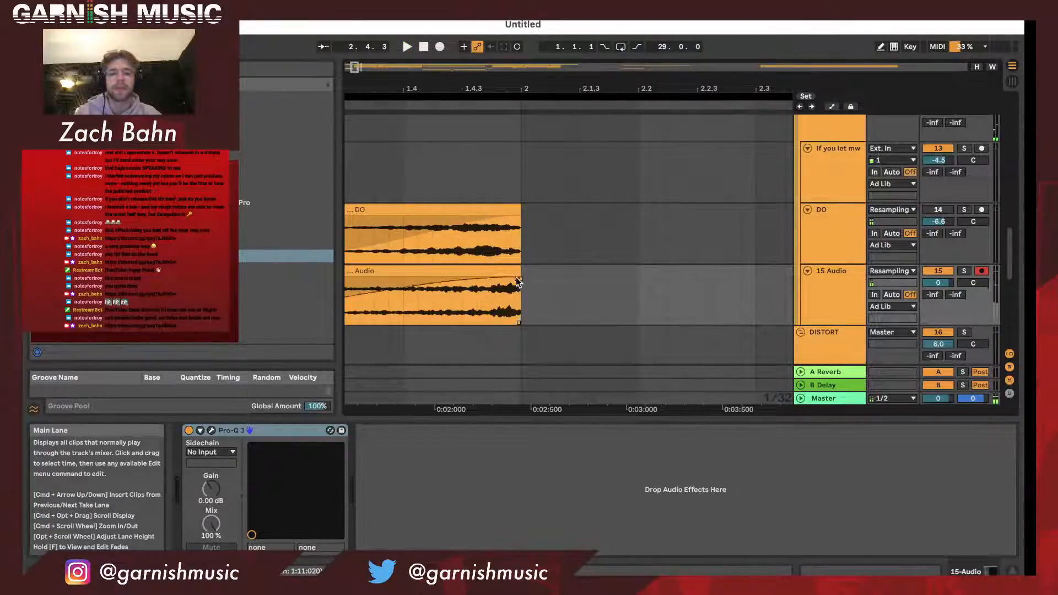
pyautogui.moveTo(516, 276)
pyautogui.mouseDown()
pyautogui.moveTo(543, 276)
pyautogui.moveTo(520, 276)
pyautogui.mouseUp()
pyautogui.hscroll(-5, 520, 276)
pyautogui.moveTo(515, 91); pyautogui.dragTo(516, 138)
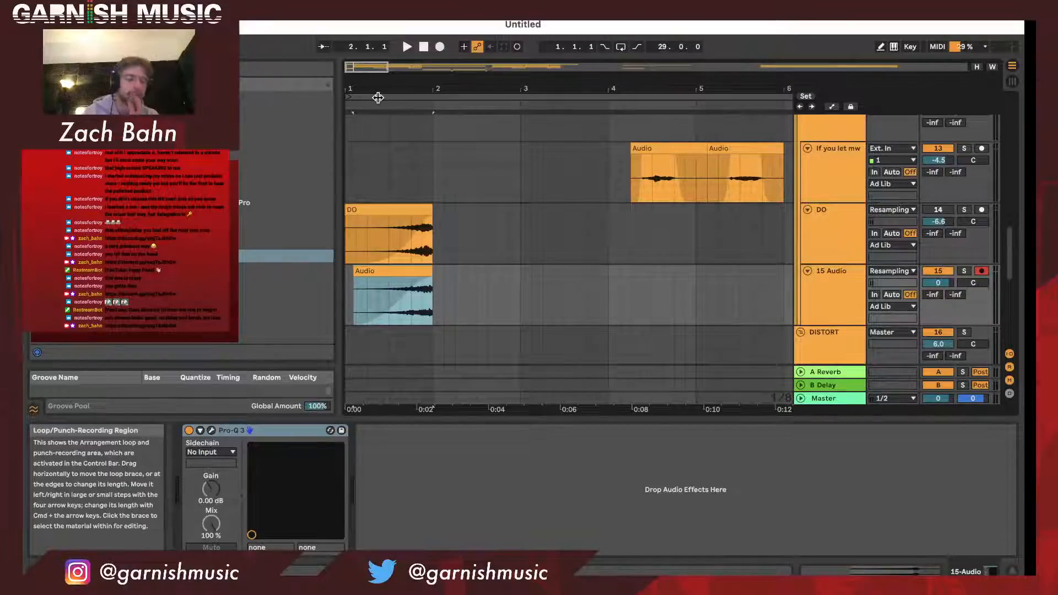
# - Turn off solo on the Vox Main group and play the vocals with the instrumental from bar 2
pyautogui.moveTo(394, 87); pyautogui.dragTo(394, 55)
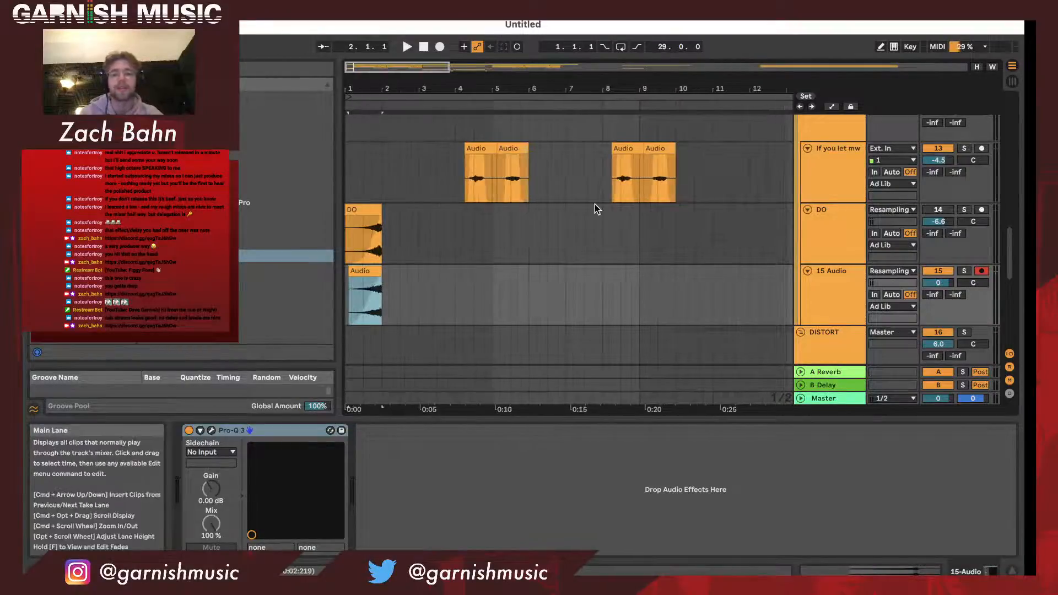
pyautogui.scroll(10, 594, 209)
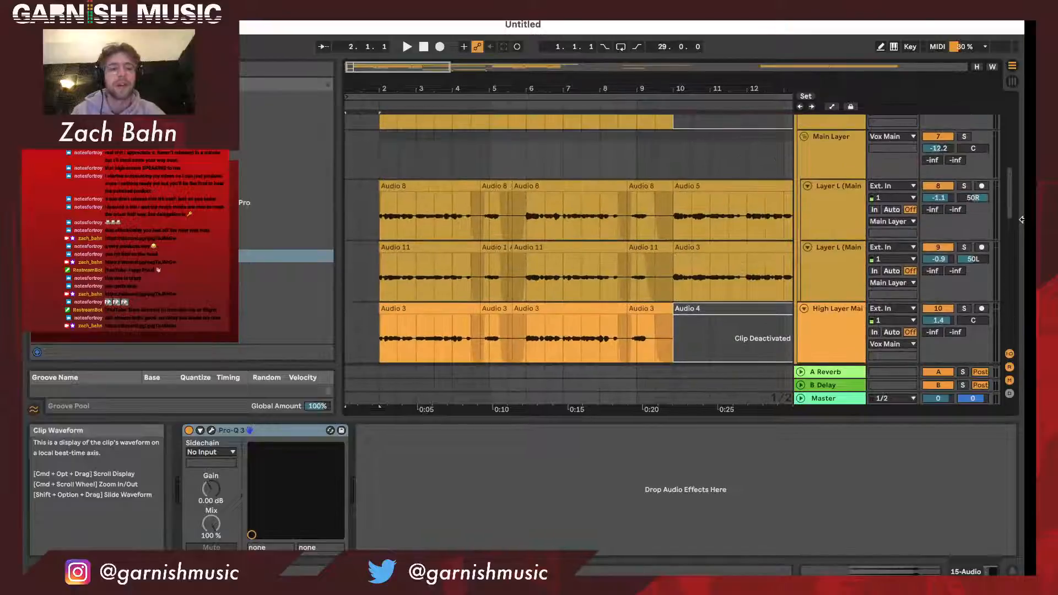
pyautogui.scroll(3, 944, 205)
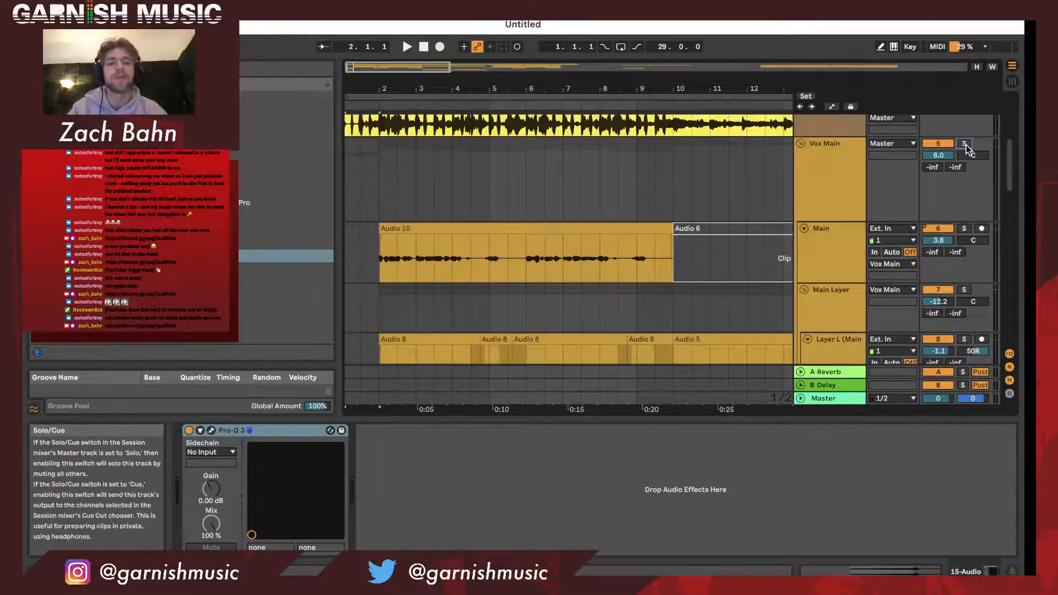
pyautogui.press('space')
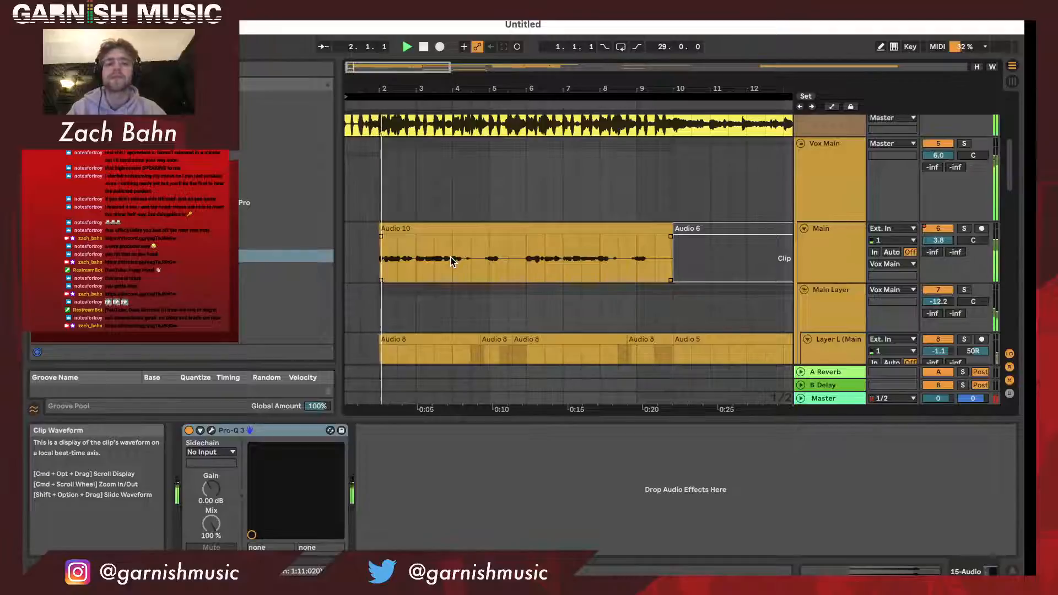
pyautogui.scroll(-10, 389, 149)
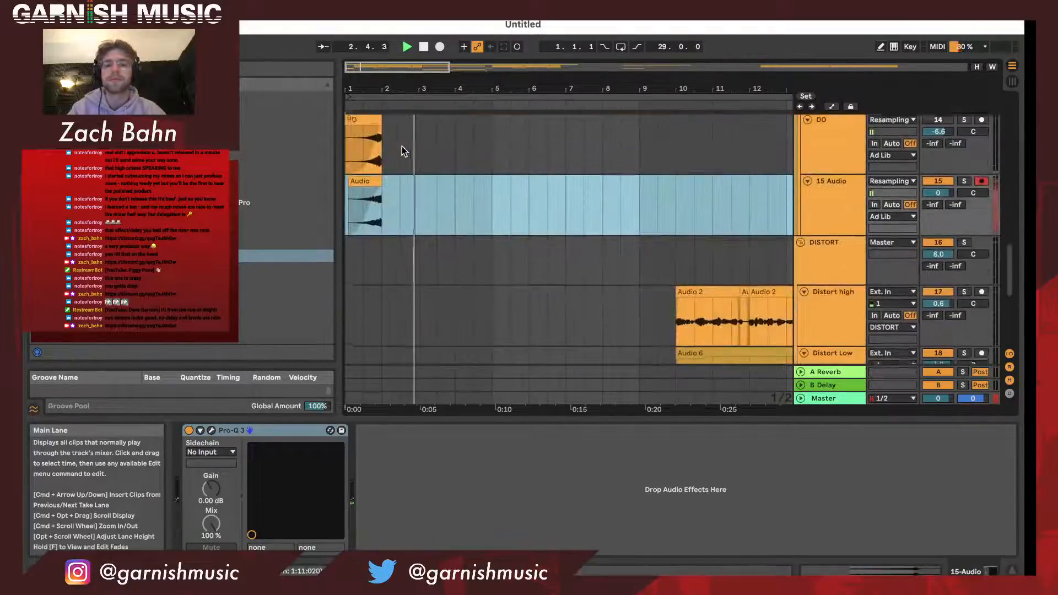
# - Play from the reversed reverb clip on 15 Audio and set its pitch transposition to +1 semitone
pyautogui.click(361, 183)
pyautogui.press('space')
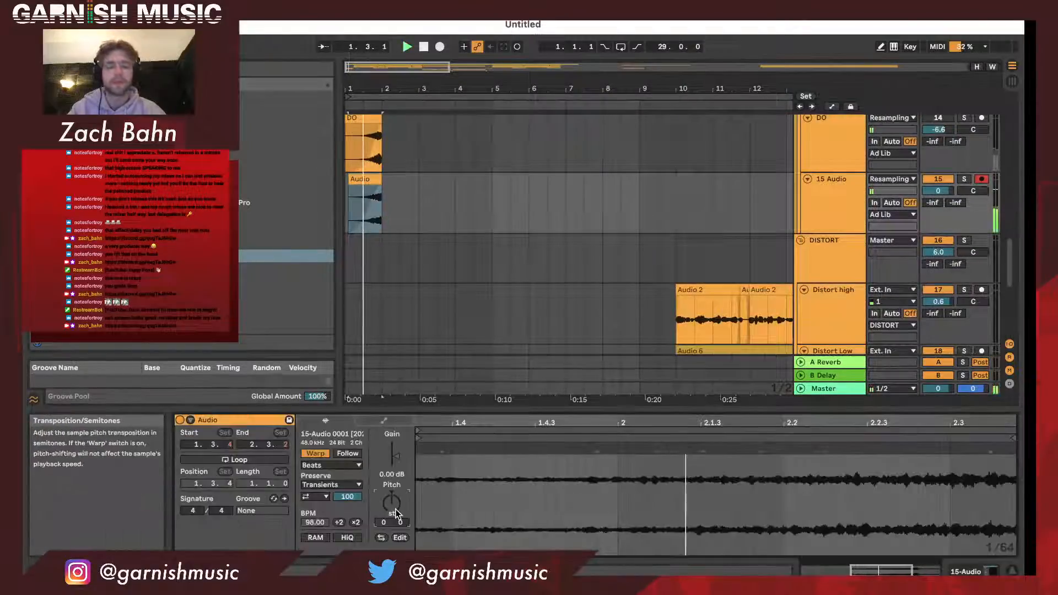
pyautogui.click(397, 513)
pyautogui.press('Up')
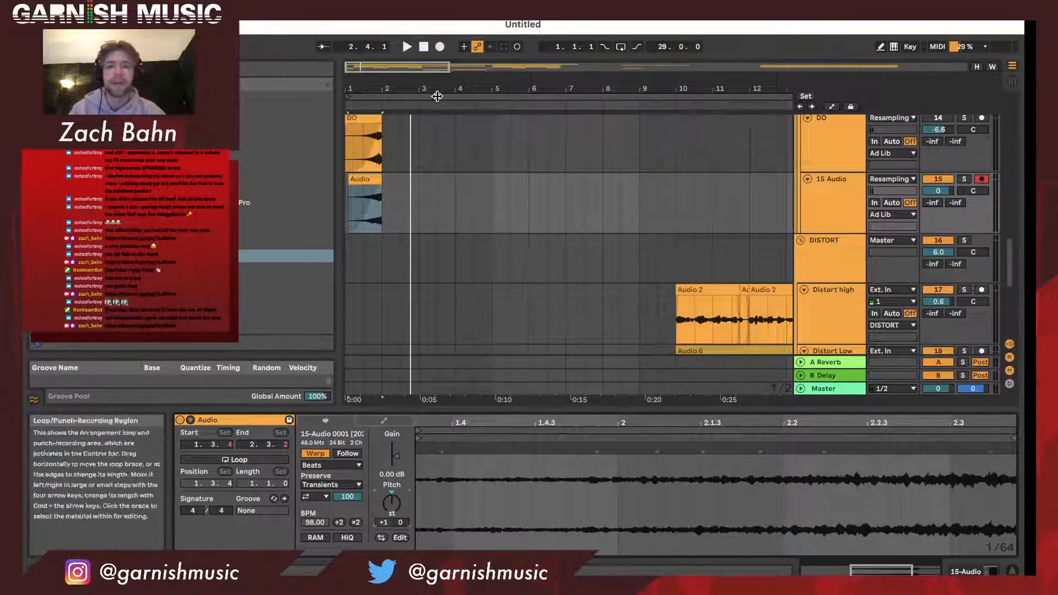
# - Play the arrangement to check the transposed reverse reverb in context, stopping around bar 9 and clearing the clip selection
pyautogui.press('super+a')
pyautogui.press('space')
pyautogui.scroll(2, 1005, 172)
pyautogui.scroll(1, 1005, 173)
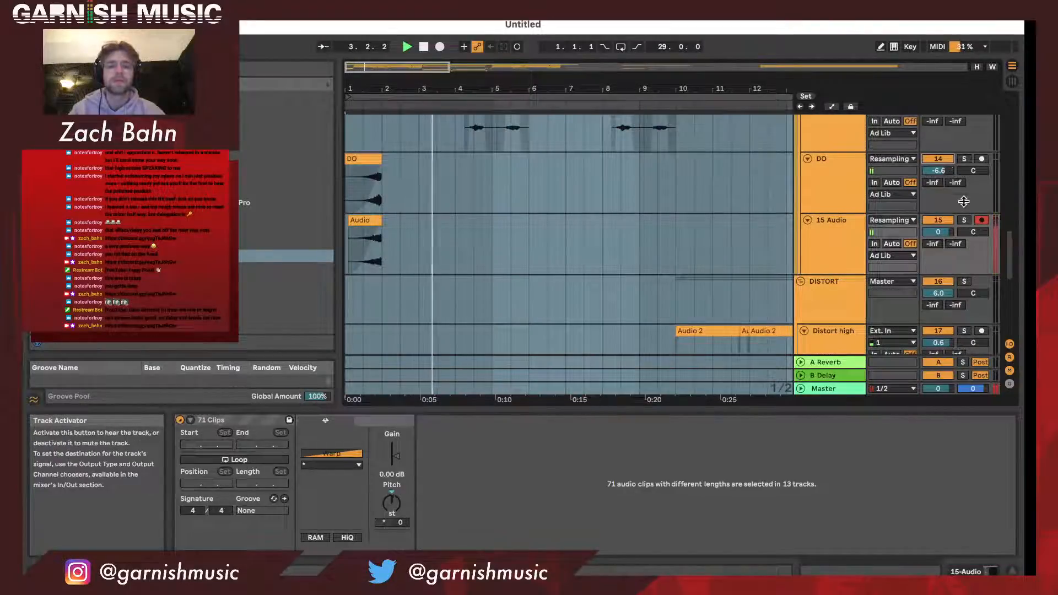
pyautogui.moveTo(498, 88); pyautogui.dragTo(498, 67)
pyautogui.moveTo(426, 86); pyautogui.dragTo(404, 85)
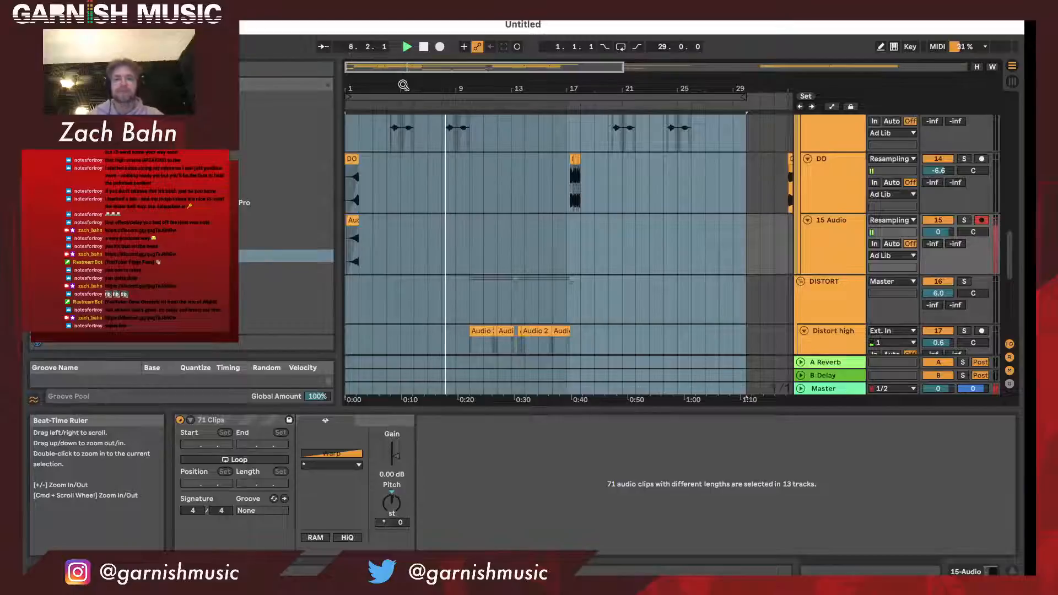
pyautogui.click(461, 264)
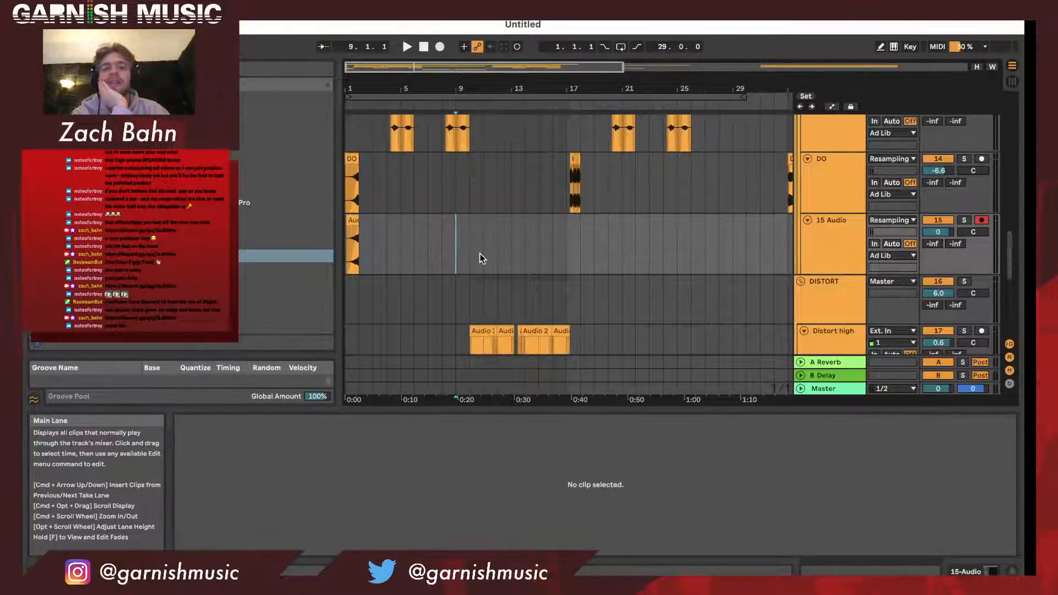
pyautogui.moveTo(370, 98); pyautogui.dragTo(371, 108)
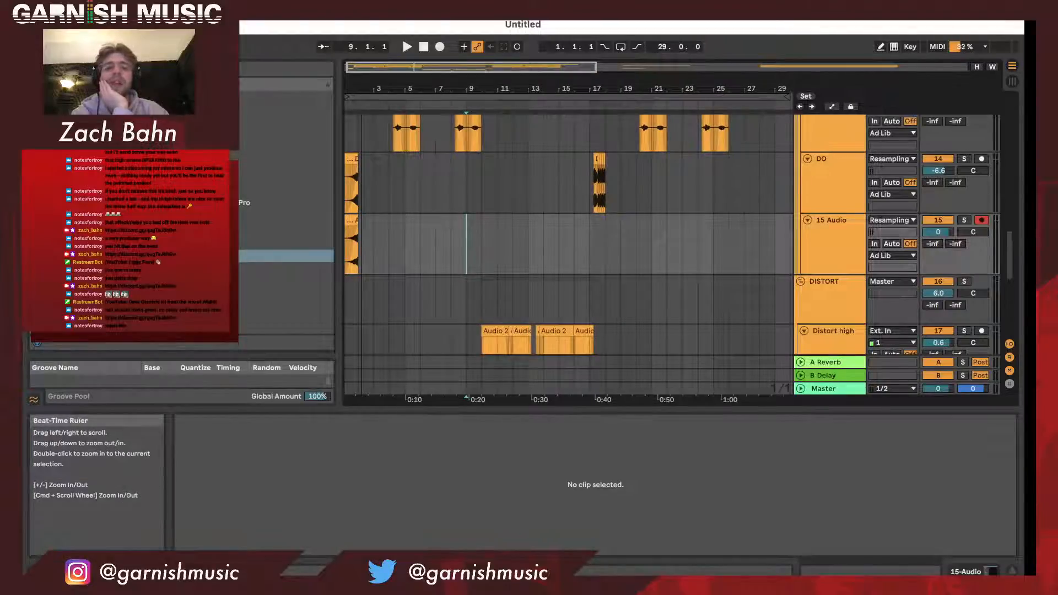
pyautogui.scroll(3, 404, 224)
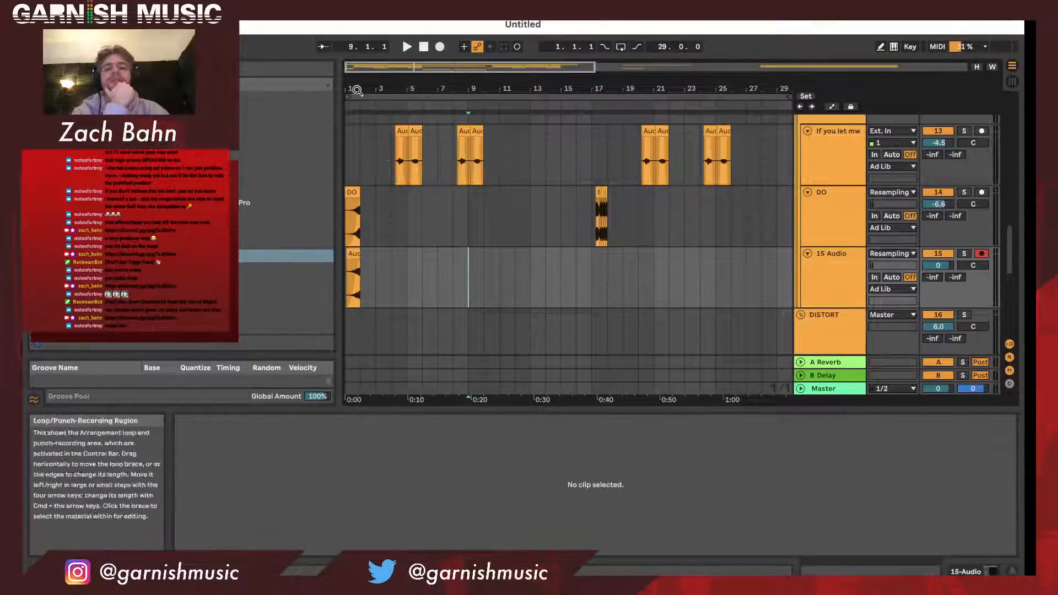
pyautogui.moveTo(370, 98); pyautogui.dragTo(370, 128)
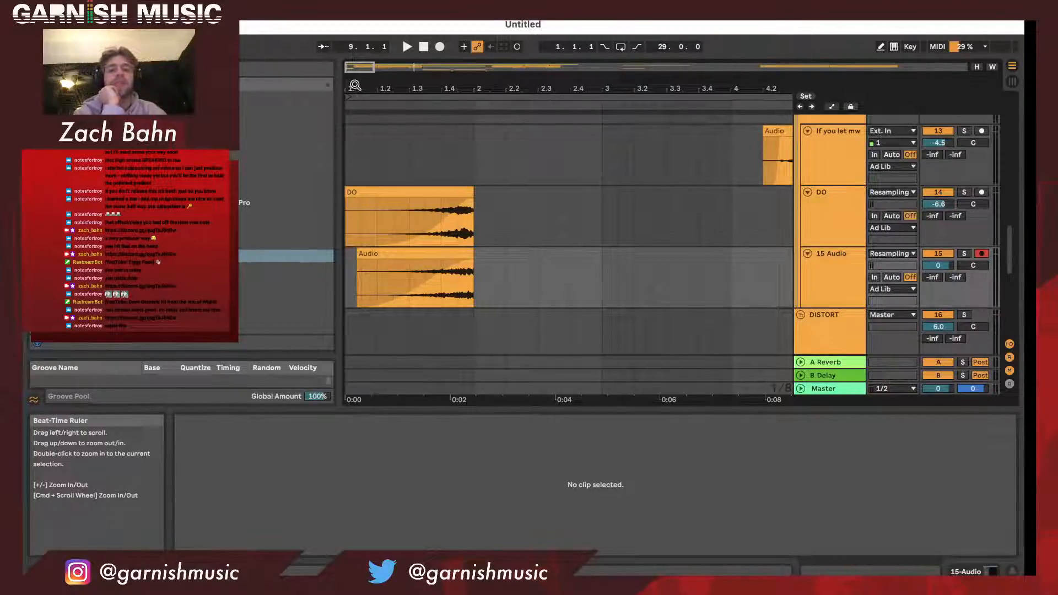
# - Play the arrangement from around bar 31, select the DO clip at bar 33, and stop playback at bar 34
pyautogui.moveTo(355, 85); pyautogui.dragTo(356, 76)
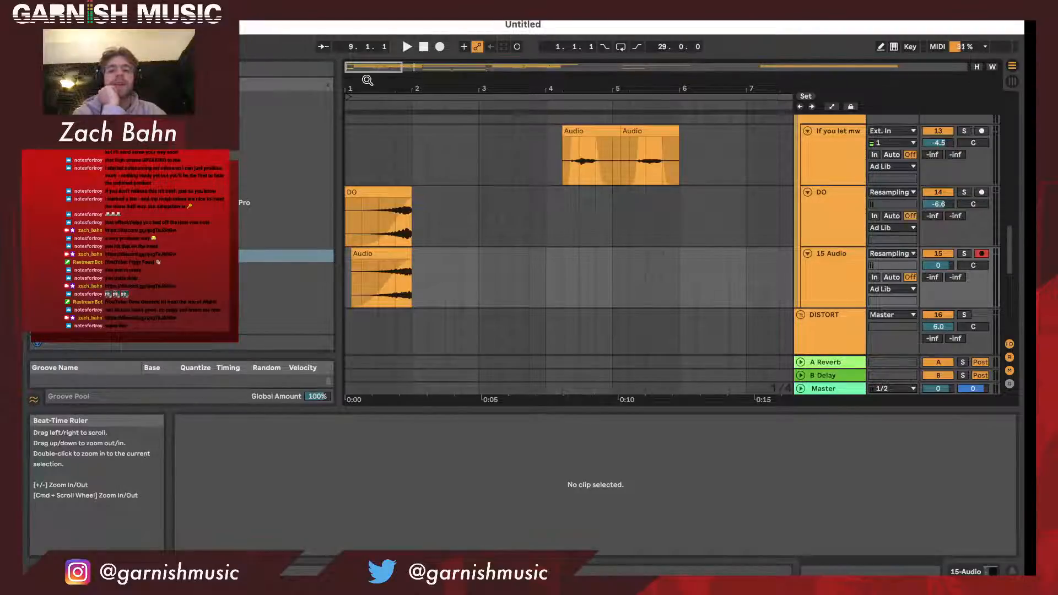
pyautogui.moveTo(370, 85); pyautogui.dragTo(363, 86)
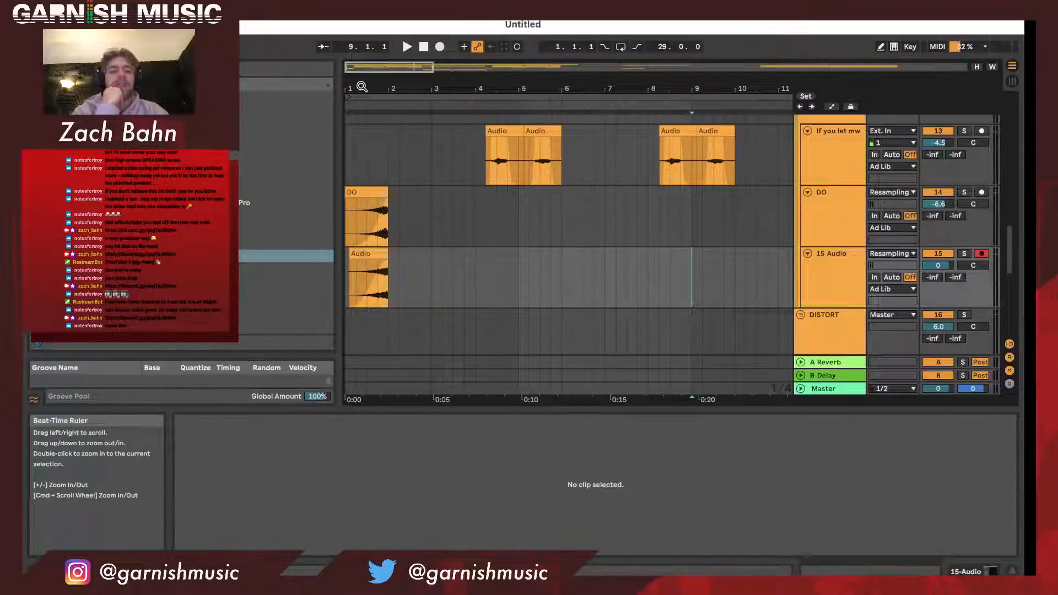
pyautogui.moveTo(362, 87); pyautogui.dragTo(362, 60)
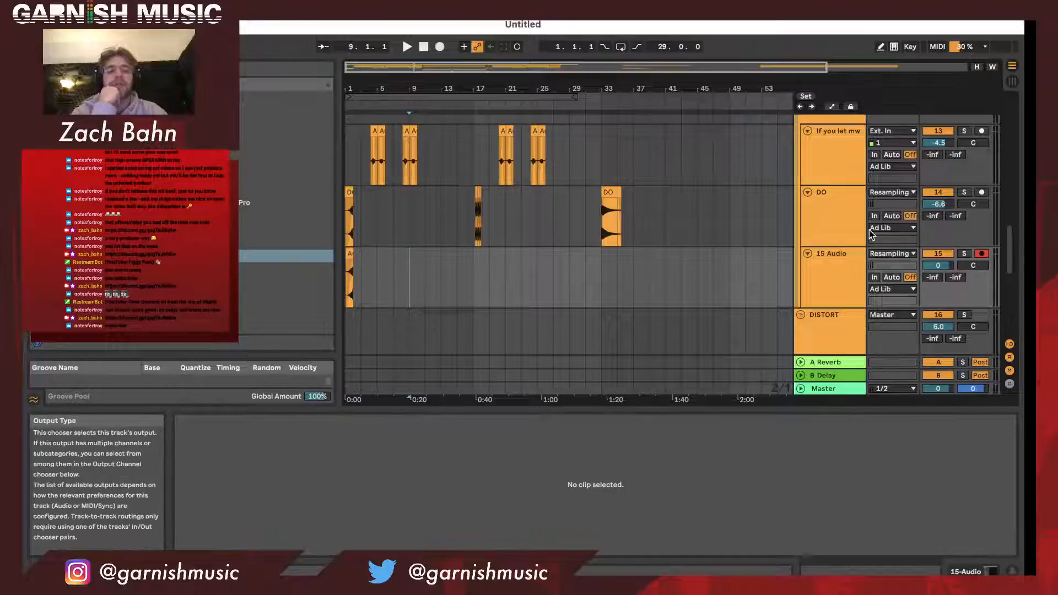
pyautogui.scroll(-1, 869, 231)
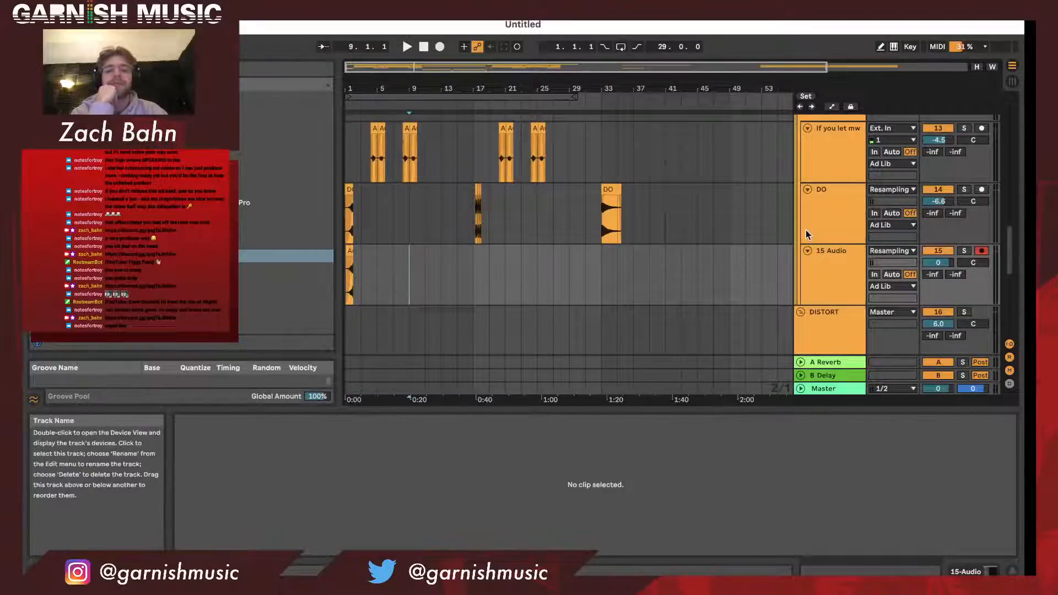
pyautogui.scroll(-10, 737, 234)
pyautogui.scroll(5, 737, 231)
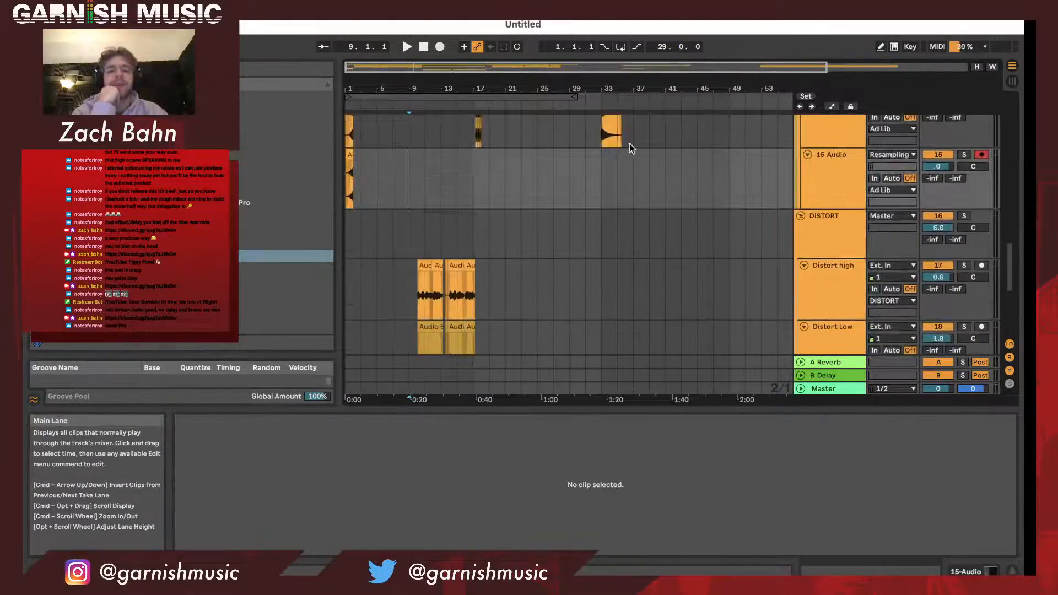
pyautogui.click(590, 101)
pyautogui.scroll(2, 619, 127)
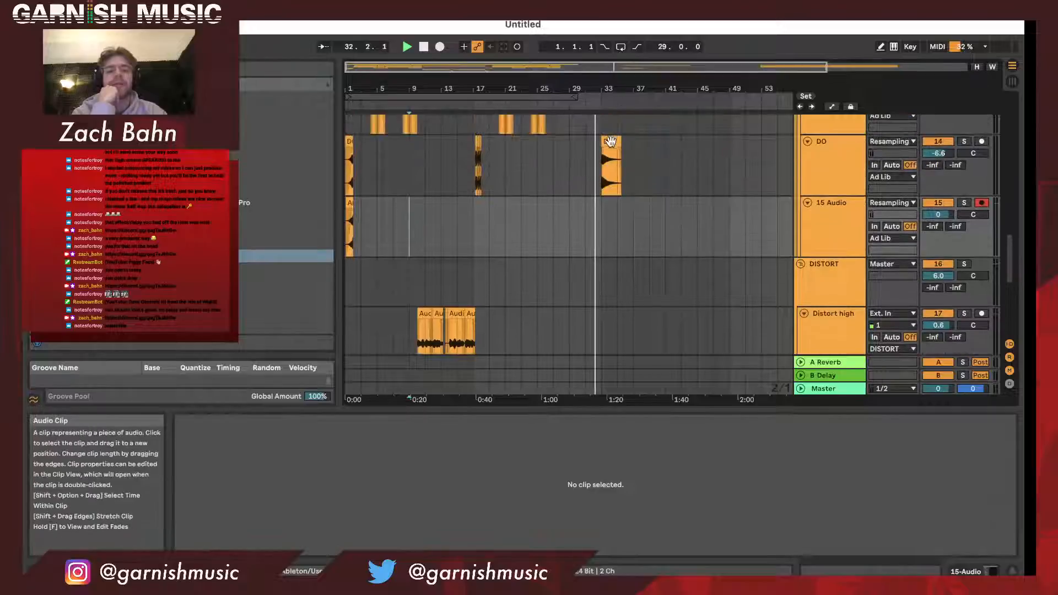
pyautogui.click(610, 148)
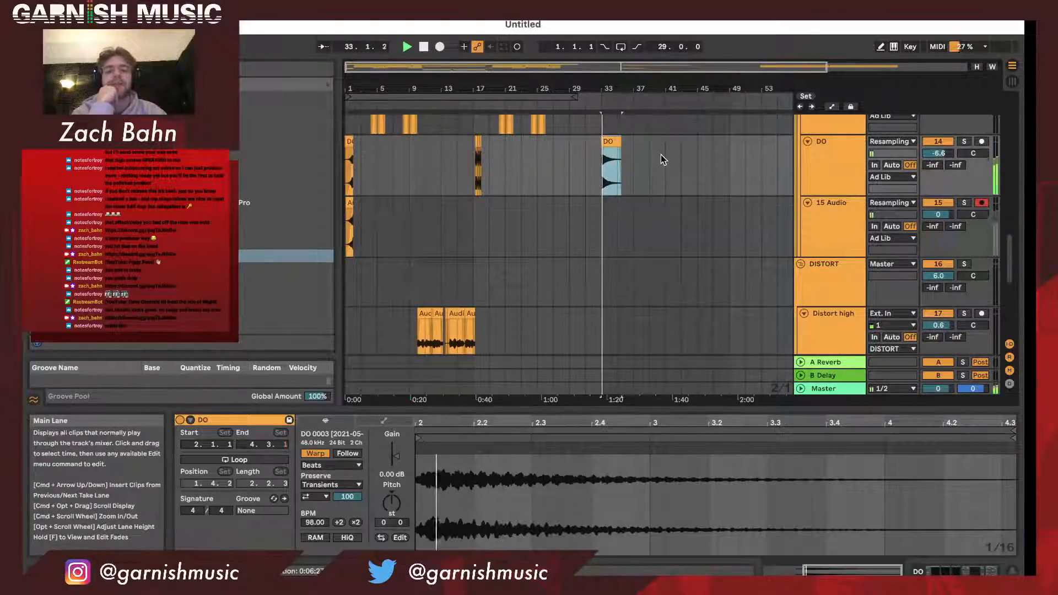
pyautogui.scroll(10, 660, 159)
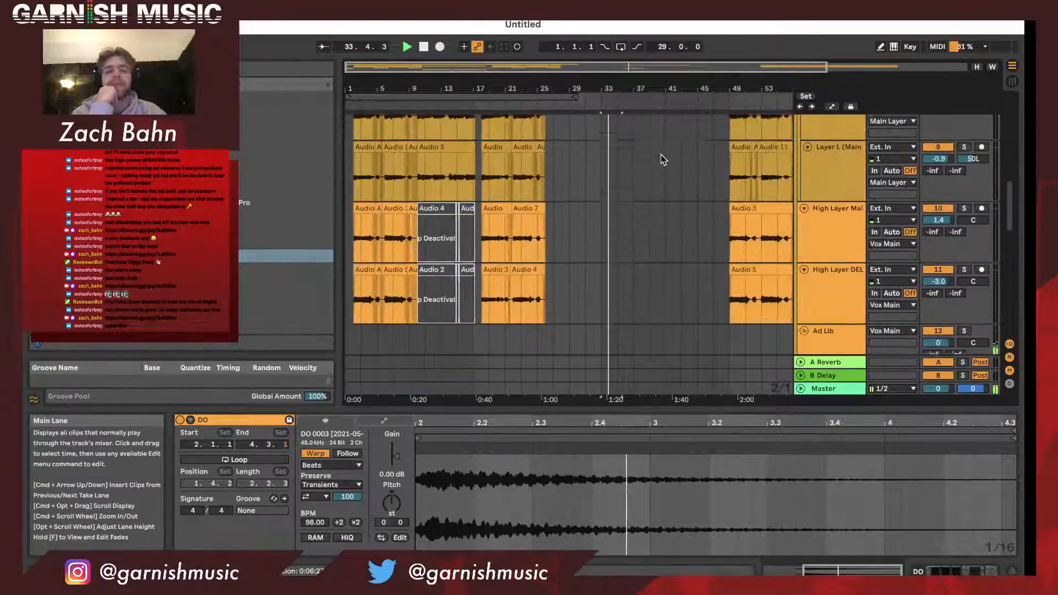
pyautogui.press('space')
# - Move the four vocal clips on the Main track from bar 33 to bar 67, past the last vocal section
pyautogui.moveTo(636, 88); pyautogui.dragTo(573, 72)
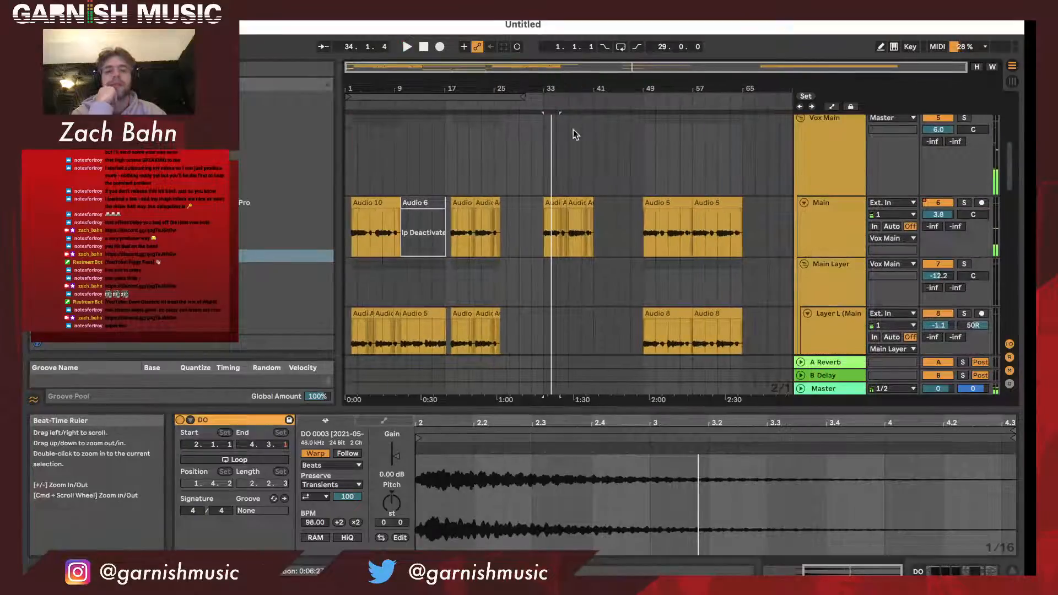
pyautogui.moveTo(605, 242); pyautogui.dragTo(768, 231)
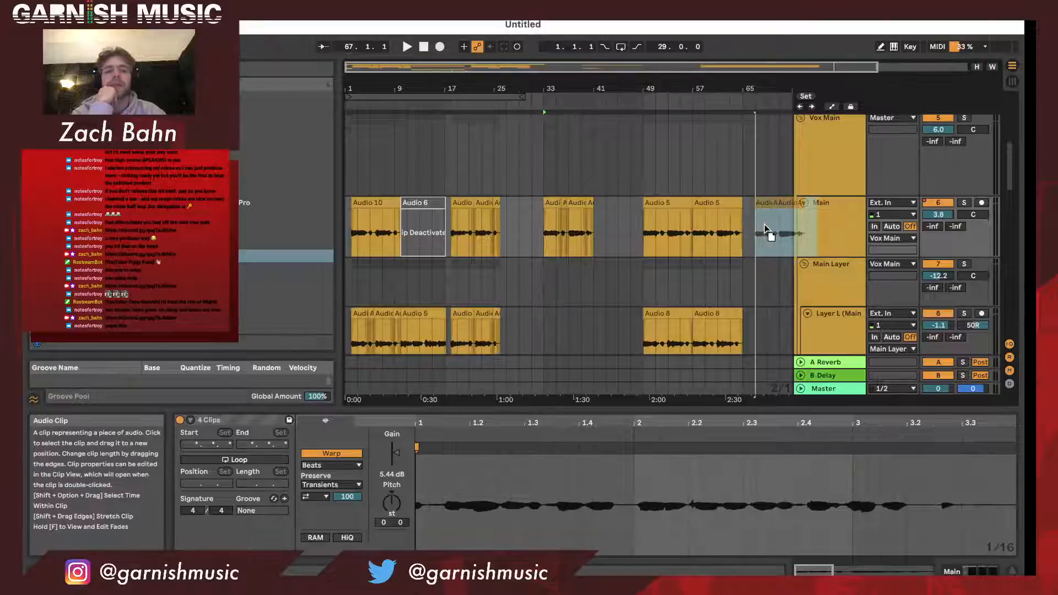
pyautogui.scroll(-5, 766, 230)
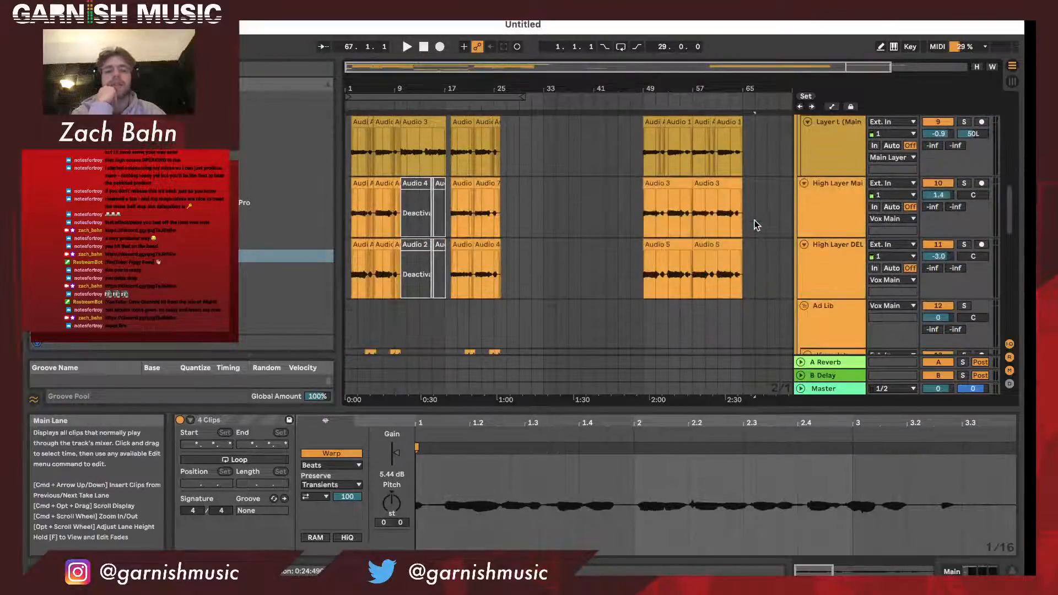
pyautogui.scroll(-15, 682, 190)
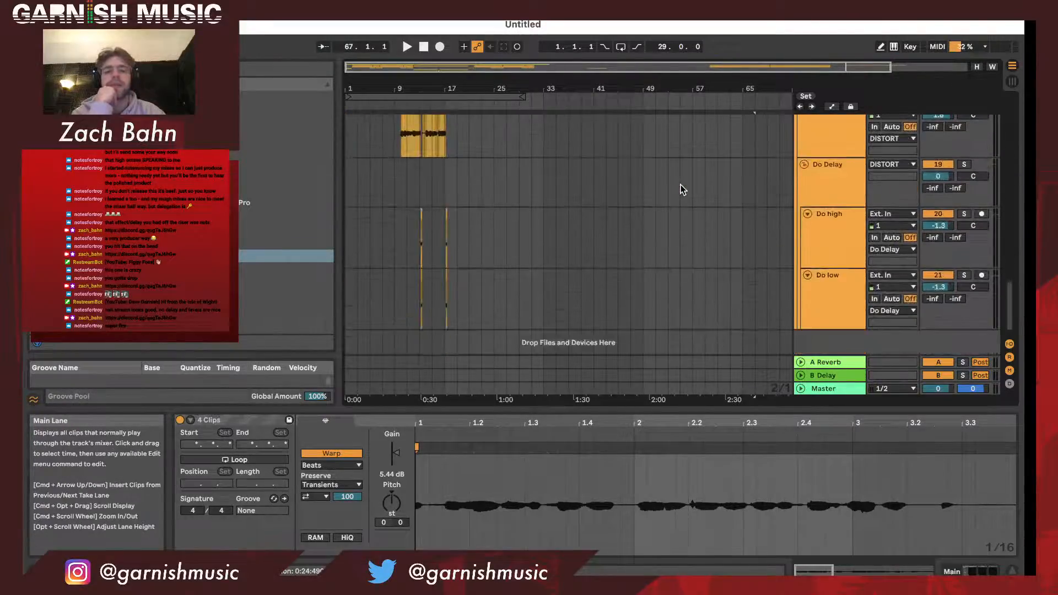
pyautogui.scroll(-1, 681, 185)
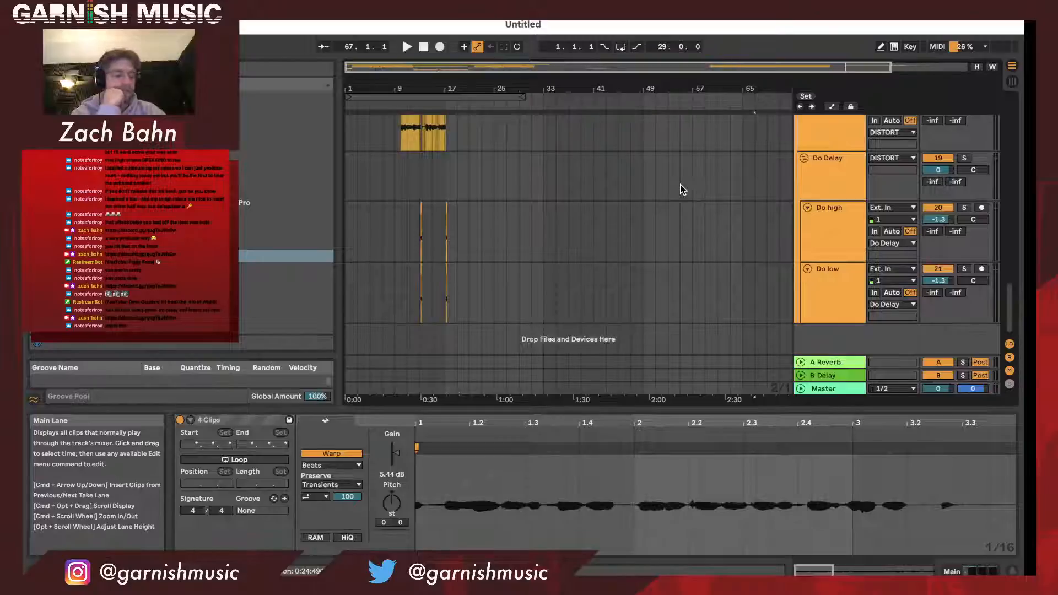
pyautogui.scroll(15, 680, 189)
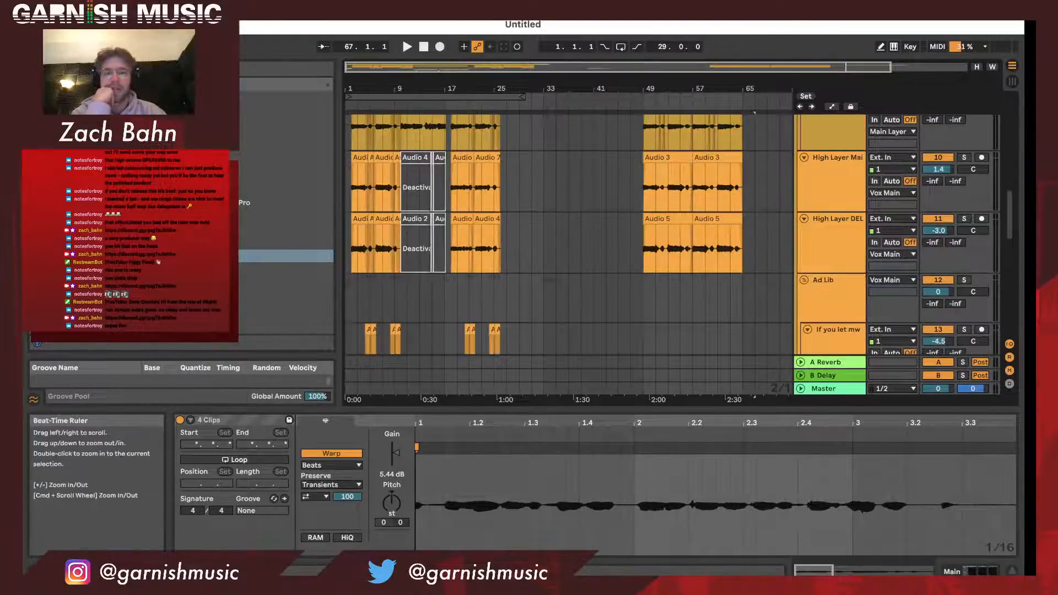
# - Set the loop start to bar 4 and play the "If you let mw" ad-libs from there with the Ad Lib group soloed
pyautogui.moveTo(425, 88); pyautogui.dragTo(425, 118)
pyautogui.click(430, 95)
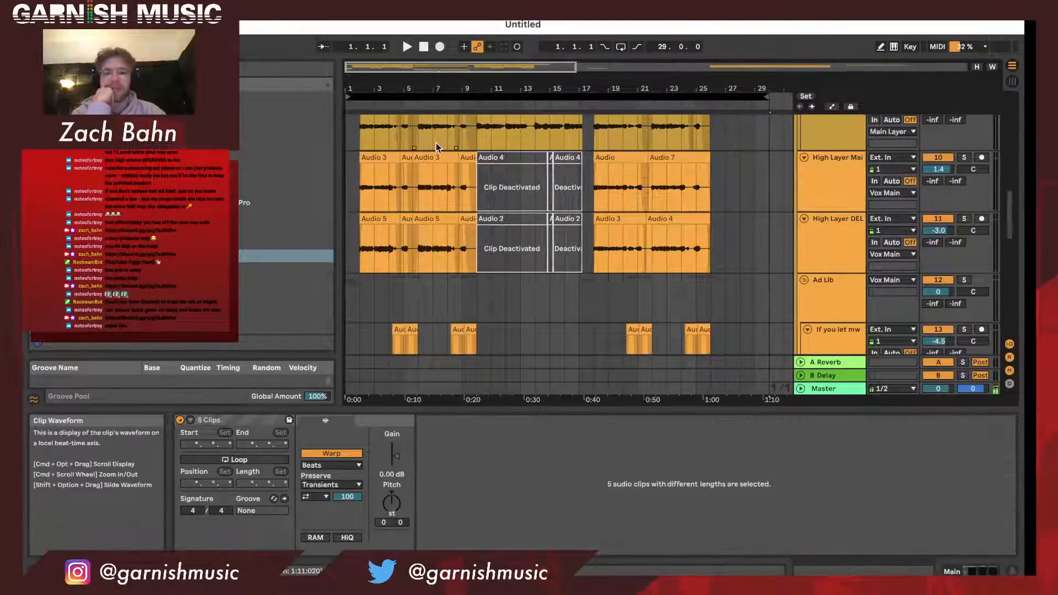
pyautogui.scroll(-5, 485, 272)
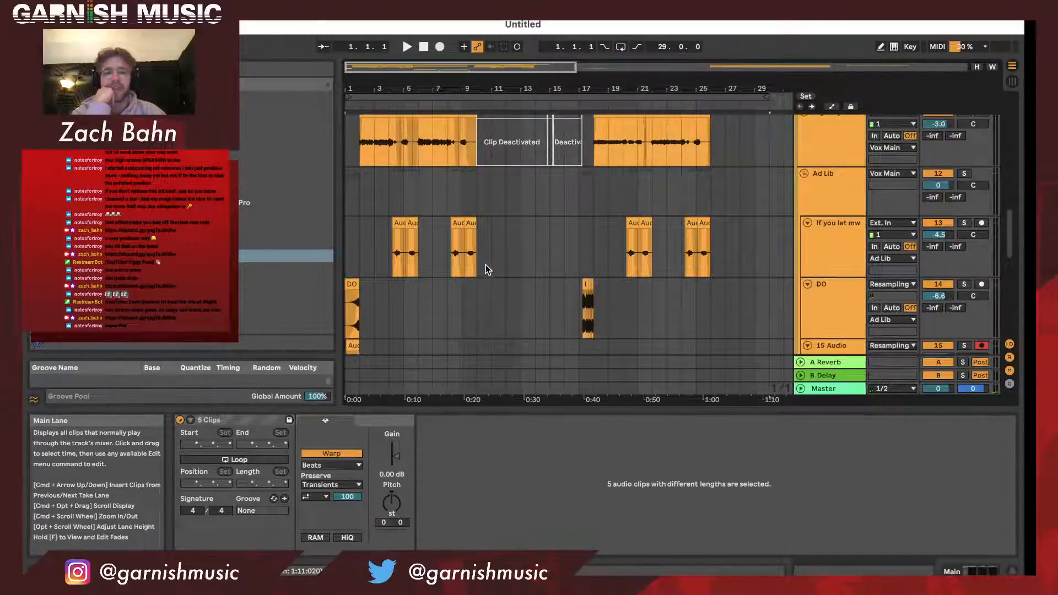
pyautogui.click(484, 269)
pyautogui.scroll(-2, 768, 177)
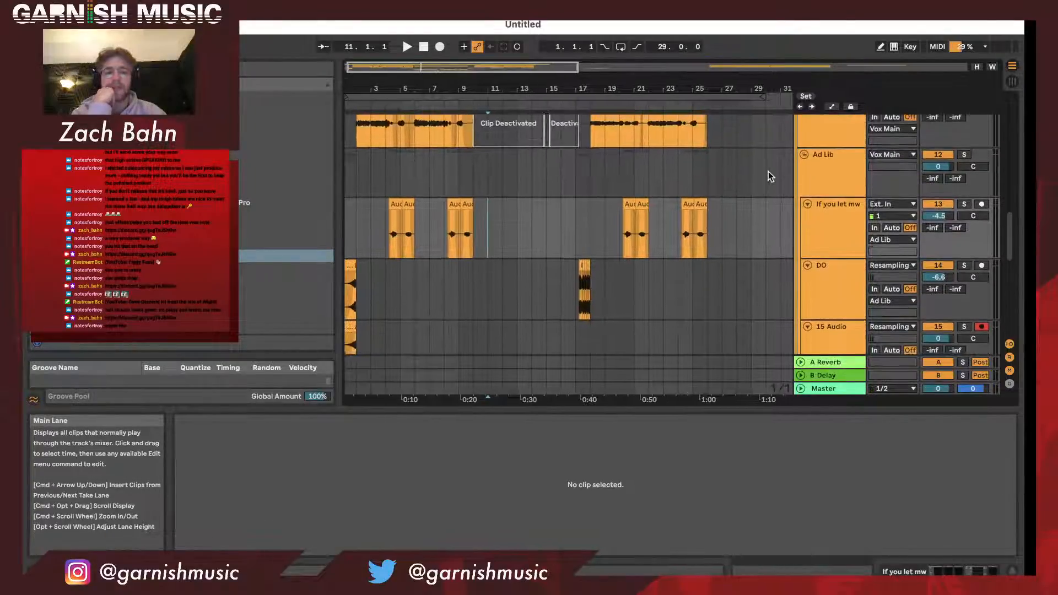
pyautogui.click(841, 205)
pyautogui.moveTo(348, 97); pyautogui.dragTo(384, 98)
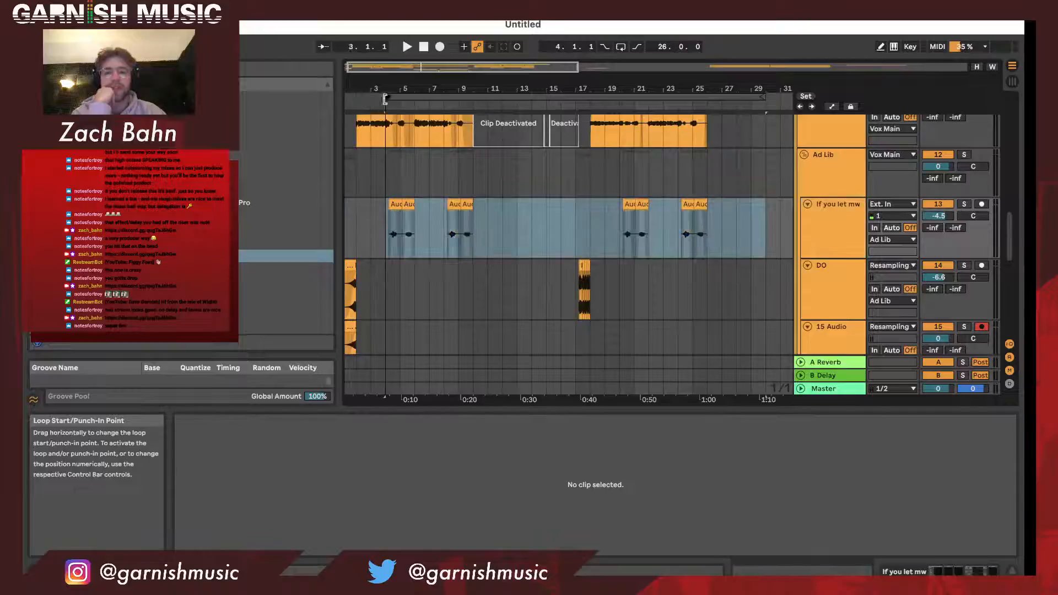
pyautogui.press('space')
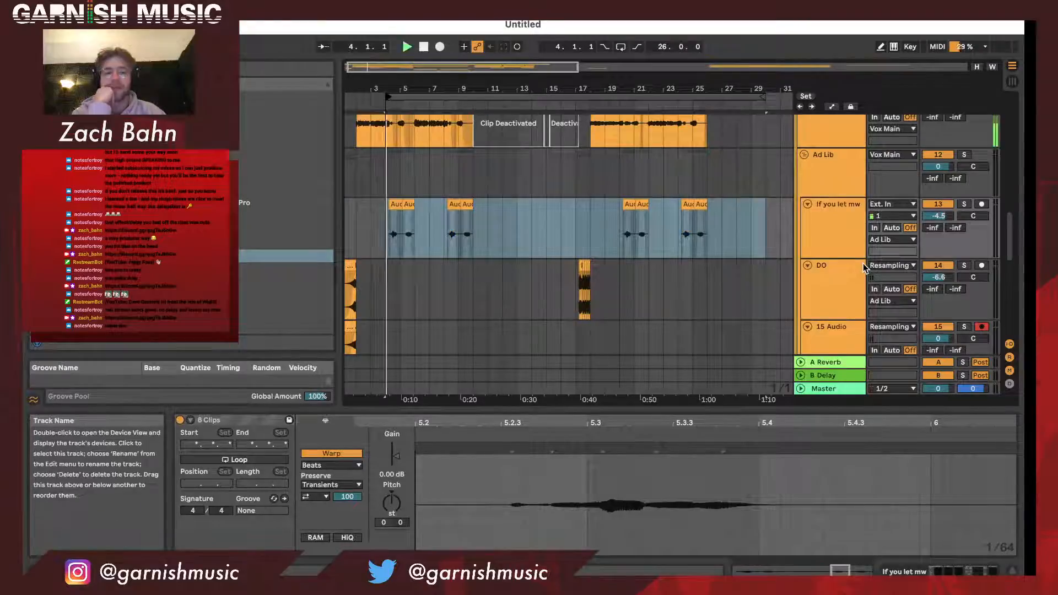
pyautogui.click(965, 155)
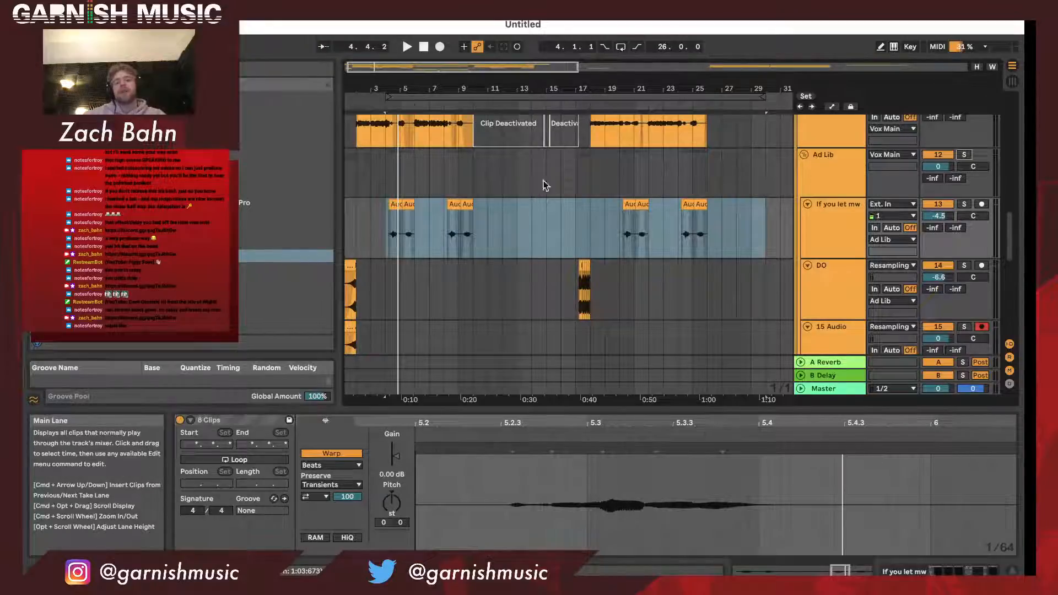
# - Play the DISTORT group's vocal section from around bar 10 and stop in bar 13
pyautogui.scroll(-5, 527, 223)
pyautogui.scroll(3, 527, 224)
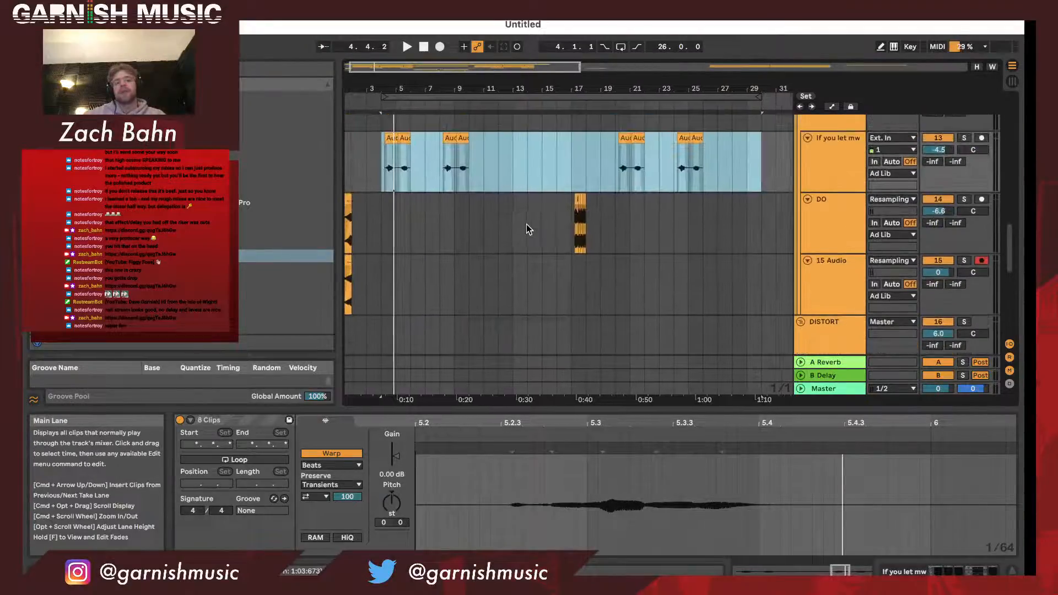
pyautogui.click(475, 97)
pyautogui.scroll(-5, 546, 197)
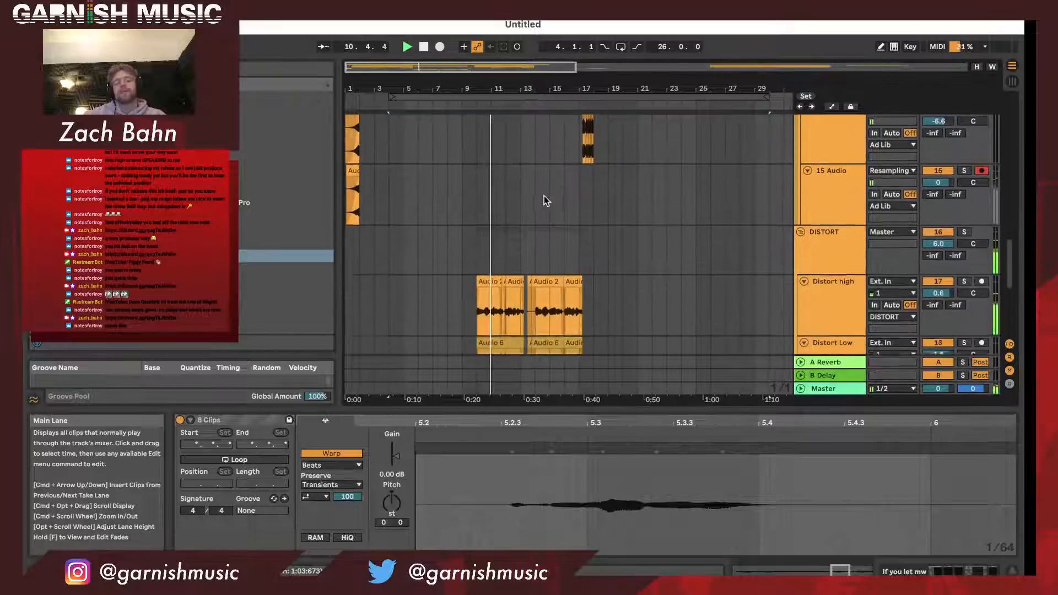
pyautogui.scroll(-2, 943, 239)
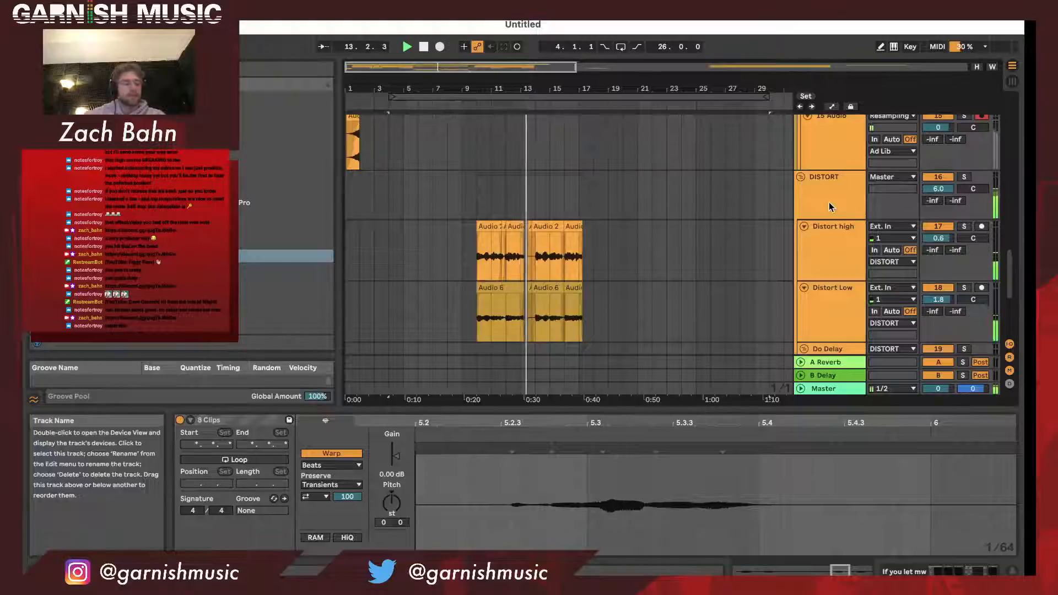
pyautogui.press('space')
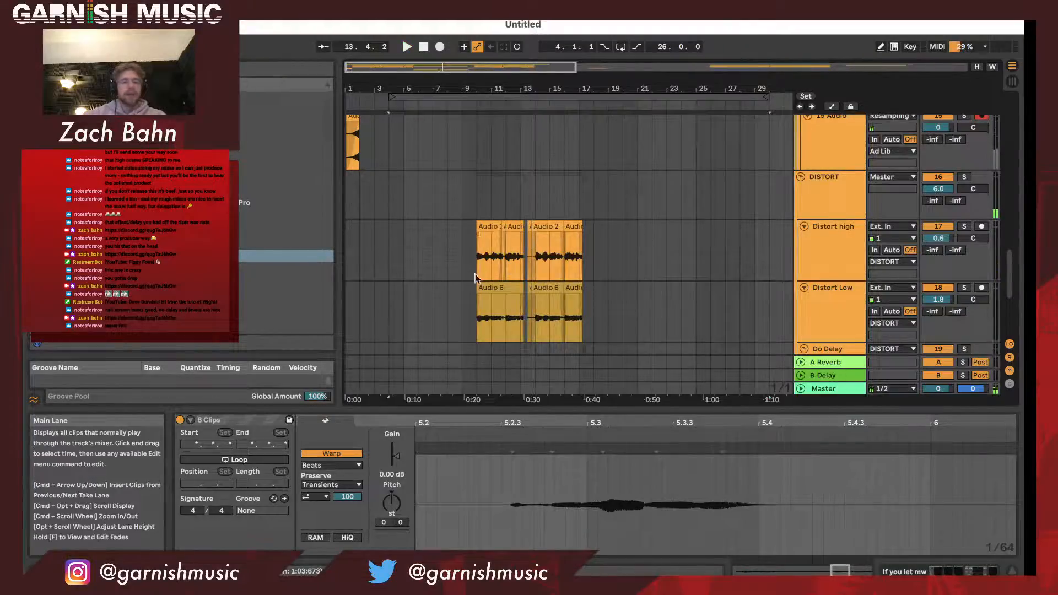
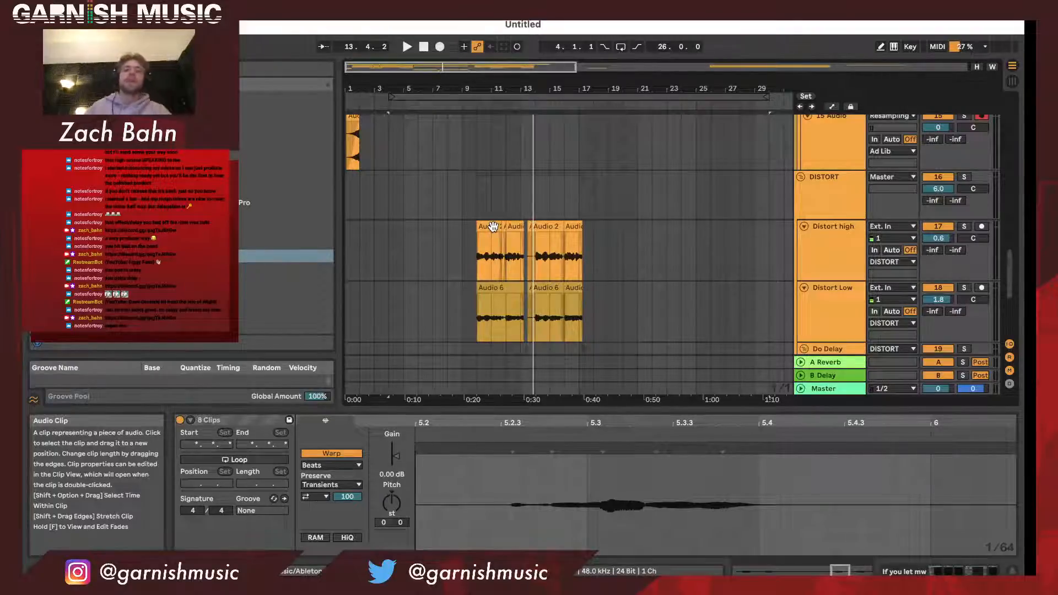
# - Show the "If you let mw" track's device chain and go through its Pro-Q 3, Auto-Tune, OTT and CrushStation devices
pyautogui.scroll(2, 494, 227)
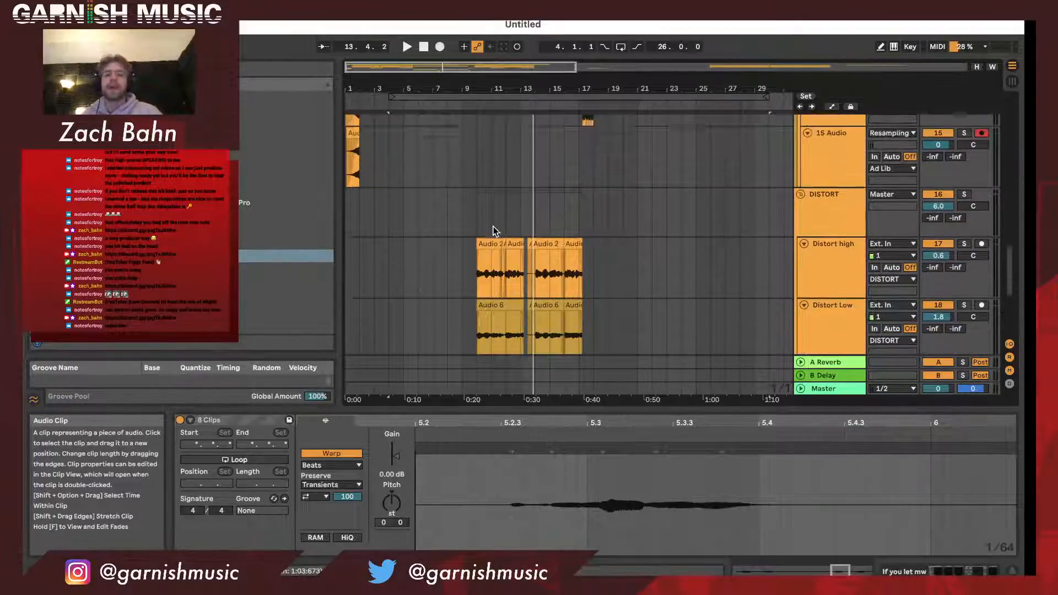
pyautogui.scroll(-2, 494, 226)
pyautogui.scroll(1, 494, 227)
pyautogui.scroll(5, 494, 226)
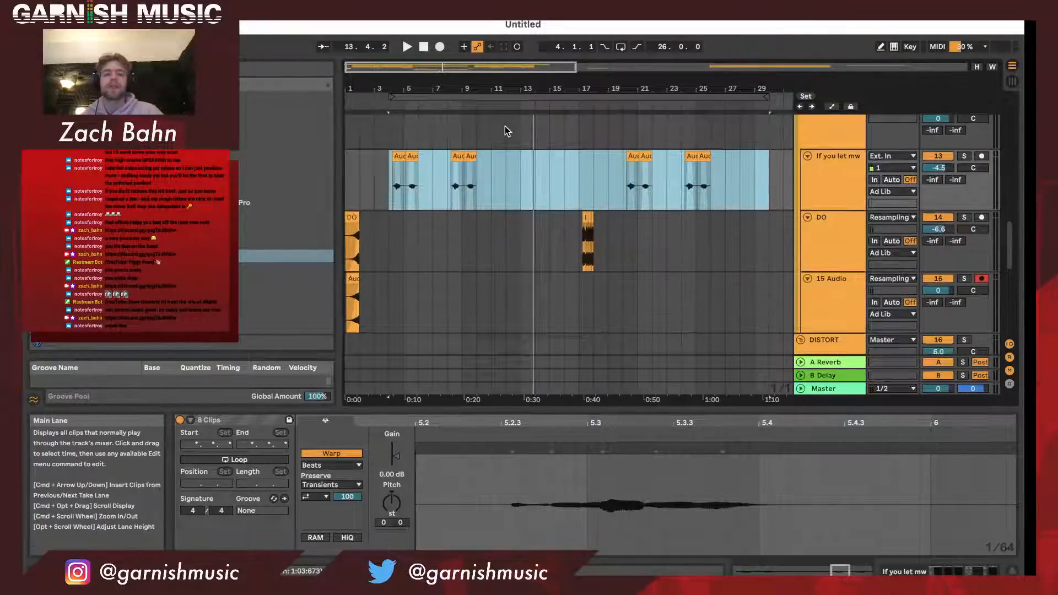
pyautogui.scroll(-2, 504, 133)
pyautogui.scroll(3, 503, 343)
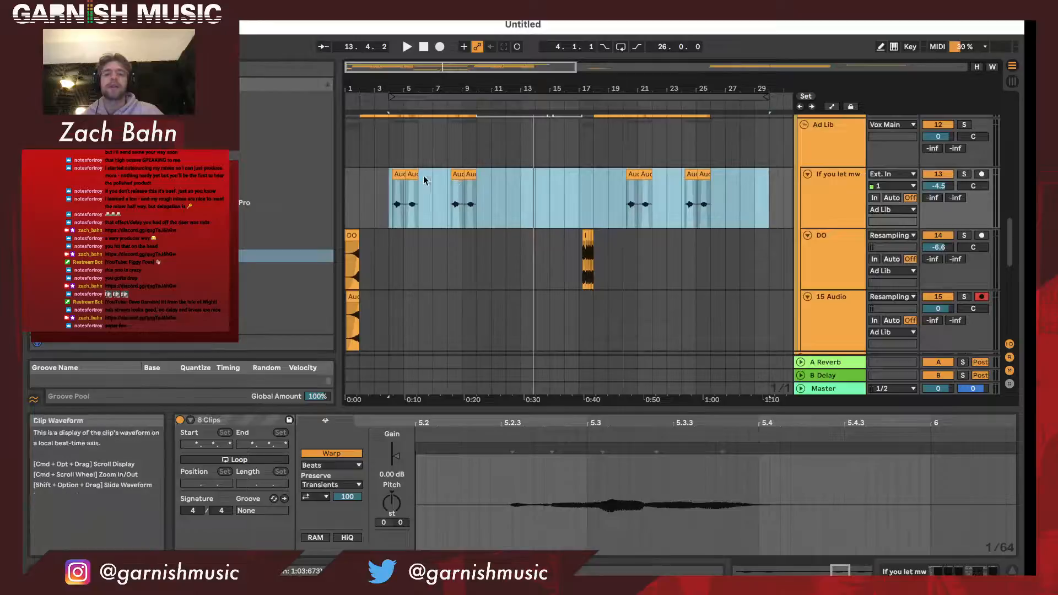
pyautogui.click(406, 96)
pyautogui.doubleClick(850, 202)
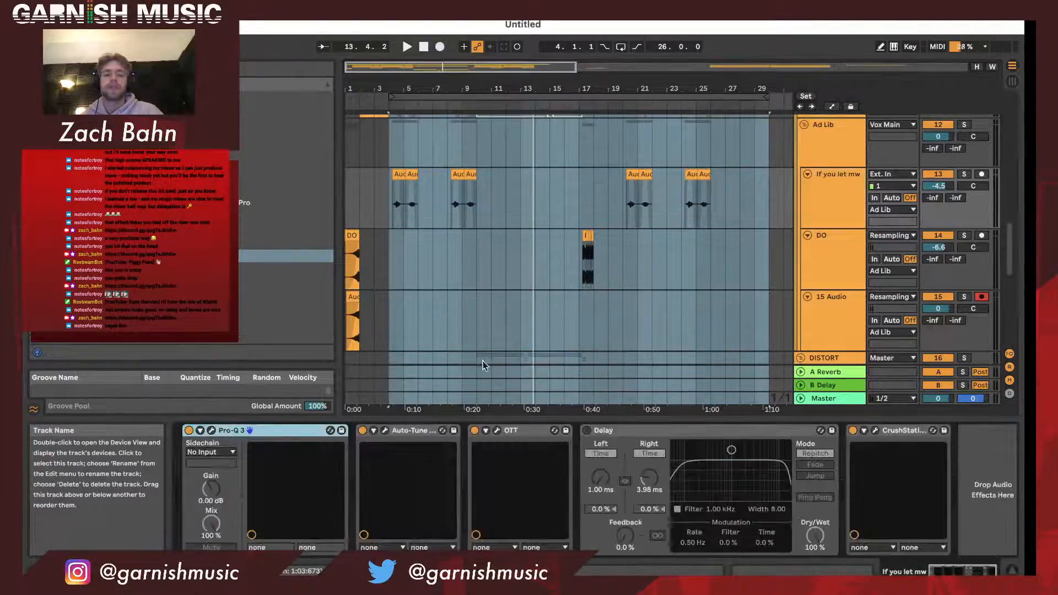
pyautogui.click(420, 435)
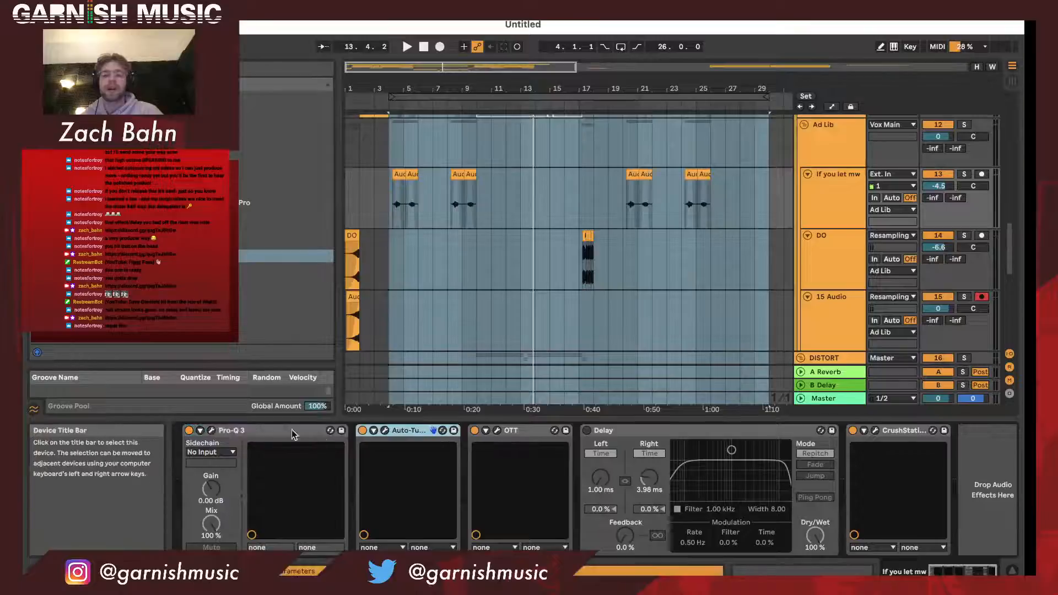
pyautogui.click(512, 434)
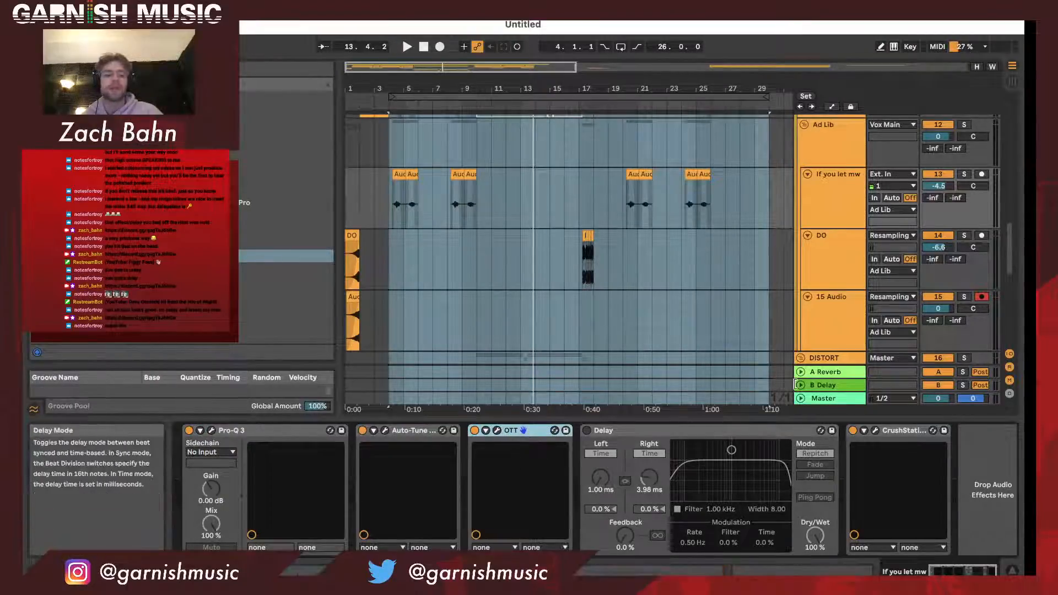
pyautogui.click(894, 434)
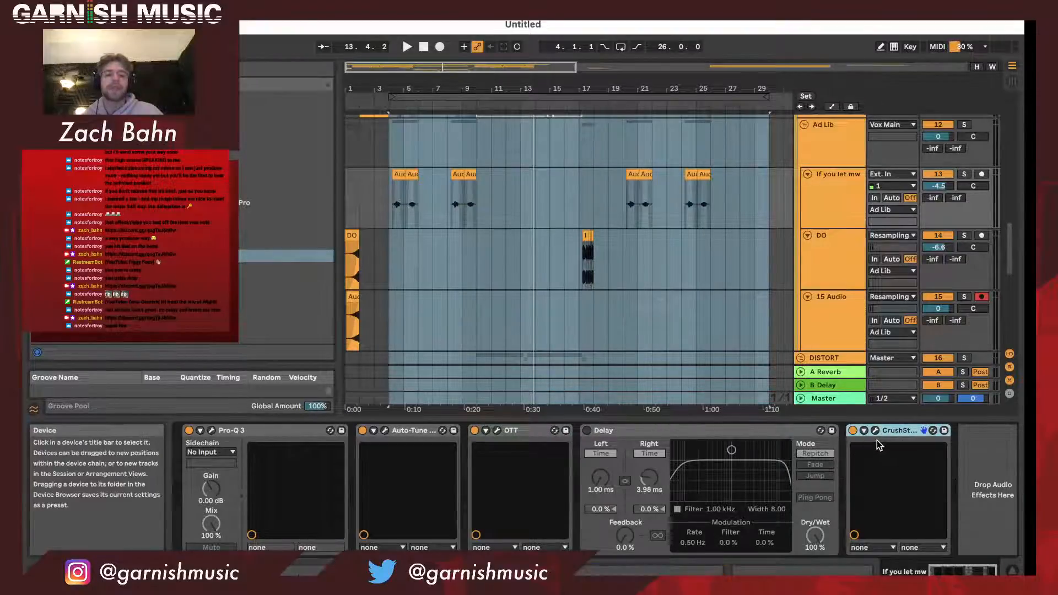
# - Play the looped section from bar 4 into bar 6, stop, and select the chromeo chellange instrumental clip
pyautogui.click(500, 97)
pyautogui.press('space')
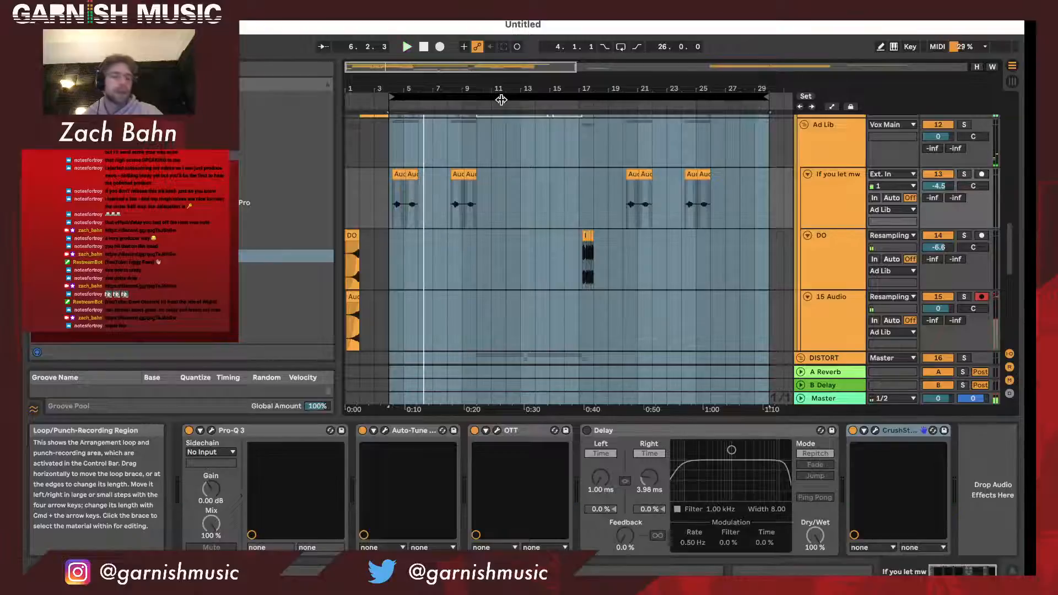
pyautogui.scroll(10, 524, 224)
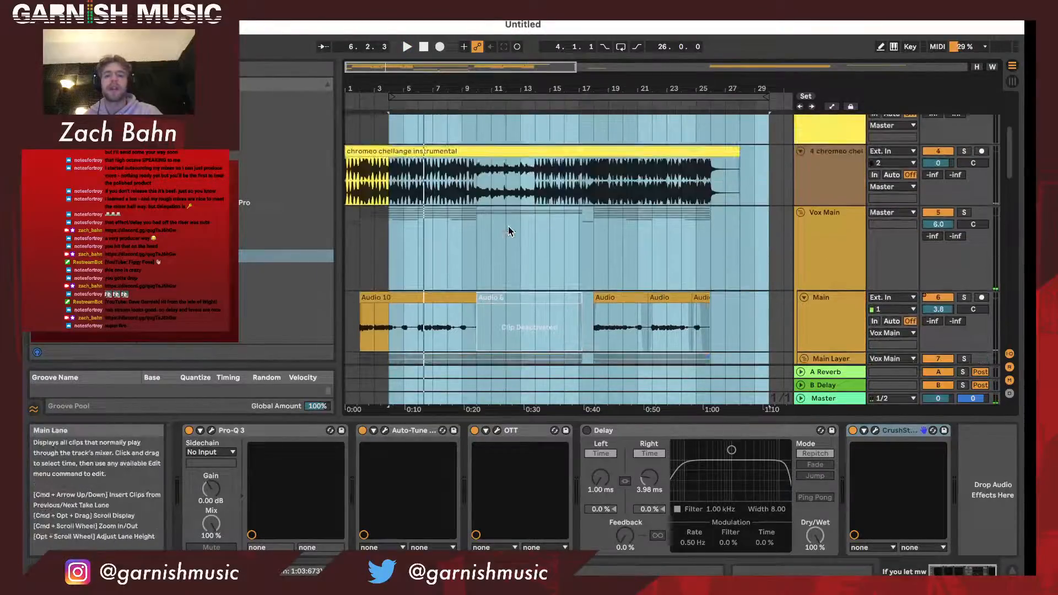
pyautogui.click(819, 186)
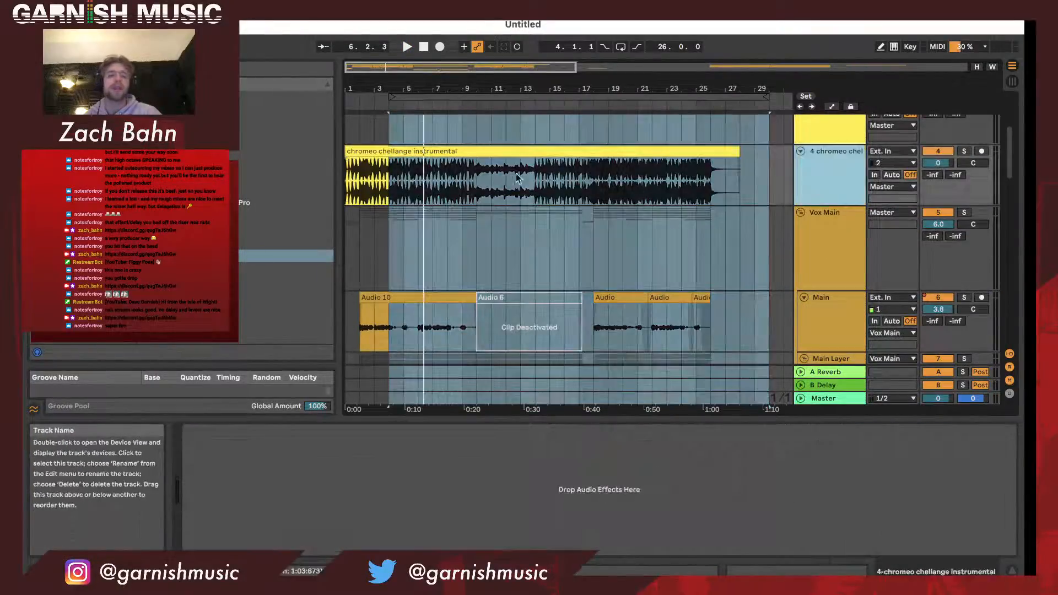
pyautogui.click(453, 152)
# - Play the DO track's short clip around bar 17, solo the track during playback, and stop at bar 18
pyautogui.scroll(-3, 469, 183)
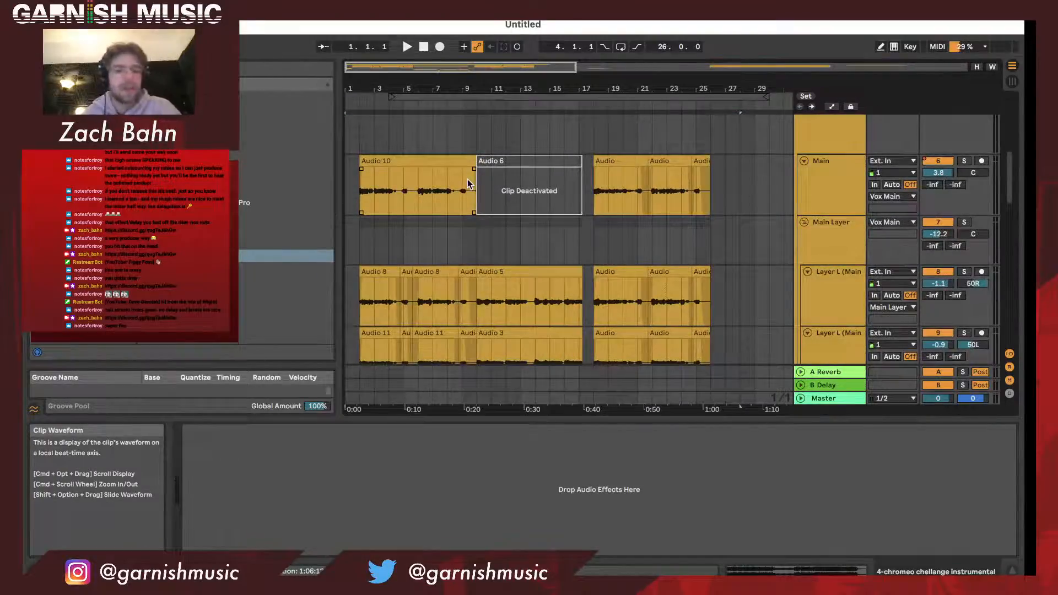
pyautogui.scroll(-5, 467, 184)
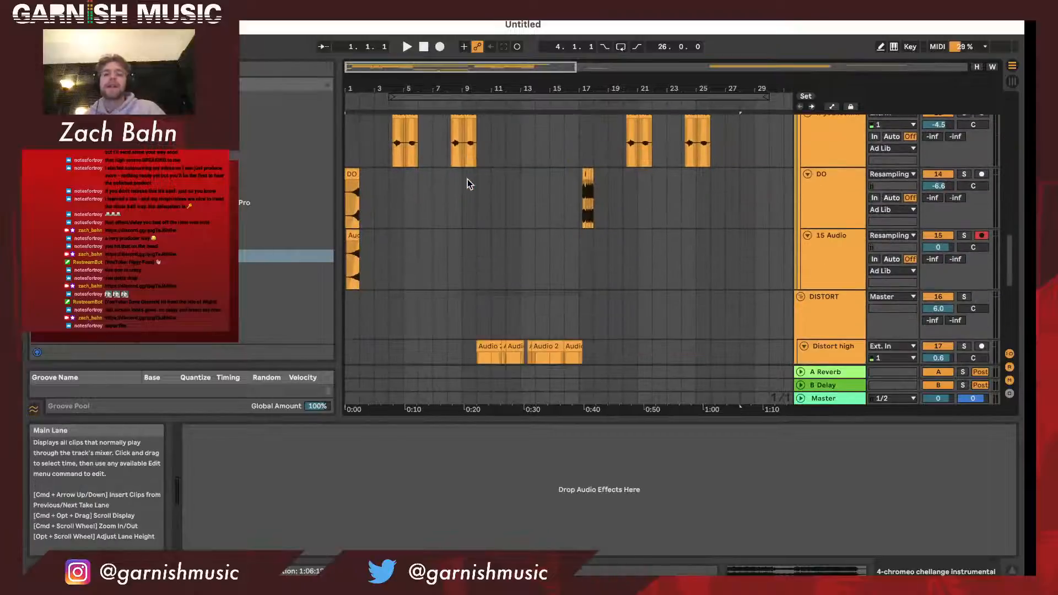
pyautogui.scroll(1, 467, 184)
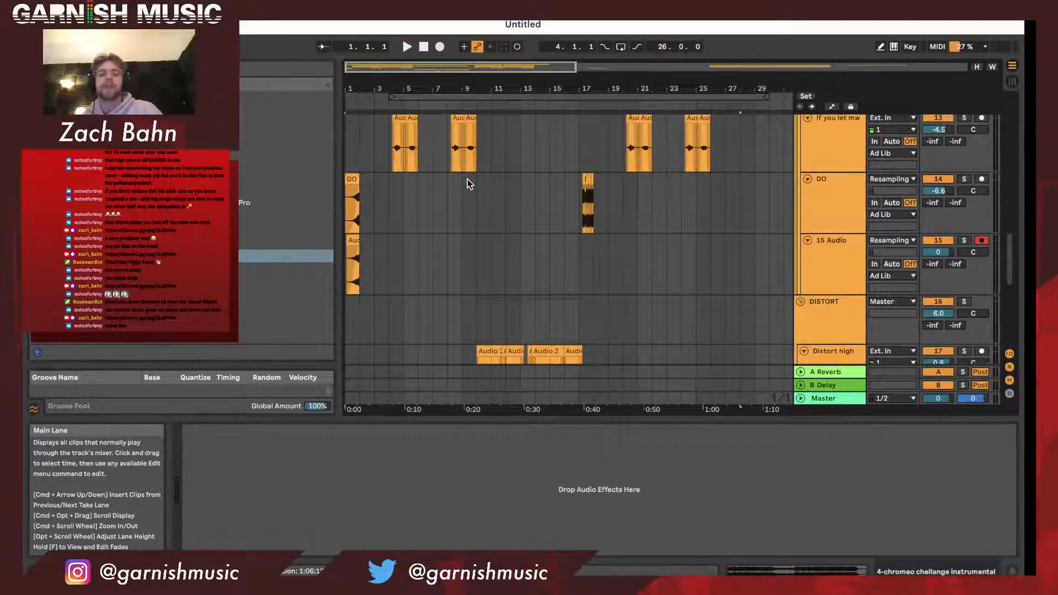
pyautogui.click(596, 146)
pyautogui.press('space')
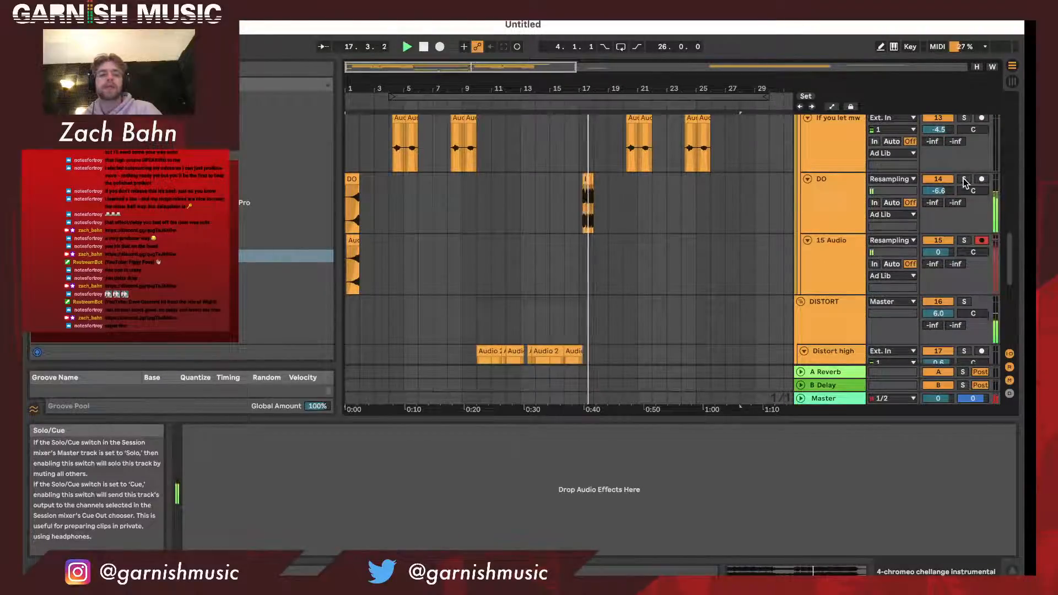
pyautogui.click(965, 179)
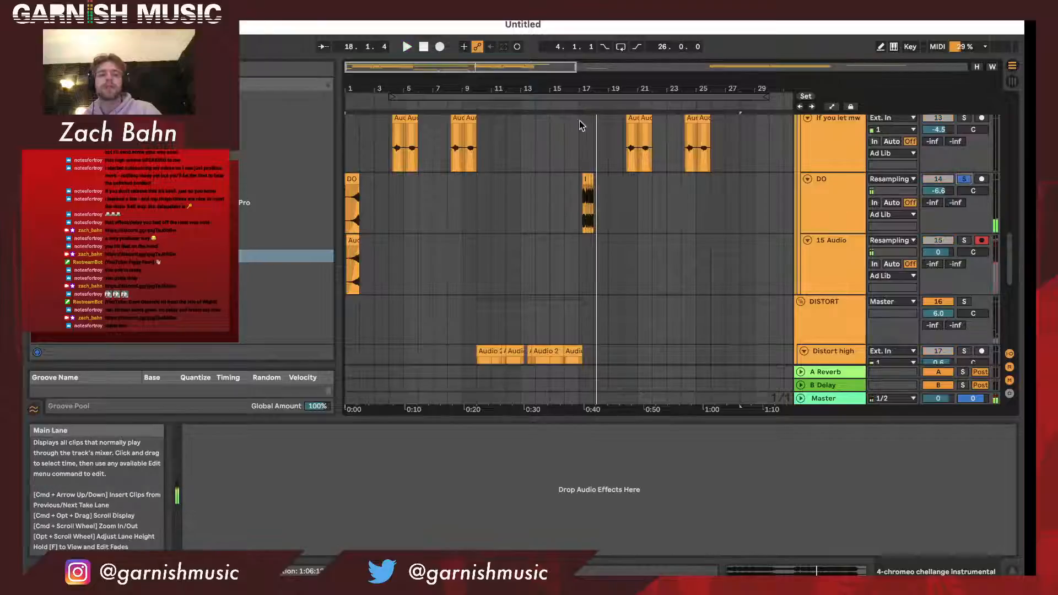
pyautogui.press('space')
# - Show the DO track's effects and replay its soloed part from around bar 17, stopping near the end of bar 18
pyautogui.click(352, 180)
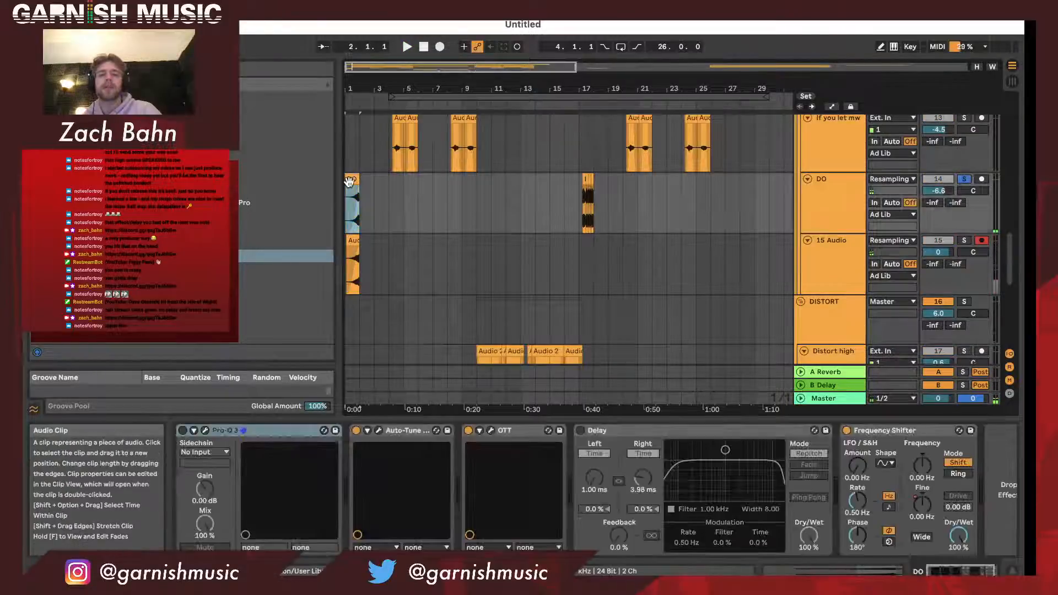
pyautogui.click(578, 107)
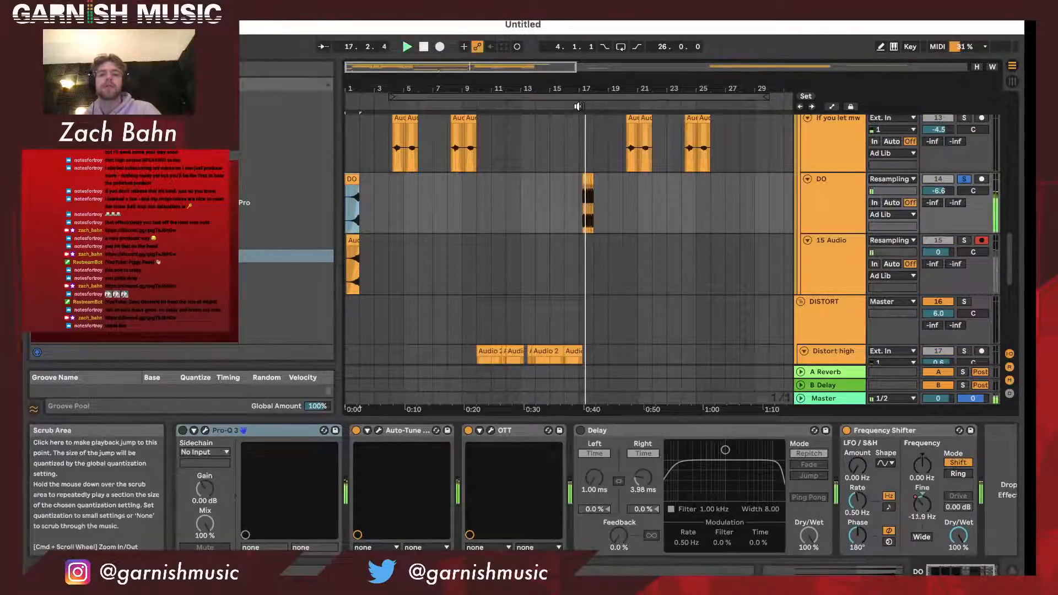
pyautogui.moveTo(586, 87); pyautogui.dragTo(524, 84)
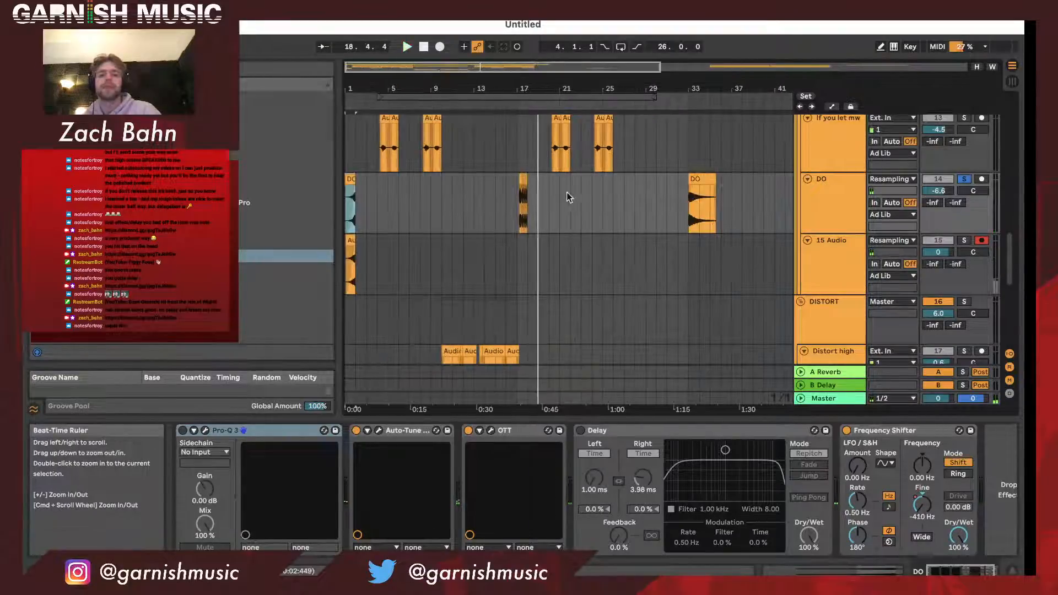
pyautogui.click(836, 198)
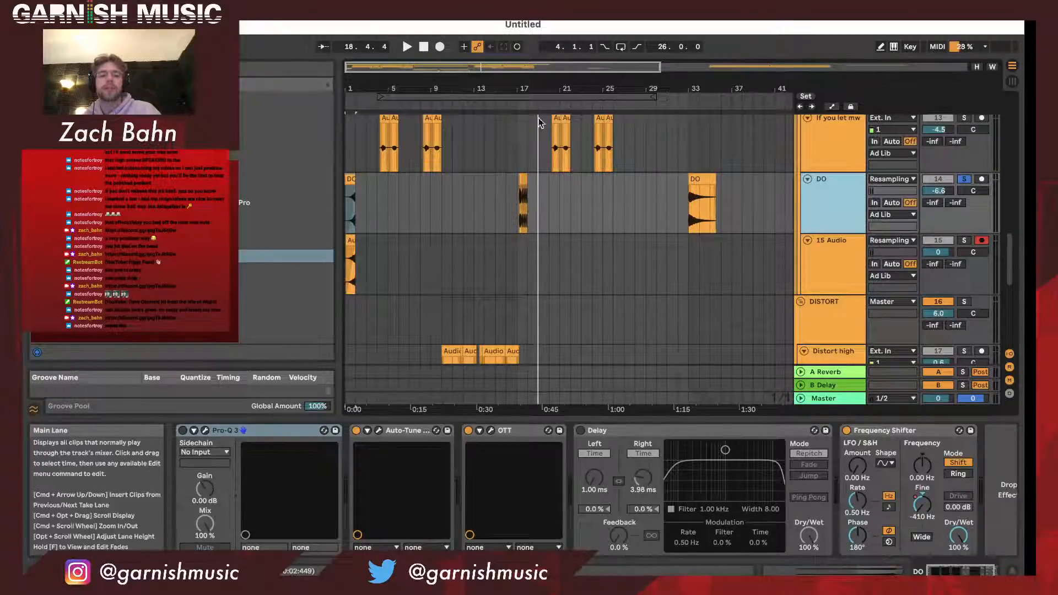
# - Compare the effect chains on the High Layer Main track, the Ad Lib group and the 15 Audio track
pyautogui.scroll(6, 842, 199)
pyautogui.click(842, 199)
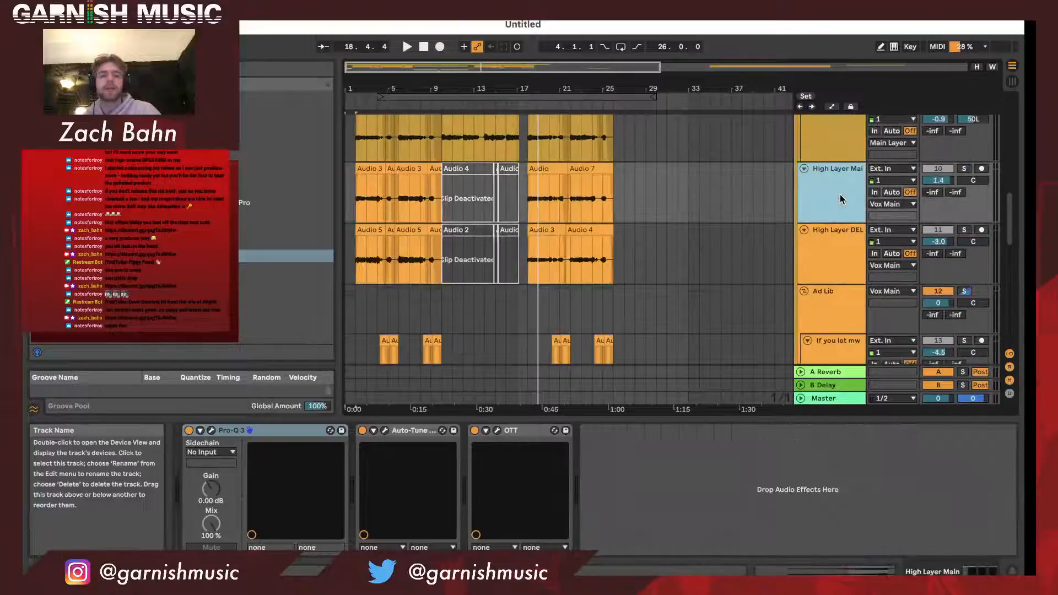
pyautogui.scroll(-2, 841, 199)
pyautogui.scroll(-4, 842, 199)
pyautogui.click(847, 143)
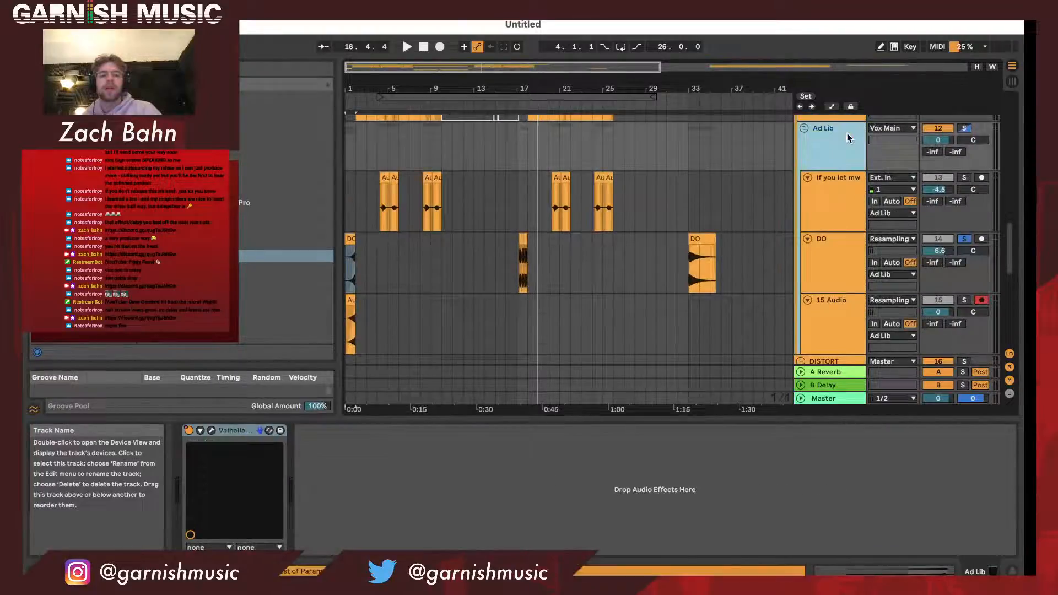
pyautogui.scroll(2, 847, 143)
pyautogui.scroll(3, 832, 268)
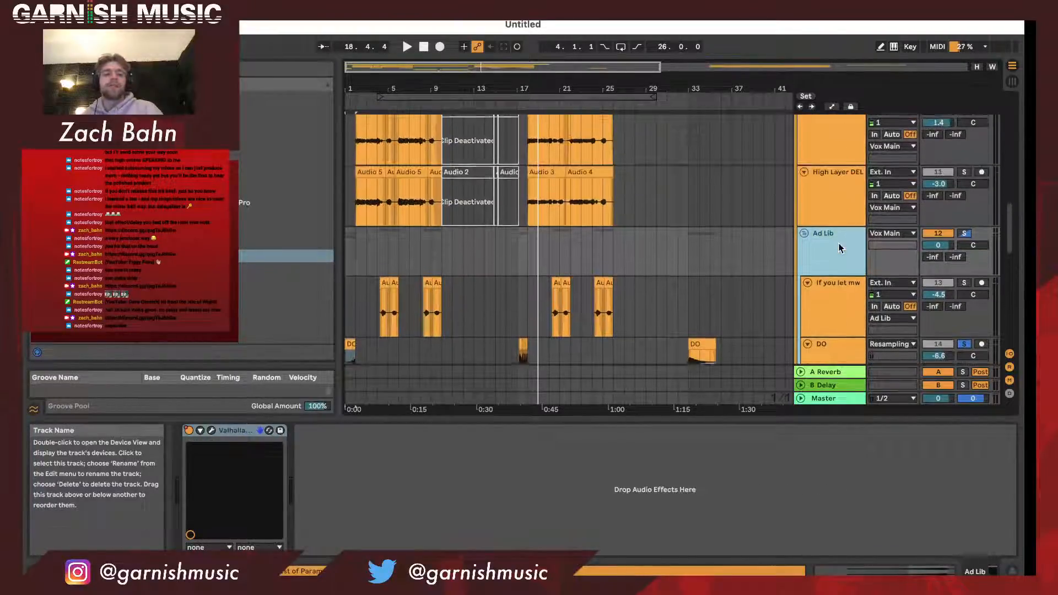
pyautogui.scroll(-4, 832, 268)
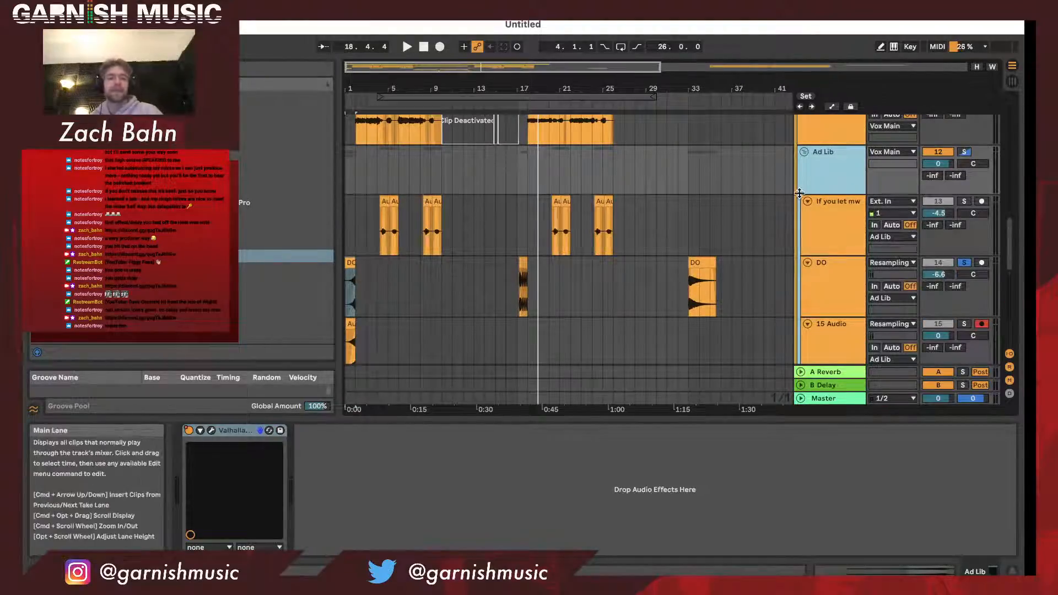
pyautogui.scroll(-3, 856, 230)
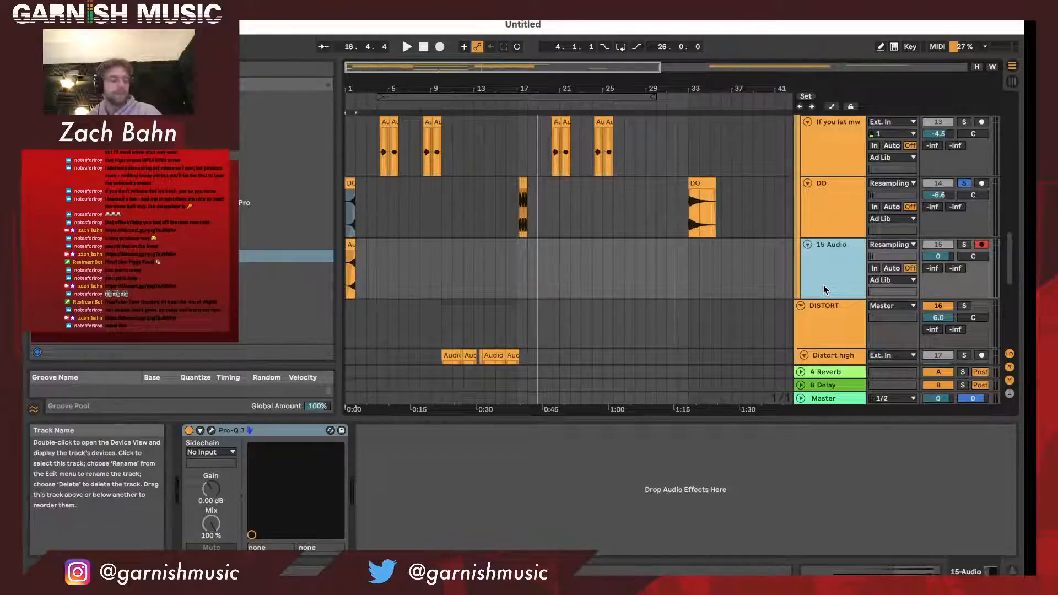
pyautogui.scroll(3, 829, 246)
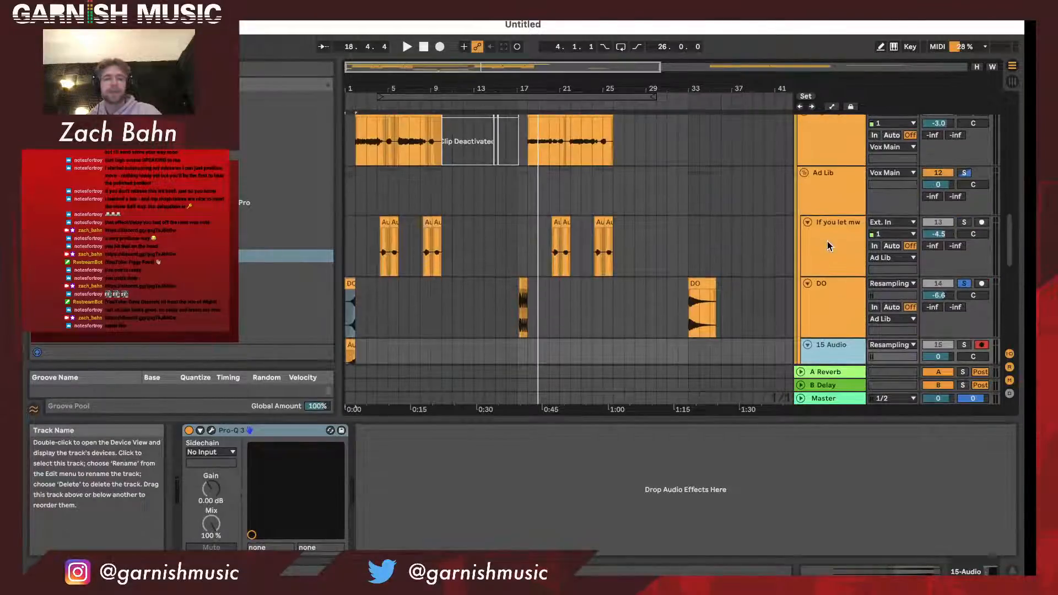
# - Inspect ValhallaSupermassive on the Ad Lib group, turn on automation view, and show the plugin's Device On automation
pyautogui.click(831, 200)
pyautogui.click(212, 430)
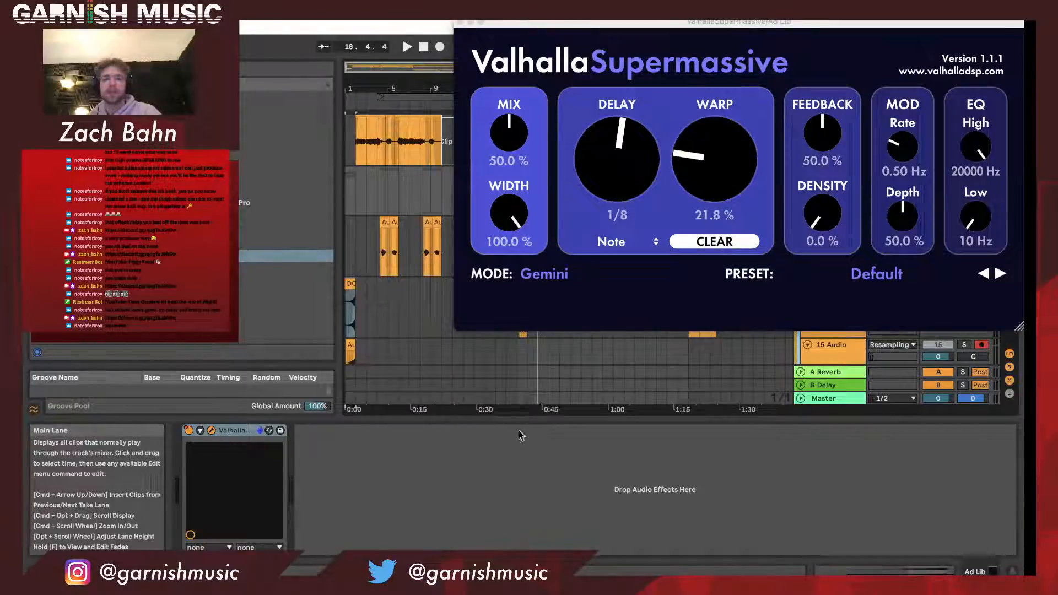
pyautogui.press('a')
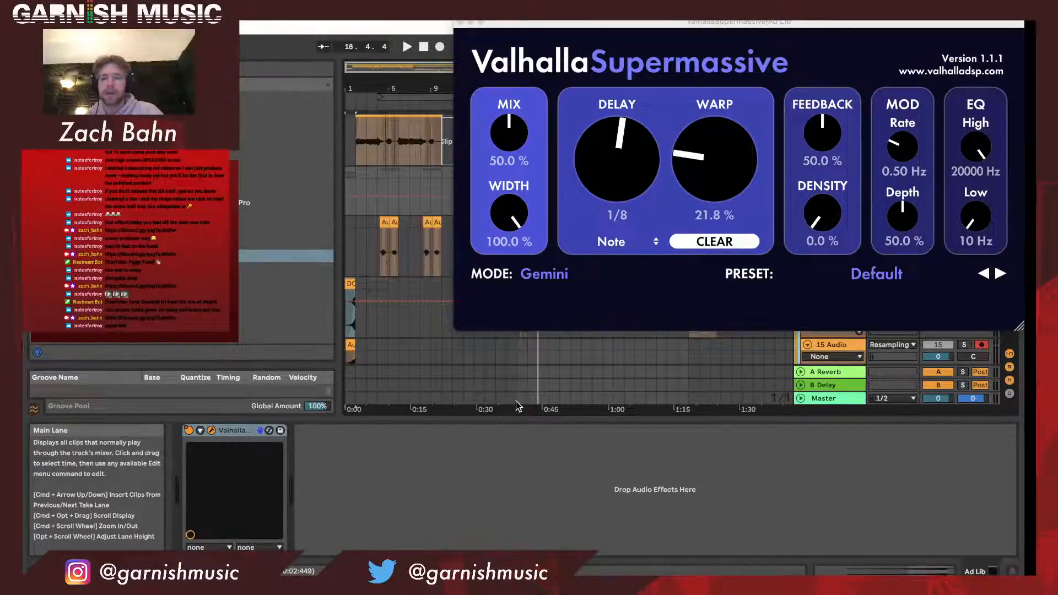
pyautogui.click(624, 192)
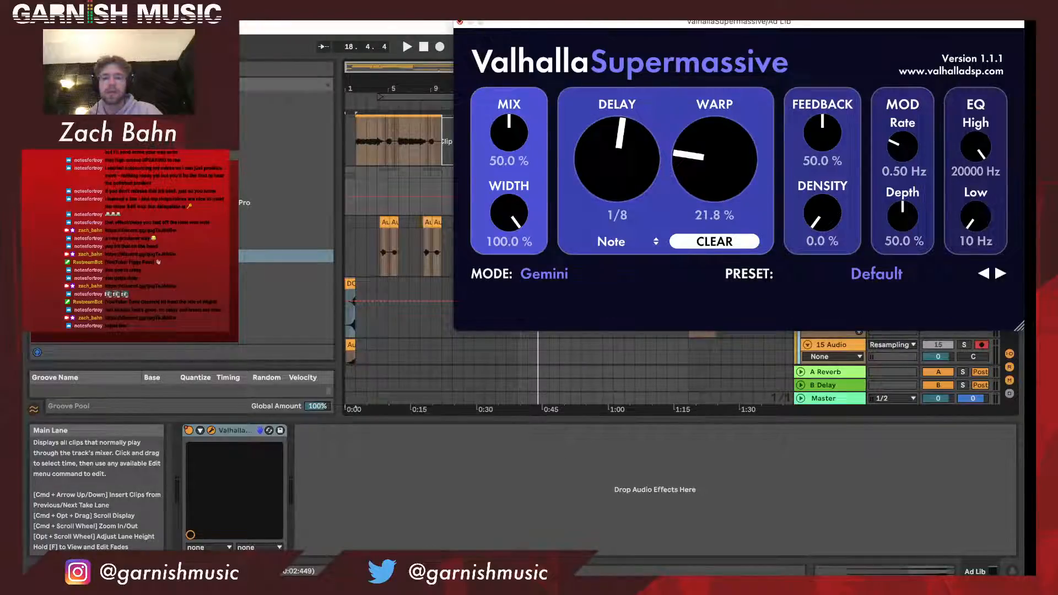
pyautogui.click(460, 22)
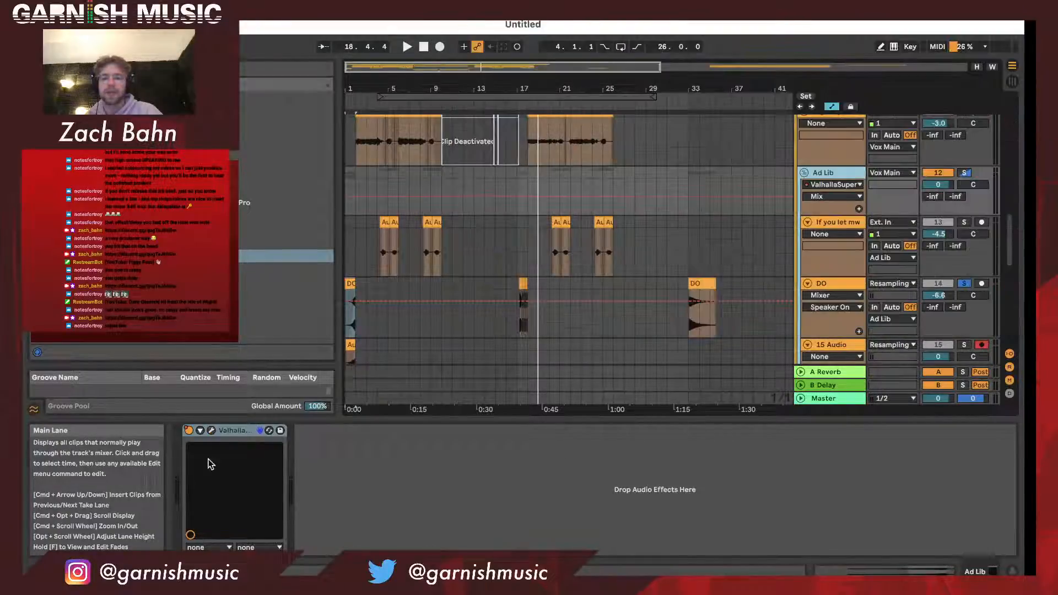
pyautogui.rightClick(189, 430)
pyautogui.click(207, 440)
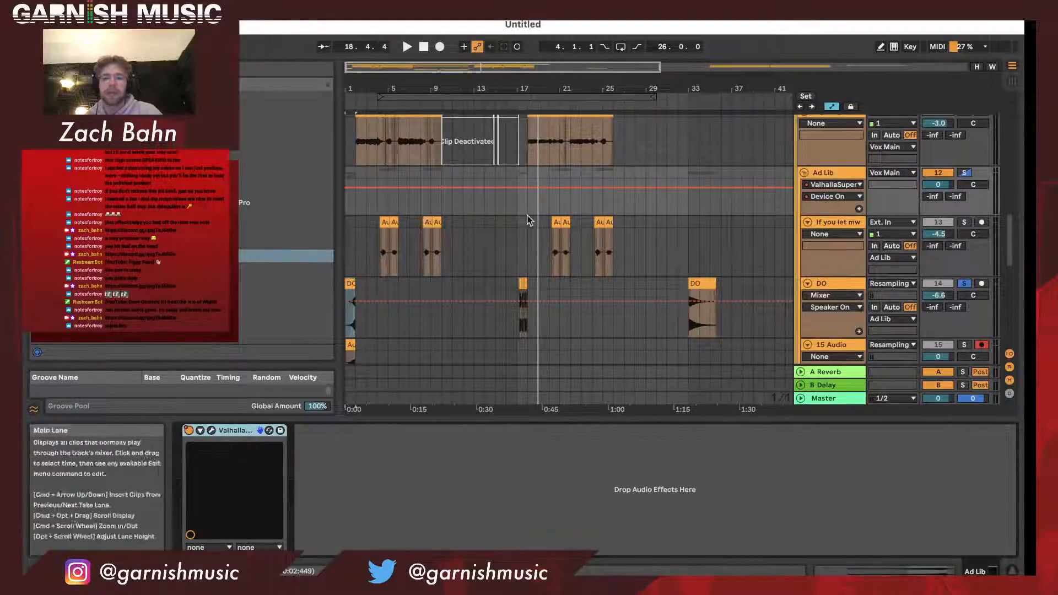
# - Play from bar 1 with DO unsoloed, briefly solo the 15 Audio track, and stop in bar 3
pyautogui.press('space')
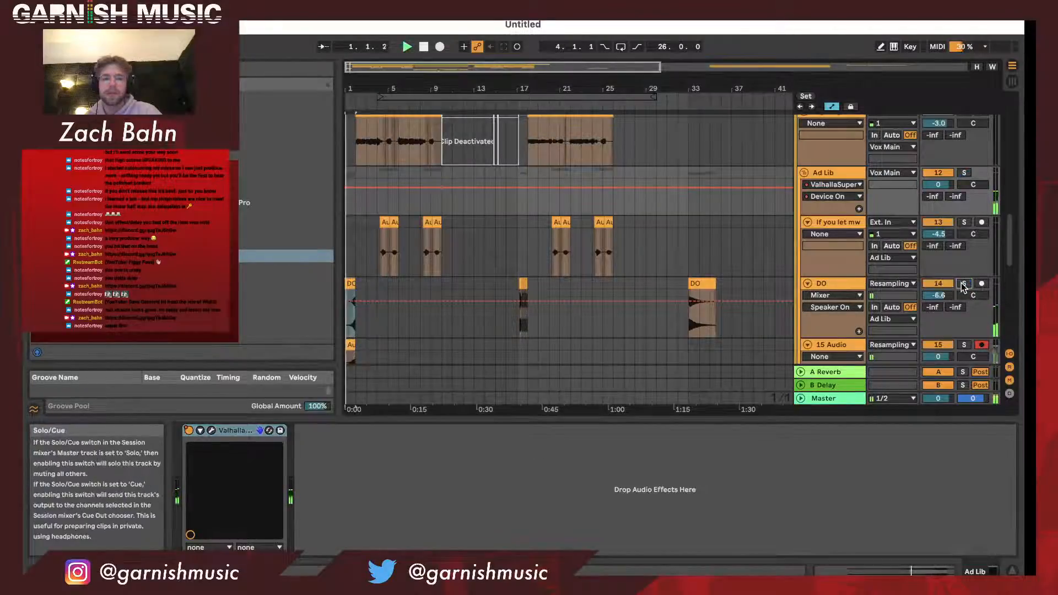
pyautogui.scroll(-1, 966, 295)
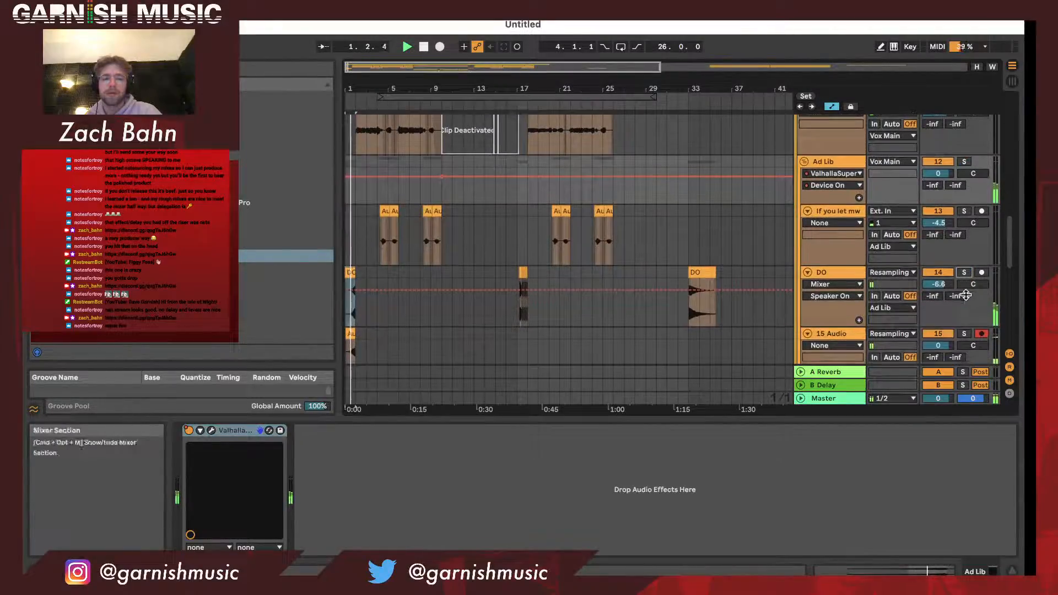
pyautogui.click(964, 333)
pyautogui.click(964, 334)
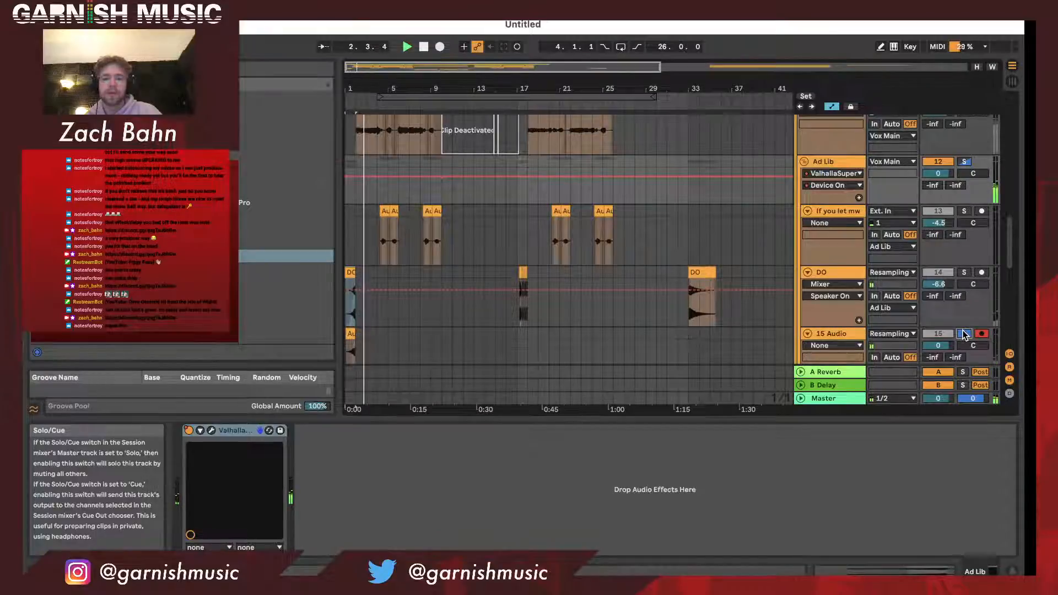
pyautogui.press('space')
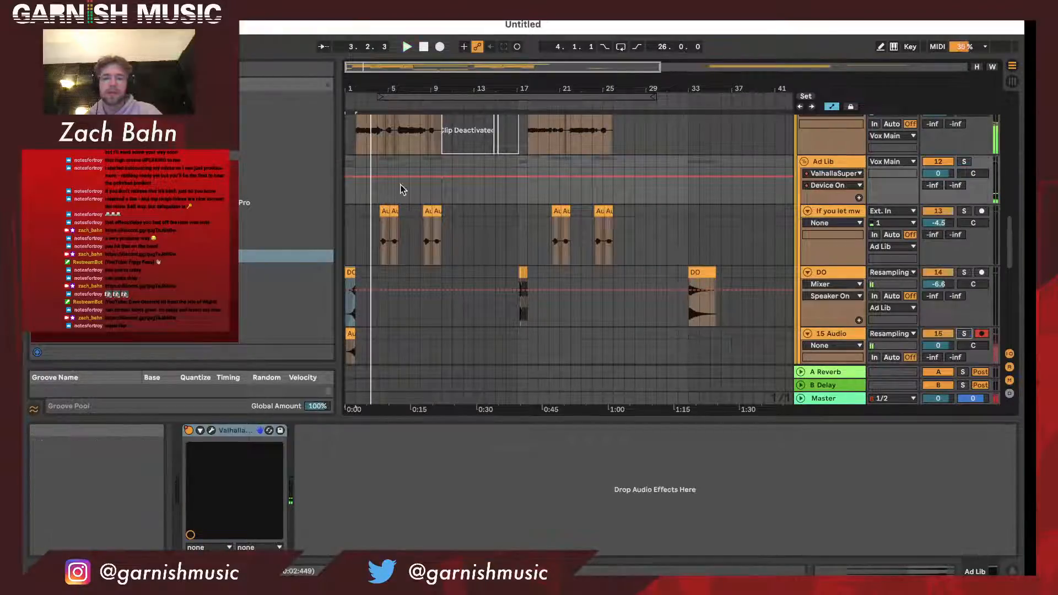
# - Automate ValhallaSupermassive on the Ad Lib group to be off until bar 10, and audition the opening bars from bar 1
pyautogui.moveTo(408, 175); pyautogui.dragTo(442, 194)
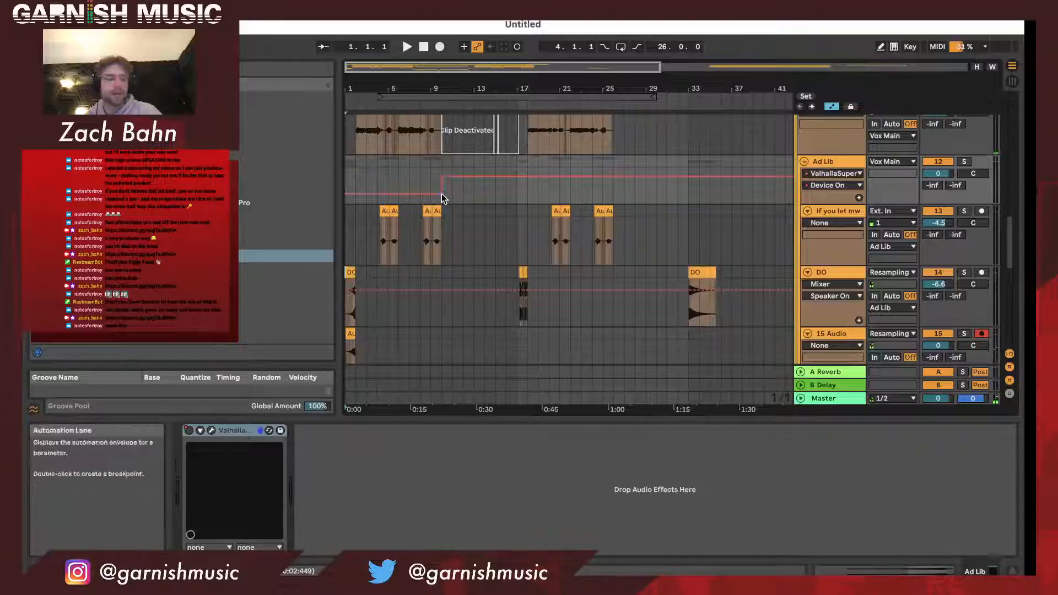
pyautogui.press('space')
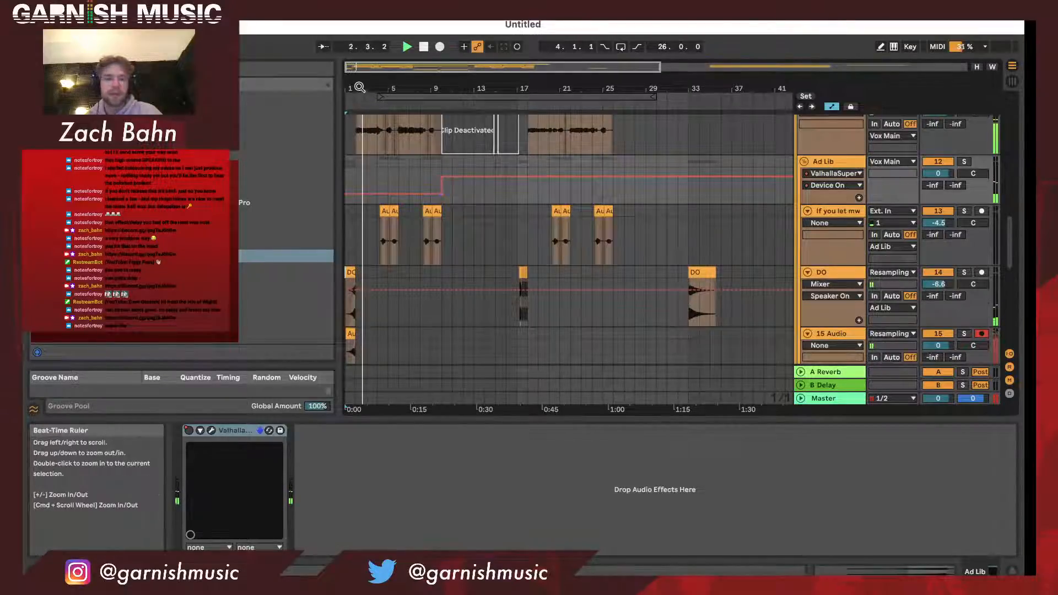
pyautogui.press('space')
# - Replay from bar 1, extend the loop's start back to bar 1 for a length of 29 bars, and stop in bar 7
pyautogui.moveTo(358, 88); pyautogui.dragTo(359, 111)
pyautogui.press('space')
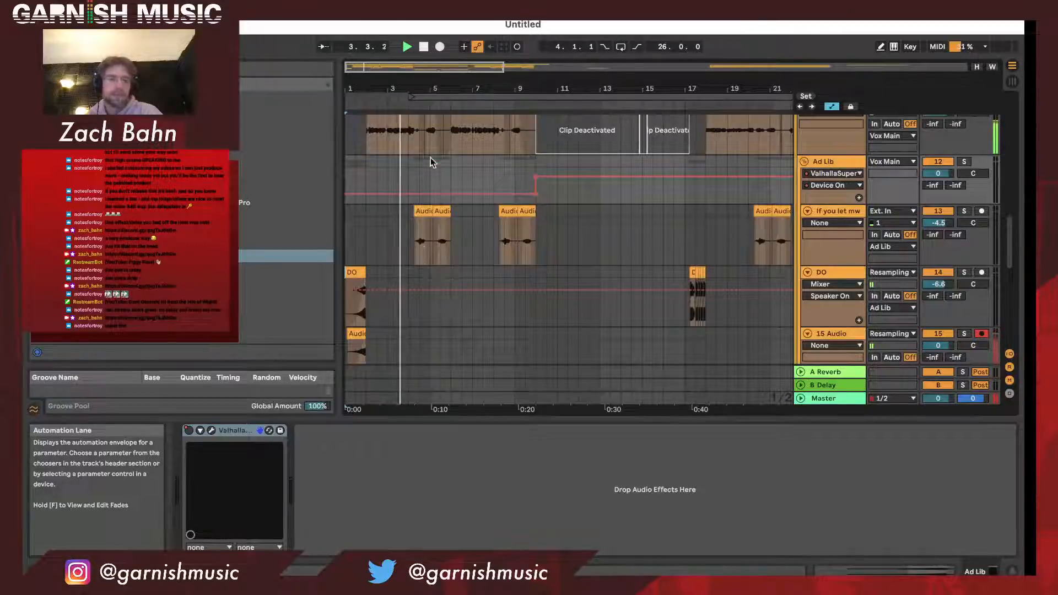
pyautogui.moveTo(459, 90); pyautogui.dragTo(348, 97)
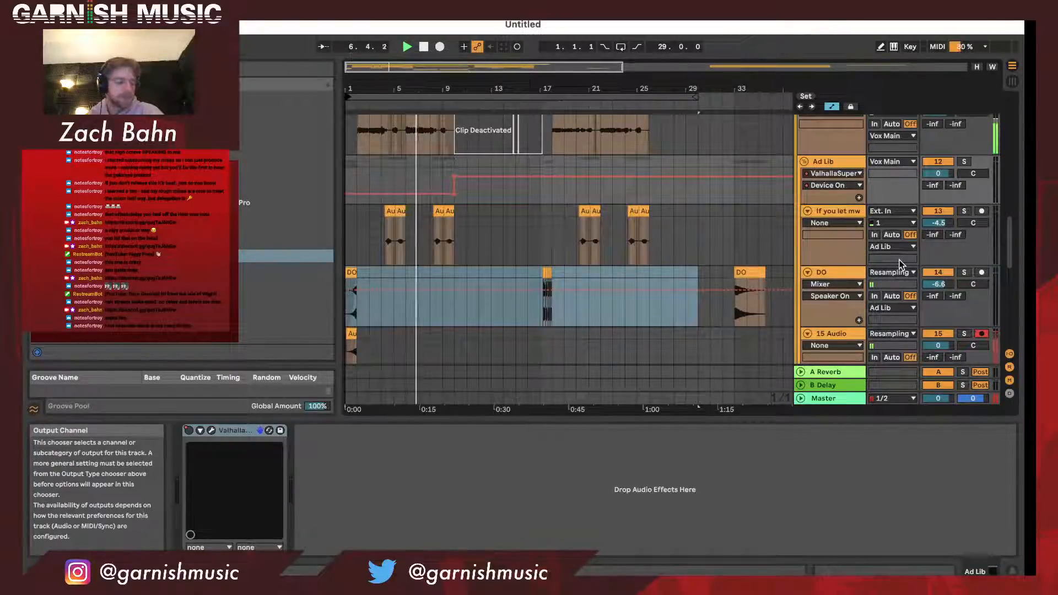
pyautogui.press('space')
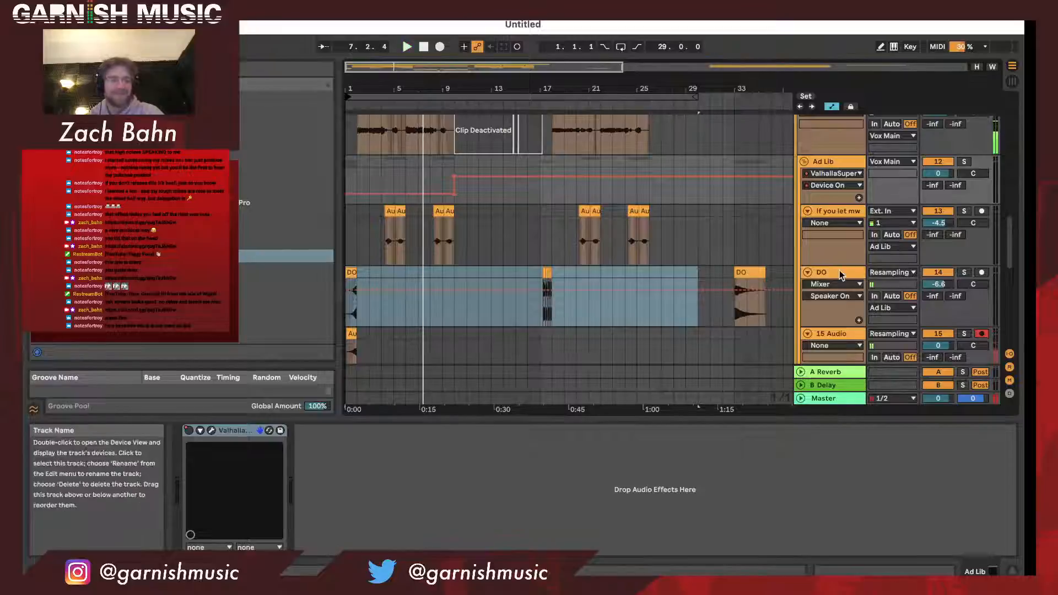
# - Place the insert marker at 10.3.1 on the If you let mw track and show that track's effects
pyautogui.moveTo(453, 87); pyautogui.dragTo(453, 89)
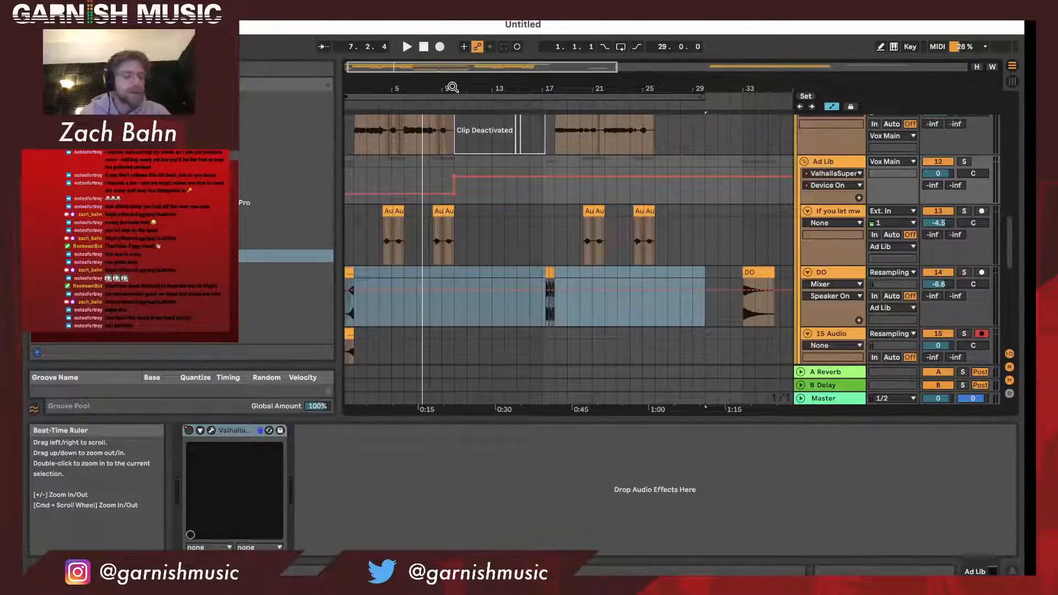
pyautogui.moveTo(451, 87); pyautogui.dragTo(512, 203)
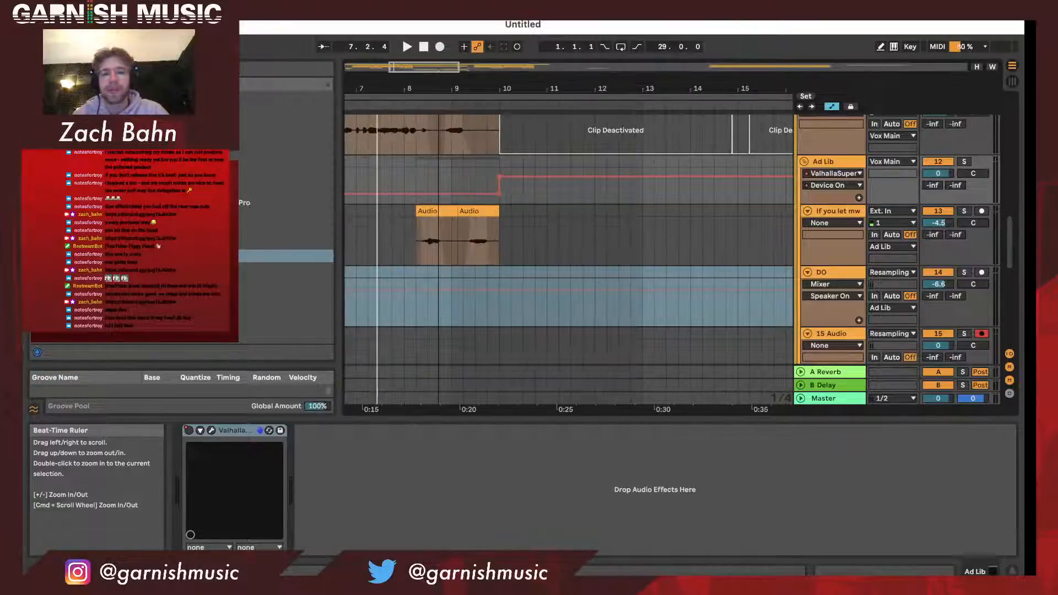
pyautogui.click(519, 211)
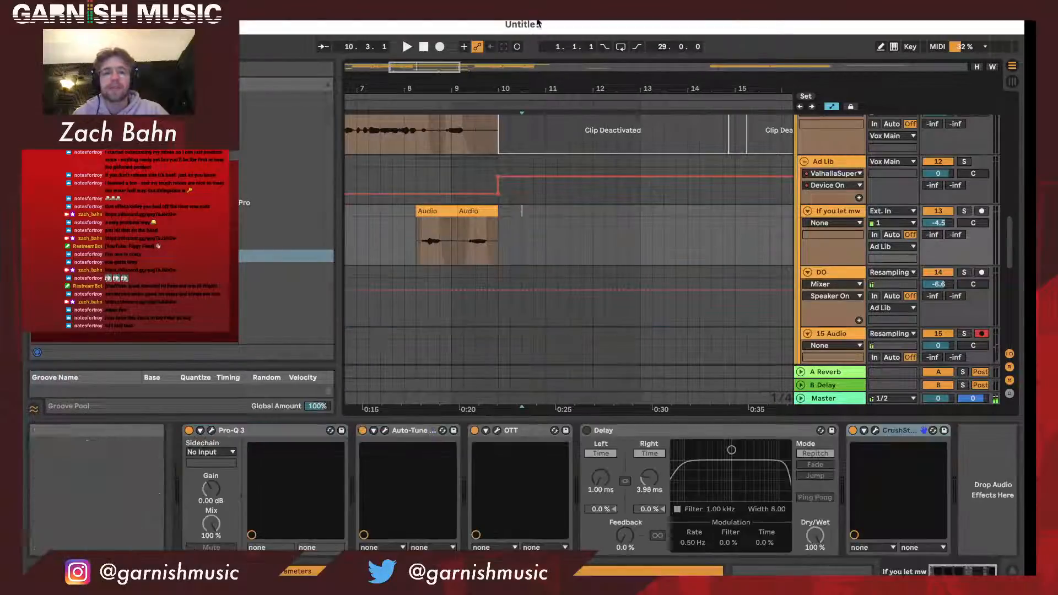
pyautogui.moveTo(529, 81); pyautogui.dragTo(428, 80)
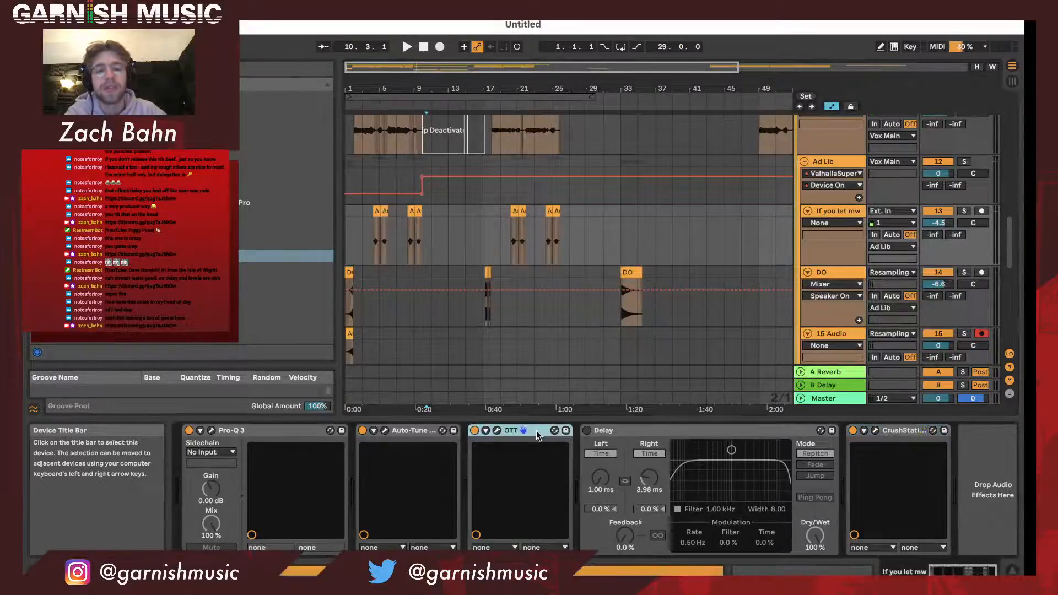
# - Examine the high layer tracks' deactivated clips from bar 10 to 17 alongside the Ad Lib group's Device On automation
pyautogui.scroll(5, 868, 188)
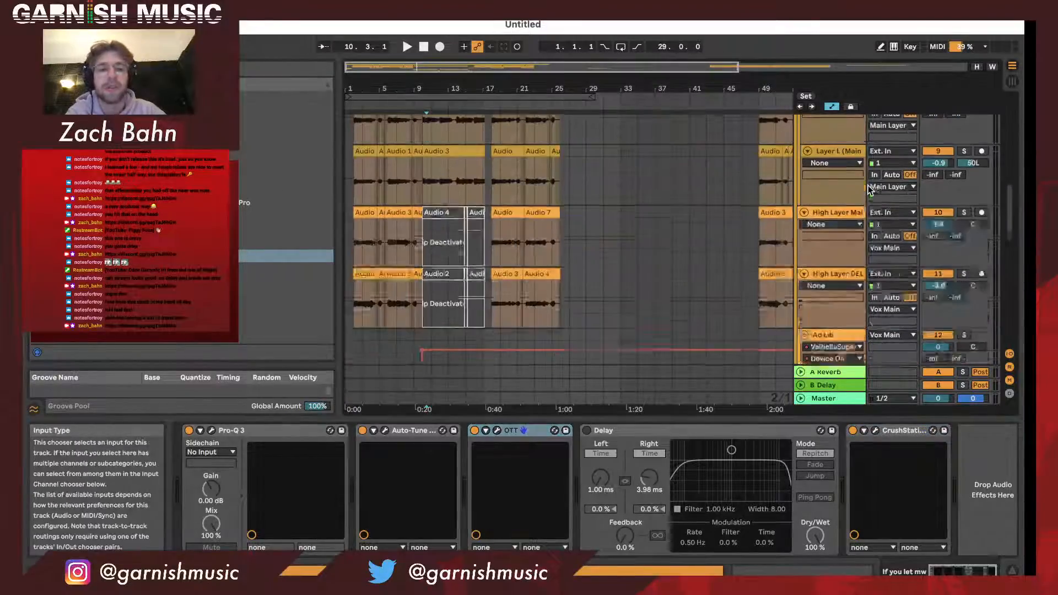
pyautogui.scroll(1, 868, 188)
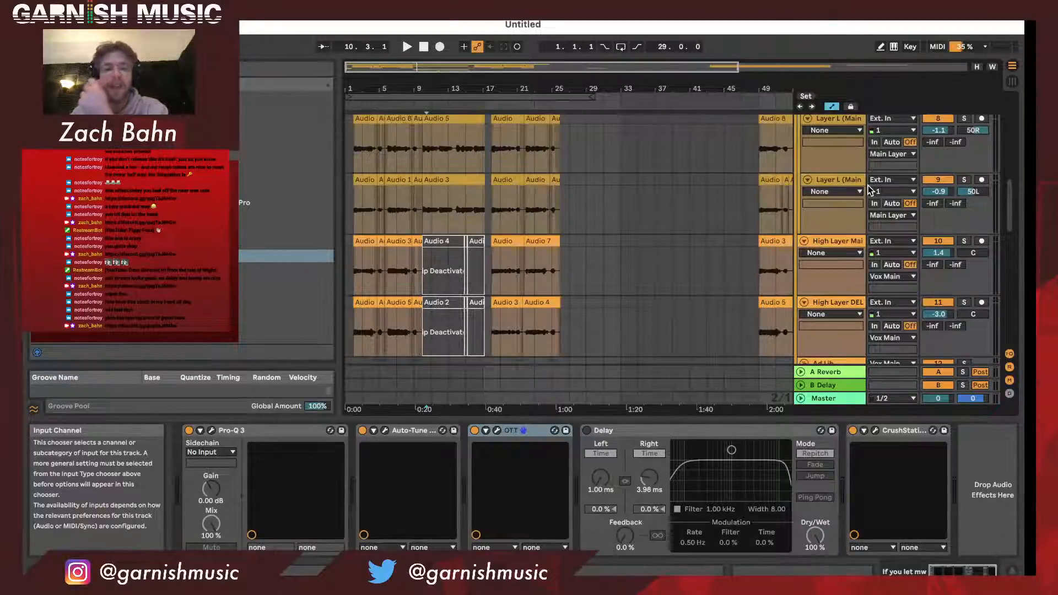
pyautogui.scroll(-3, 469, 217)
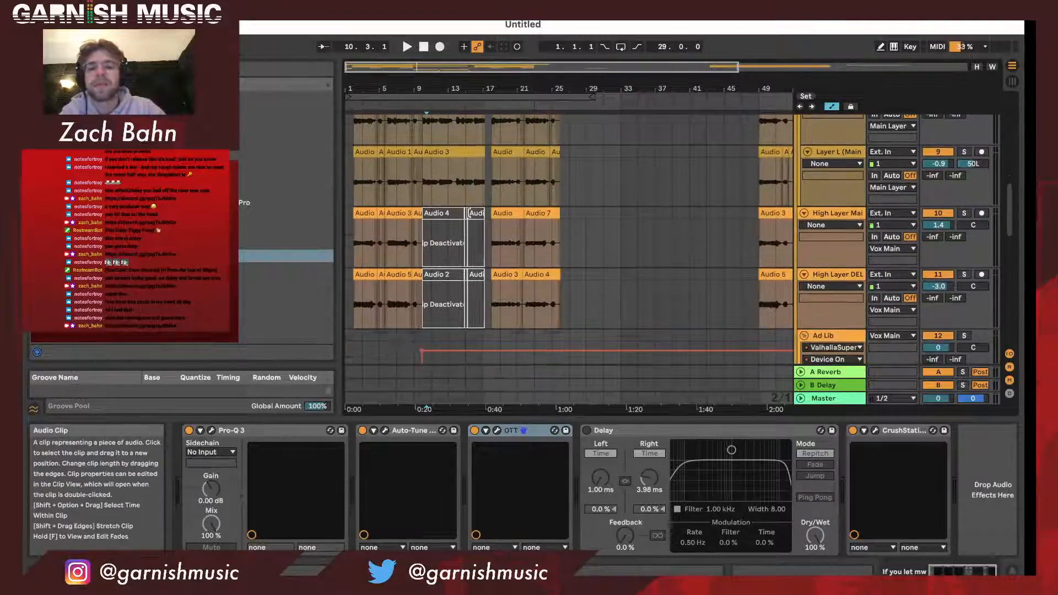
pyautogui.scroll(-2, 469, 216)
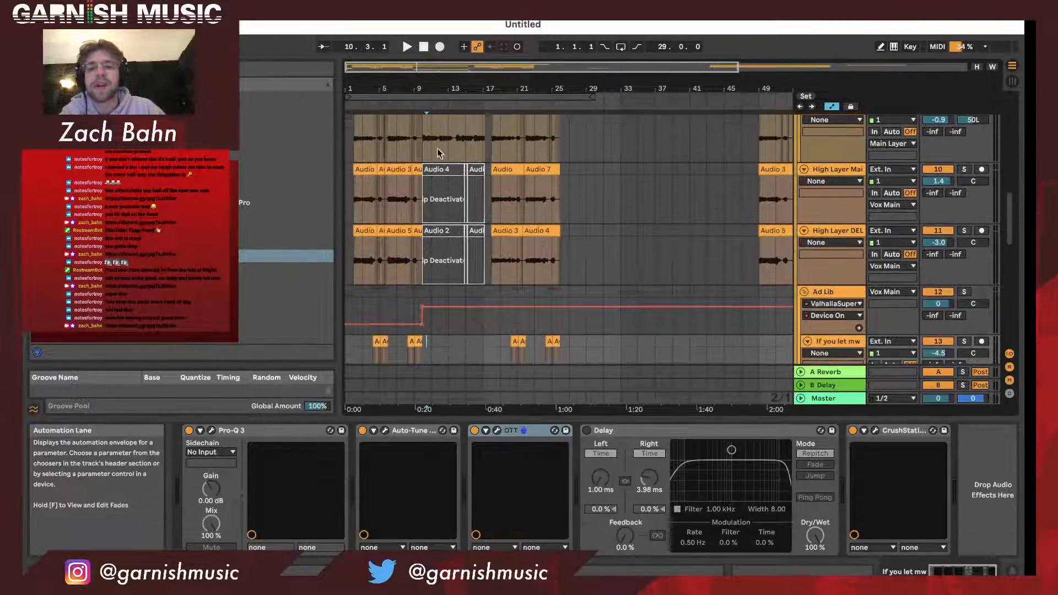
pyautogui.moveTo(412, 88); pyautogui.dragTo(413, 142)
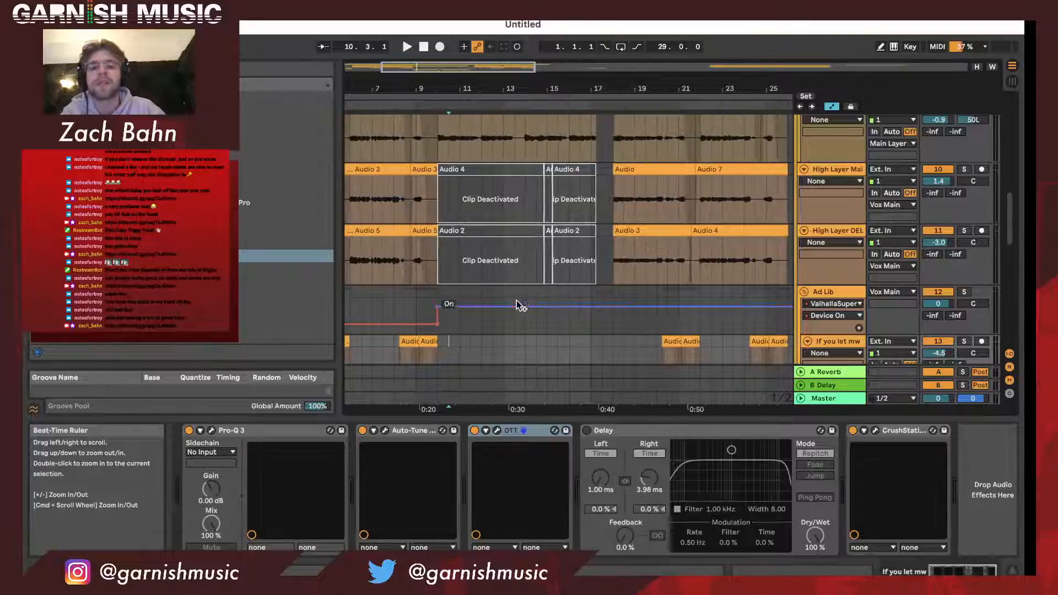
pyautogui.scroll(-2, 519, 306)
pyautogui.scroll(-2, 519, 306)
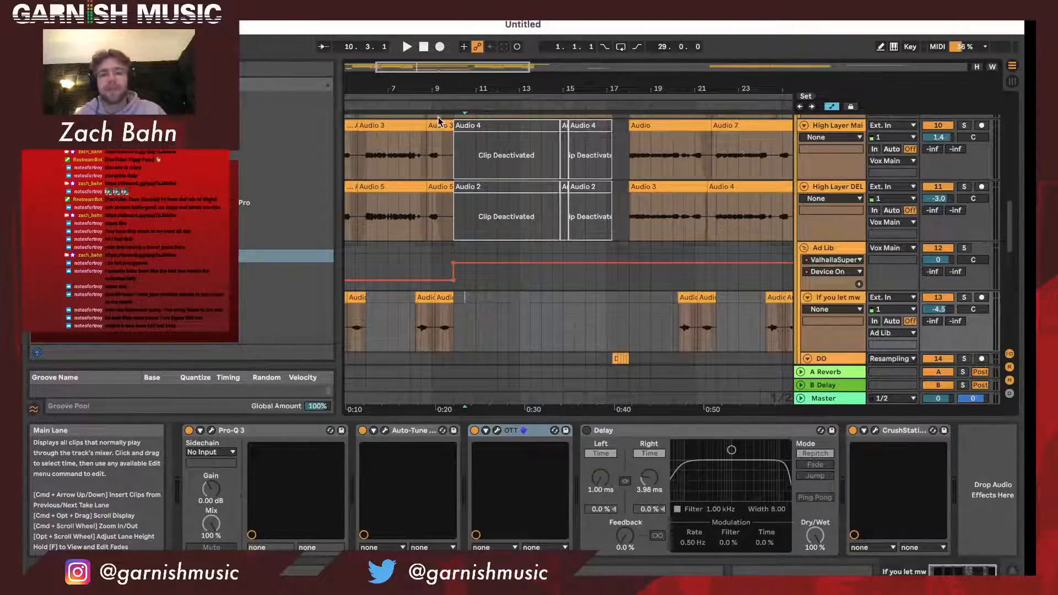
# - Briefly test playback of the looped section from bar 1, and set the audio buffer size to 2048 samples
pyautogui.click(446, 94)
pyautogui.press('space')
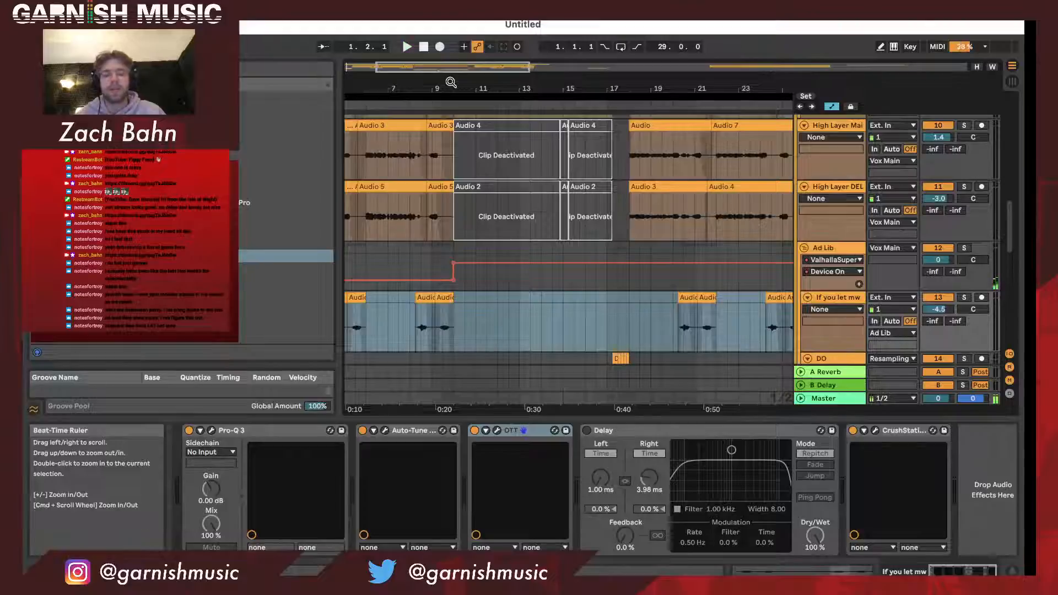
pyautogui.press('super+comma')
pyautogui.click(584, 268)
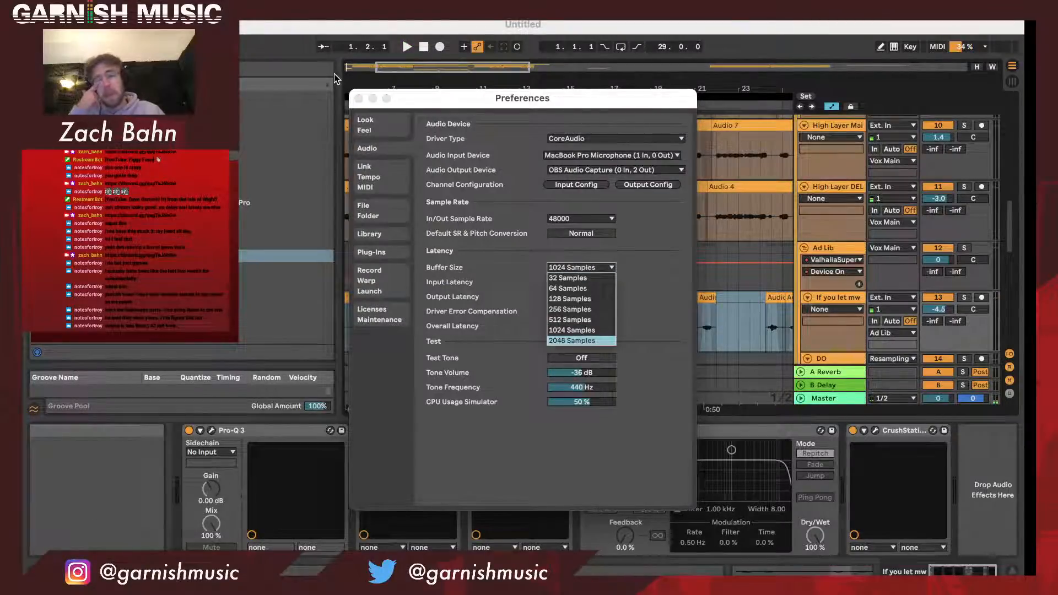
pyautogui.click(360, 99)
# - Select the looped section across all tracks and play it from bar 1
pyautogui.moveTo(405, 85); pyautogui.dragTo(405, 34)
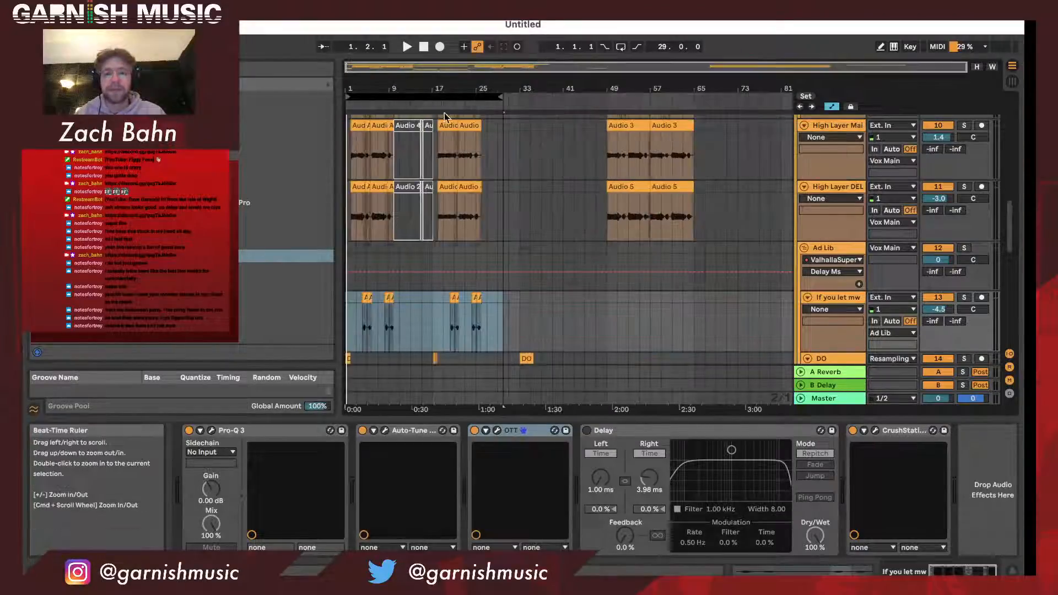
pyautogui.moveTo(387, 82); pyautogui.dragTo(410, 111)
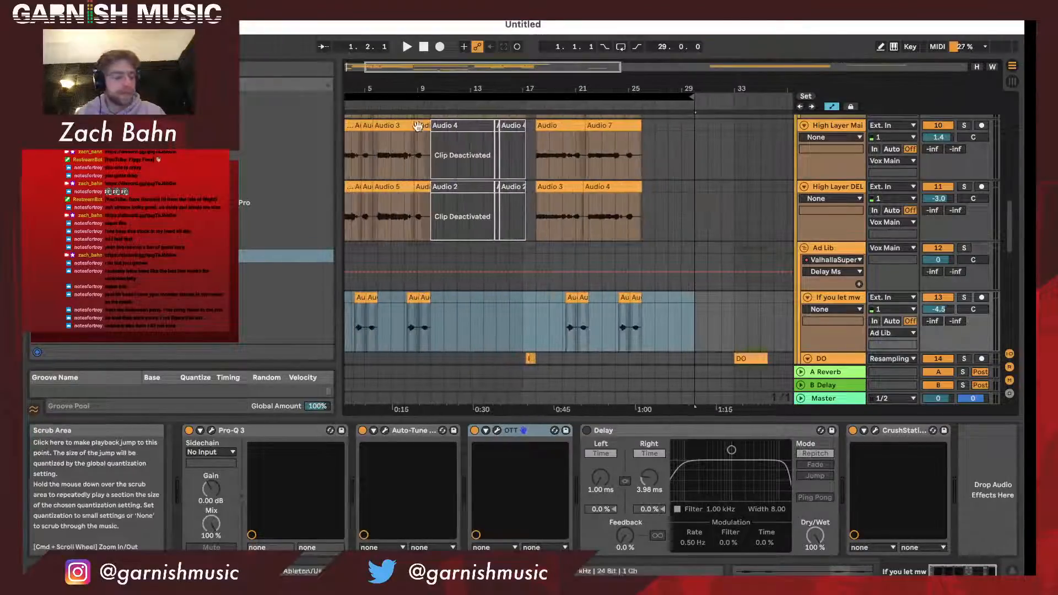
pyautogui.hscroll(-1, 414, 142)
pyautogui.click(429, 97)
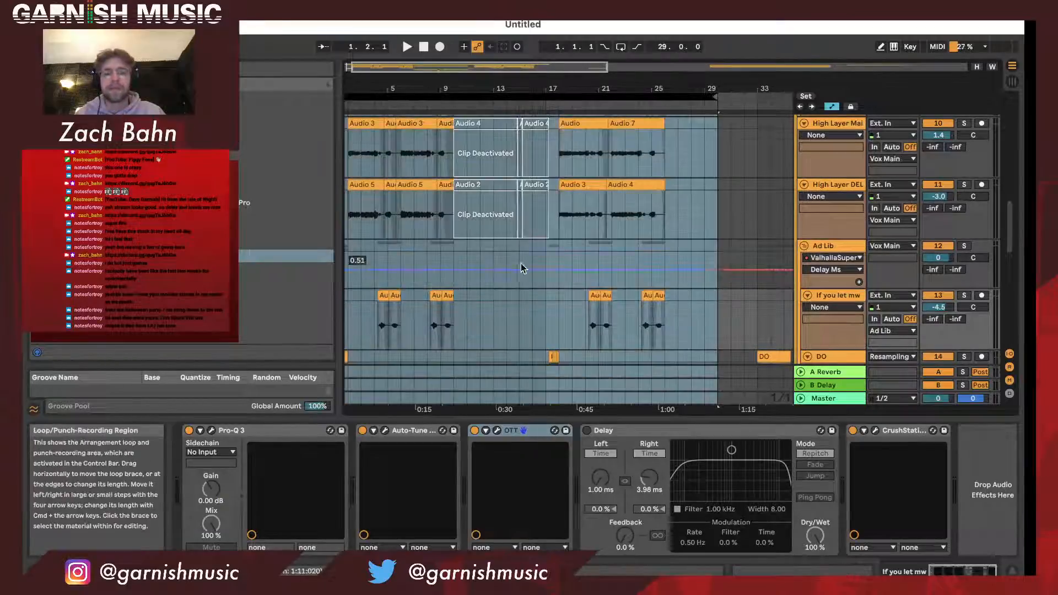
pyautogui.press('space')
pyautogui.hscroll(-1, 522, 268)
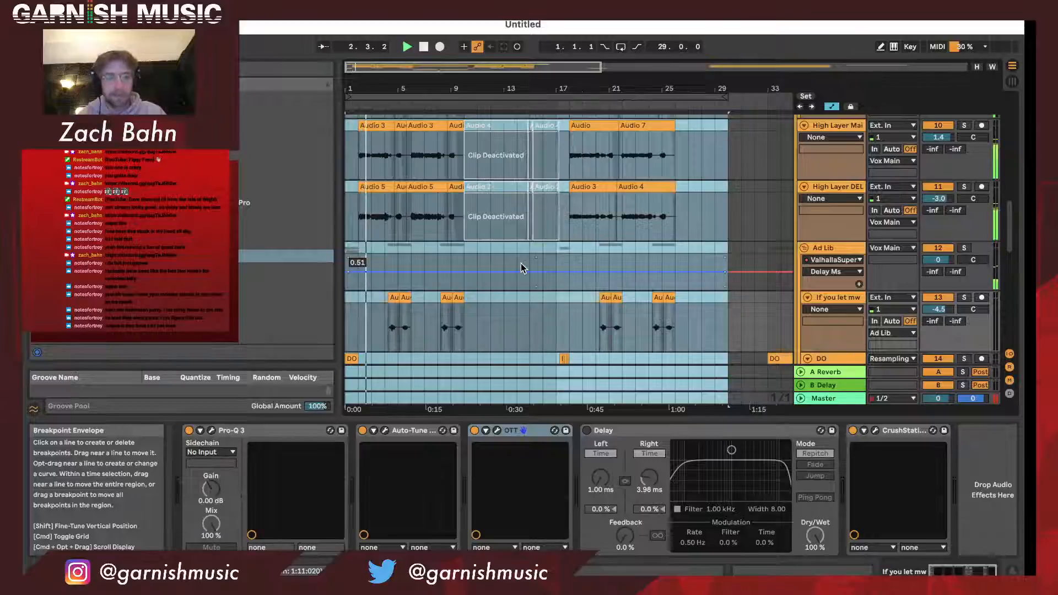
# - Lower the 15 Audio track's volume to -2.5 during playback
pyautogui.scroll(-4, 521, 266)
pyautogui.moveTo(938, 334); pyautogui.dragTo(938, 342)
pyautogui.scroll(-5, 747, 300)
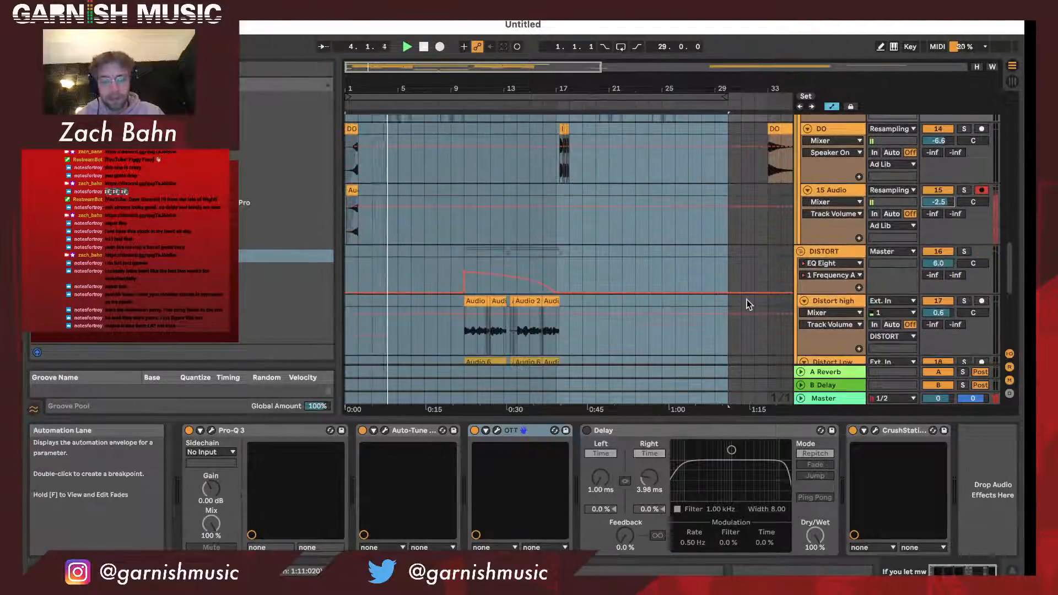
# - Show the Distort Low track's effects, hide the automation lanes, and stop playback in bar 6
pyautogui.scroll(-4, 747, 299)
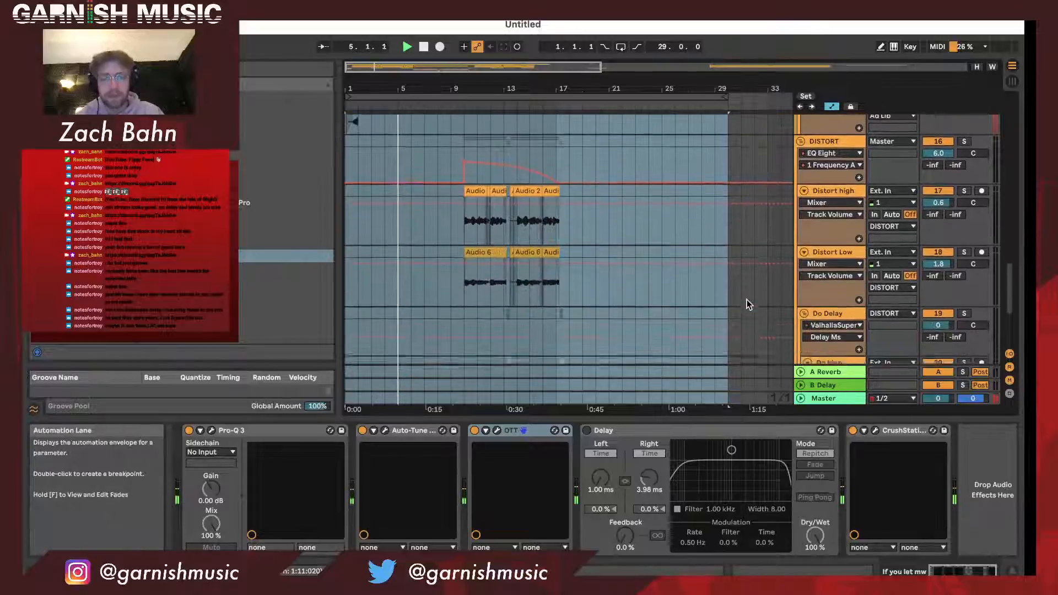
pyautogui.click(731, 285)
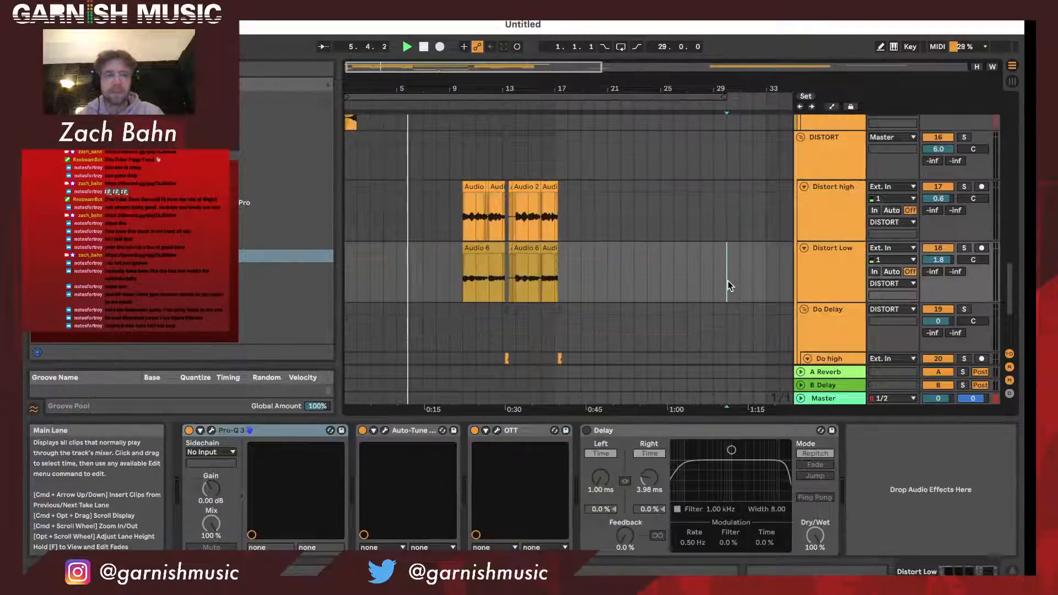
pyautogui.press('a')
pyautogui.scroll(-3, 728, 284)
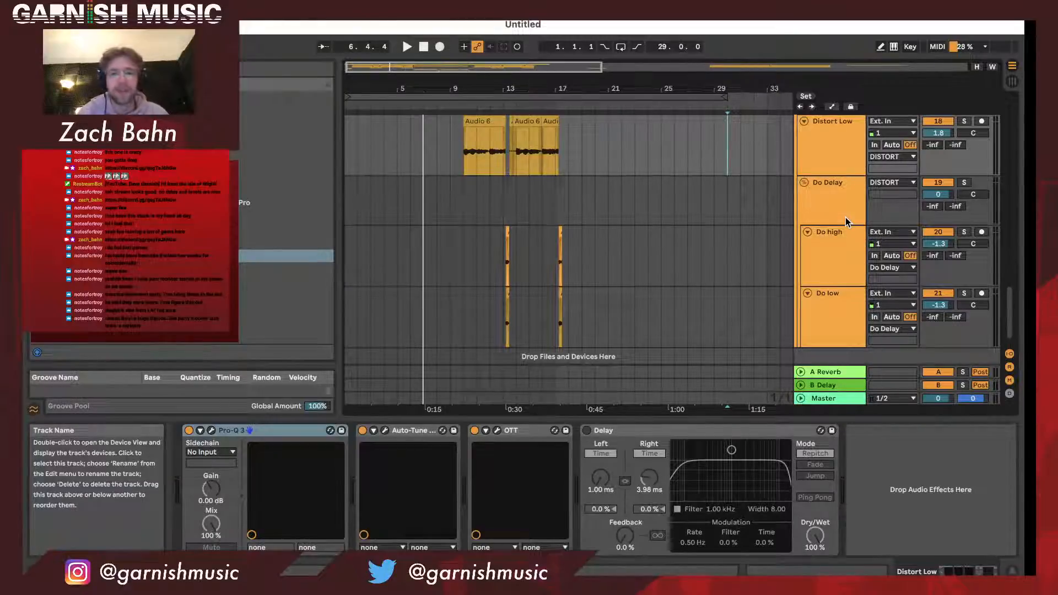
# - Review the arrangement's tracks from the chromeo chellange instrumental through the vocal layers and Ad Lib group to the DISTORT group
pyautogui.scroll(6, 819, 232)
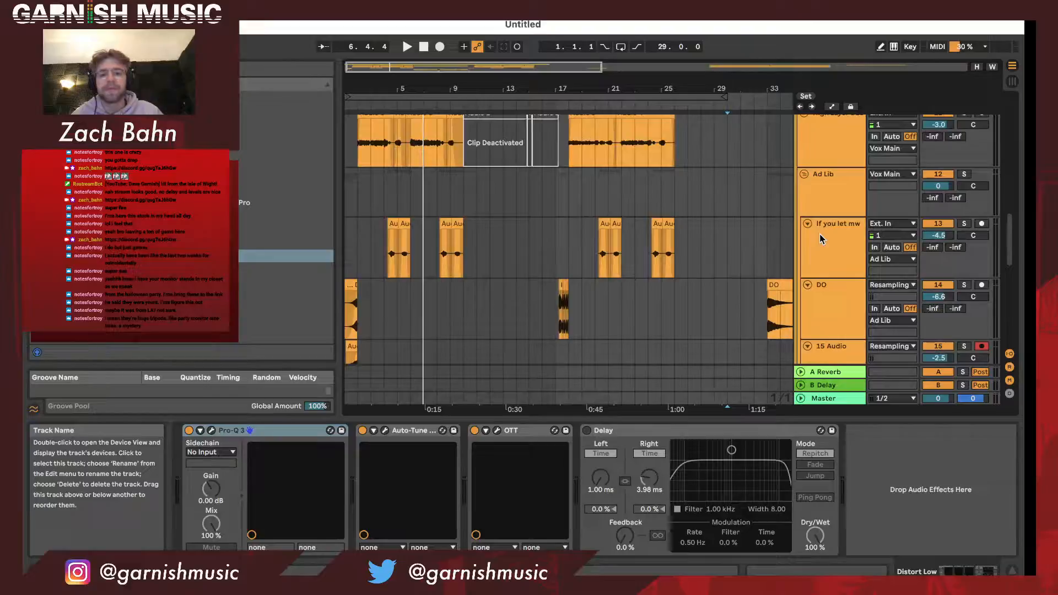
pyautogui.scroll(-2, 820, 236)
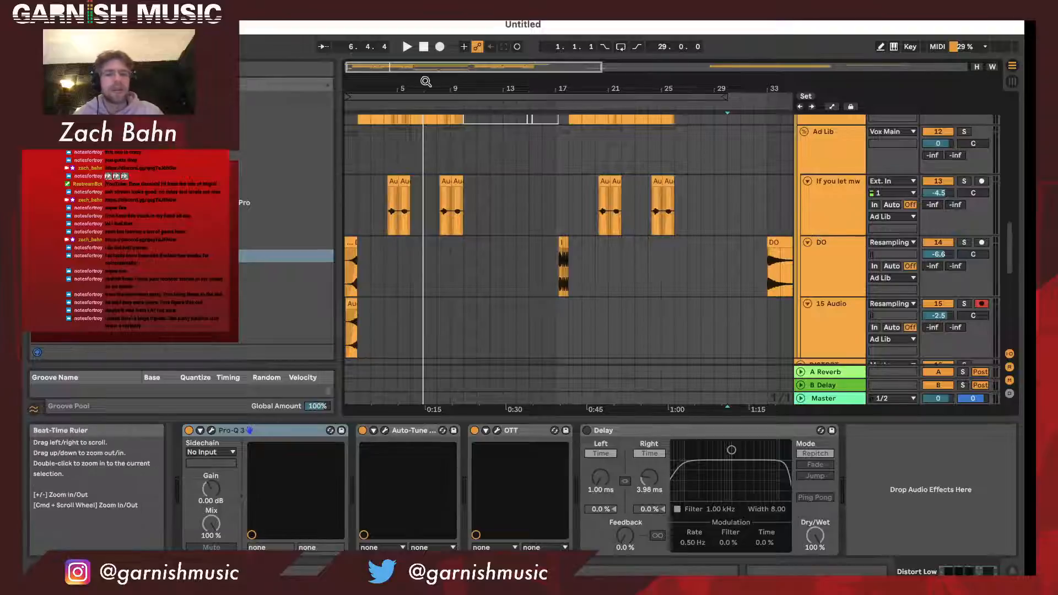
pyautogui.moveTo(412, 88); pyautogui.dragTo(390, 84)
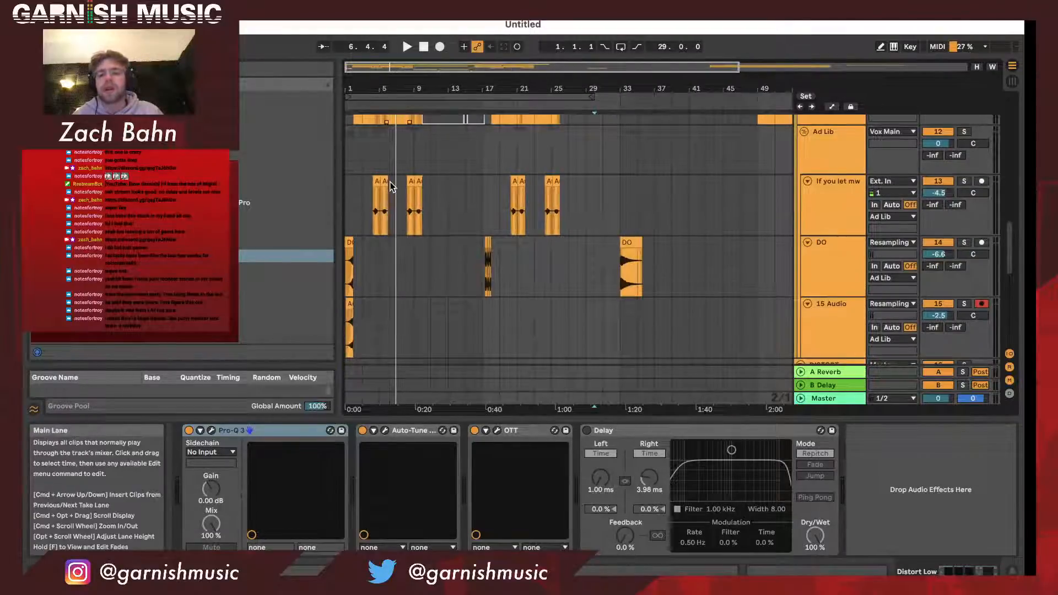
pyautogui.scroll(5, 389, 182)
pyautogui.scroll(3, 390, 180)
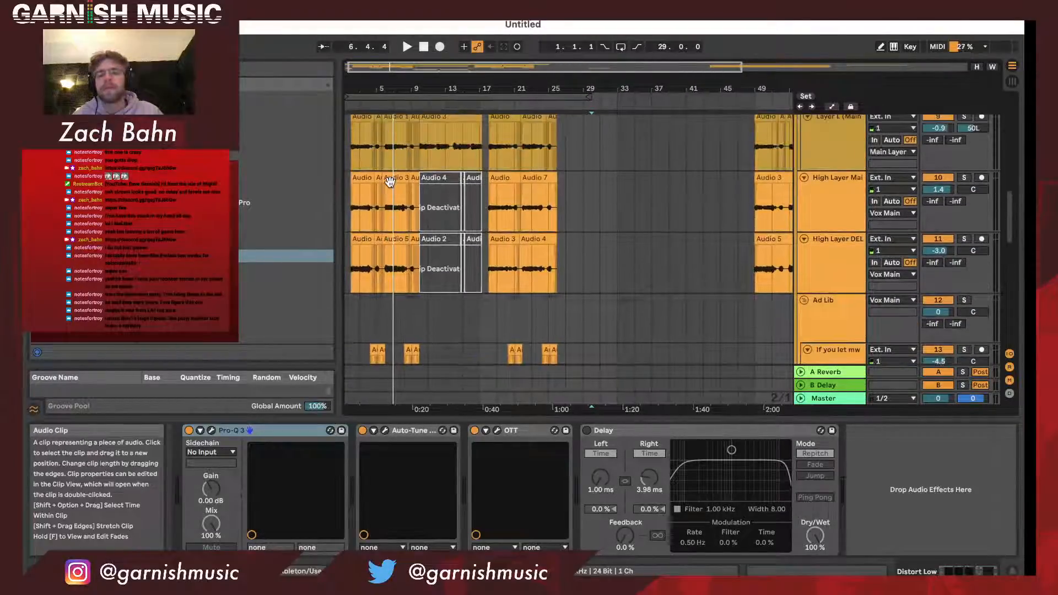
pyautogui.scroll(5, 420, 197)
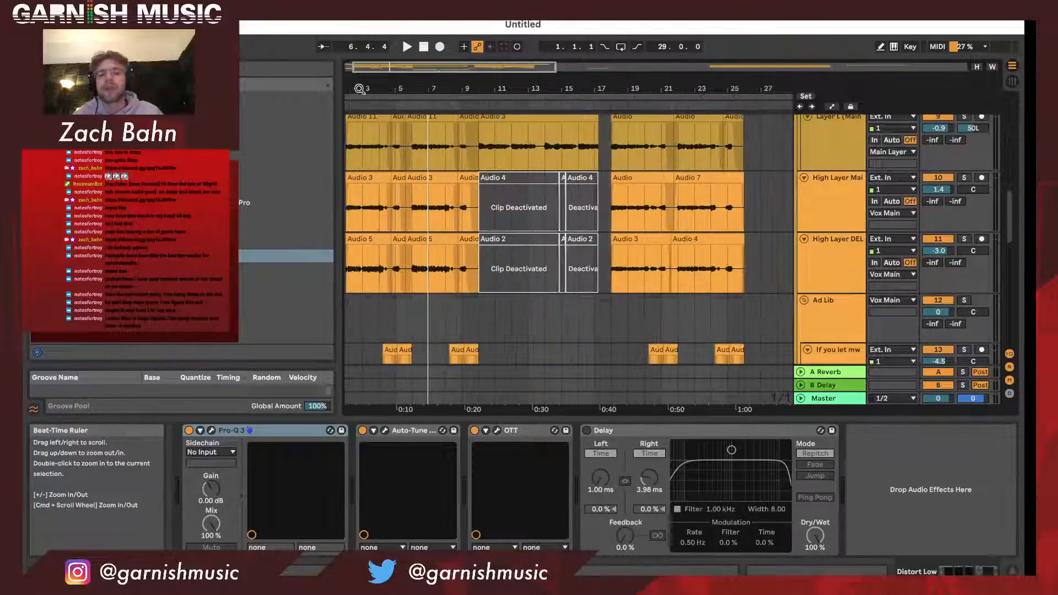
pyautogui.scroll(2, 420, 197)
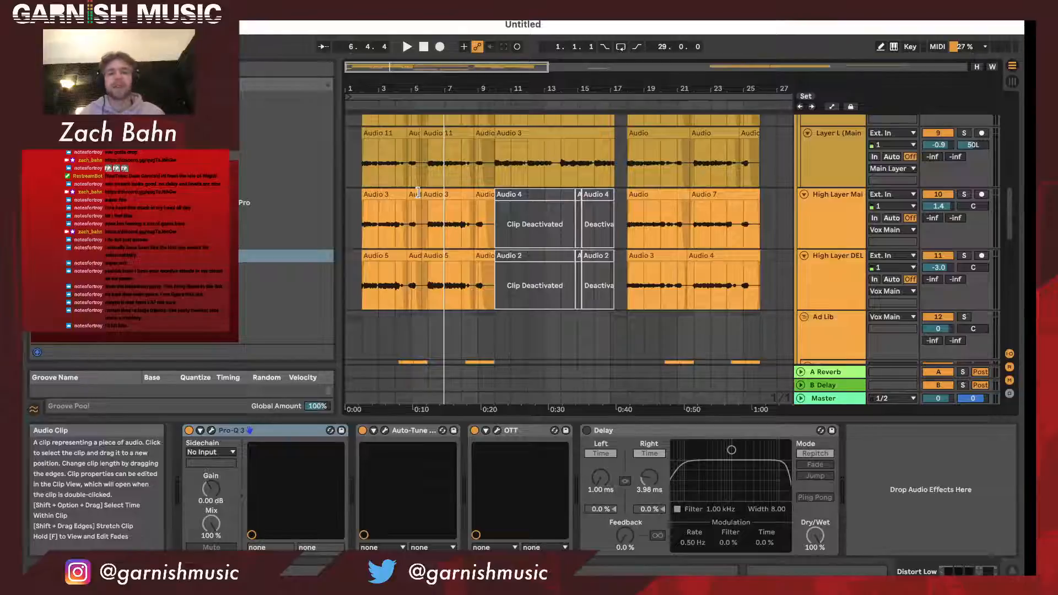
pyautogui.scroll(10, 419, 192)
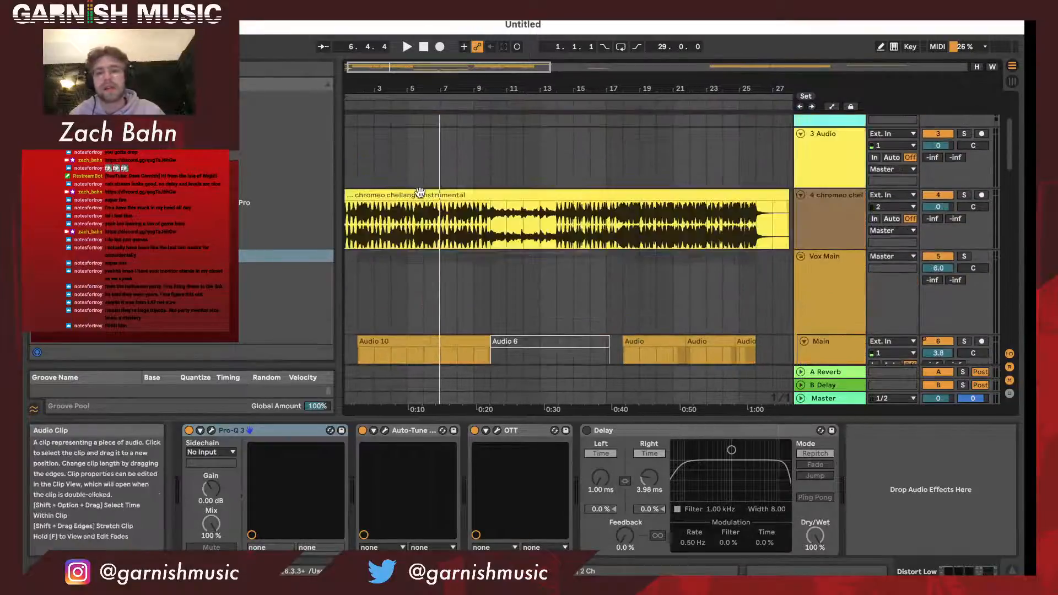
pyautogui.scroll(-15, 420, 193)
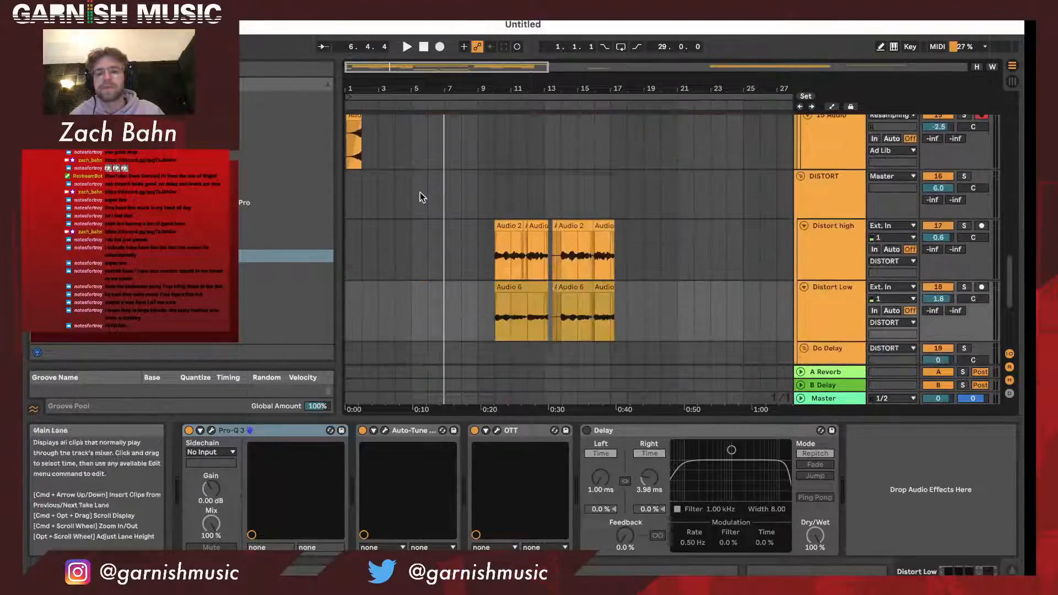
pyautogui.scroll(3, 420, 193)
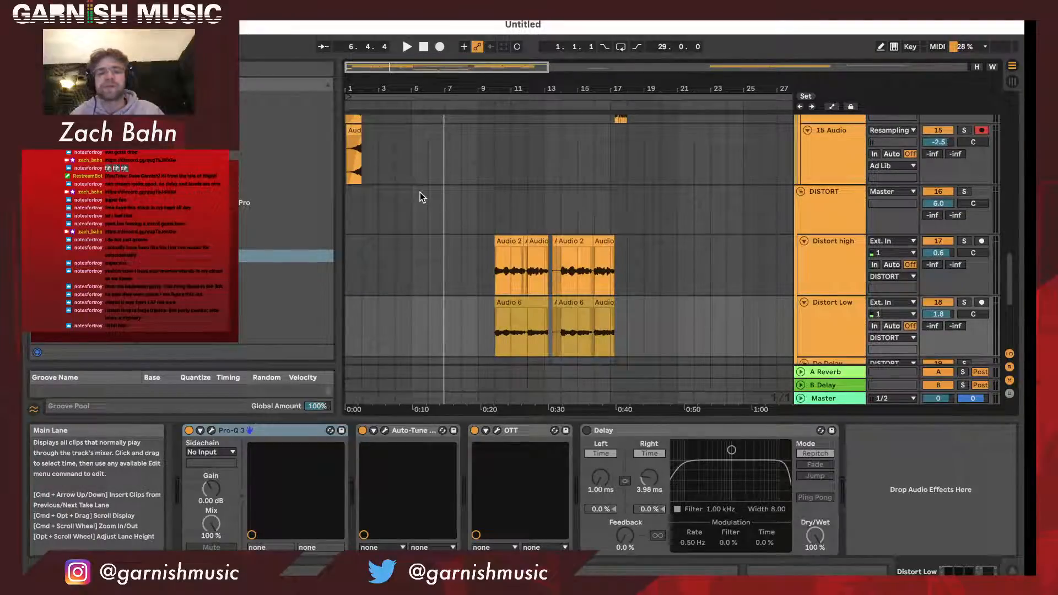
pyautogui.moveTo(427, 89); pyautogui.dragTo(427, 78)
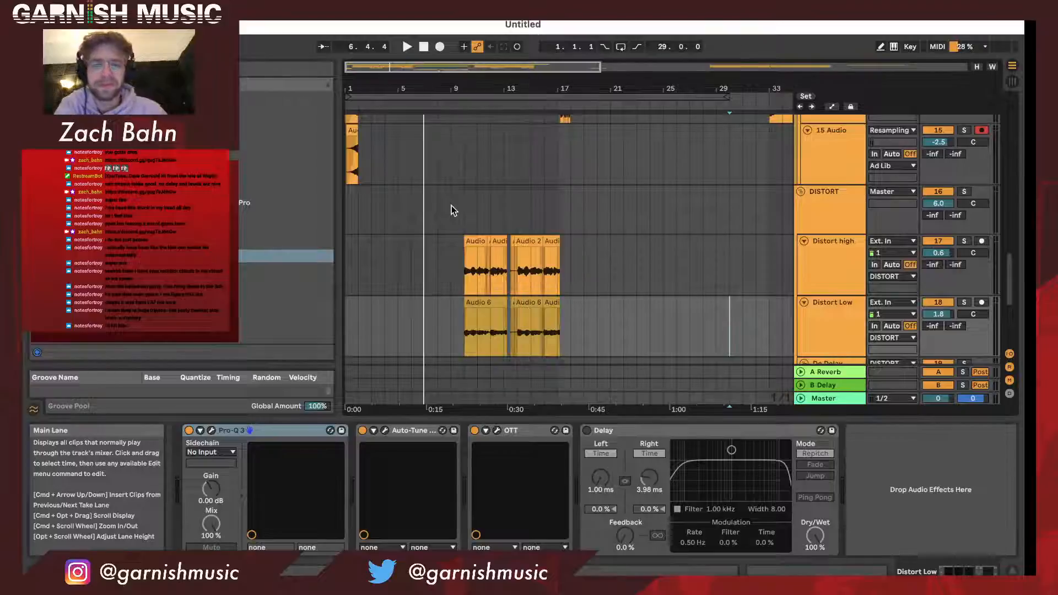
# - Review the arrangement from the DISTORT group back through the Ad Lib and vocal layer tracks to the chromeo chellange instrumental
pyautogui.scroll(5, 451, 208)
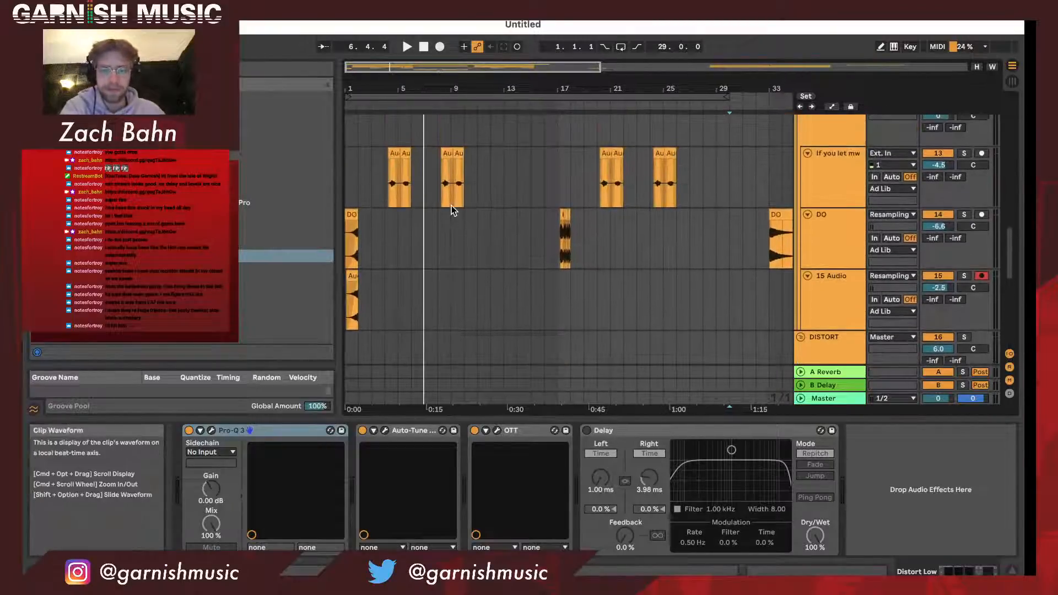
pyautogui.moveTo(366, 89); pyautogui.dragTo(345, 87)
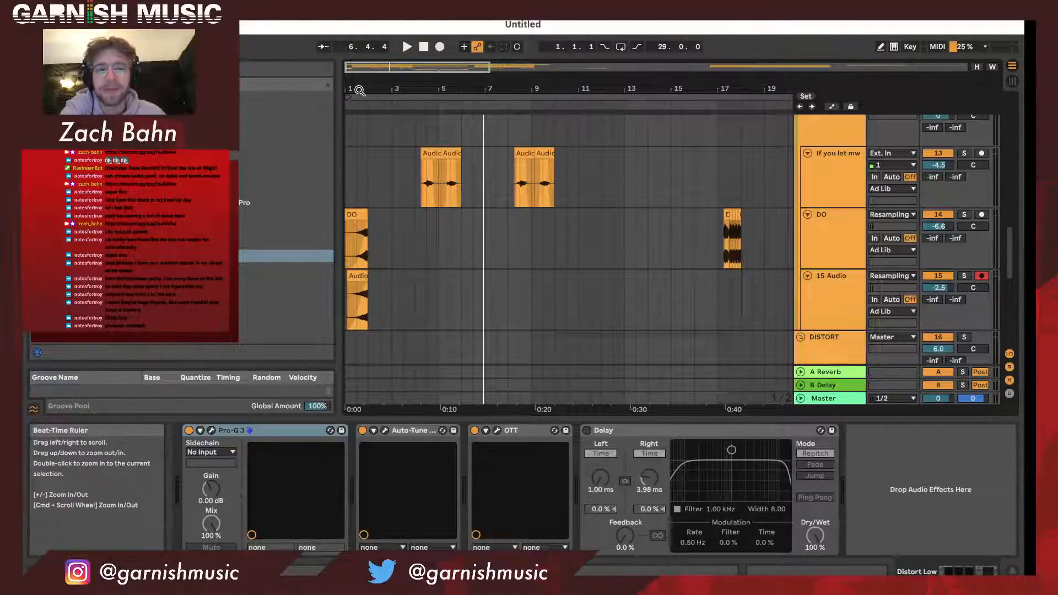
pyautogui.moveTo(360, 90); pyautogui.dragTo(359, 72)
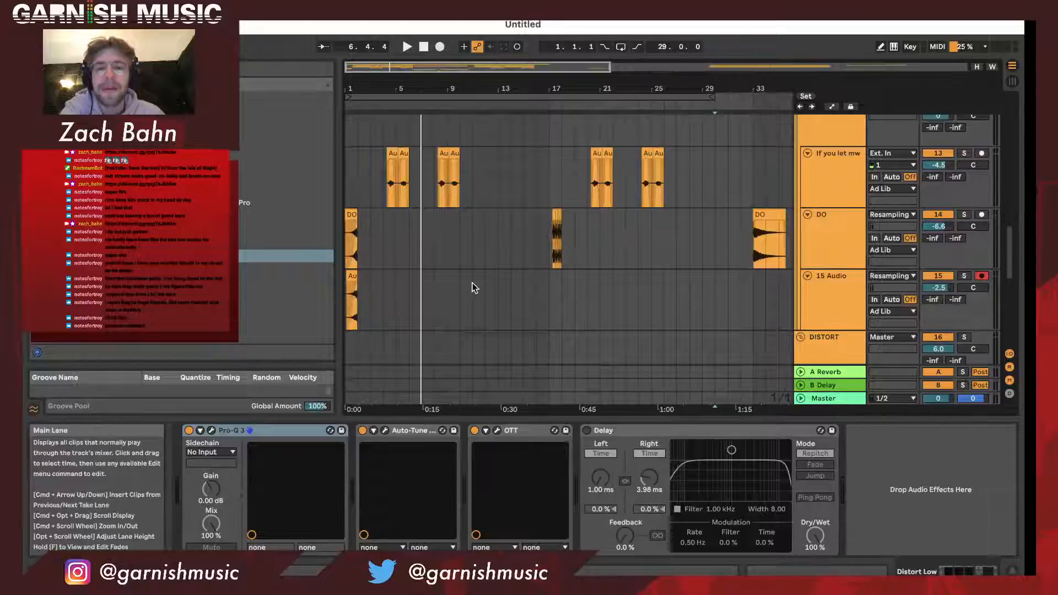
pyautogui.scroll(1, 472, 286)
pyautogui.scroll(3, 472, 287)
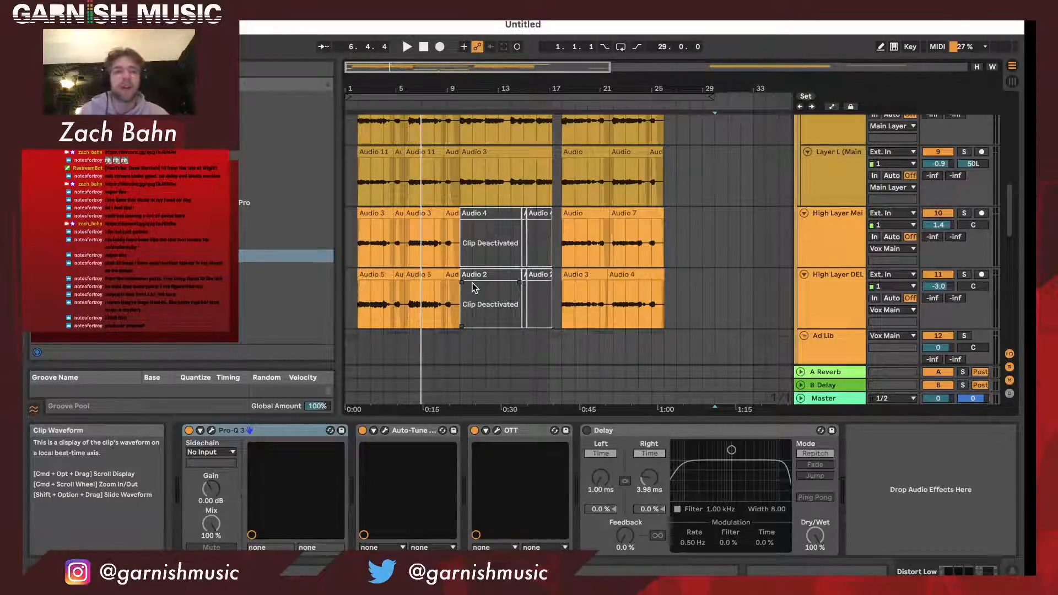
pyautogui.scroll(5, 457, 193)
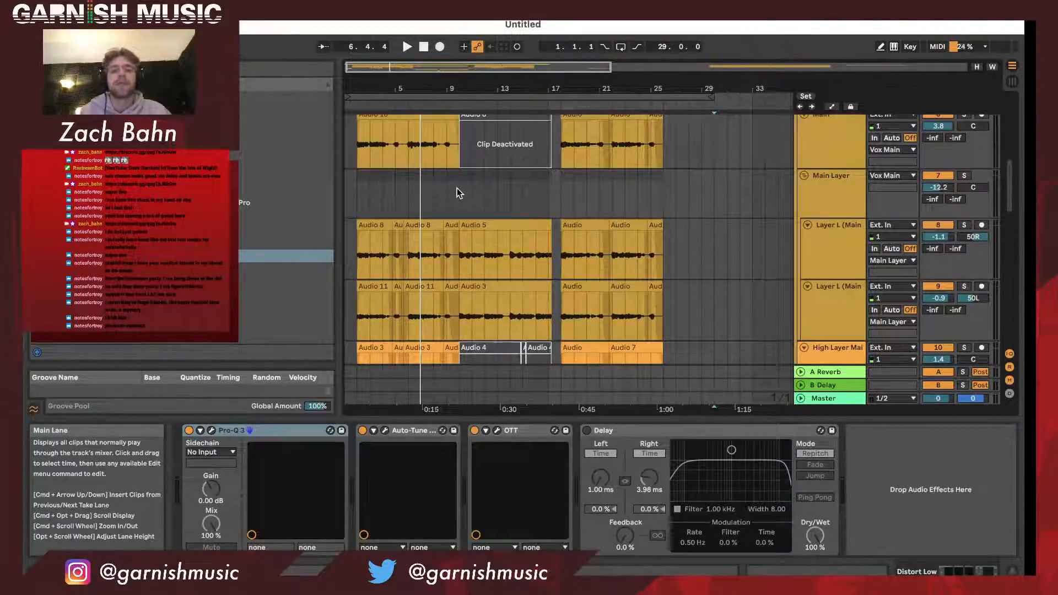
pyautogui.scroll(2, 457, 193)
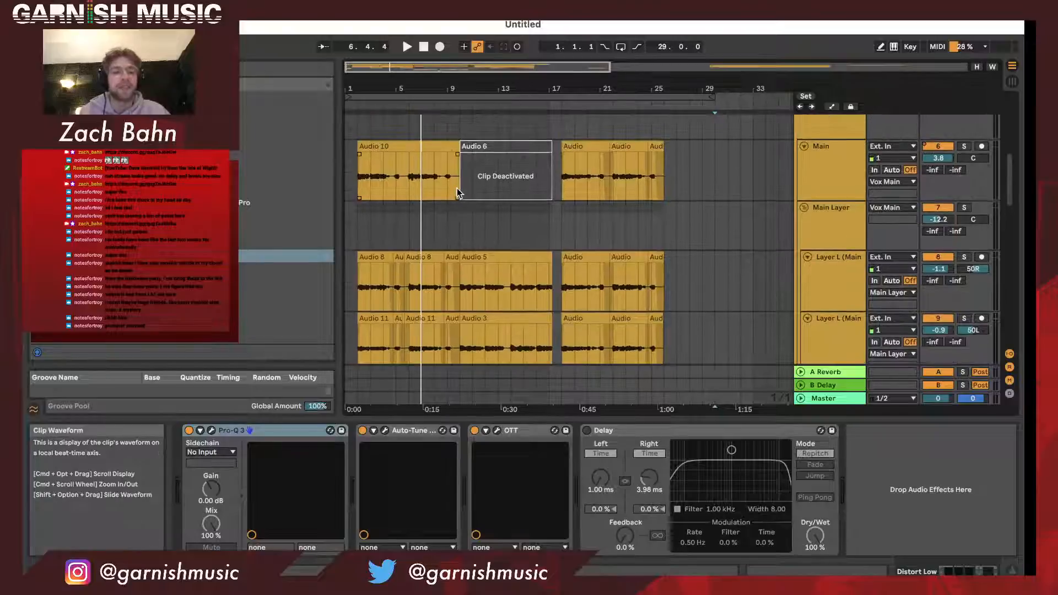
pyautogui.scroll(10, 458, 193)
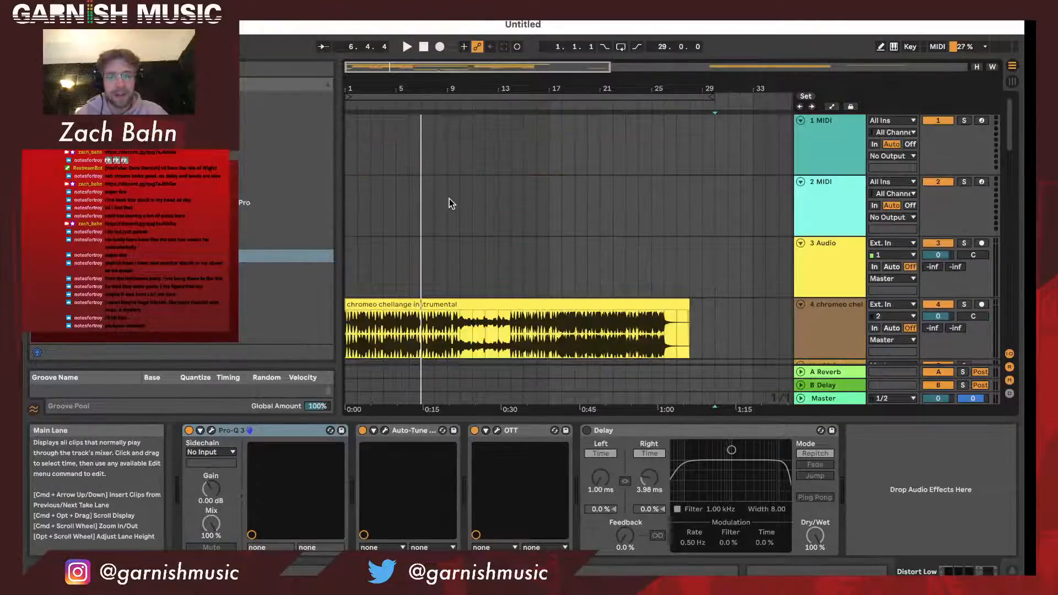
# - Compare the instrumental's sections with the clips on the Main, Main Layer, High Layer and Ad Lib vocal tracks
pyautogui.scroll(-3, 450, 201)
pyautogui.scroll(-8, 532, 250)
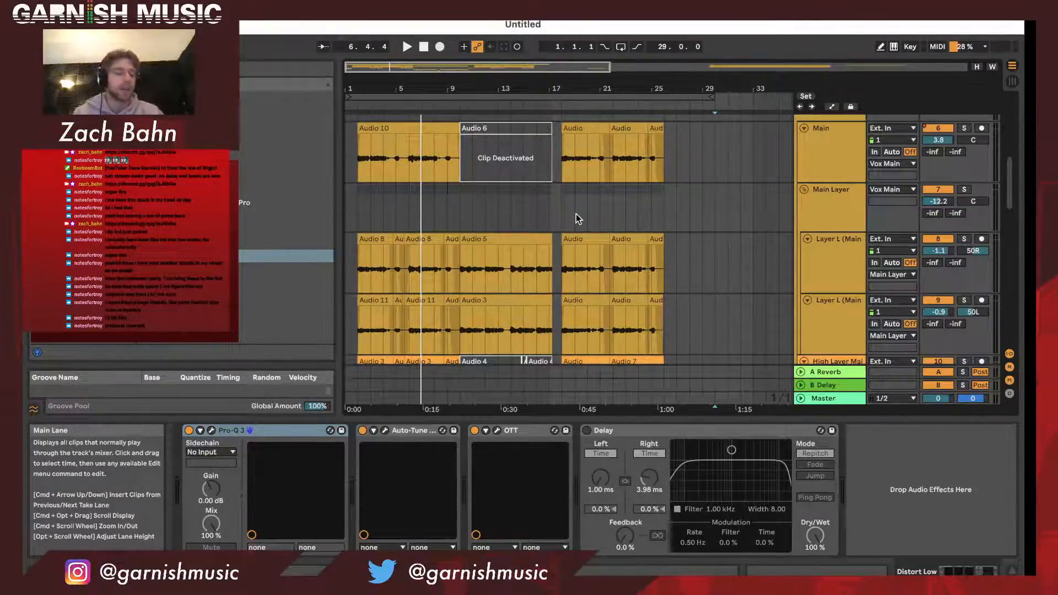
pyautogui.scroll(5, 577, 217)
pyautogui.scroll(2, 577, 218)
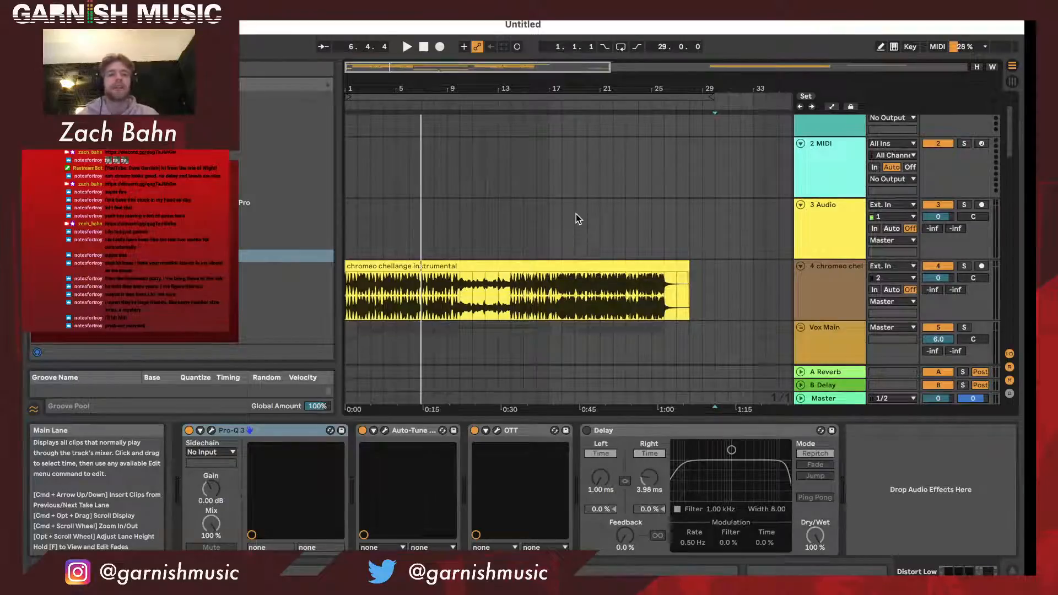
pyautogui.scroll(-8, 577, 219)
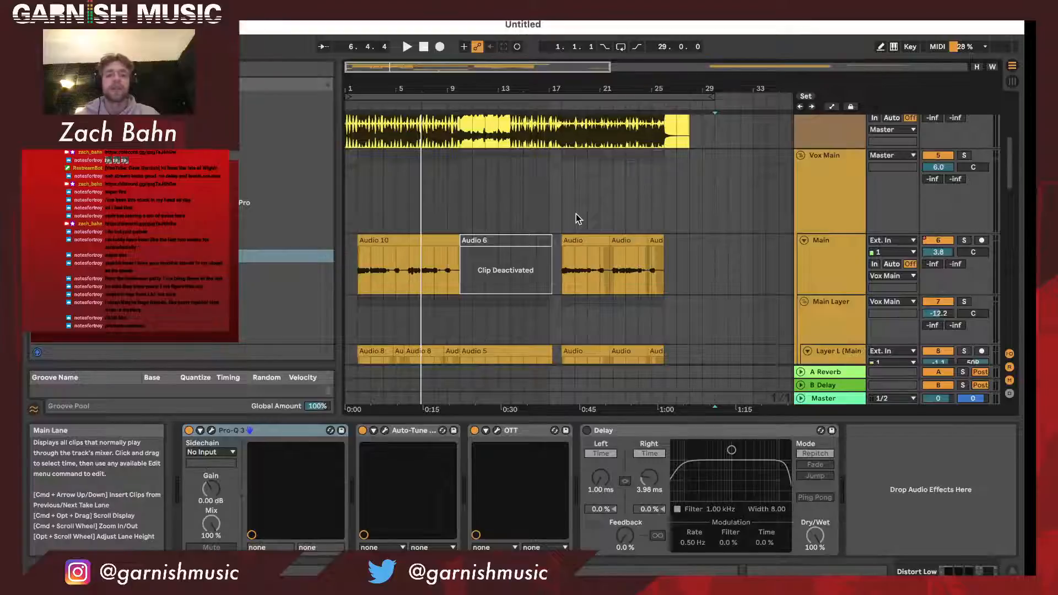
pyautogui.scroll(-2, 576, 214)
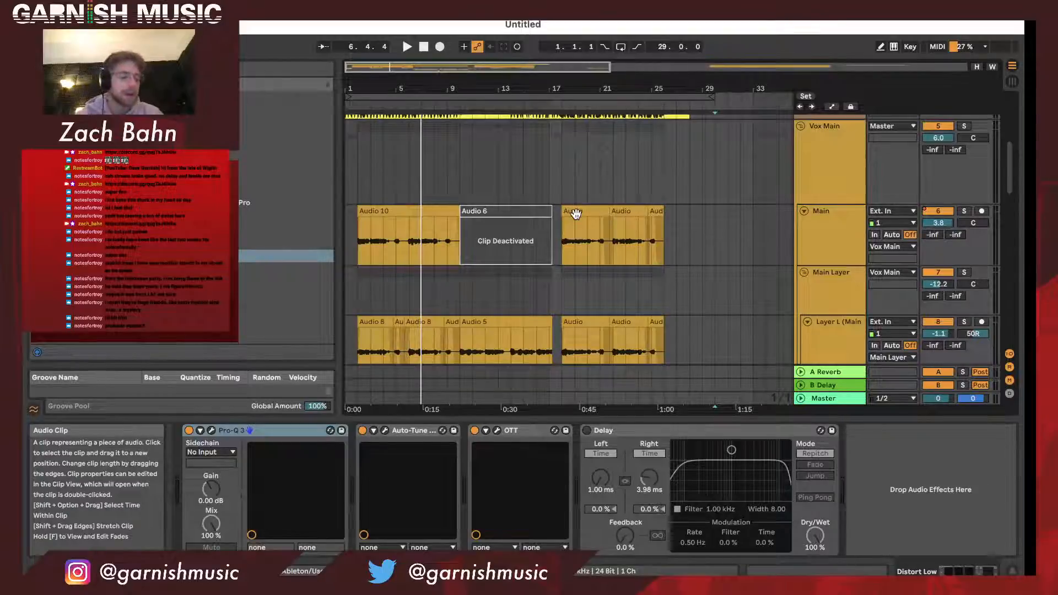
pyautogui.scroll(-3, 576, 215)
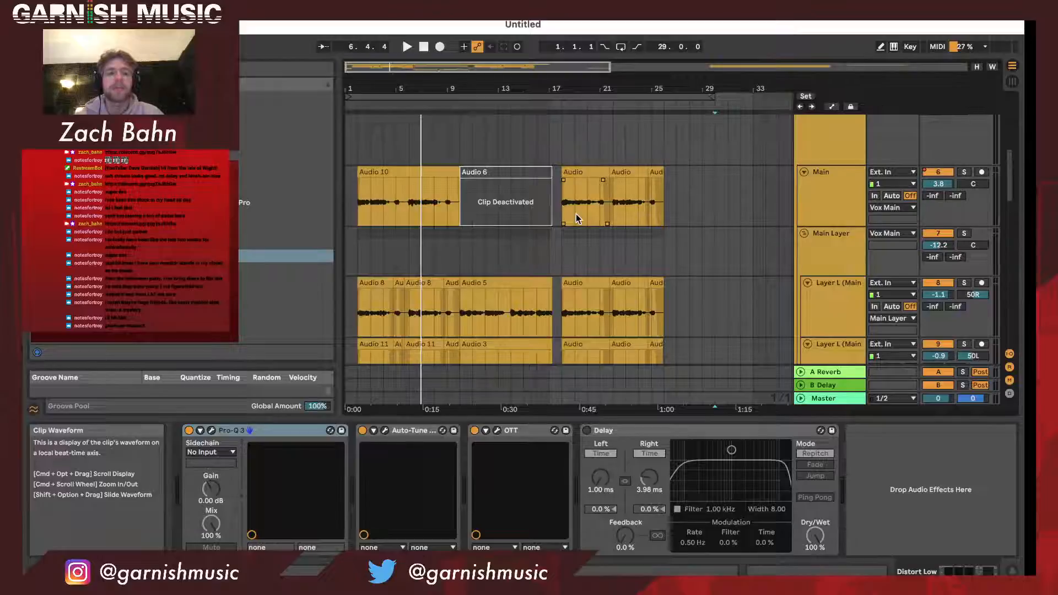
pyautogui.scroll(8, 577, 219)
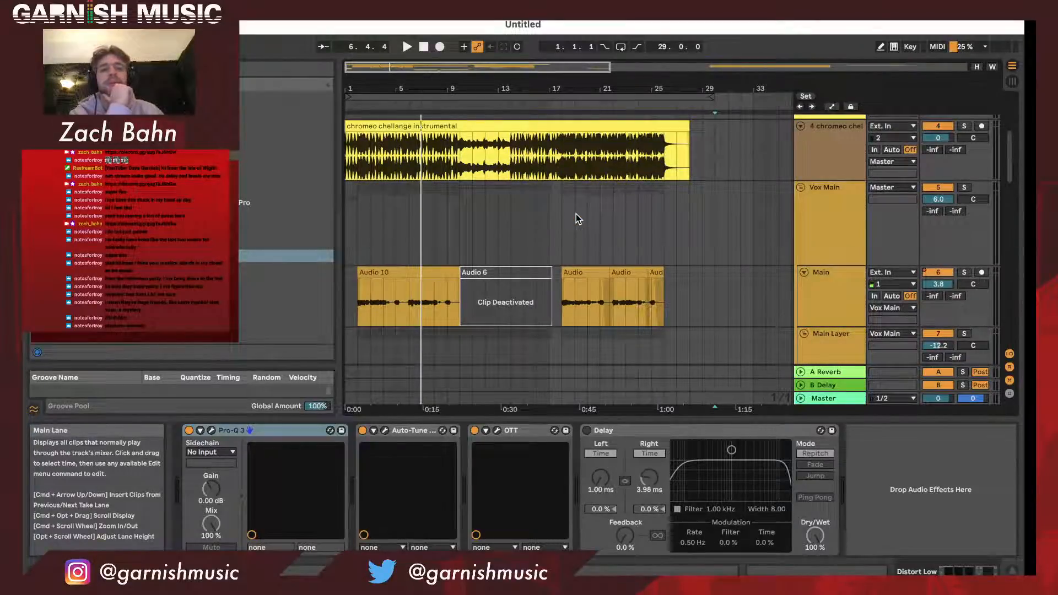
pyautogui.scroll(-10, 577, 215)
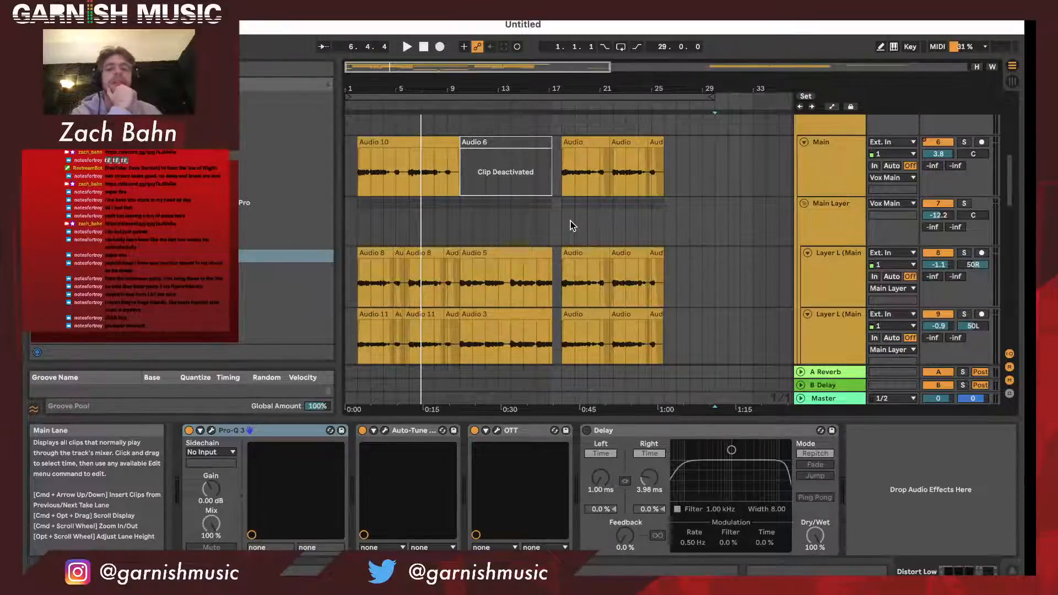
pyautogui.scroll(-5, 570, 221)
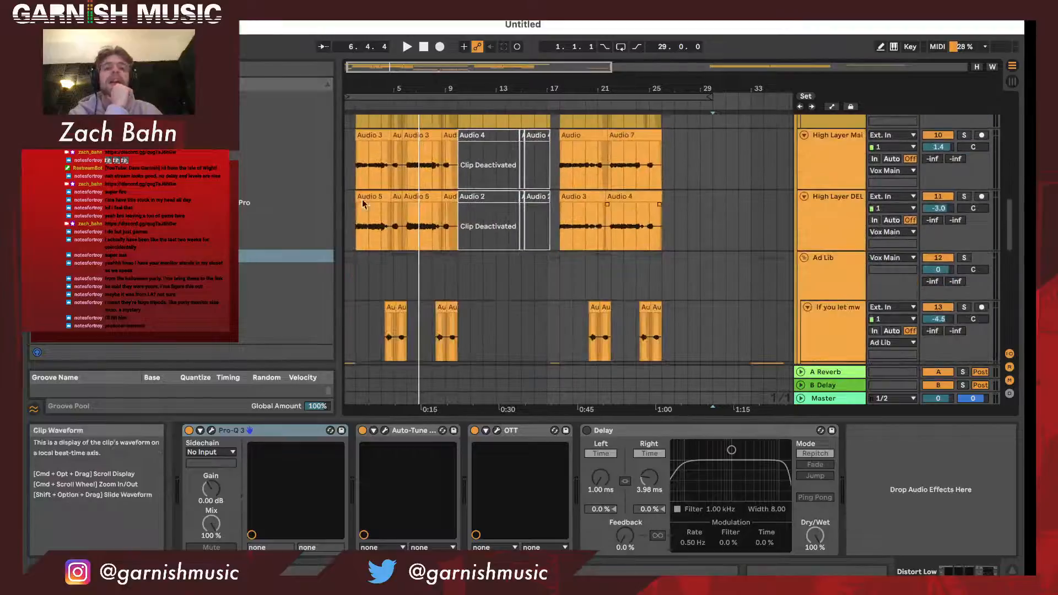
pyautogui.scroll(-2, 504, 184)
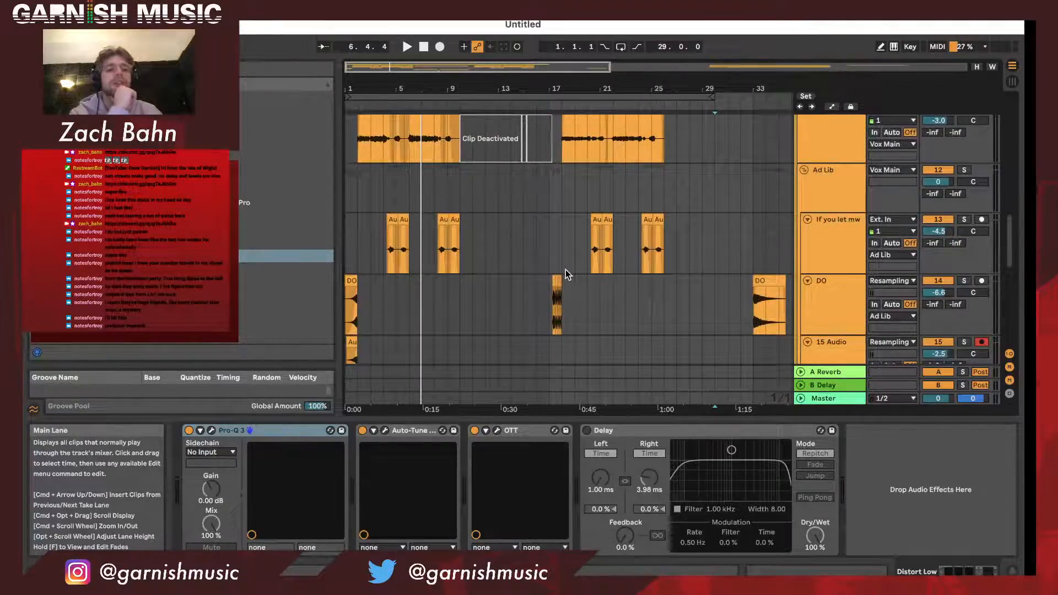
pyautogui.scroll(10, 565, 270)
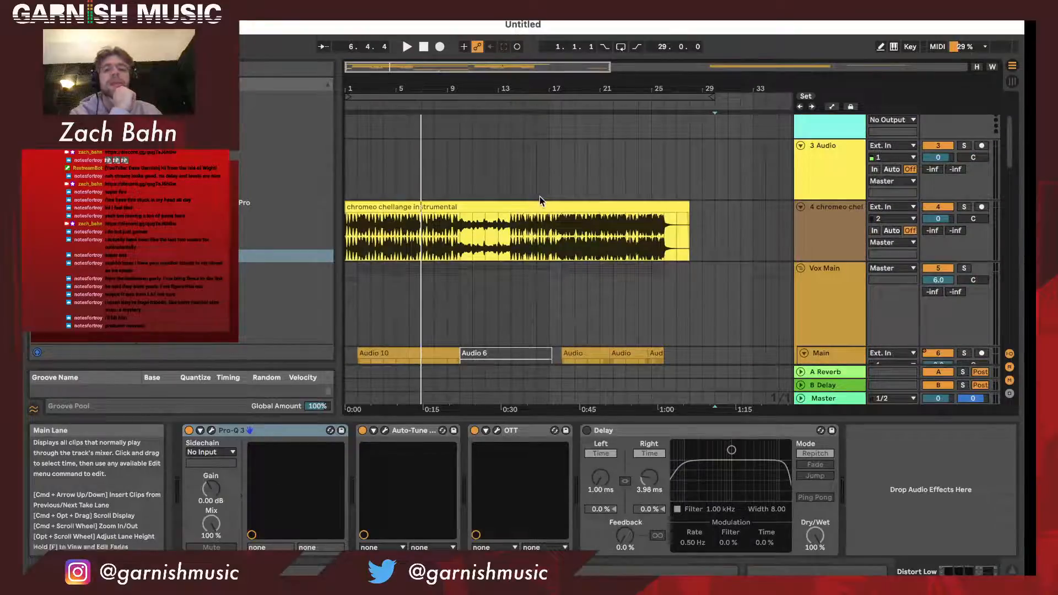
# - Examine the track order from the chromeo chellange instrumental through the vocal layers and ad libs to the DISTORT group
pyautogui.moveTo(509, 85); pyautogui.dragTo(506, 80)
pyautogui.scroll(-2, 534, 180)
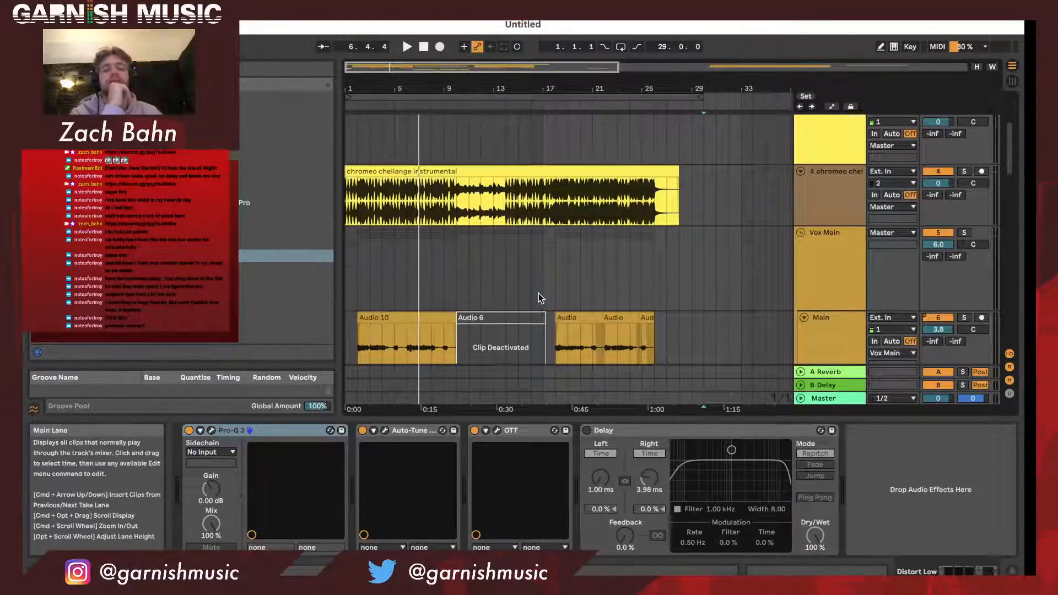
pyautogui.scroll(-9, 538, 293)
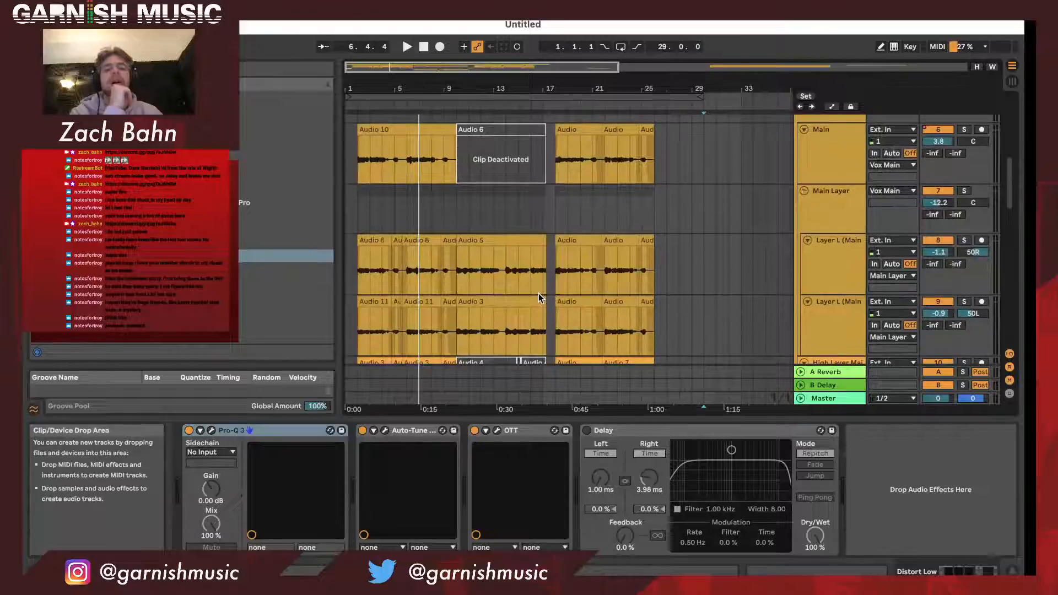
pyautogui.scroll(-15, 537, 293)
pyautogui.scroll(-3, 538, 298)
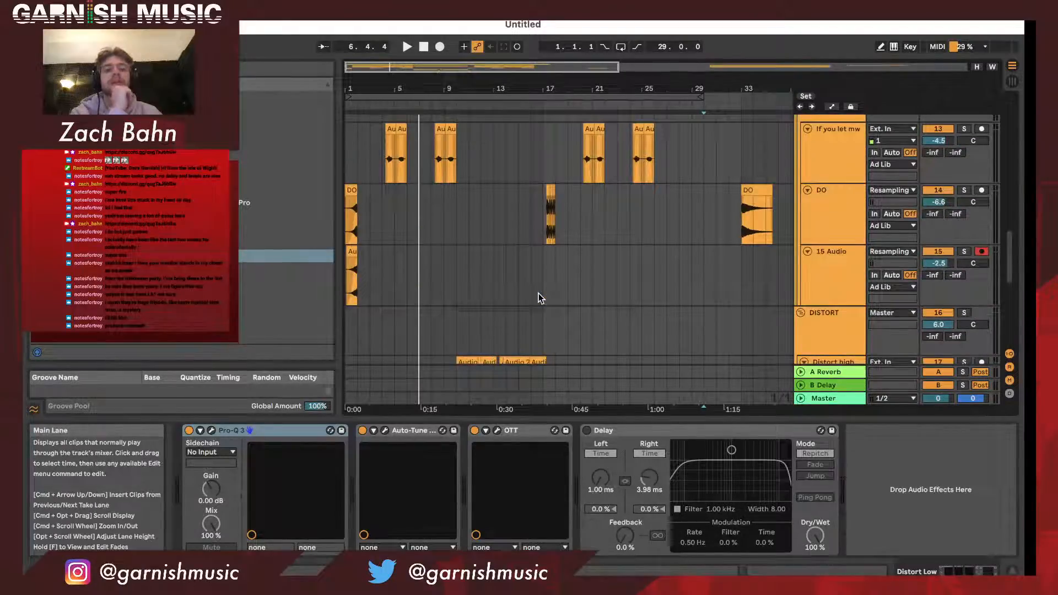
pyautogui.scroll(-12, 538, 298)
# - Show the Vox Main group's effects chain
pyautogui.scroll(20, 538, 294)
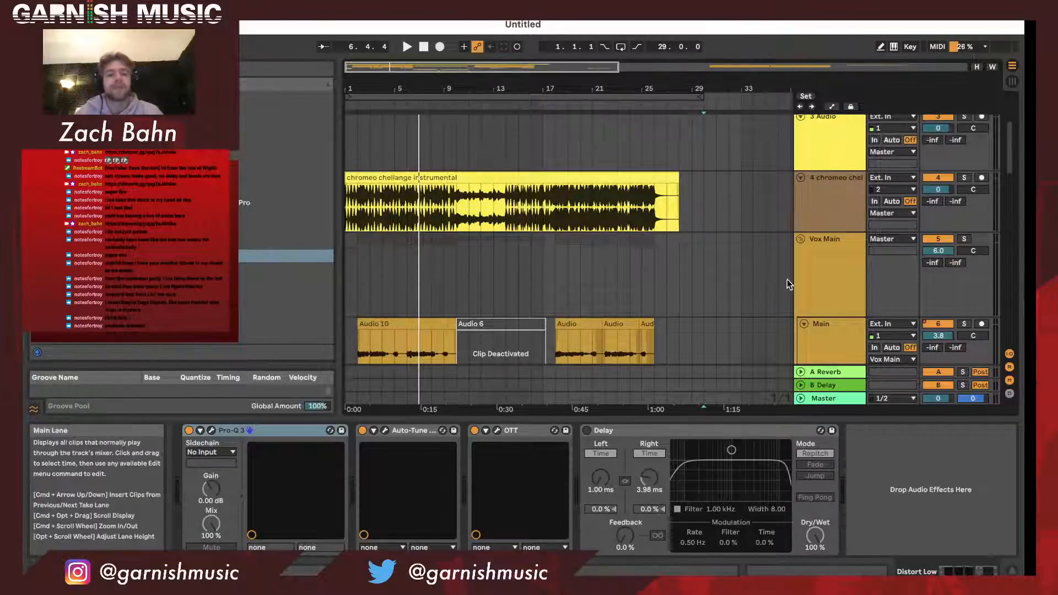
pyautogui.click(839, 283)
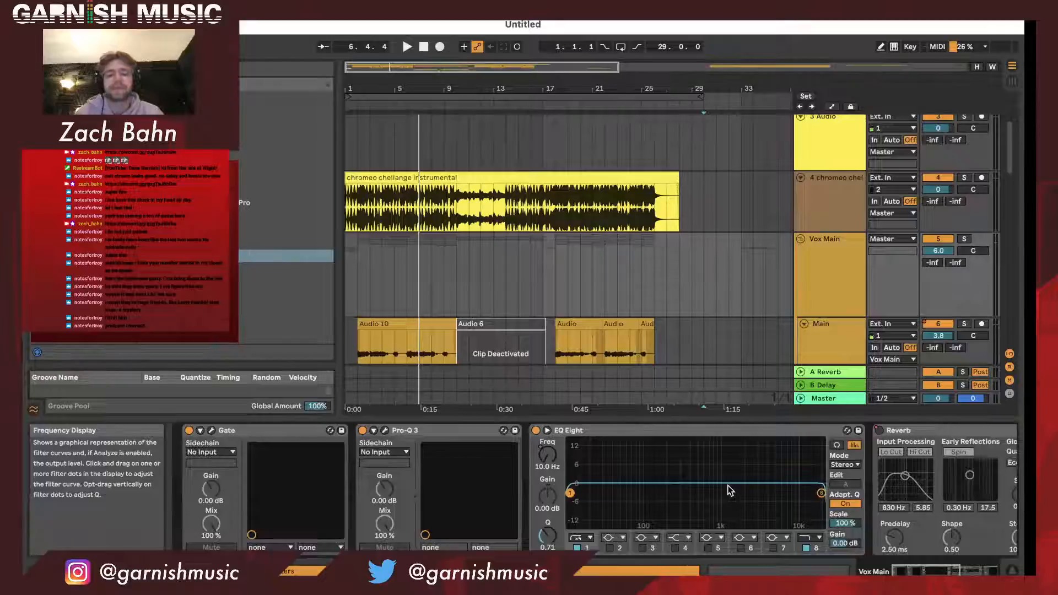
pyautogui.scroll(-4, 842, 225)
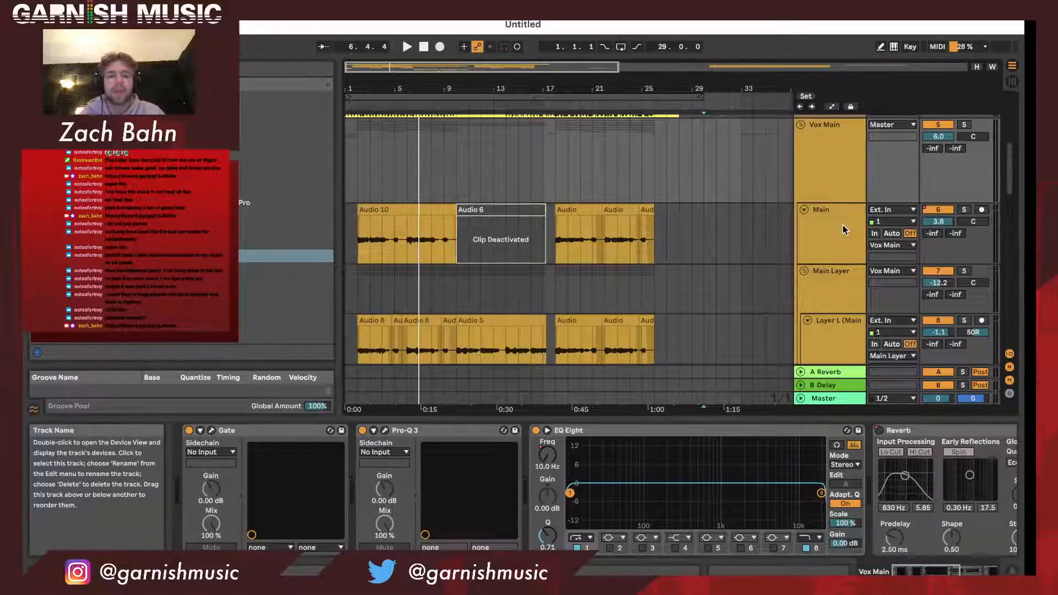
pyautogui.click(840, 130)
# - Examine the Main Layer and High Layer vocal clips and their deactivated sections
pyautogui.scroll(-10, 829, 159)
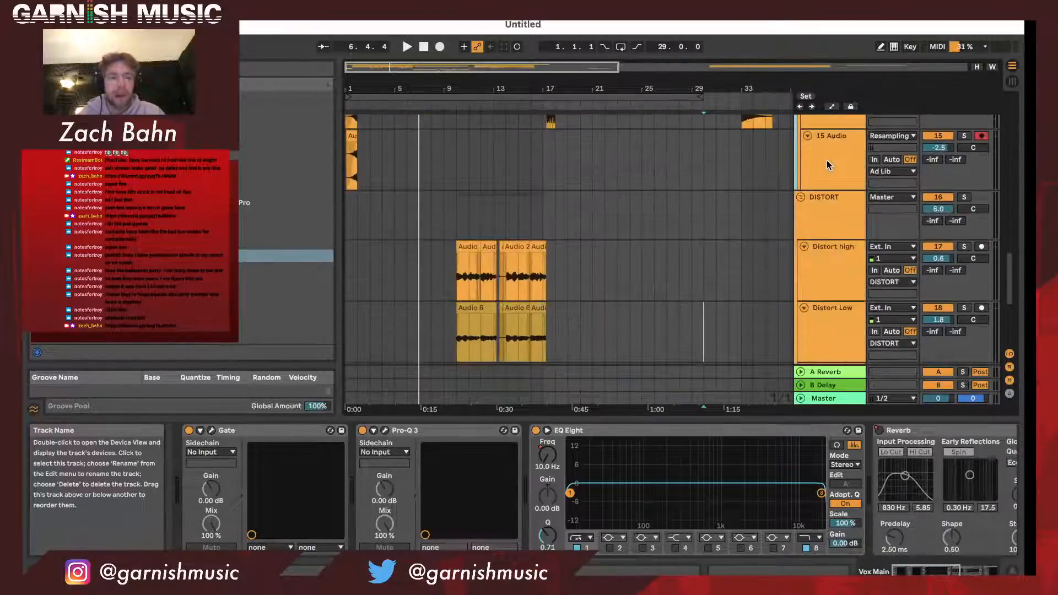
pyautogui.scroll(7, 826, 161)
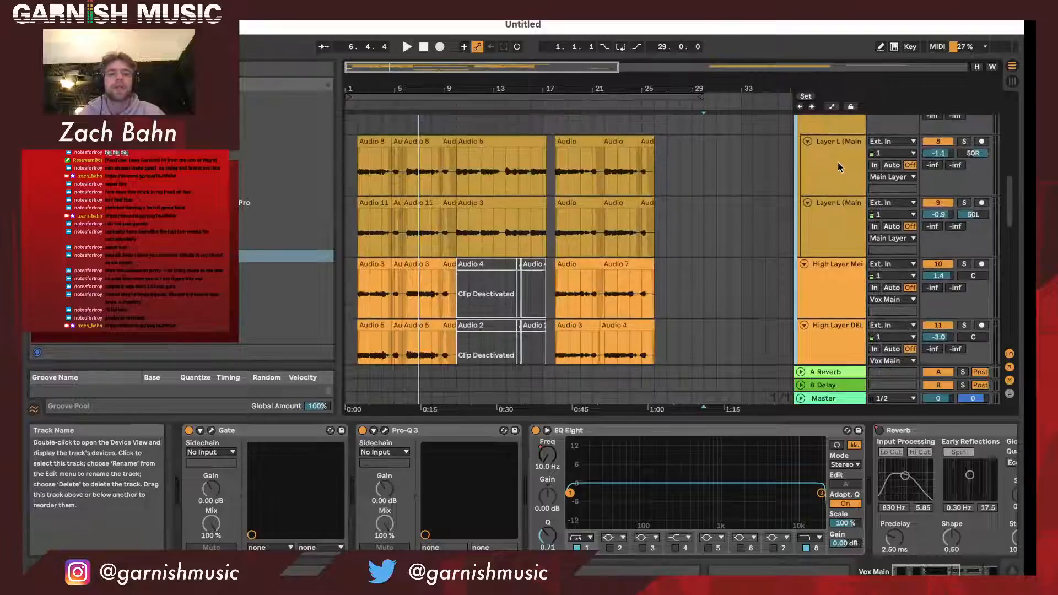
pyautogui.scroll(-2, 837, 187)
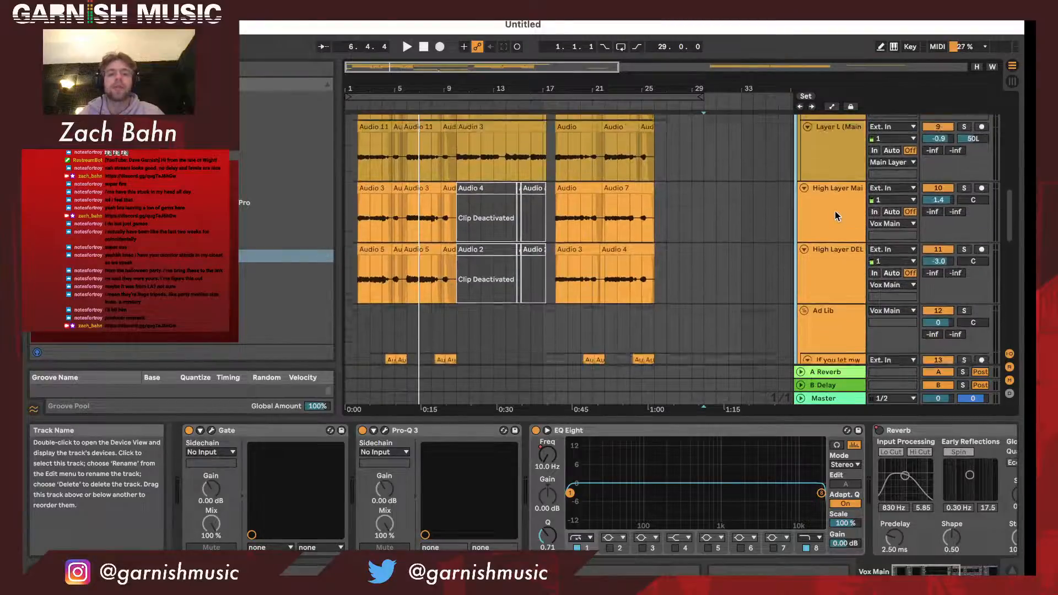
pyautogui.scroll(1, 836, 216)
pyautogui.scroll(2, 835, 210)
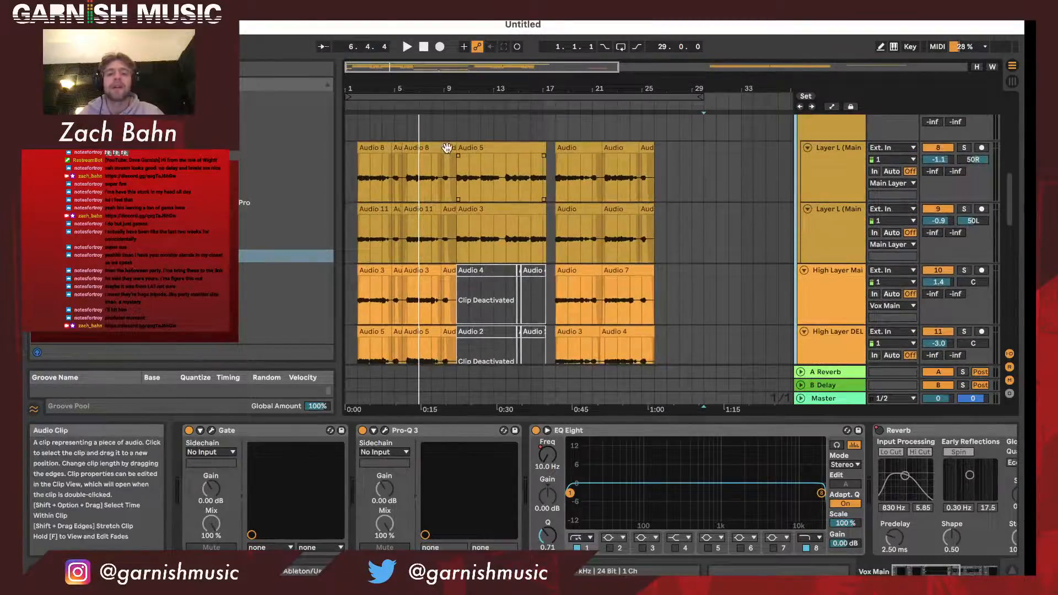
pyautogui.scroll(-2, 535, 187)
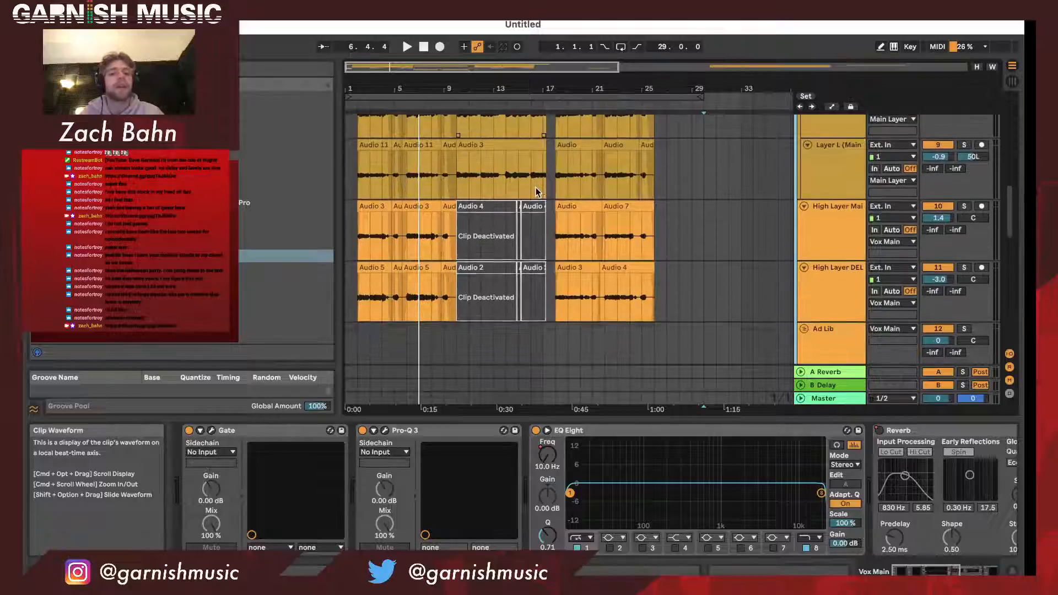
pyautogui.scroll(-4, 581, 216)
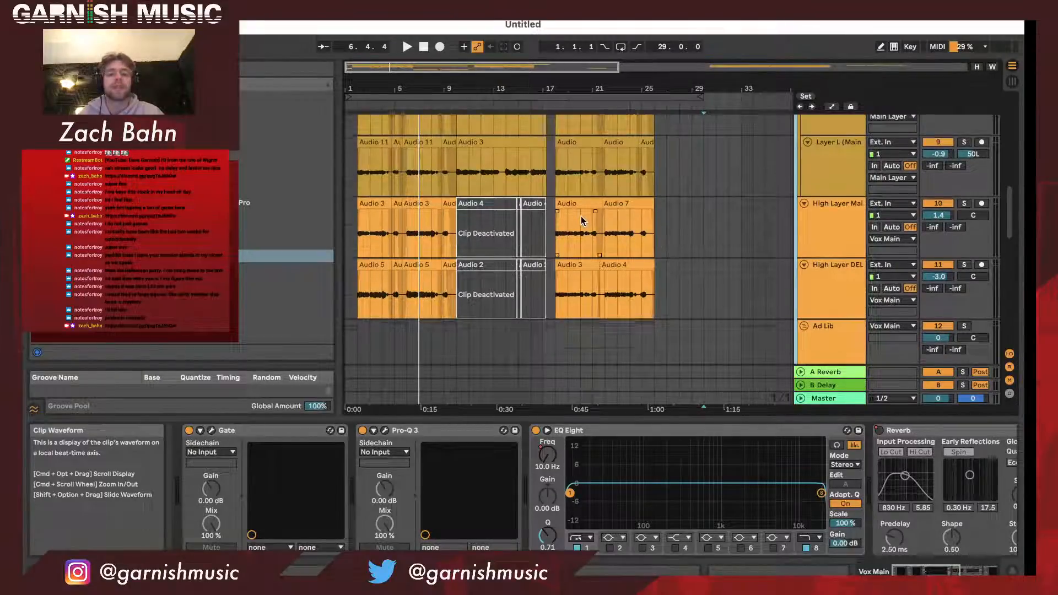
pyautogui.scroll(3, 845, 227)
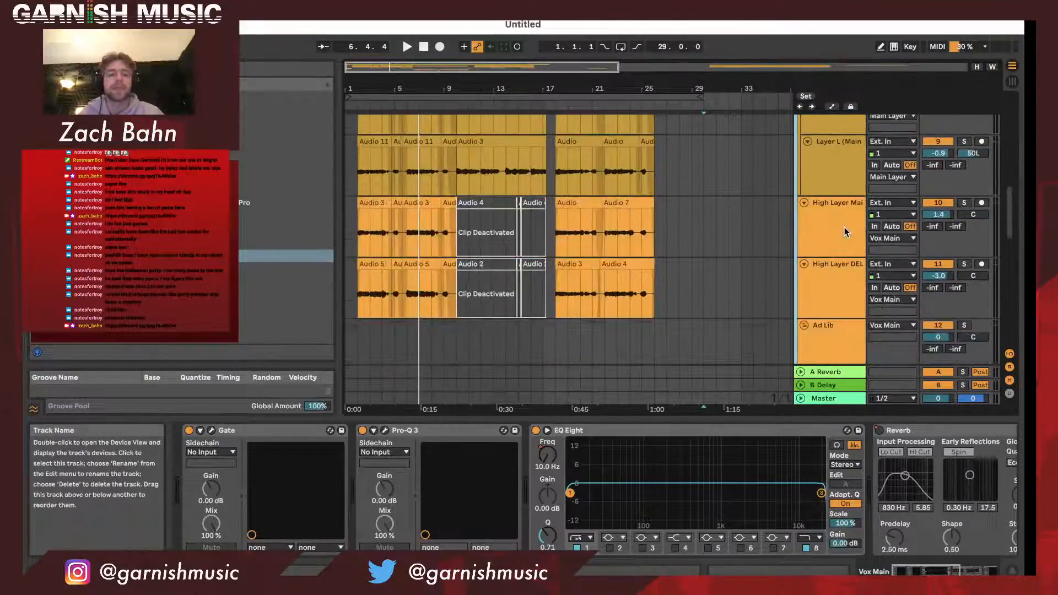
# - Show the effects on the High Layer Main track and on the Ad Lib group
pyautogui.click(841, 177)
pyautogui.scroll(-3, 841, 179)
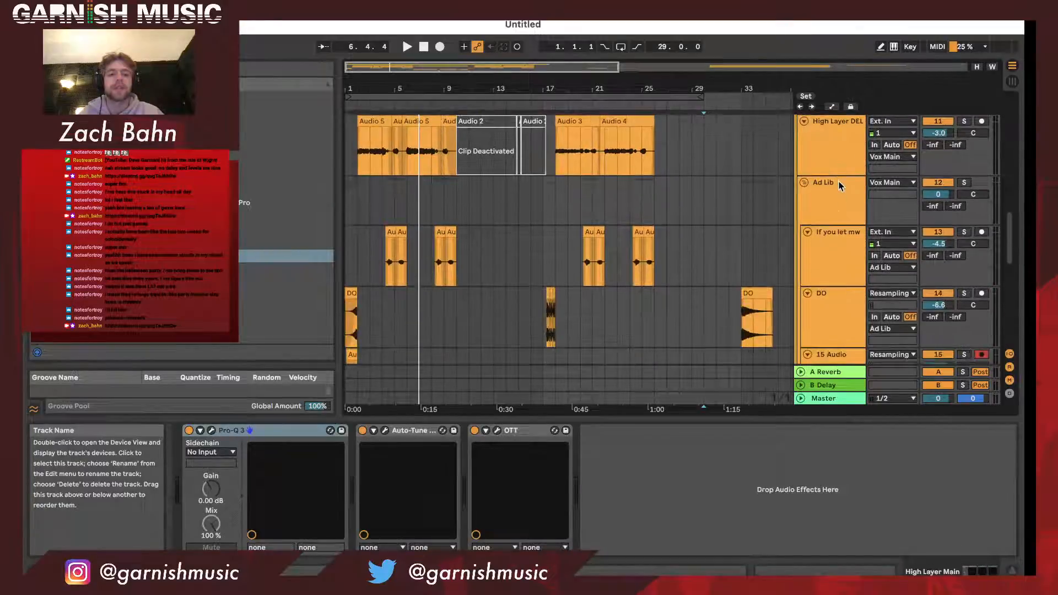
pyautogui.click(841, 217)
pyautogui.scroll(-5, 841, 216)
# - Review the Vox Main group's effects again and show those of the DISTORT group
pyautogui.scroll(8, 839, 216)
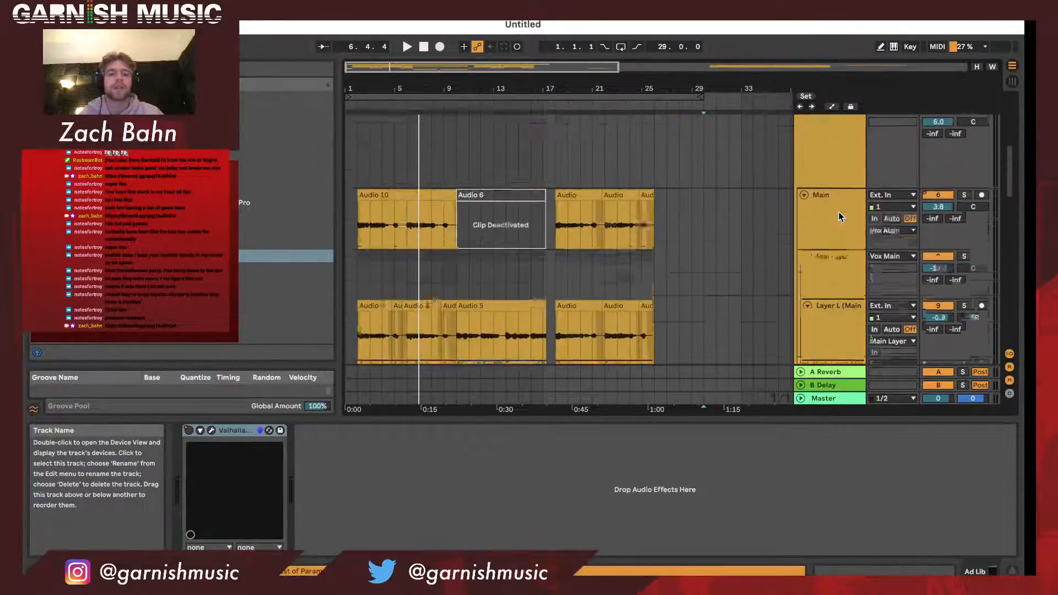
pyautogui.click(840, 216)
pyautogui.scroll(-8, 840, 216)
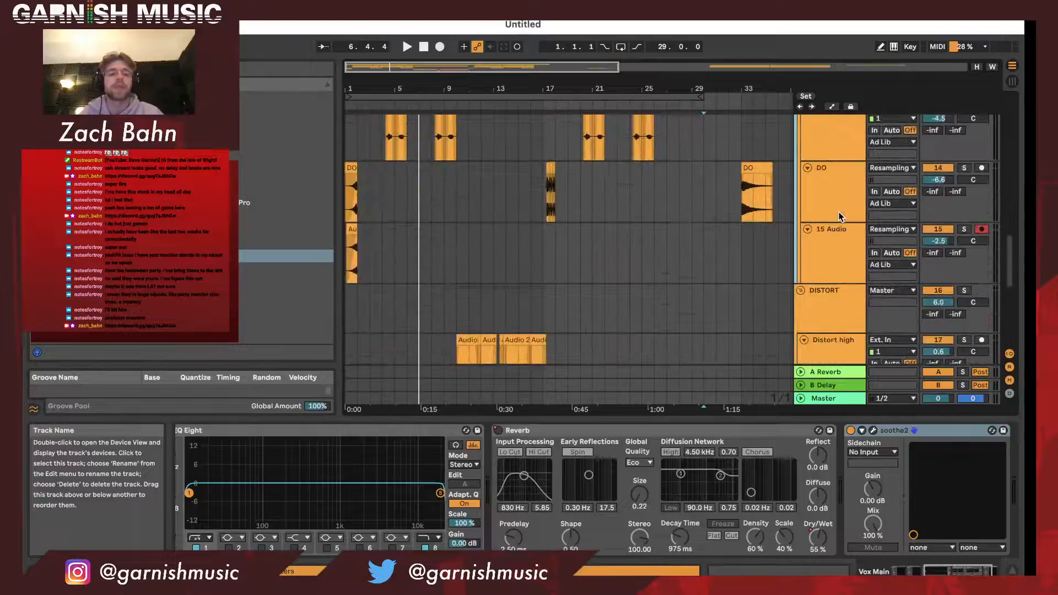
pyautogui.scroll(-3, 830, 287)
pyautogui.click(835, 220)
pyautogui.scroll(-3, 836, 243)
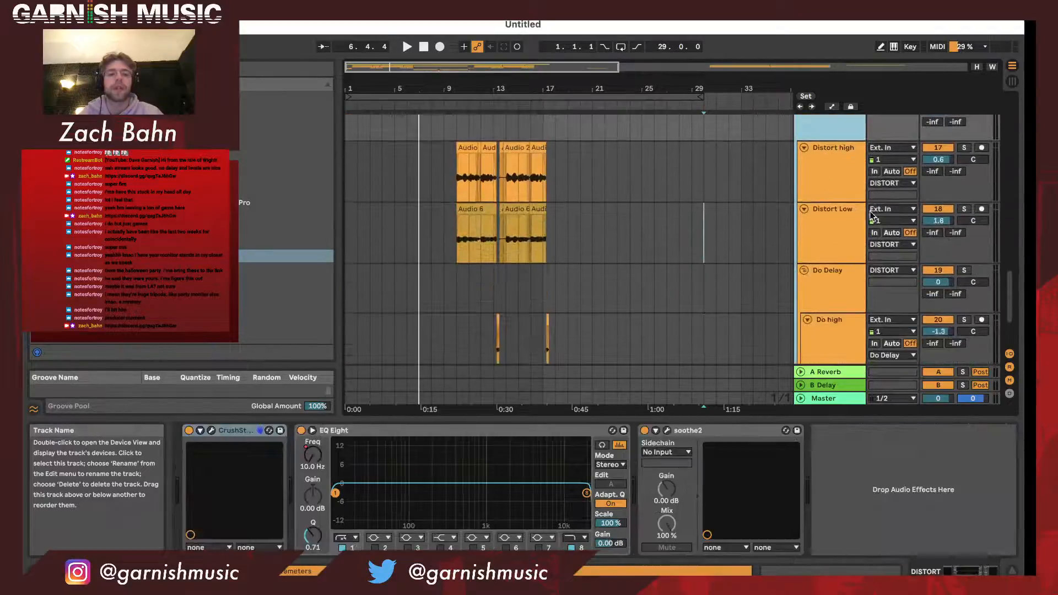
pyautogui.scroll(-3, 837, 249)
pyautogui.scroll(4, 837, 249)
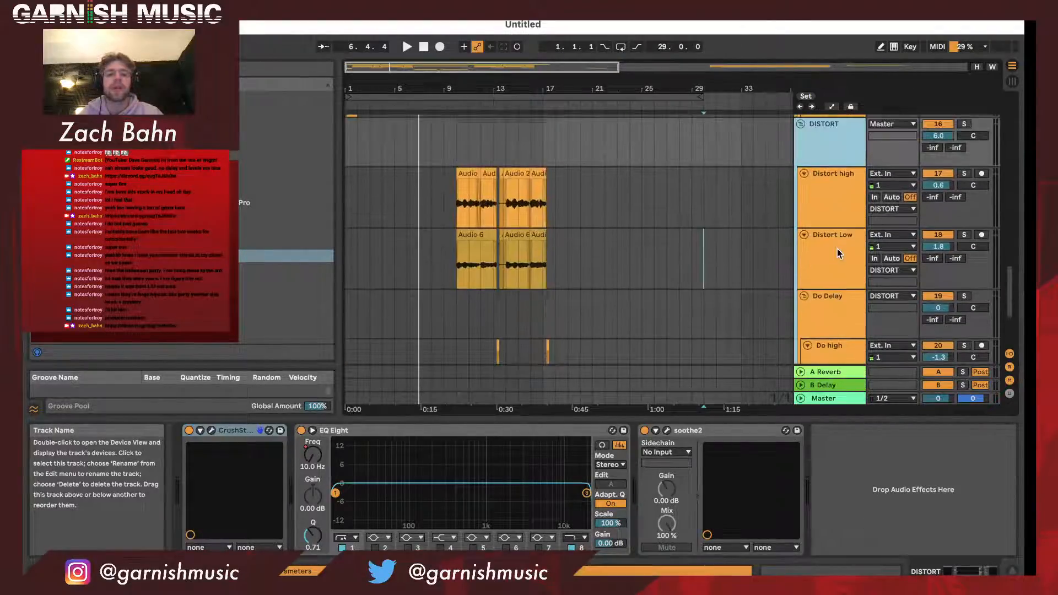
# - Return to the Vox Main group's effects chain and show it from the Gate onward
pyautogui.scroll(-1, 835, 178)
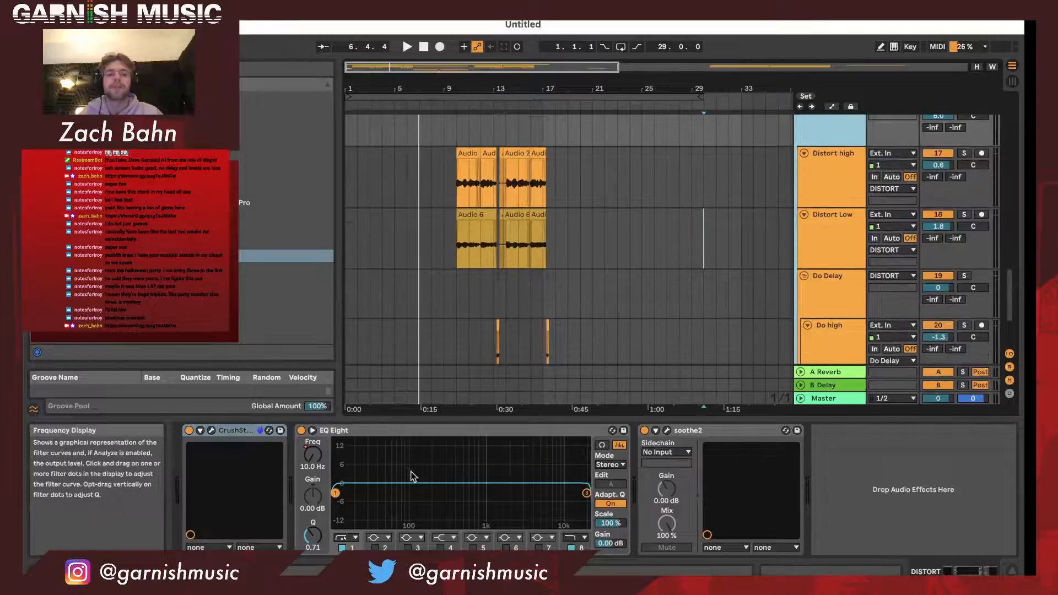
pyautogui.scroll(15, 878, 215)
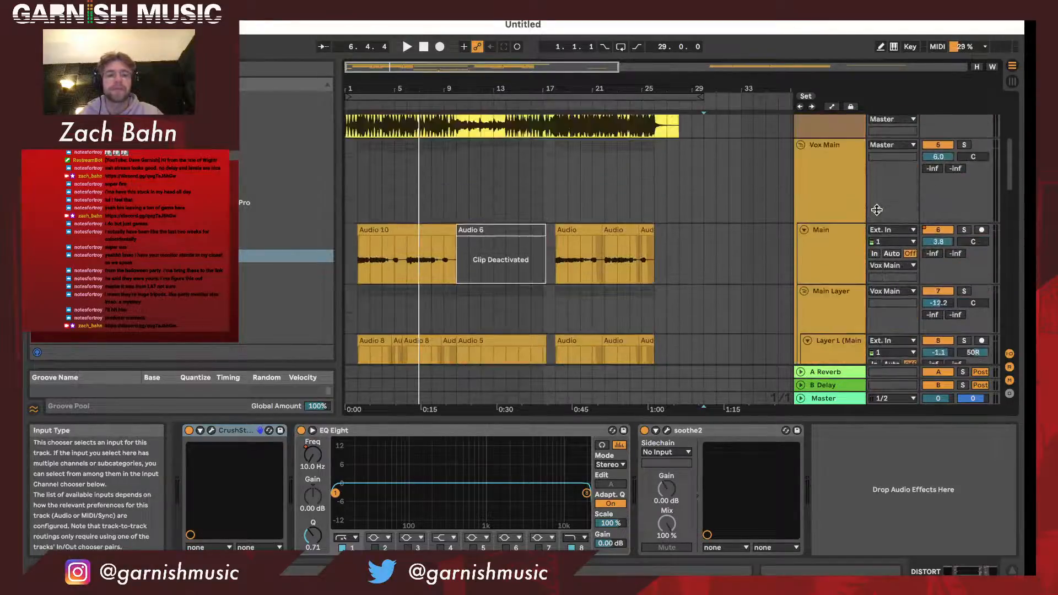
pyautogui.click(819, 199)
pyautogui.scroll(-2, 818, 199)
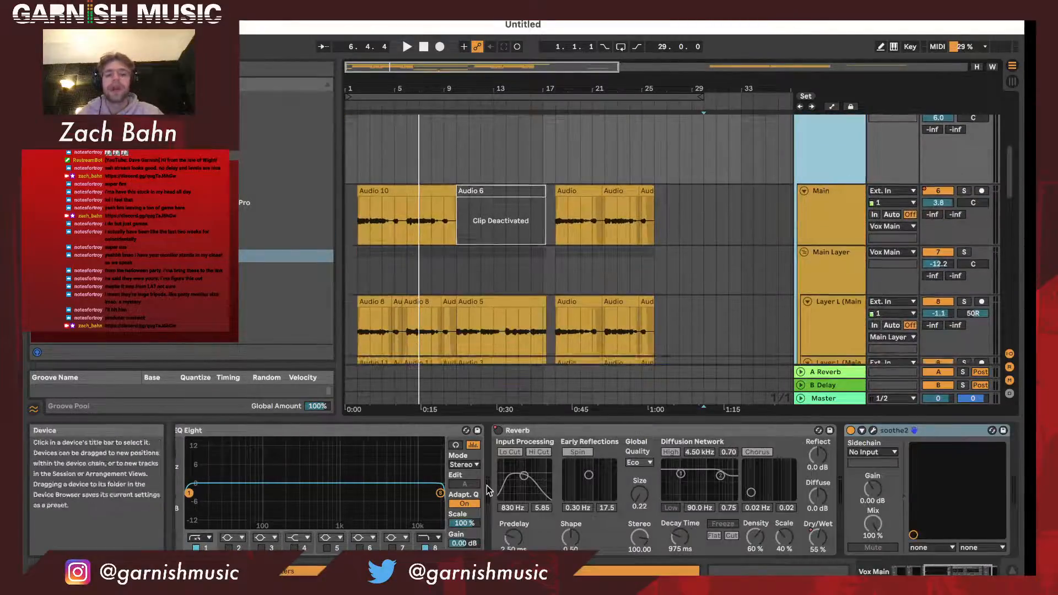
pyautogui.hscroll(-10, 489, 491)
pyautogui.click(243, 435)
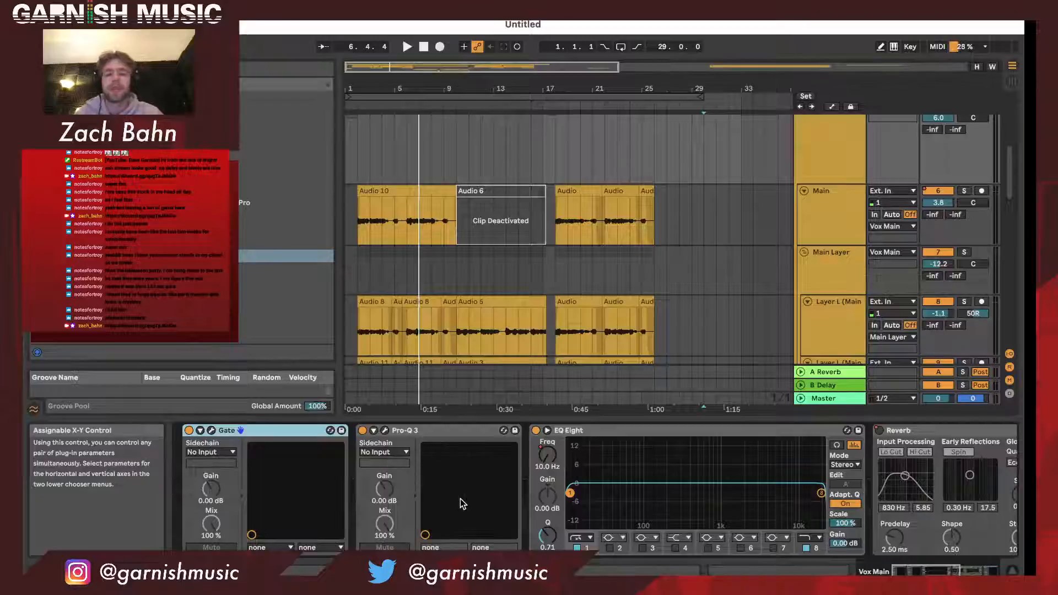
# - Examine the Vox Main group's Pro-Q 3 curve and its EQ Eight and Reverb devices
pyautogui.hscroll(3, 461, 498)
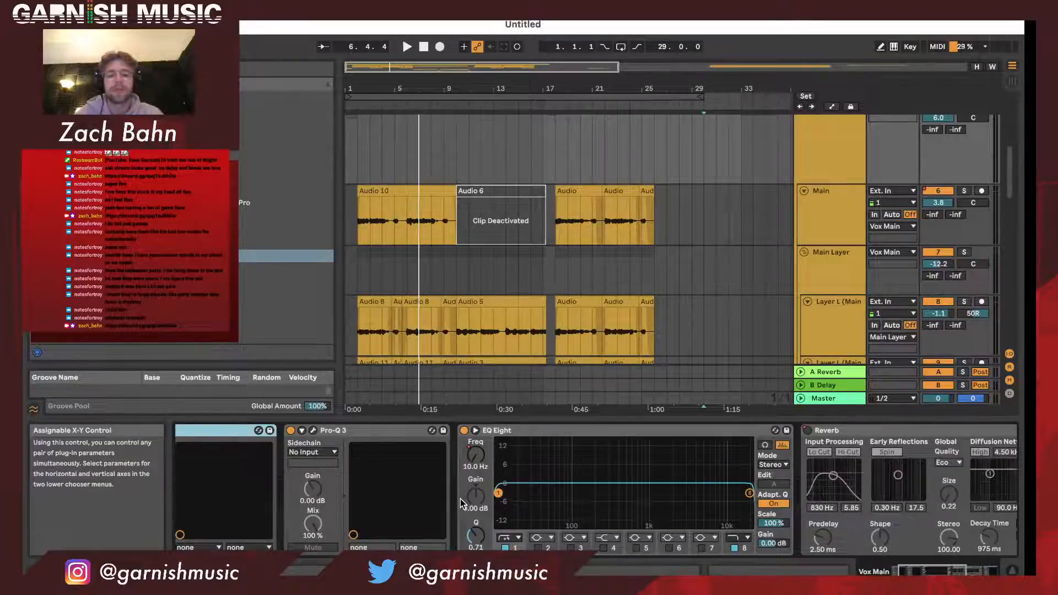
pyautogui.click(314, 432)
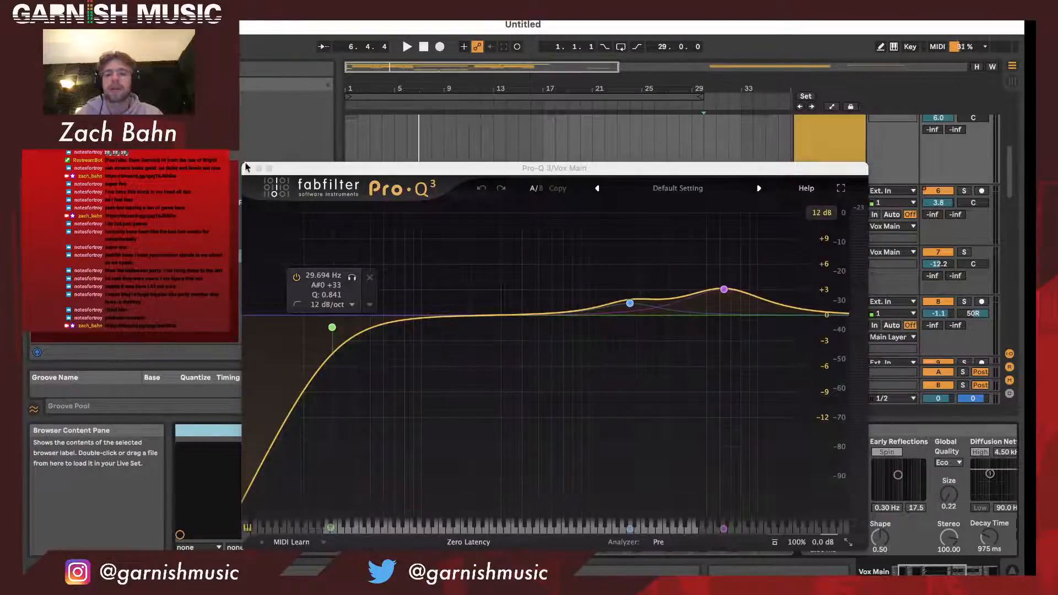
pyautogui.click(248, 168)
pyautogui.hscroll(4, 518, 471)
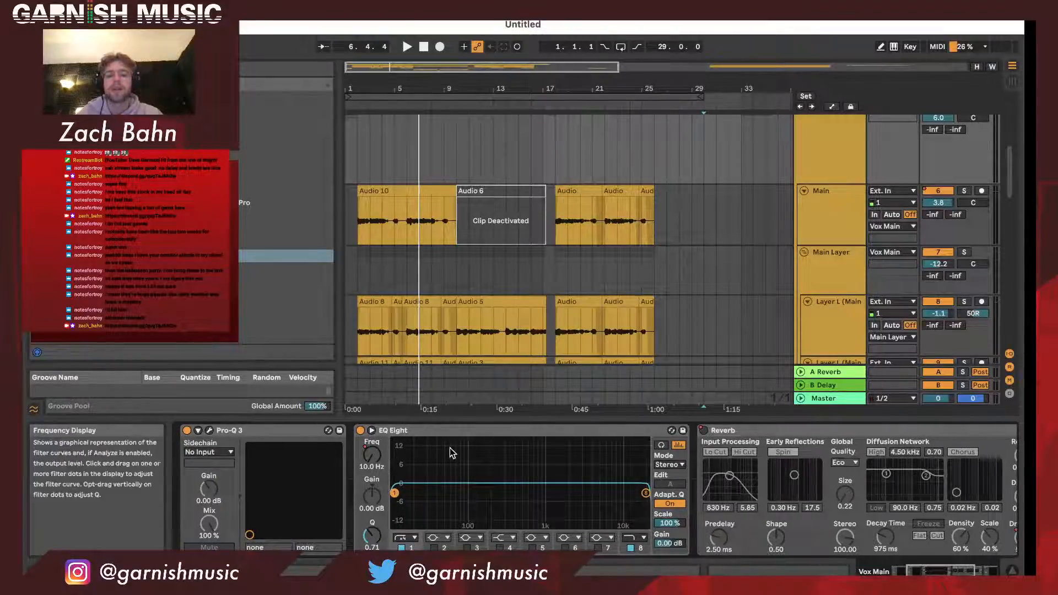
pyautogui.hscroll(2, 450, 453)
pyautogui.hscroll(2, 394, 451)
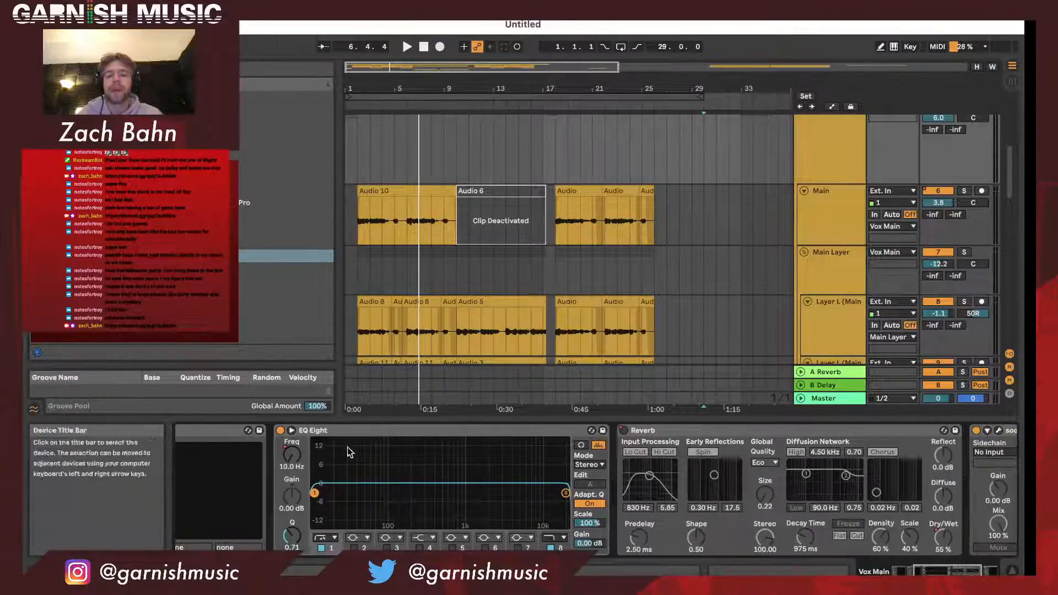
# - Play the arrangement from just before bar 9 to bar 11 and check Vox Main's automated EQ Eight and Reverb
pyautogui.click(442, 130)
pyautogui.press('space')
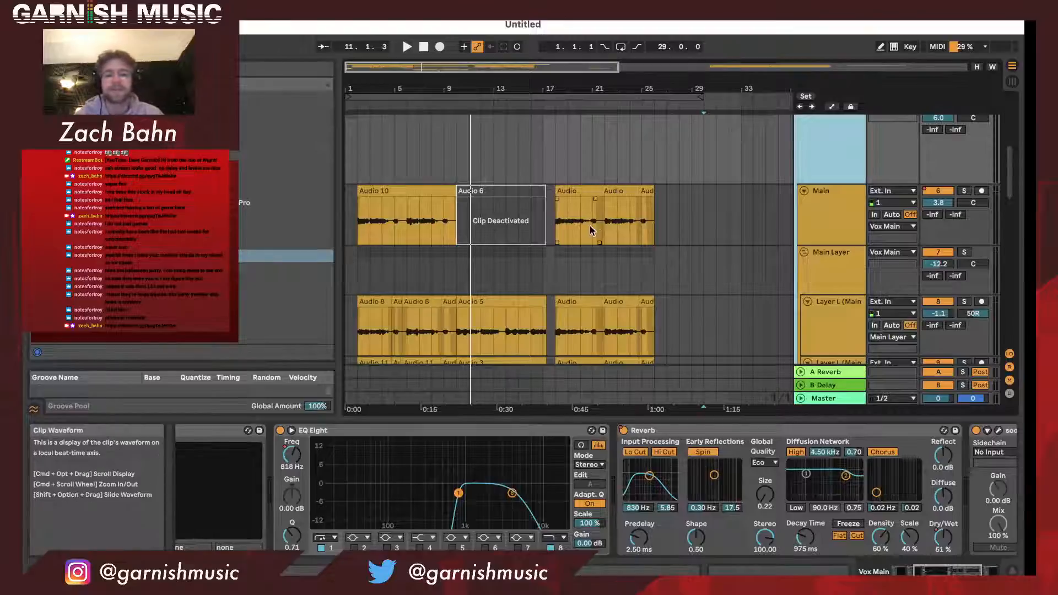
pyautogui.hscroll(5, 728, 497)
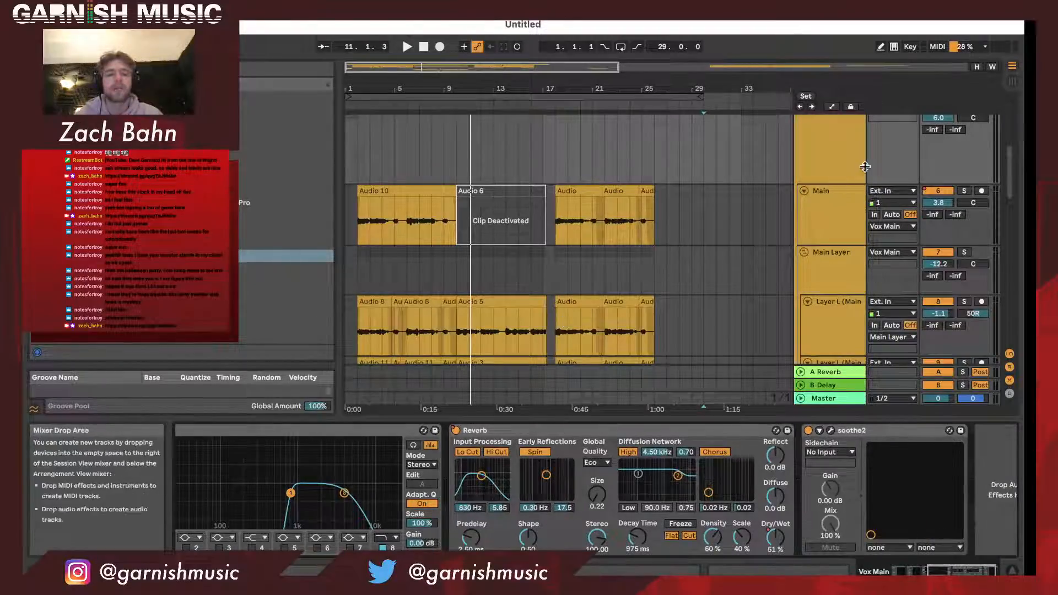
# - Show the effects on the A Reverb return track, unfolding the track briefly and folding it again
pyautogui.scroll(2, 853, 172)
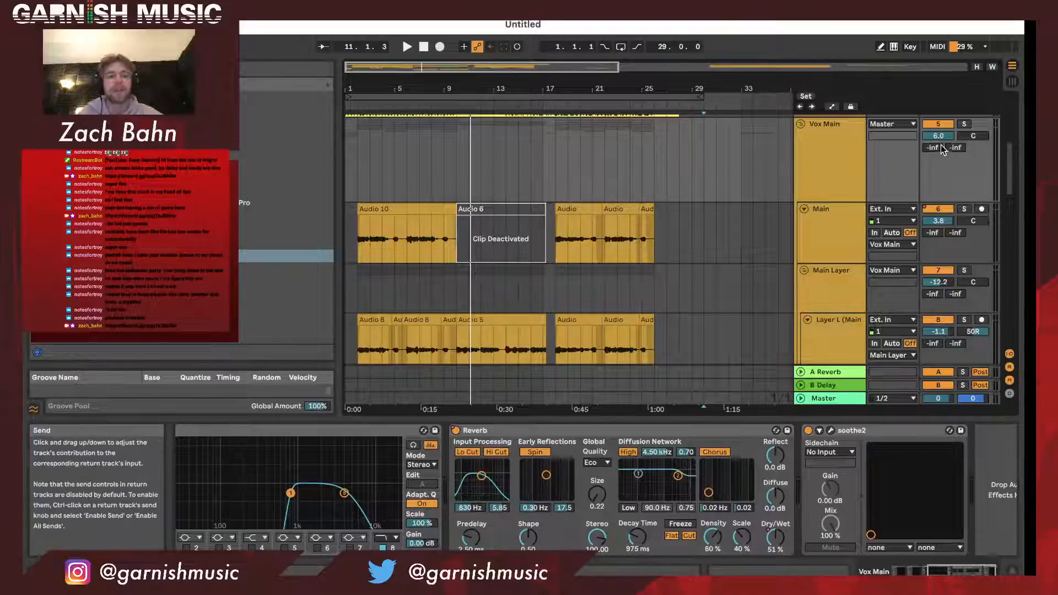
pyautogui.click(818, 371)
pyautogui.click(801, 371)
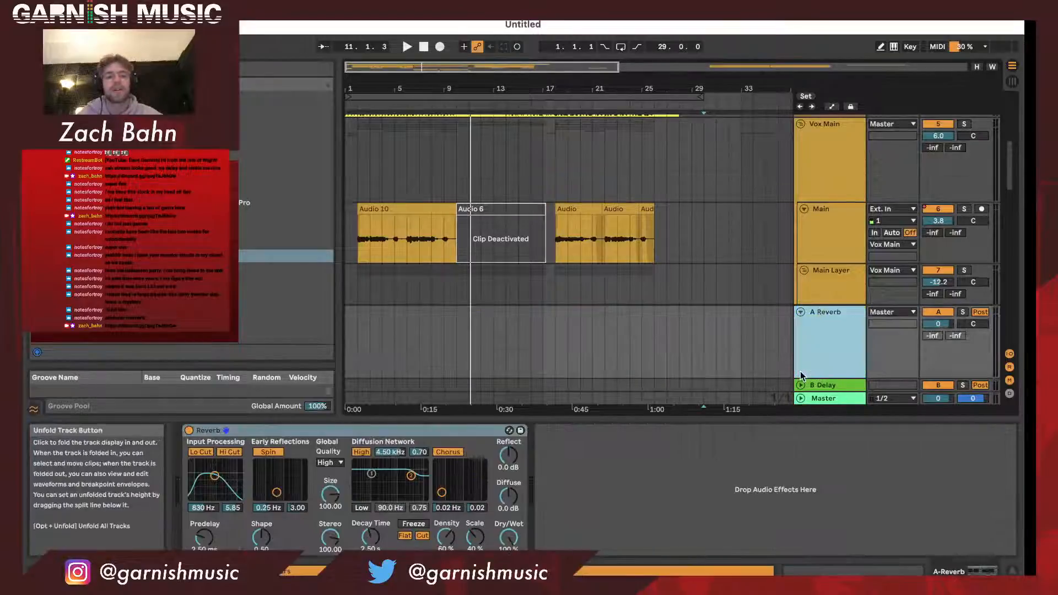
pyautogui.click(800, 312)
pyautogui.scroll(1, 799, 308)
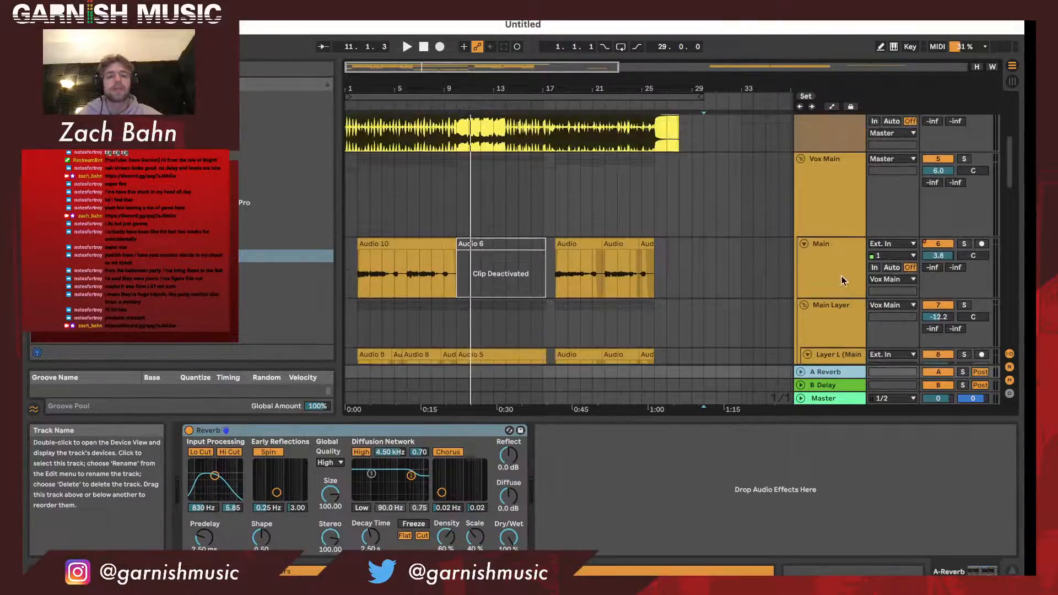
# - Examine the soothe2 settings at the end of the Vox Main group's effects chain and close its window
pyautogui.click(829, 273)
pyautogui.click(813, 210)
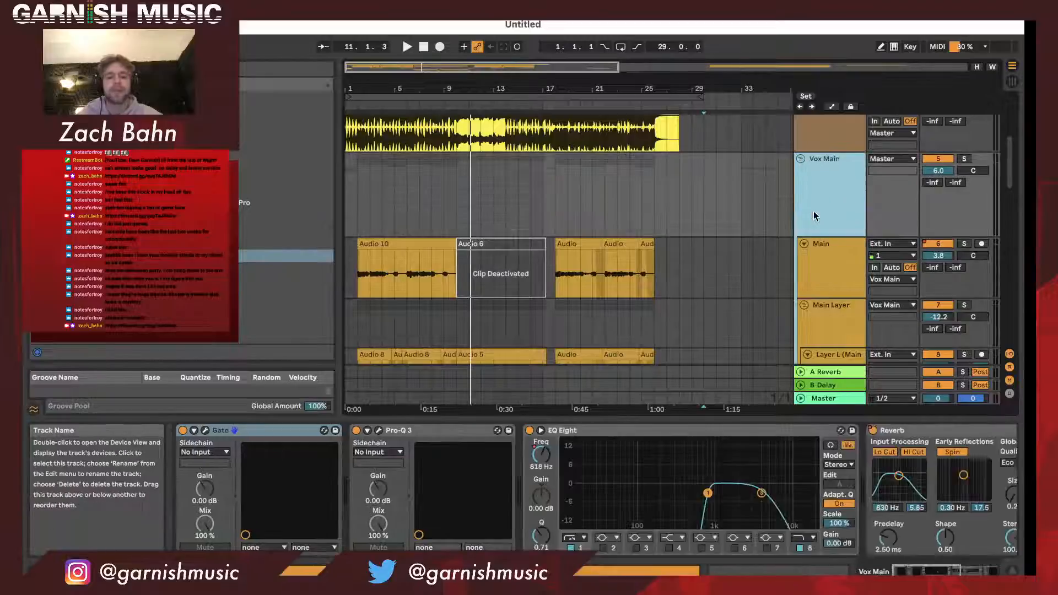
pyautogui.click(658, 475)
pyautogui.hscroll(3, 658, 475)
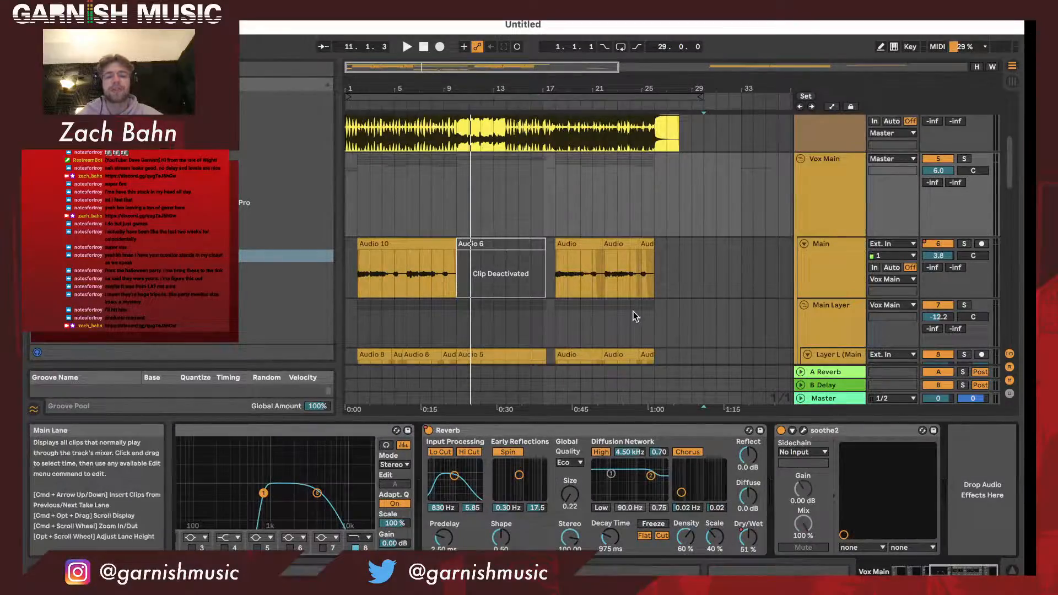
pyautogui.click(803, 430)
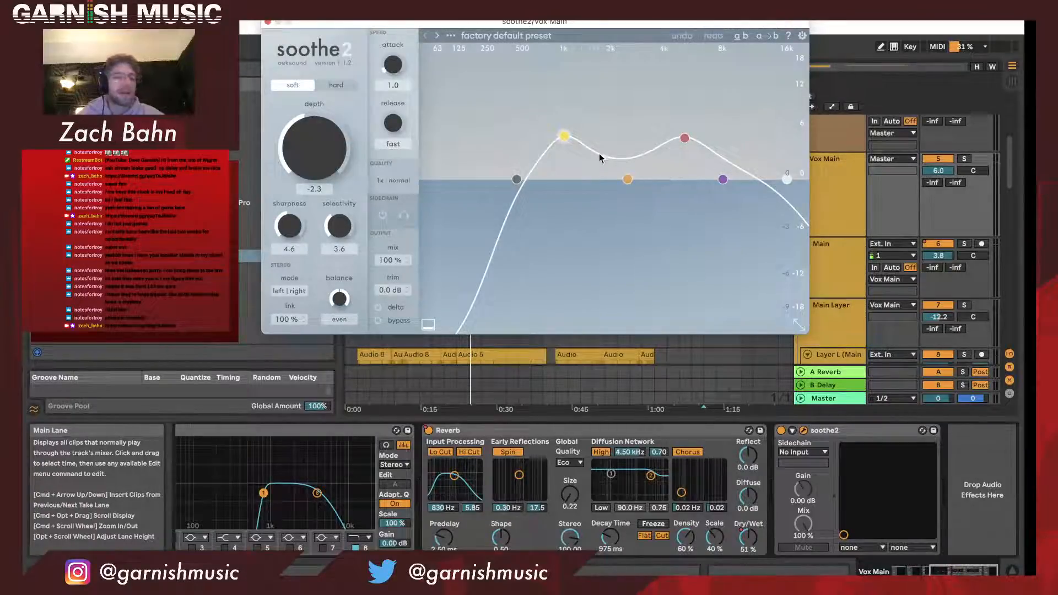
pyautogui.click(268, 23)
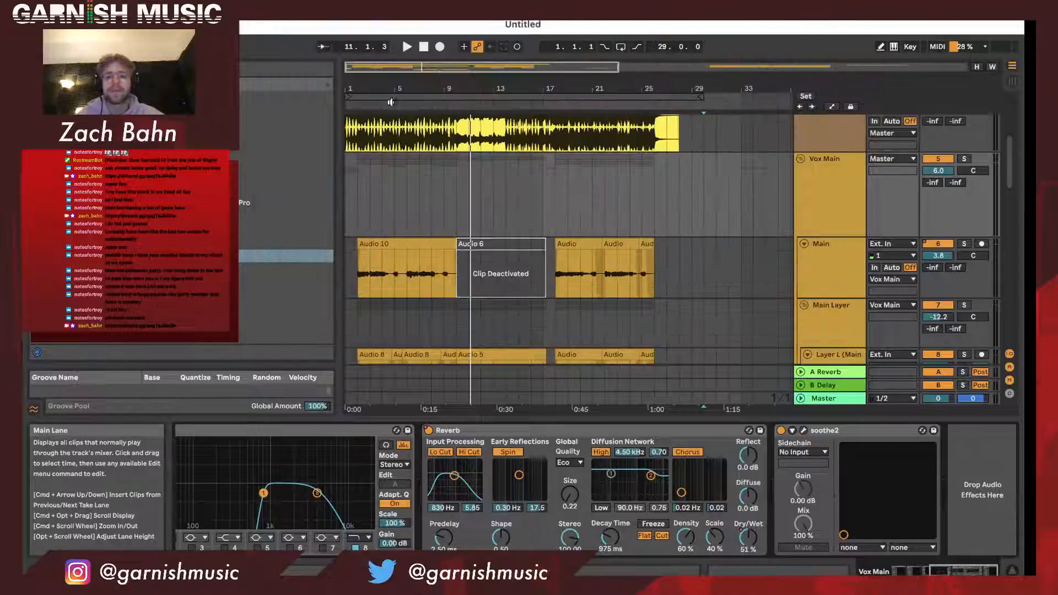
# - Show the Main vocal track's effects chain and look over the layer tracks beneath it
pyautogui.scroll(-3, 489, 168)
pyautogui.scroll(-2, 416, 188)
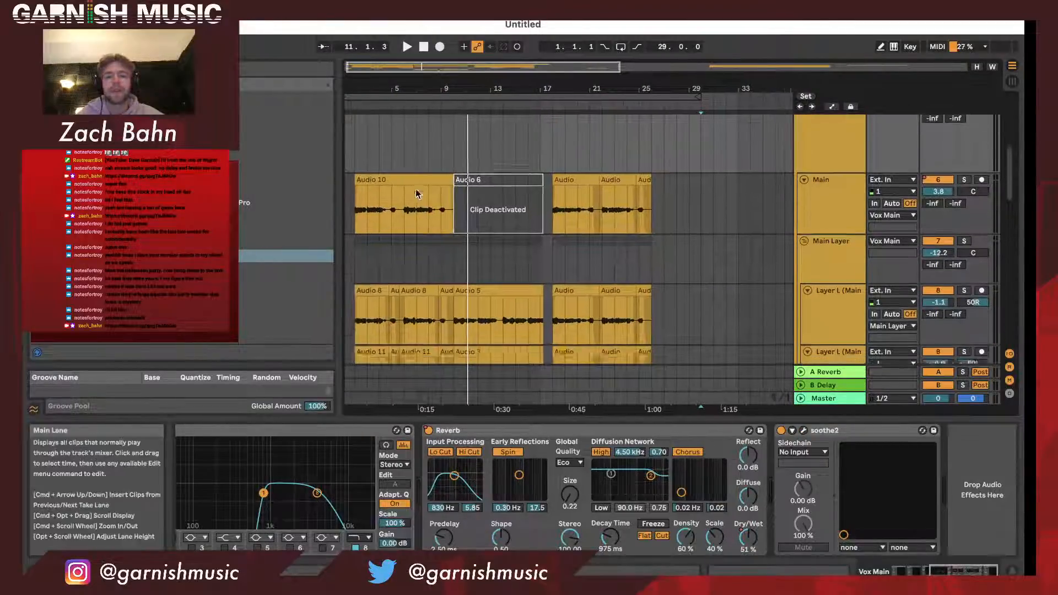
pyautogui.click(832, 186)
pyautogui.scroll(-3, 832, 186)
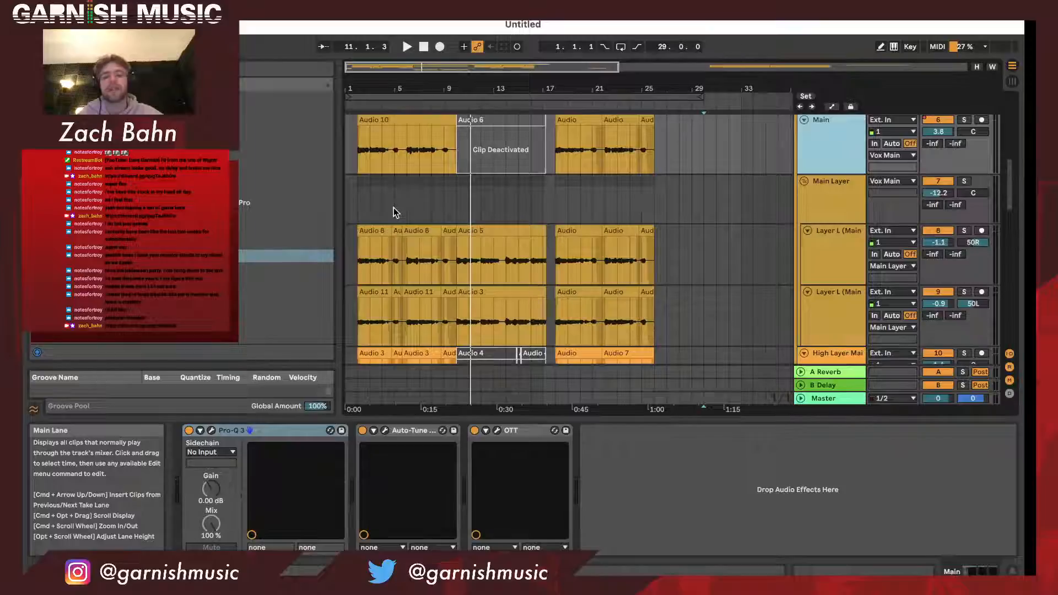
pyautogui.scroll(-1, 703, 208)
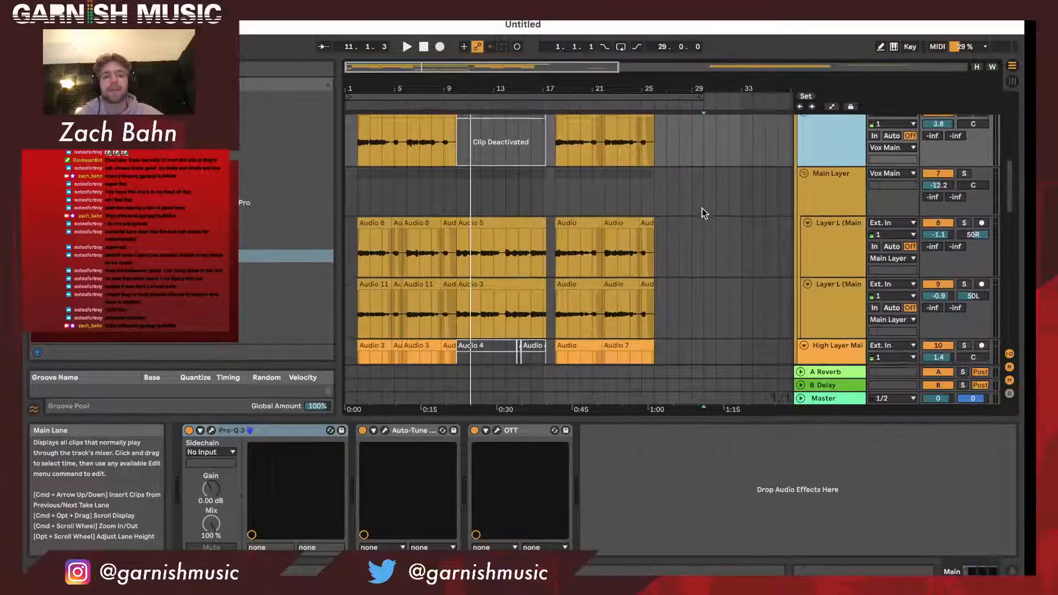
pyautogui.scroll(1, 703, 208)
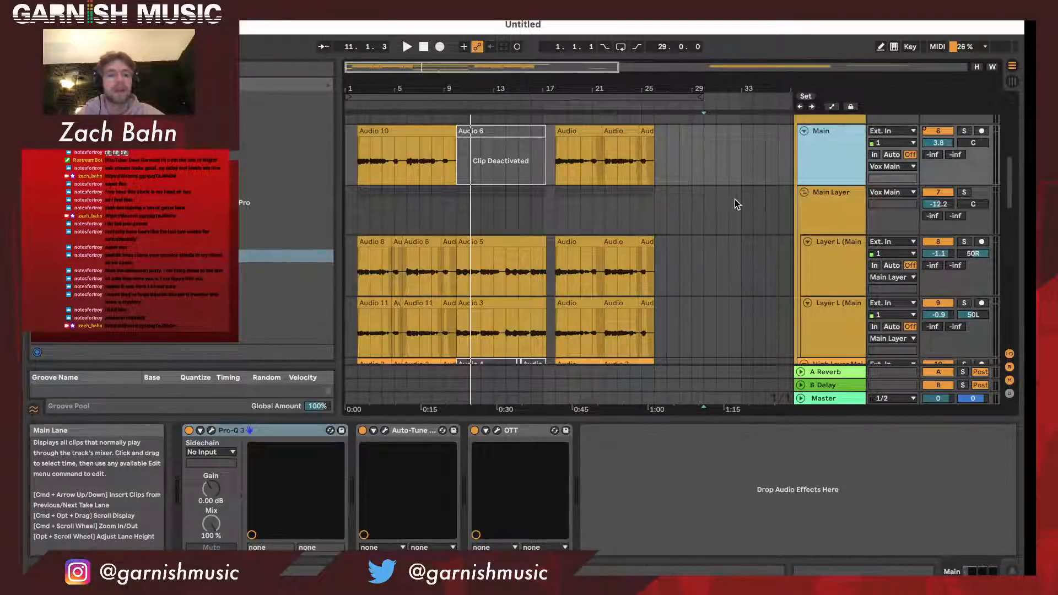
# - Return the playback position to the start of the arrangement and examine the Main Layer group's Pro-Q 3 curve
pyautogui.moveTo(412, 82); pyautogui.dragTo(405, 83)
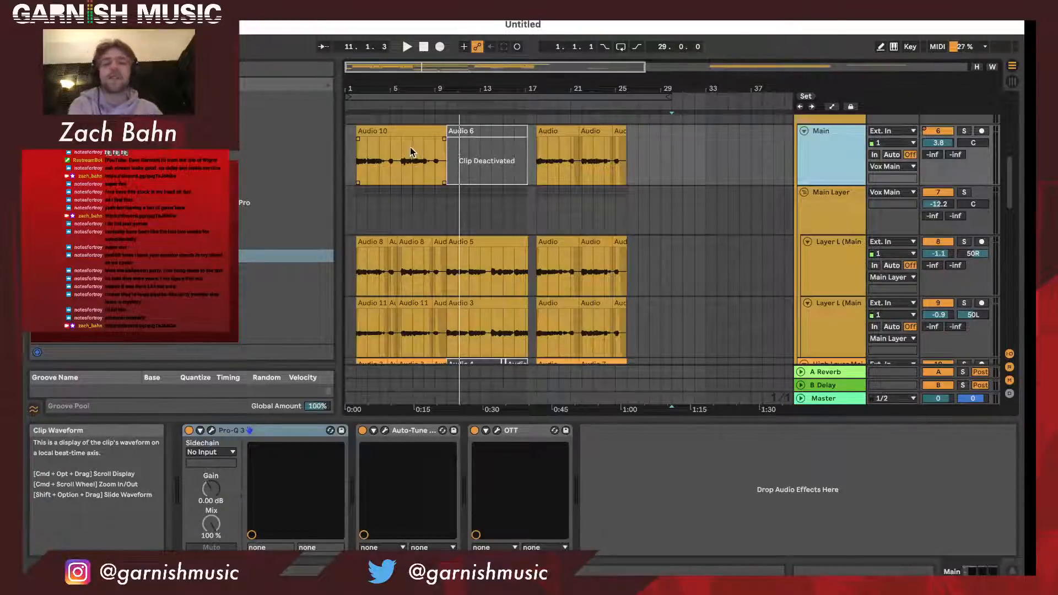
pyautogui.click(349, 92)
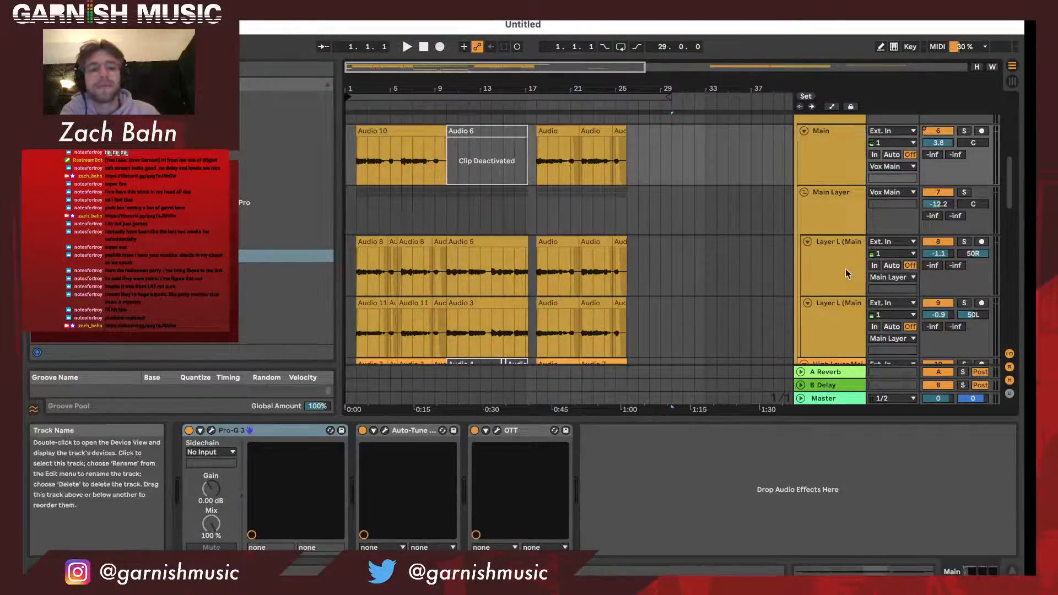
pyautogui.click(832, 219)
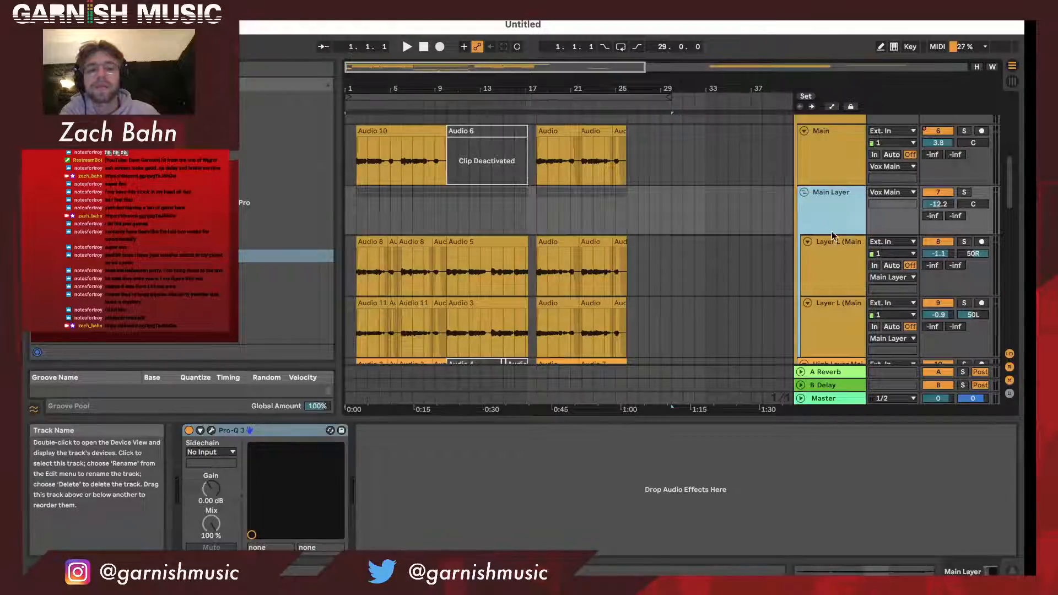
pyautogui.click(212, 431)
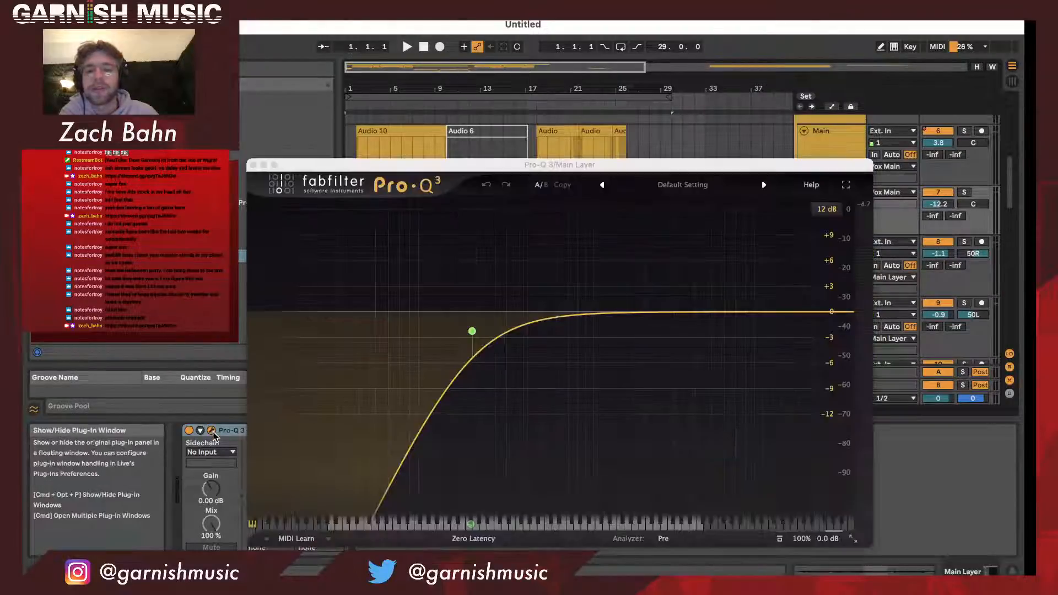
pyautogui.click(253, 165)
# - Examine the Pro-Q 3 curve on the Main vocal track and close its window
pyautogui.scroll(-5, 444, 259)
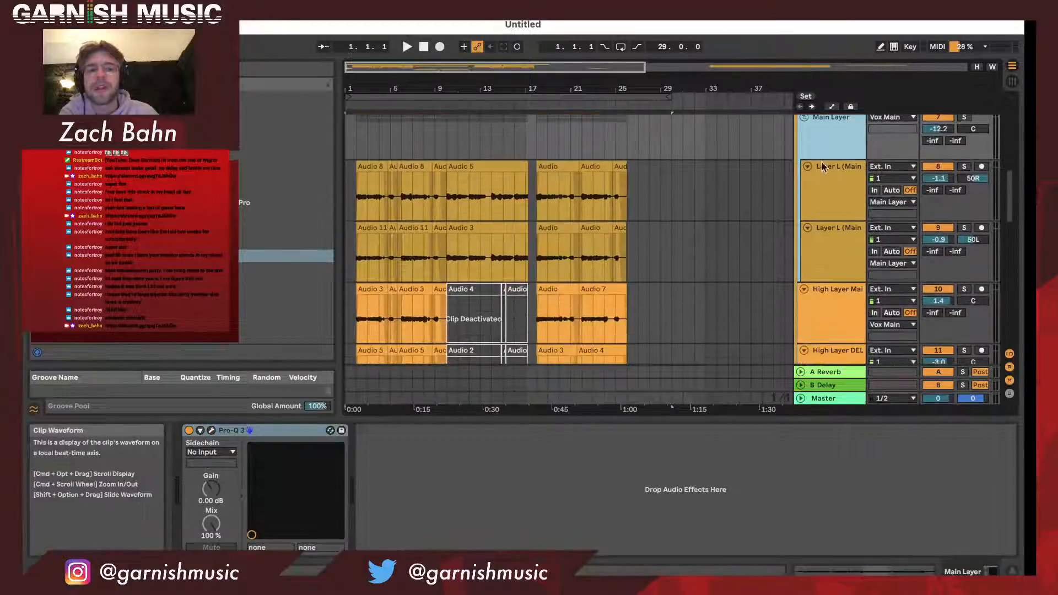
pyautogui.scroll(2, 843, 145)
pyautogui.click(828, 130)
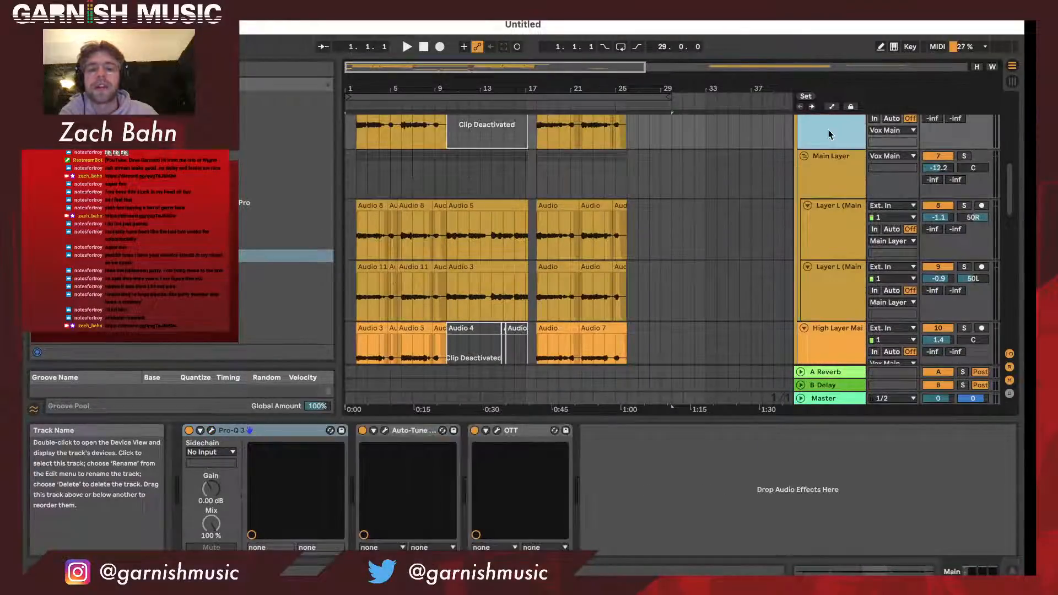
pyautogui.click(211, 431)
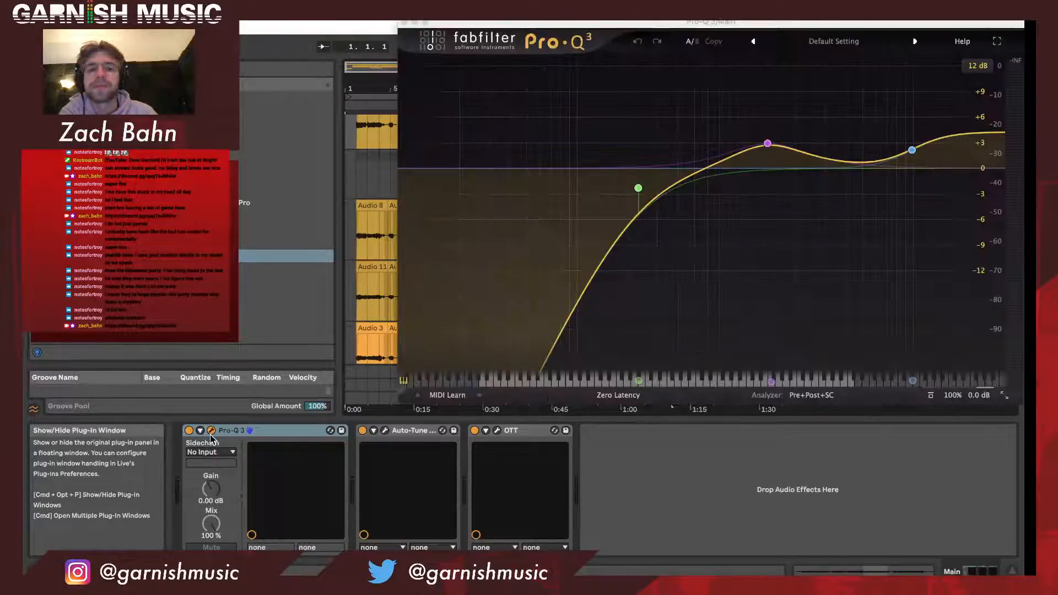
pyautogui.click(404, 23)
# - Play the arrangement from its start with the Main vocal track soloed
pyautogui.scroll(3, 496, 198)
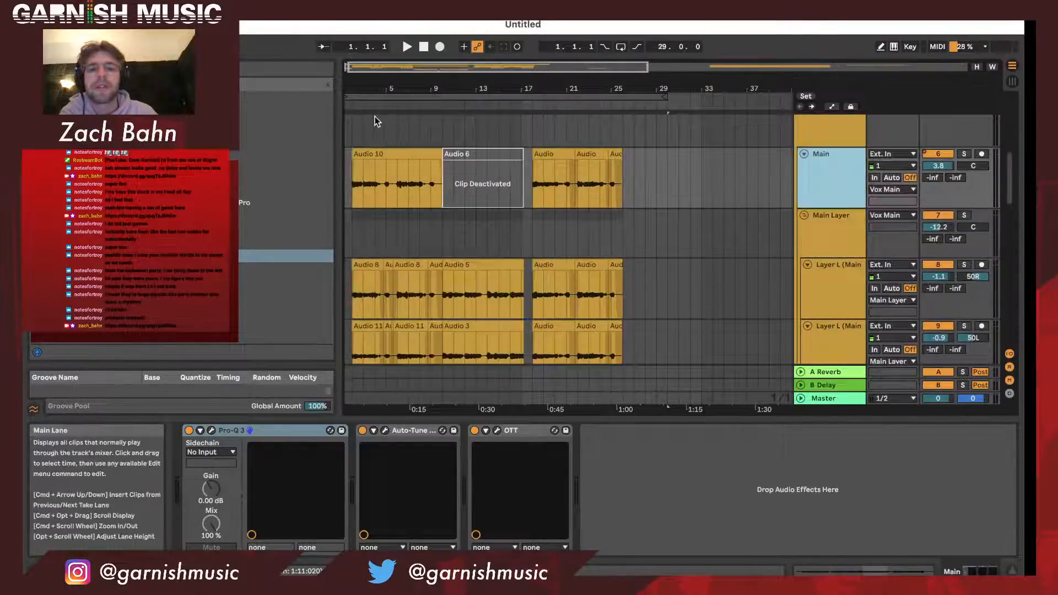
pyautogui.click(349, 104)
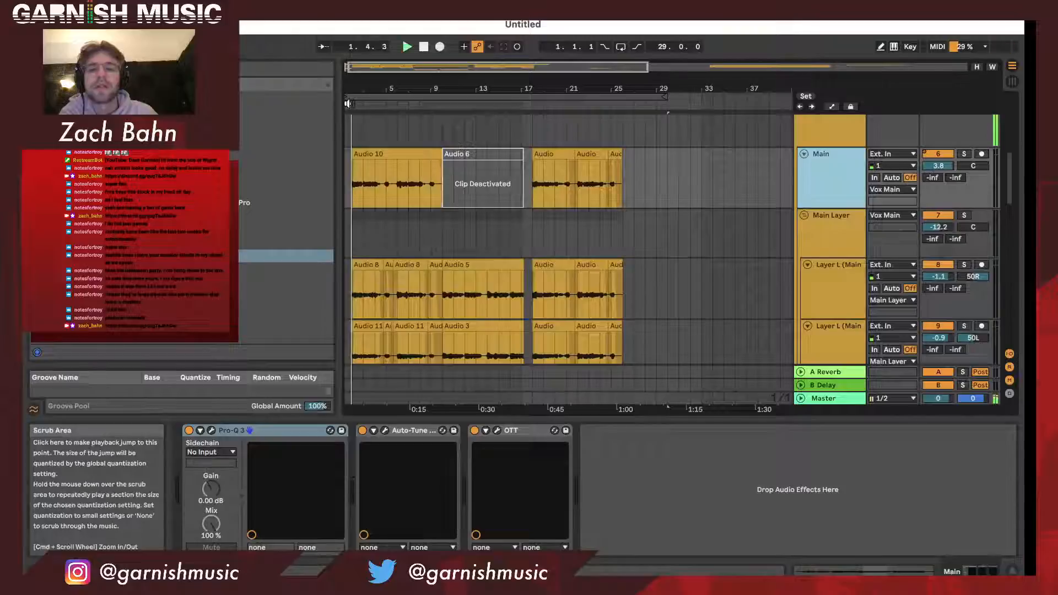
pyautogui.click(963, 154)
pyautogui.click(815, 206)
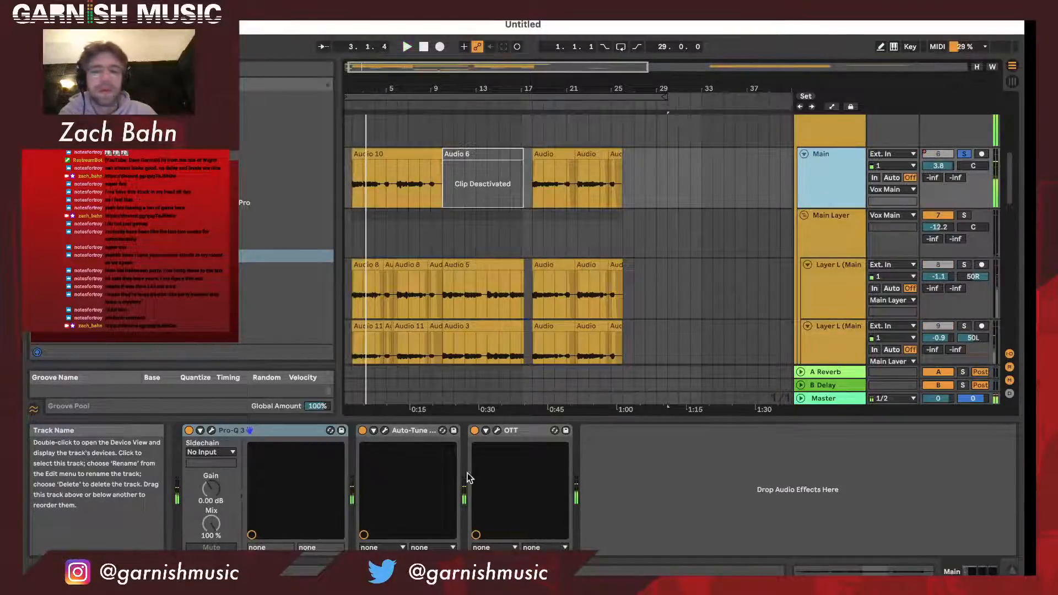
# - Examine the Main vocal track's Pro-Q 3 spectrum during playback and look over the layer tracks
pyautogui.click(211, 430)
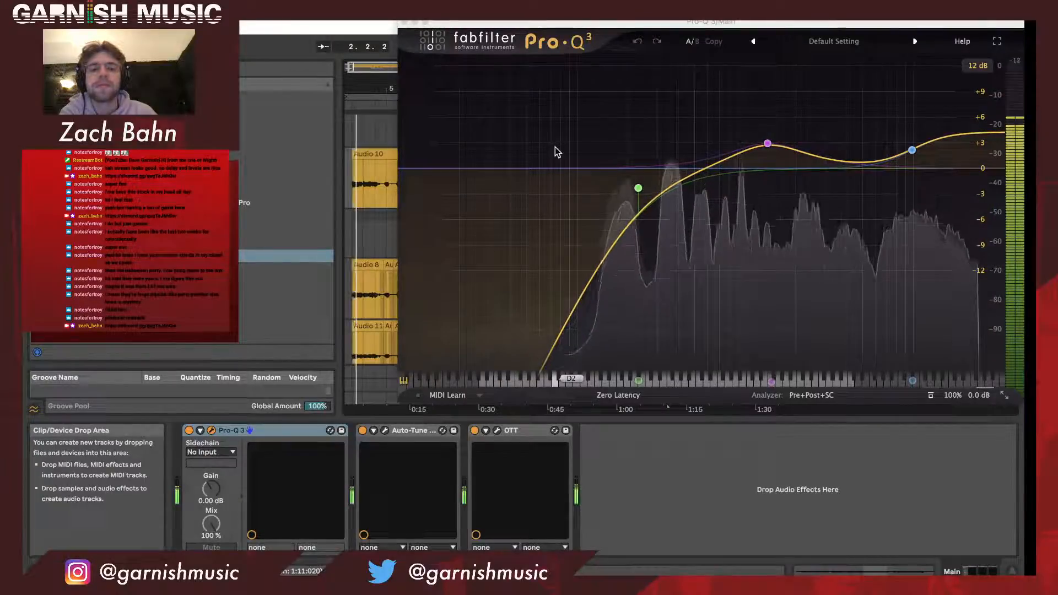
pyautogui.click(405, 23)
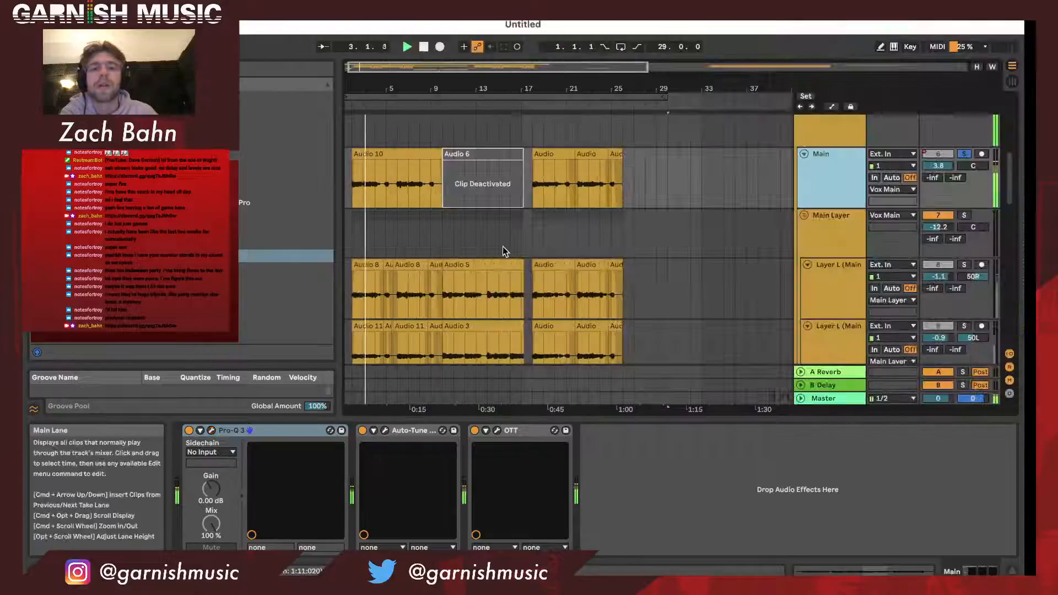
pyautogui.scroll(-5, 639, 227)
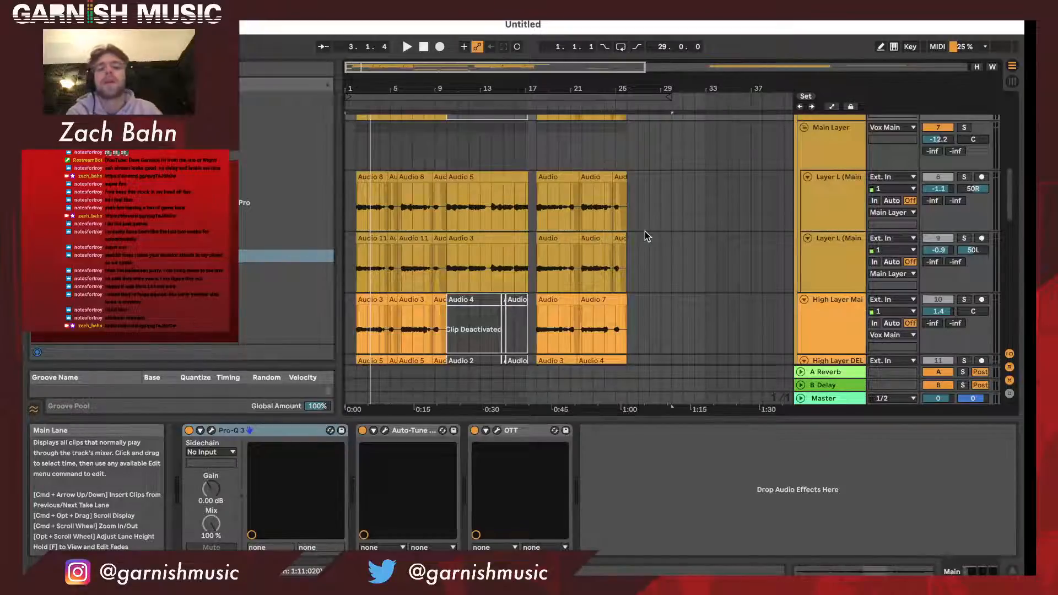
pyautogui.scroll(3, 645, 236)
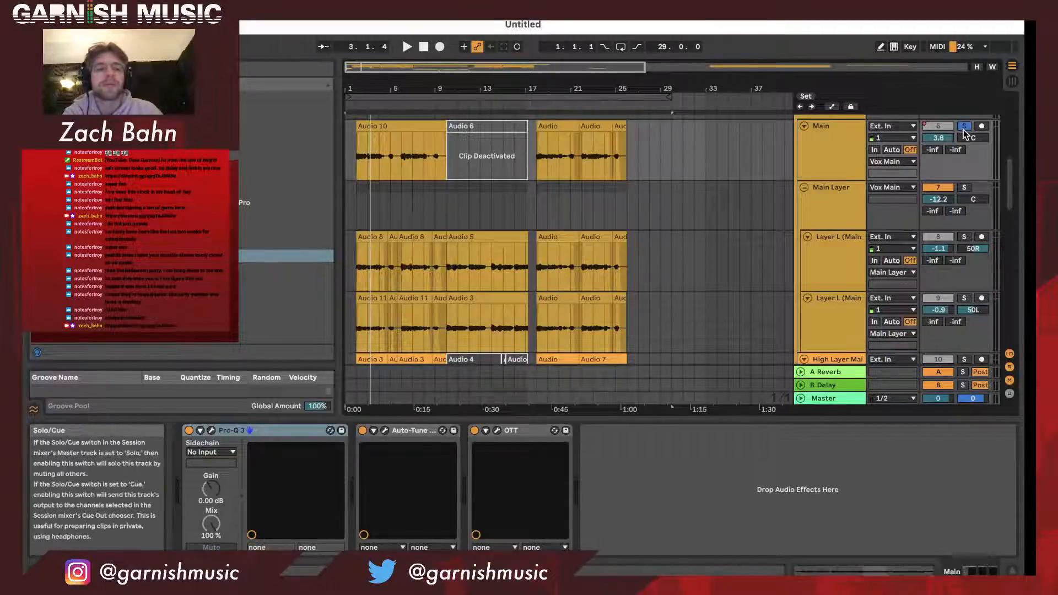
# - Examine the Pro-Q 3 curve on the Layer L (Main) track panned 50R and close its window
pyautogui.scroll(-2, 893, 200)
pyautogui.click(816, 235)
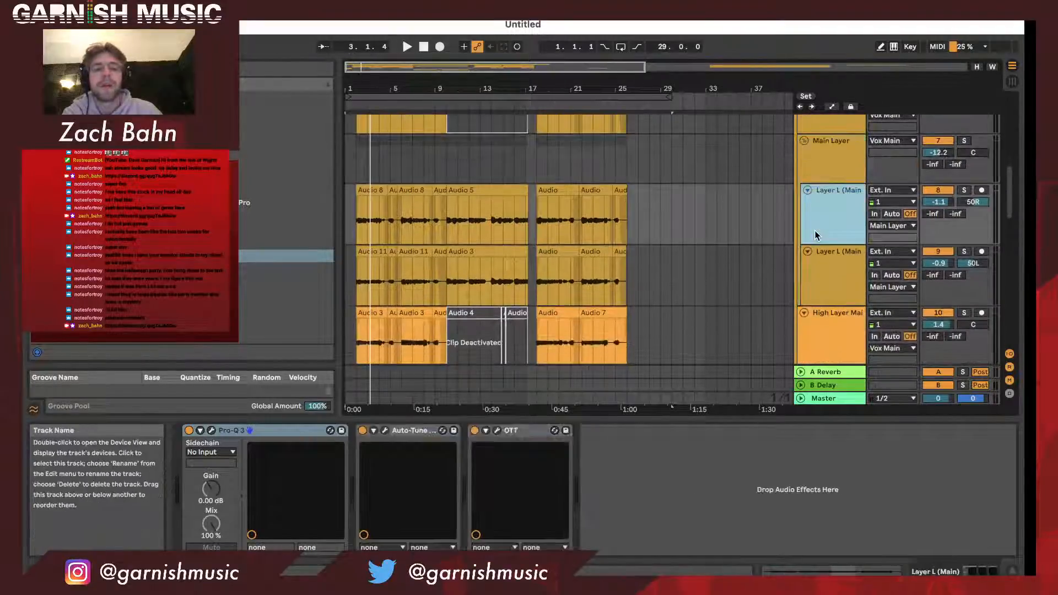
pyautogui.scroll(-1, 816, 235)
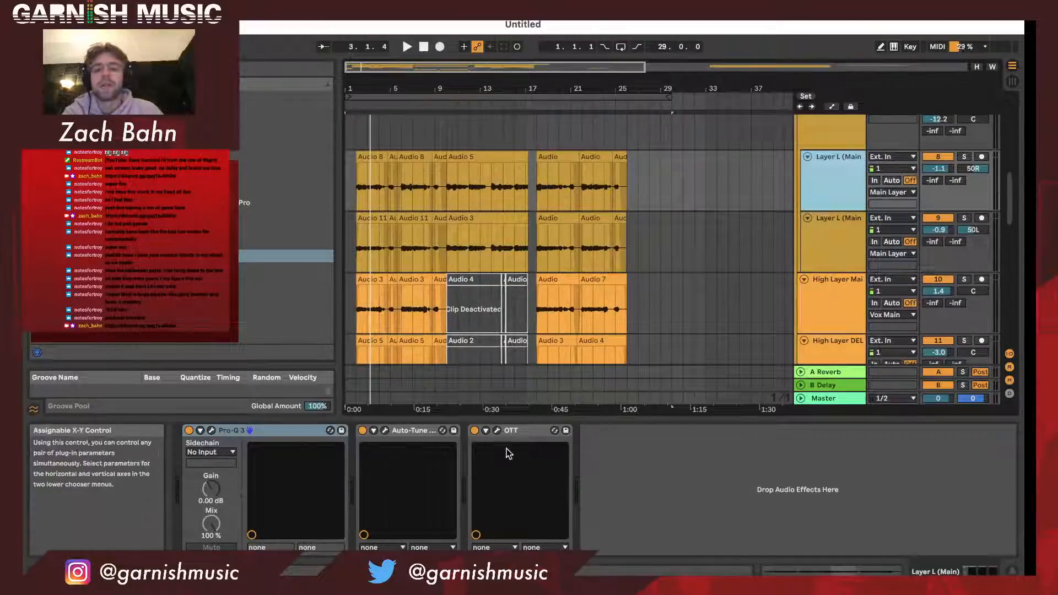
pyautogui.click(211, 431)
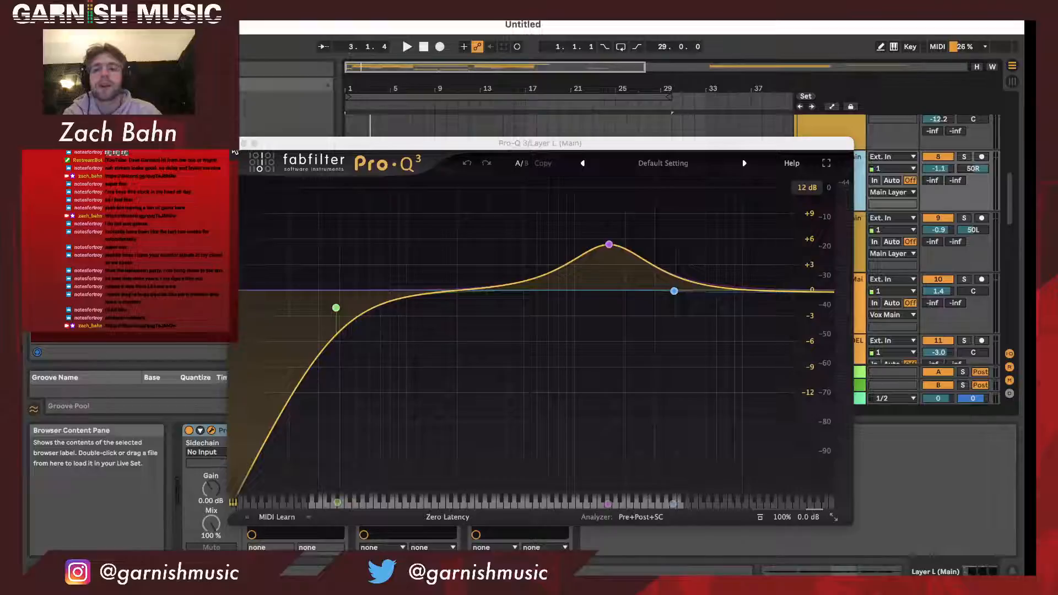
pyautogui.click(244, 143)
# - Examine the Pro-Q 3 curve on the Layer L (Main) track panned 50L and close its window
pyautogui.scroll(-2, 831, 237)
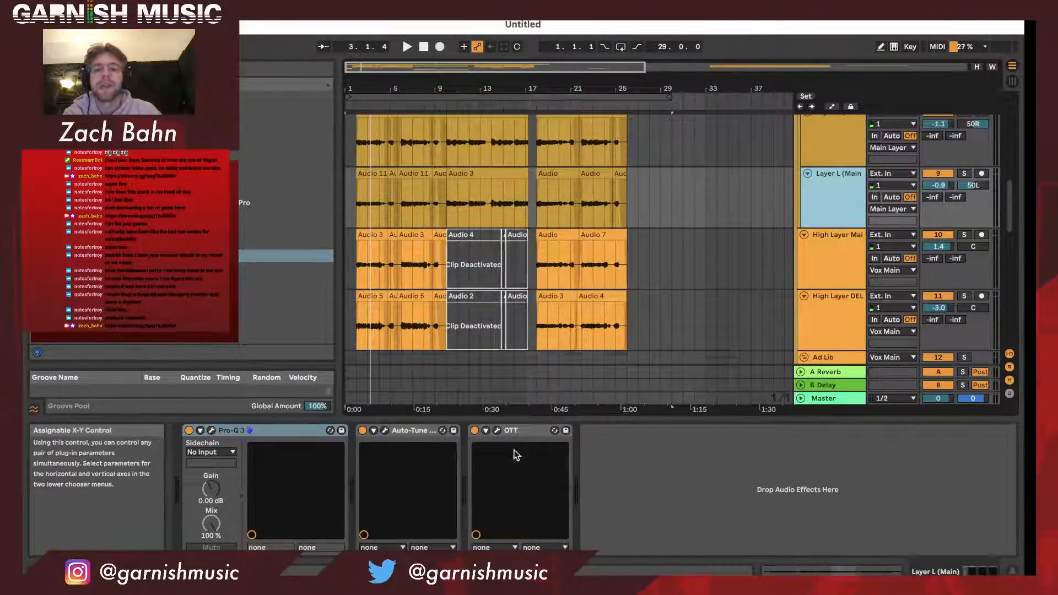
pyautogui.click(211, 431)
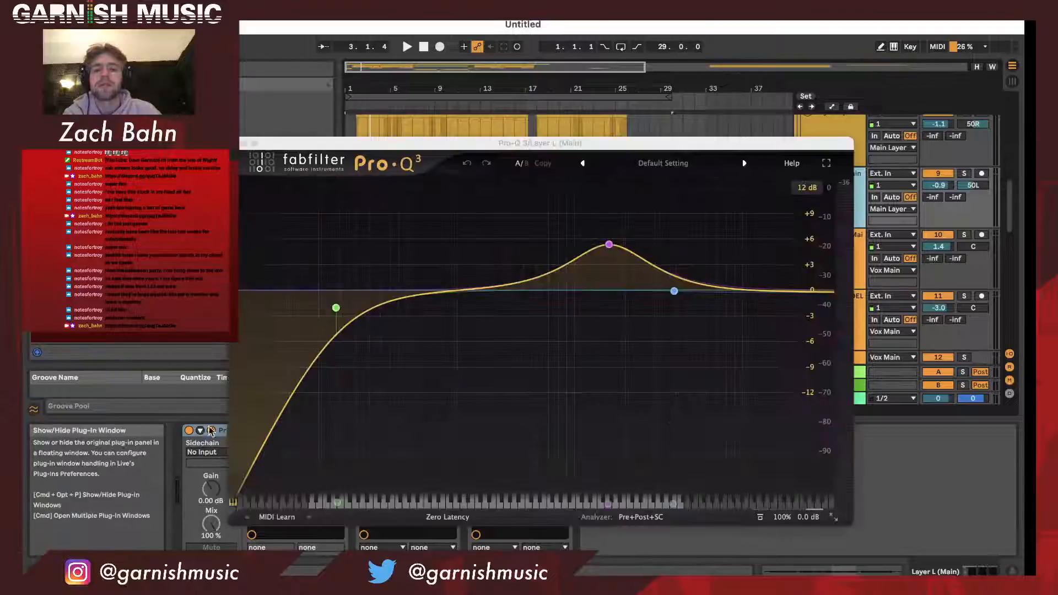
pyautogui.click(244, 143)
# - Compare the effect chains and mixer settings of the two Layer L (Main) tracks
pyautogui.scroll(2, 706, 224)
pyautogui.click(706, 224)
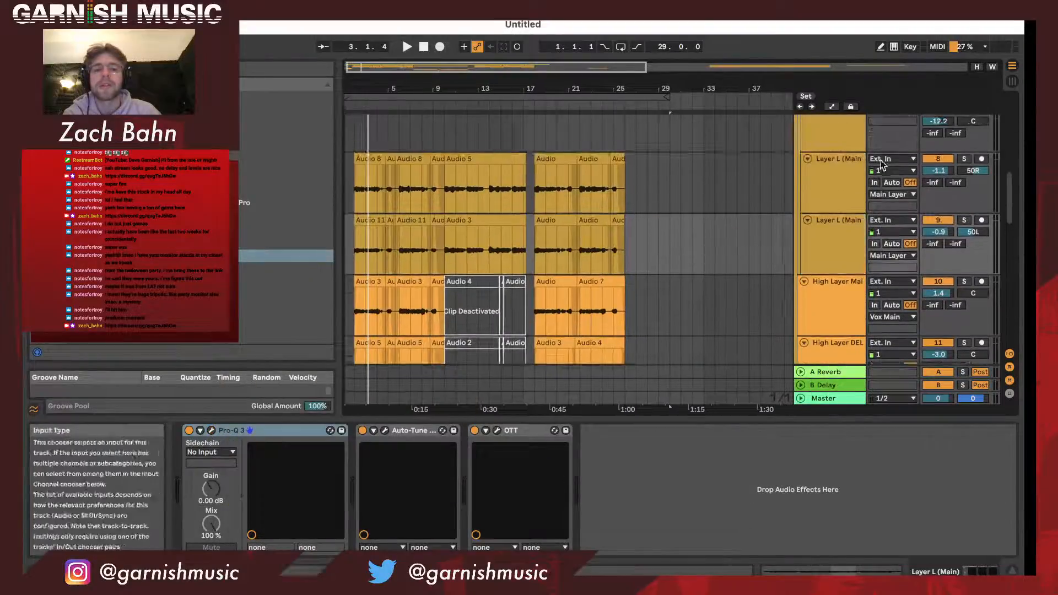
pyautogui.click(836, 198)
pyautogui.click(837, 237)
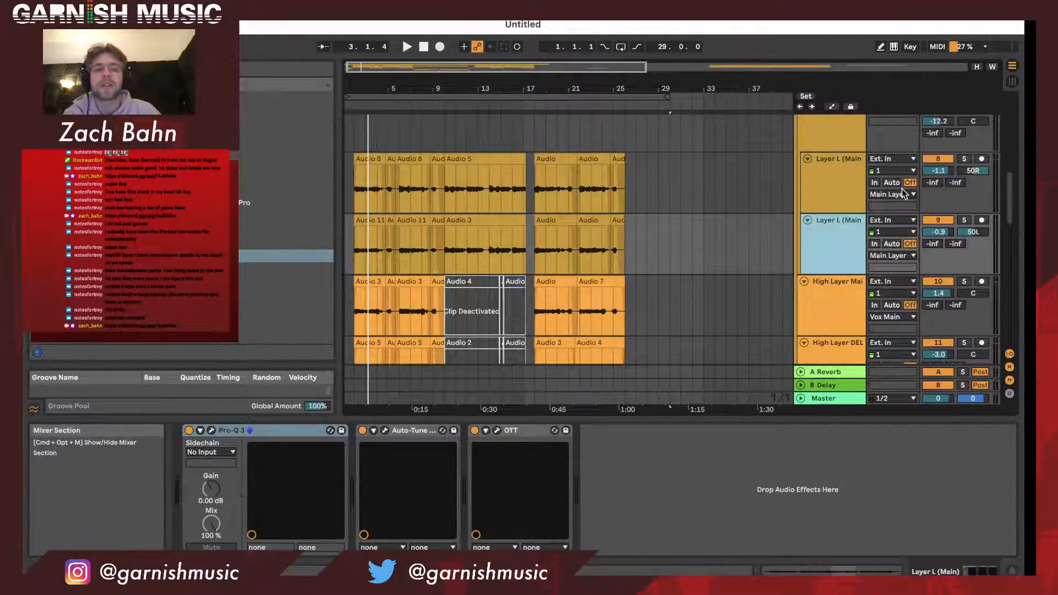
pyautogui.scroll(-1, 931, 176)
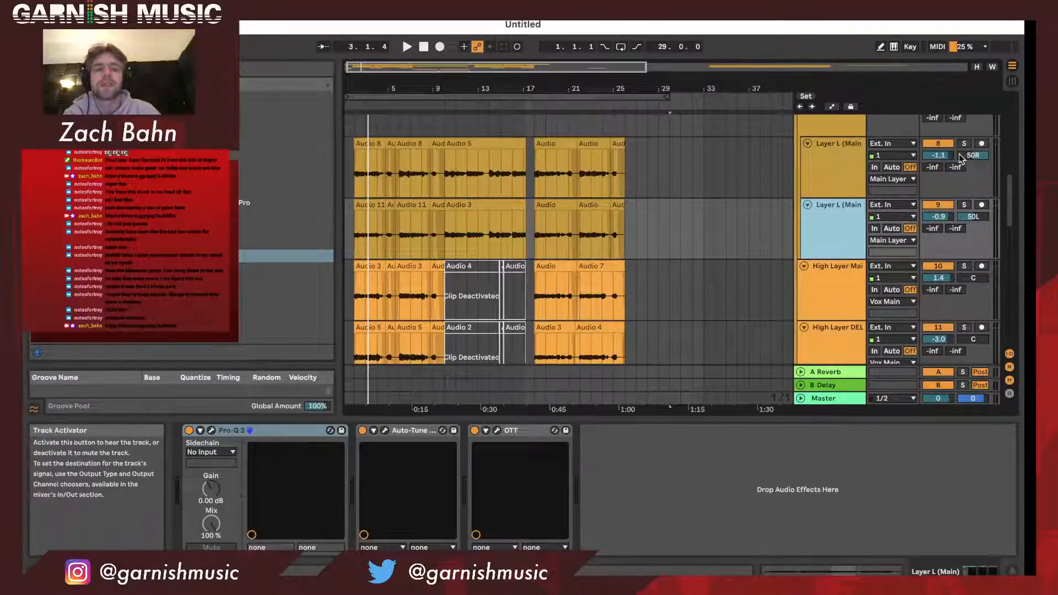
pyautogui.scroll(-1, 771, 245)
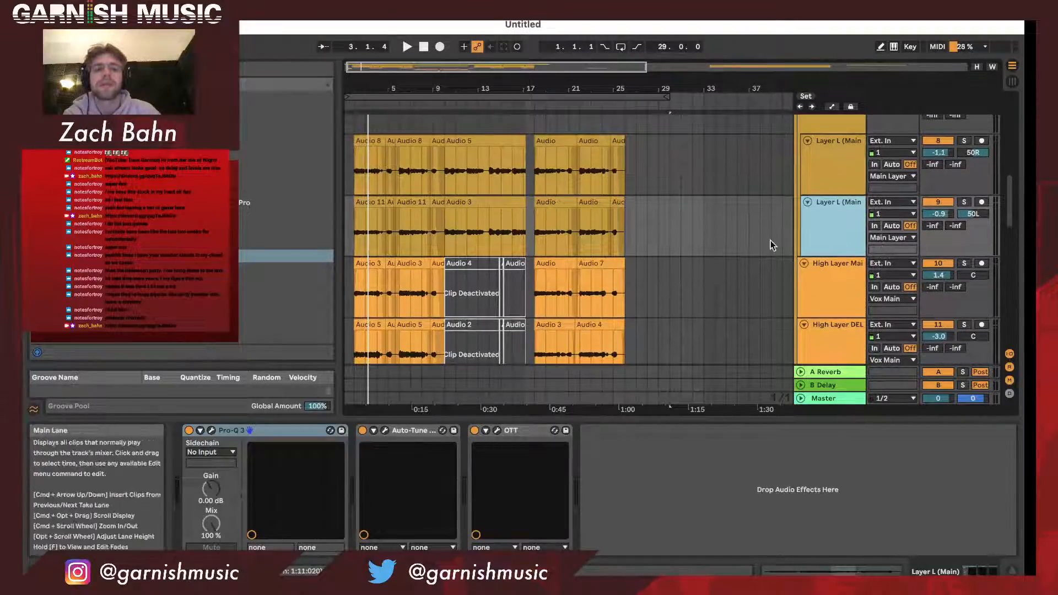
pyautogui.moveTo(399, 87)
pyautogui.mouseDown()
pyautogui.moveTo(399, 76)
pyautogui.moveTo(399, 88)
pyautogui.mouseUp()
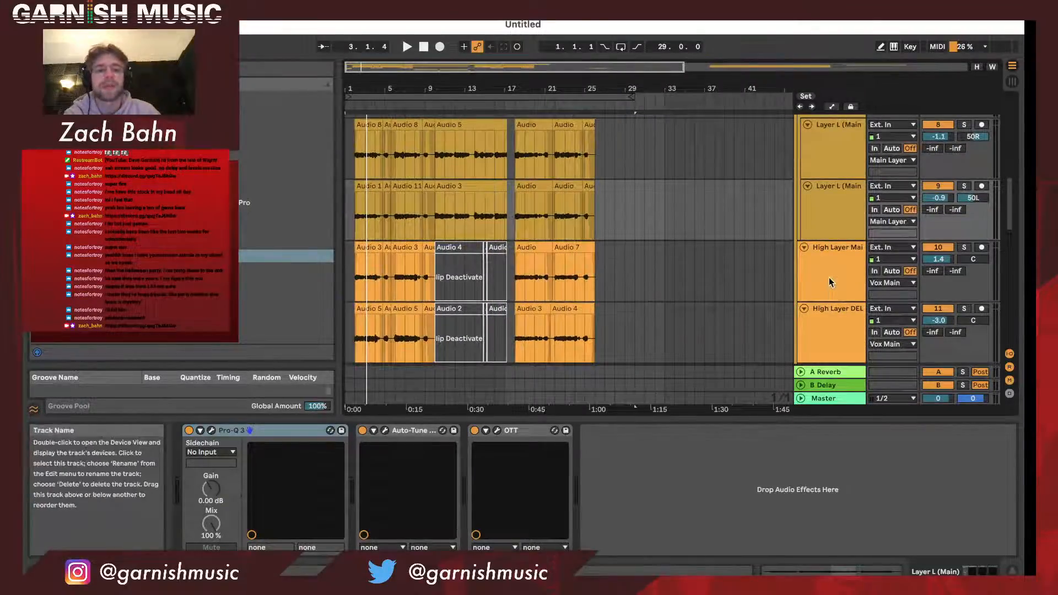
# - Examine the High Layer Main track's effect chain, including its Pro-Q 3 curve and OTT
pyautogui.click(829, 275)
pyautogui.scroll(-4, 845, 248)
pyautogui.click(846, 249)
pyautogui.click(846, 240)
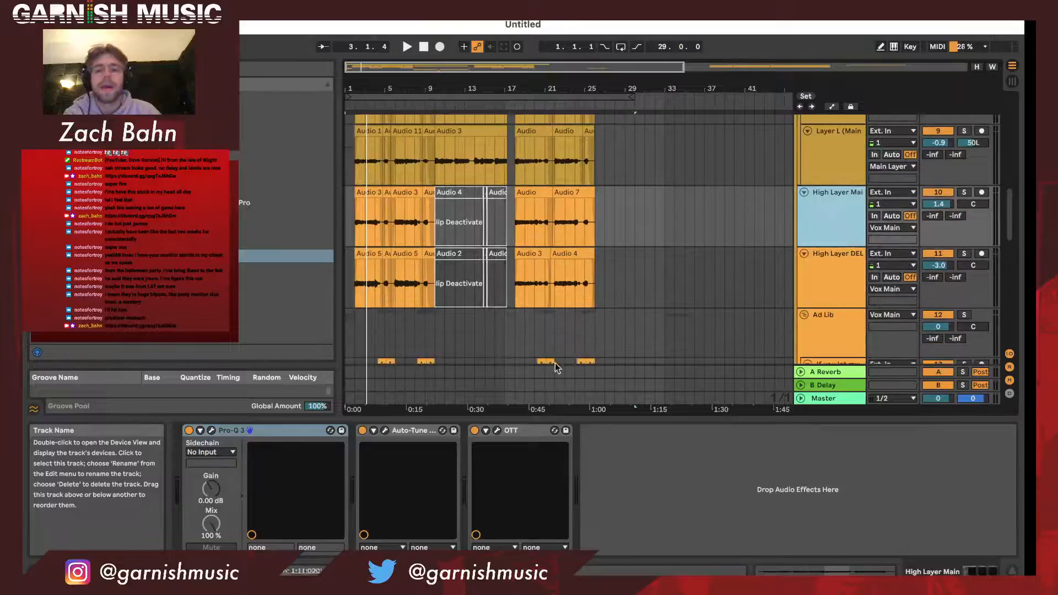
pyautogui.click(212, 431)
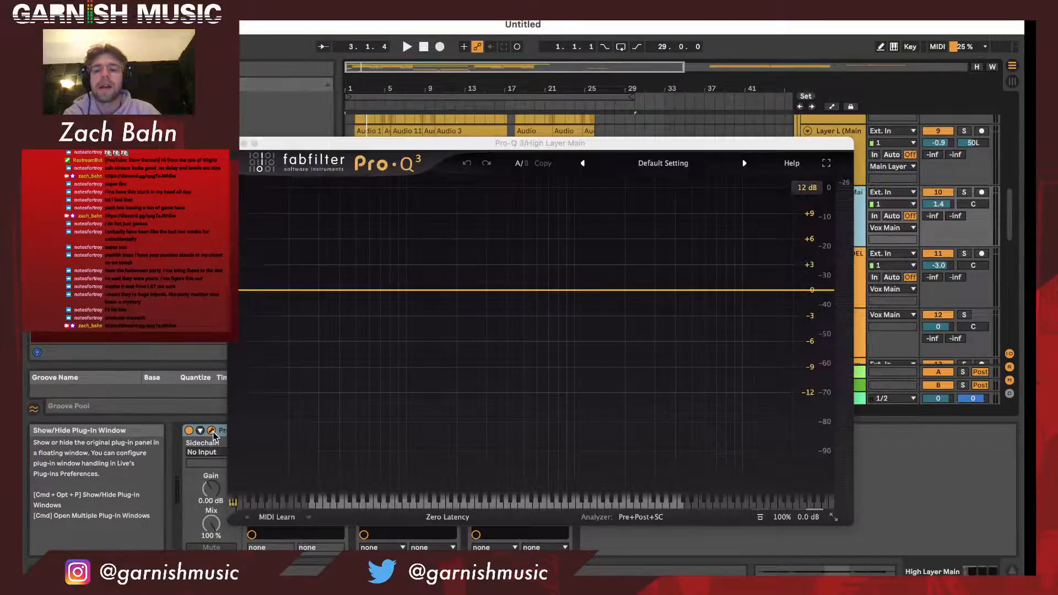
pyautogui.click(243, 144)
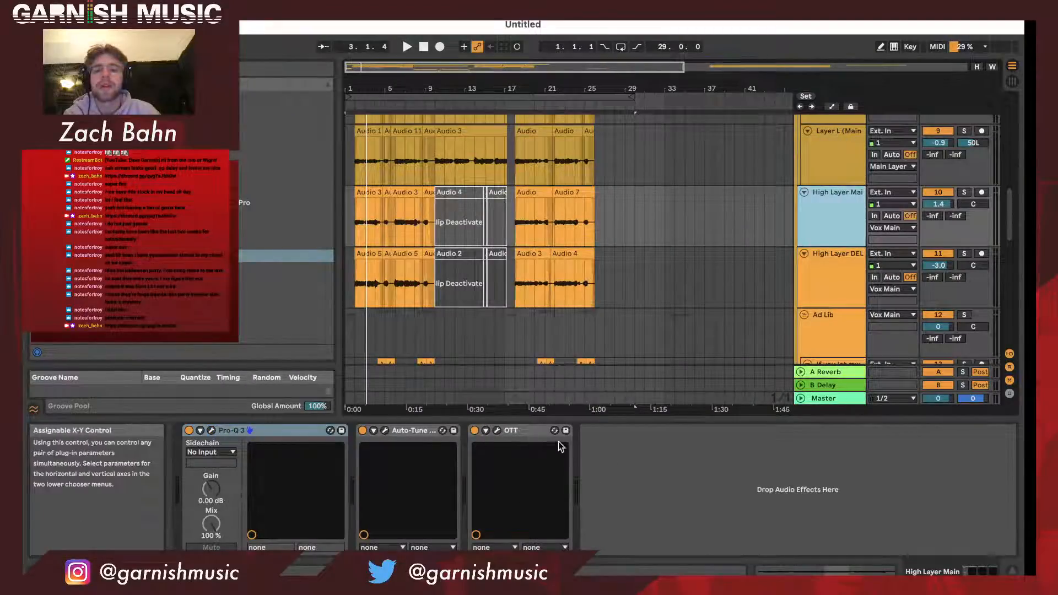
pyautogui.click(497, 431)
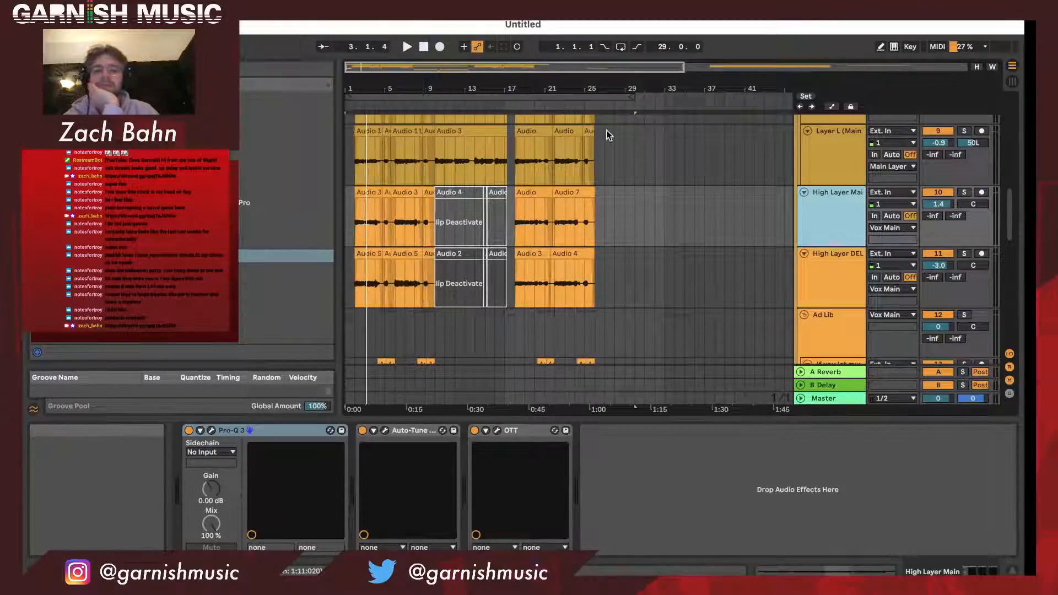
# - Examine the High Layer DEL track's effect chain, including its Delay device
pyautogui.scroll(-2, 864, 277)
pyautogui.click(845, 278)
pyautogui.scroll(-1, 836, 275)
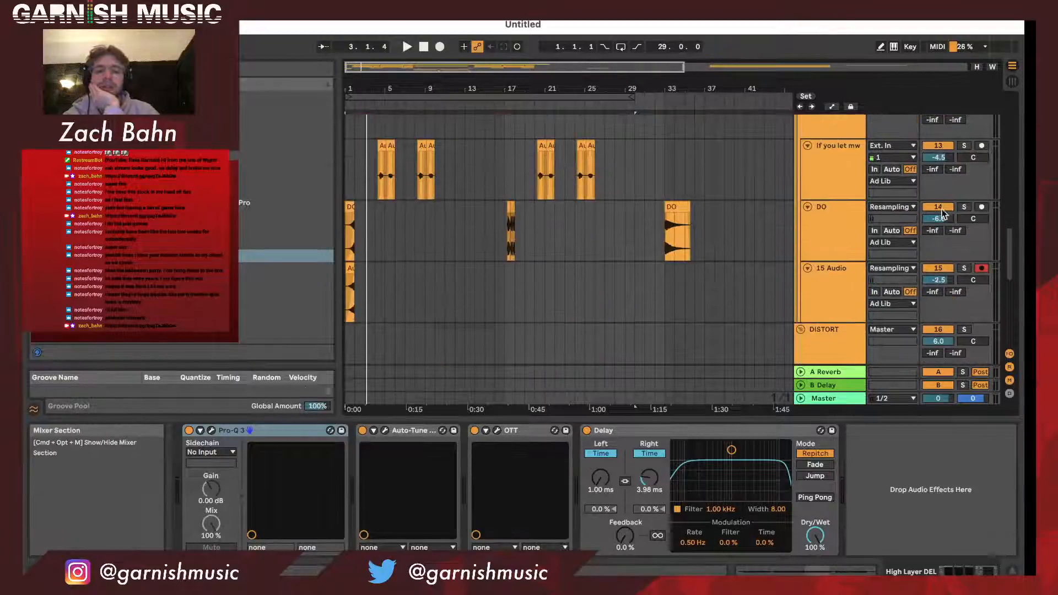
# - Examine the Valhalla effect on the Ad Lib group and look over the tracks inside it
pyautogui.scroll(-5, 826, 220)
pyautogui.click(831, 138)
pyautogui.scroll(2, 656, 364)
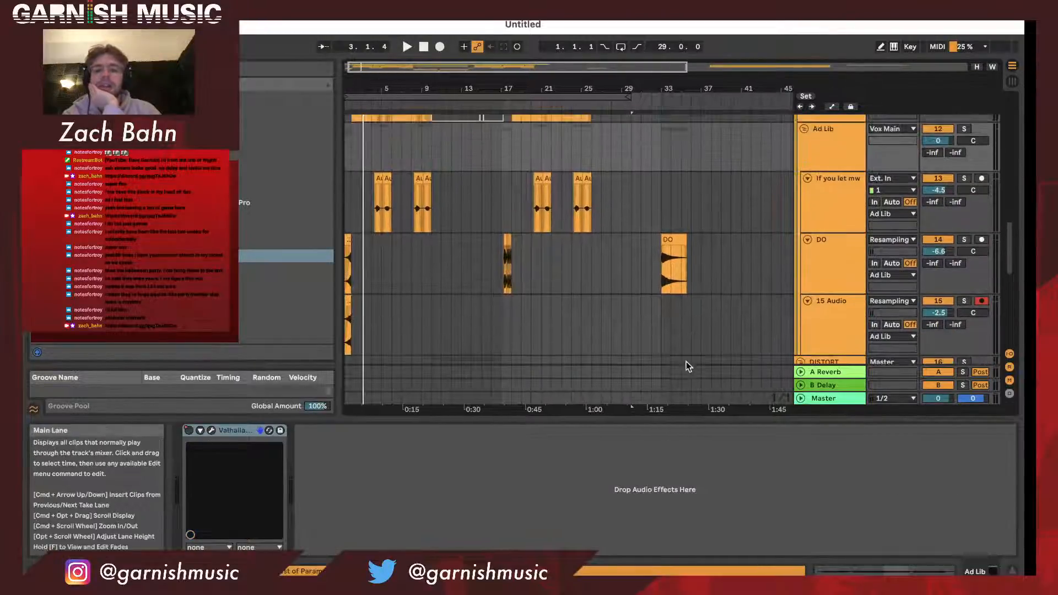
pyautogui.click(819, 146)
pyautogui.scroll(-2, 819, 265)
pyautogui.scroll(1, 819, 265)
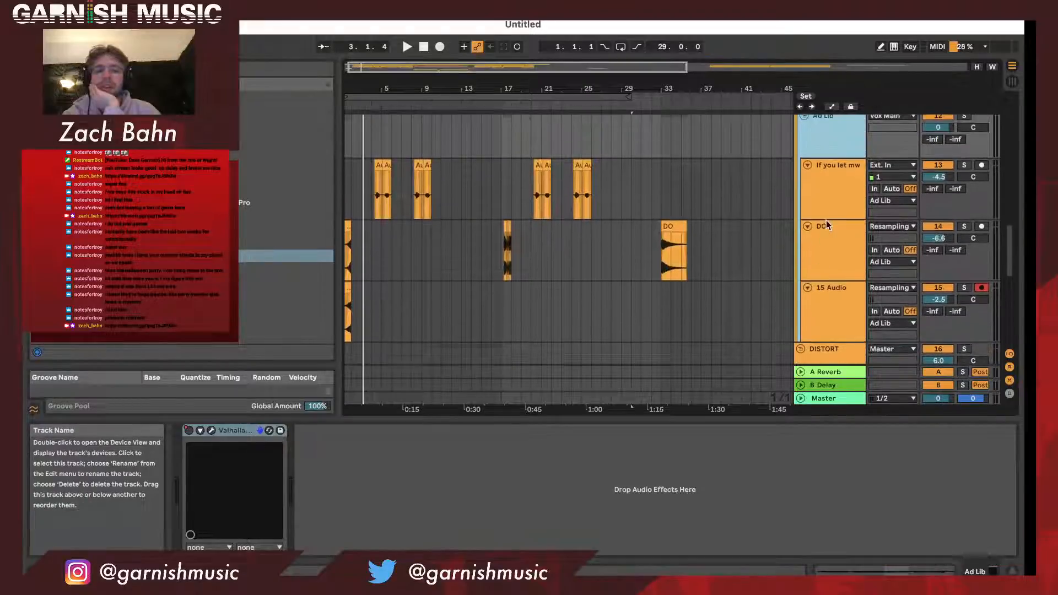
# - Examine the effect chain on the "If you let" ad-lib track
pyautogui.click(832, 196)
pyautogui.click(837, 135)
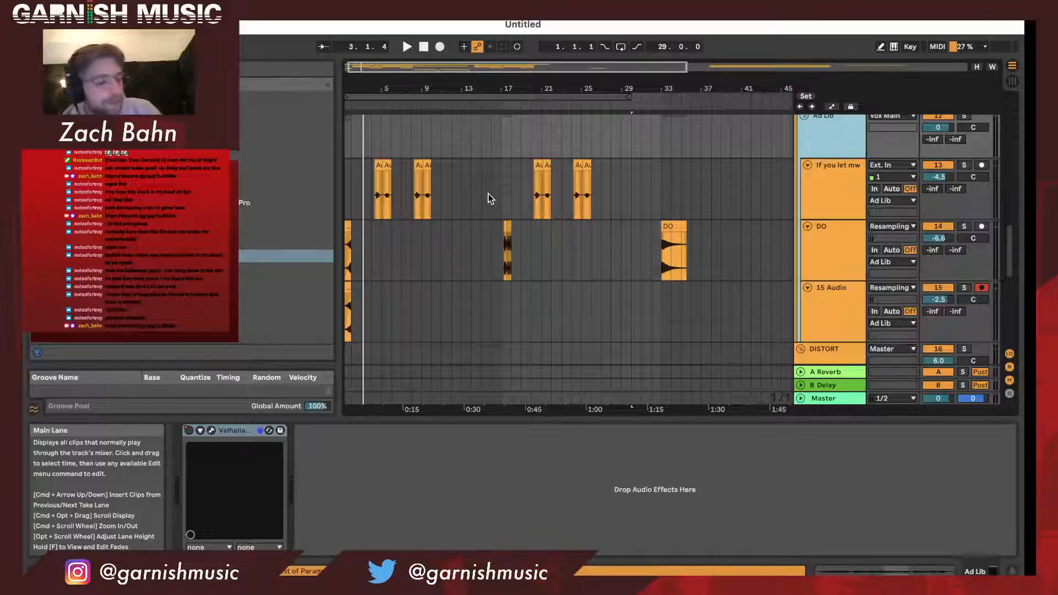
pyautogui.click(489, 211)
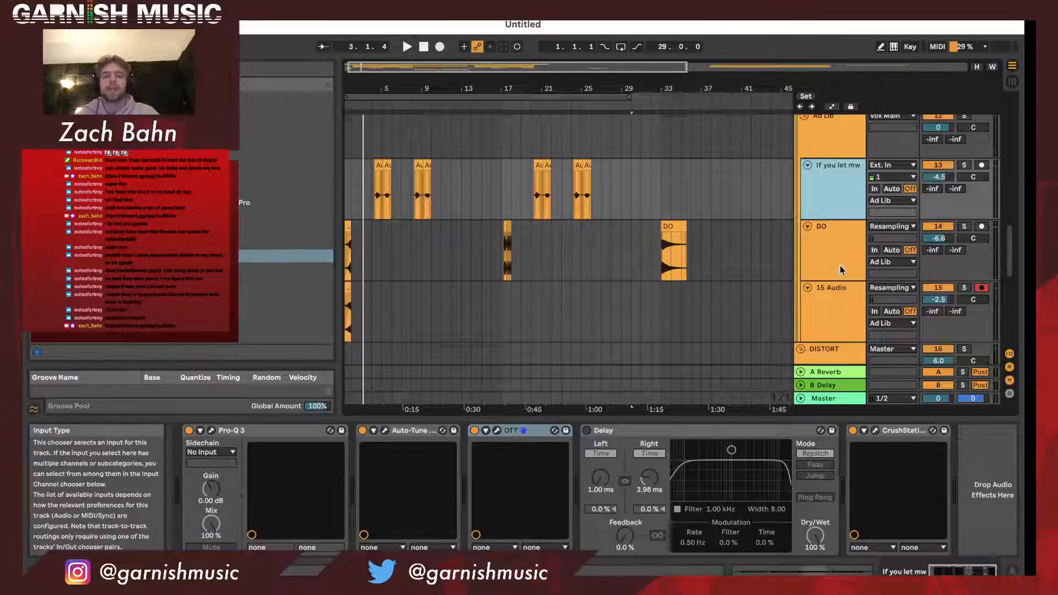
# - Examine the DO track's effect chain, including its Frequency Shifter, and look over its clips
pyautogui.click(833, 250)
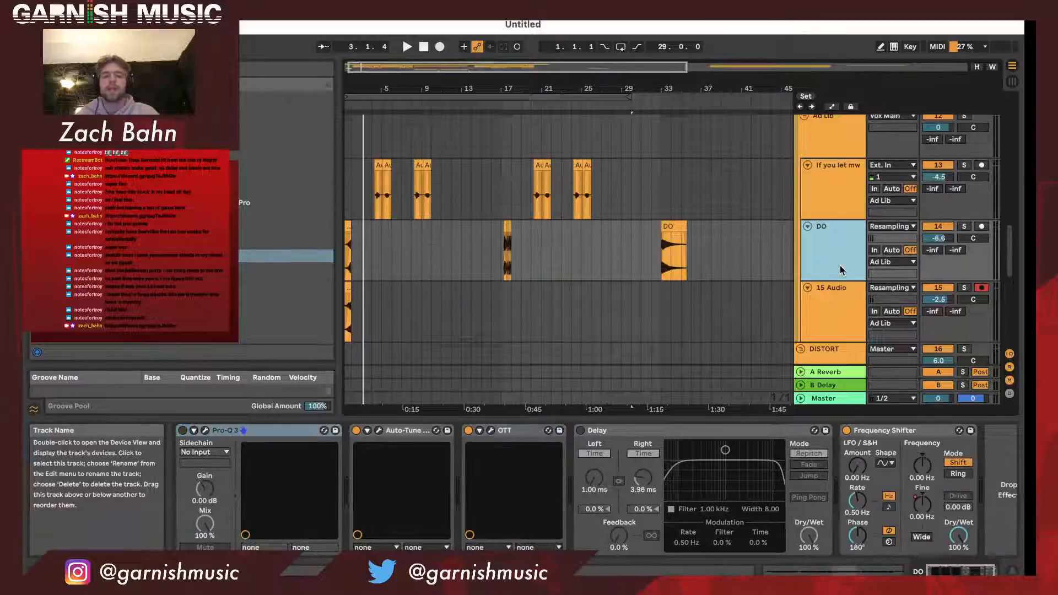
pyautogui.click(899, 431)
pyautogui.moveTo(506, 78); pyautogui.dragTo(505, 82)
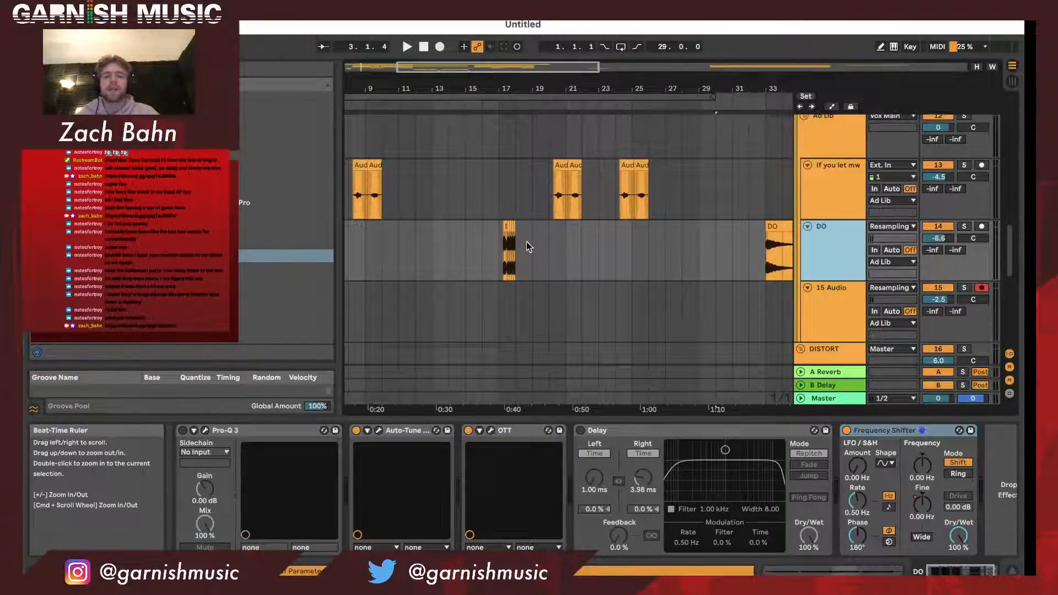
pyautogui.scroll(-2, 527, 241)
pyautogui.hscroll(-5, 634, 257)
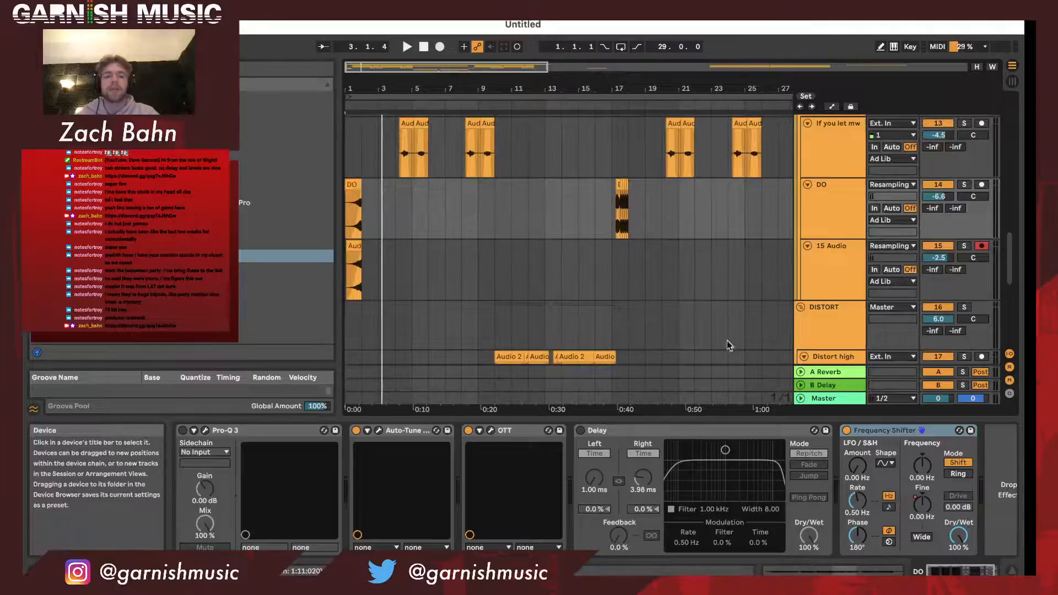
# - Delete the Auto-Tune device from the DO track's effect chain
pyautogui.click(843, 275)
pyautogui.click(822, 220)
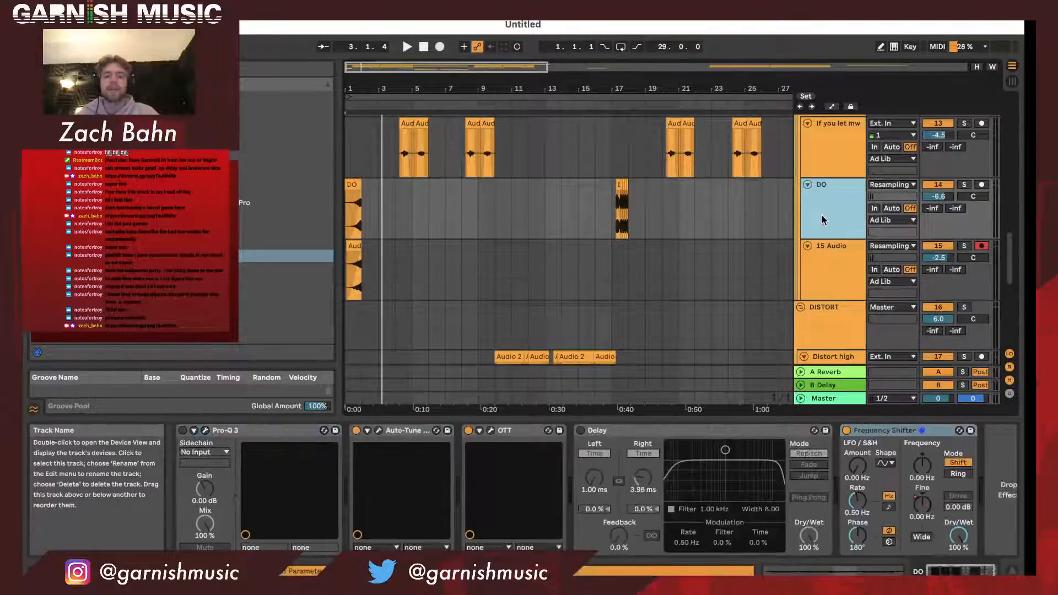
pyautogui.click(405, 432)
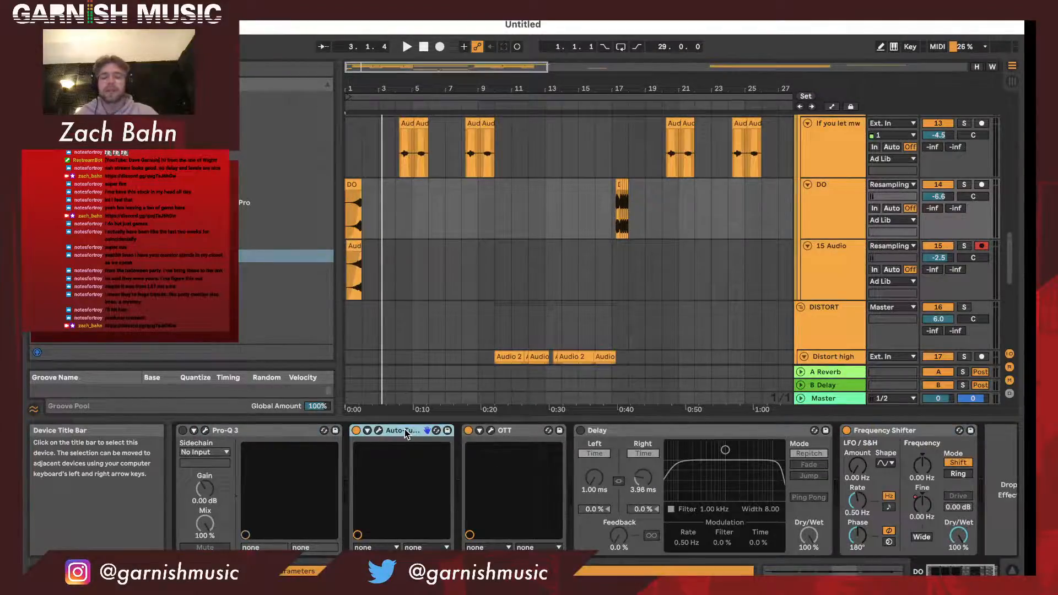
pyautogui.press('Delete')
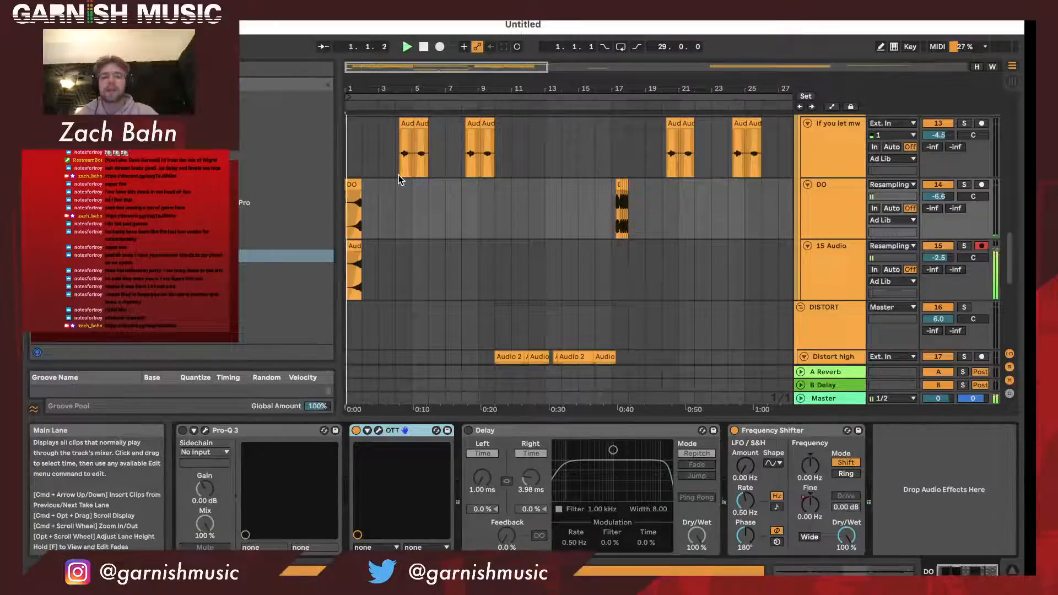
# - Play the opening DO clips from the start of the arrangement and check the 15 Audio and DO tracks' effects
pyautogui.press('space')
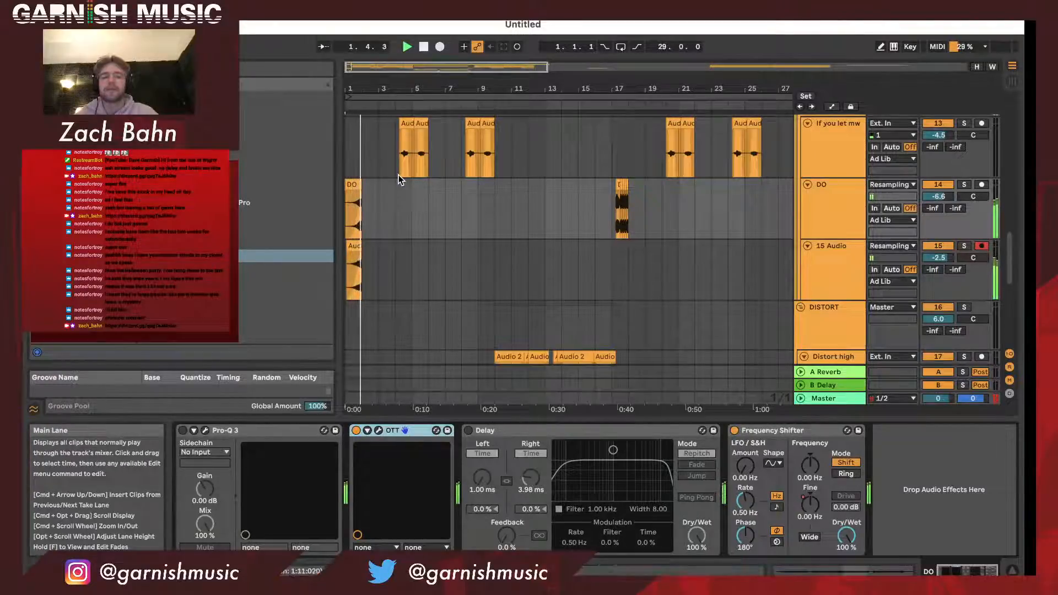
pyautogui.press('space')
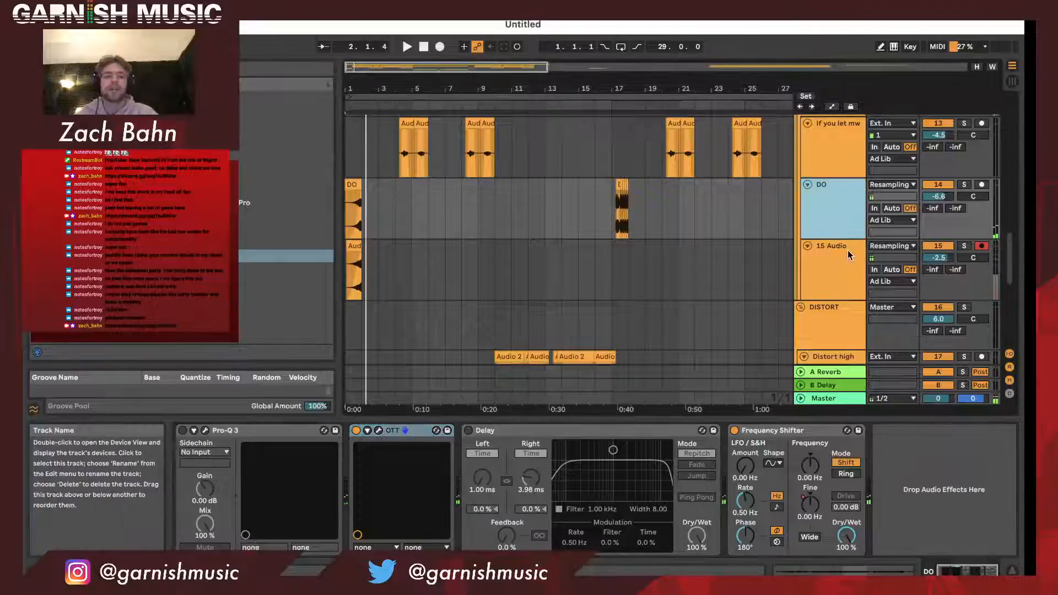
pyautogui.click(843, 280)
pyautogui.click(841, 215)
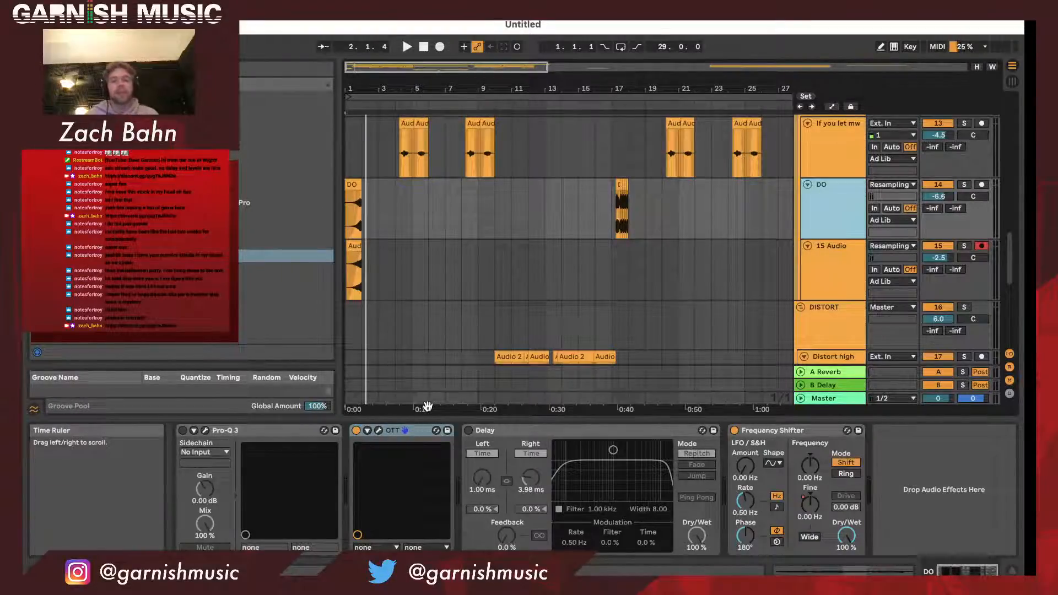
# - Examine the effect chains on the DISTORT group and its Distort high and Distort Low tracks
pyautogui.scroll(-5, 613, 311)
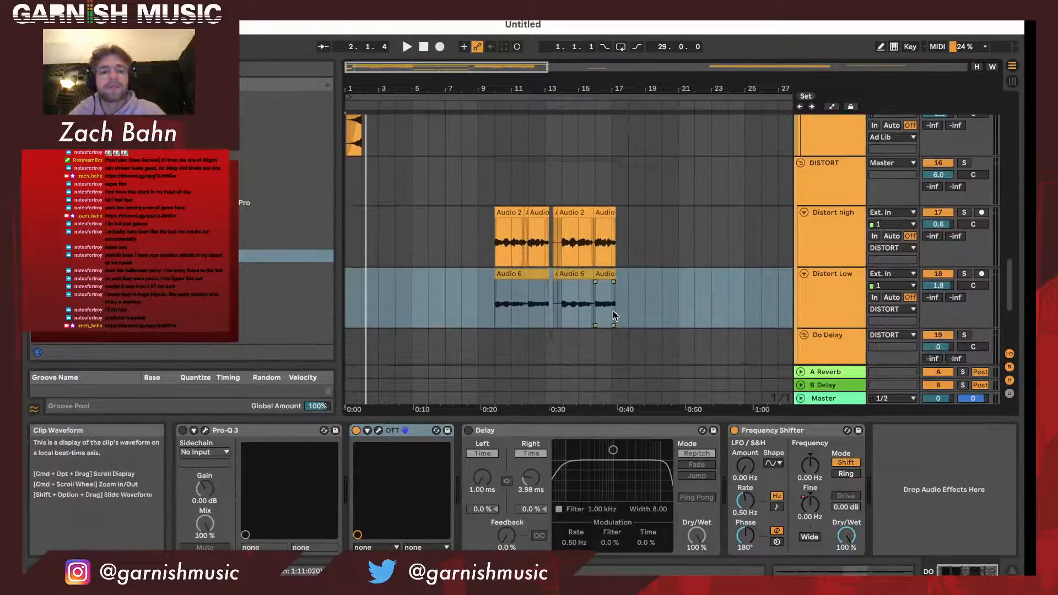
pyautogui.click(849, 177)
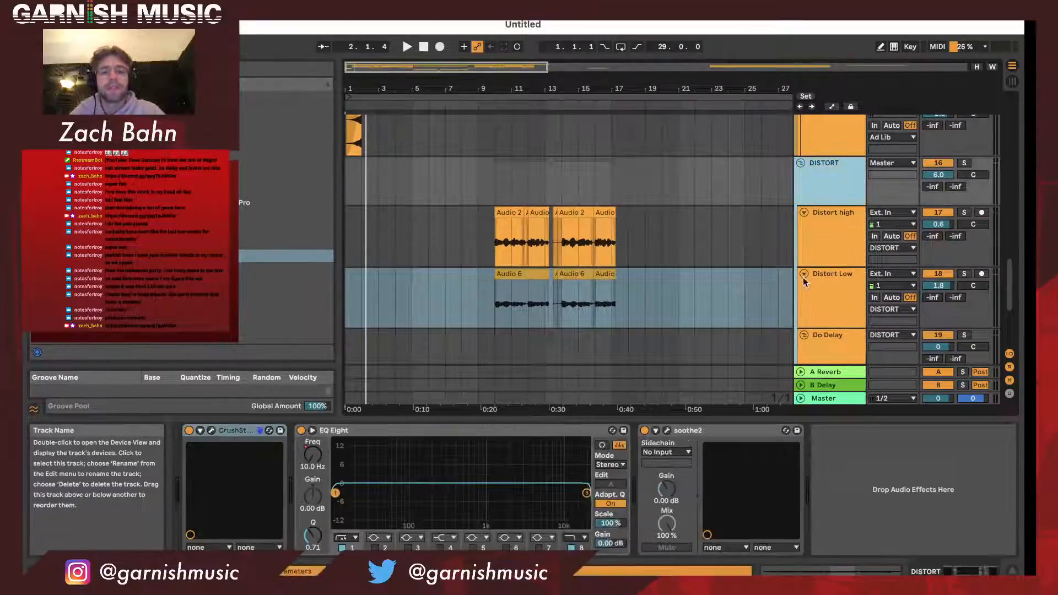
pyautogui.click(853, 243)
pyautogui.click(847, 283)
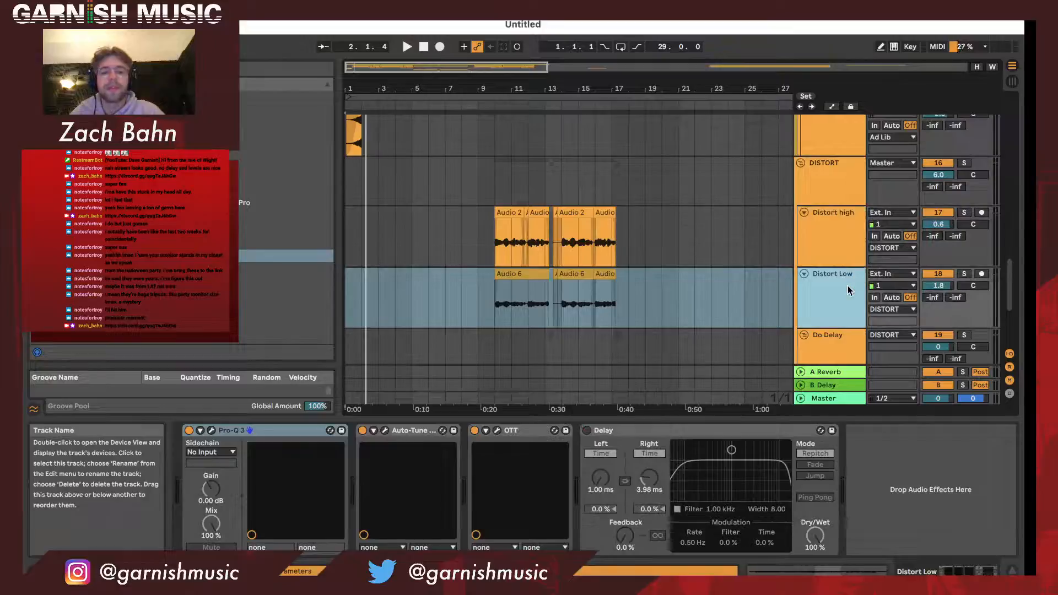
pyautogui.click(853, 240)
pyautogui.click(836, 325)
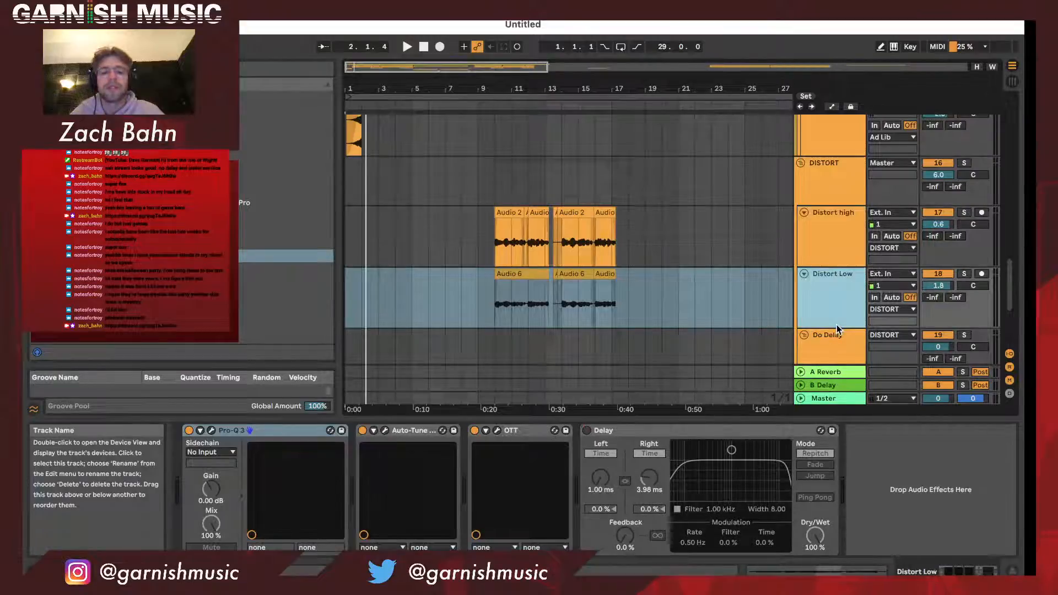
pyautogui.click(852, 181)
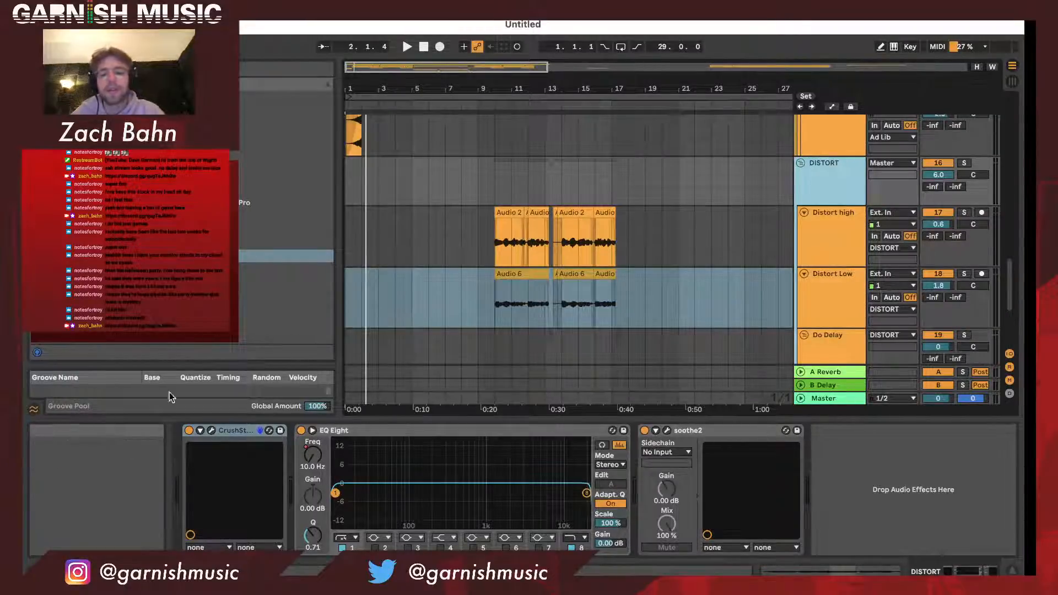
# - Examine the effect chains on the Do high and Do low tracks in the Do Delay group
pyautogui.scroll(-3, 439, 296)
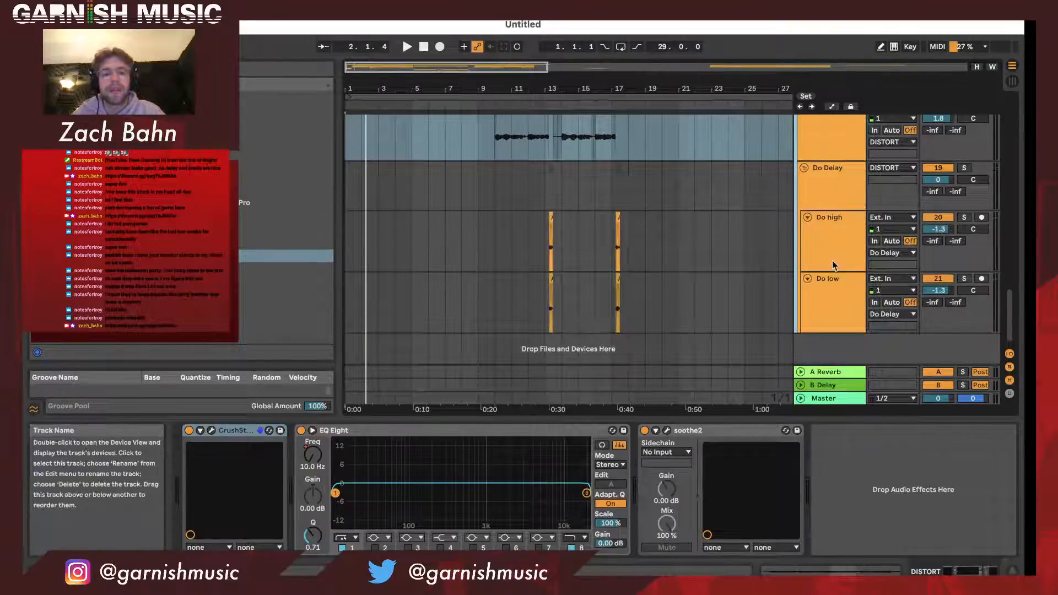
pyautogui.click(832, 242)
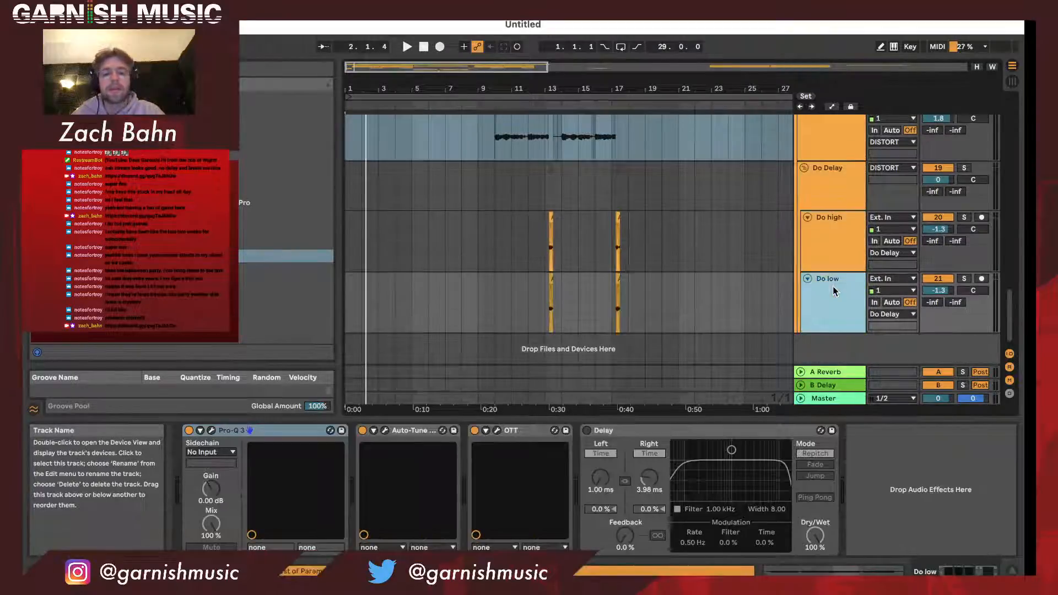
# - Examine the clips on the Do high and Do low tracks, and check the Main vocal and its layer tracks in the arrangement
pyautogui.moveTo(560, 77); pyautogui.dragTo(559, 96)
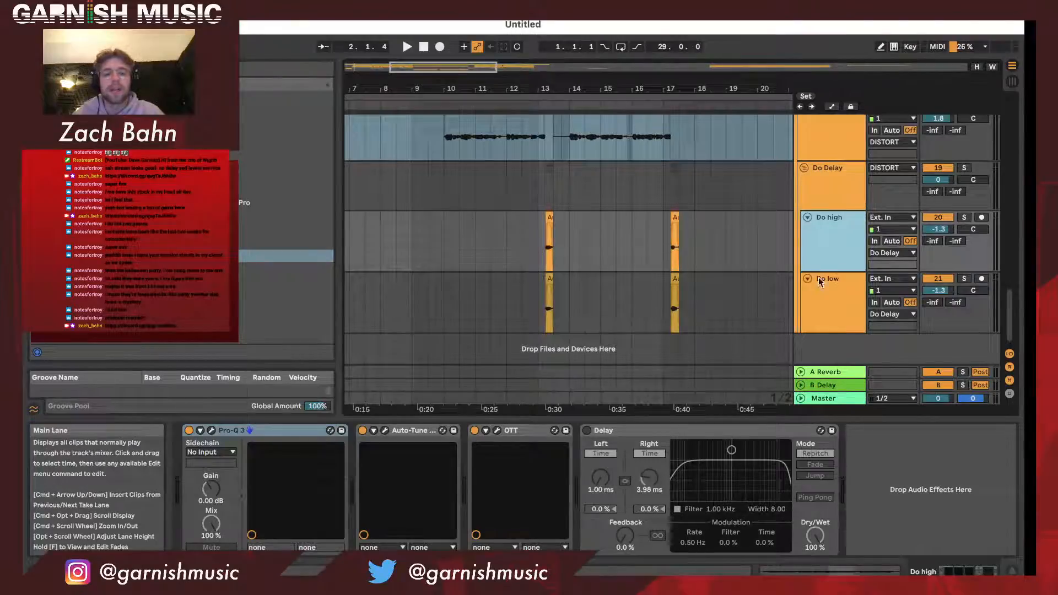
pyautogui.moveTo(577, 88); pyautogui.dragTo(574, 84)
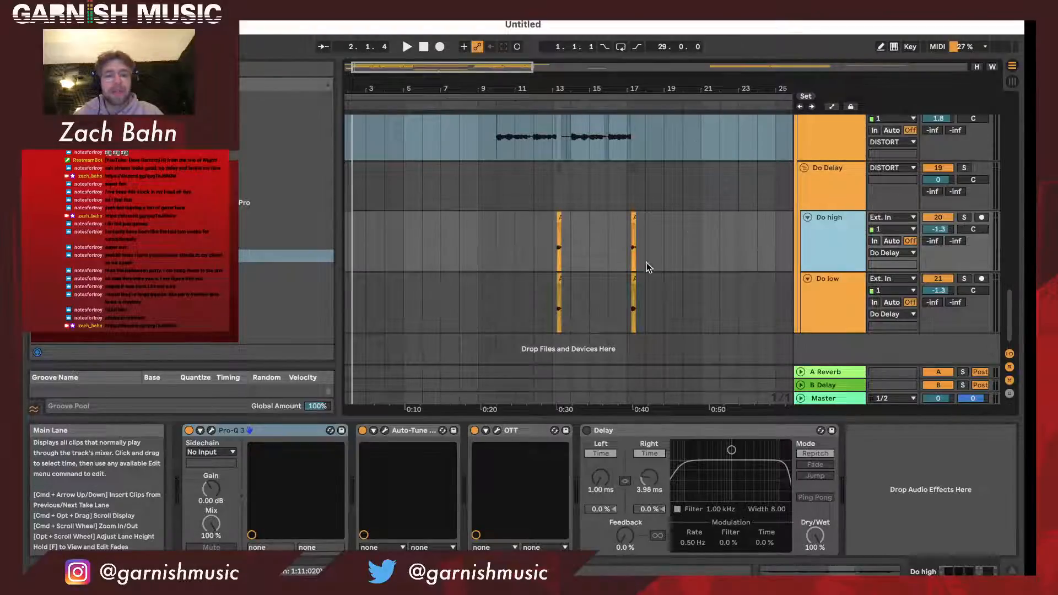
pyautogui.press('-')
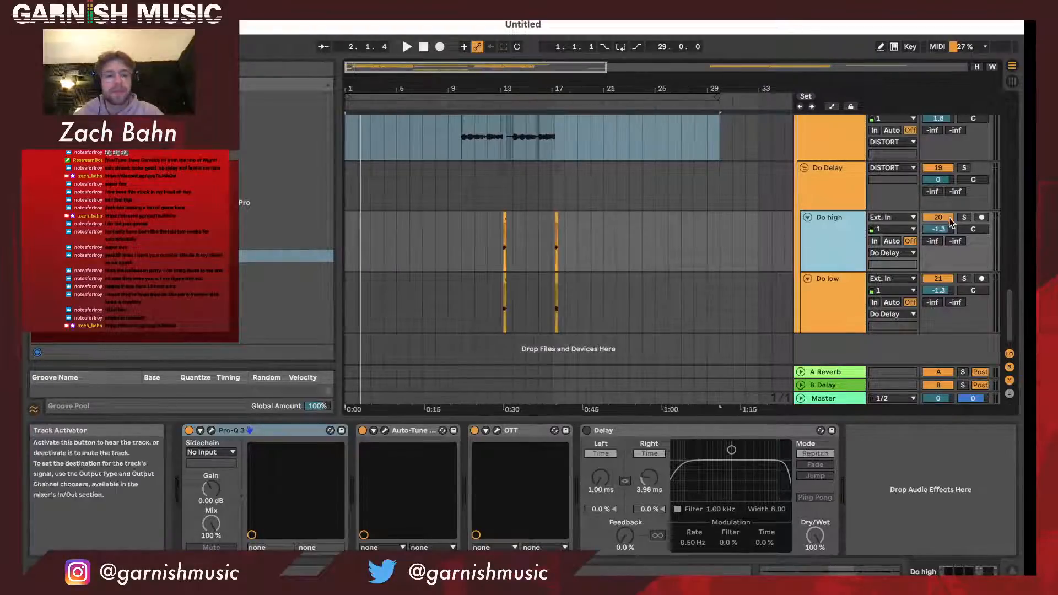
pyautogui.click(909, 218)
pyautogui.click(739, 250)
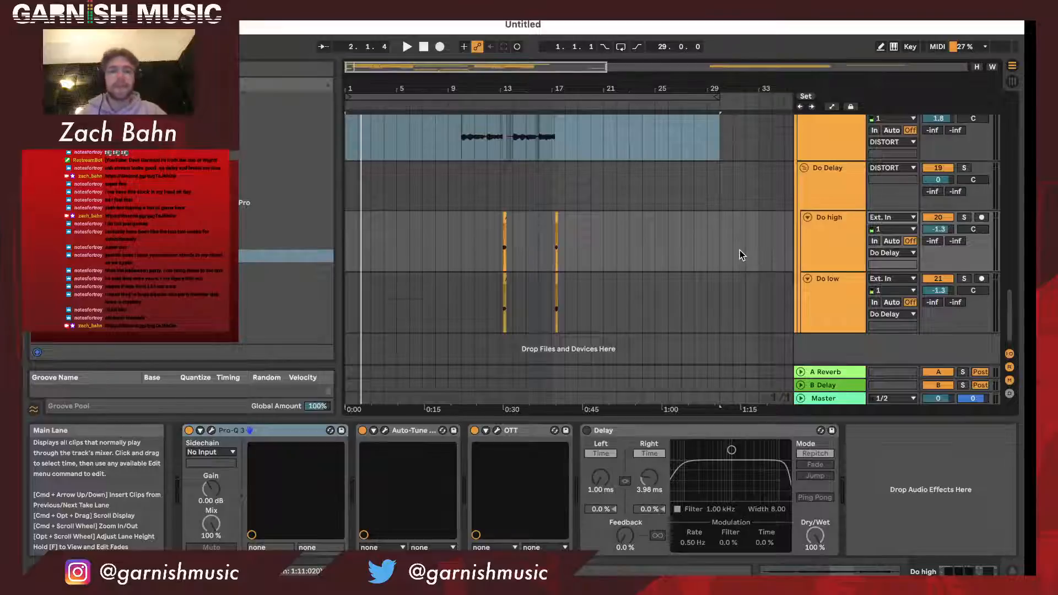
pyautogui.scroll(10, 740, 250)
pyautogui.scroll(-3, 739, 250)
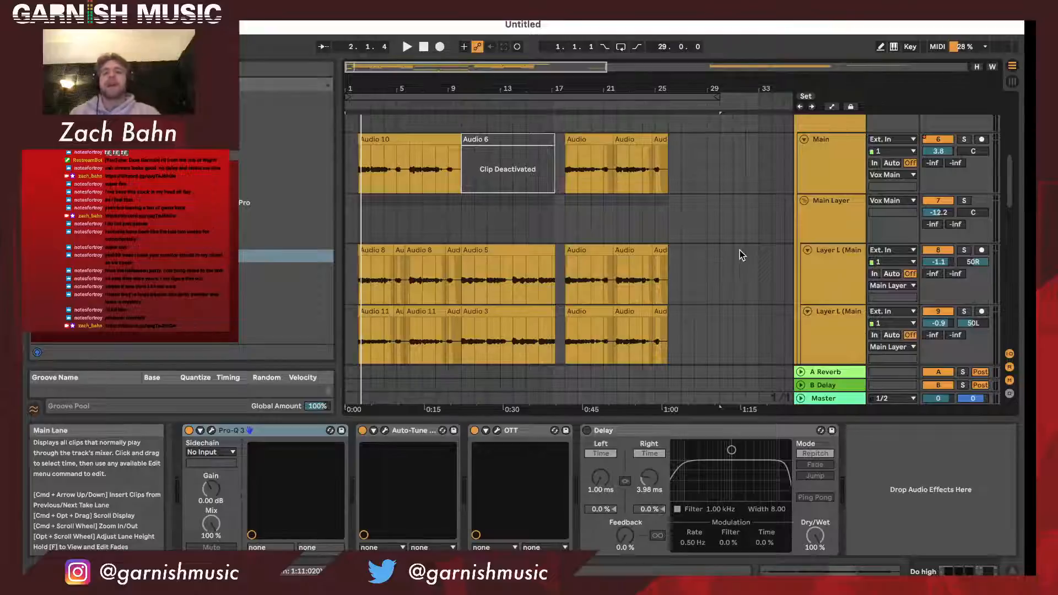
# - Select all material within the arrangement loop and review the clips on the Main, Main Layer and High Layer vocal tracks
pyautogui.click(652, 99)
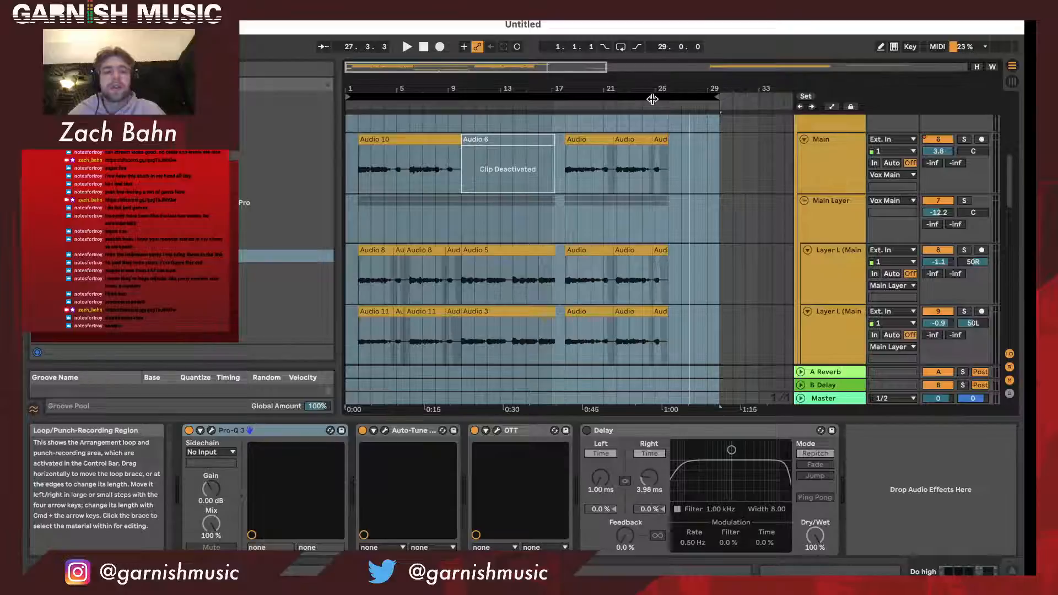
pyautogui.moveTo(619, 90); pyautogui.dragTo(519, 90)
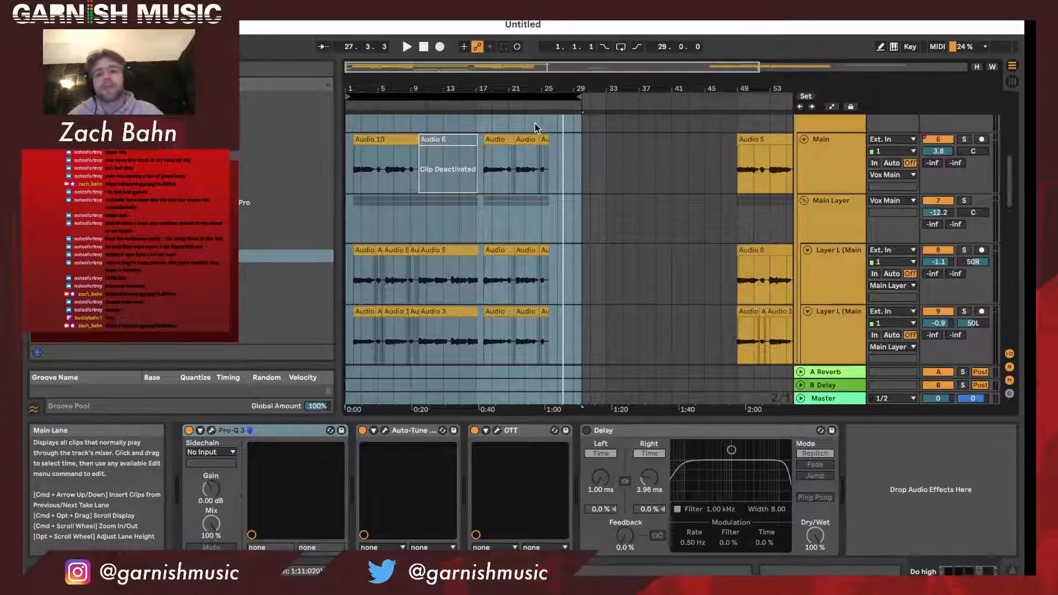
pyautogui.moveTo(381, 88); pyautogui.dragTo(414, 168)
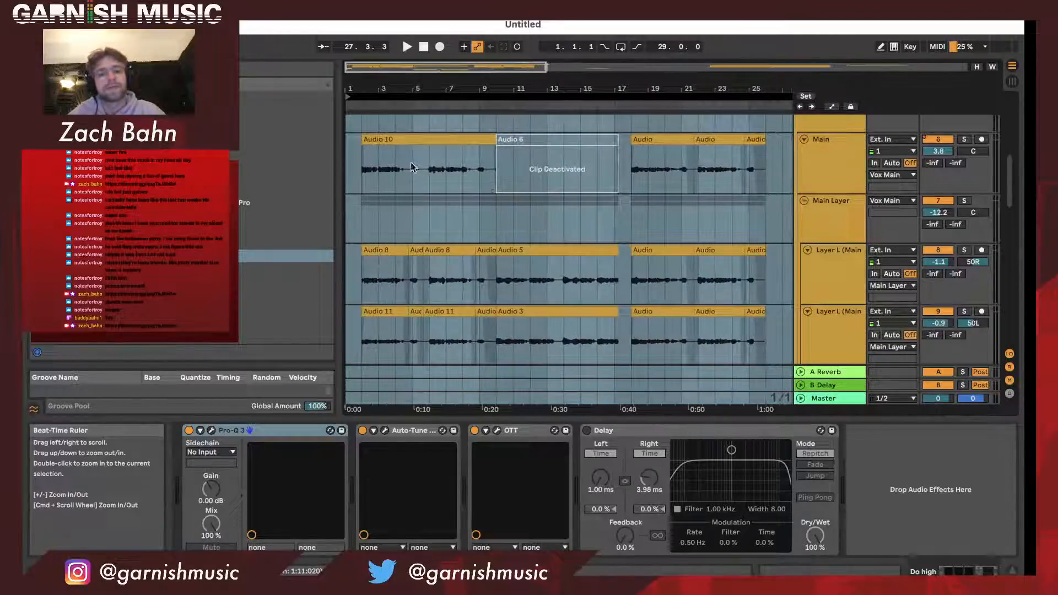
pyautogui.scroll(-3, 465, 216)
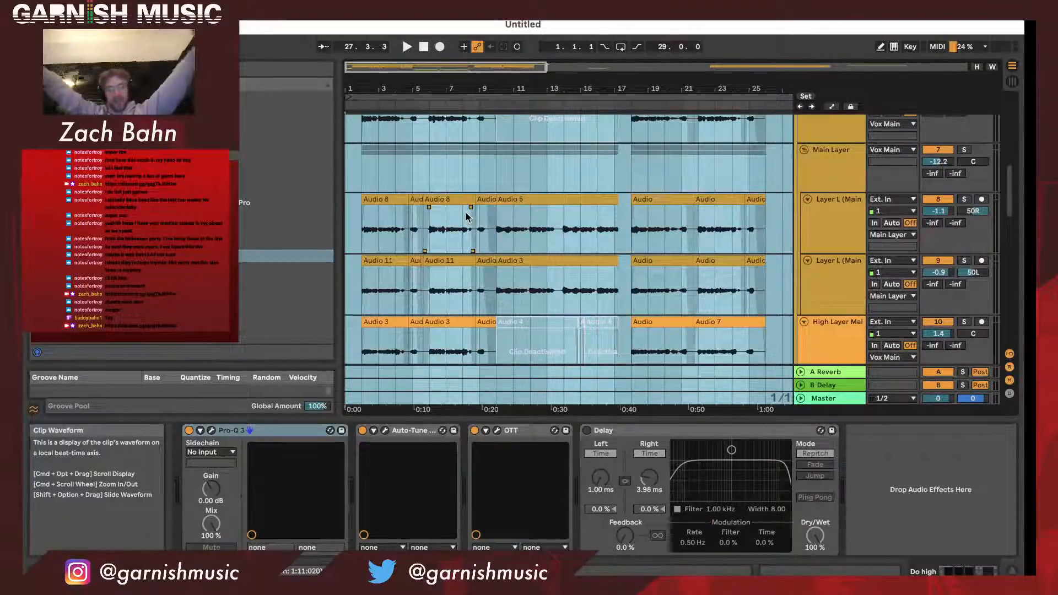
pyautogui.scroll(-1, 477, 210)
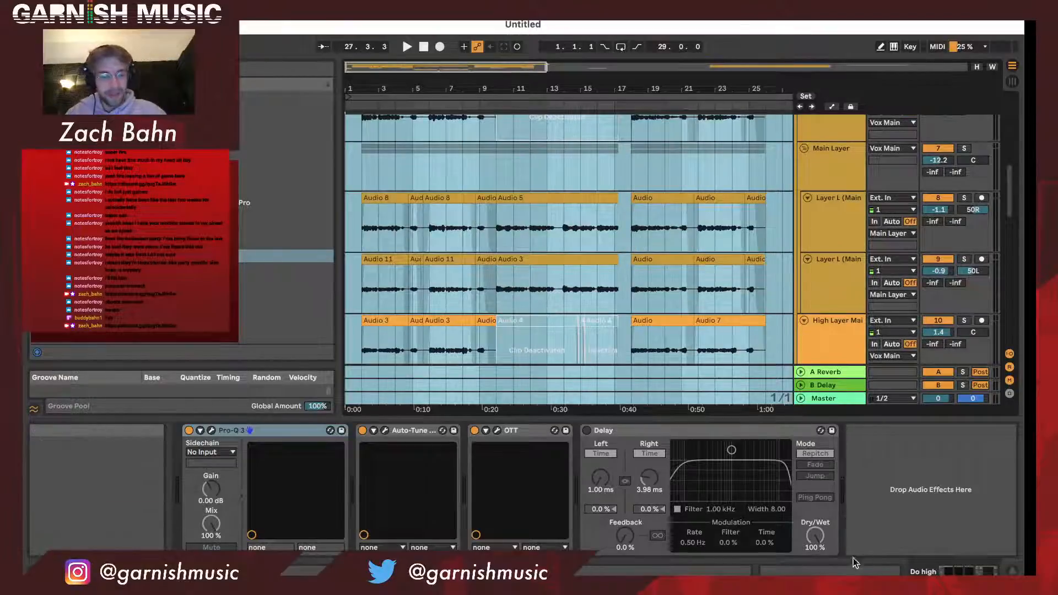
# - Switch to OBS to bring up the live stream's controls
pyautogui.click(865, 573)
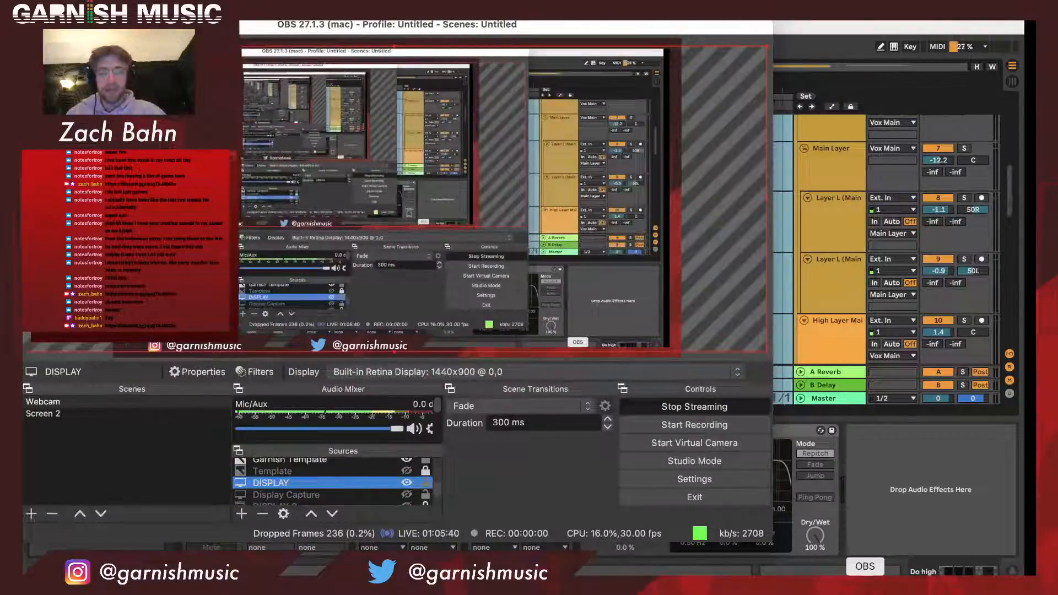